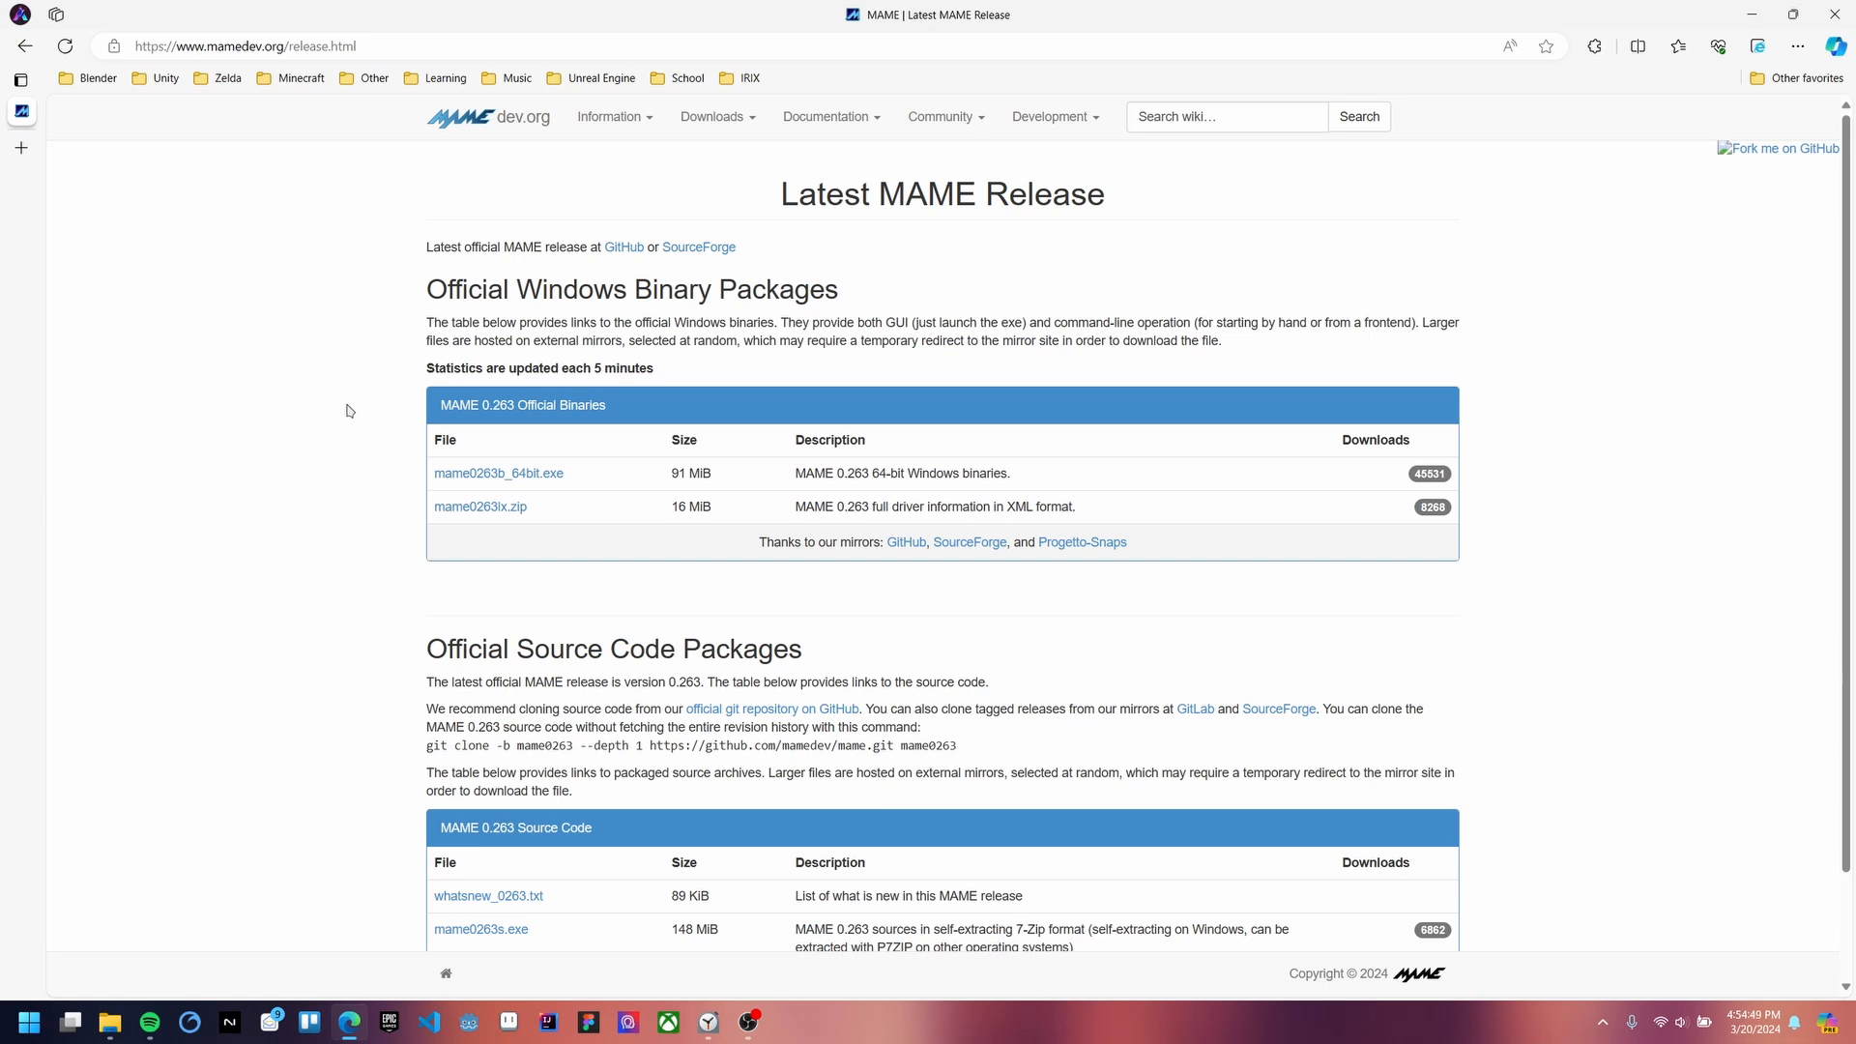
Step: Scroll through the MAME 0.263 release page, then minimize Edge to reveal File Explorer on D:\MAME263
{"action": "scroll", "coordinate": [341, 410], "scroll_direction": "down", "scroll_amount": 1}
{"action": "scroll", "coordinate": [341, 410], "scroll_direction": "up", "scroll_amount": 1}
{"action": "scroll", "coordinate": [359, 402], "scroll_direction": "down", "scroll_amount": 1}
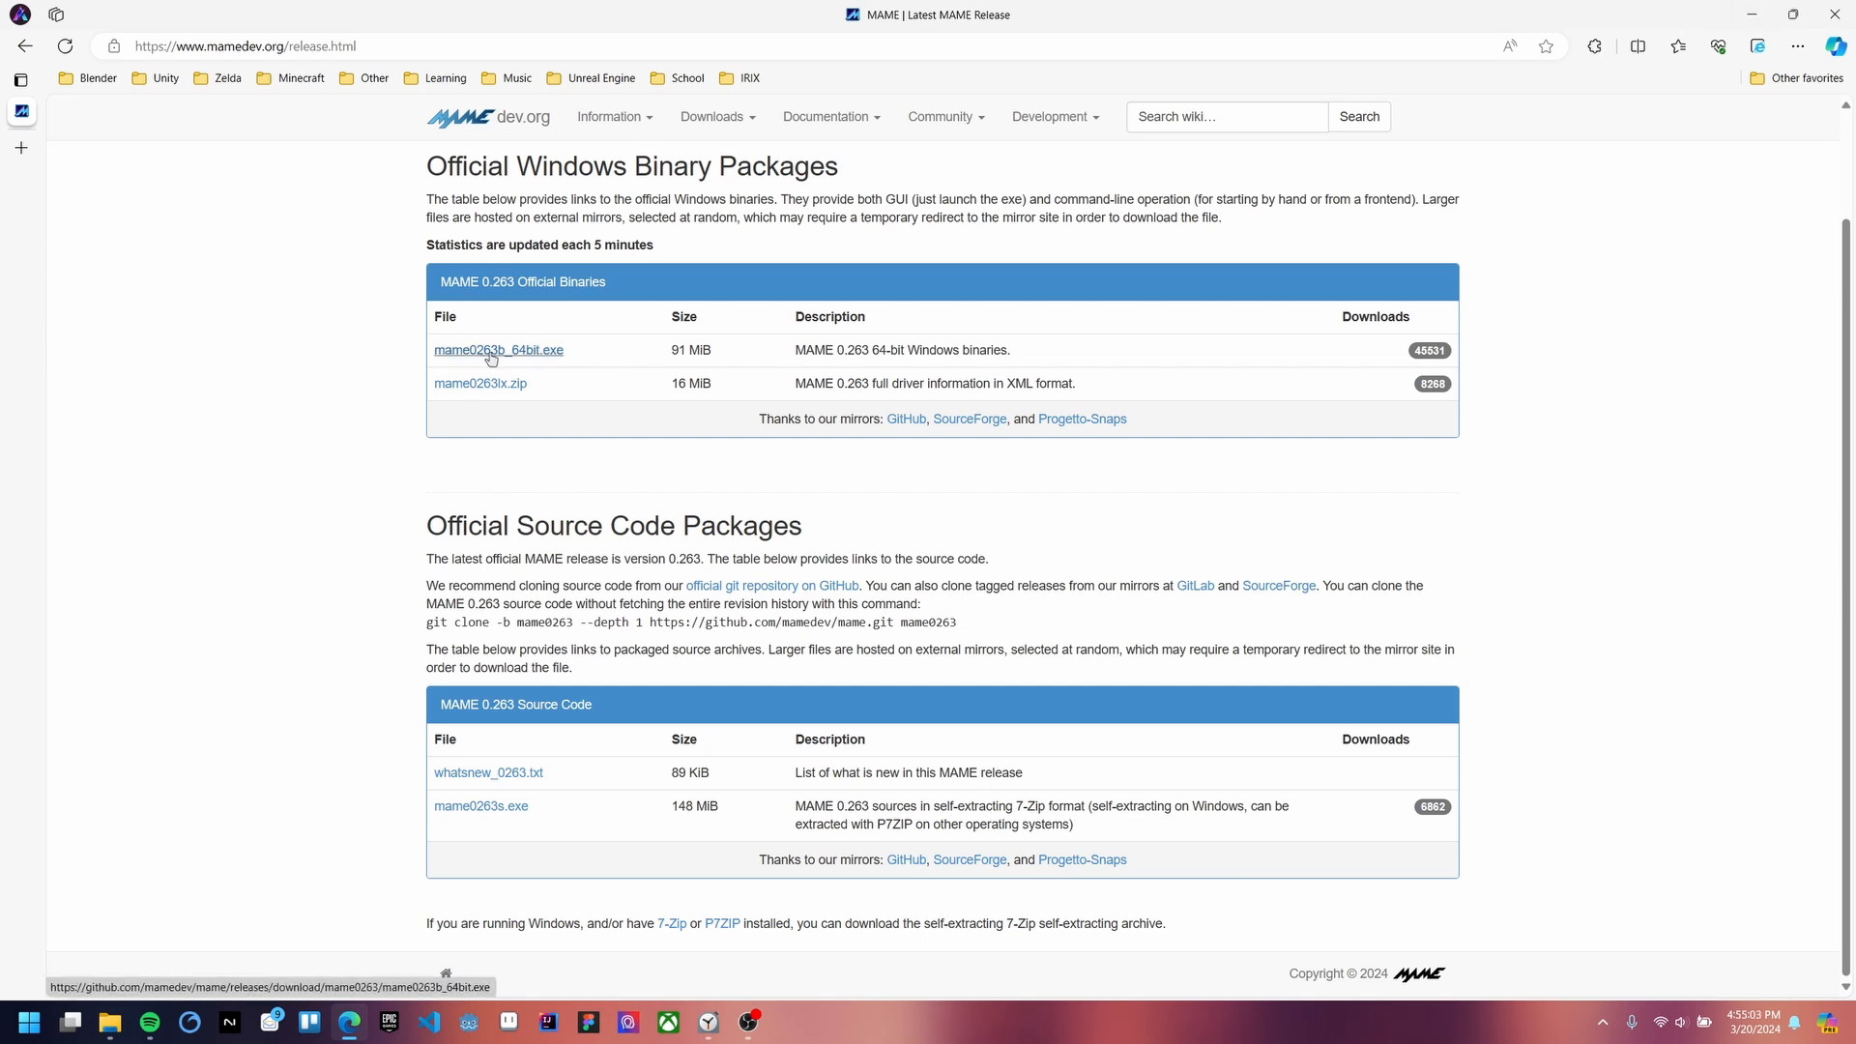
{"action": "left_click", "coordinate": [1749, 14]}
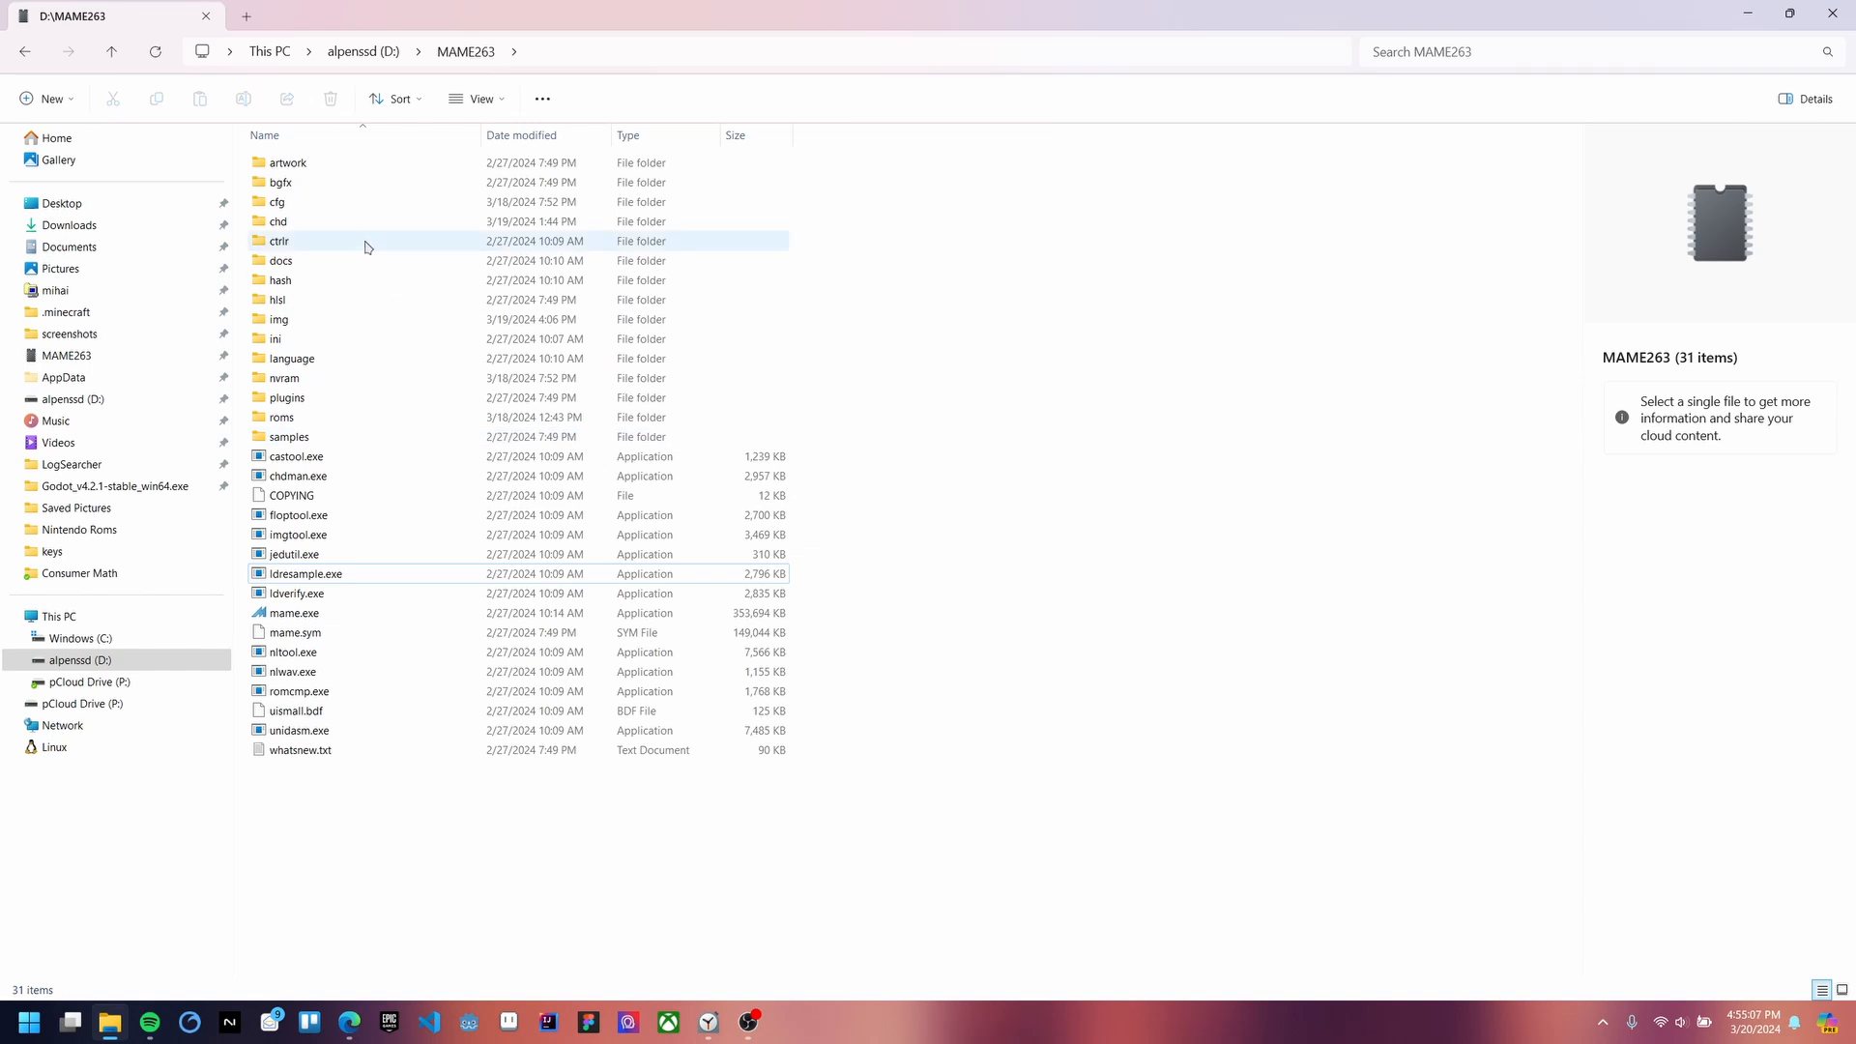
{"action": "left_click", "coordinate": [418, 225]}
{"action": "double_click", "coordinate": [418, 225]}
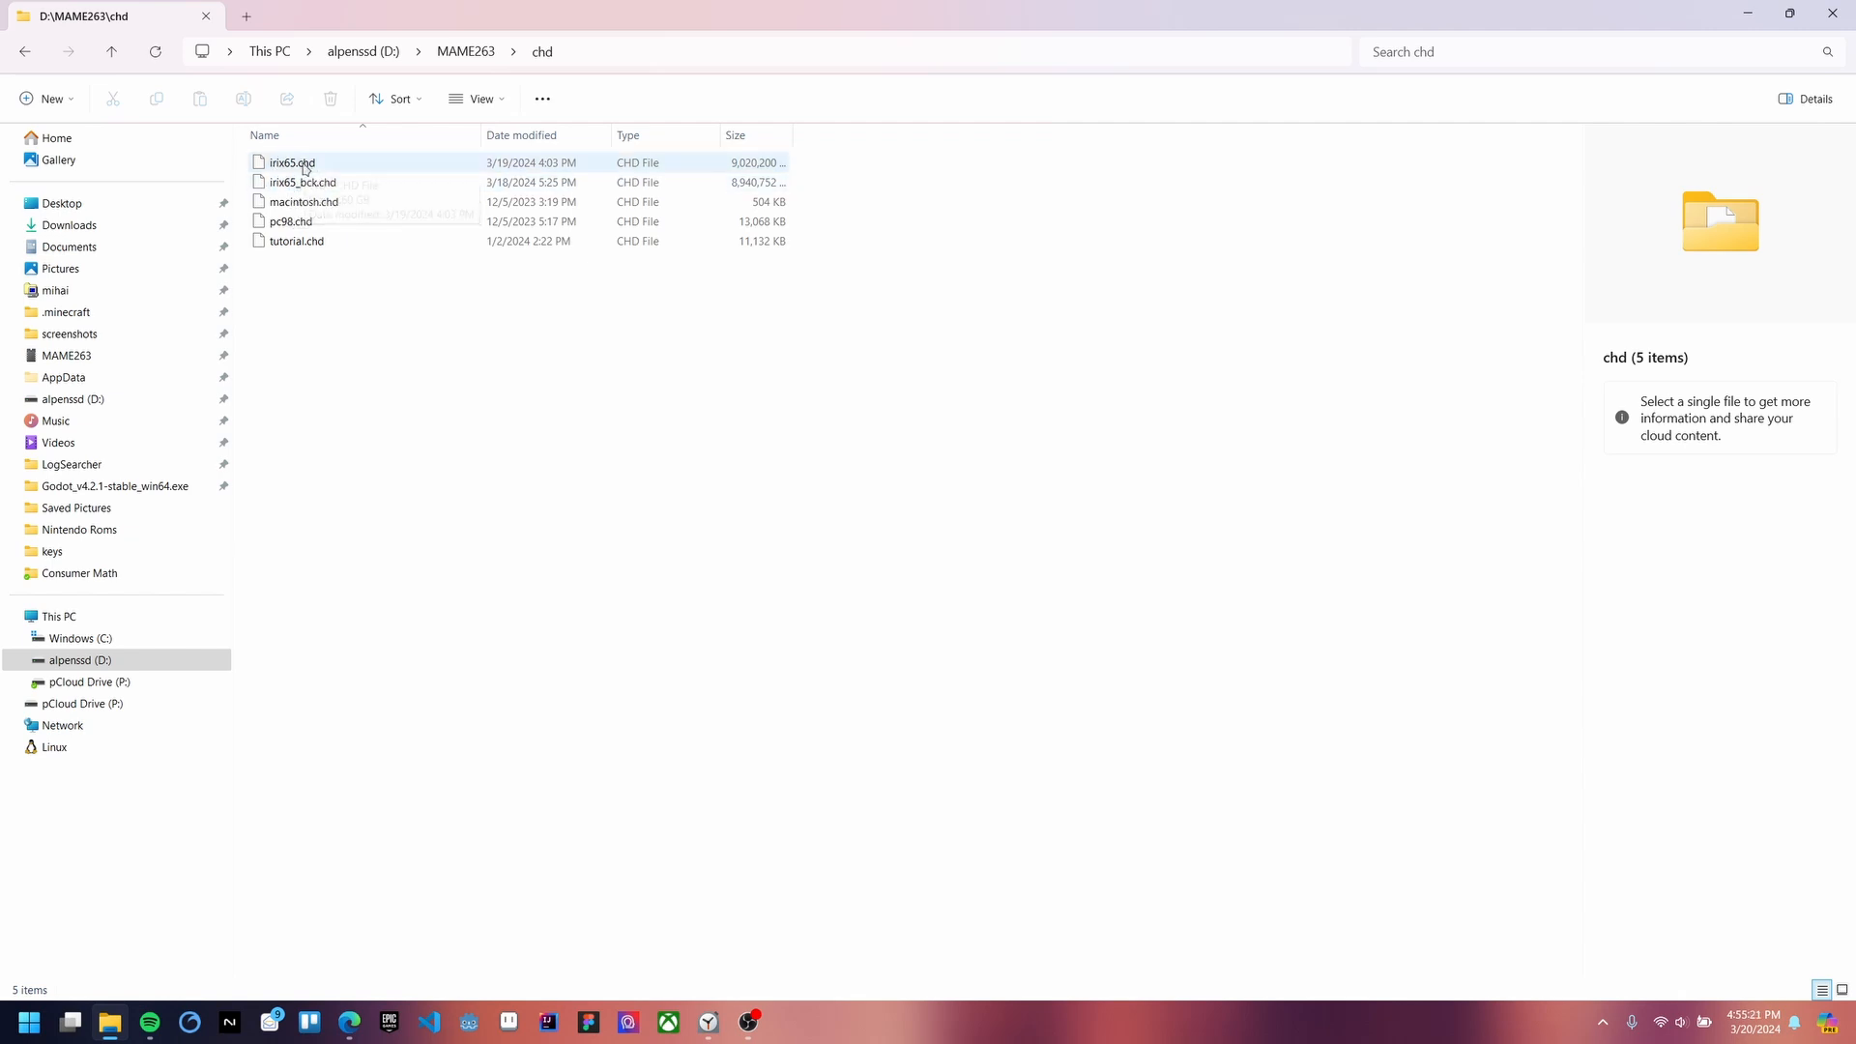
{"action": "key", "text": "alt+Left"}
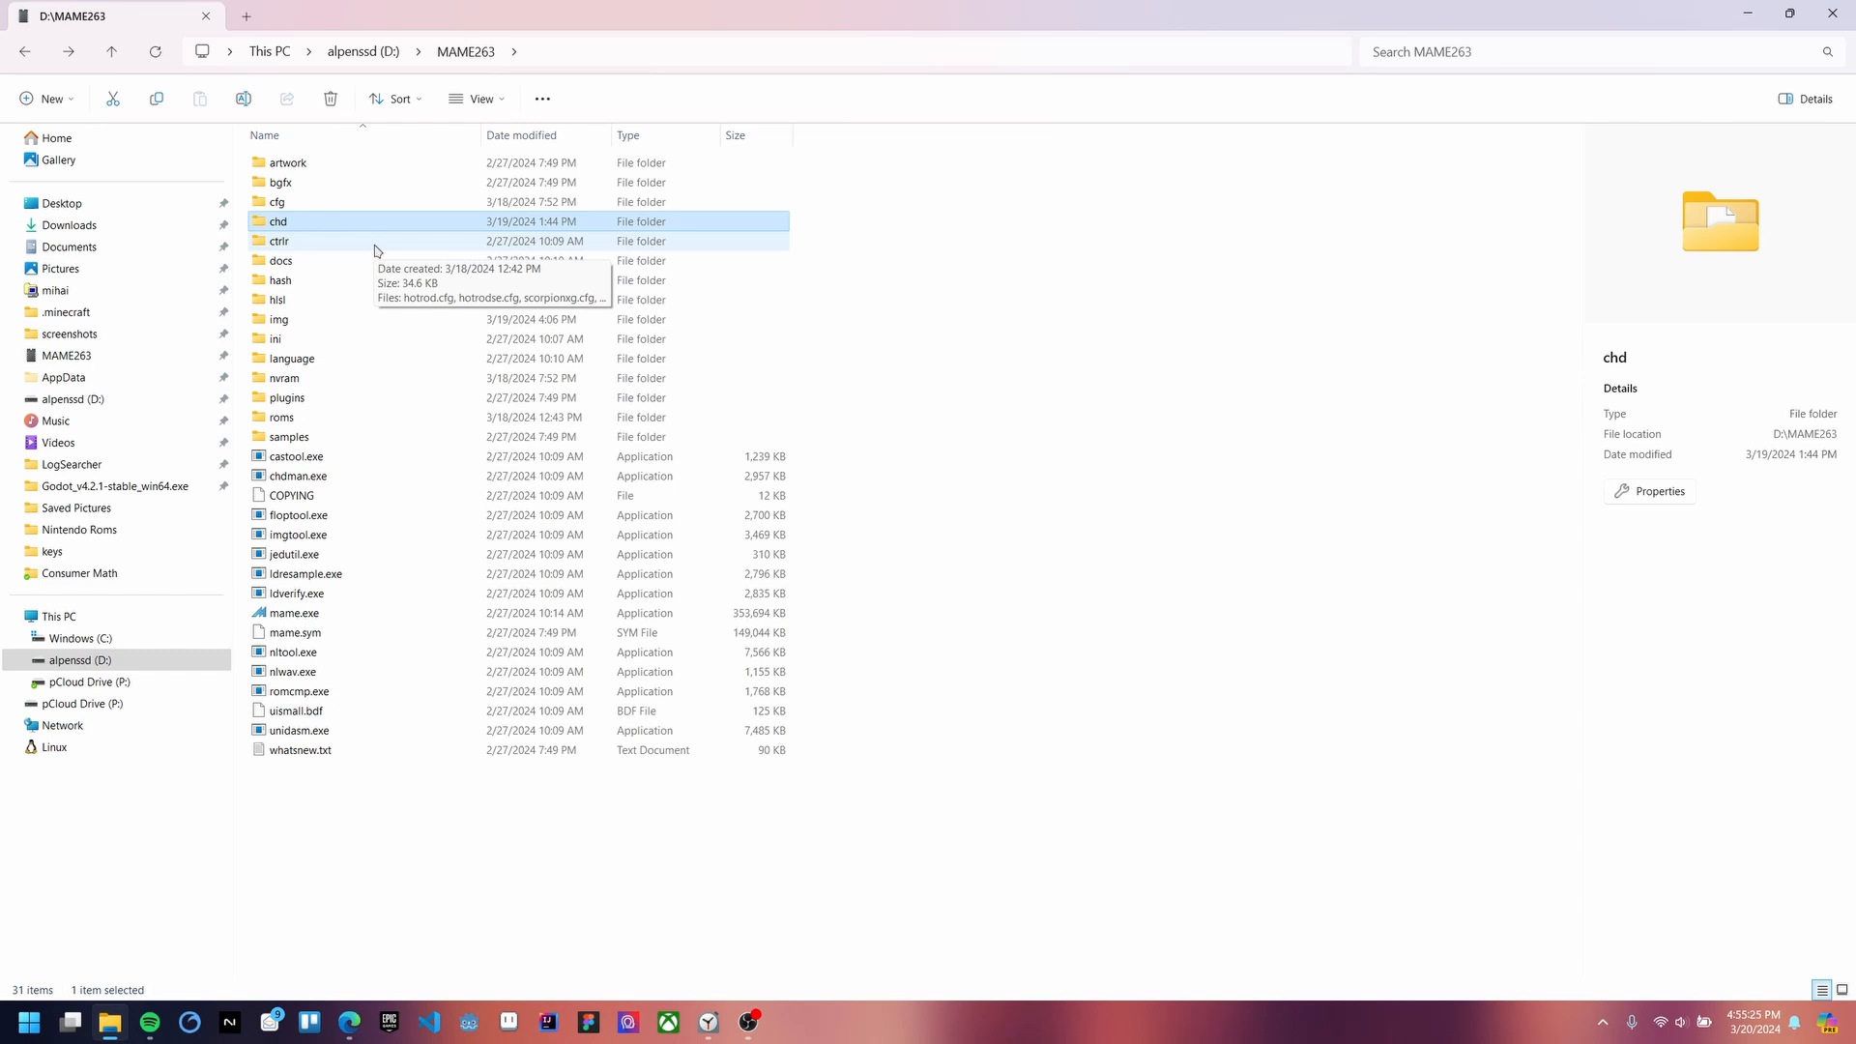
{"action": "double_click", "coordinate": [365, 322]}
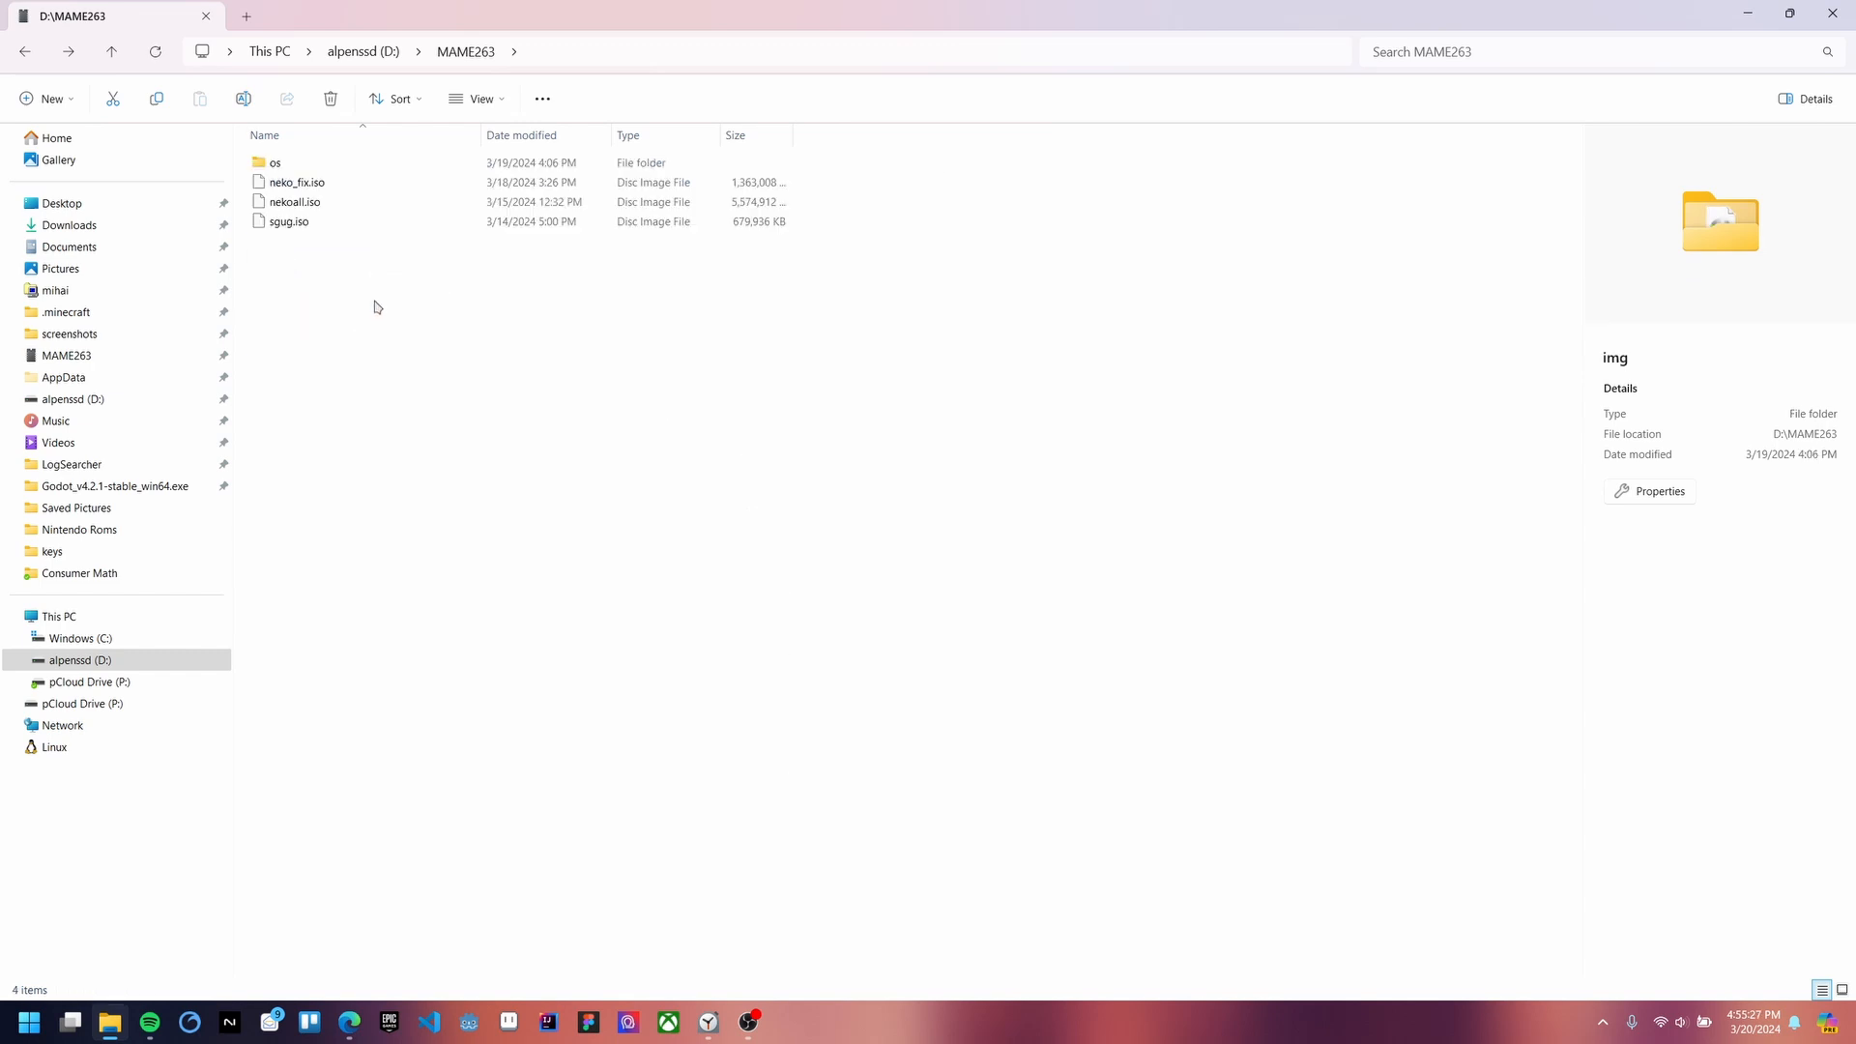
{"action": "left_click", "coordinate": [310, 164]}
{"action": "double_click", "coordinate": [311, 164]}
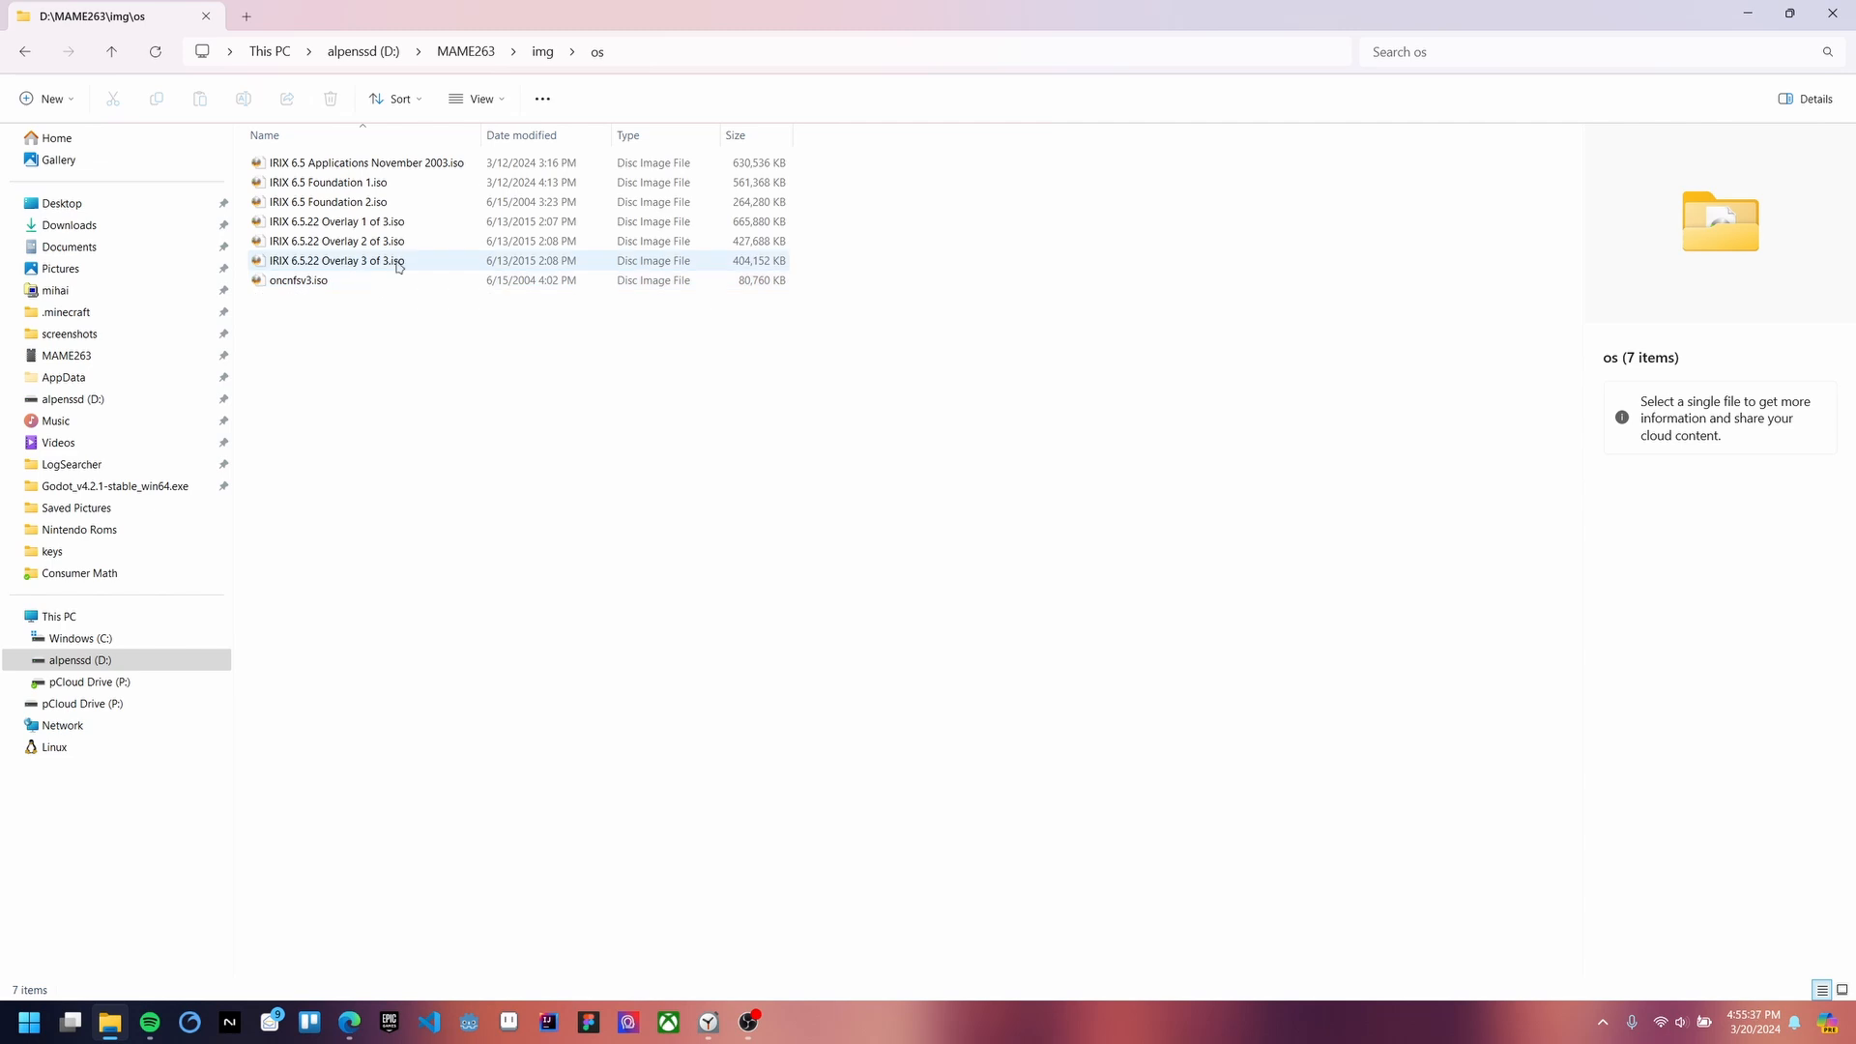
{"action": "key", "text": "alt+Left"}
{"action": "key", "text": "alt+Left"}
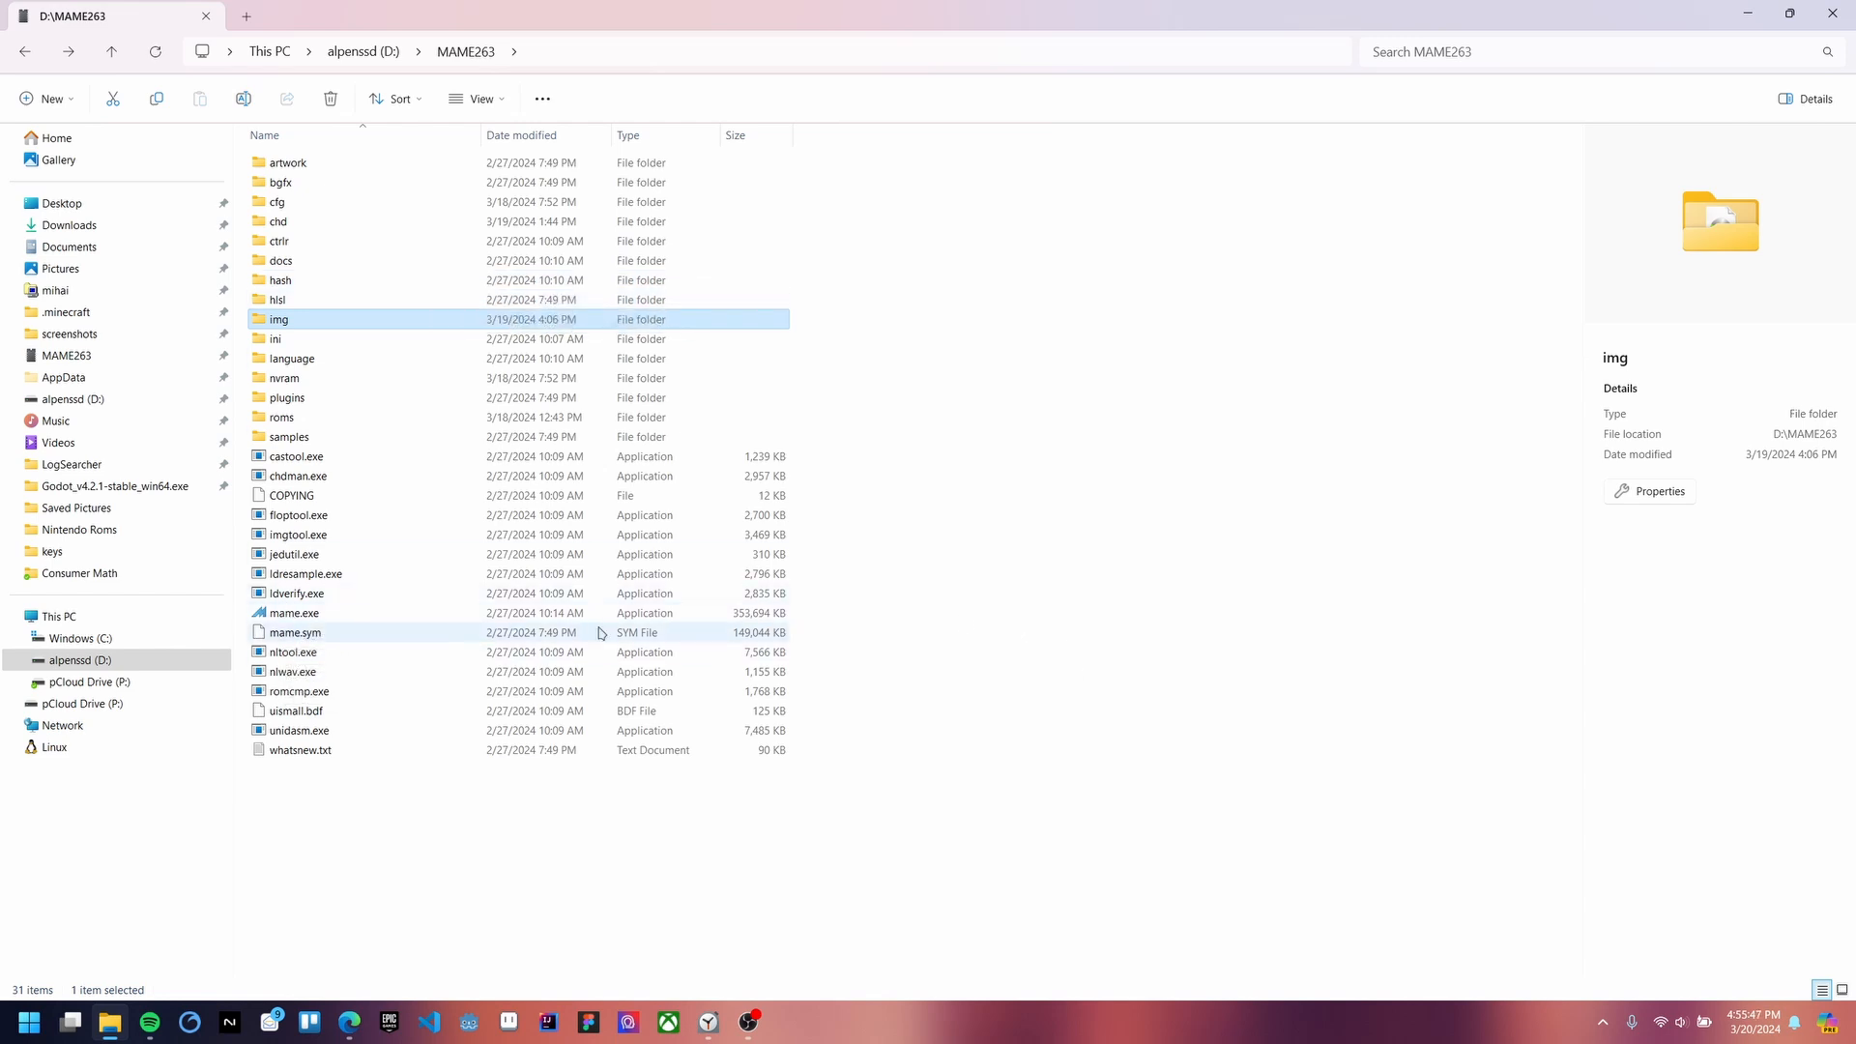
Step: Open a PowerShell terminal in D:\MAME263, then move and narrow it toward the right
{"action": "right_click", "coordinate": [908, 612]}
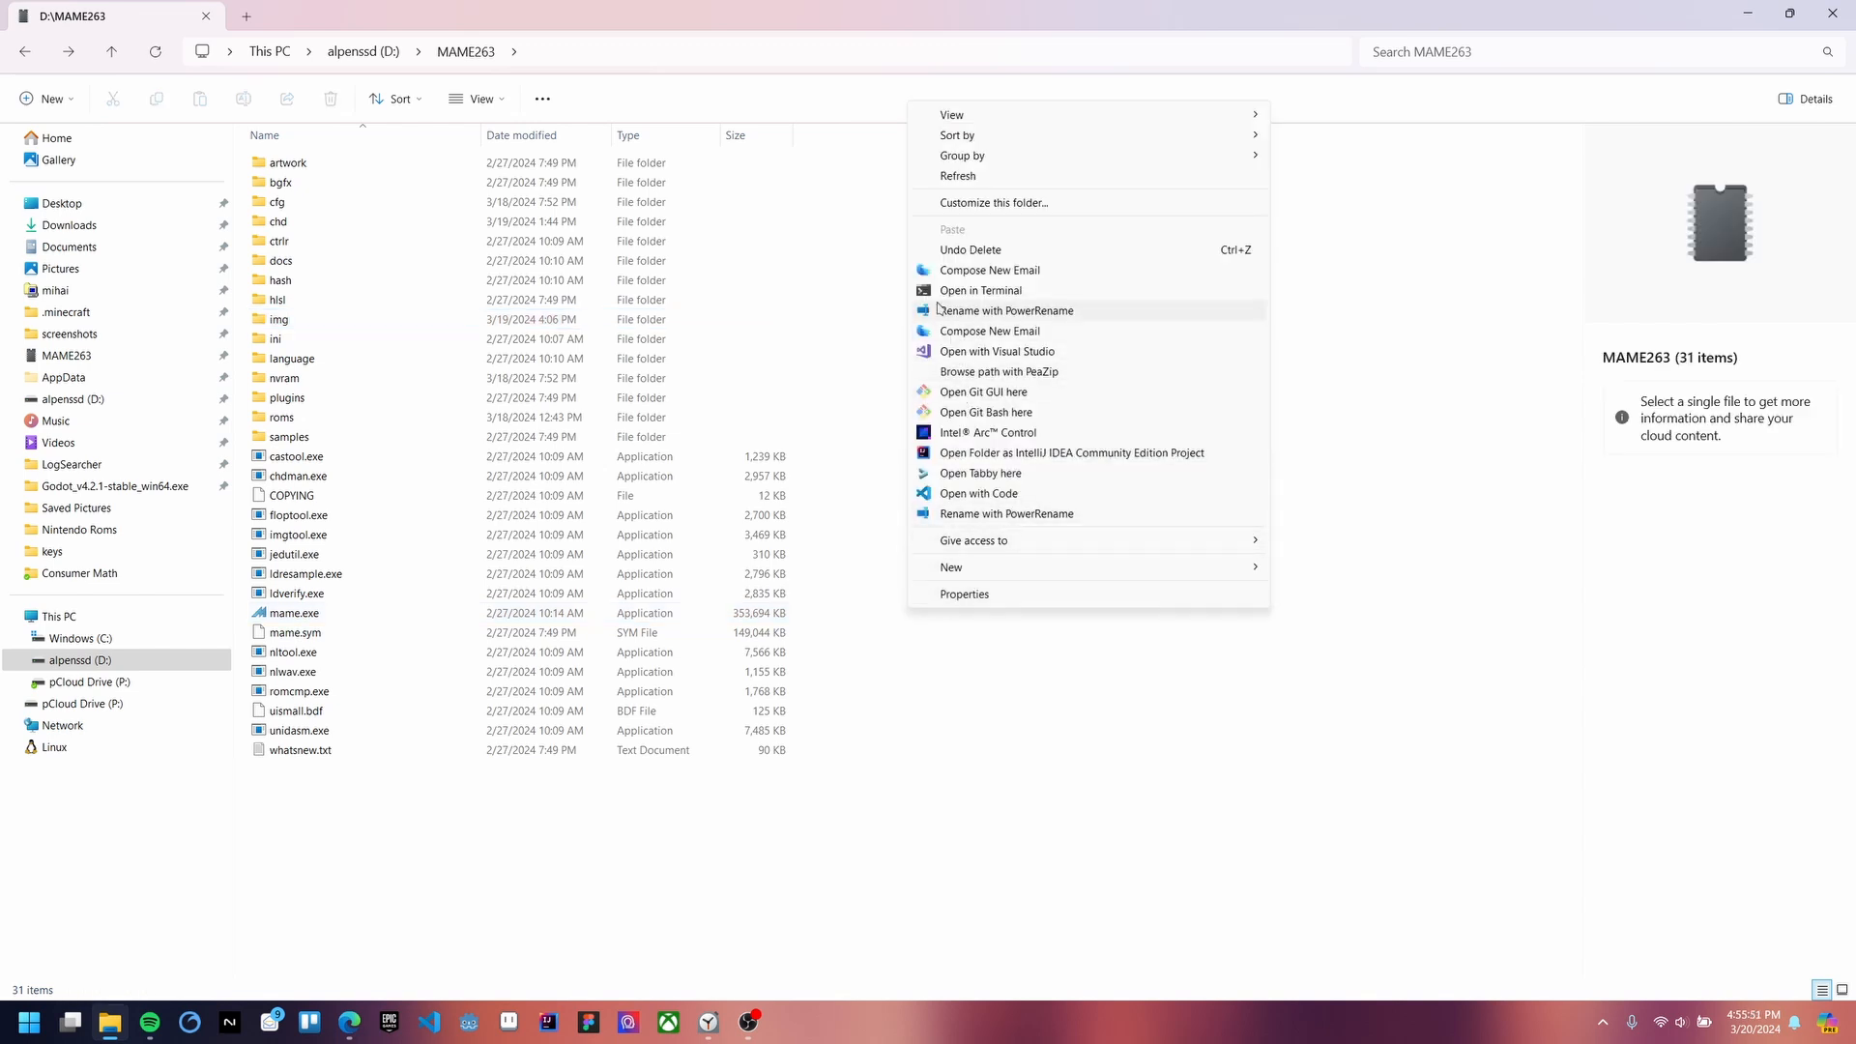
{"action": "left_click", "coordinate": [979, 290]}
{"action": "left_click_drag", "start_coordinate": [609, 216], "coordinate": [1193, 209]}
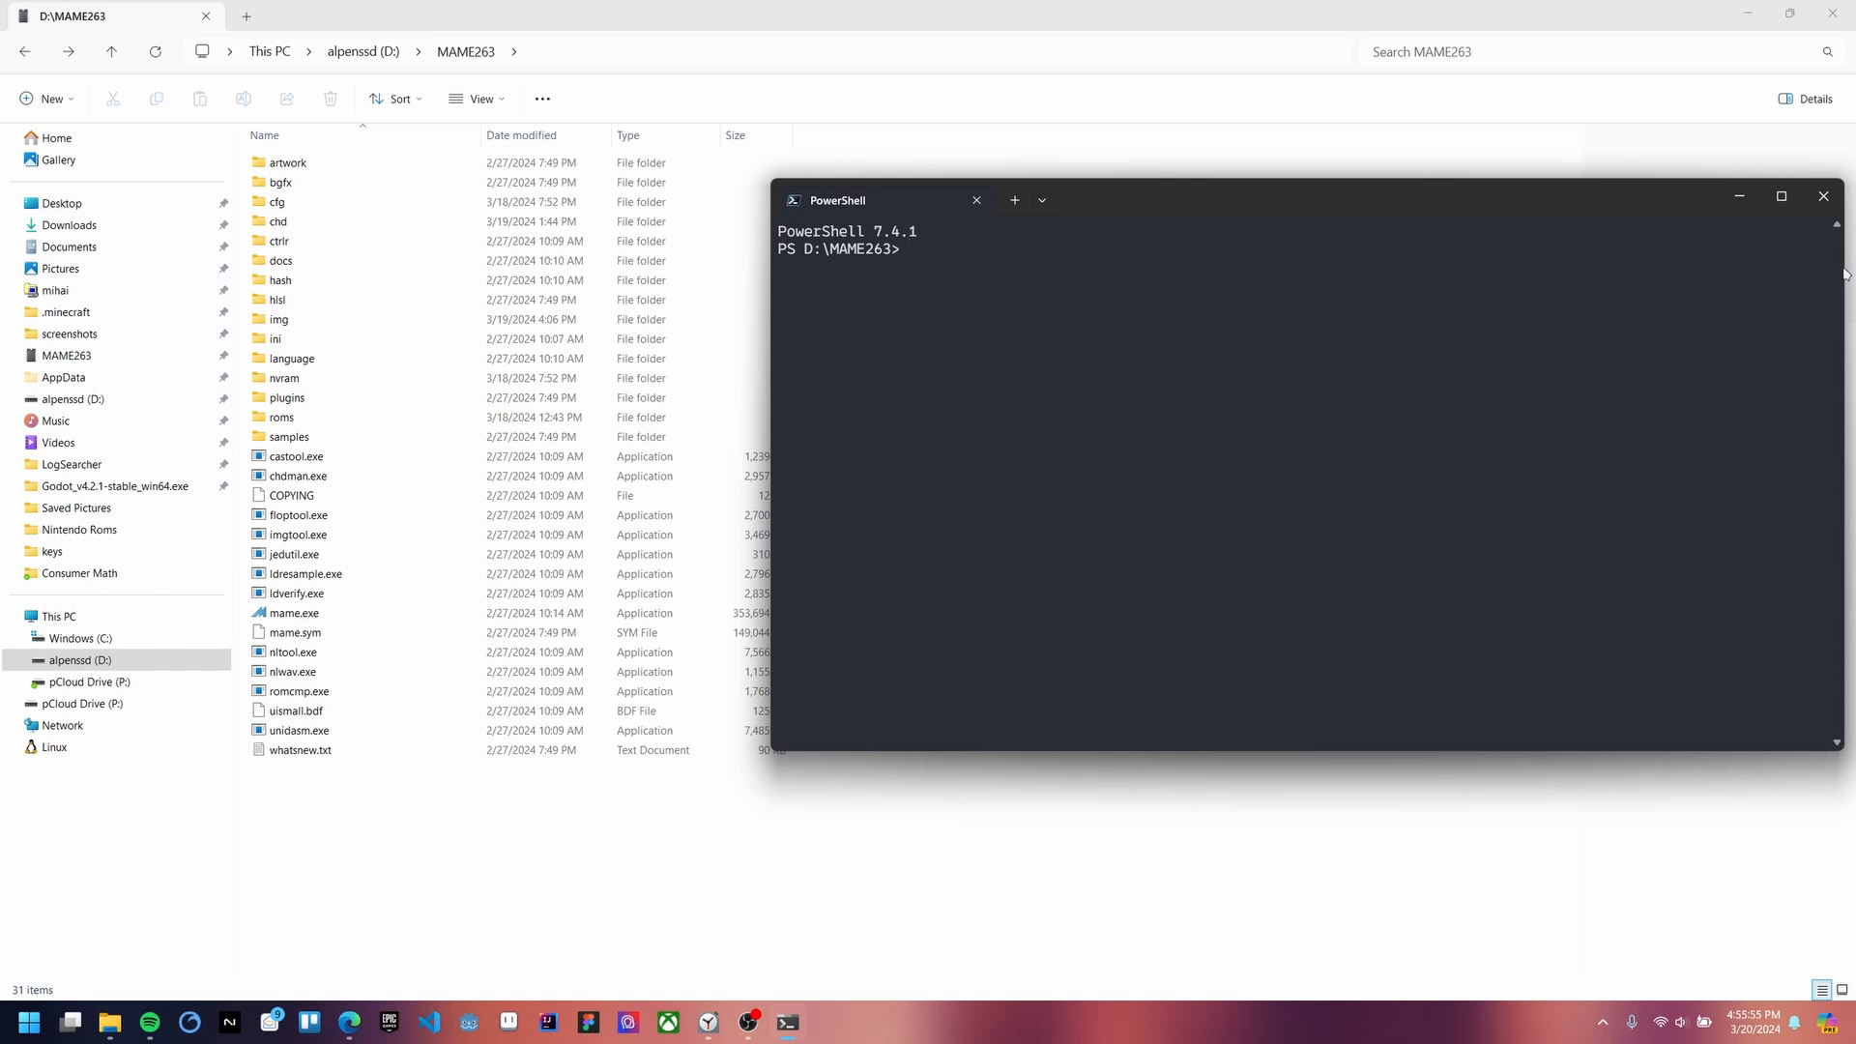
{"action": "left_click_drag", "start_coordinate": [1844, 274], "coordinate": [1546, 277]}
{"action": "left_click_drag", "start_coordinate": [1222, 216], "coordinate": [1300, 197]}
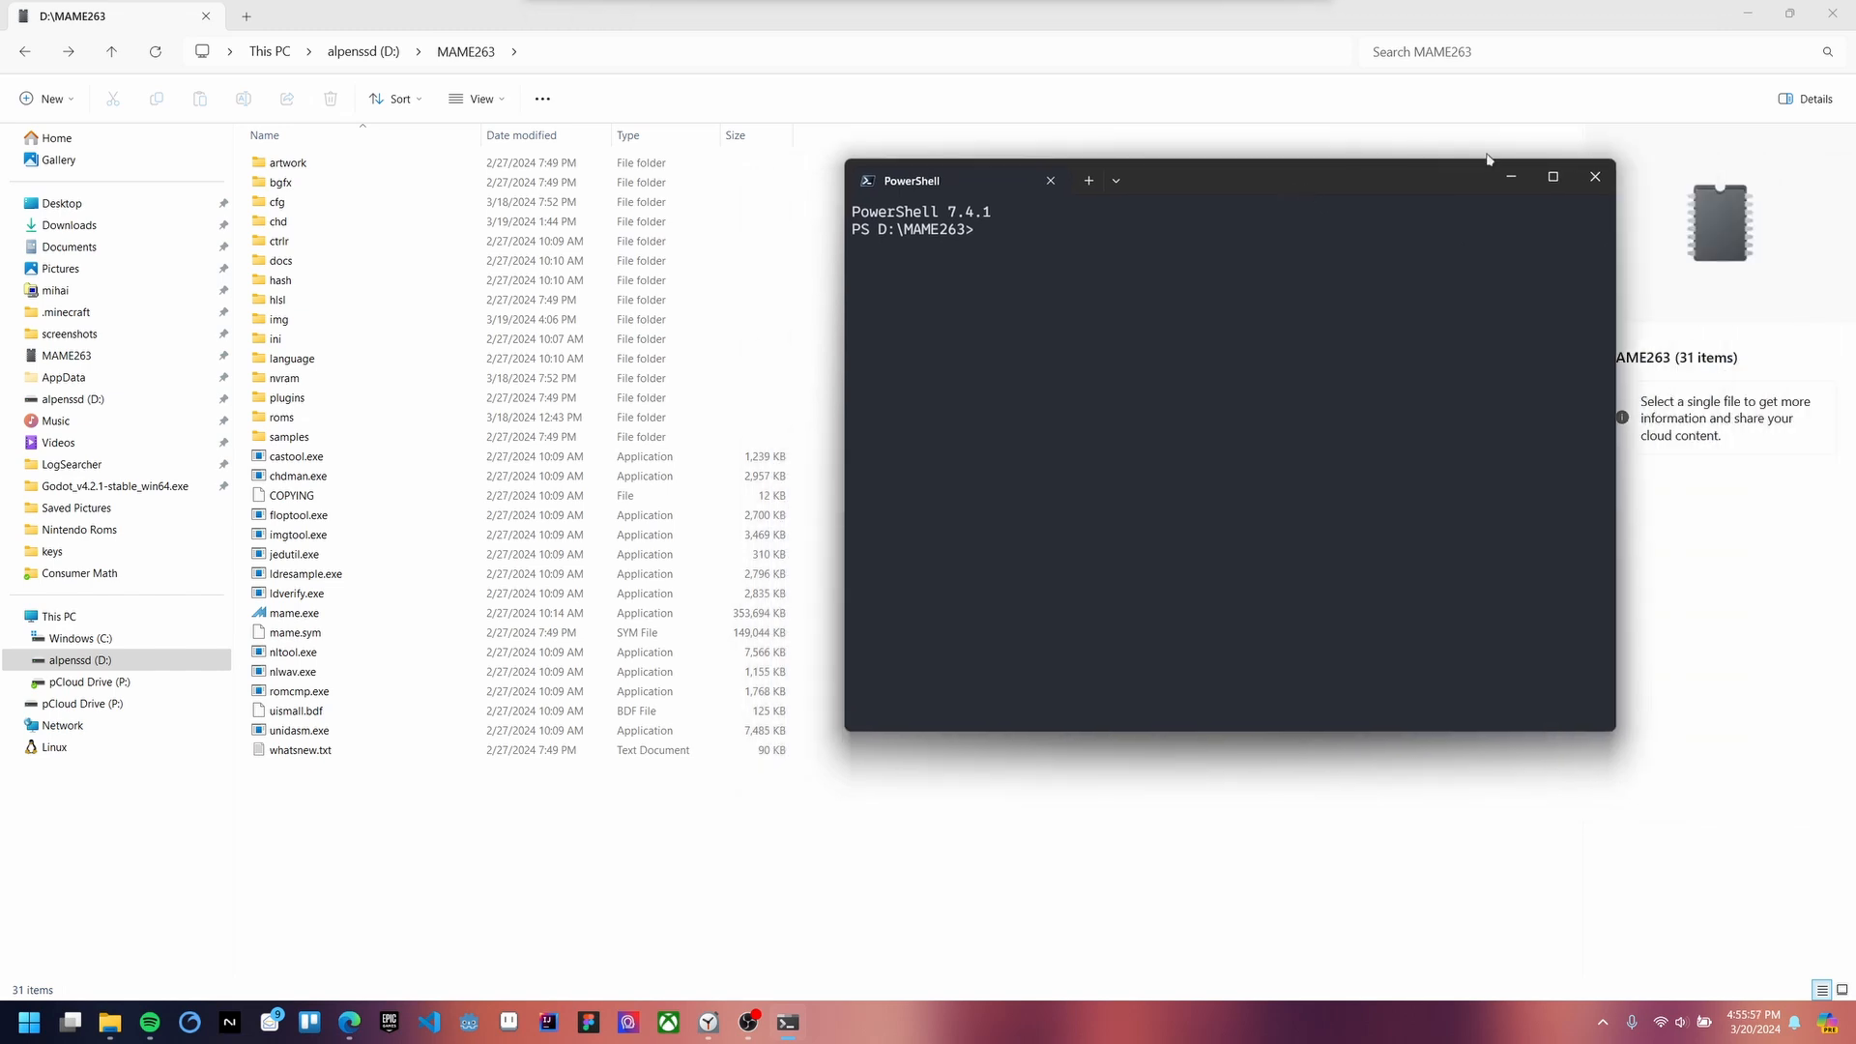
Step: Minimize File Explorer and Spotify, then shift PowerShell left and up
{"action": "left_click", "coordinate": [1747, 14]}
{"action": "left_click", "coordinate": [1460, 85]}
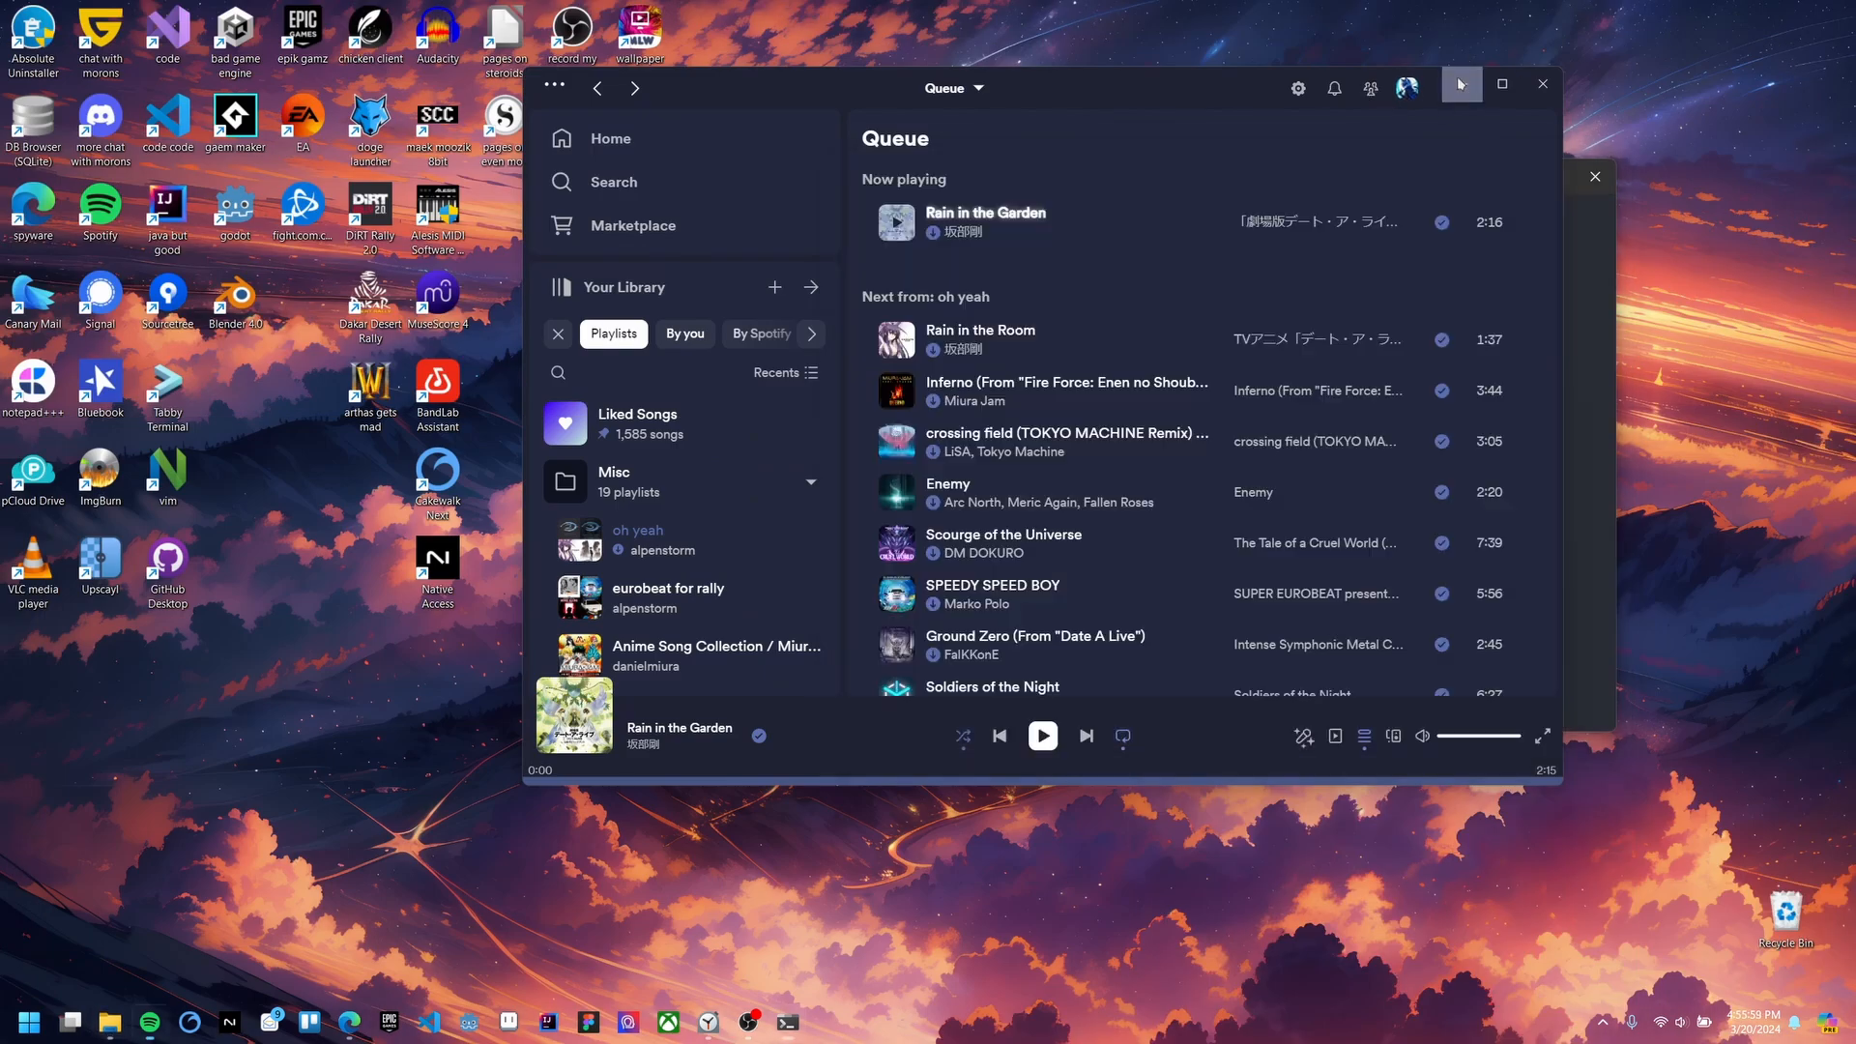
{"action": "left_click", "coordinate": [1460, 86]}
{"action": "left_click_drag", "start_coordinate": [1350, 183], "coordinate": [1136, 135]}
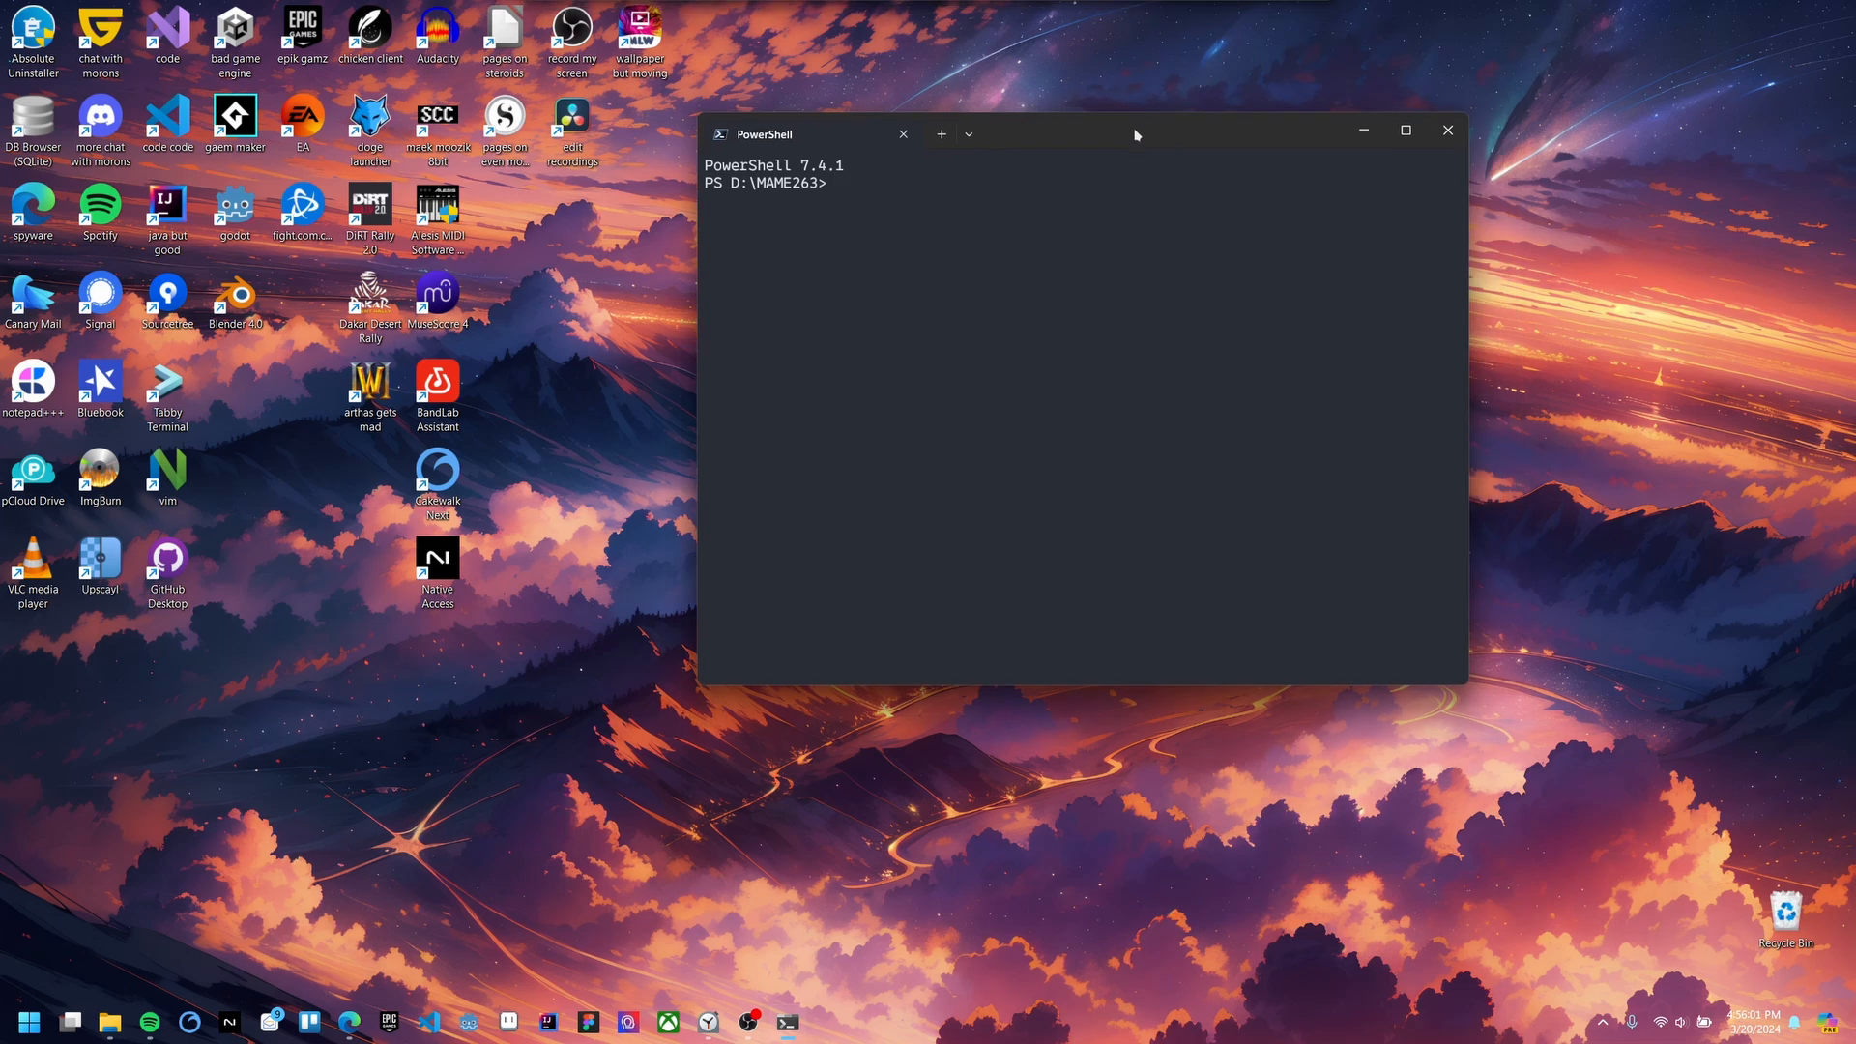
Step: Restore File Explorer as a narrow window on the left edge with PowerShell beside it
{"action": "left_click", "coordinate": [109, 1022]}
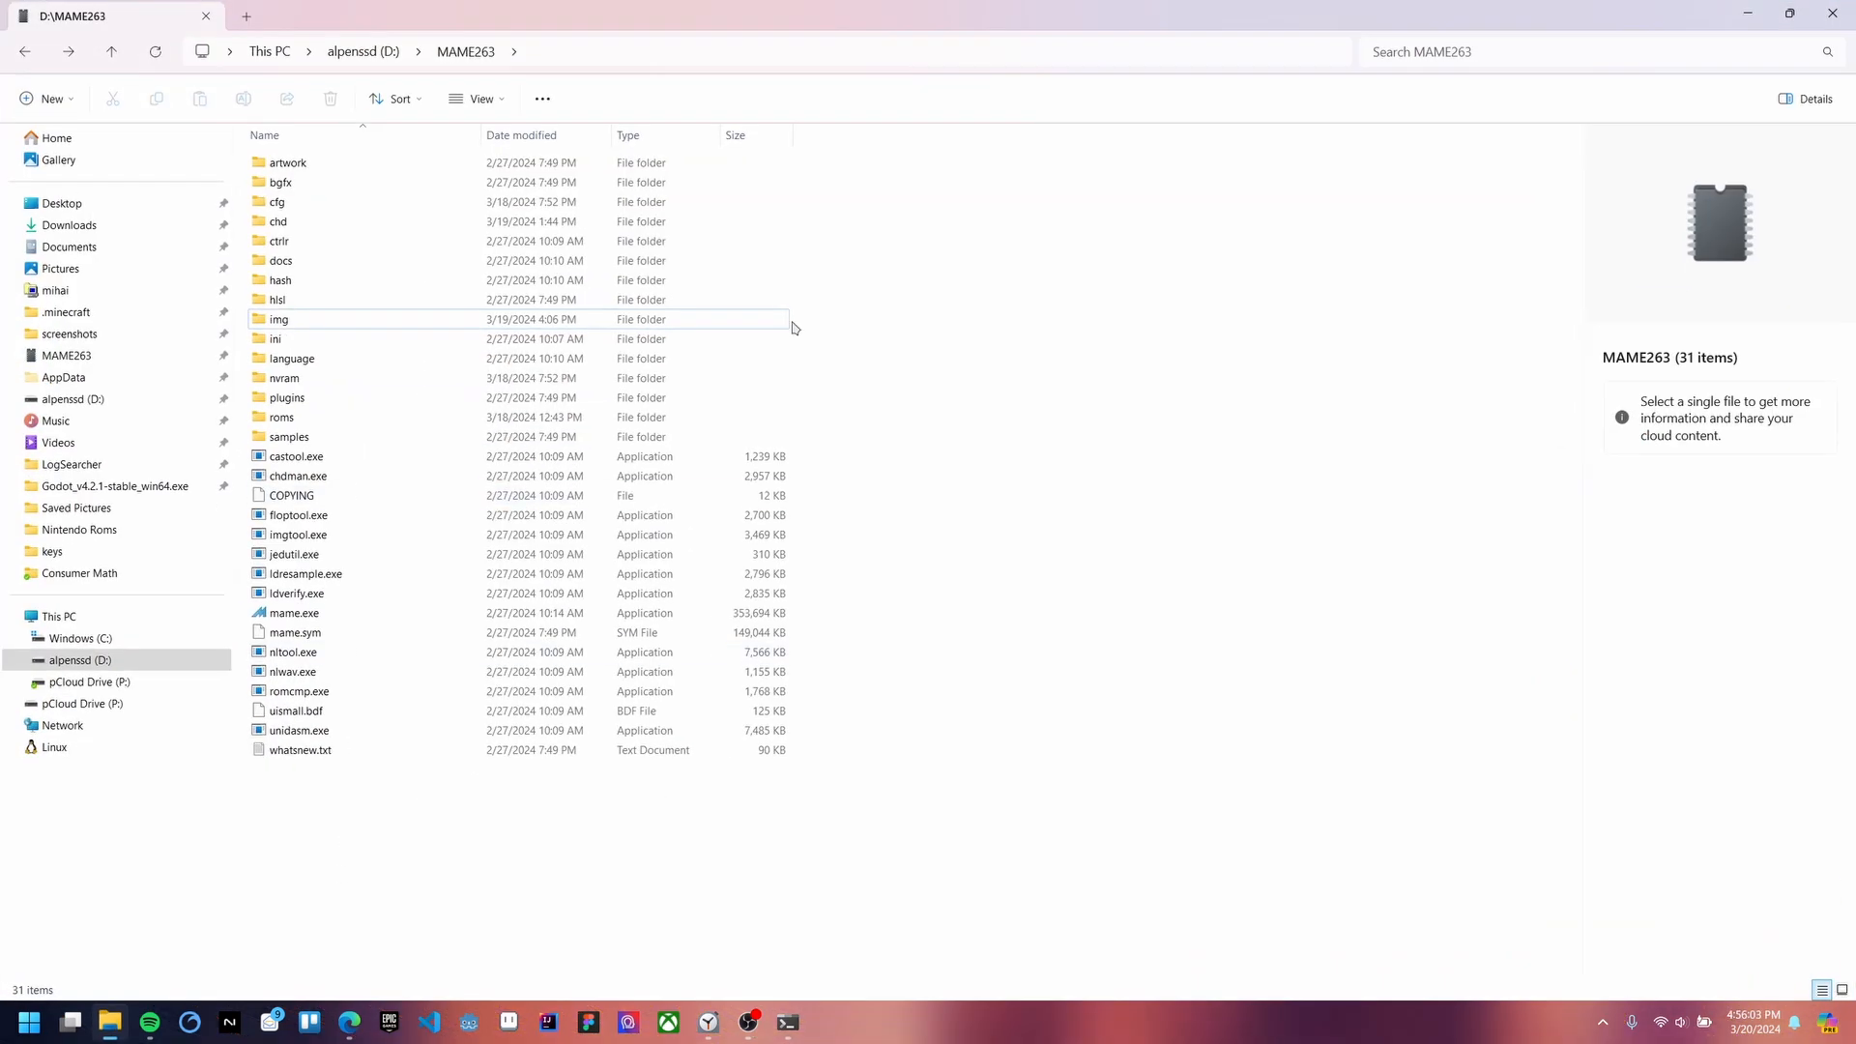
{"action": "left_click_drag", "start_coordinate": [745, 26], "coordinate": [714, 176]}
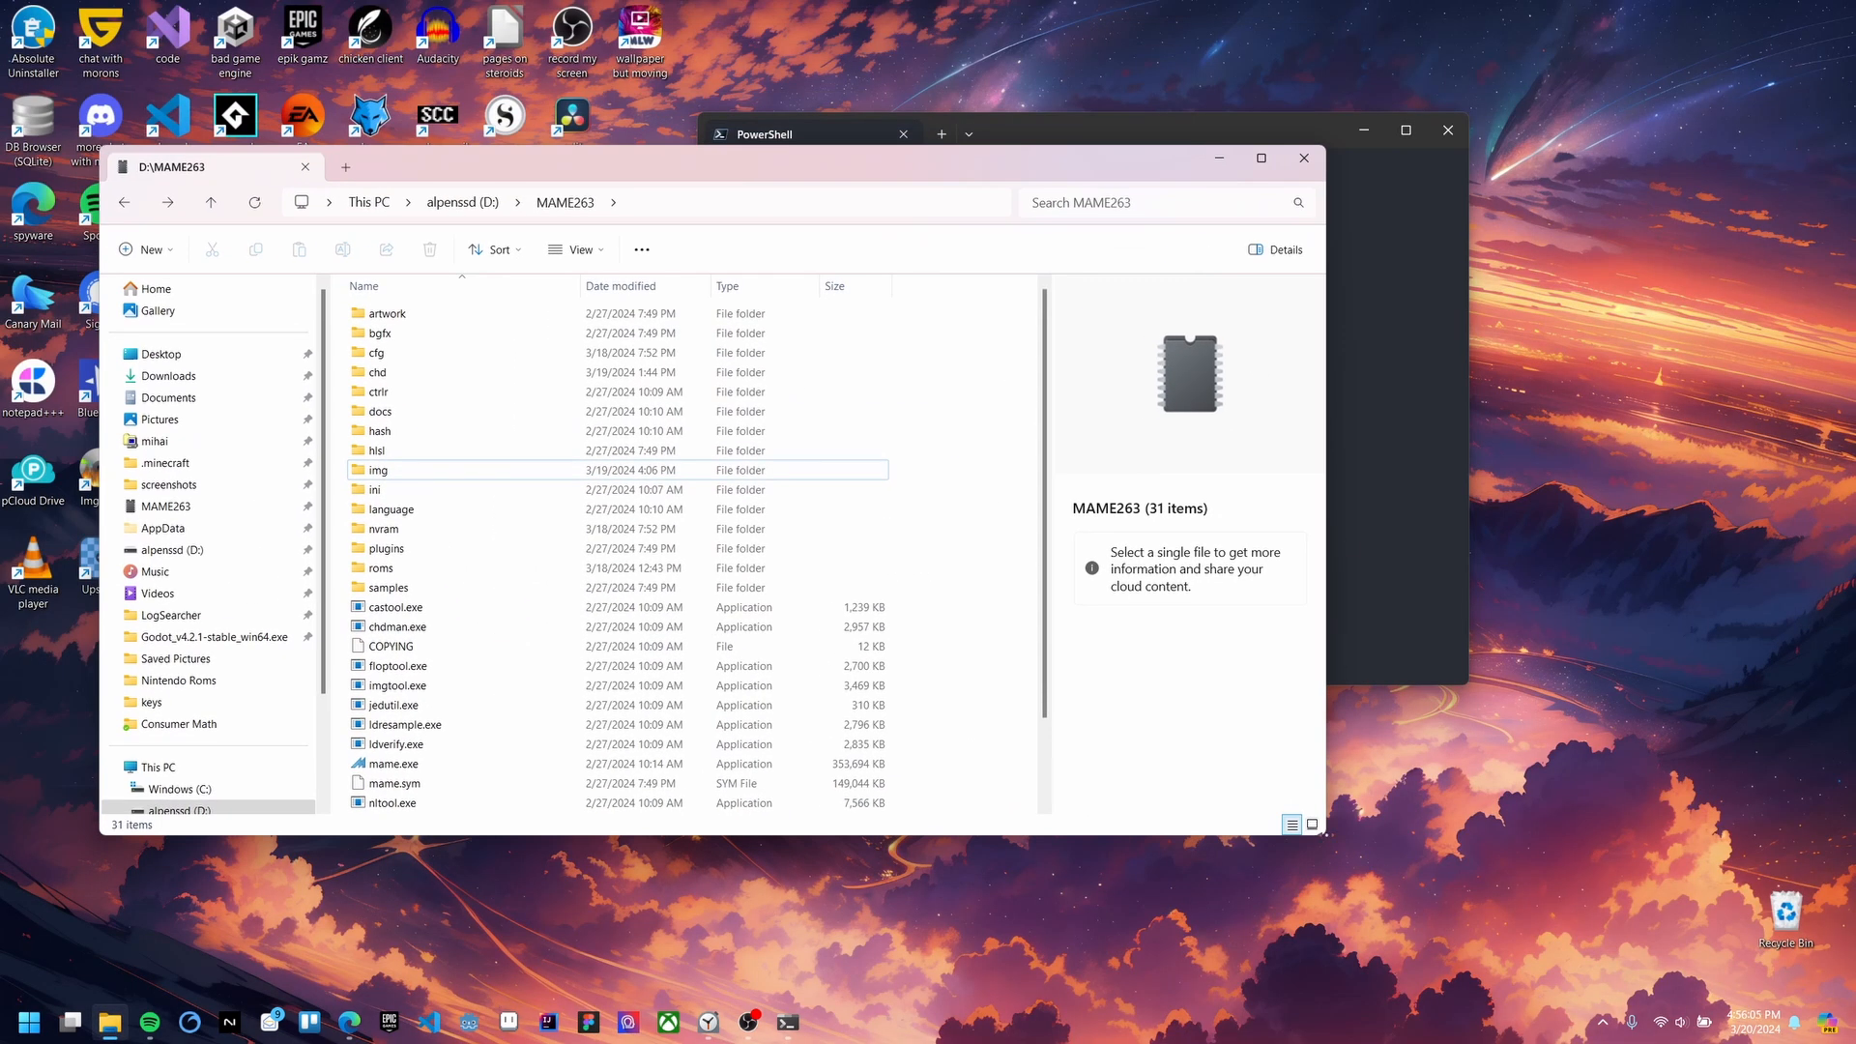
{"action": "left_click_drag", "start_coordinate": [1325, 835], "coordinate": [945, 913]}
{"action": "left_click_drag", "start_coordinate": [694, 174], "coordinate": [594, 136]}
{"action": "left_click_drag", "start_coordinate": [1150, 135], "coordinate": [1331, 147]}
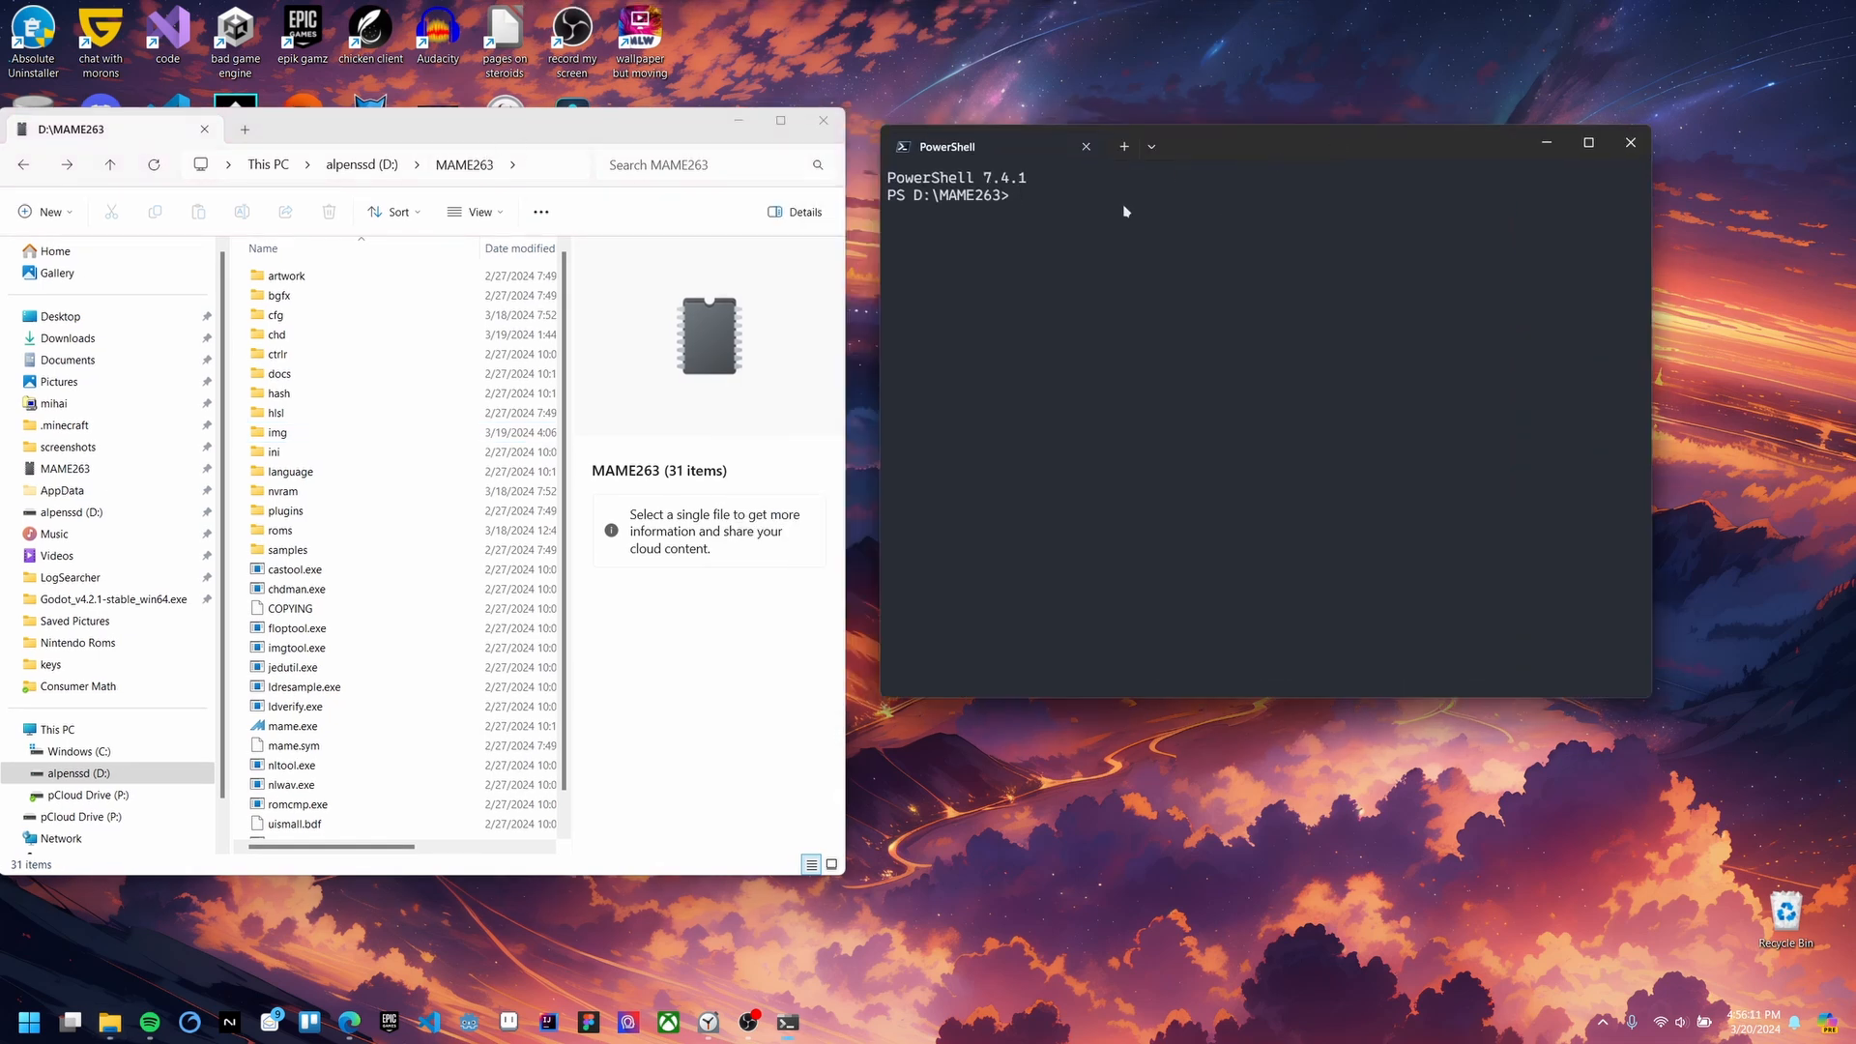
Step: Recall the previous mame.exe launch command from PowerShell history
{"action": "type", "text": "./"}
{"action": "key", "text": "BackSpace"}
{"action": "key", "text": "BackSpace"}
{"action": "type", "text": "."}
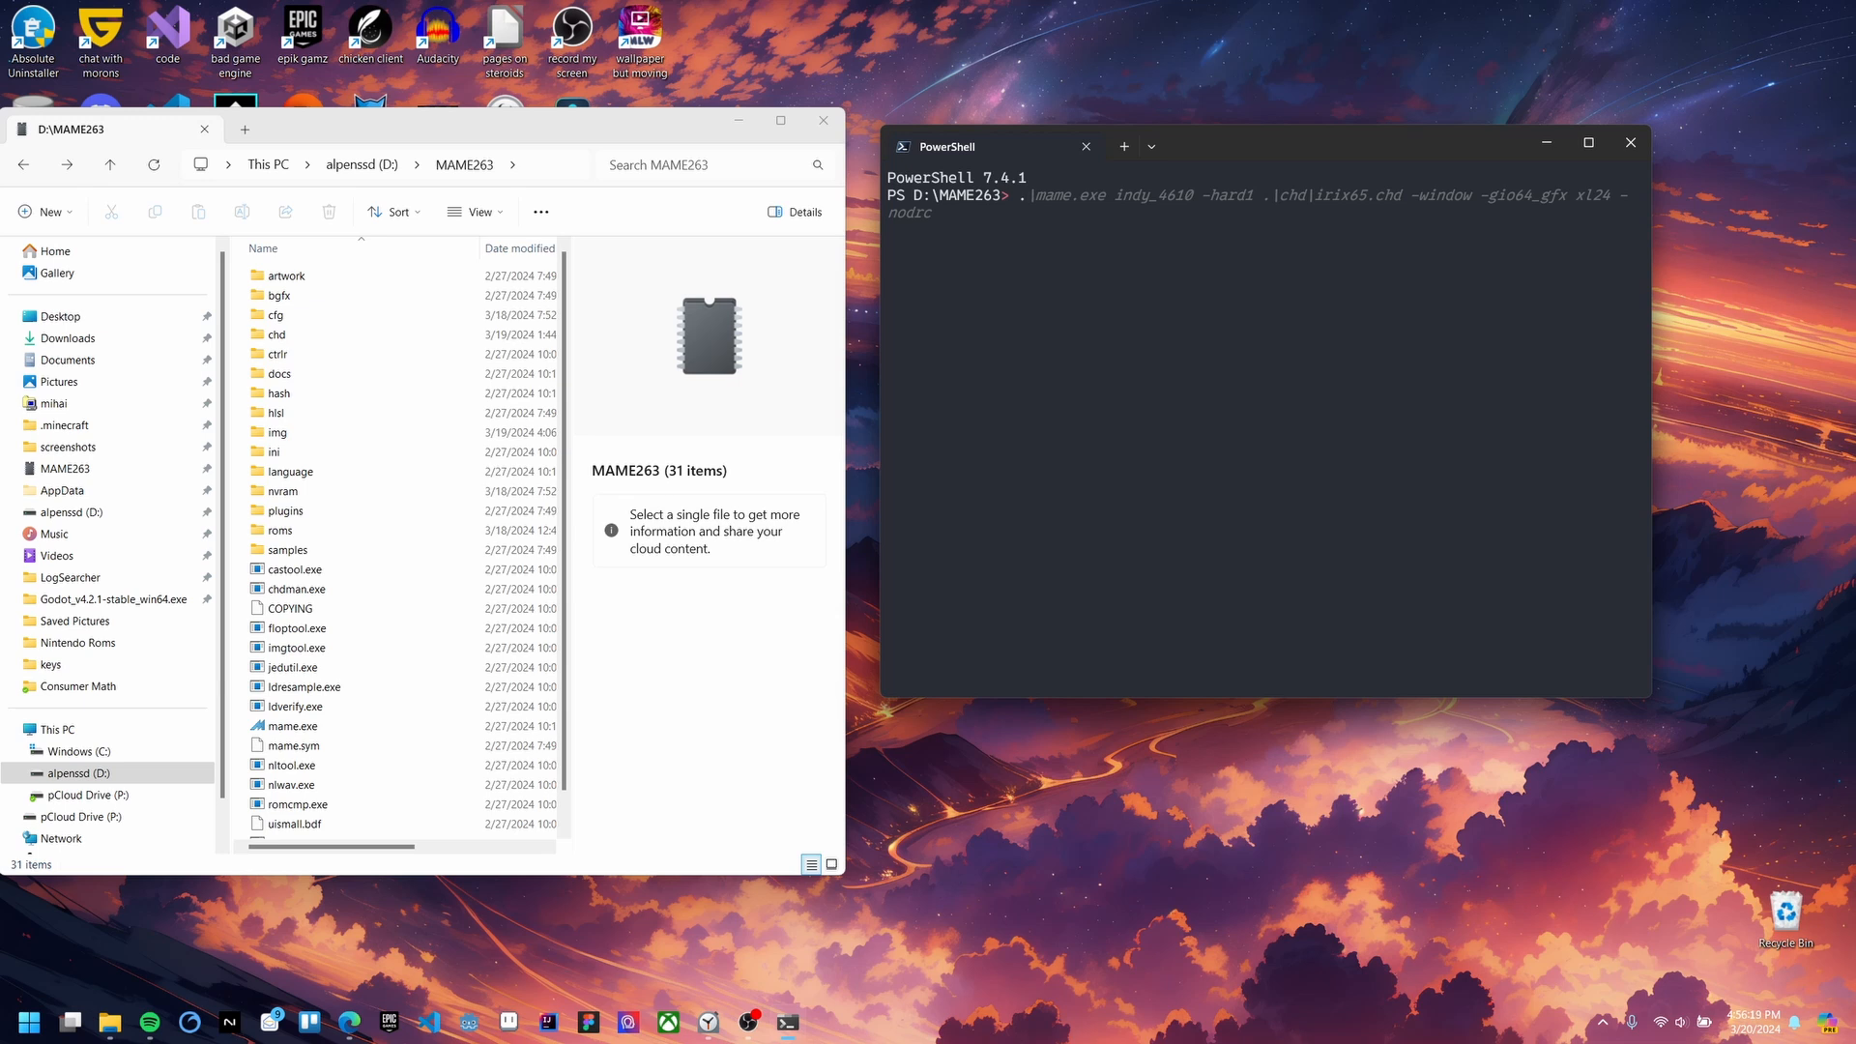
{"action": "key", "text": "Up"}
{"action": "key", "text": "Down"}
{"action": "key", "text": "Up"}
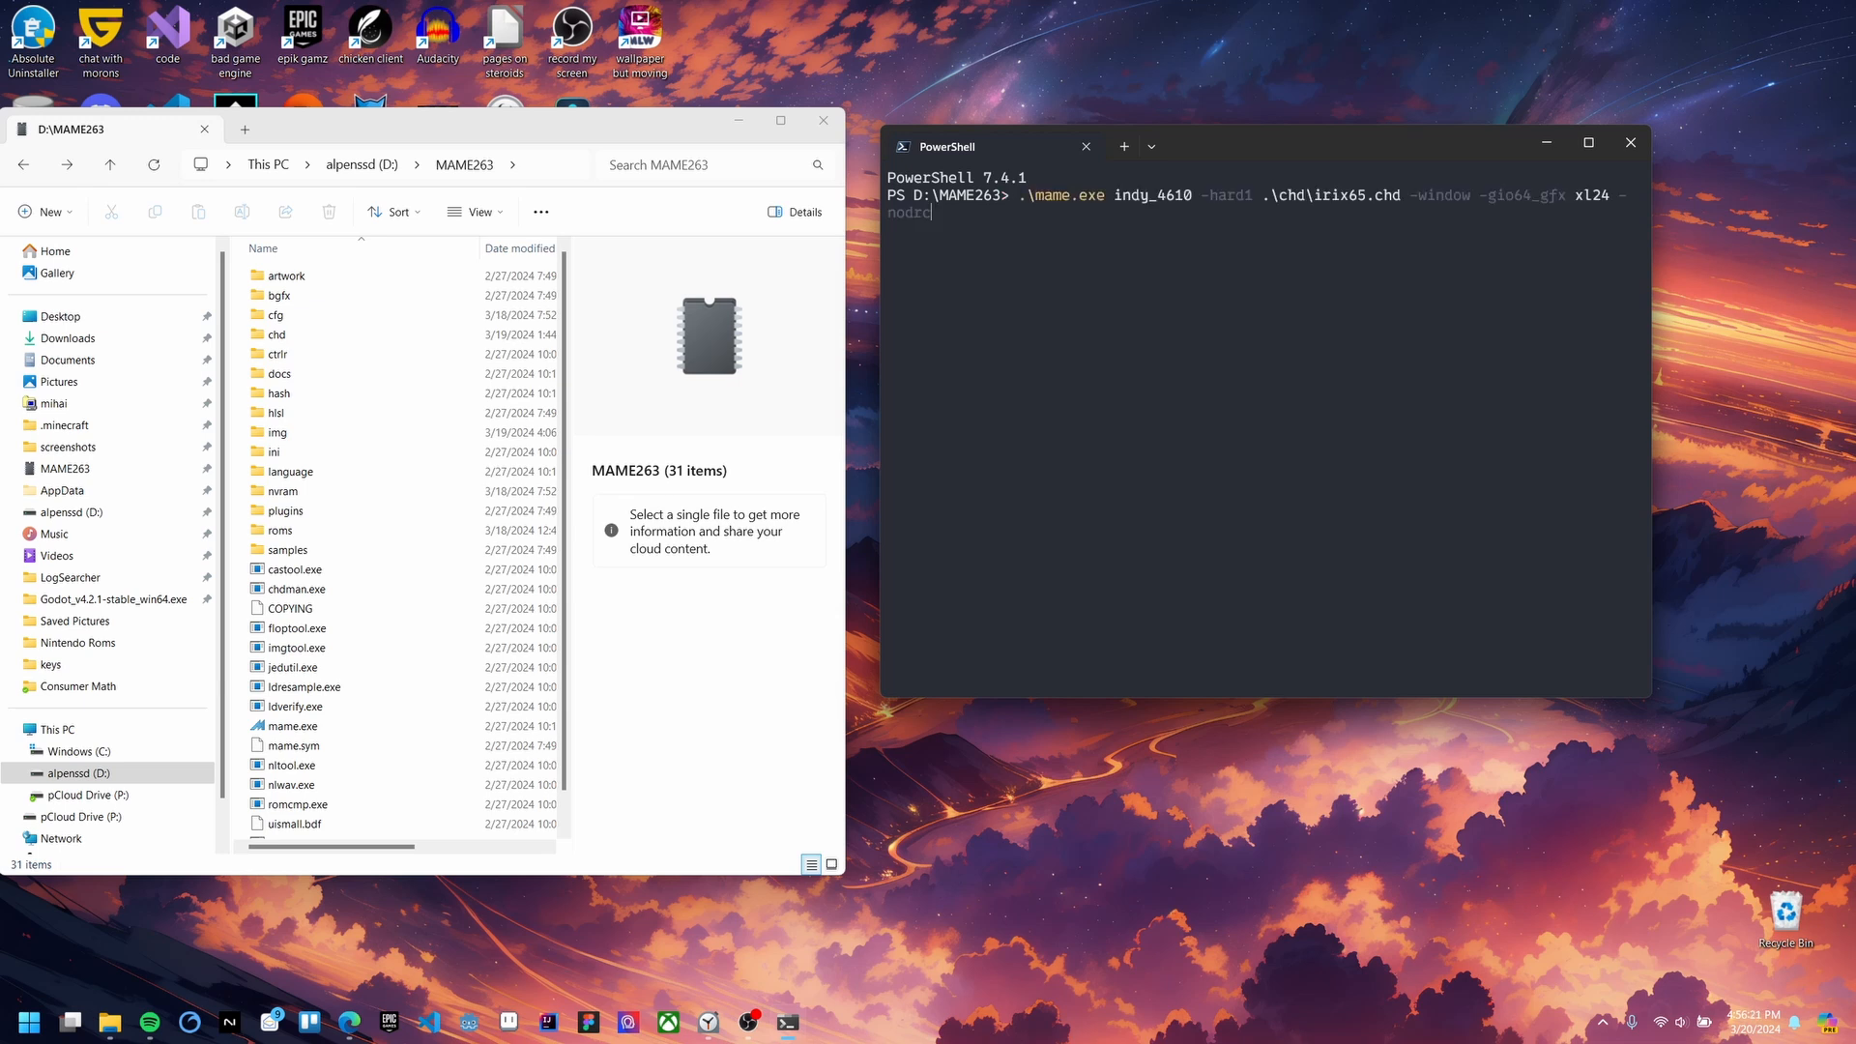
{"action": "key", "text": "Escape"}
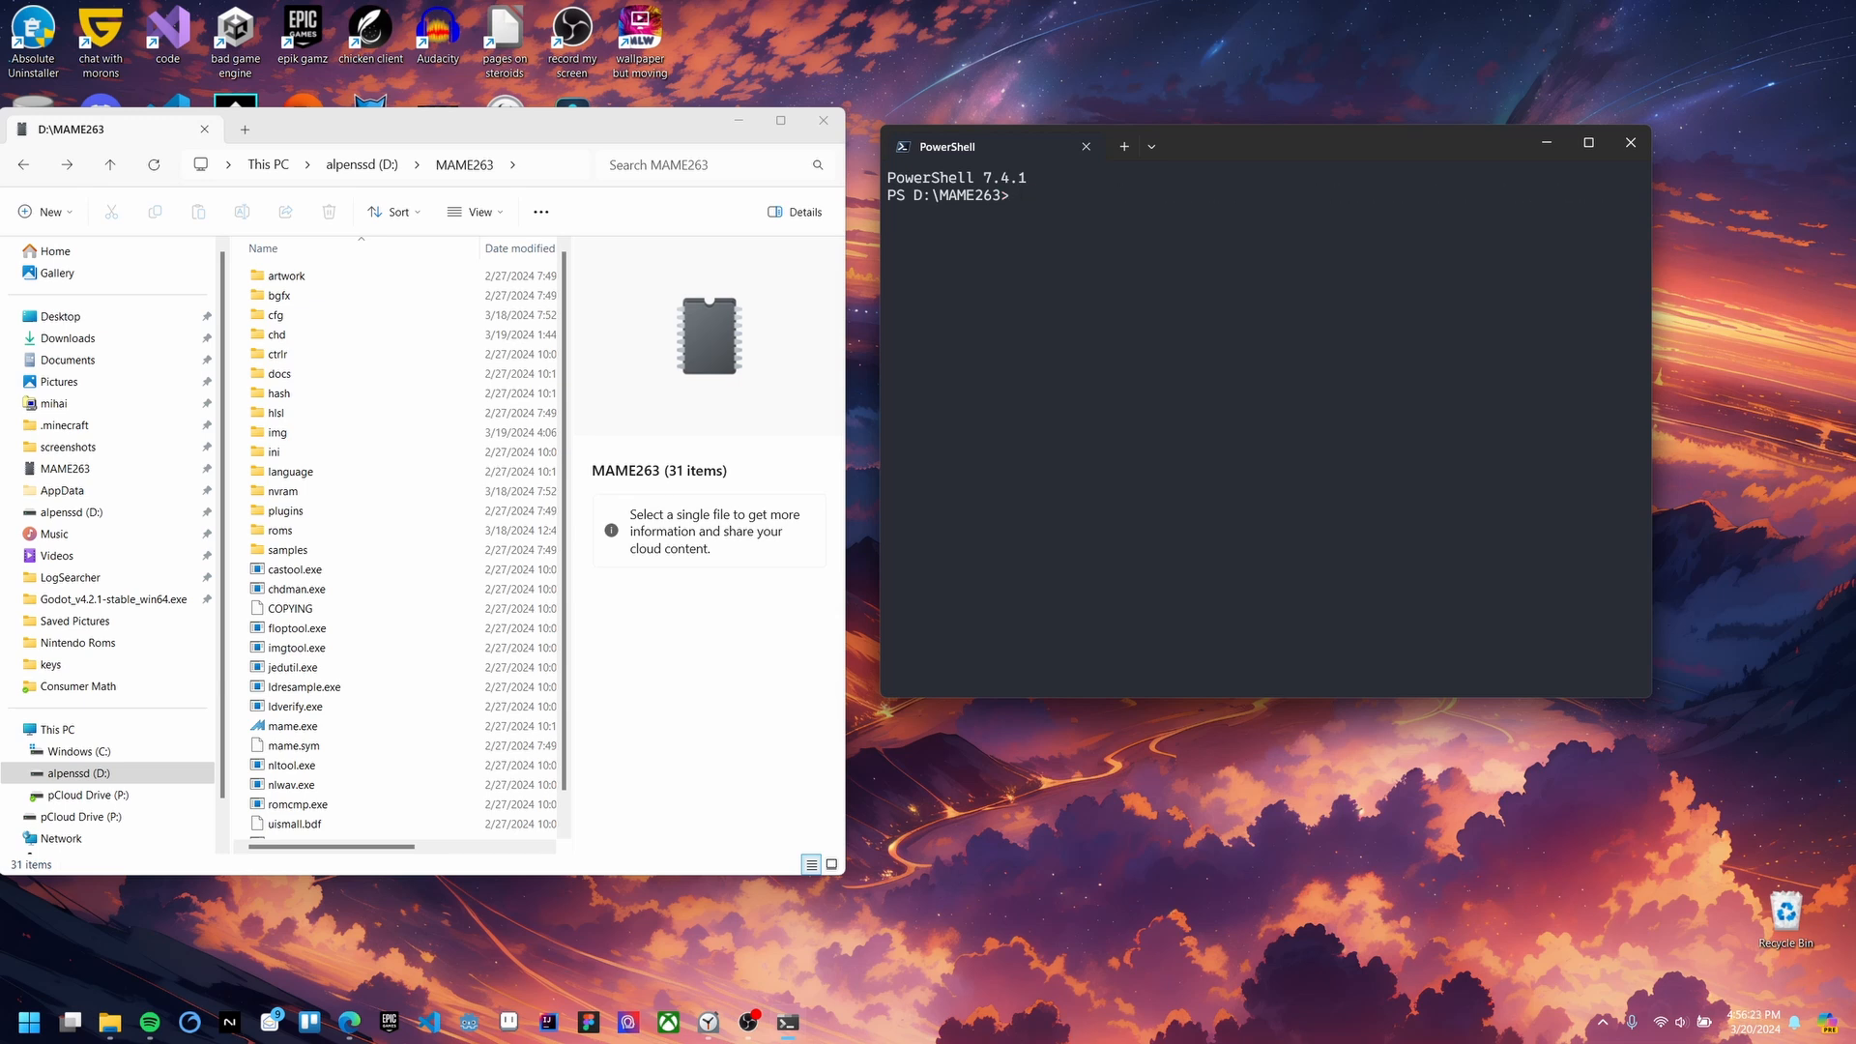
{"action": "key", "text": "Up"}
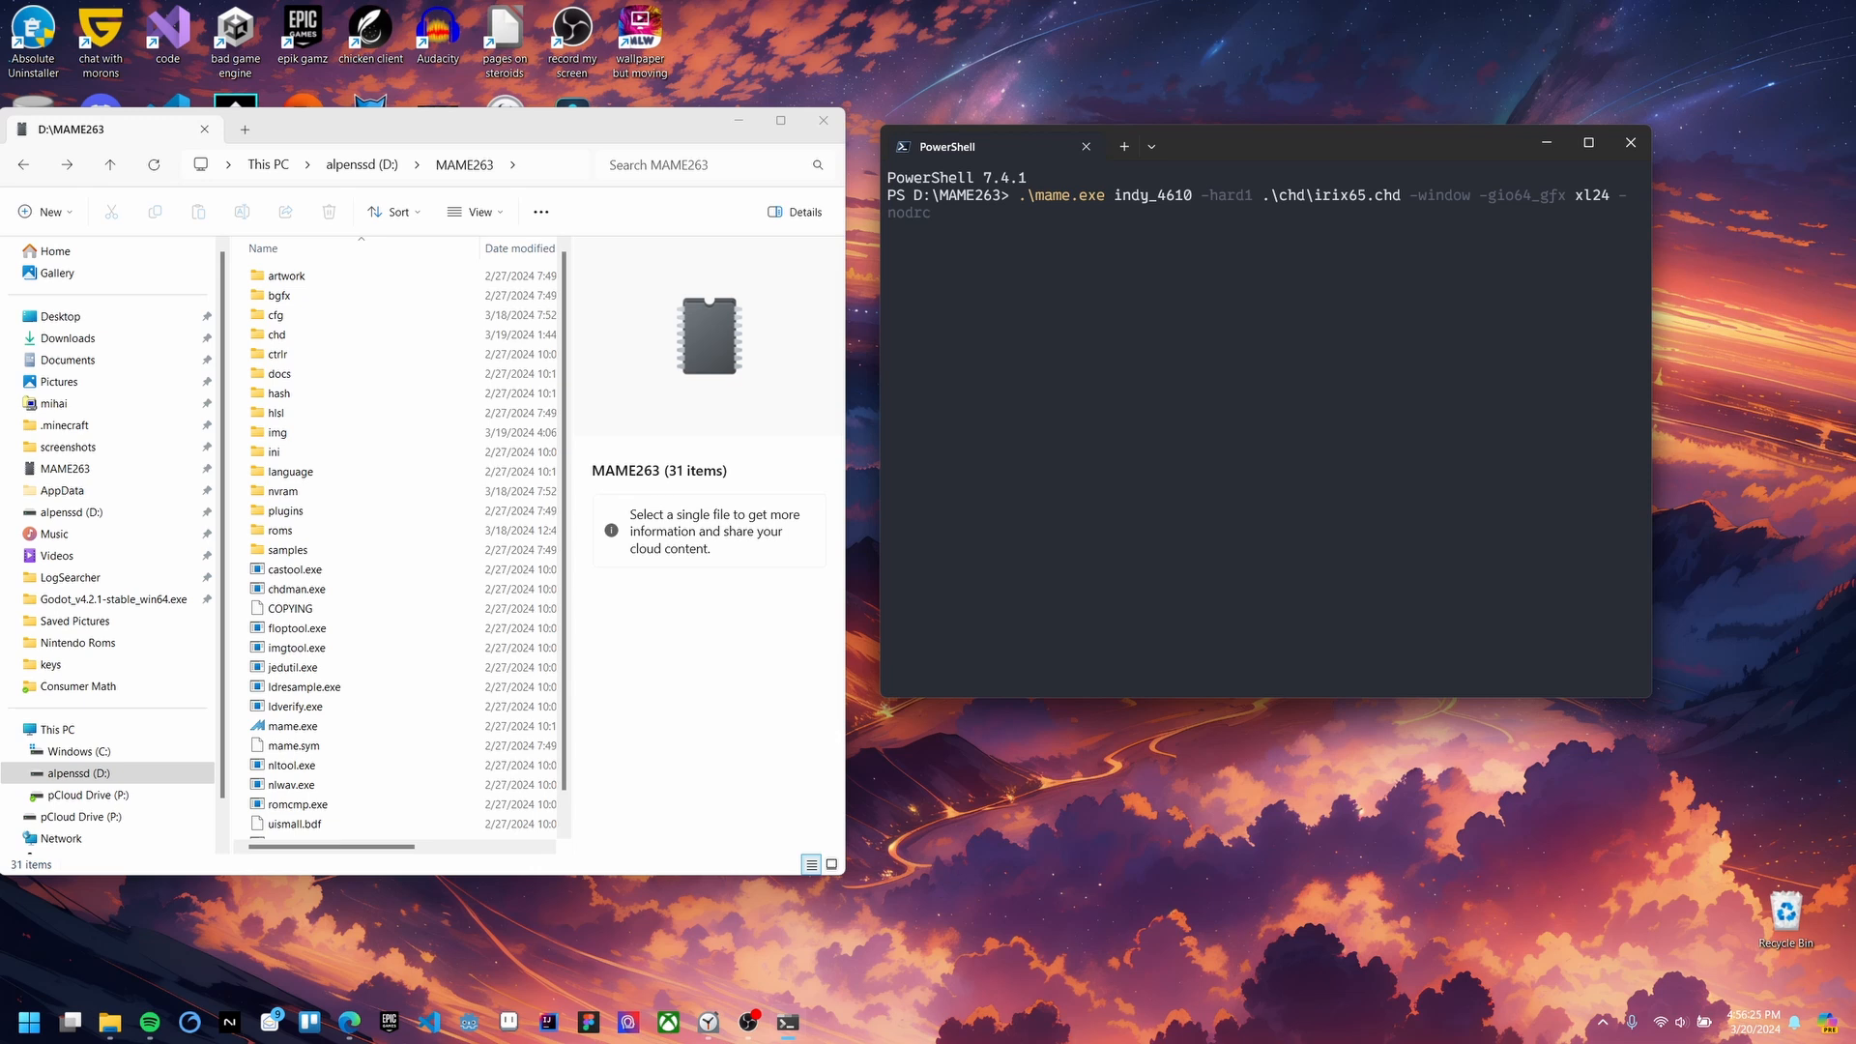
Step: Strip the options after indy_4610, run it, and enter the Command Monitor via Stop for Maintenance
{"action": "key", "text": "shift+Left"}
{"action": "key", "text": "shift+Left"}
{"action": "key", "text": "shift+Left"}
{"action": "key", "text": "shift+Left"}
{"action": "key", "text": "shift+Left"}
{"action": "key", "text": "shift+Left"}
{"action": "key", "text": "shift+Left"}
{"action": "key", "text": "shift+Left"}
{"action": "key", "text": "shift+Left"}
{"action": "key", "text": "shift+Left"}
{"action": "key", "text": "shift+Left"}
{"action": "key", "text": "shift+Left"}
{"action": "key", "text": "shift+Left"}
{"action": "key", "text": "shift+Left"}
{"action": "key", "text": "shift+Left"}
{"action": "key", "text": "shift+Left"}
{"action": "key", "text": "shift+Left"}
{"action": "key", "text": "shift+Left"}
{"action": "key", "text": "shift+Left"}
{"action": "key", "text": "shift+Left"}
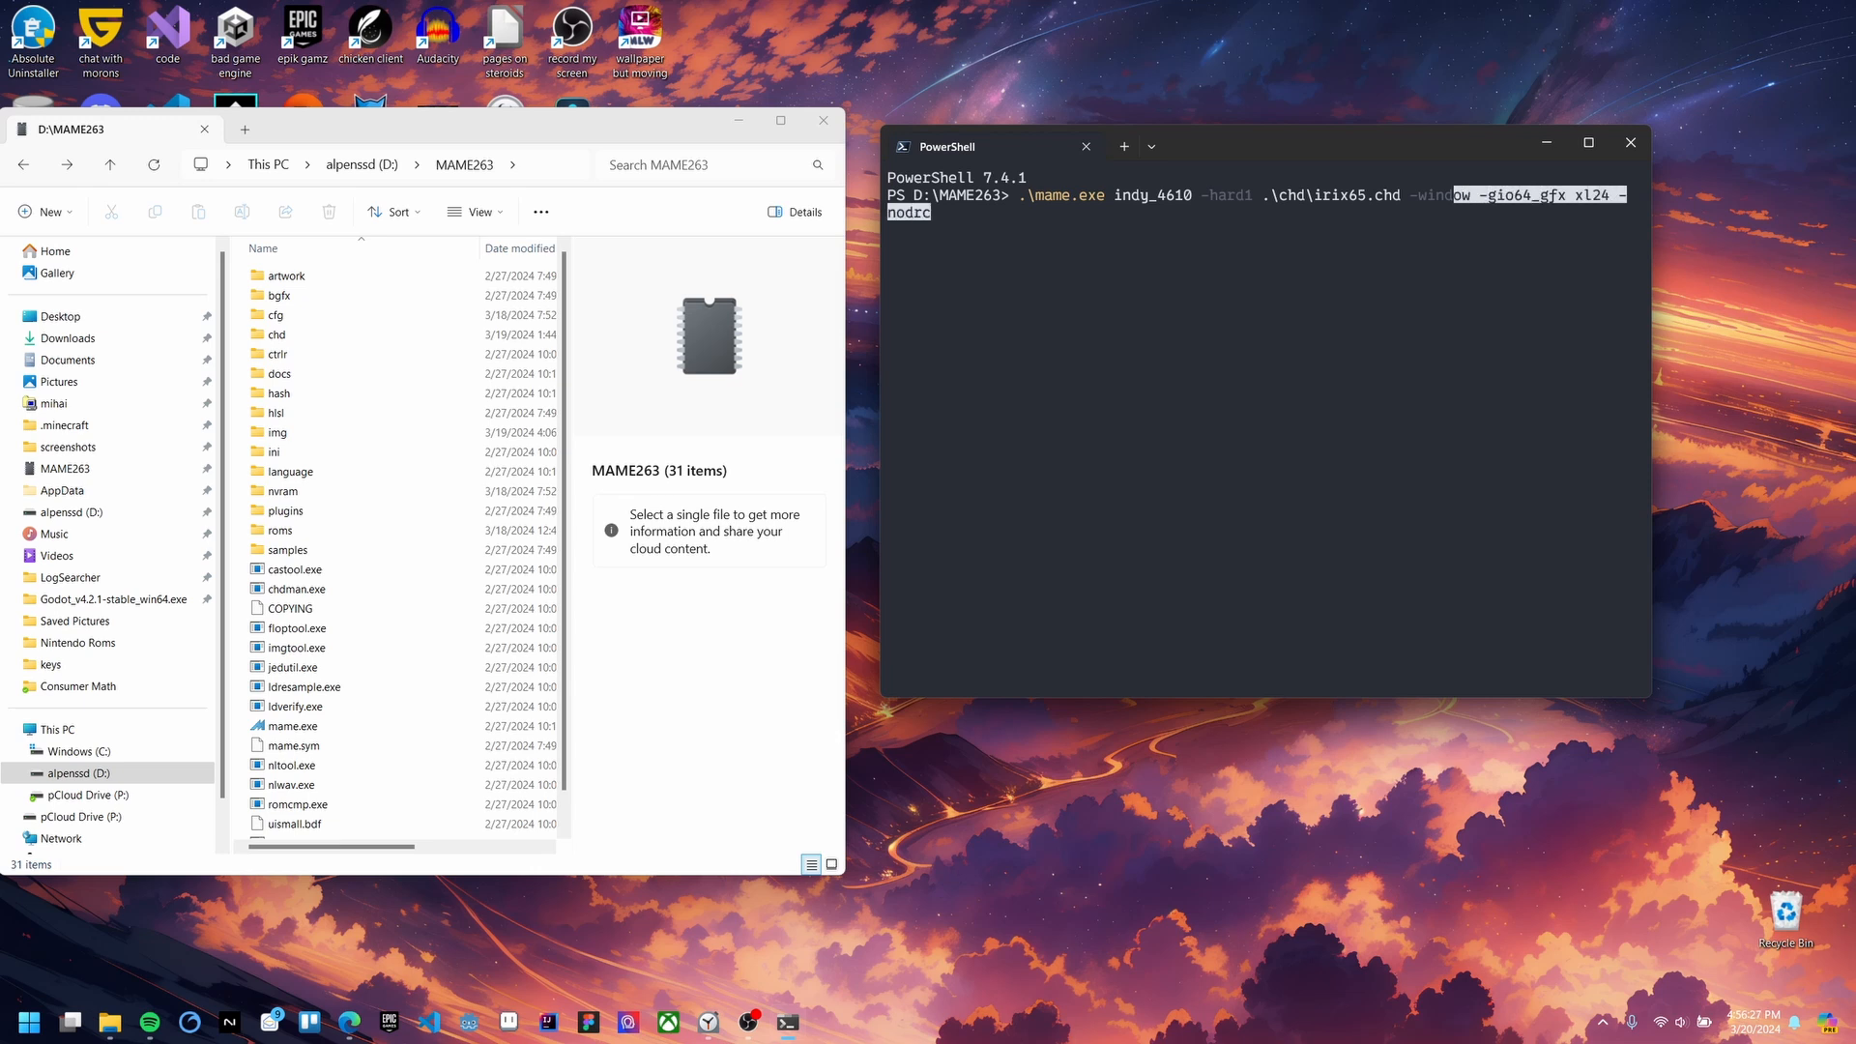
{"action": "key", "text": "shift+Left"}
{"action": "key", "text": "shift+Left"}
{"action": "key", "text": "shift+Left"}
{"action": "key", "text": "shift+Left"}
{"action": "key", "text": "shift+Left"}
{"action": "key", "text": "shift+Left"}
{"action": "key", "text": "shift+Left"}
{"action": "key", "text": "shift+Left"}
{"action": "key", "text": "shift+Left"}
{"action": "key", "text": "shift+Left"}
{"action": "key", "text": "shift+Left"}
{"action": "key", "text": "shift+Left"}
{"action": "key", "text": "shift+Left"}
{"action": "key", "text": "shift+Left"}
{"action": "key", "text": "shift+Left"}
{"action": "key", "text": "shift+Left"}
{"action": "key", "text": "shift+Left"}
{"action": "key", "text": "shift+Left"}
{"action": "key", "text": "shift+Left"}
{"action": "key", "text": "shift+Left"}
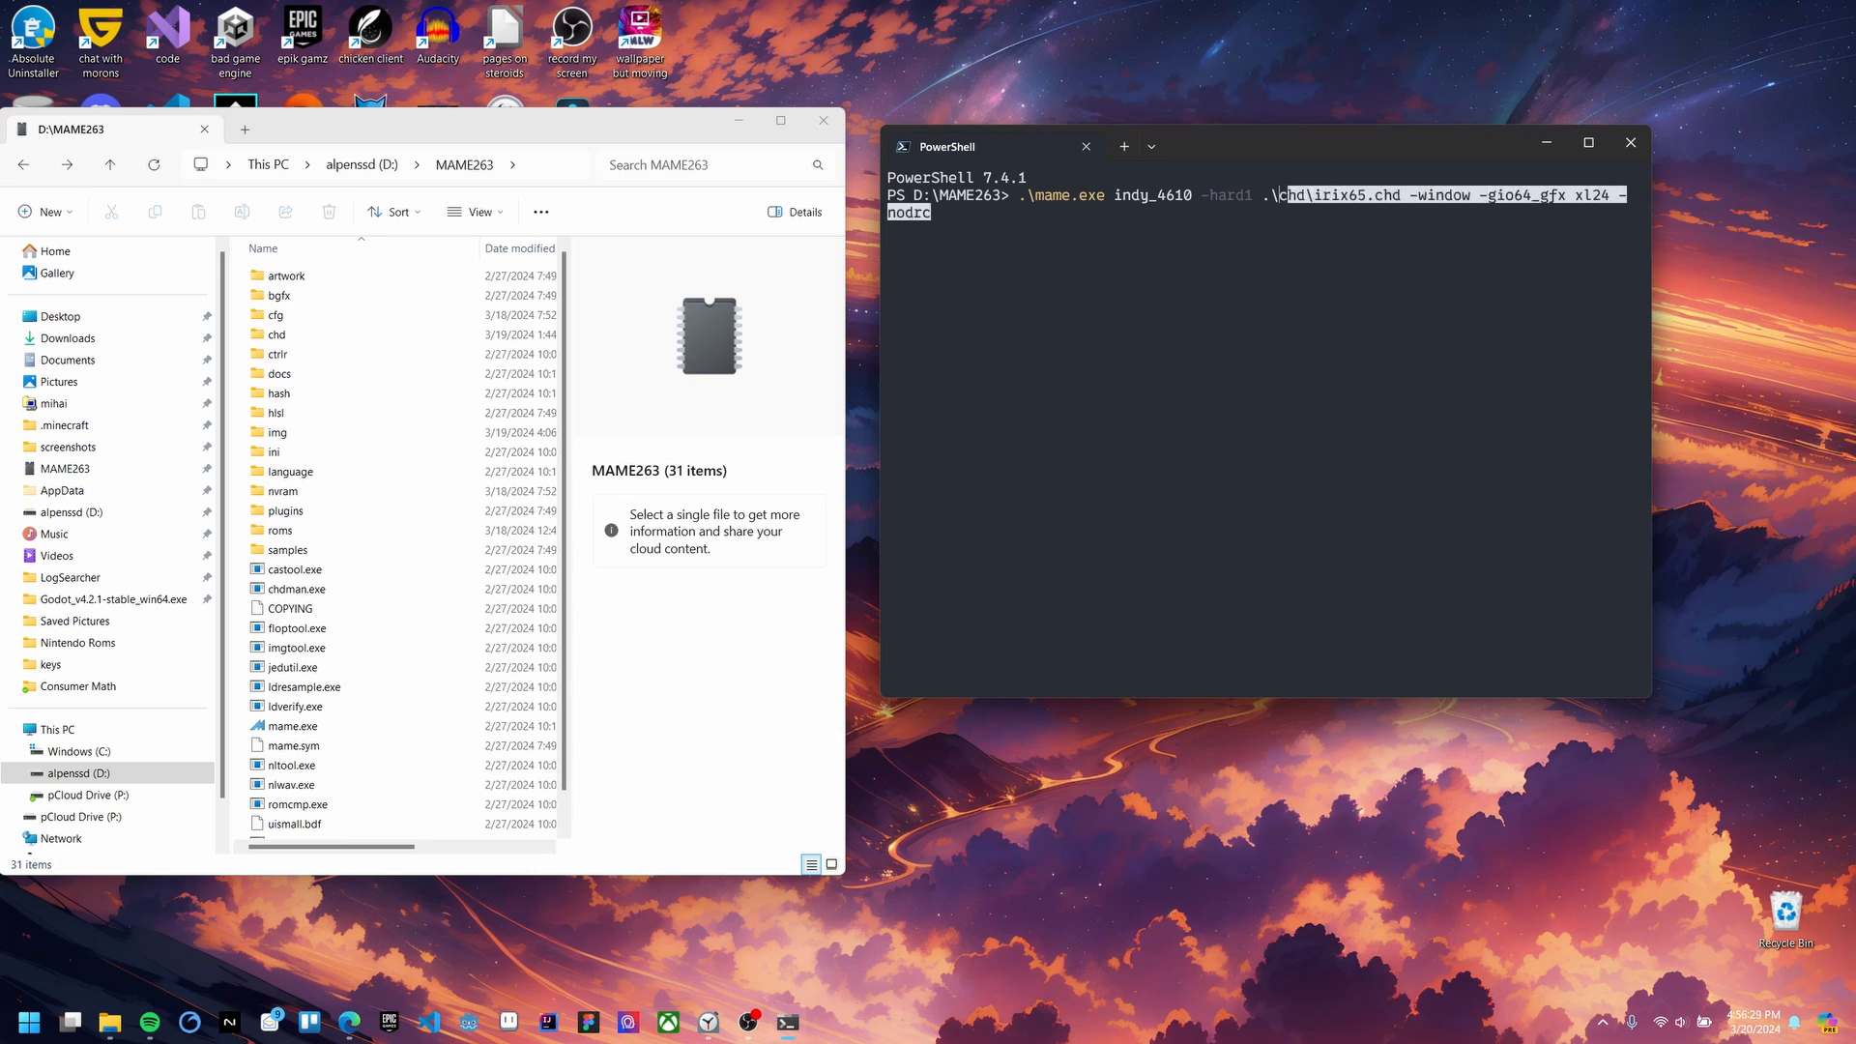
{"action": "key", "text": "BackSpace"}
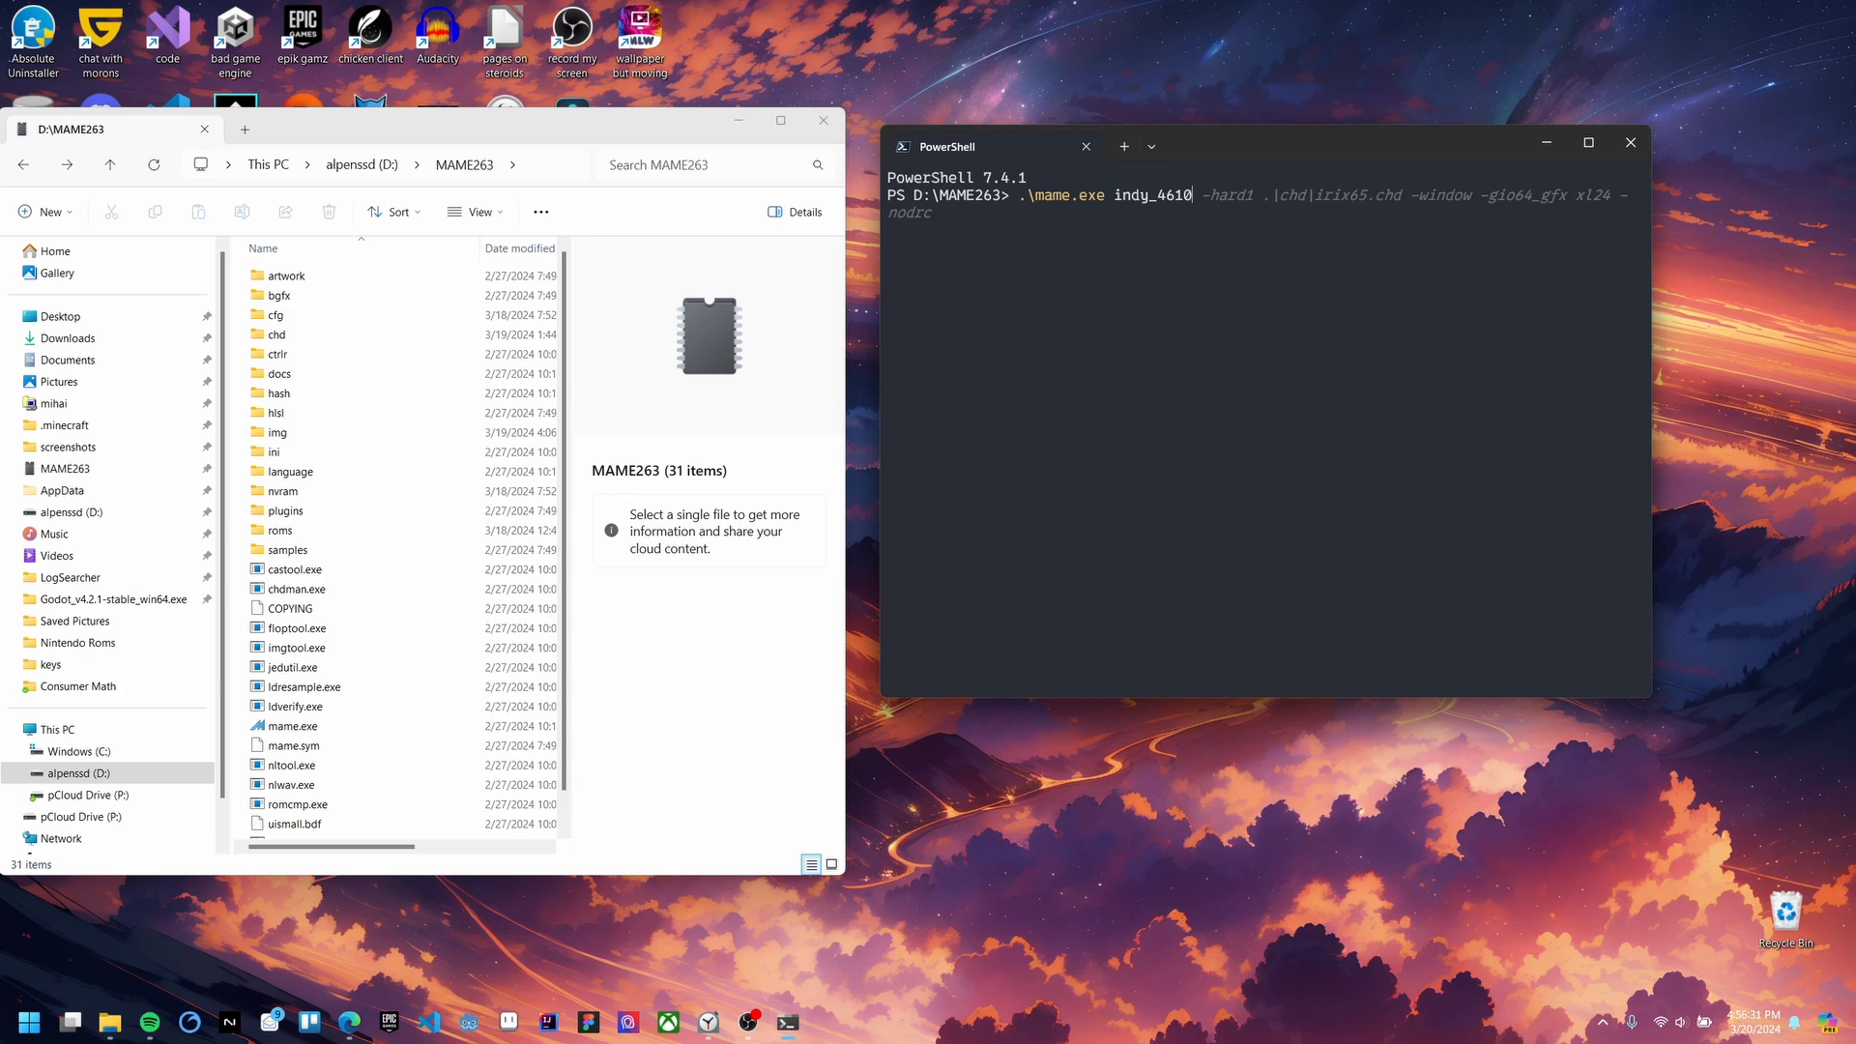
{"action": "key", "text": "Return"}
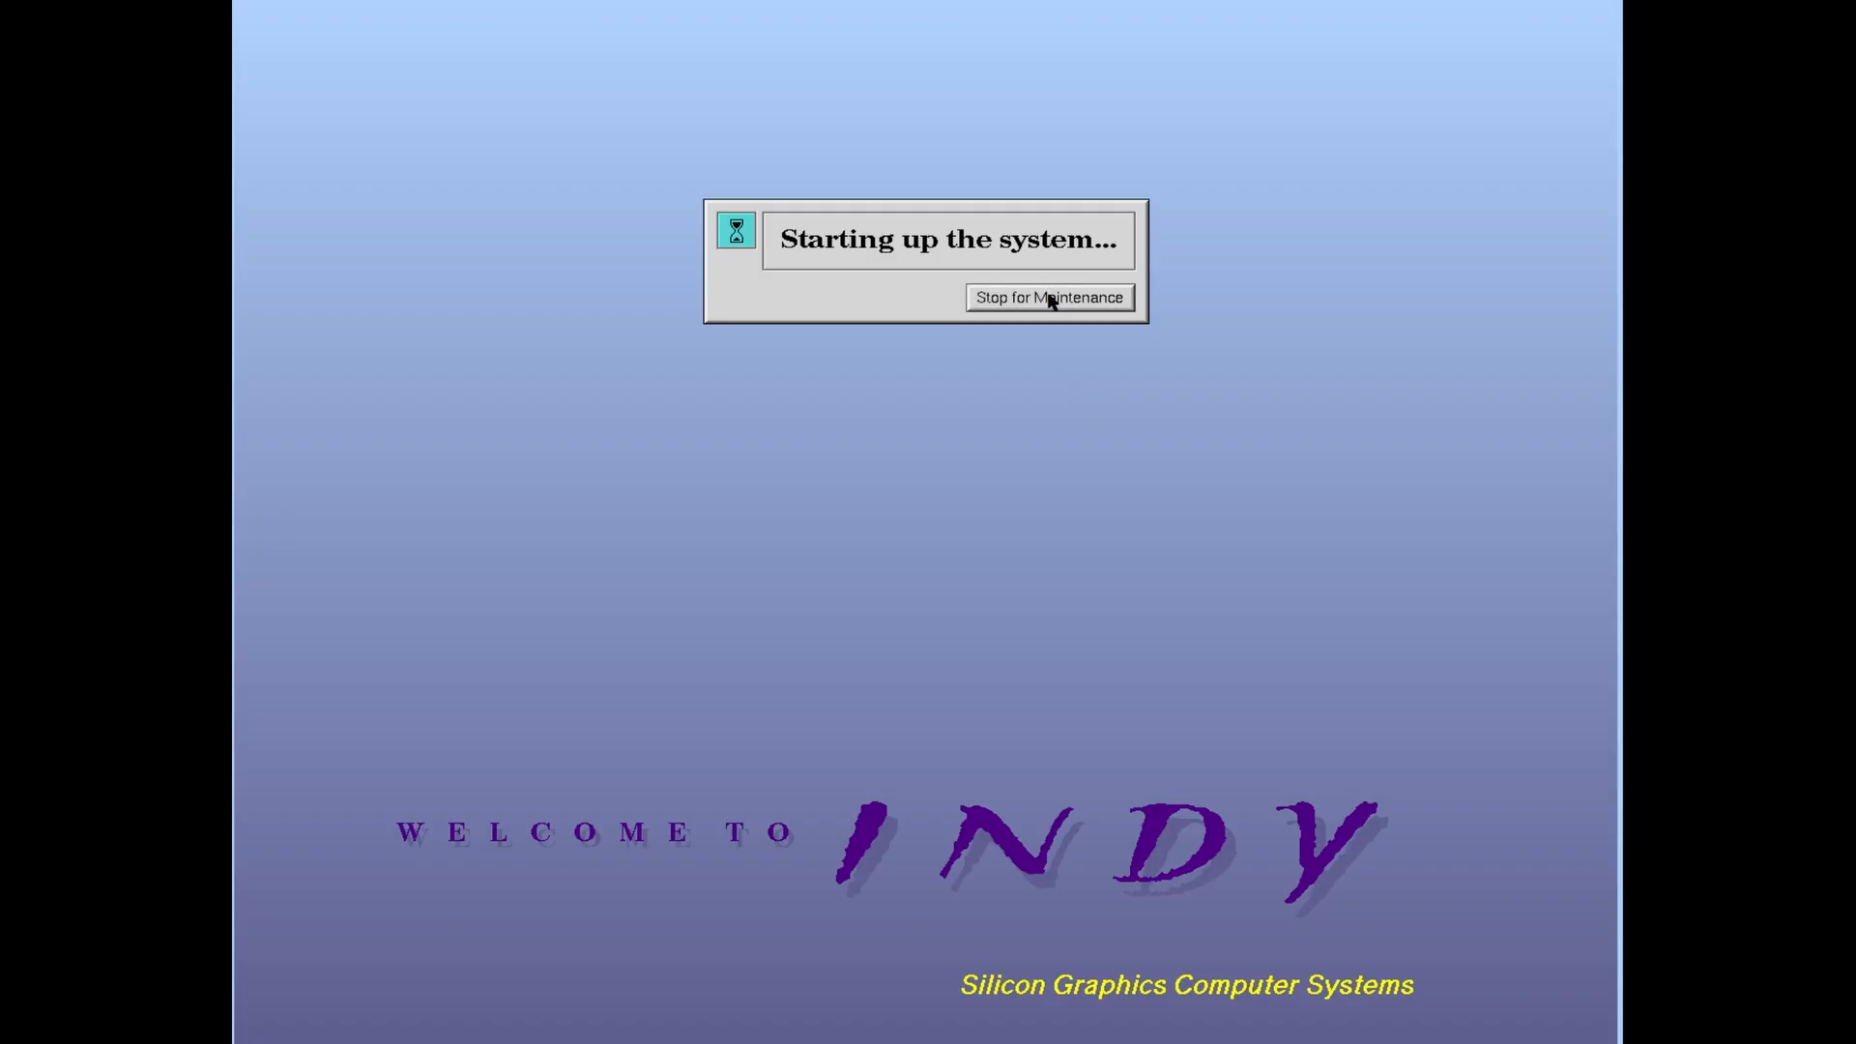
{"action": "left_click", "coordinate": [1051, 298]}
{"action": "left_click", "coordinate": [437, 475]}
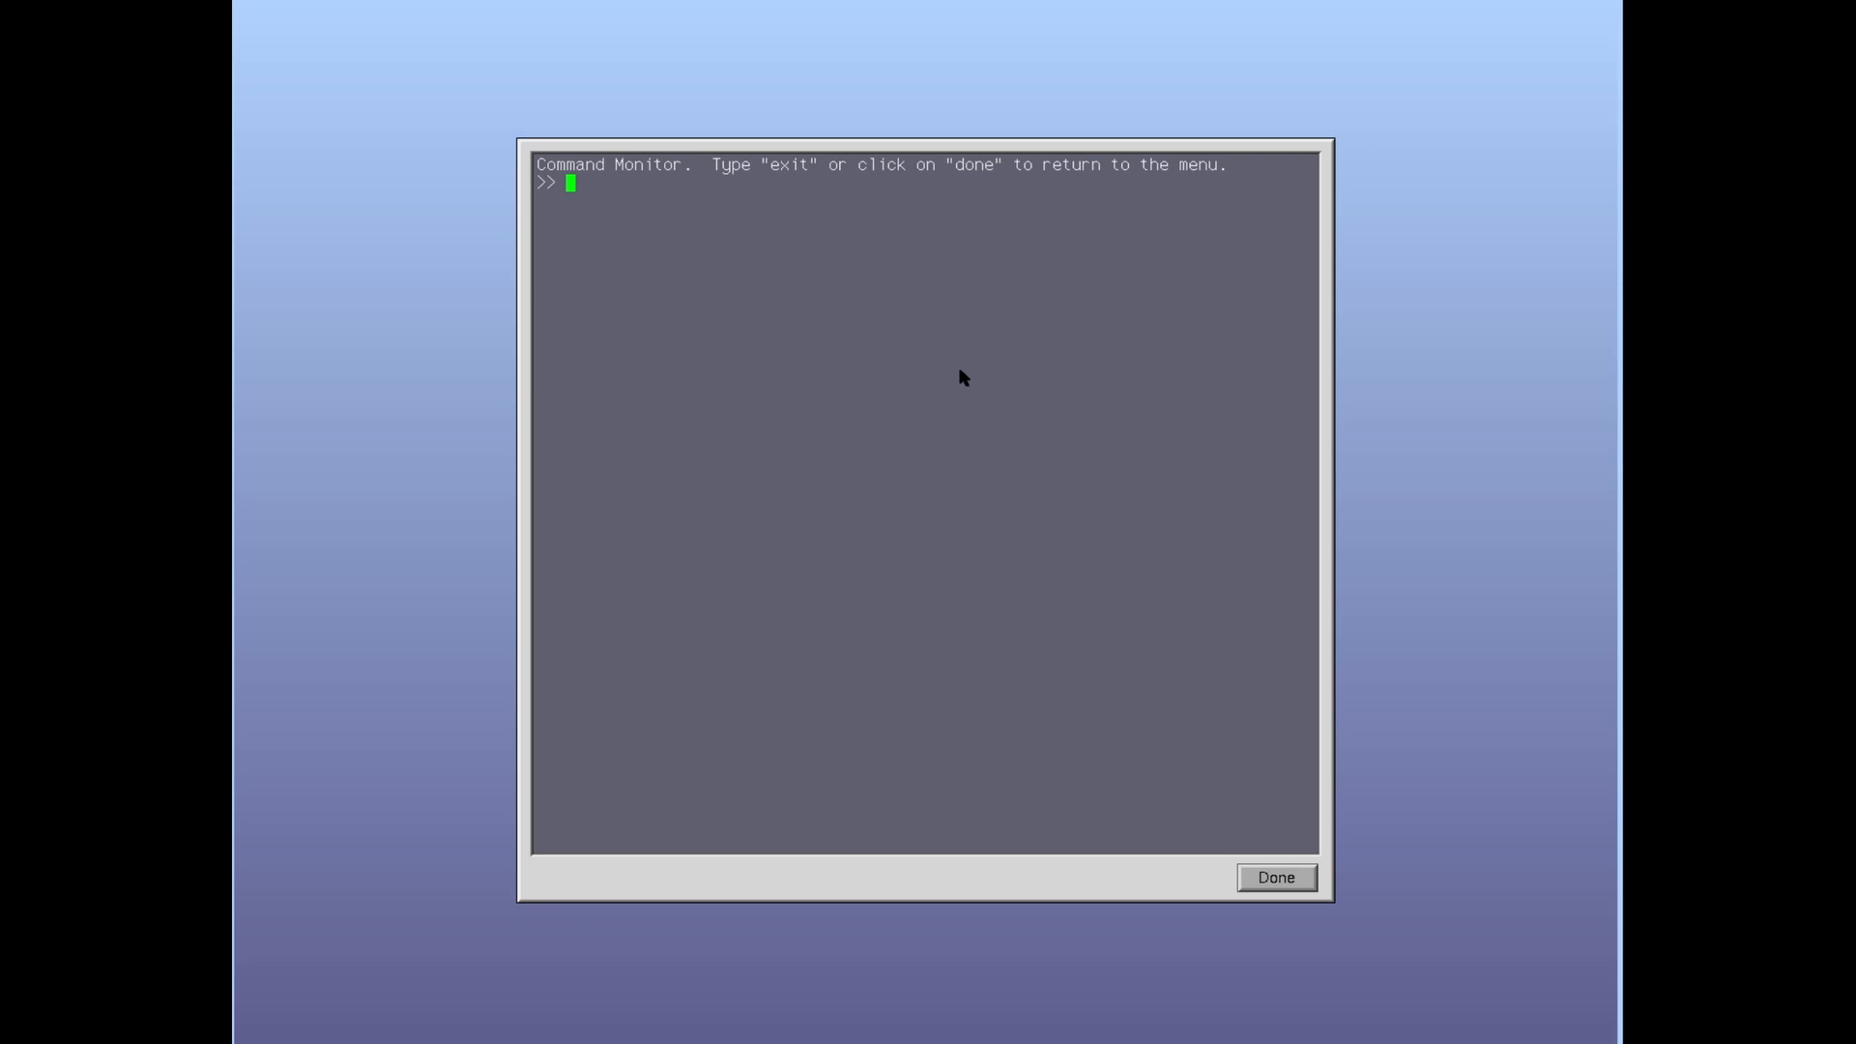
Step: Run hinv to list IP22, 100 Mhz R4600 and 16 Mbytes memory, then enable UI controls
{"action": "type", "text": "hinb"}
{"action": "key", "text": "Return"}
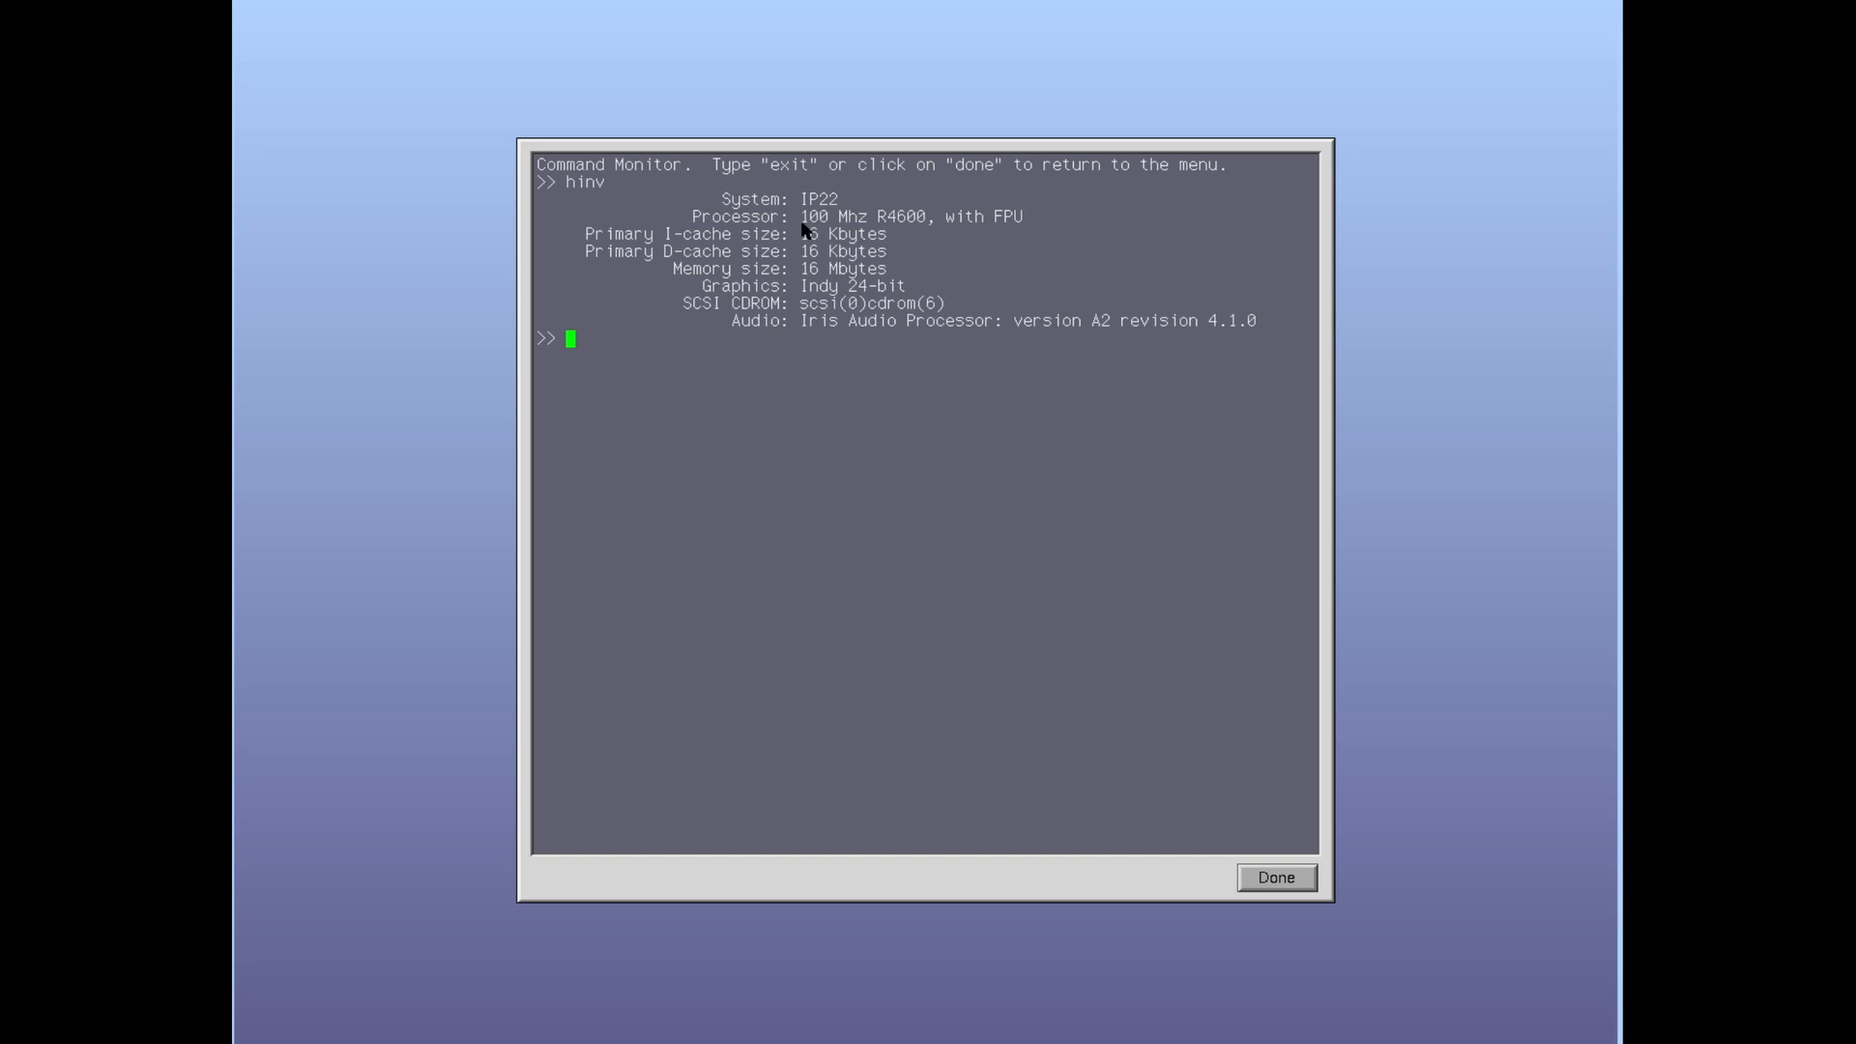
{"action": "key", "text": "Scroll_Lock"}
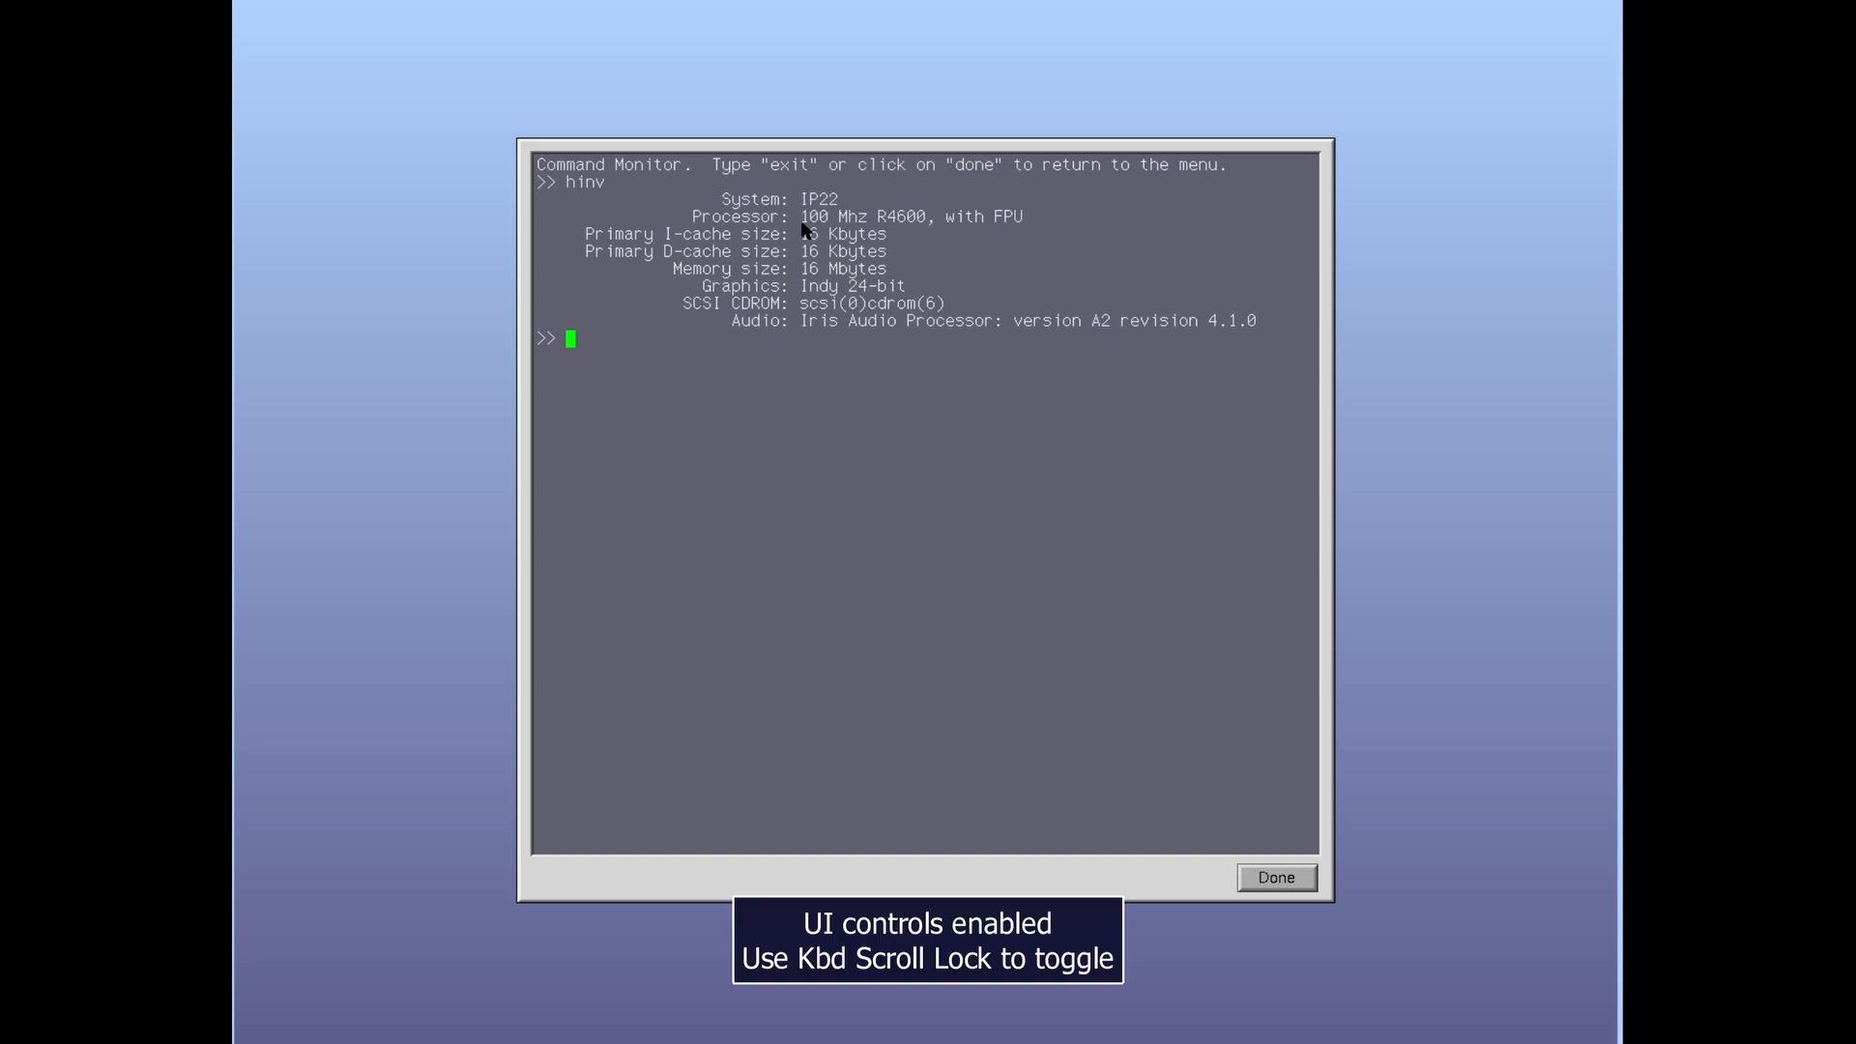
Step: Re-enable MAME's UI controls with Scroll Lock and open Machine Configuration from the Tab menu
{"action": "key", "text": "Tab"}
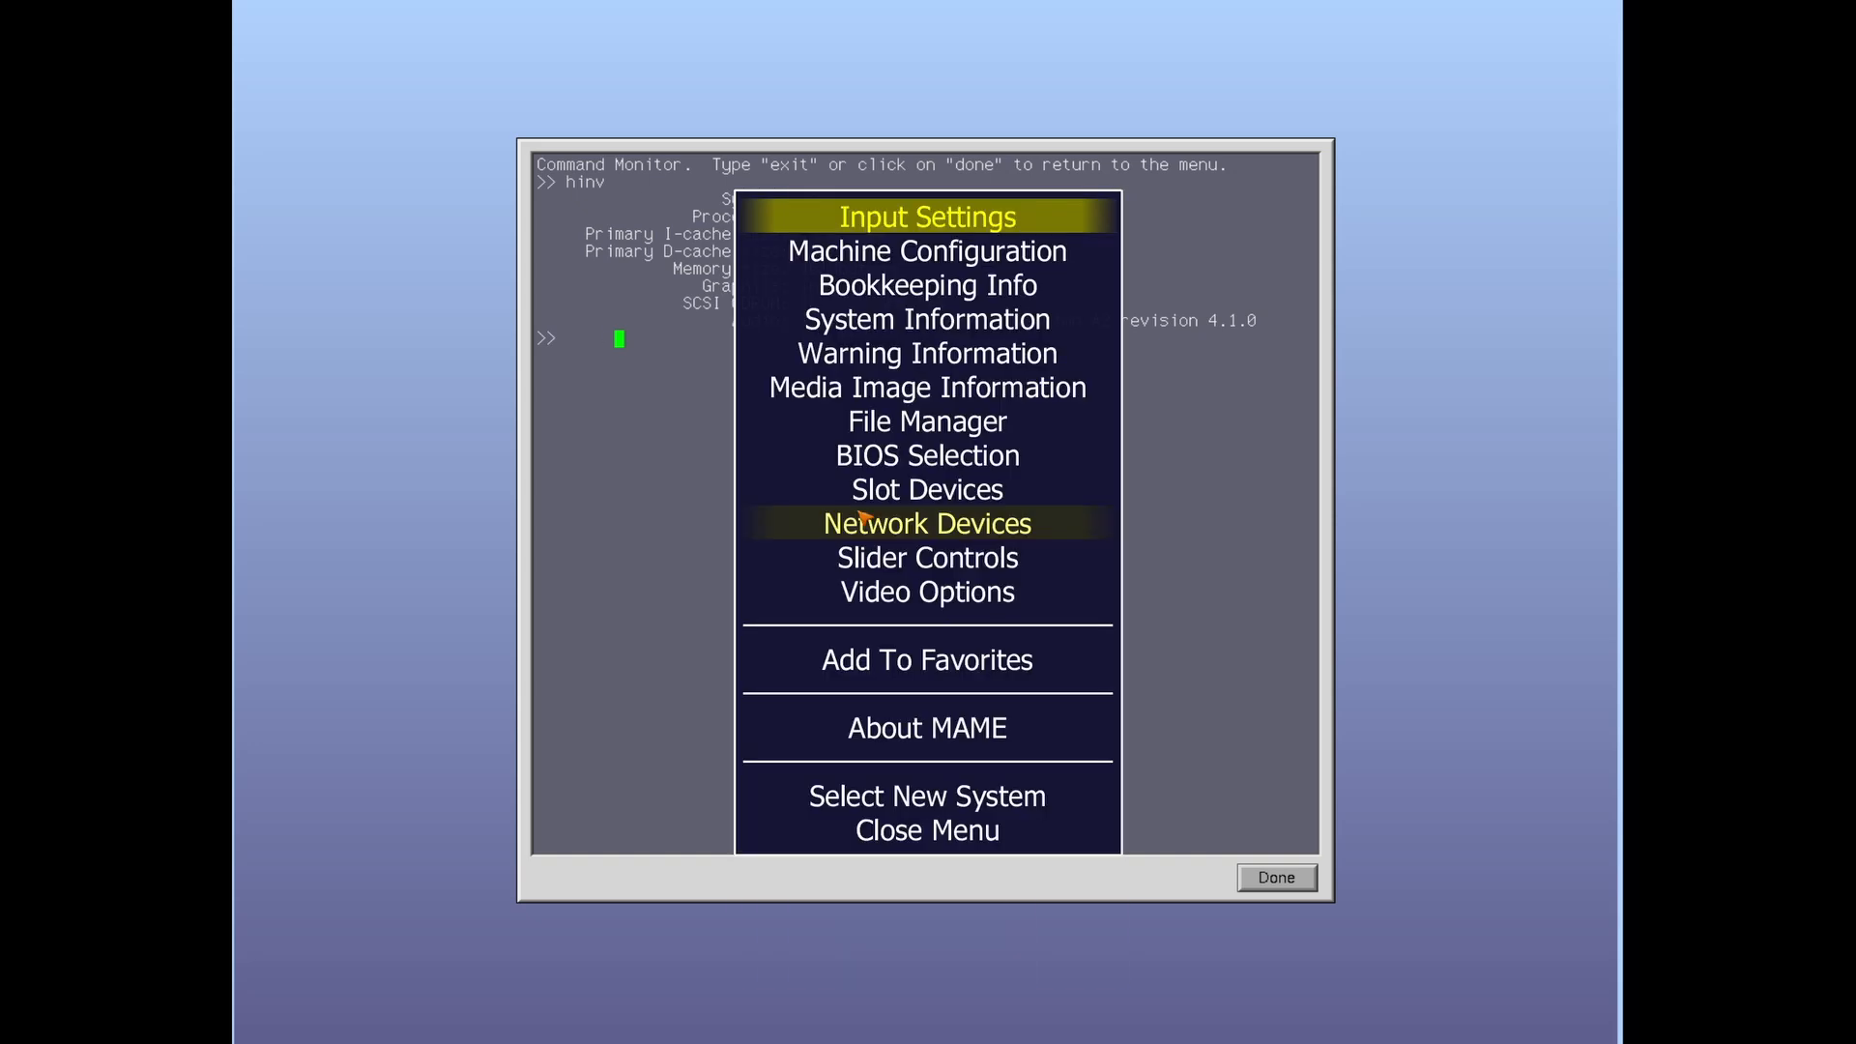
{"action": "key", "text": "Tab"}
{"action": "key", "text": "ctrl+r"}
{"action": "key", "text": "ctrl+r"}
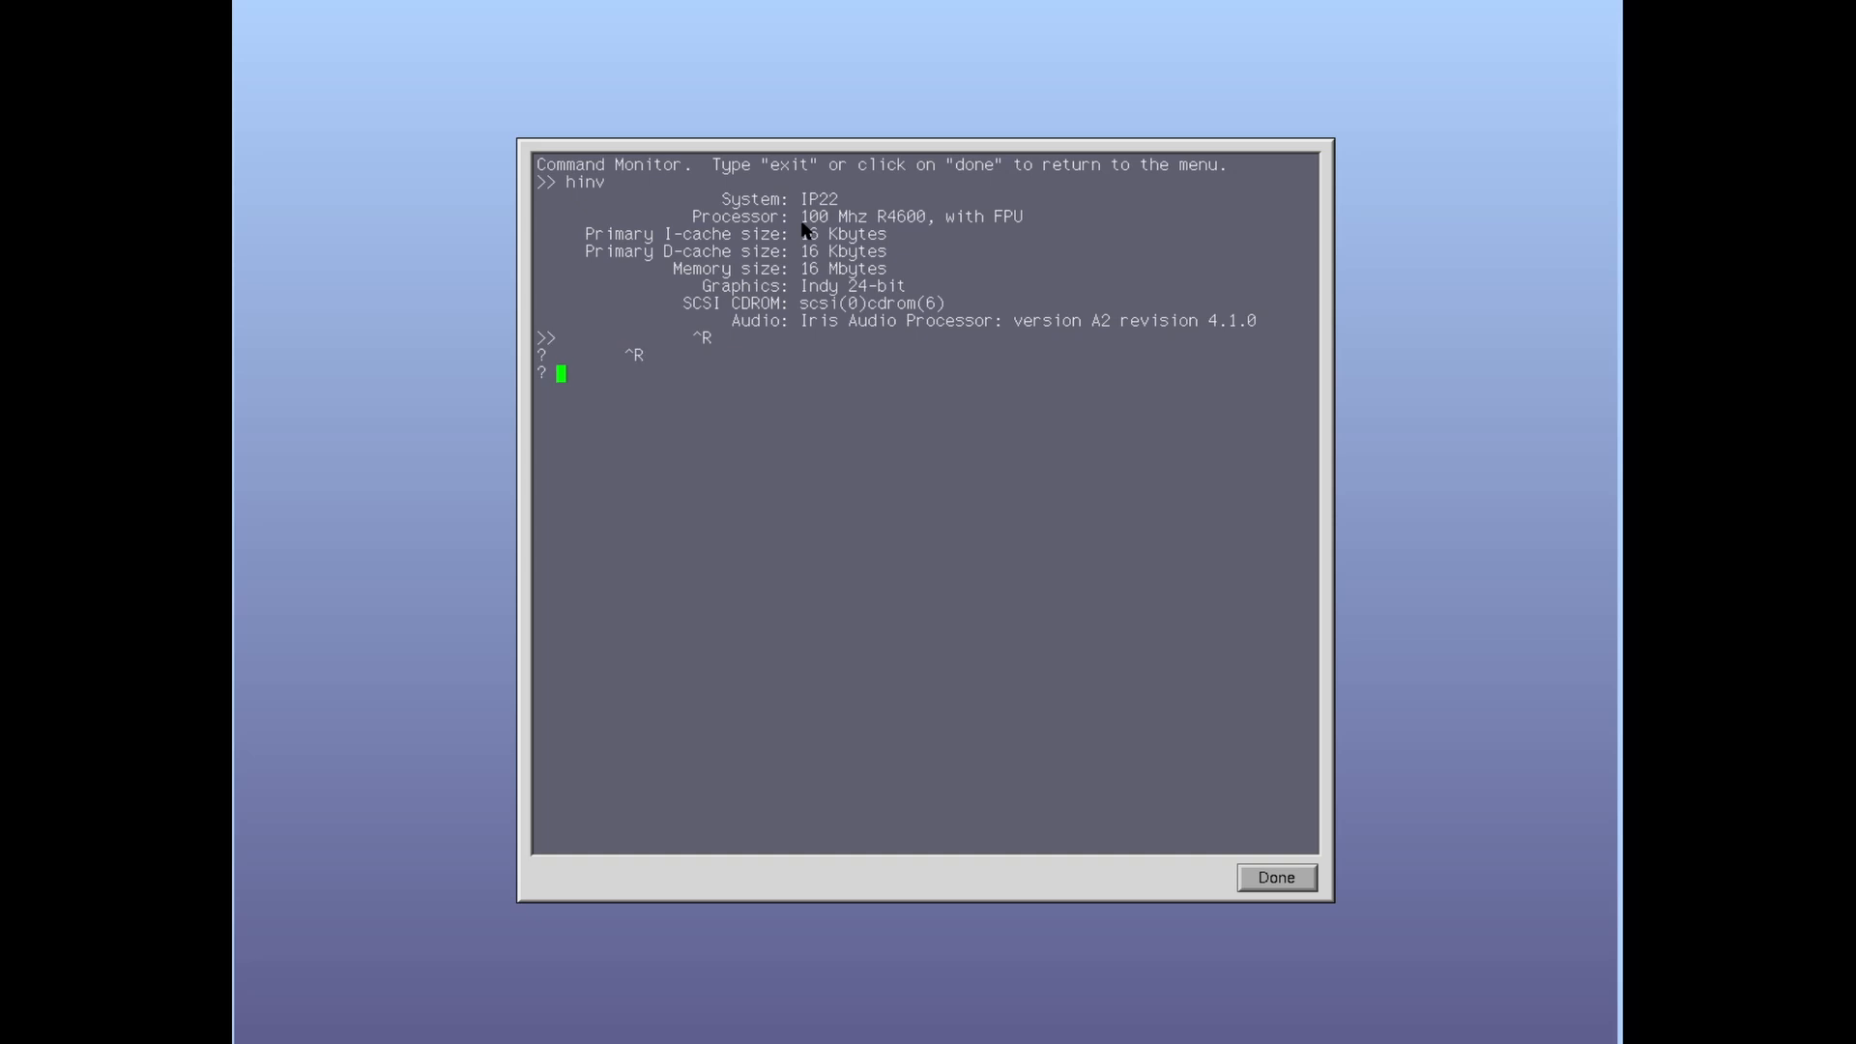
{"action": "key", "text": "Return"}
{"action": "type", "text": "p"}
{"action": "key", "text": "BackSpace"}
{"action": "key", "text": "Scroll_Lock"}
{"action": "key", "text": "Scroll_Lock"}
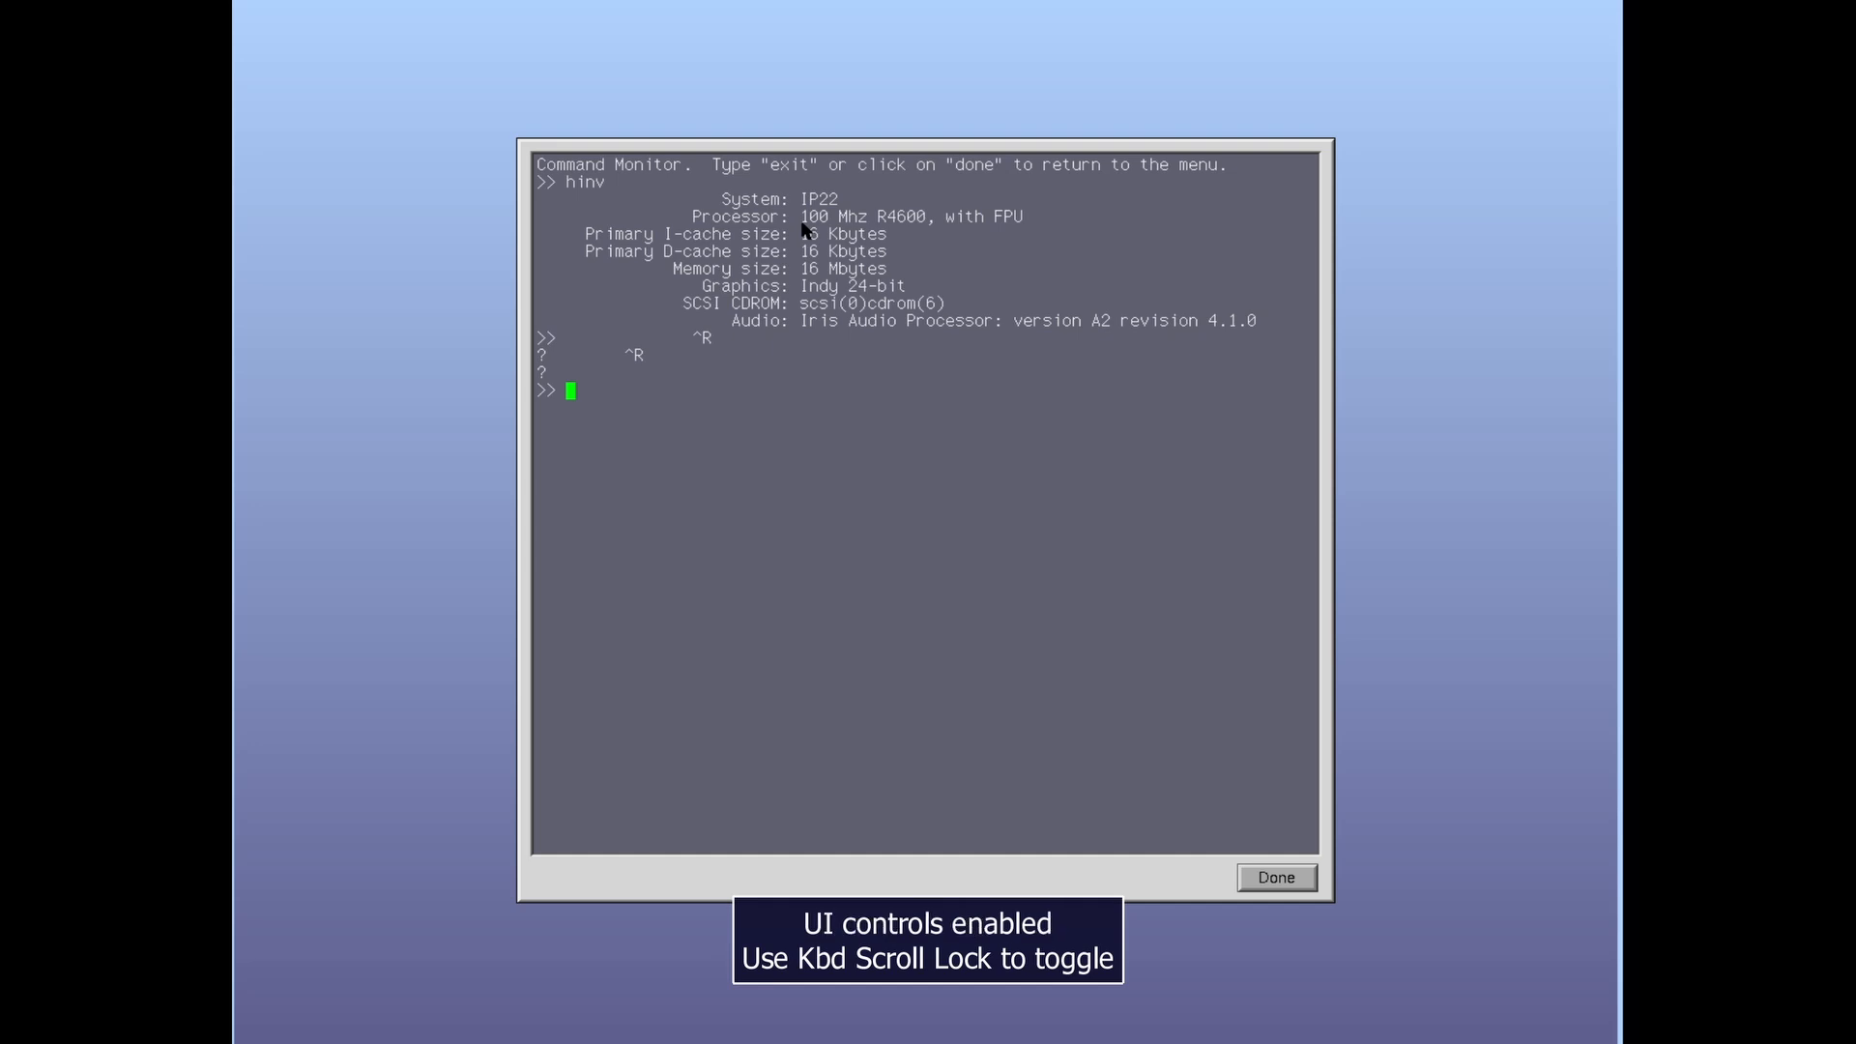
{"action": "key", "text": "Scroll_Lock"}
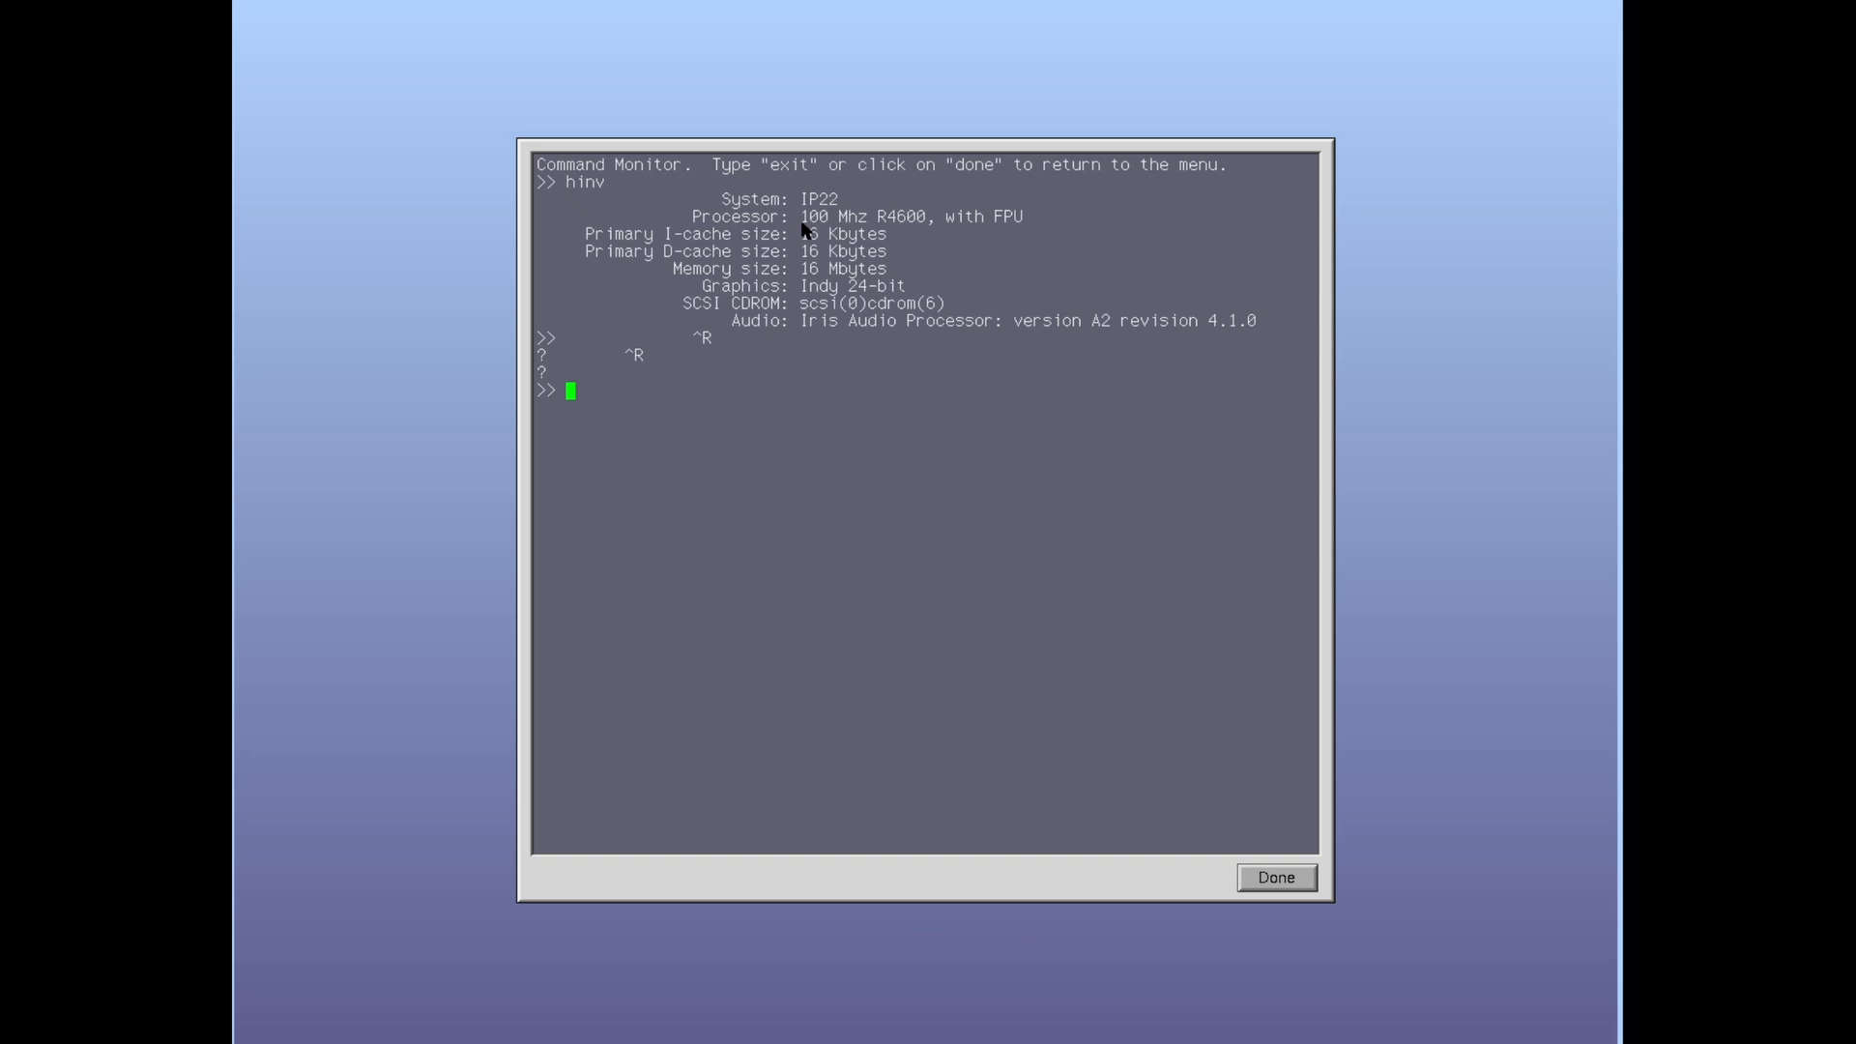
{"action": "key", "text": "Scroll_Lock"}
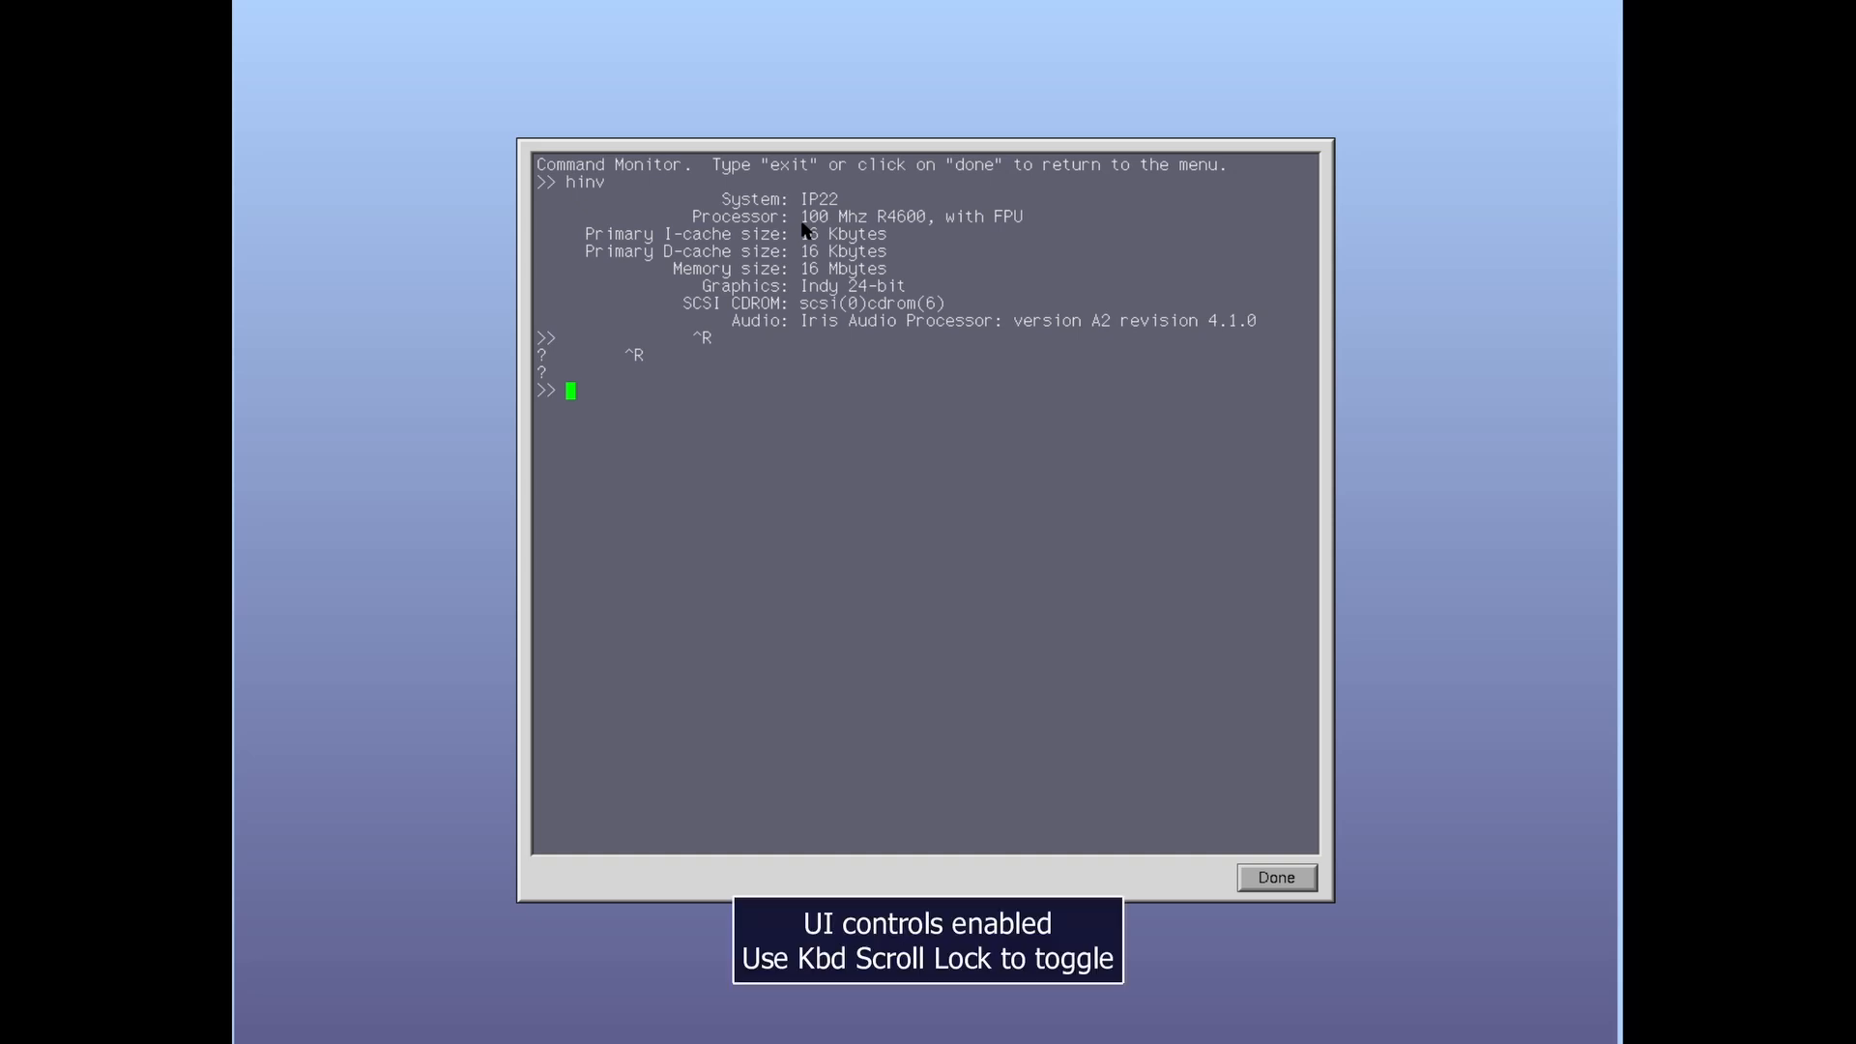
{"action": "key", "text": "Tab"}
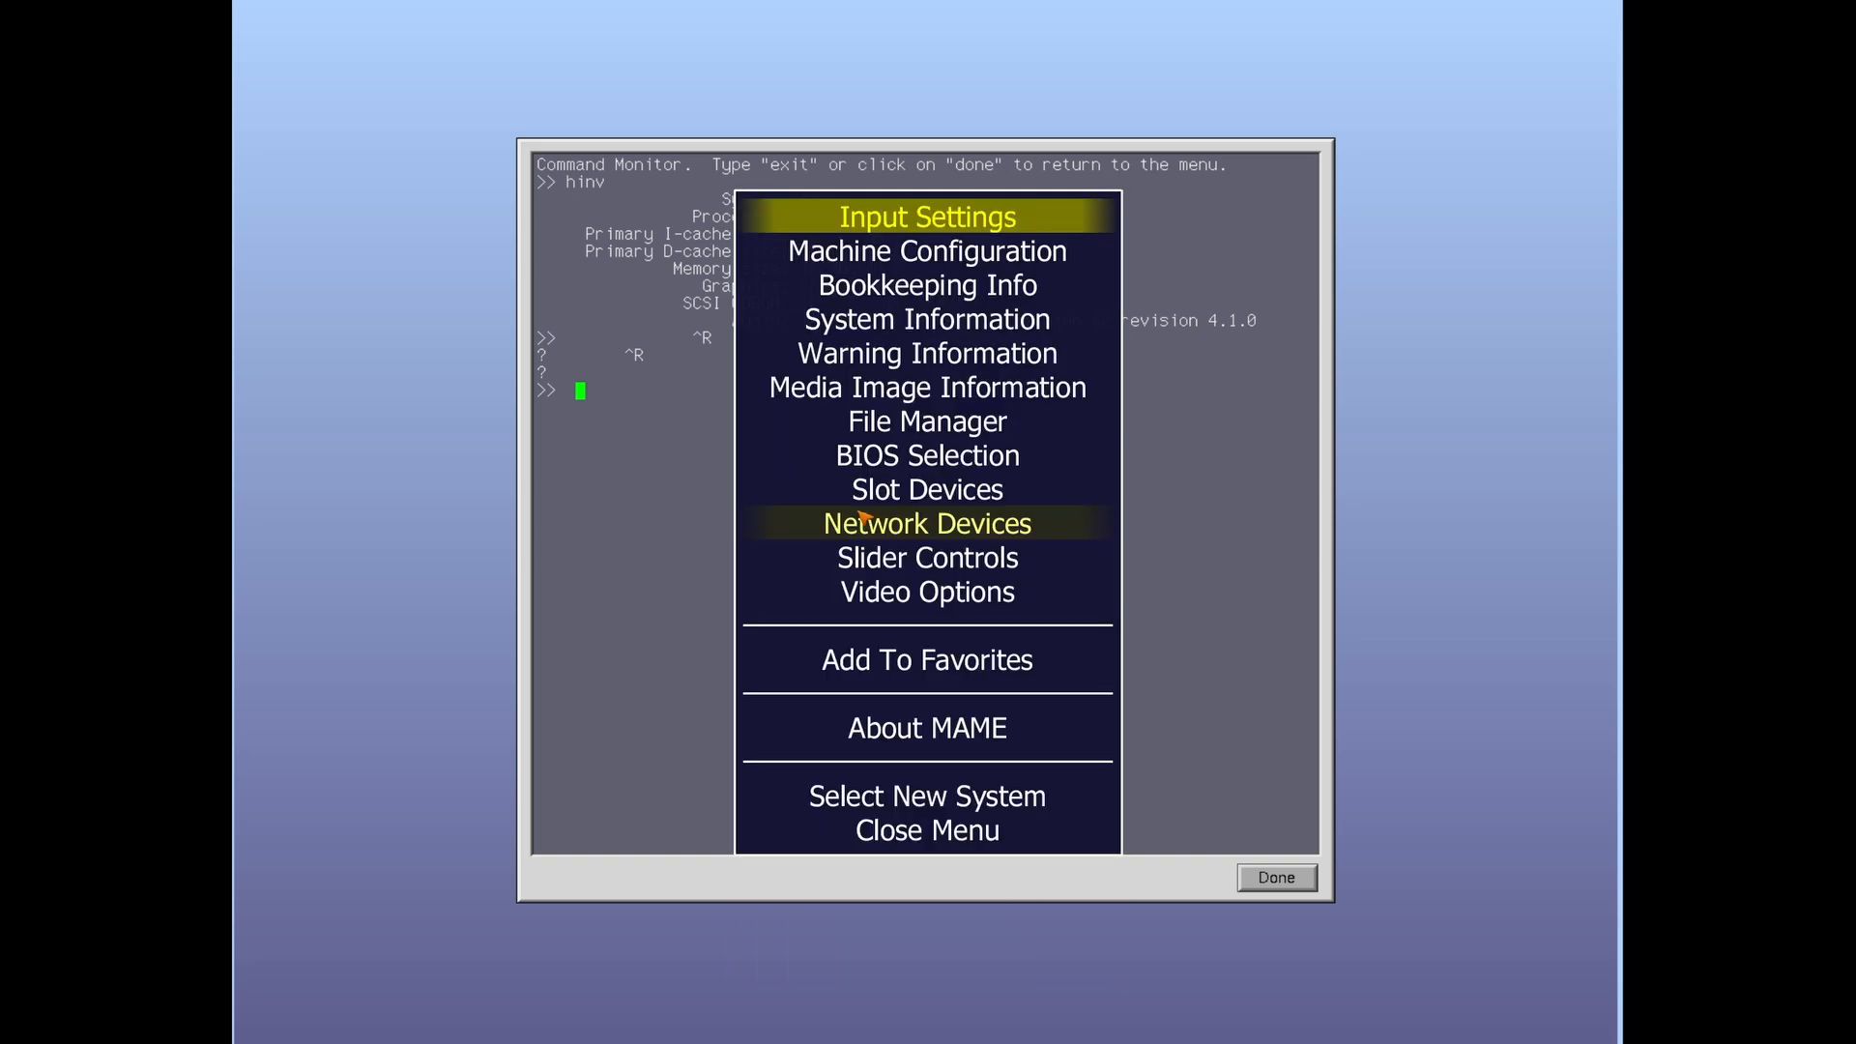
{"action": "key", "text": "Down"}
{"action": "key", "text": "Return"}
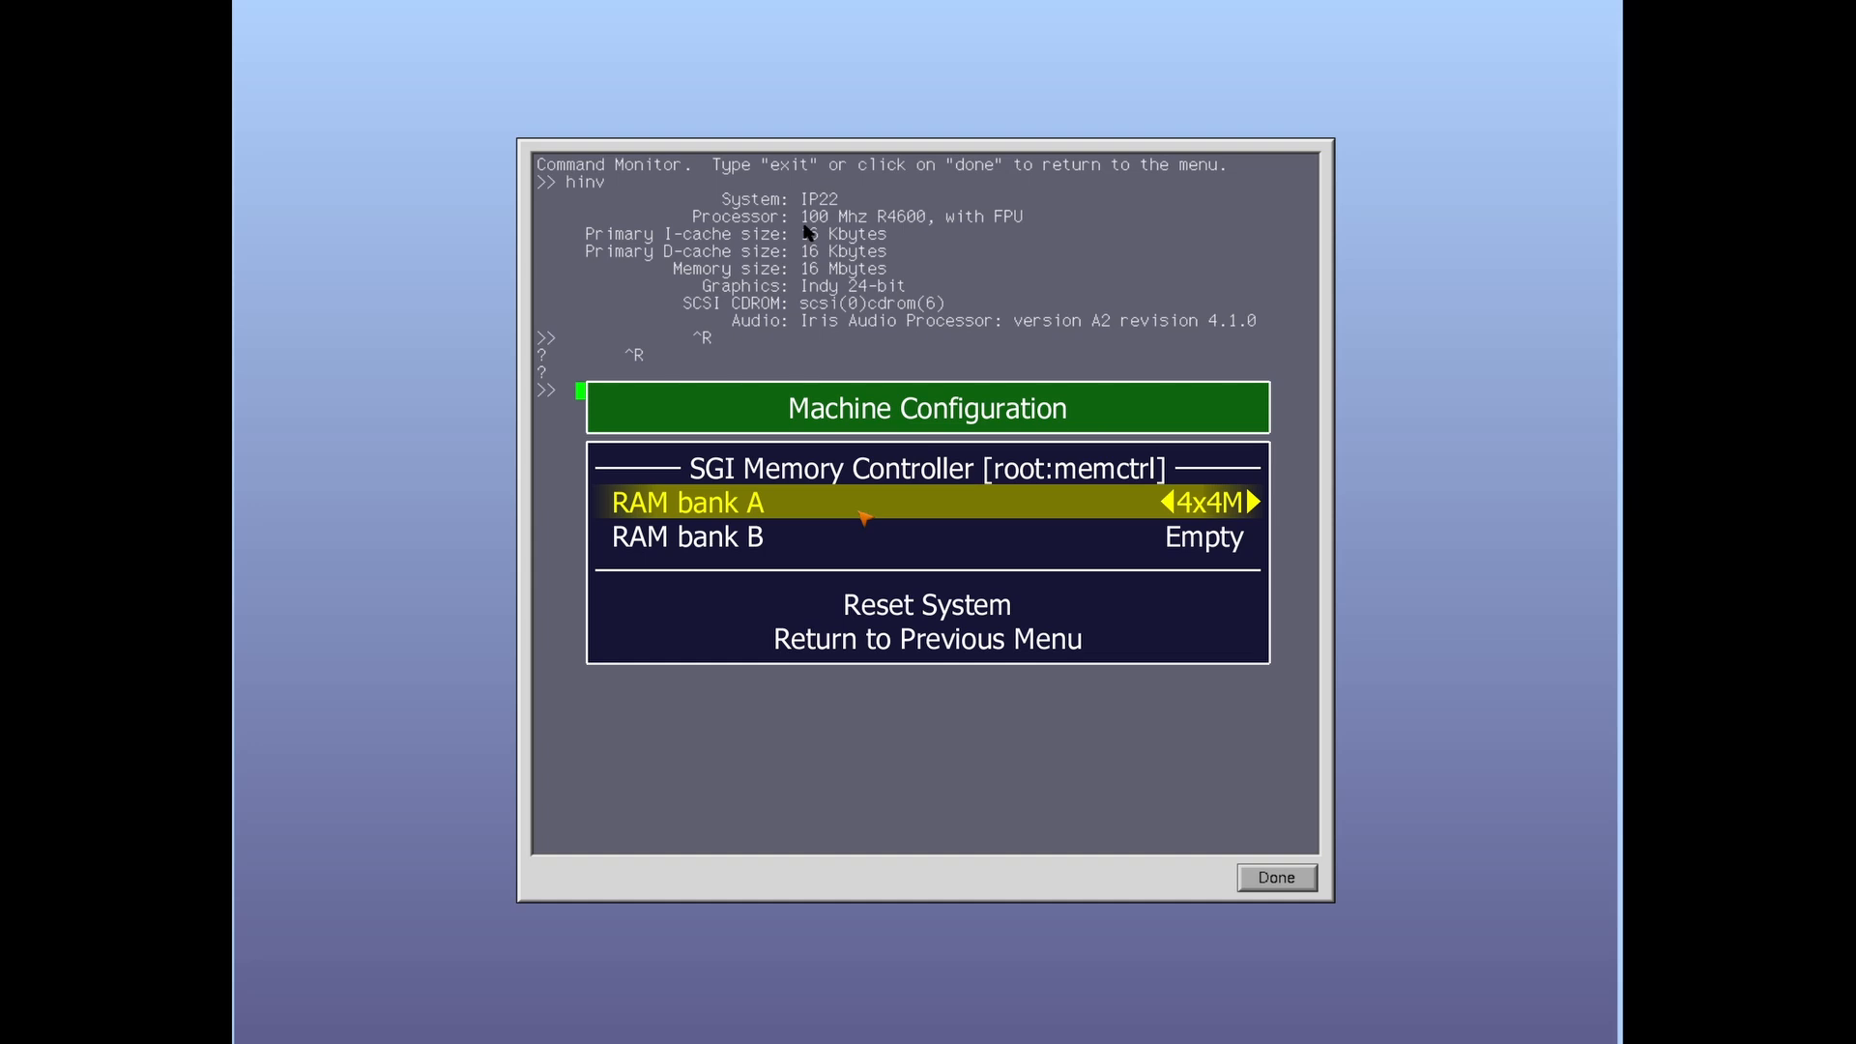
Step: Try different sizes for RAM banks A and B, including 4x32M
{"action": "key", "text": "Right"}
{"action": "key", "text": "Right"}
{"action": "key", "text": "Left"}
{"action": "key", "text": "Down"}
{"action": "key", "text": "Right"}
{"action": "key", "text": "Right"}
{"action": "key", "text": "Right"}
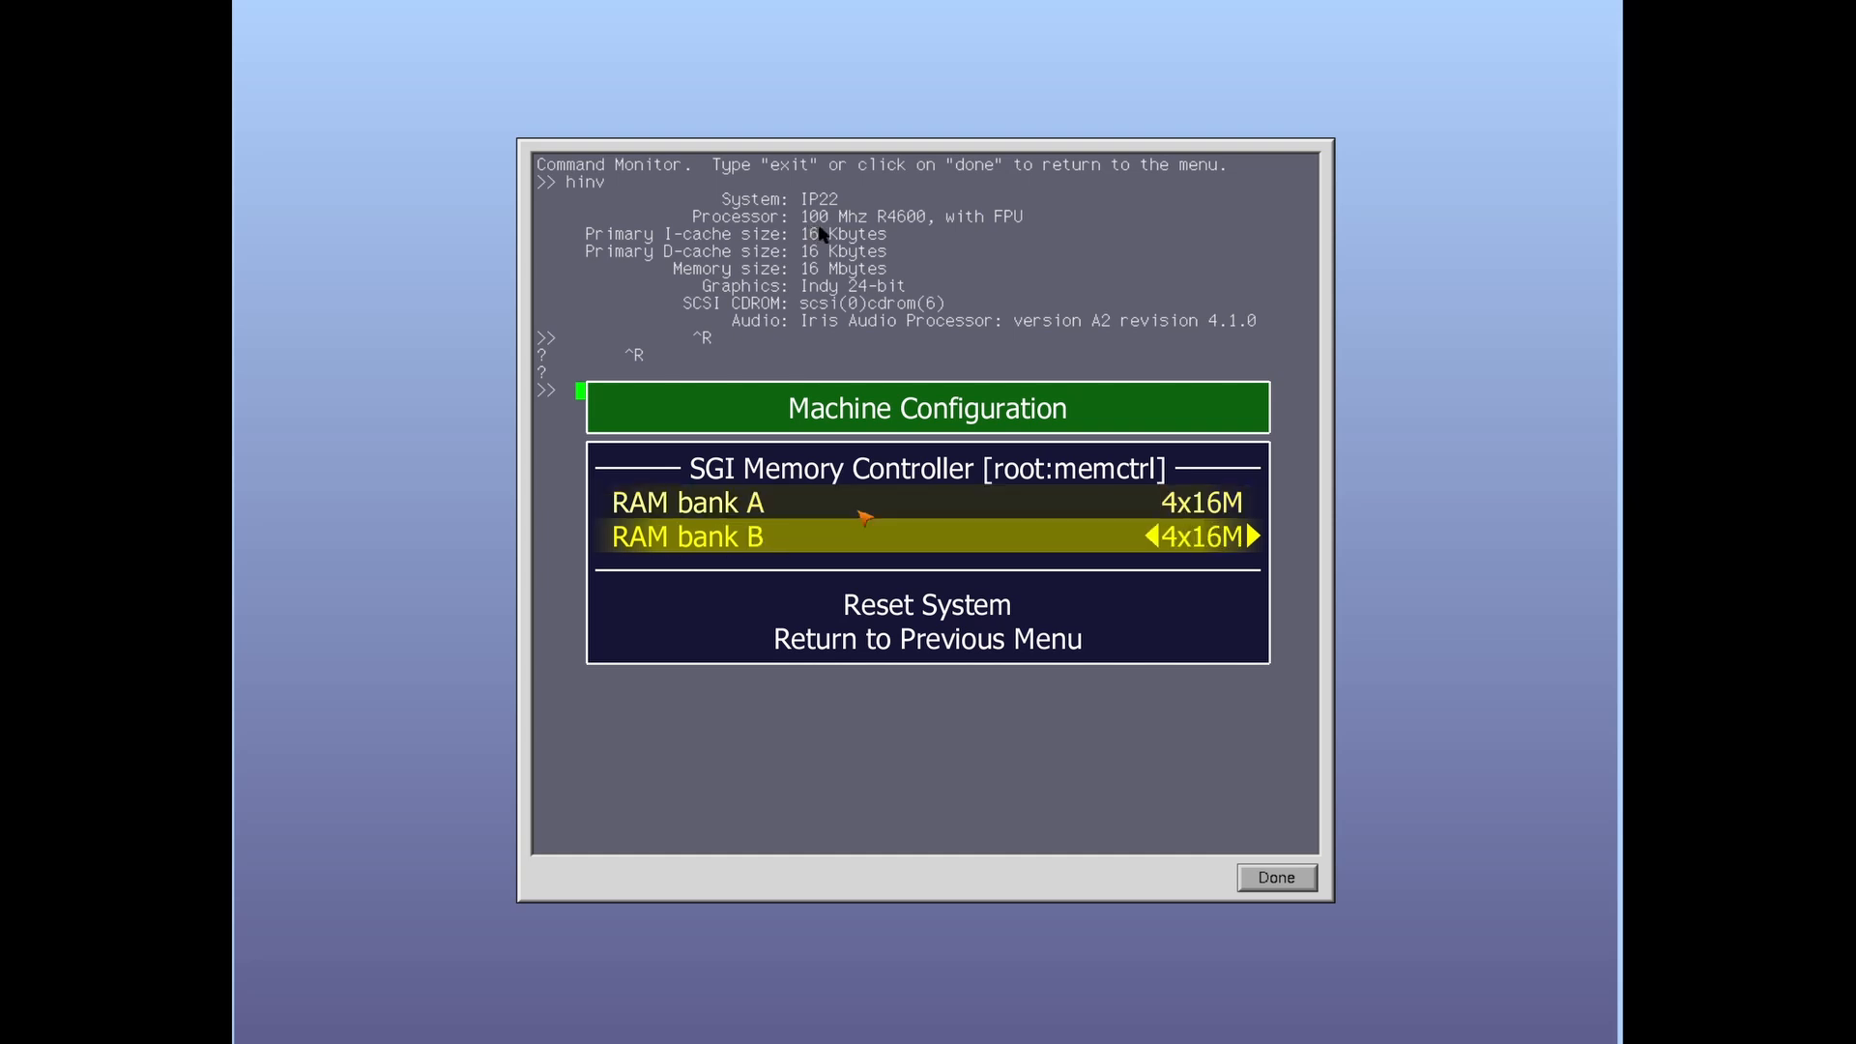
{"action": "key", "text": "Down"}
{"action": "key", "text": "Down"}
{"action": "key", "text": "Up"}
{"action": "key", "text": "Up"}
{"action": "key", "text": "Up"}
{"action": "key", "text": "Down"}
{"action": "key", "text": "Up"}
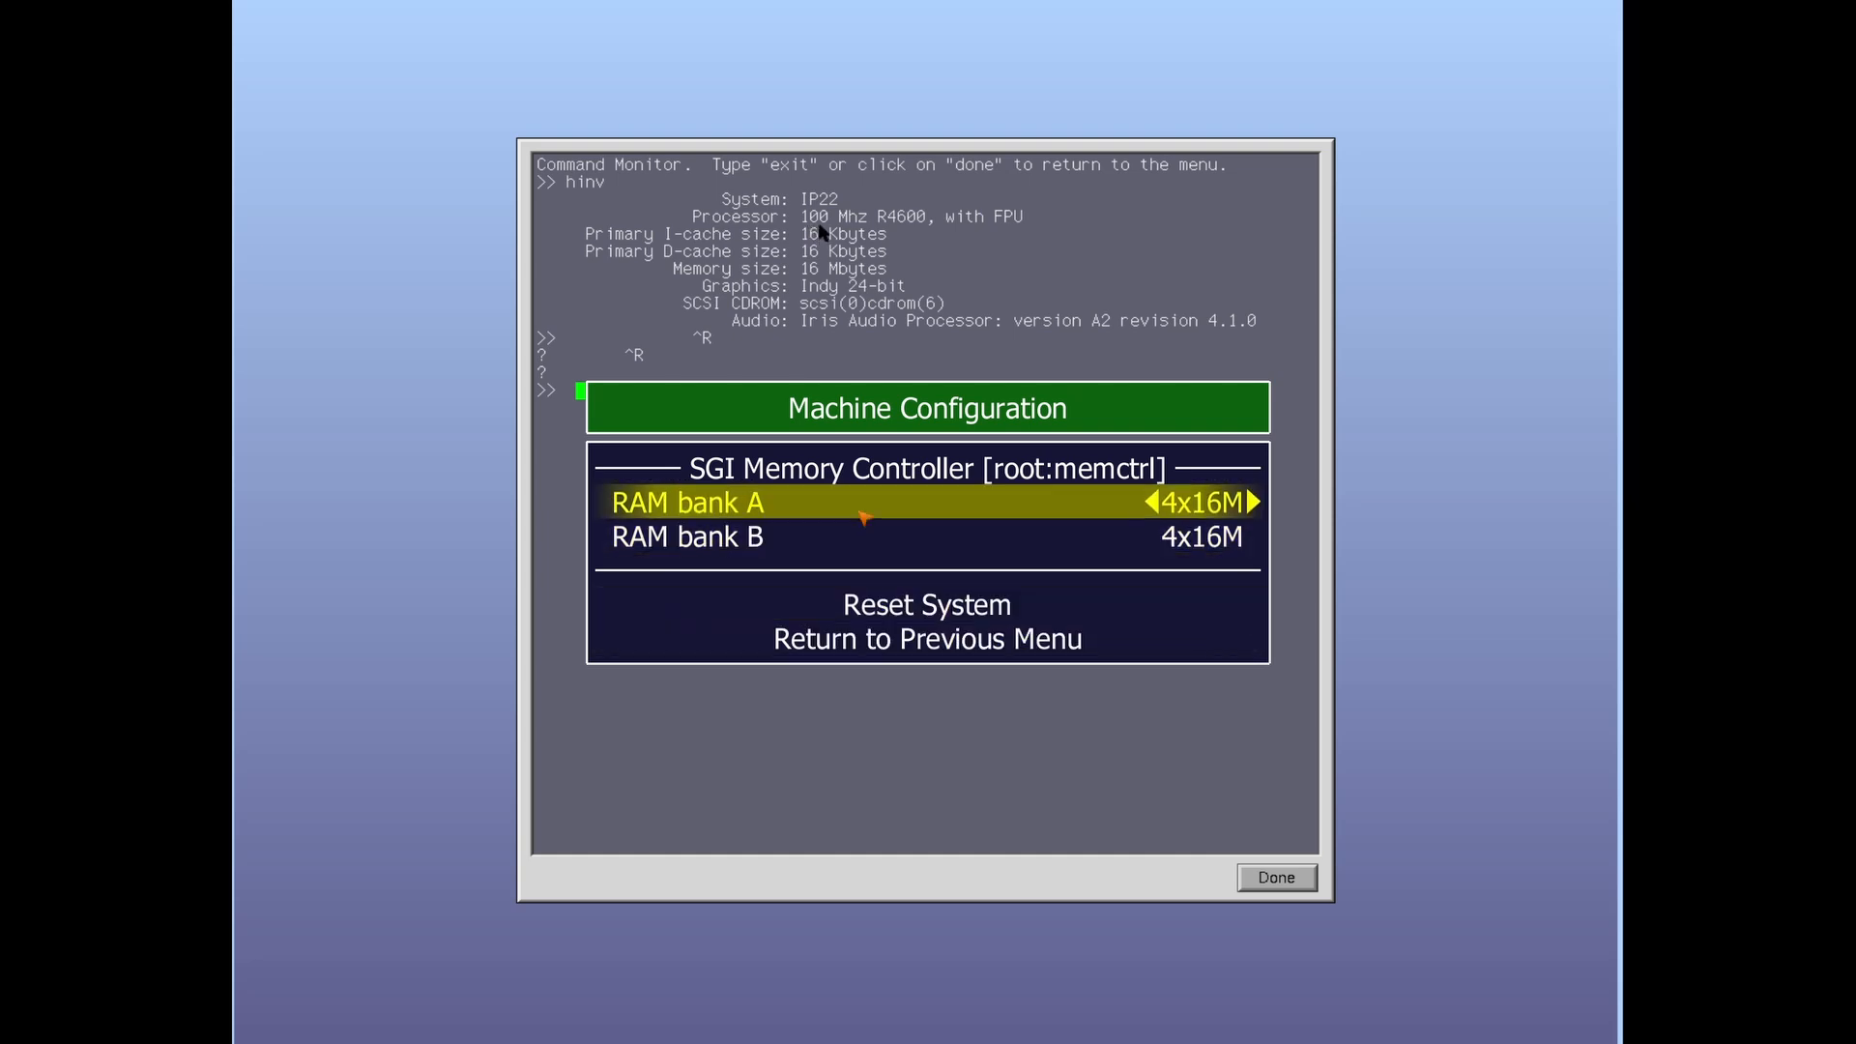
{"action": "key", "text": "Down"}
{"action": "key", "text": "Up"}
{"action": "key", "text": "Down"}
{"action": "key", "text": "Up"}
{"action": "key", "text": "Right"}
{"action": "key", "text": "Down"}
{"action": "key", "text": "Right"}
{"action": "key", "text": "Up"}
{"action": "key", "text": "Down"}
{"action": "key", "text": "Up"}
{"action": "key", "text": "Down"}
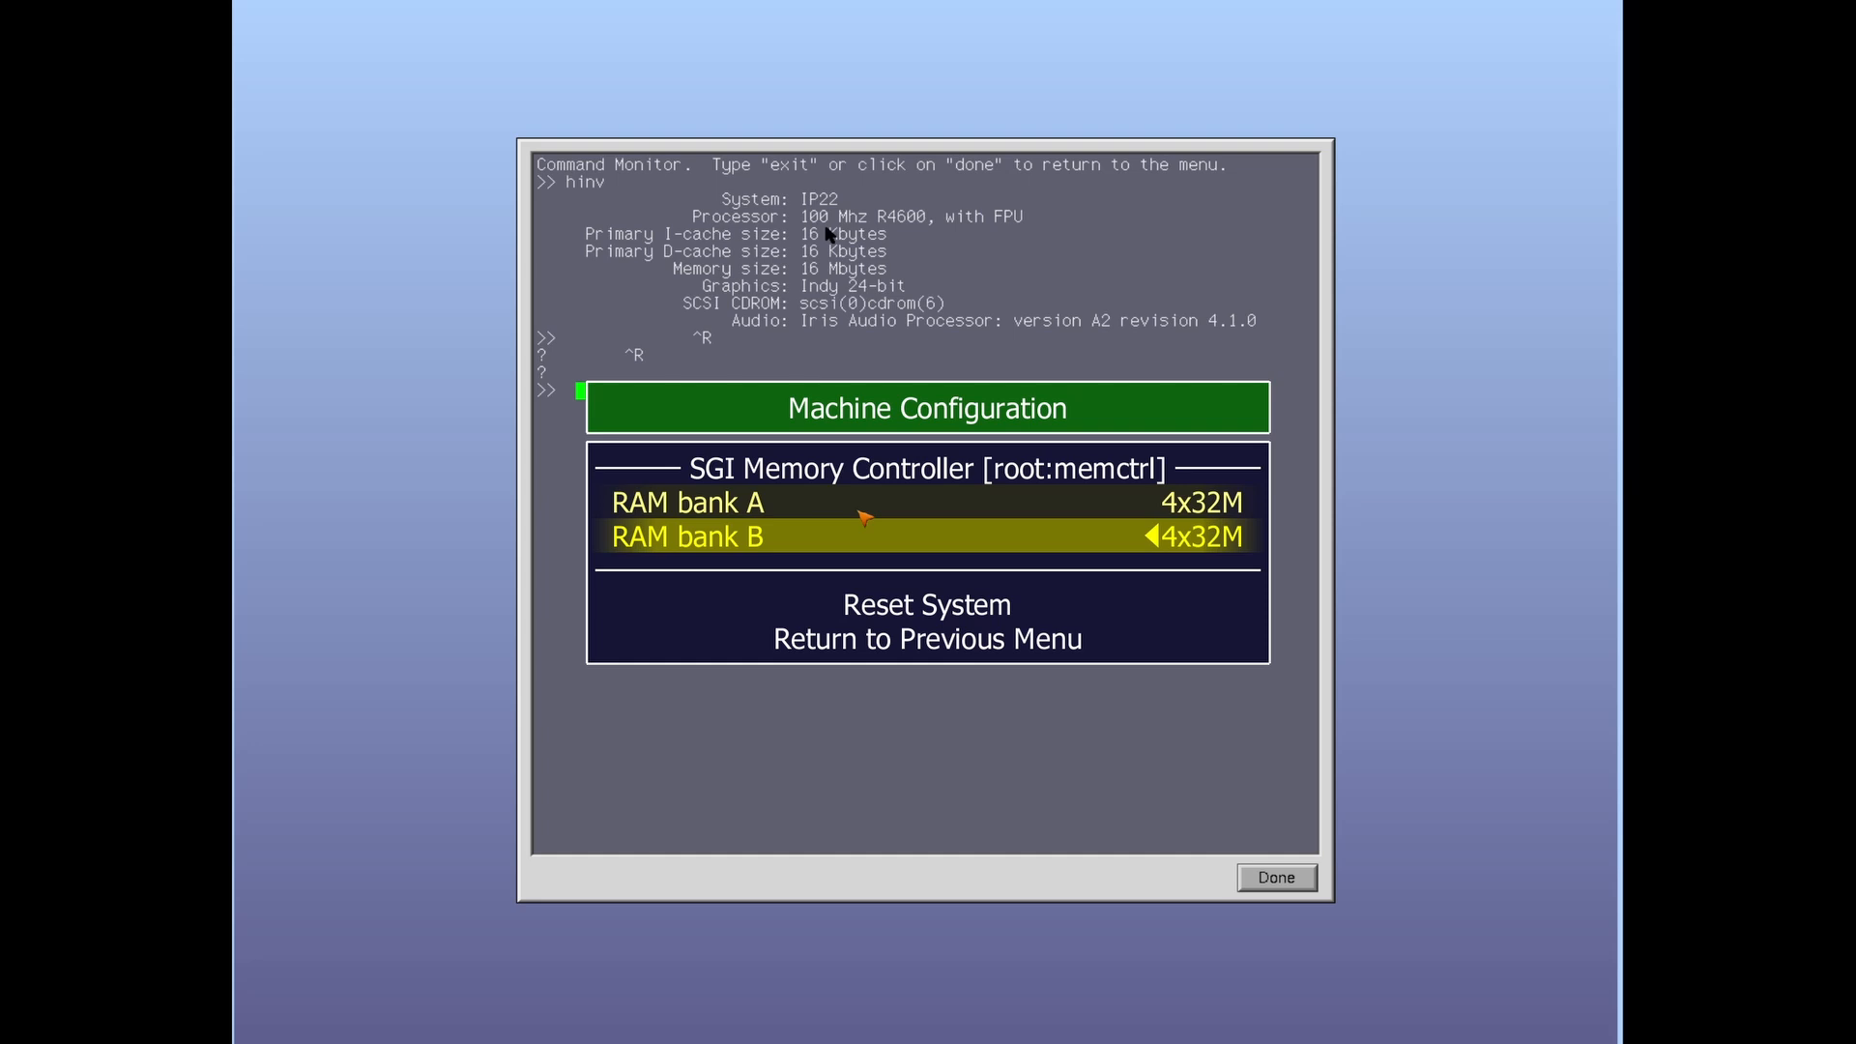
Step: Set both RAM banks A and B to 4x16M and reset the system
{"action": "key", "text": "Up"}
{"action": "key", "text": "Left"}
{"action": "key", "text": "Down"}
{"action": "key", "text": "Left"}
{"action": "key", "text": "Up"}
{"action": "key", "text": "Down"}
{"action": "key", "text": "Down"}
{"action": "key", "text": "Return"}
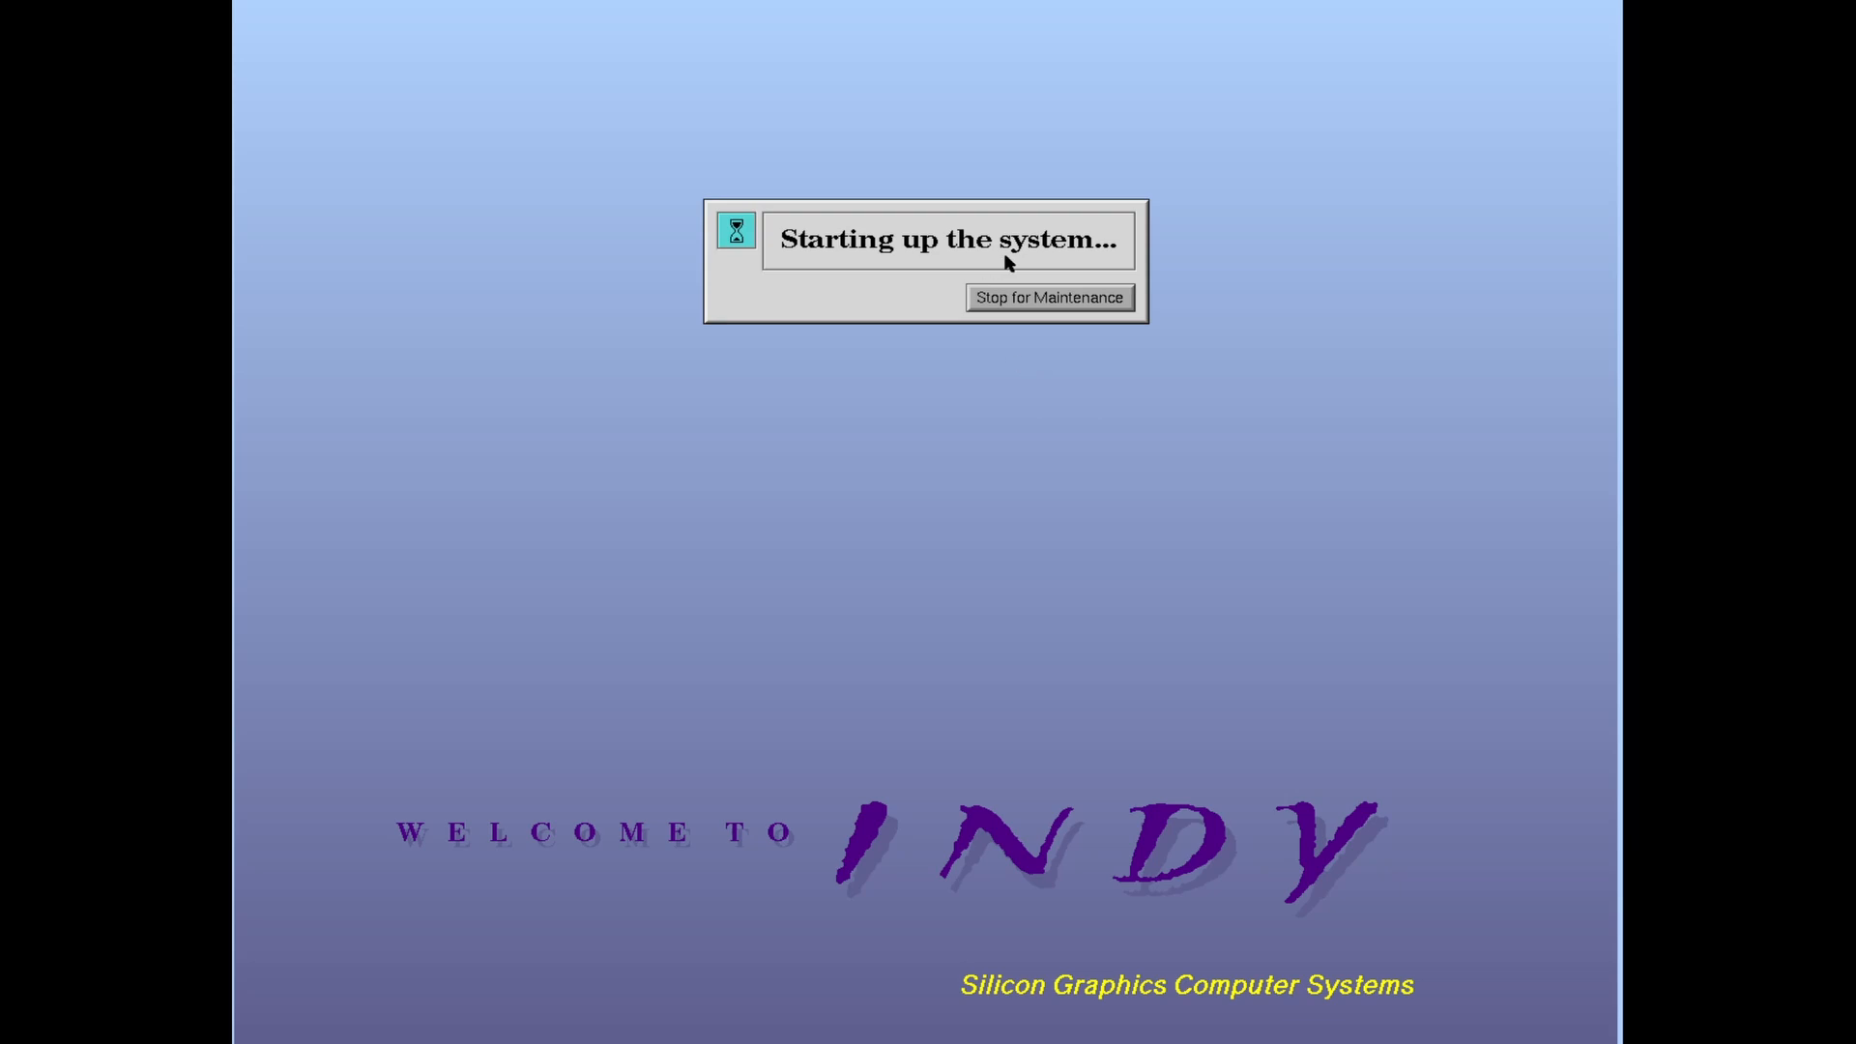
Step: Run hinv in the Command Monitor to confirm 128 Mbytes of memory, then quit MAME
{"action": "left_click", "coordinate": [1066, 307]}
{"action": "left_click", "coordinate": [437, 448]}
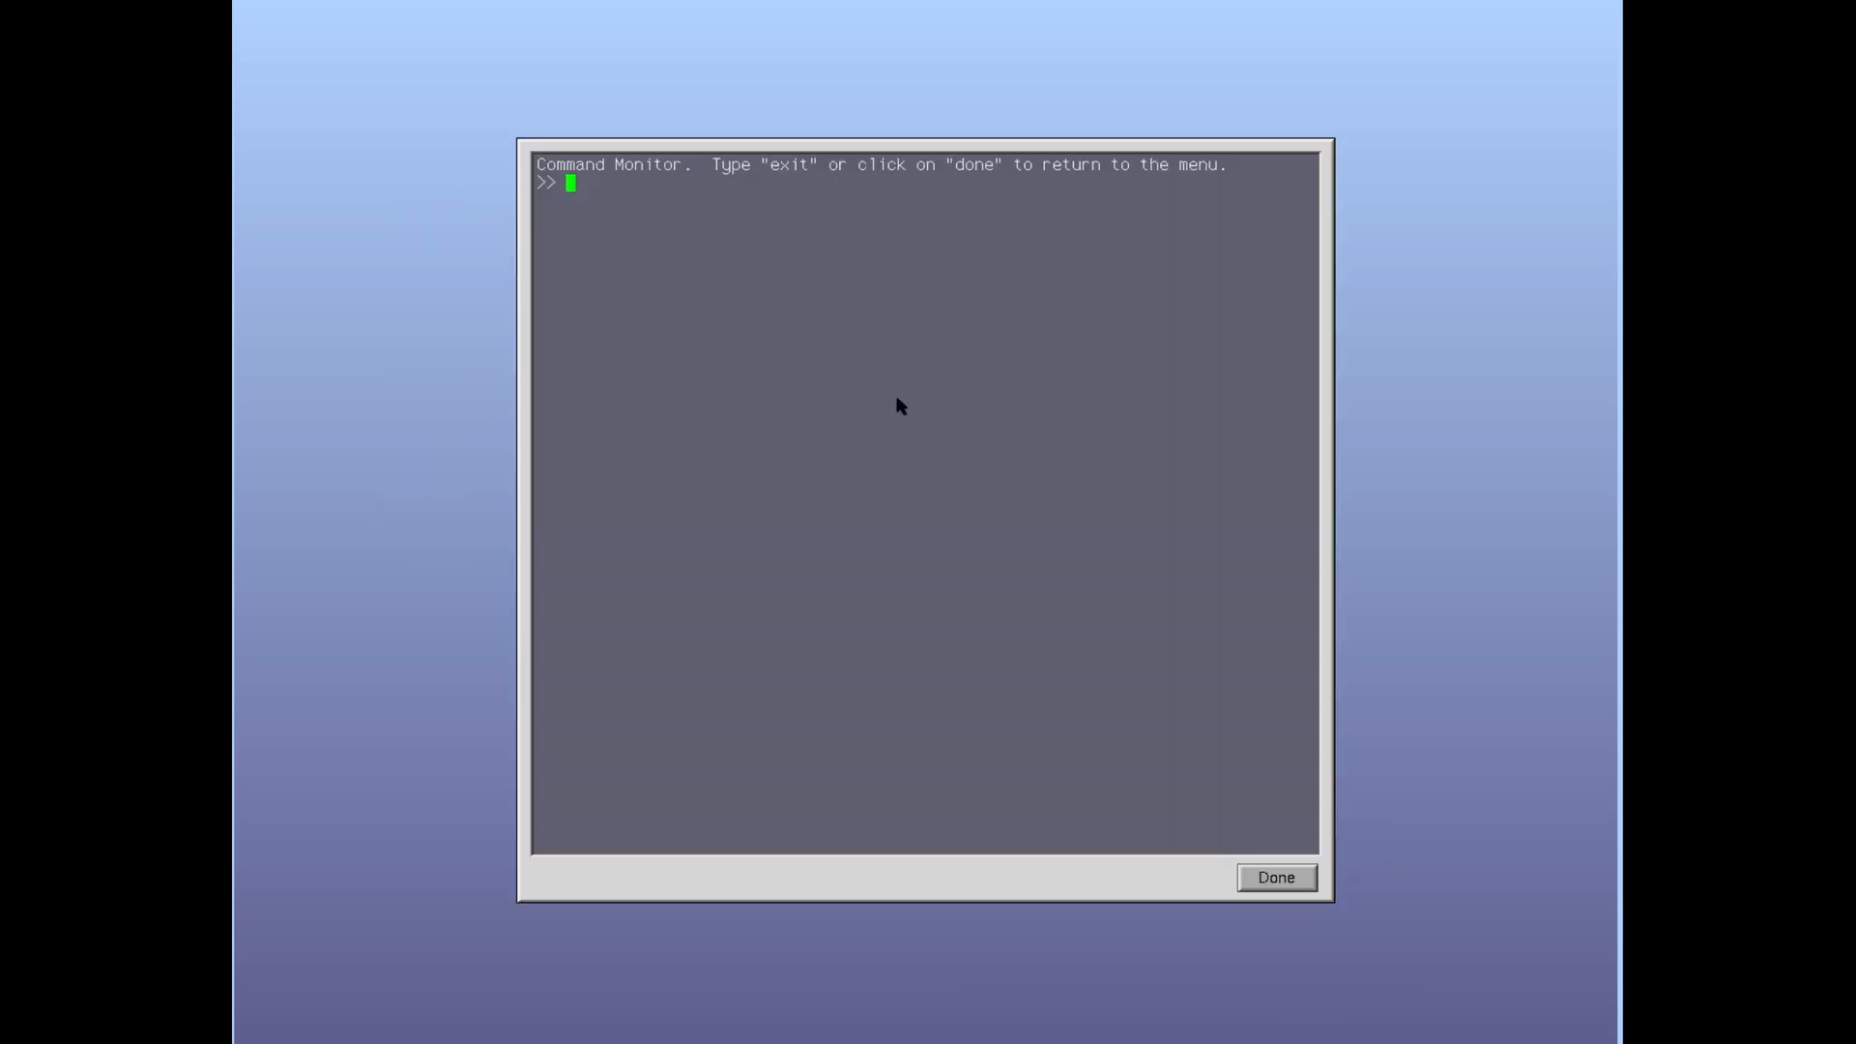
{"action": "type", "text": "hinb"}
{"action": "key", "text": "Return"}
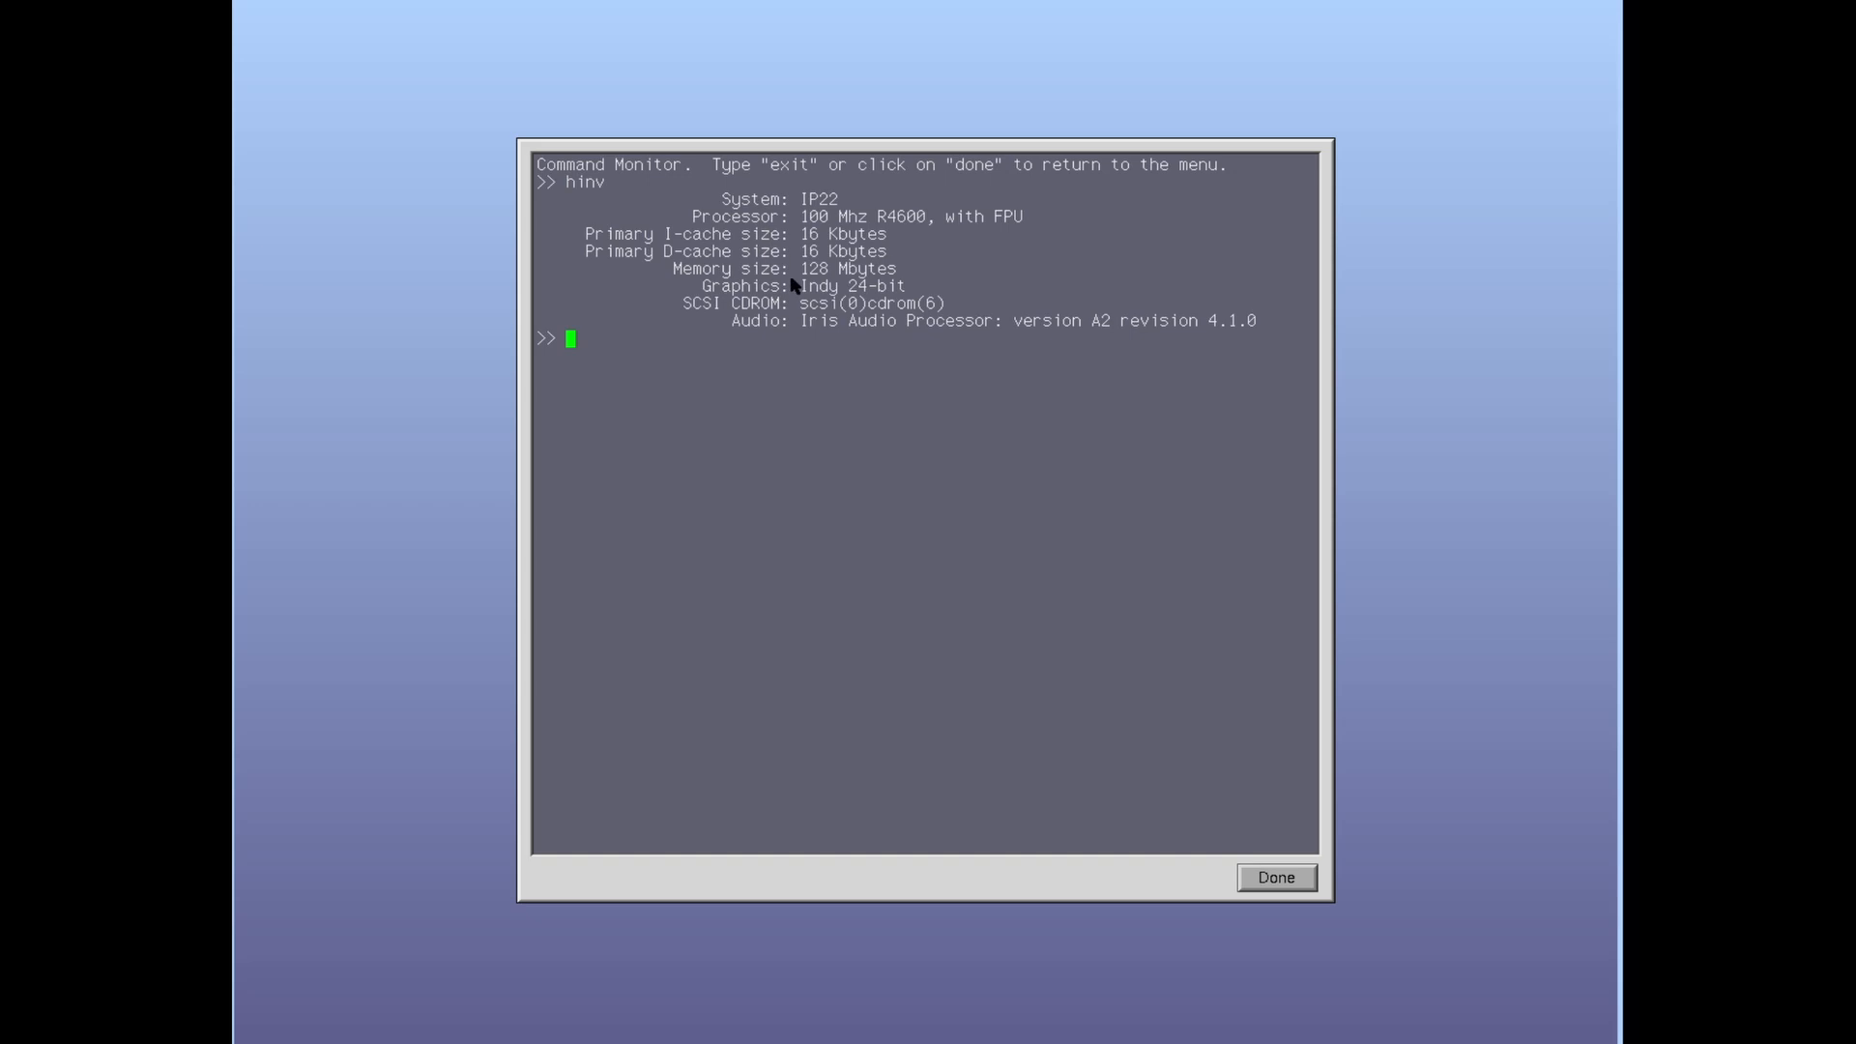
{"action": "left_click", "coordinate": [1271, 884]}
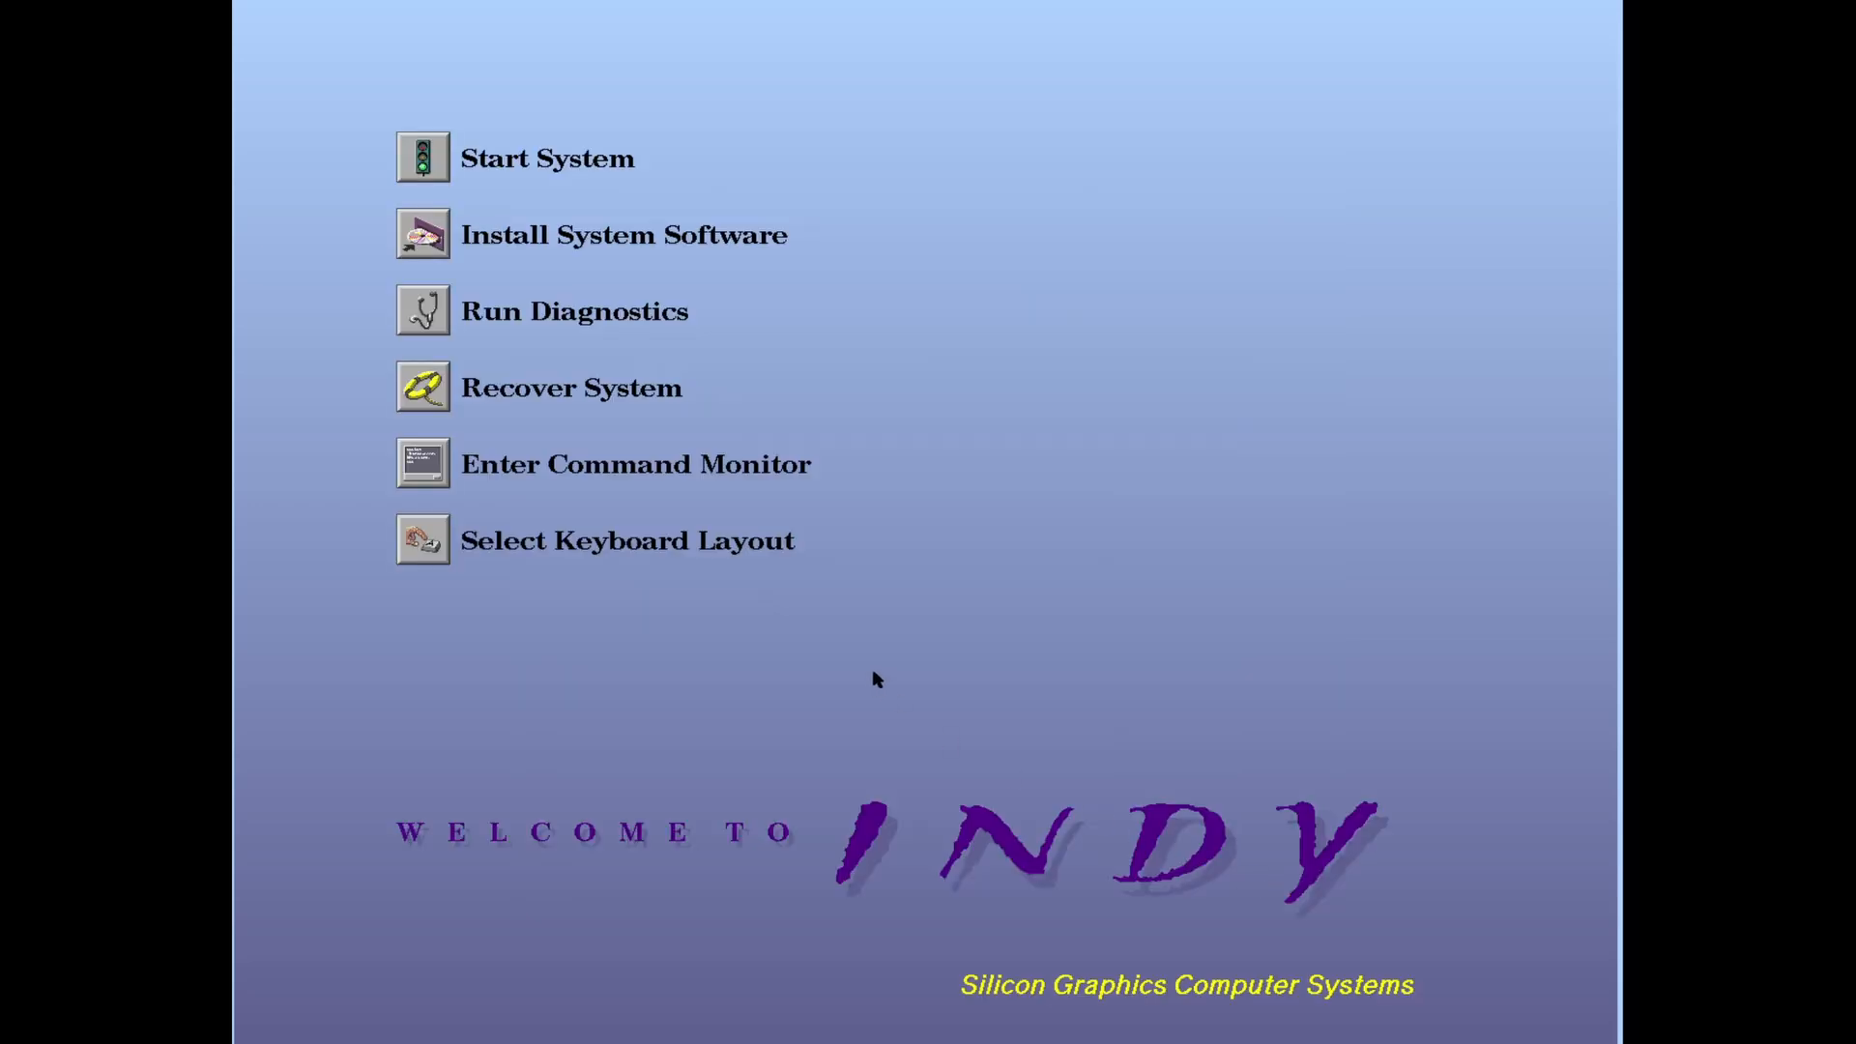
{"action": "key", "text": "super"}
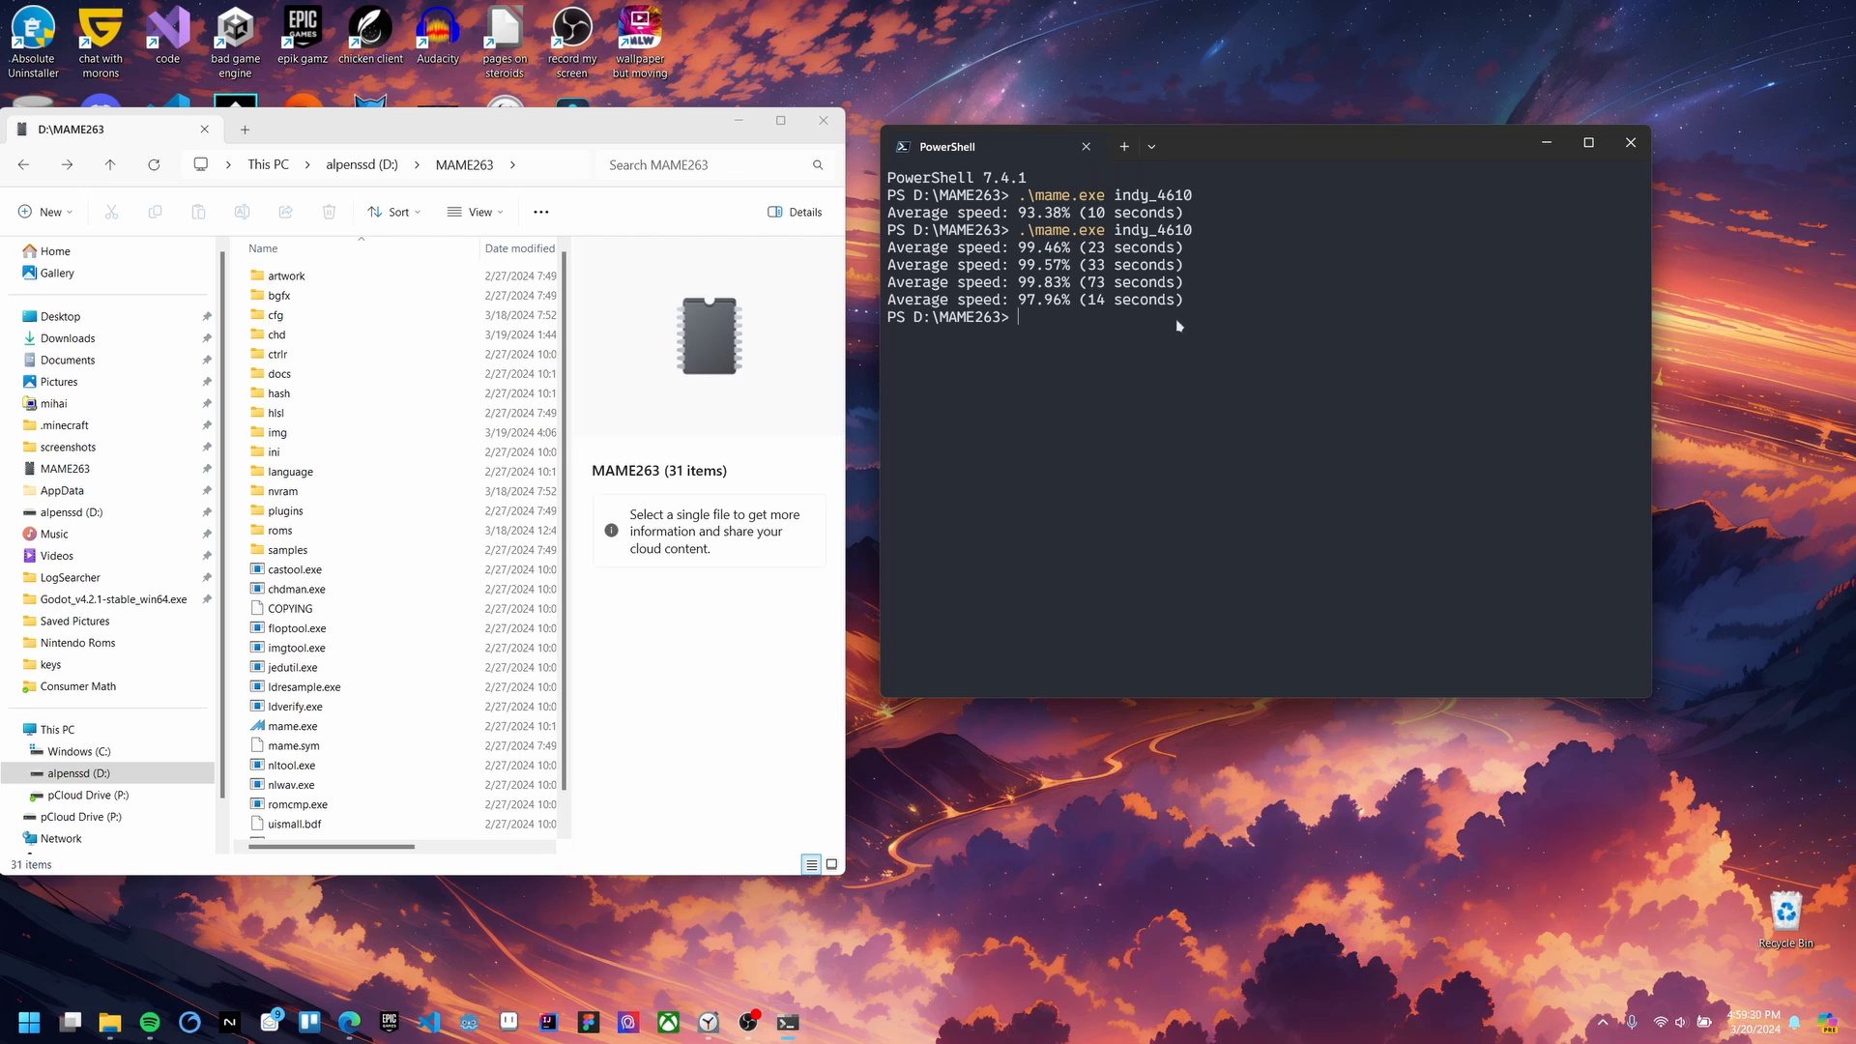
Step: Recall the indy_4610 -hard1 .\chd\irix65.chd launch command and widen the PowerShell window
{"action": "key", "text": "Up"}
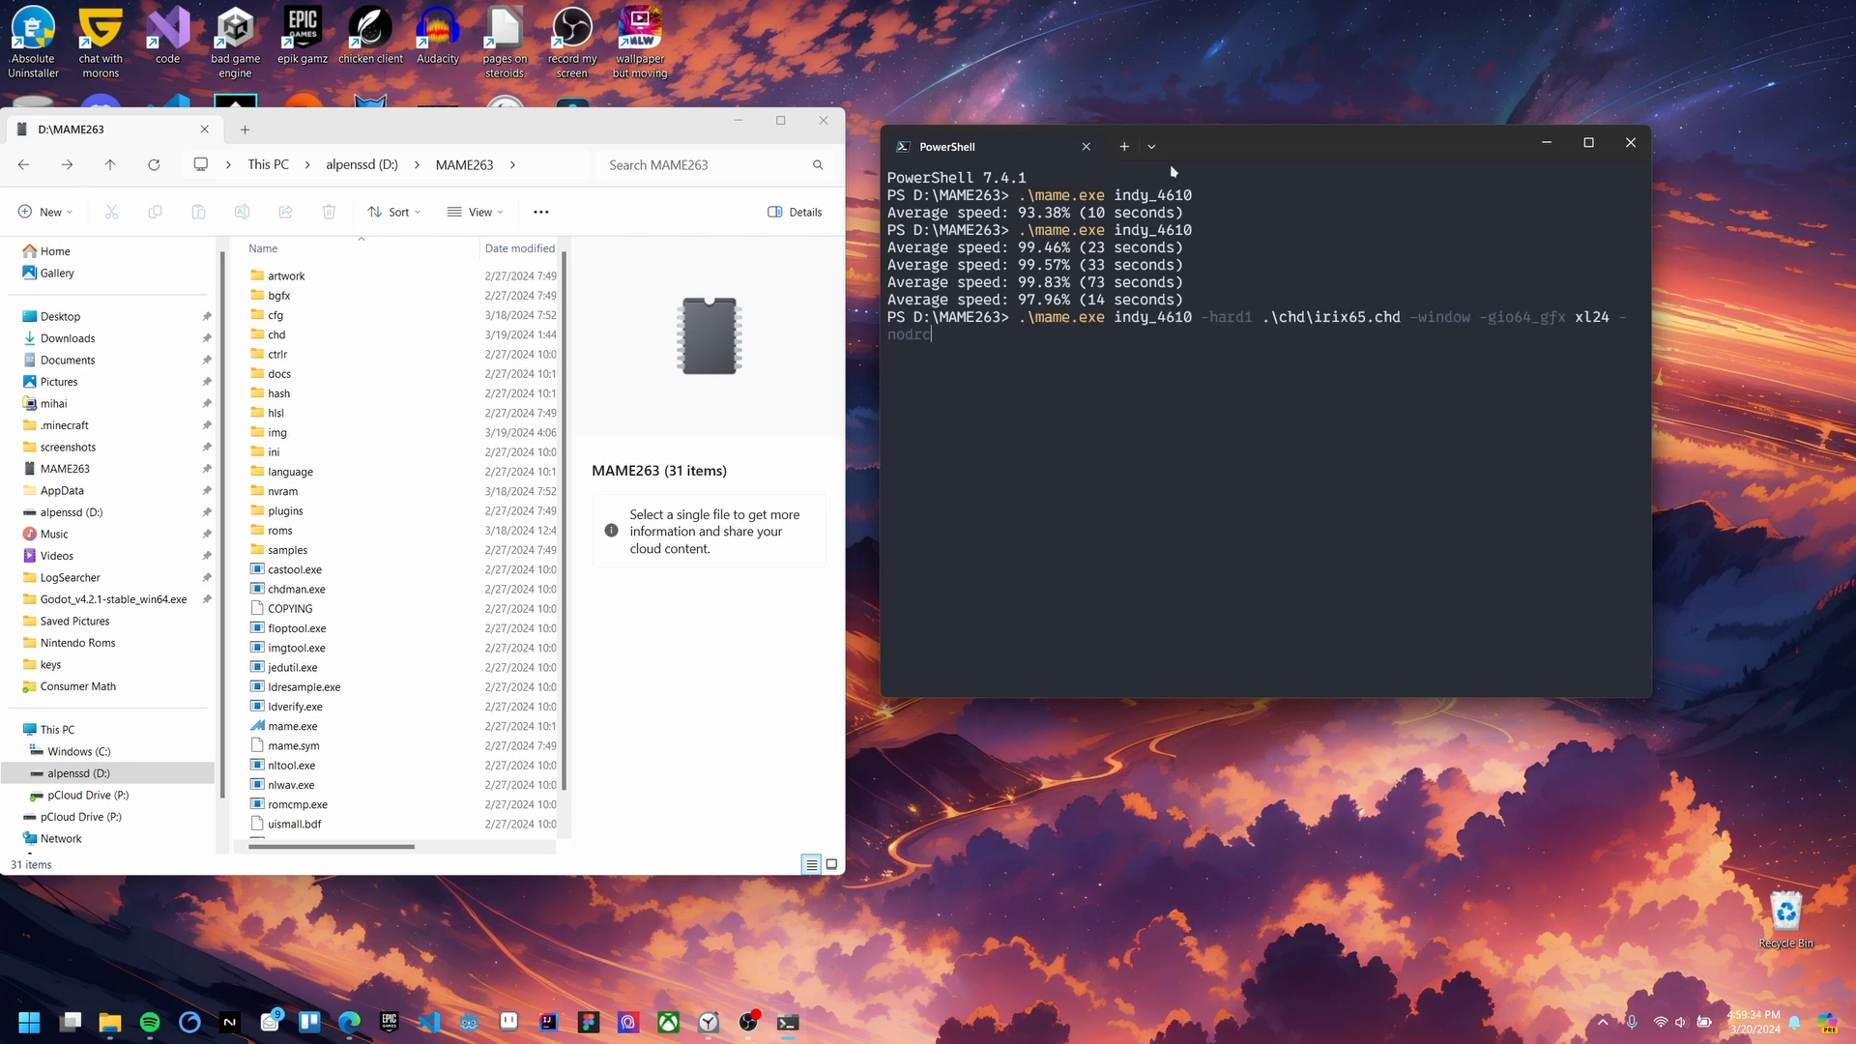
{"action": "left_click_drag", "start_coordinate": [1192, 147], "coordinate": [1057, 154]}
{"action": "left_click_drag", "start_coordinate": [1516, 297], "coordinate": [1692, 298]}
{"action": "left_click_drag", "start_coordinate": [1262, 155], "coordinate": [1089, 140]}
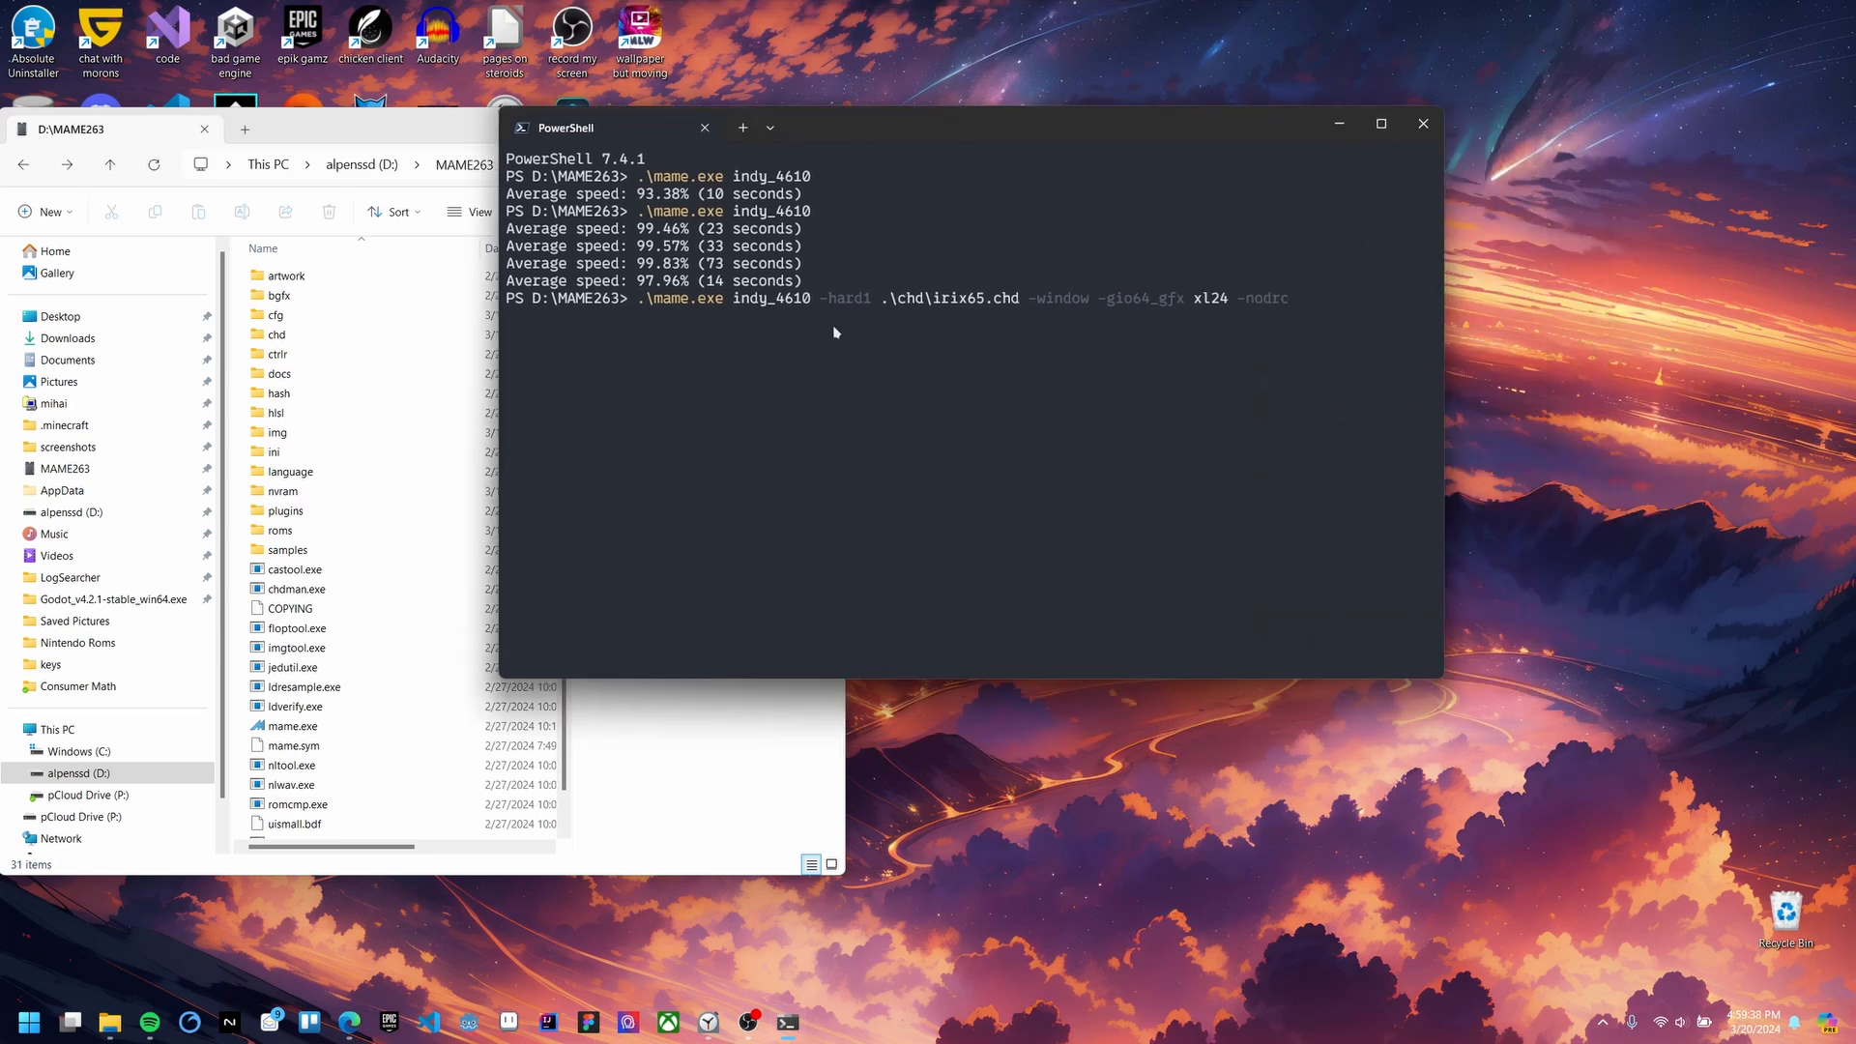
Step: Review the -hard1, -gio64_gfx xl24 and -nodrc options, then run the command
{"action": "left_click_drag", "start_coordinate": [881, 299], "coordinate": [1017, 306]}
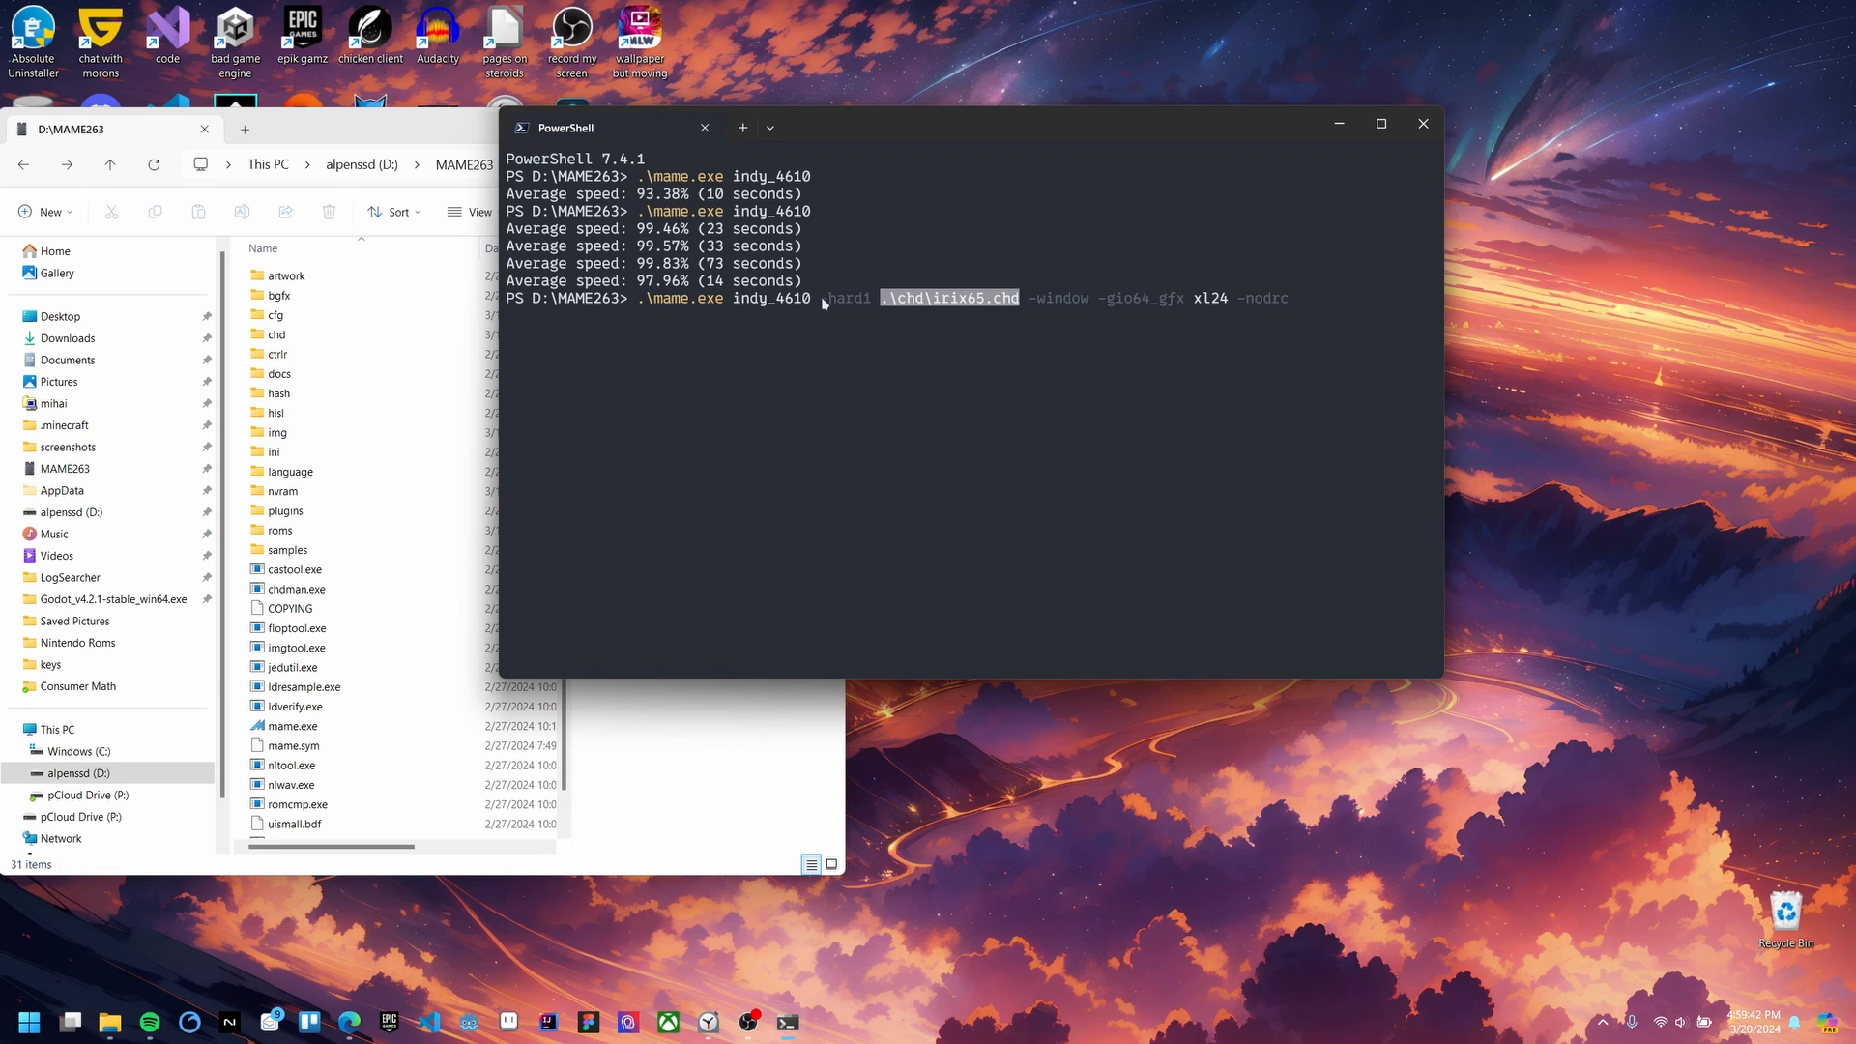
{"action": "left_click_drag", "start_coordinate": [821, 298], "coordinate": [1017, 305]}
{"action": "left_click", "coordinate": [951, 302]}
{"action": "left_click", "coordinate": [1105, 308]}
{"action": "left_click_drag", "start_coordinate": [1105, 307], "coordinate": [1301, 308]}
{"action": "left_click", "coordinate": [1211, 303]}
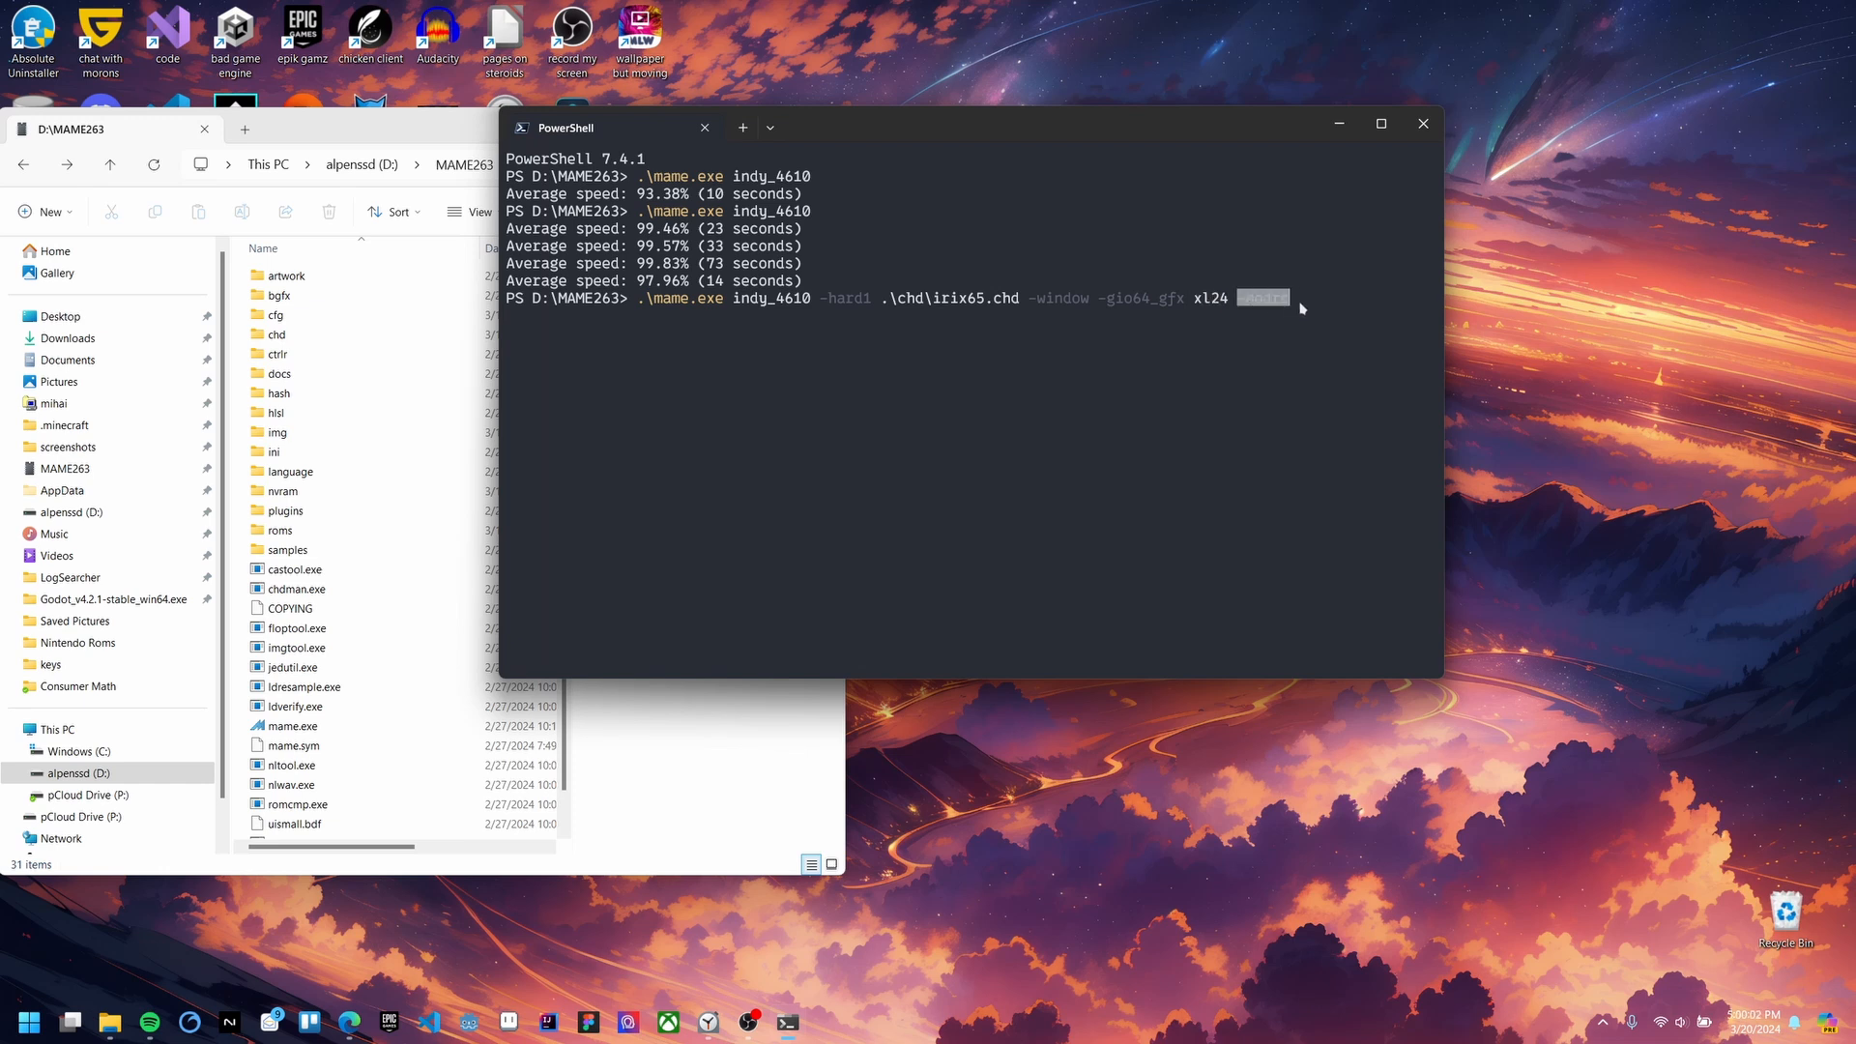
{"action": "left_click", "coordinate": [1311, 298]}
{"action": "key", "text": "Return"}
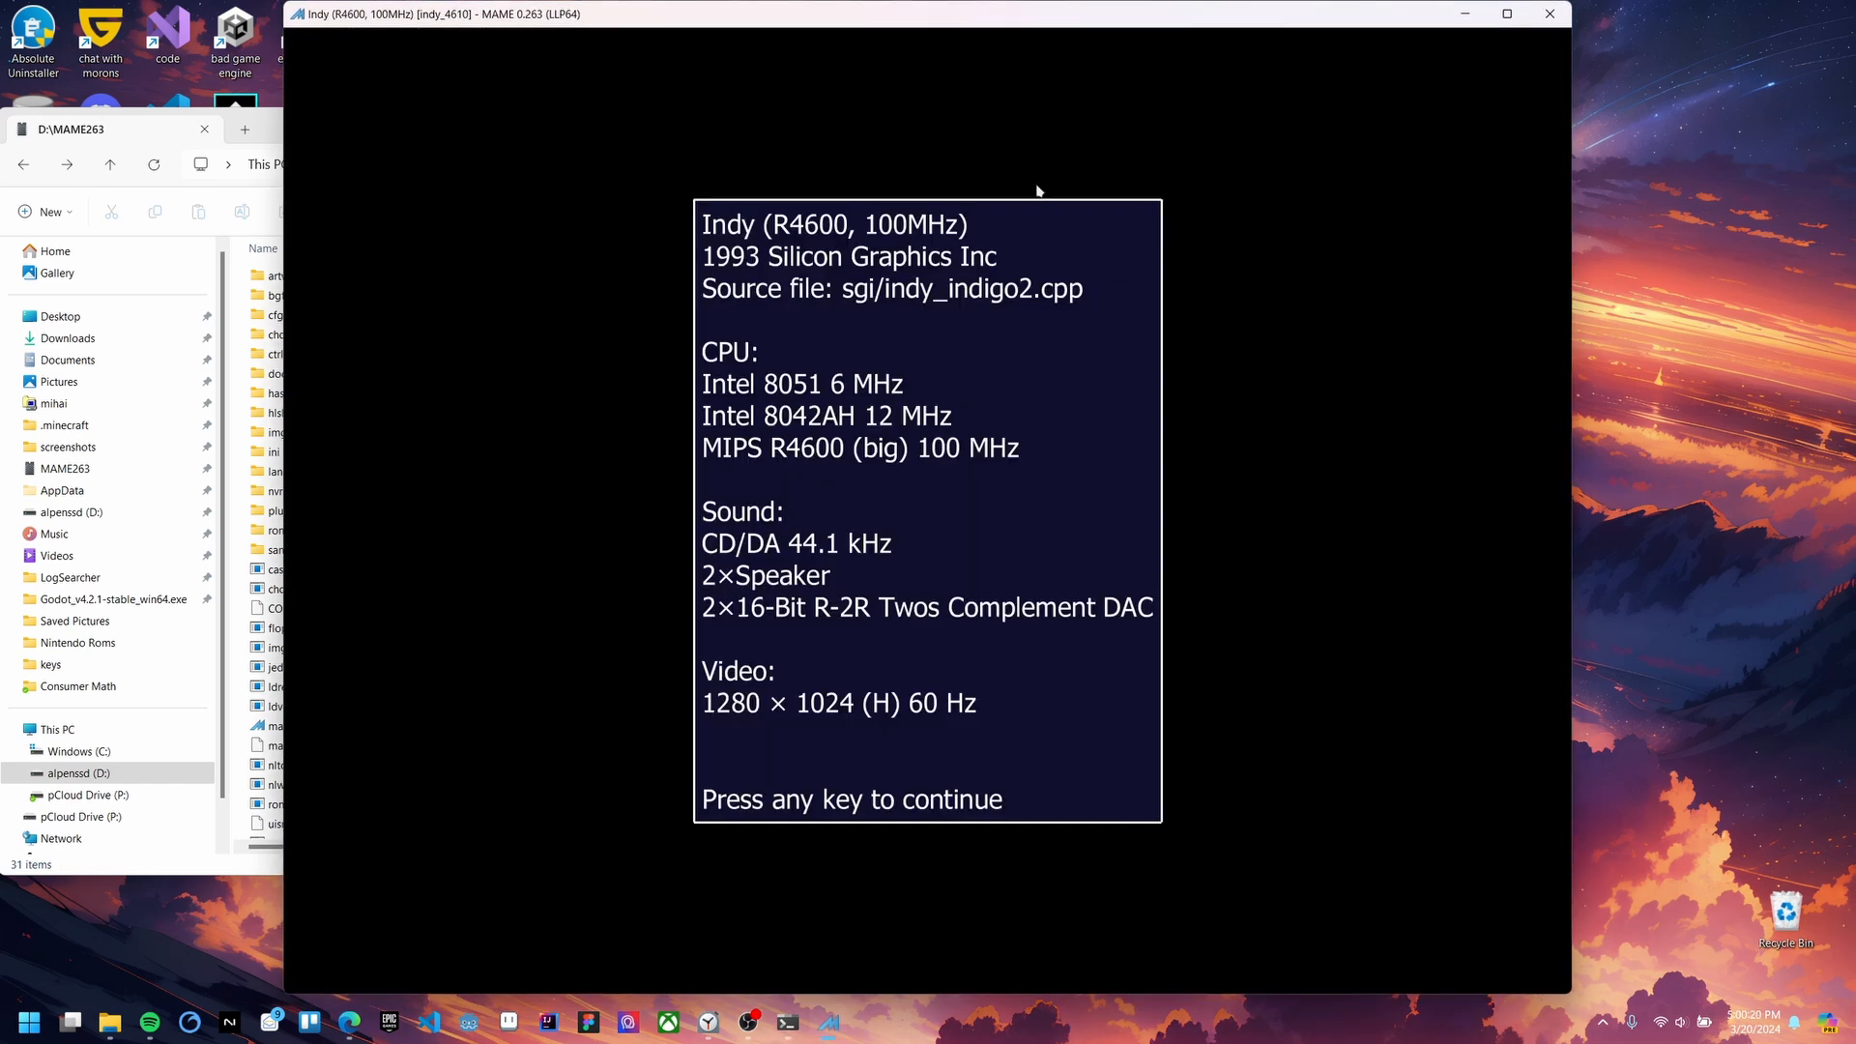
Step: Dismiss MAME's Indy info screen with Escape so the machine boots
{"action": "key", "text": "Escape"}
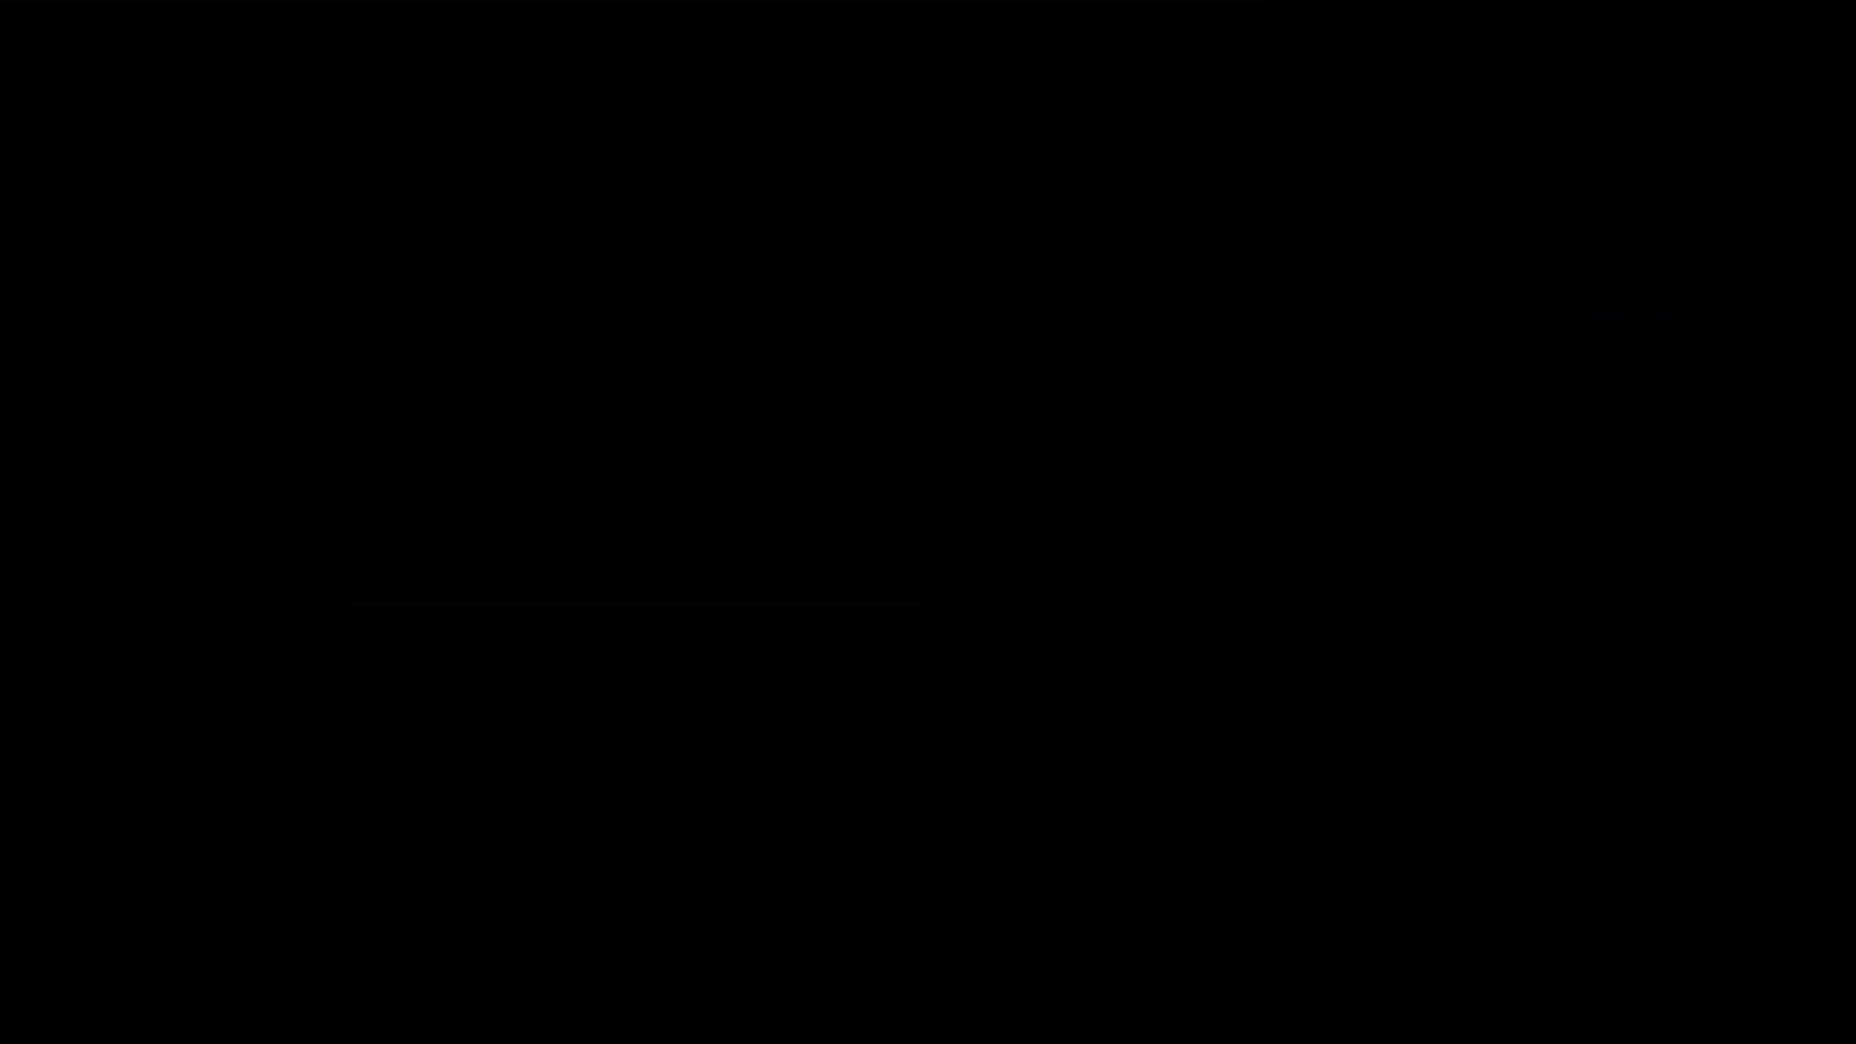
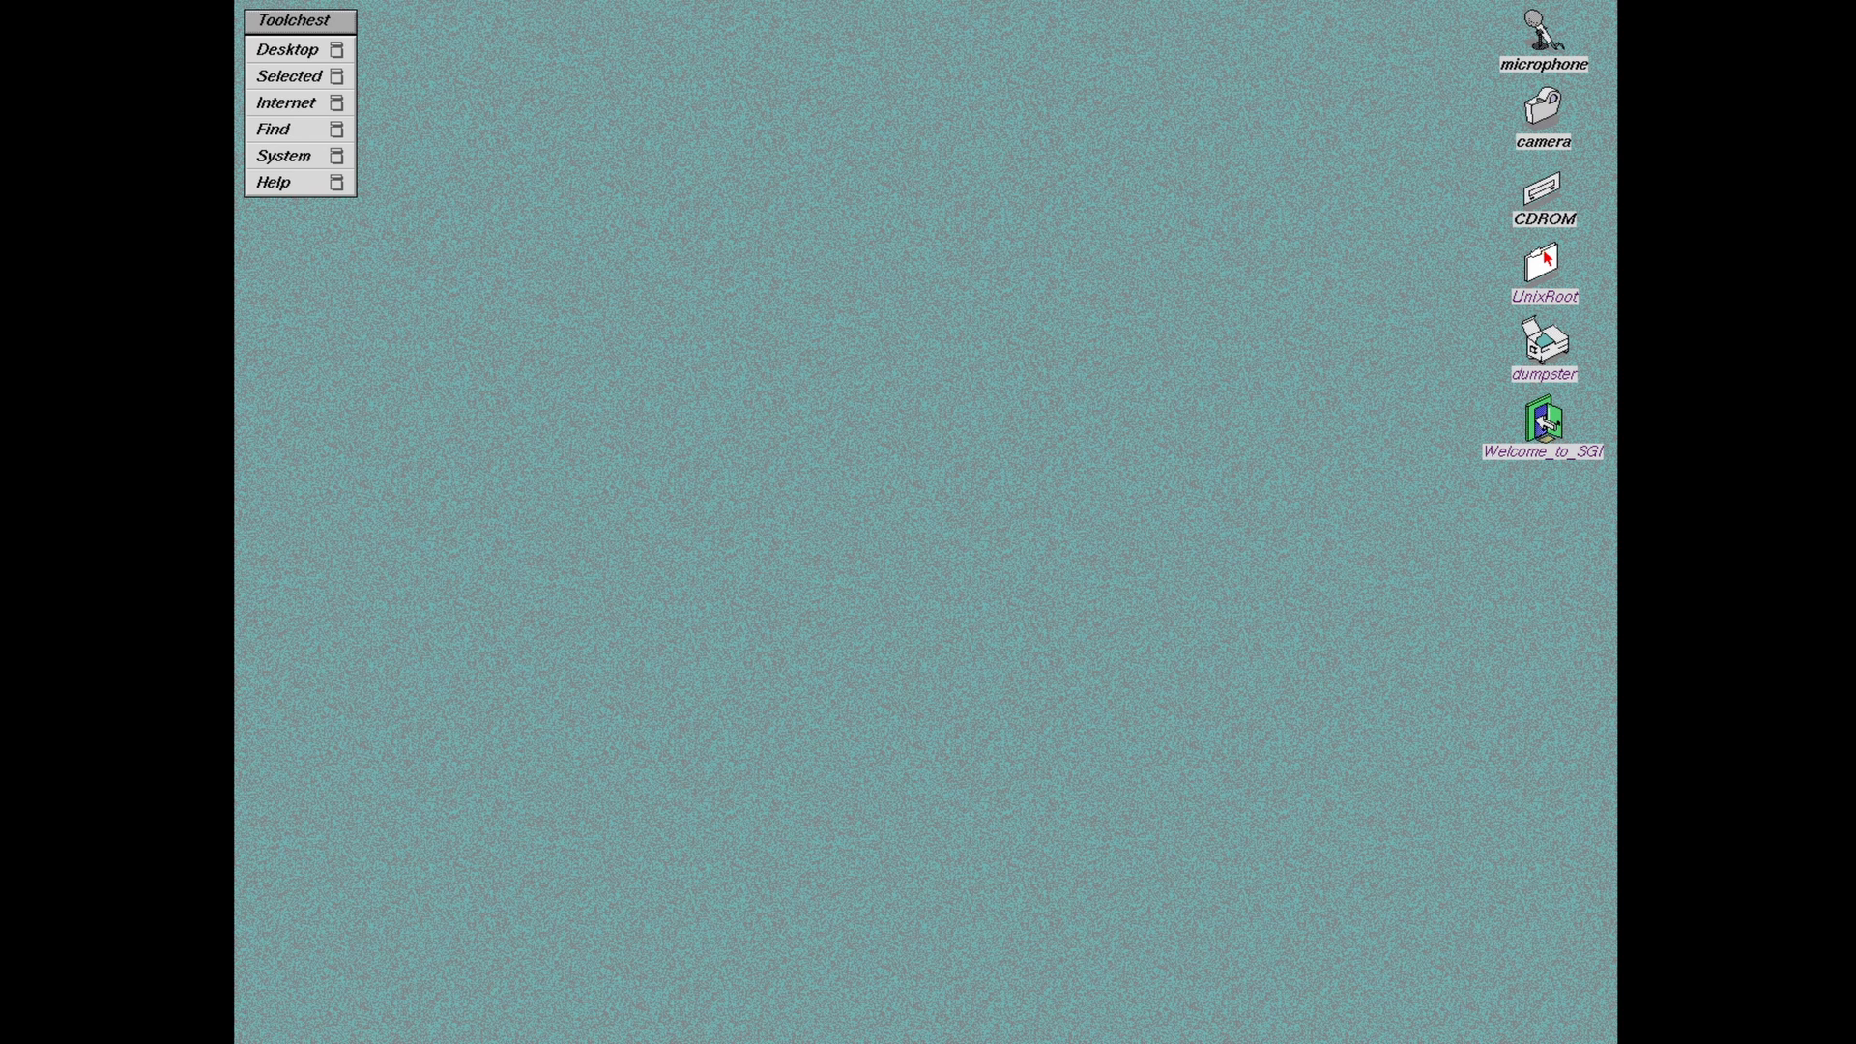
Step: Open the disk's root folder and the ClassiCube-IRIX folder, arranging both windows
{"action": "double_click", "coordinate": [1546, 256]}
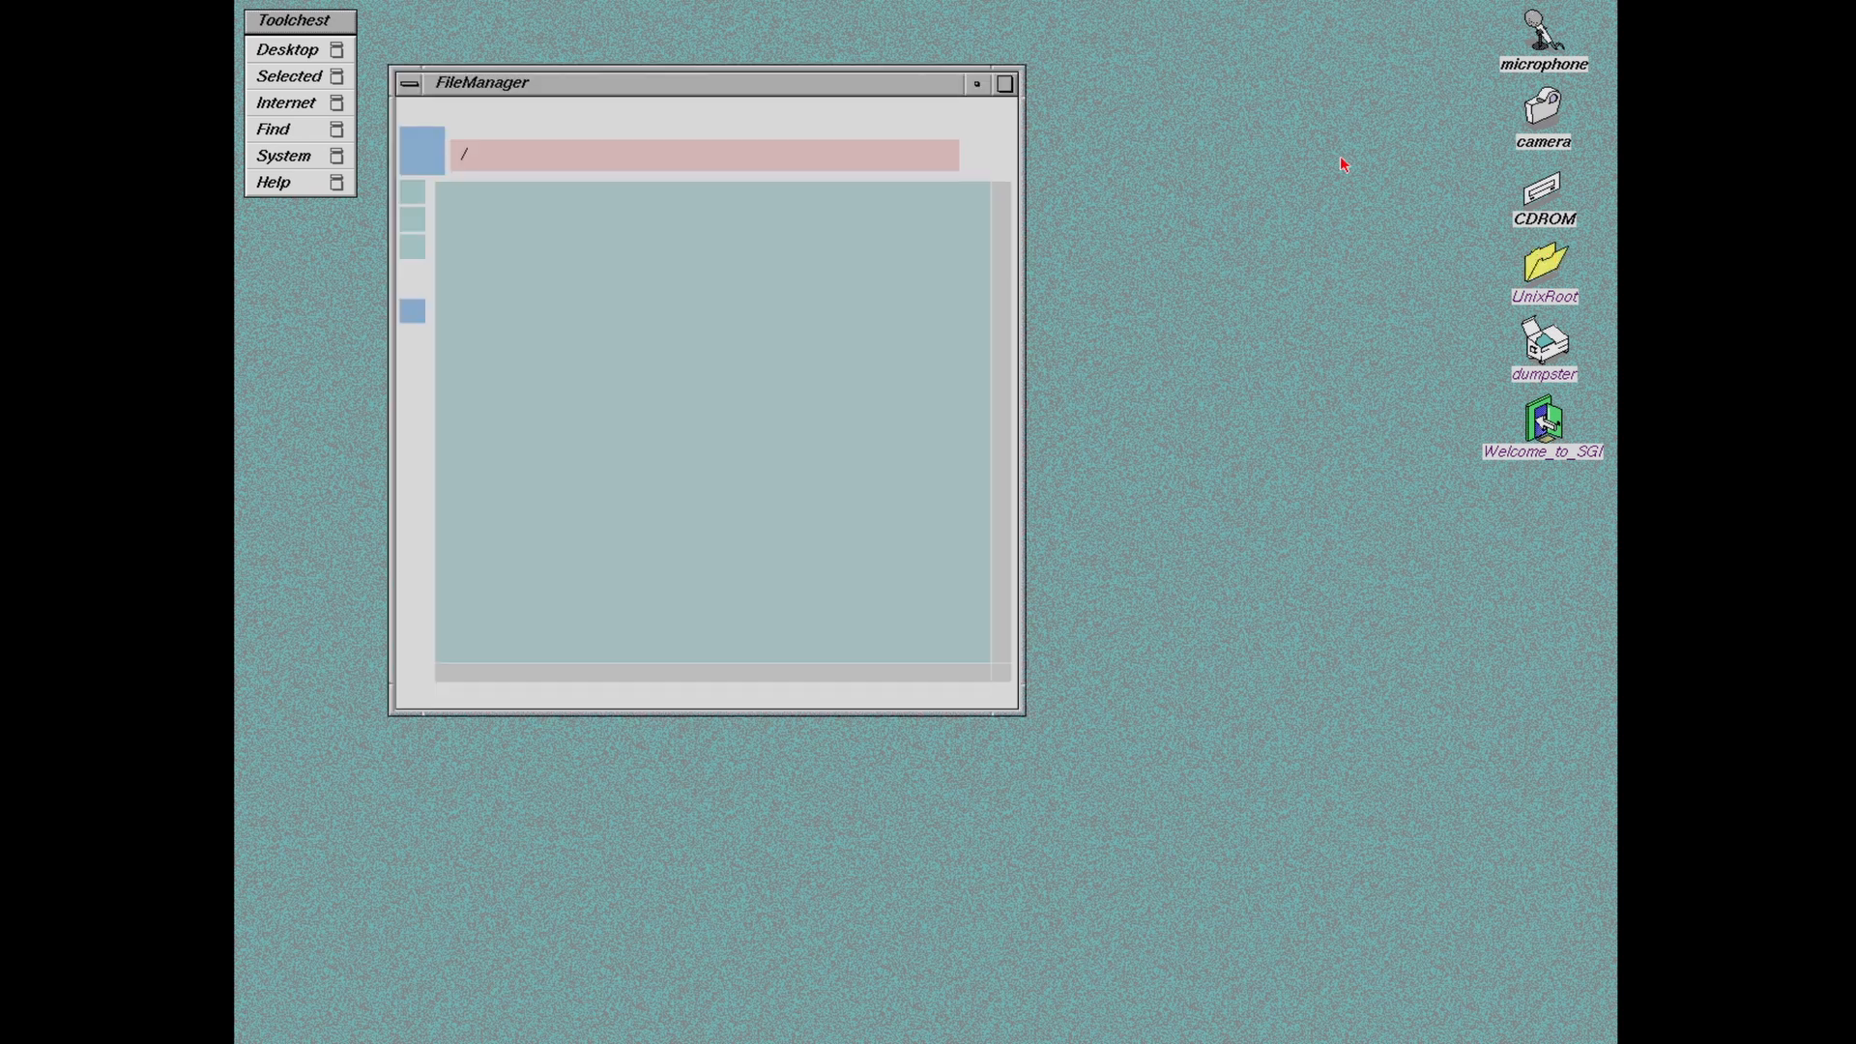
{"action": "left_click_drag", "start_coordinate": [631, 84], "coordinate": [685, 81]}
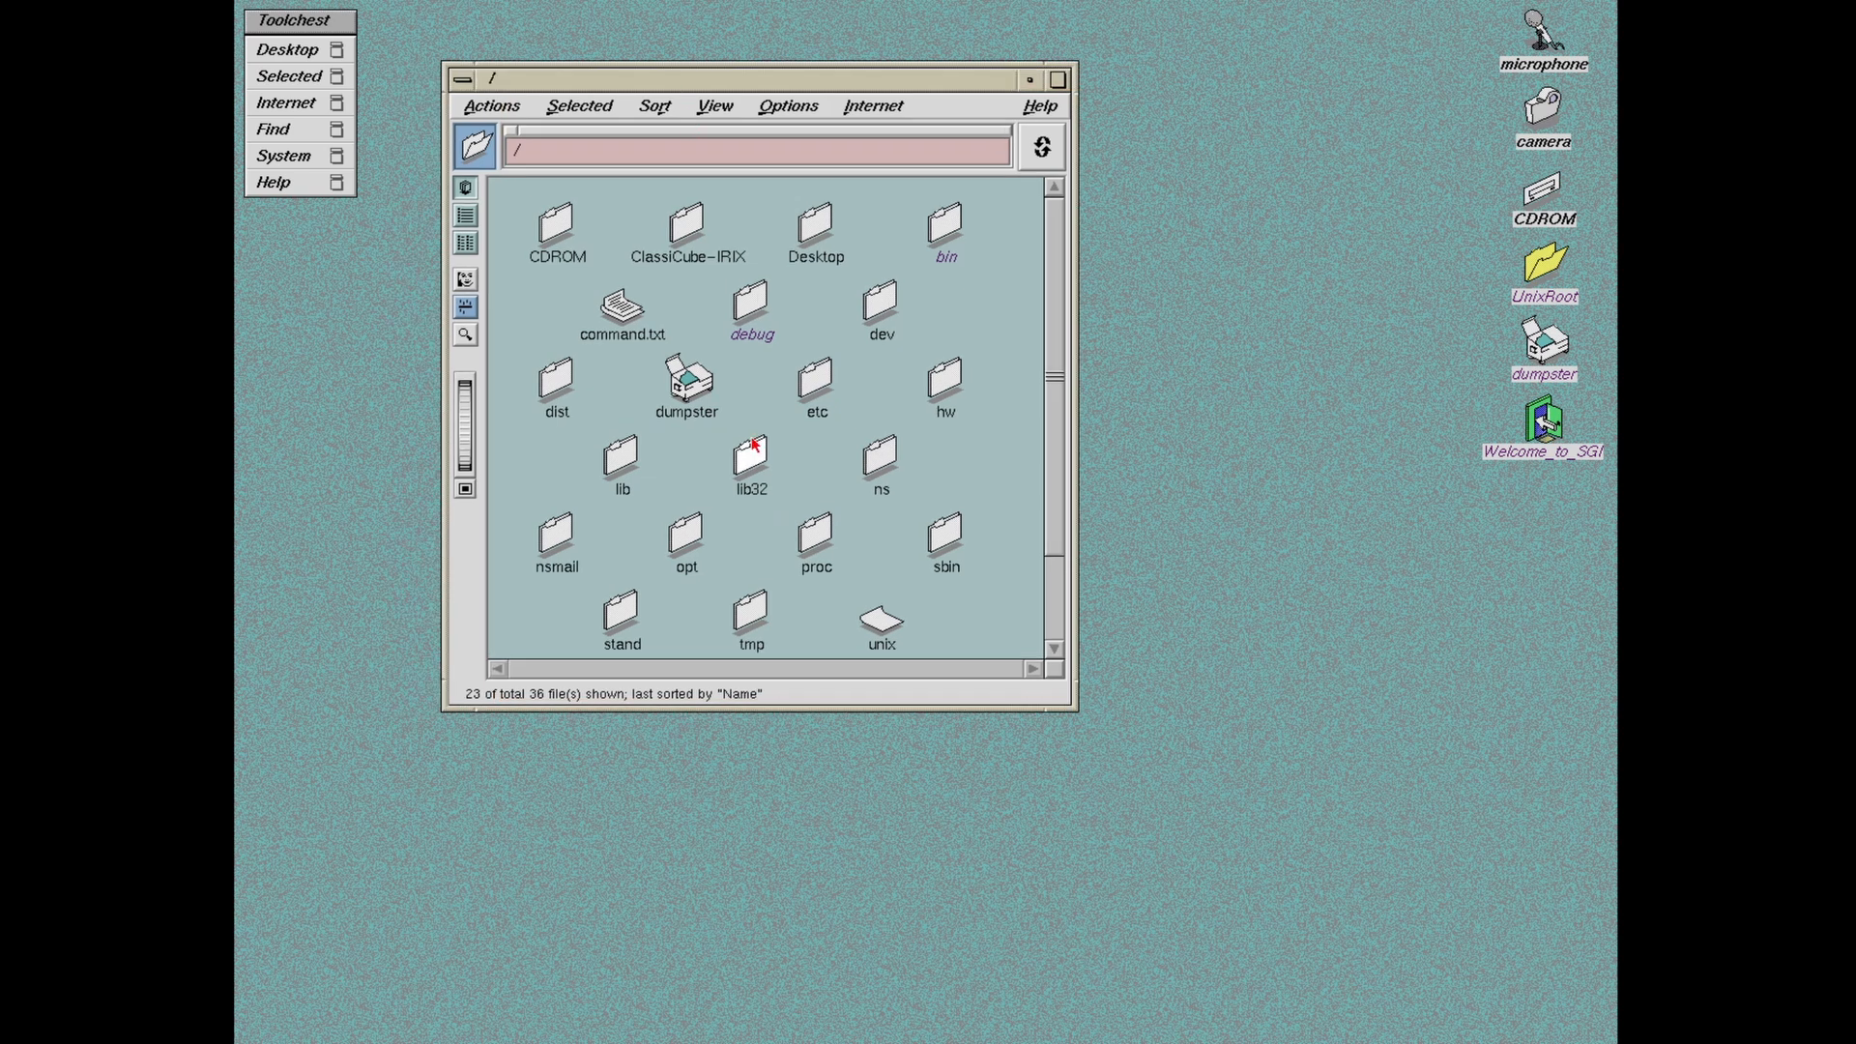
{"action": "double_click", "coordinate": [692, 220]}
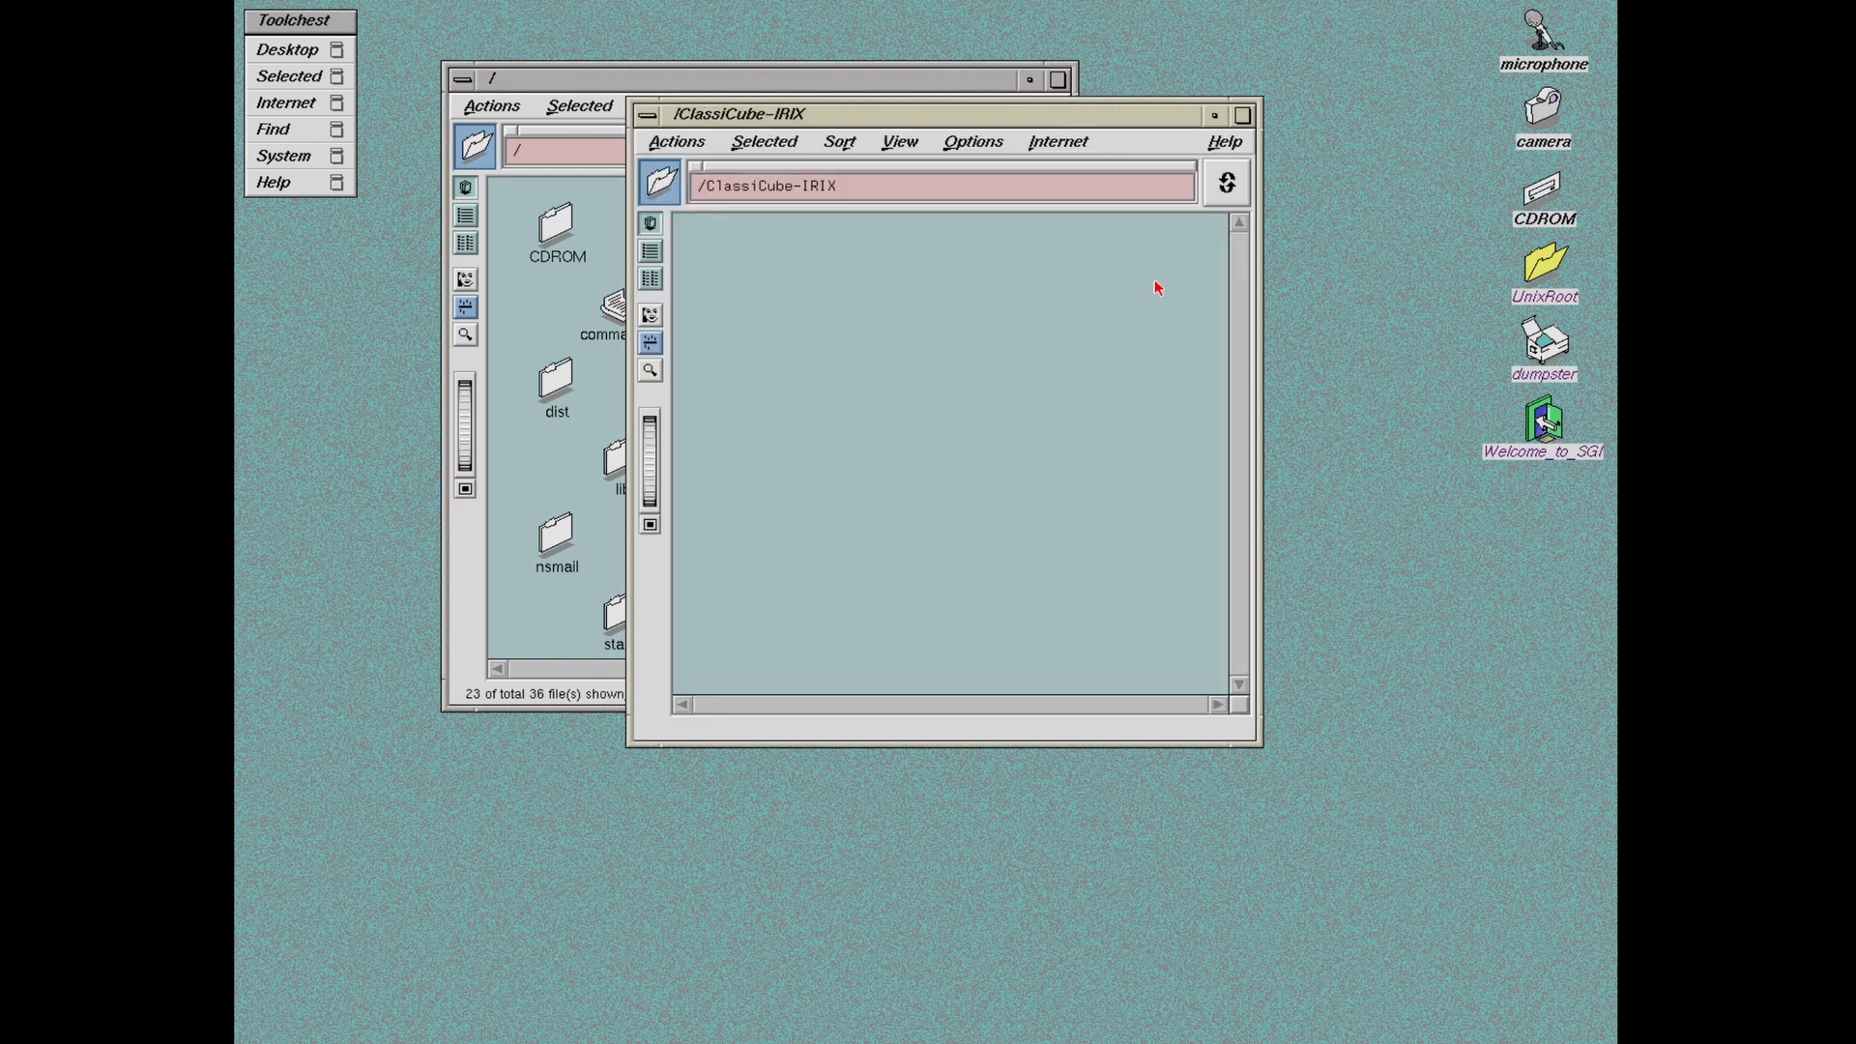
{"action": "left_click_drag", "start_coordinate": [986, 116], "coordinate": [1097, 208]}
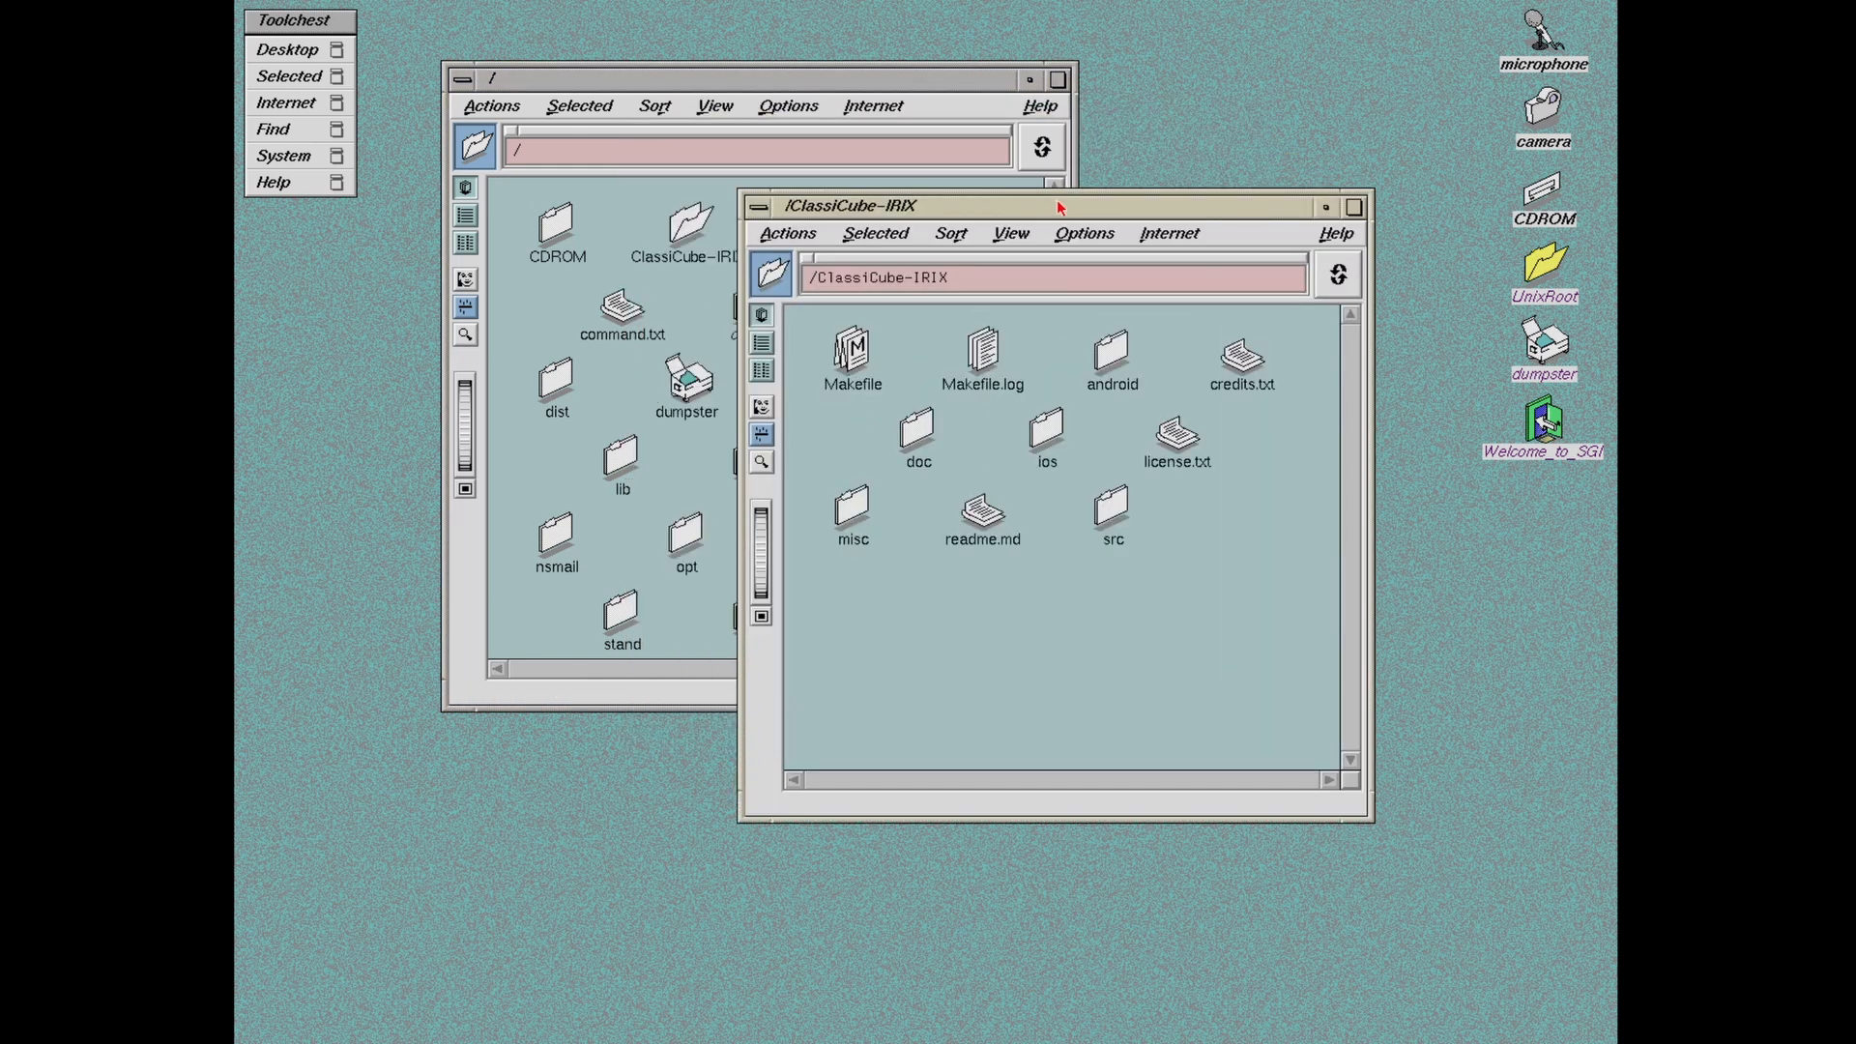
Step: Close the root and ClassiCube-IRIX folder windows
{"action": "right_click", "coordinate": [770, 85]}
{"action": "left_click", "coordinate": [821, 266]}
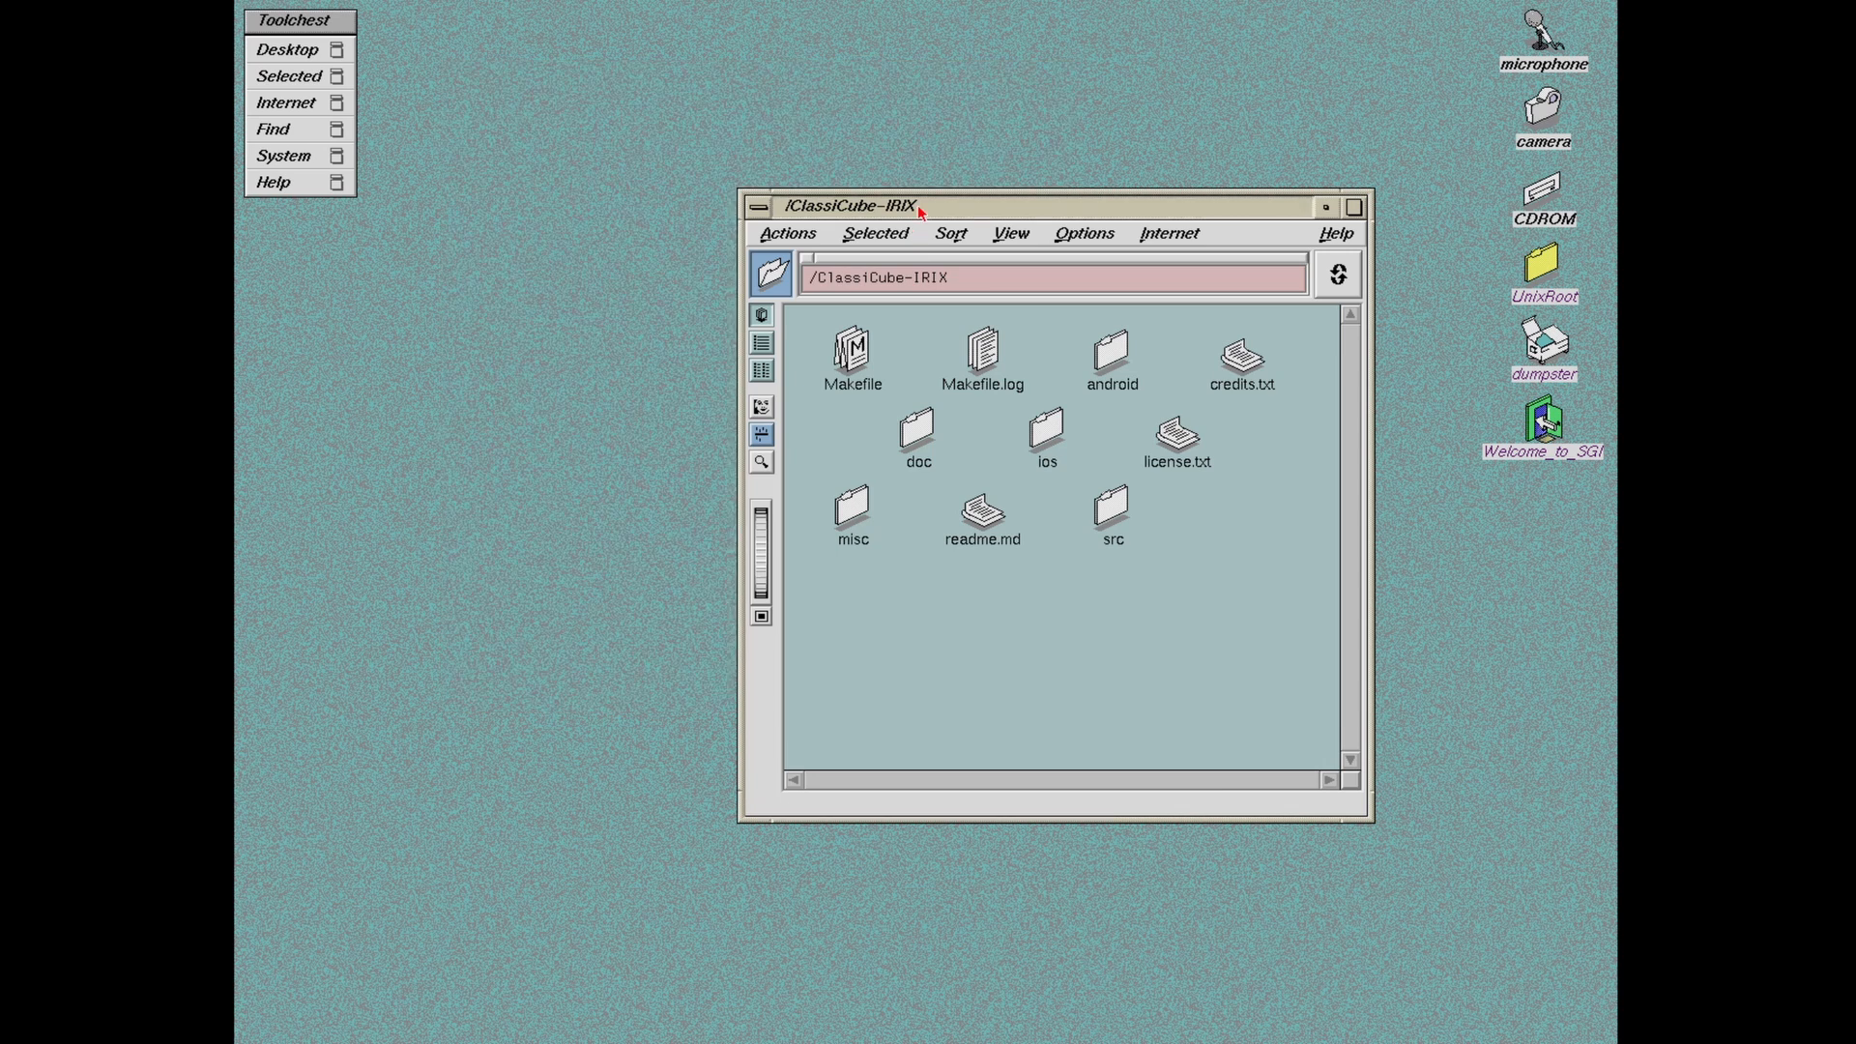
{"action": "left_click_drag", "start_coordinate": [919, 210], "coordinate": [1014, 205]}
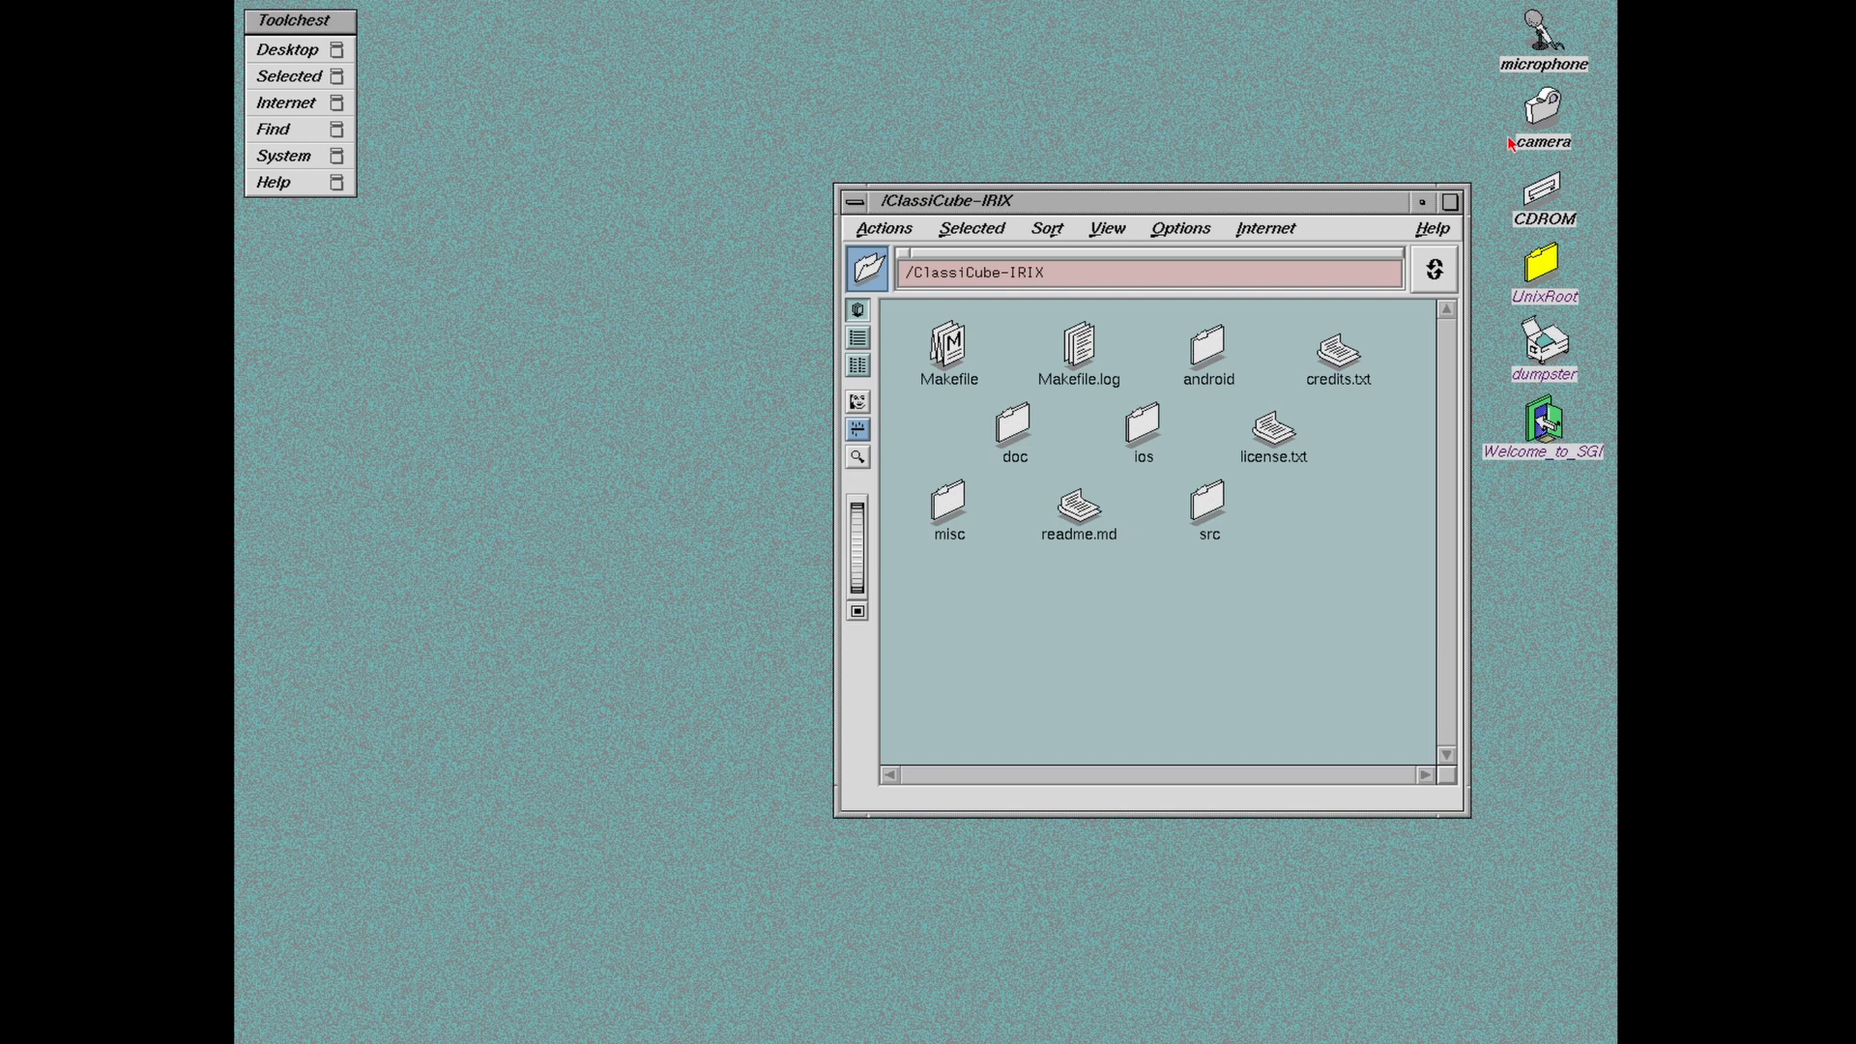
{"action": "right_click", "coordinate": [1167, 203]}
{"action": "left_click", "coordinate": [1210, 388]}
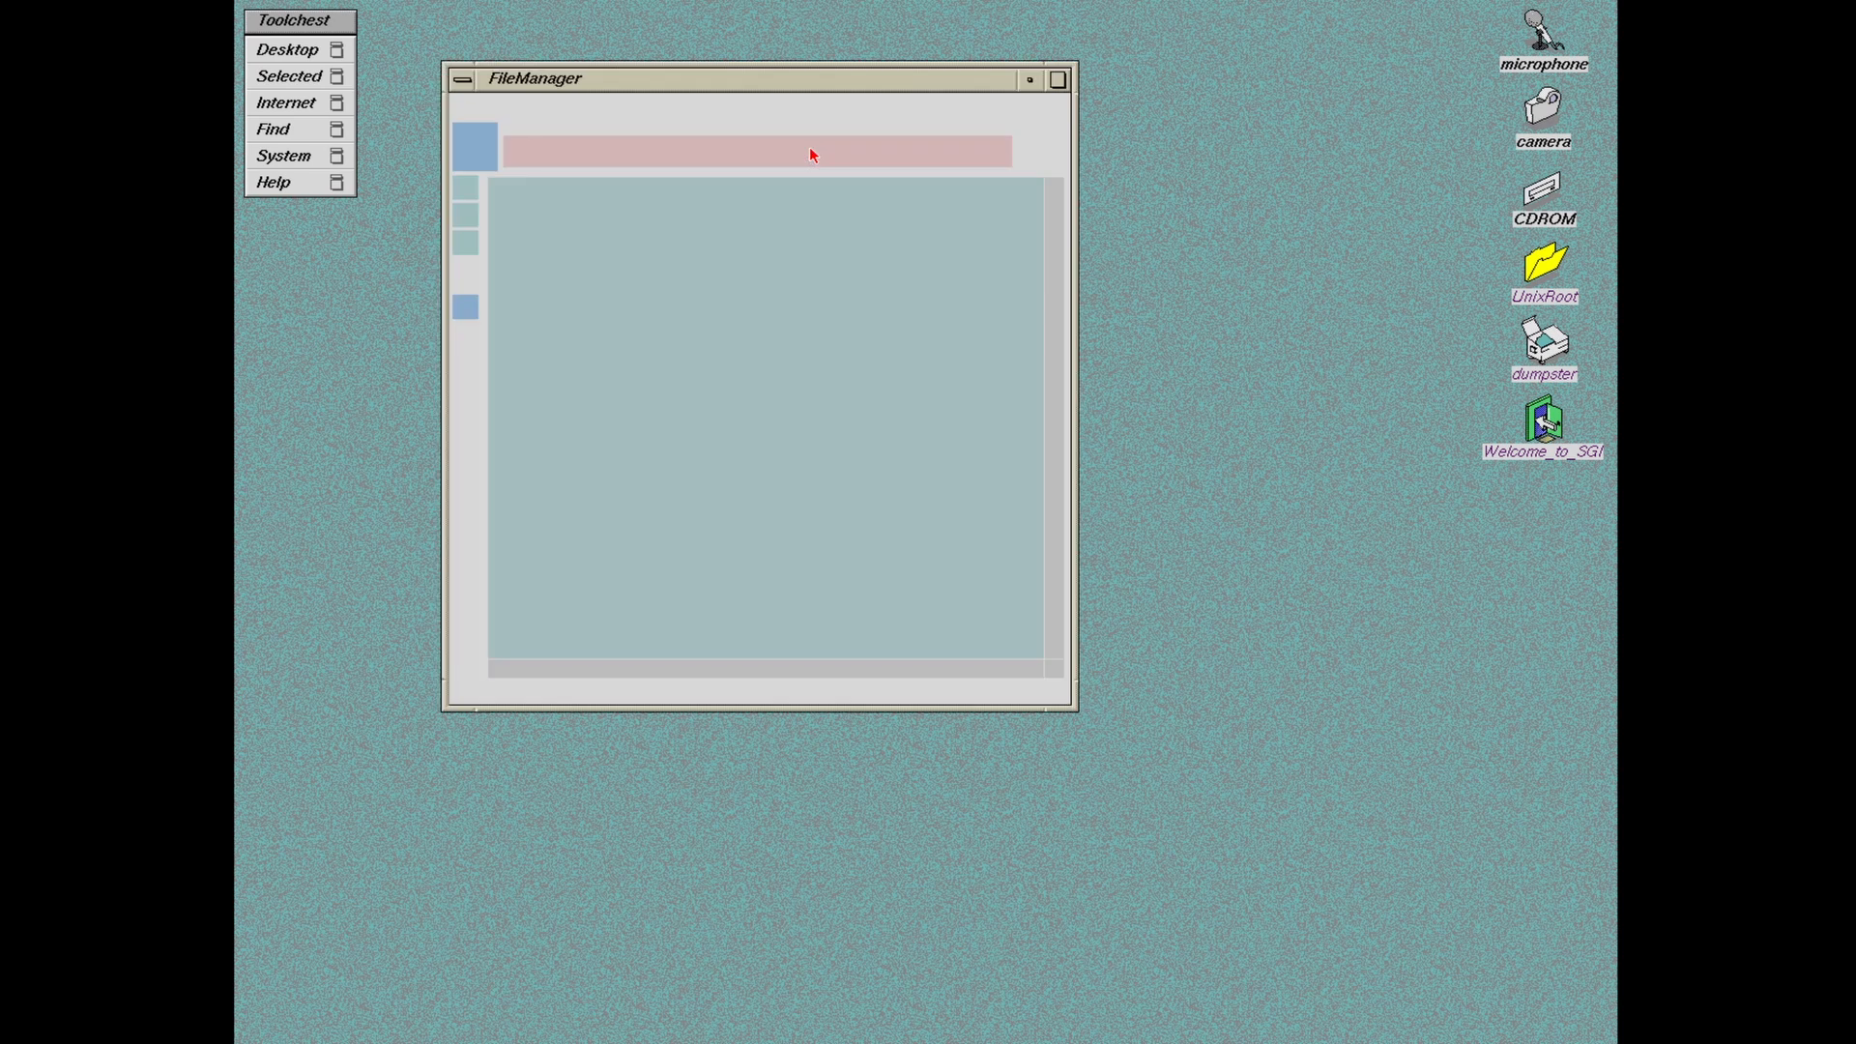
Step: Open the dist folder from the root window and scroll through its neko tardist packages
{"action": "left_click_drag", "start_coordinate": [663, 75], "coordinate": [712, 77]}
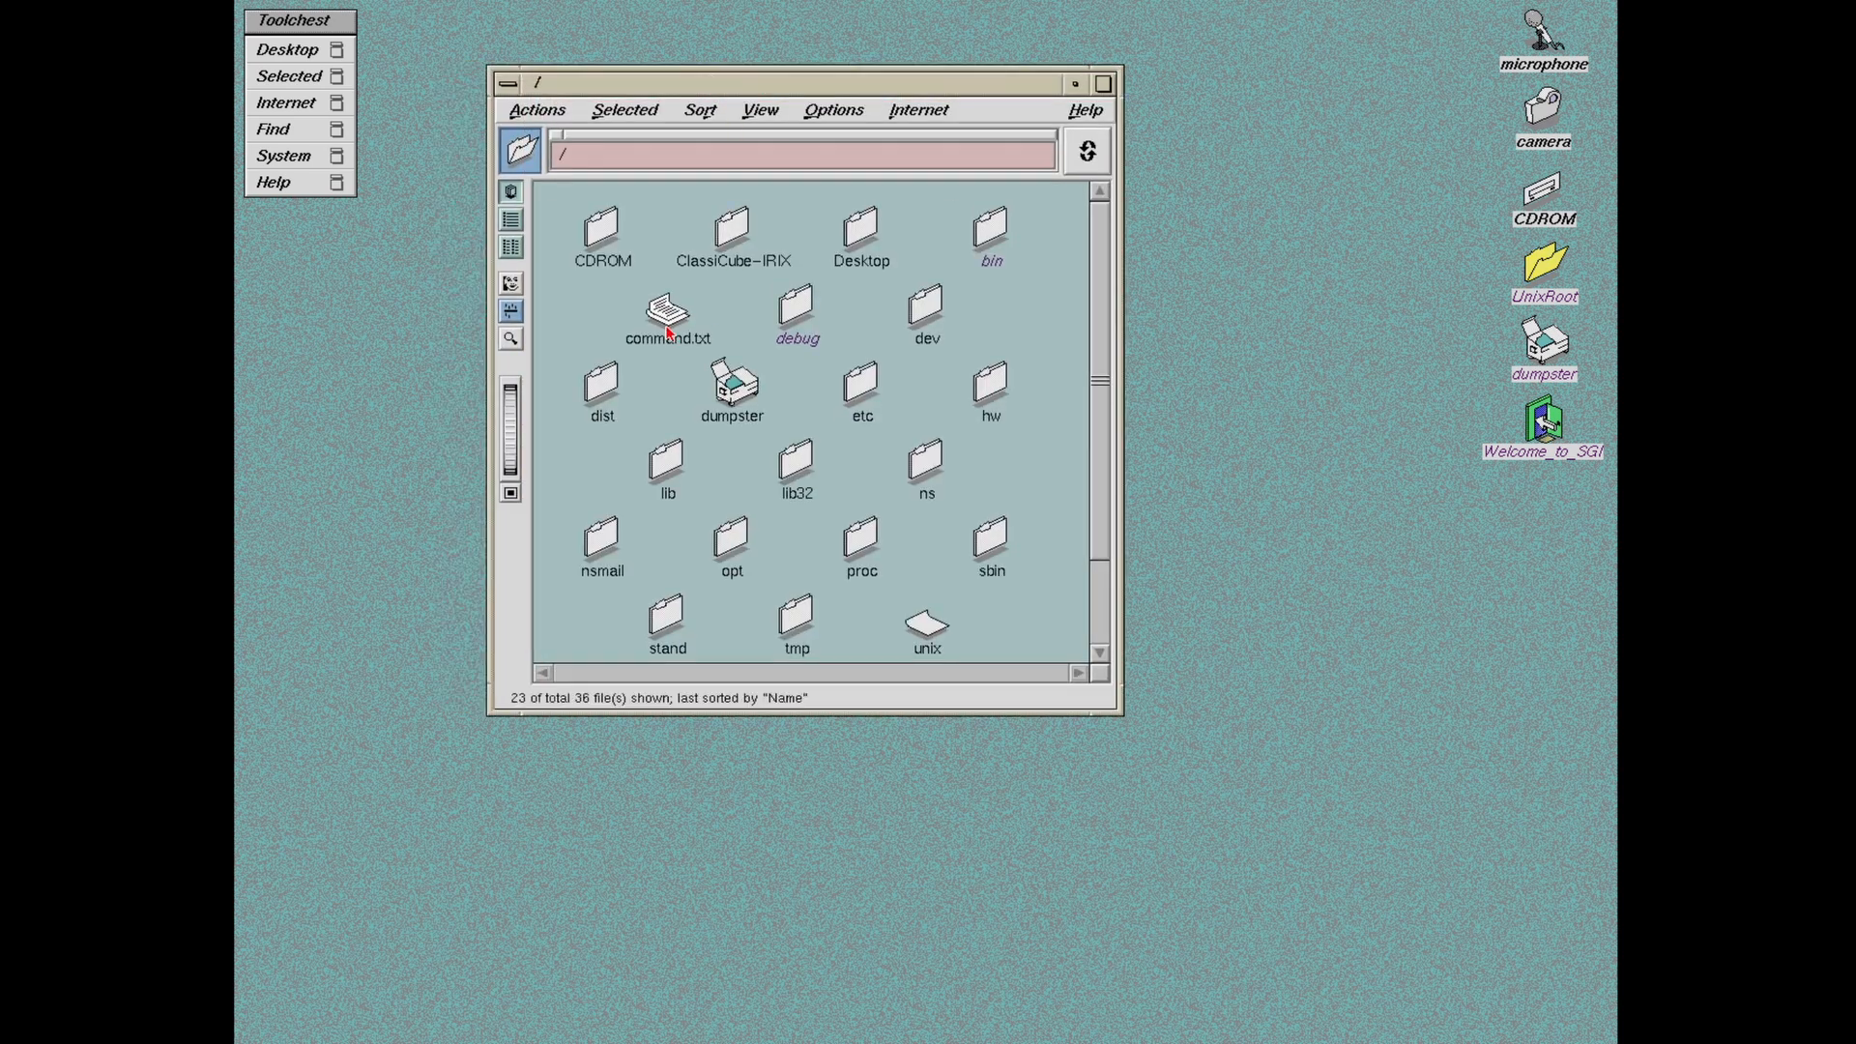
{"action": "left_click_drag", "start_coordinate": [1107, 415], "coordinate": [1099, 476]}
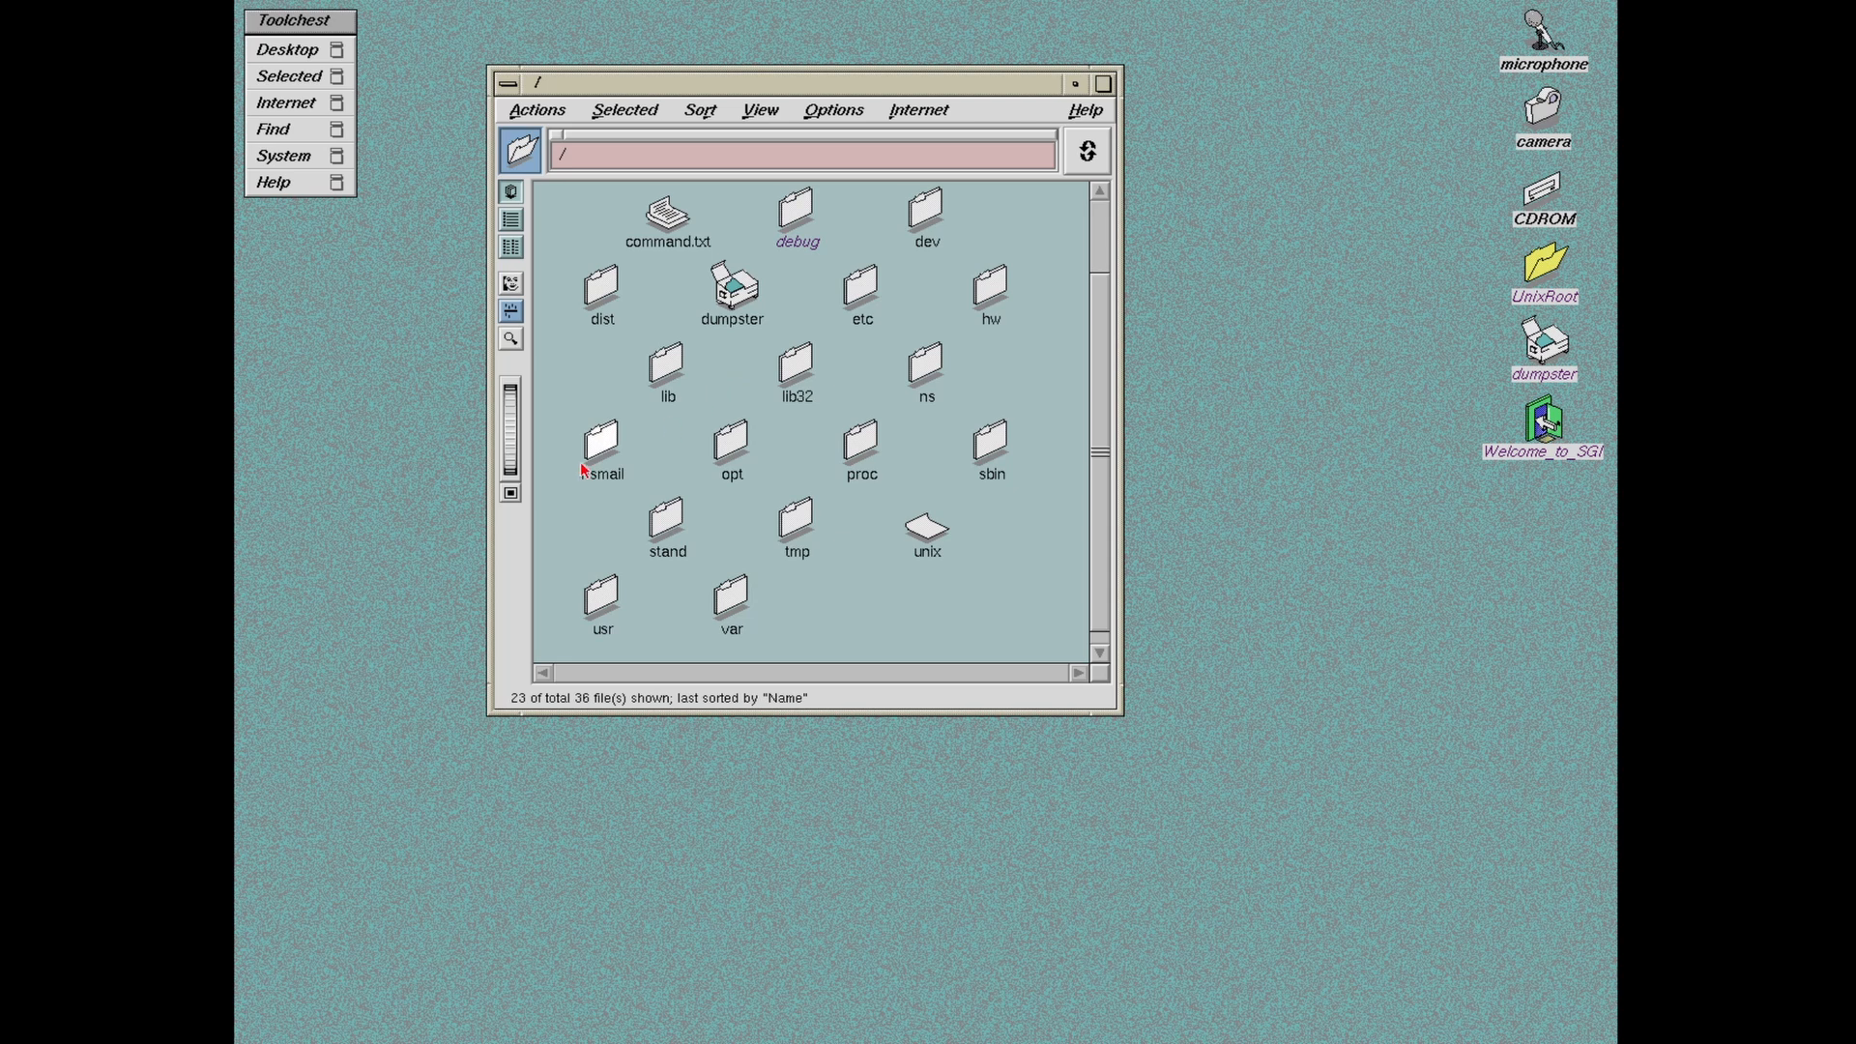
{"action": "left_click", "coordinate": [601, 282]}
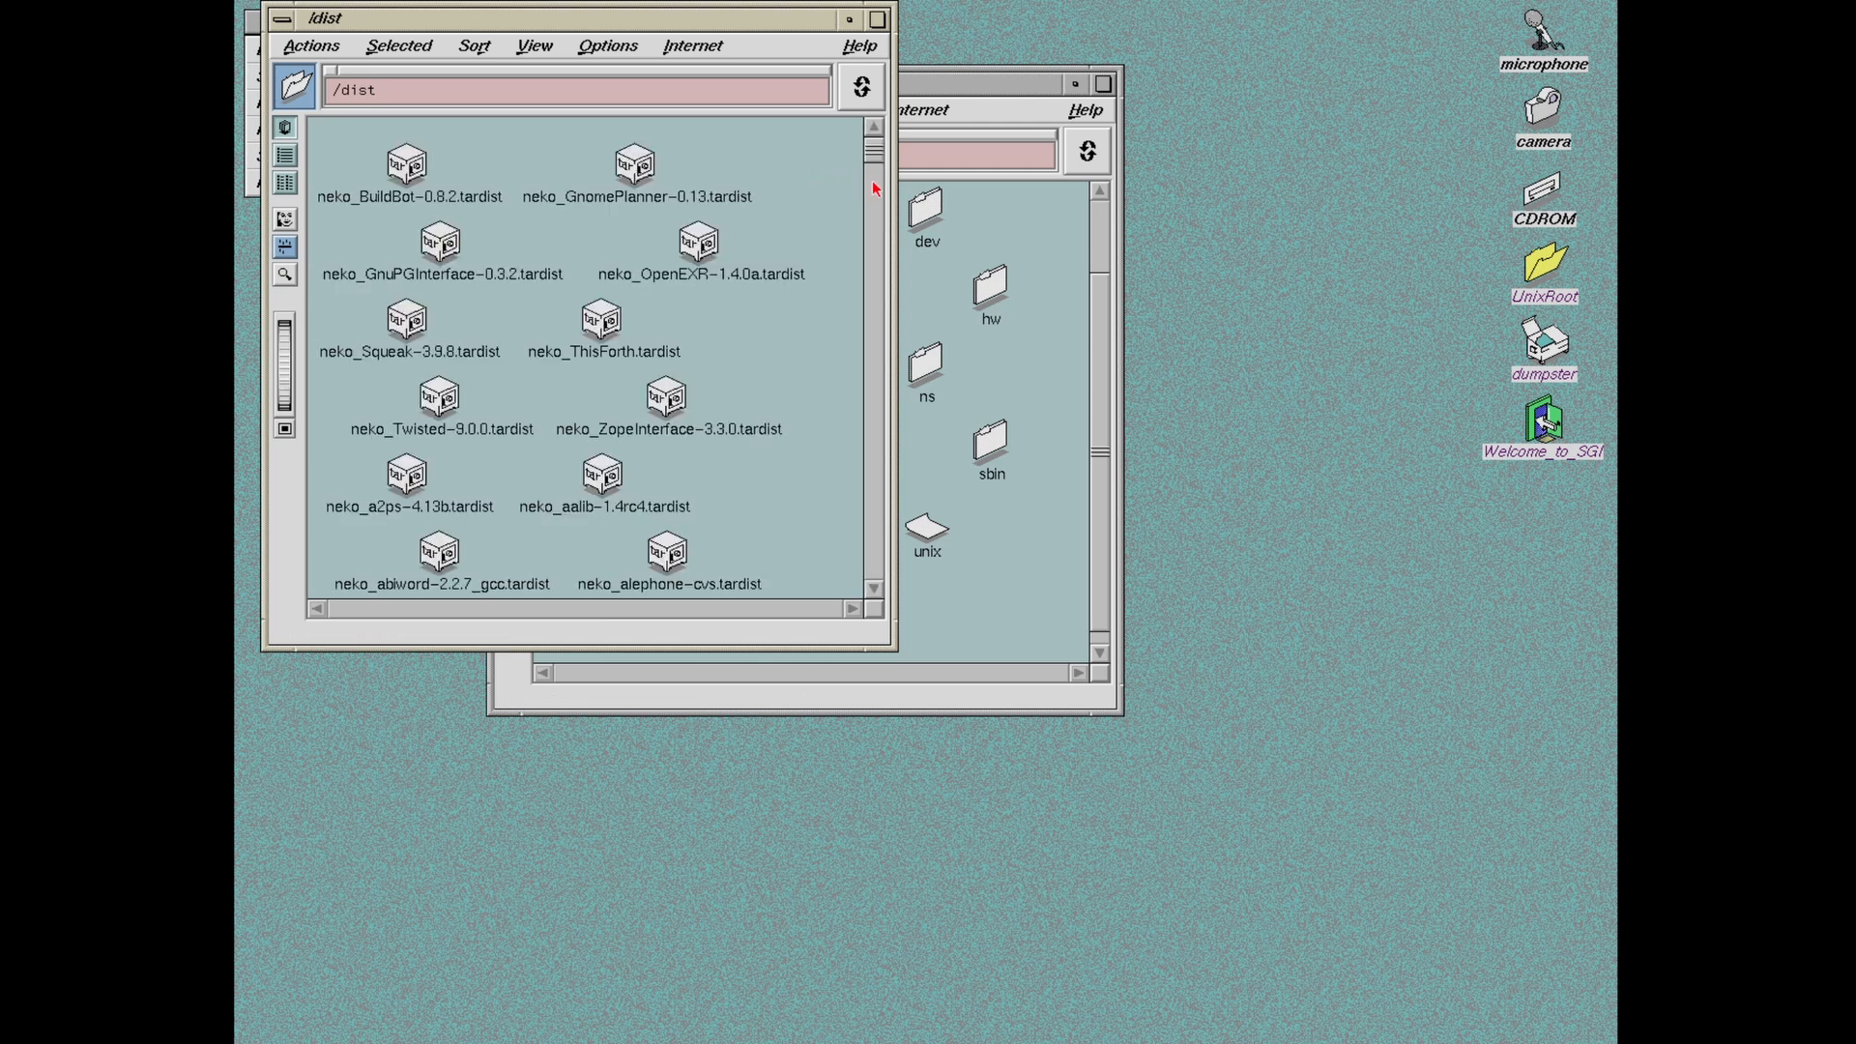
{"action": "left_click_drag", "start_coordinate": [873, 153], "coordinate": [864, 361]}
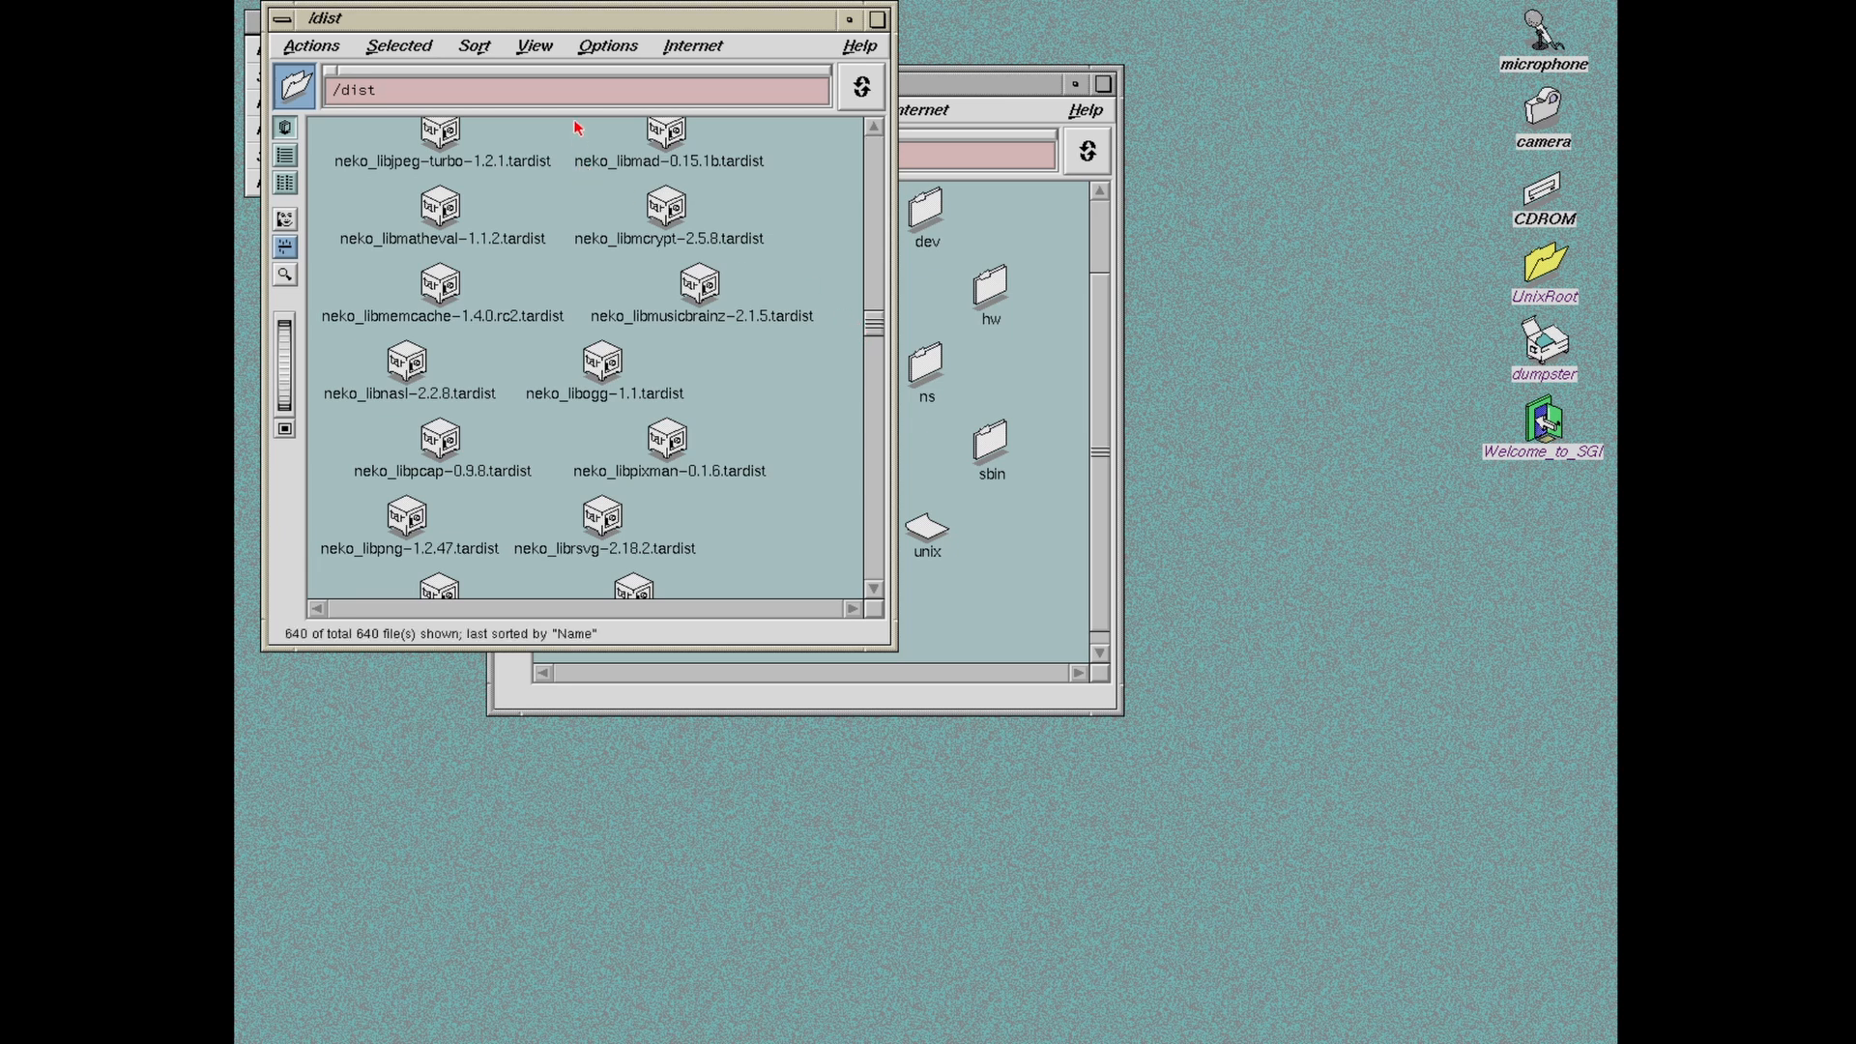
Step: Close the /dist window, keep the root window open, and scroll it back to the top
{"action": "right_click", "coordinate": [517, 26]}
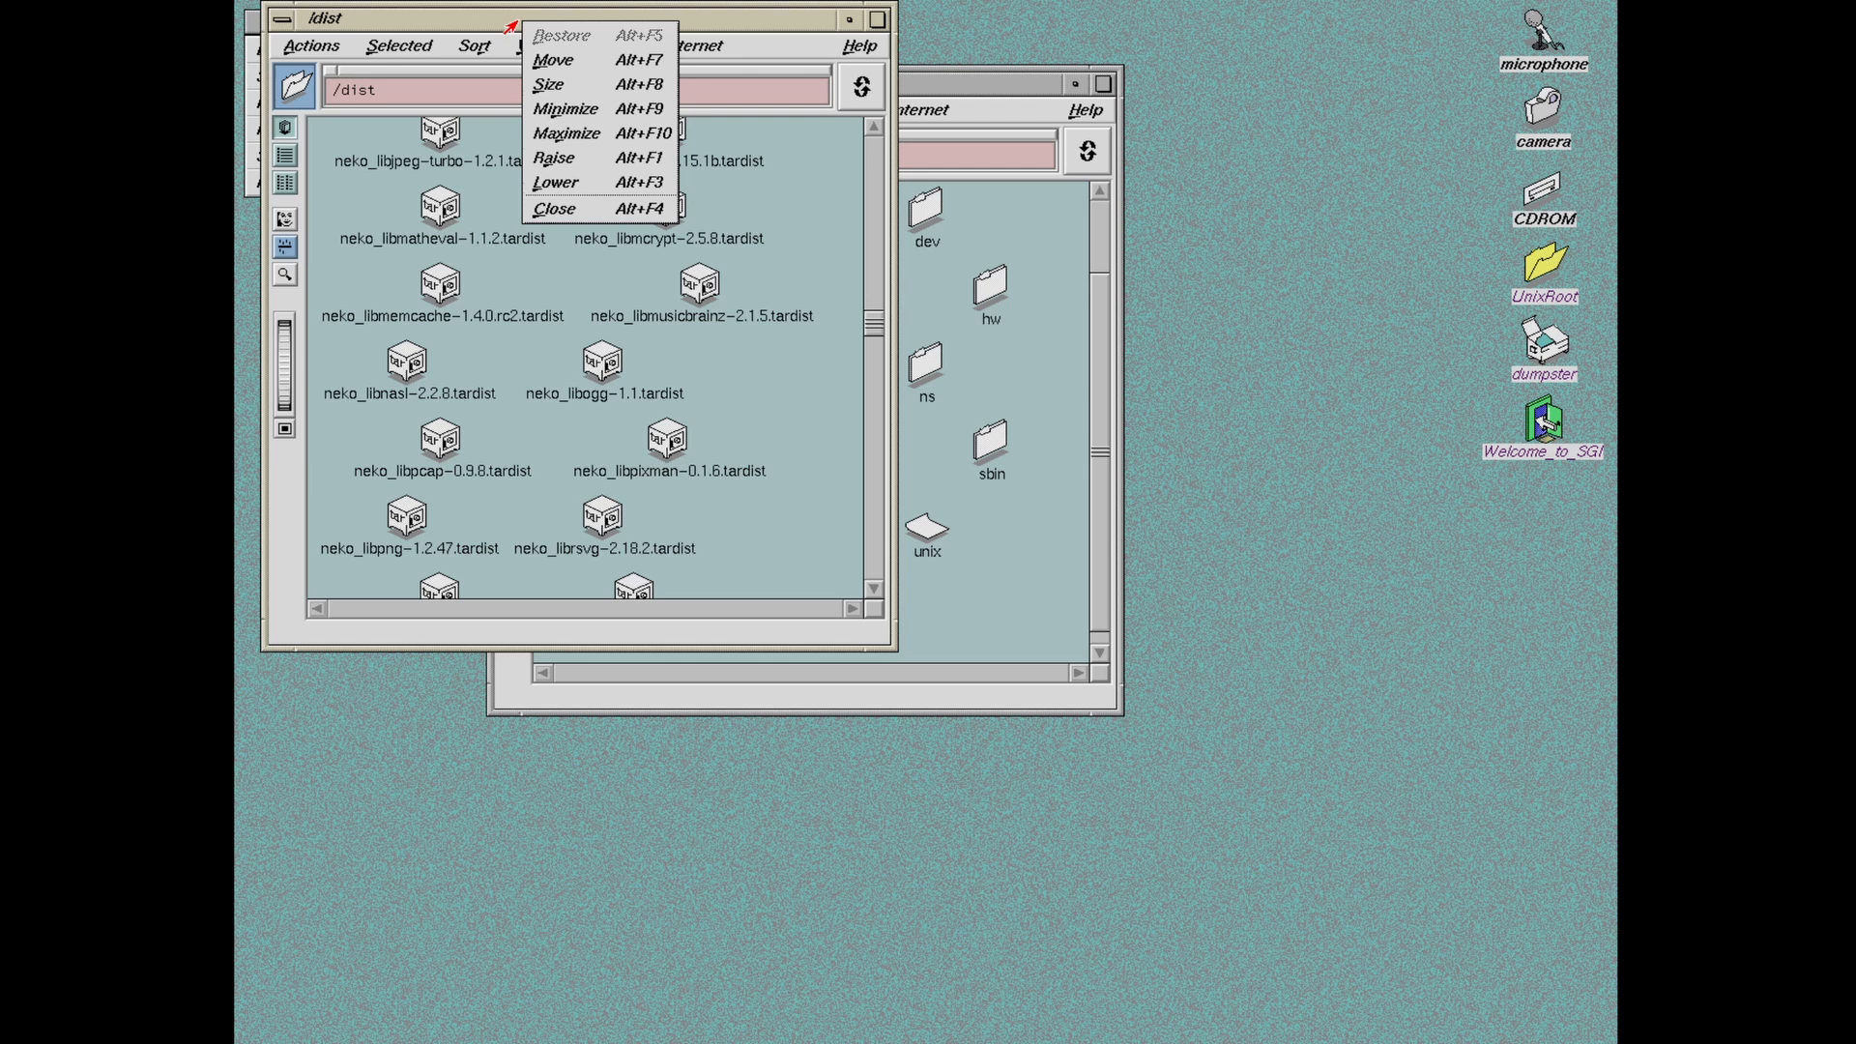
{"action": "left_click", "coordinate": [541, 211]}
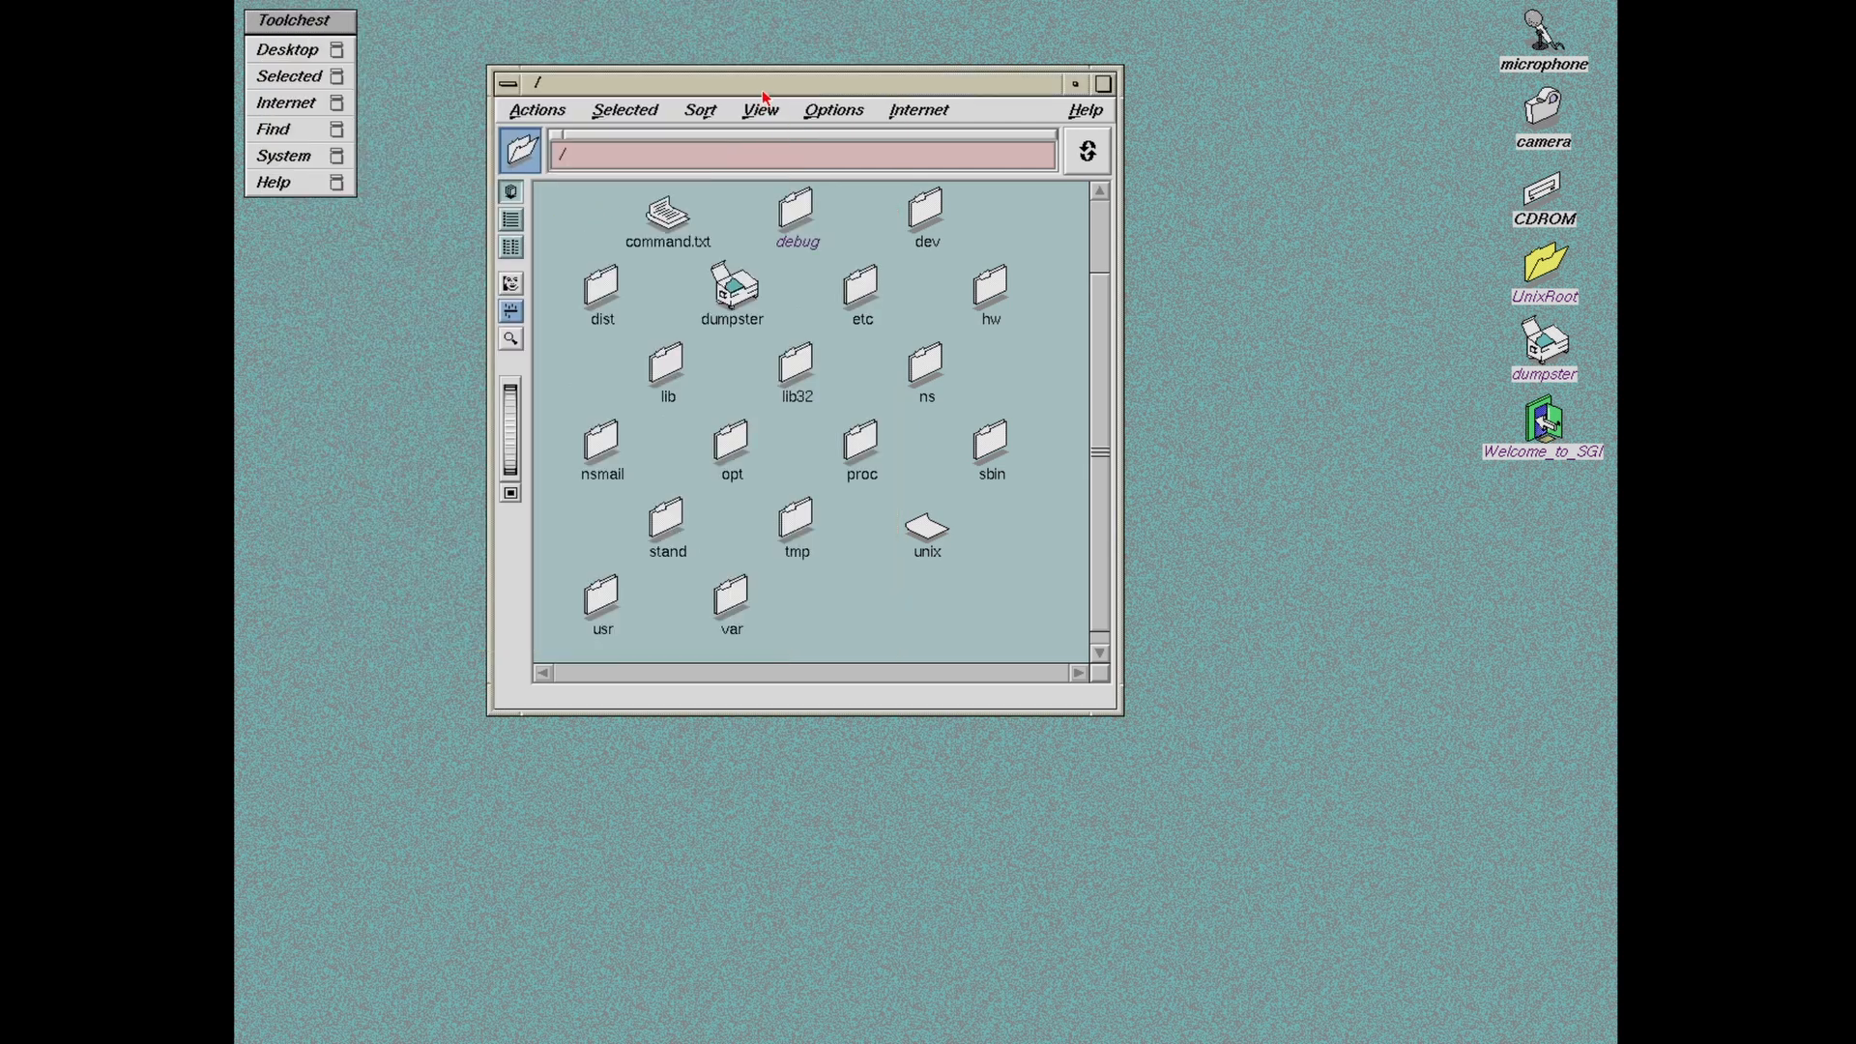
{"action": "right_click", "coordinate": [764, 96]}
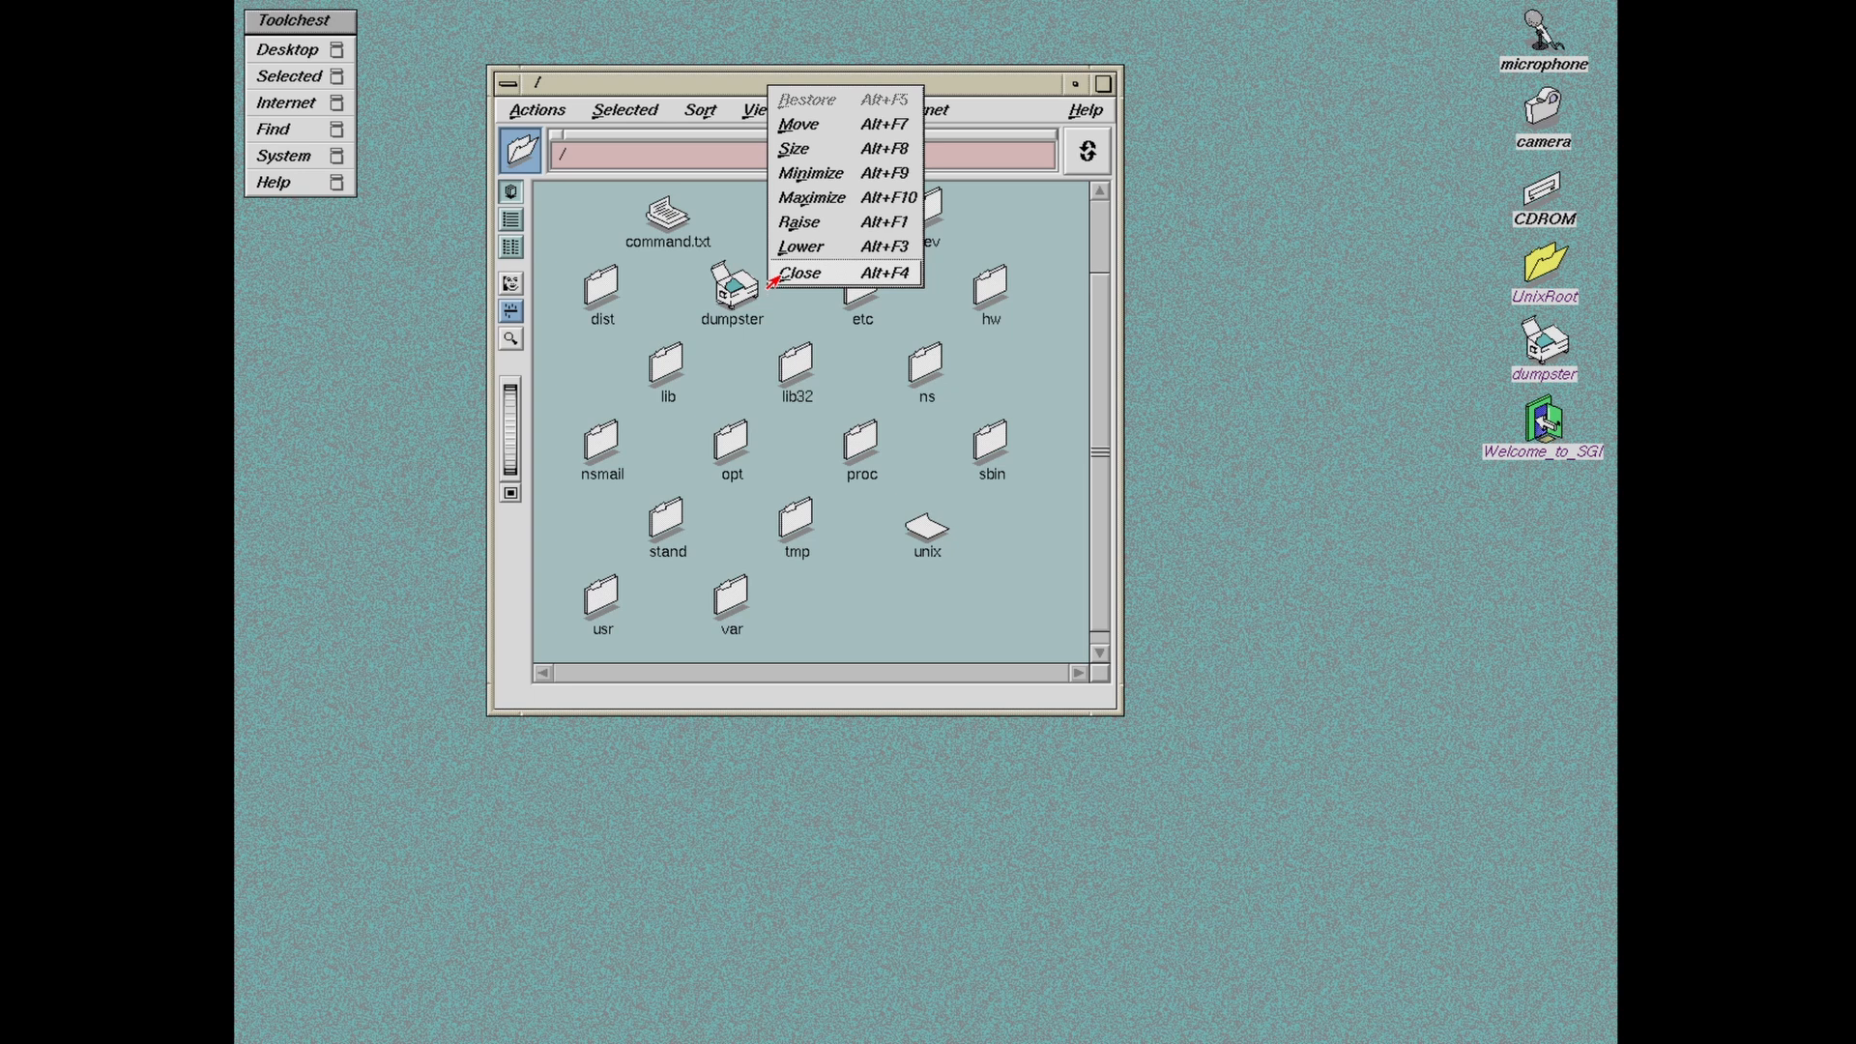
{"action": "left_click", "coordinate": [880, 665]}
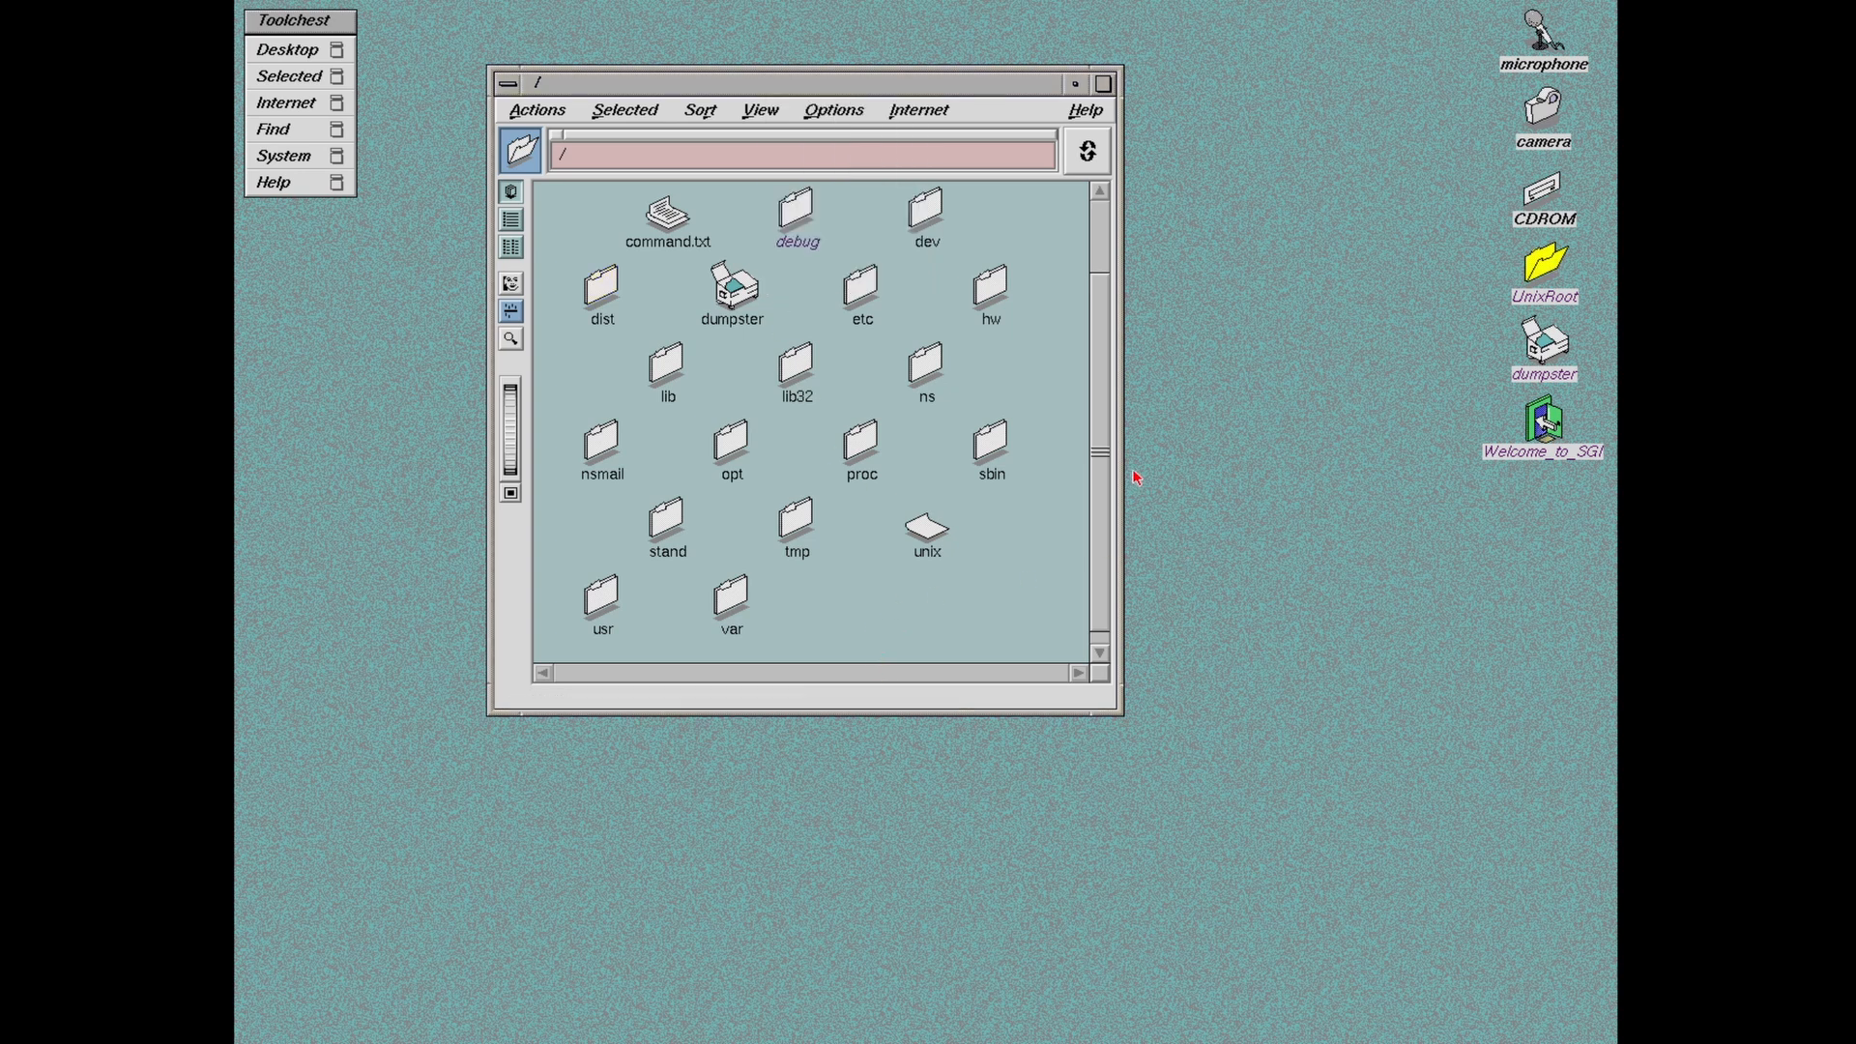
{"action": "left_click_drag", "start_coordinate": [1105, 471], "coordinate": [1108, 354]}
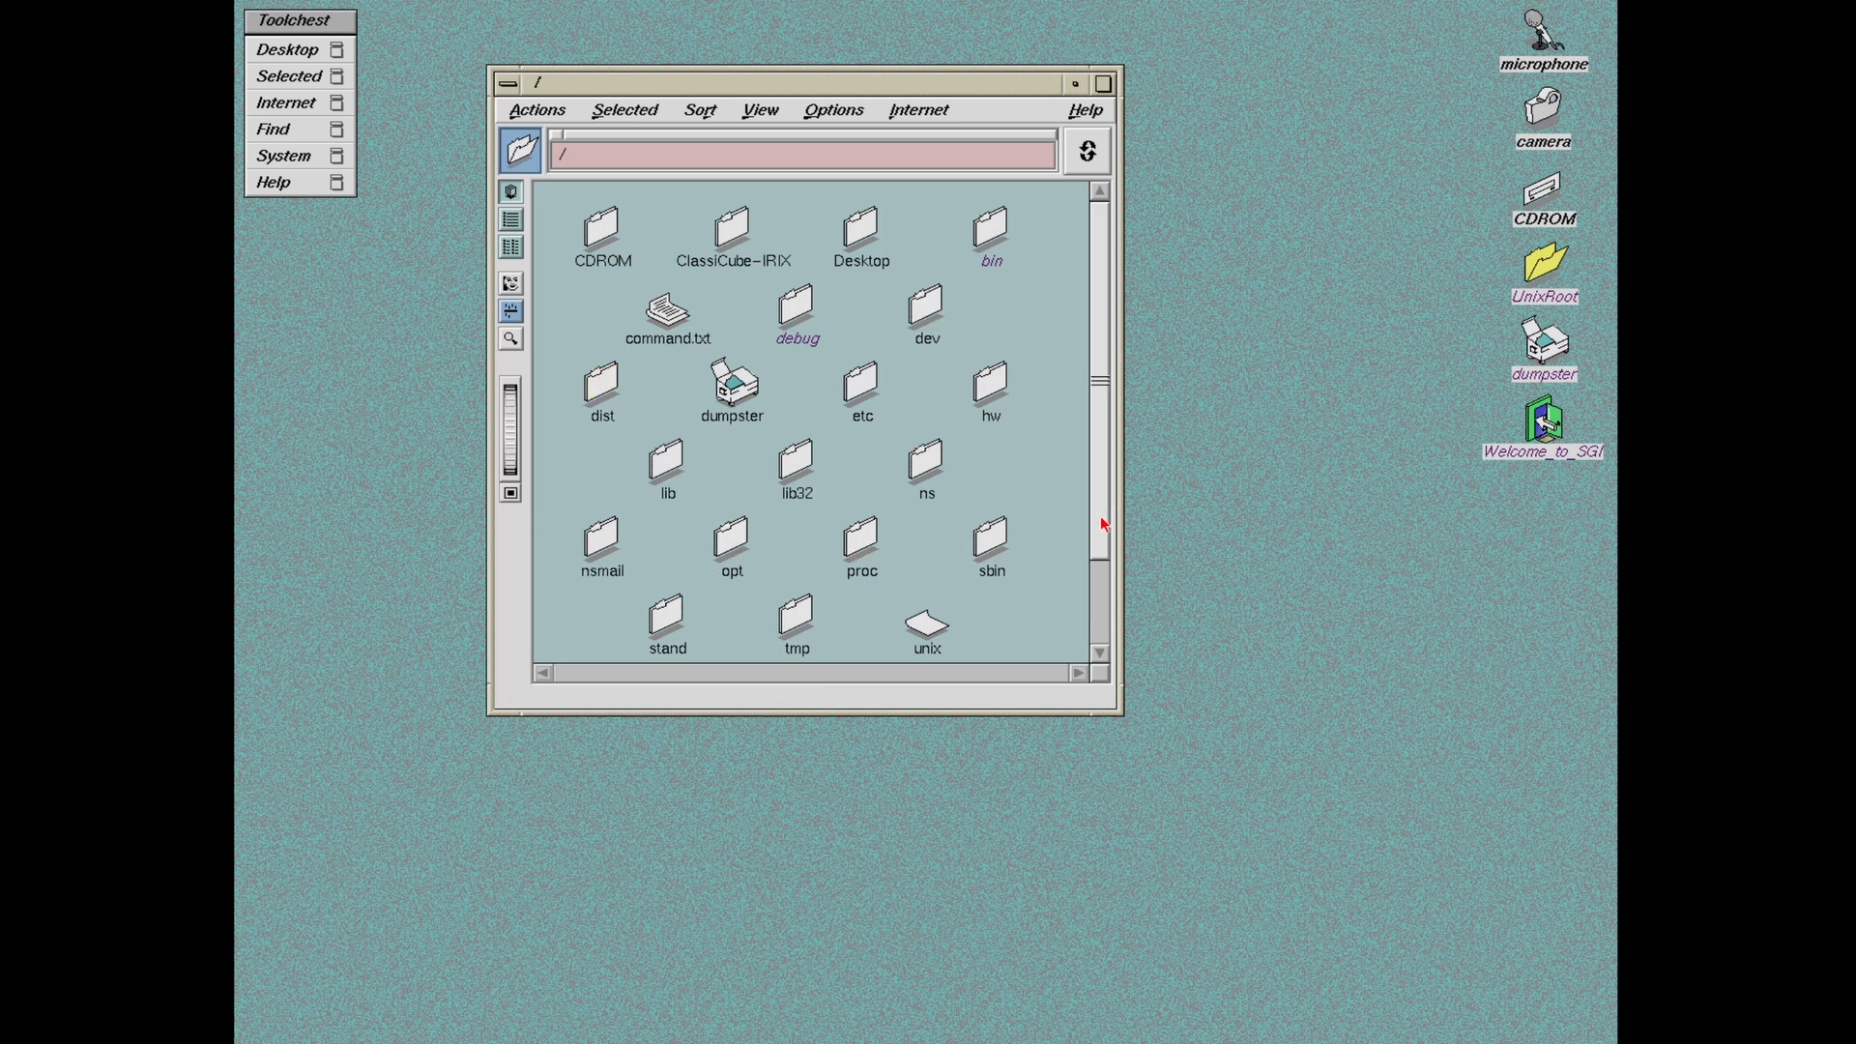
Step: Open the usr folder from the root and position its window
{"action": "left_click_drag", "start_coordinate": [1098, 522], "coordinate": [1104, 609]}
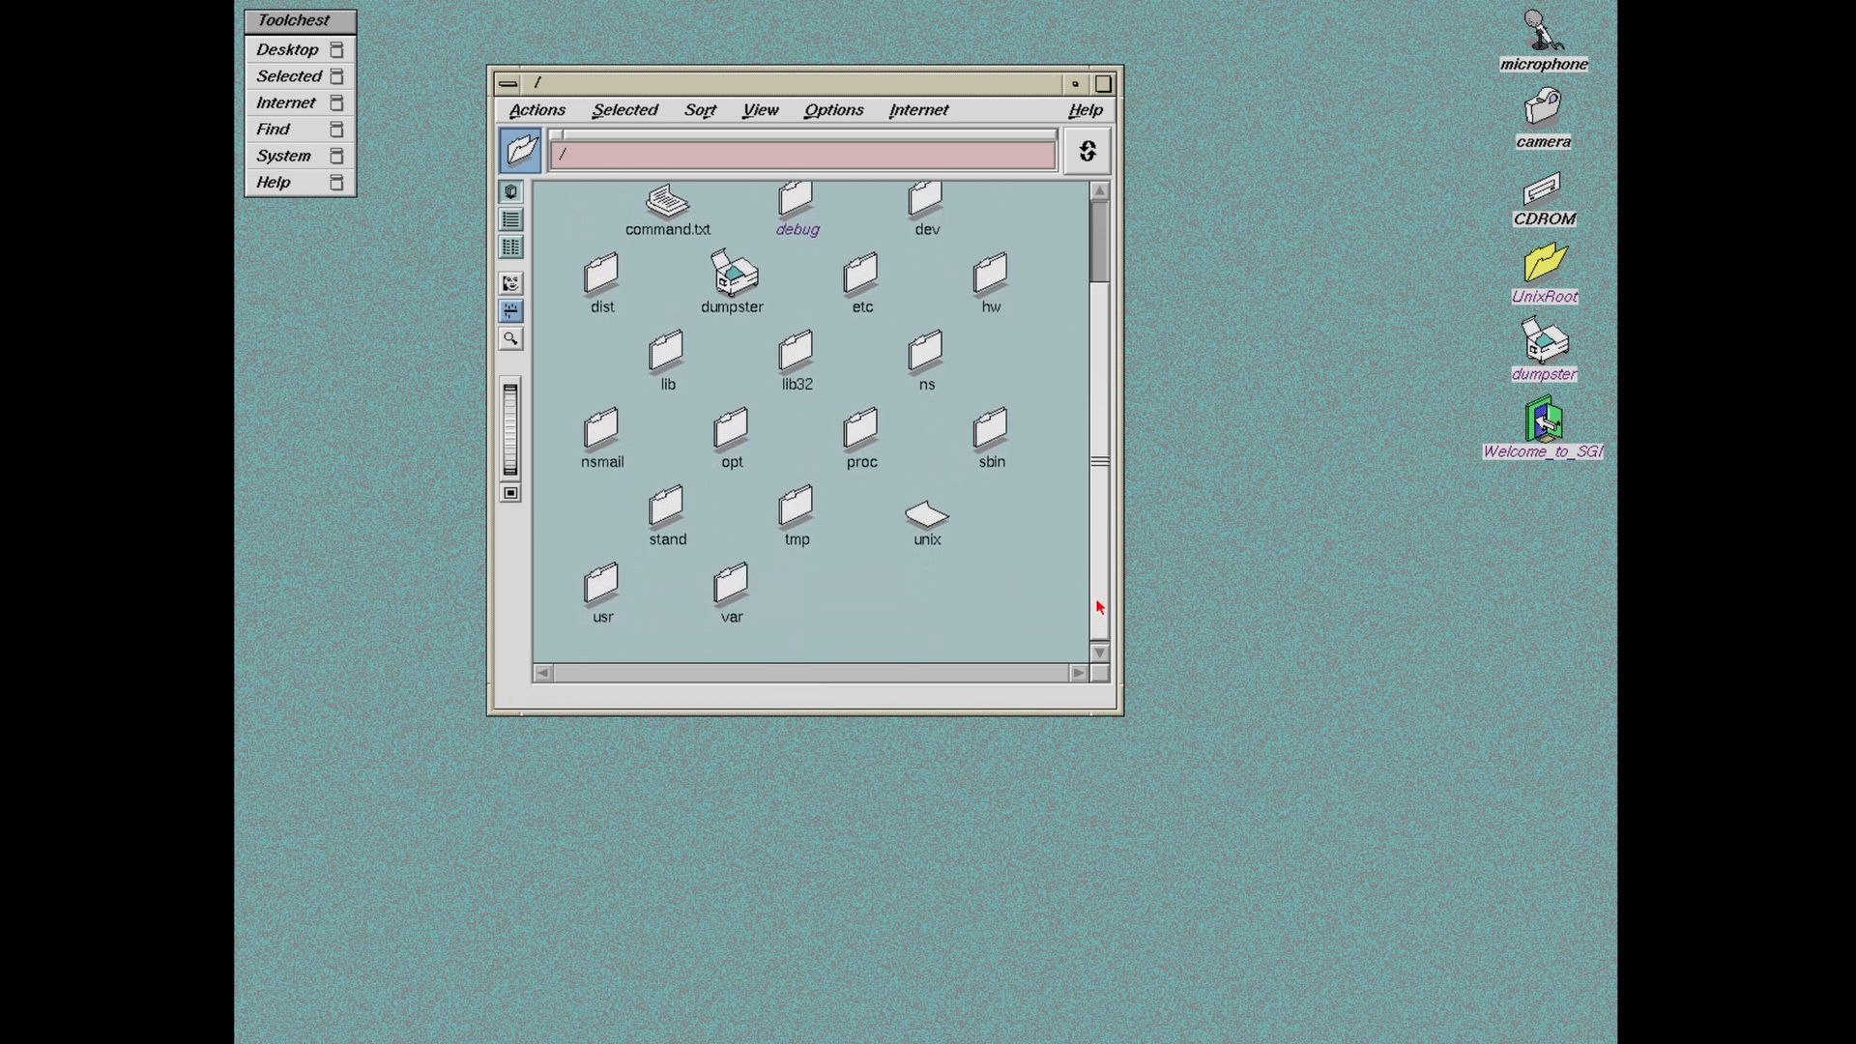
{"action": "double_click", "coordinate": [615, 580]}
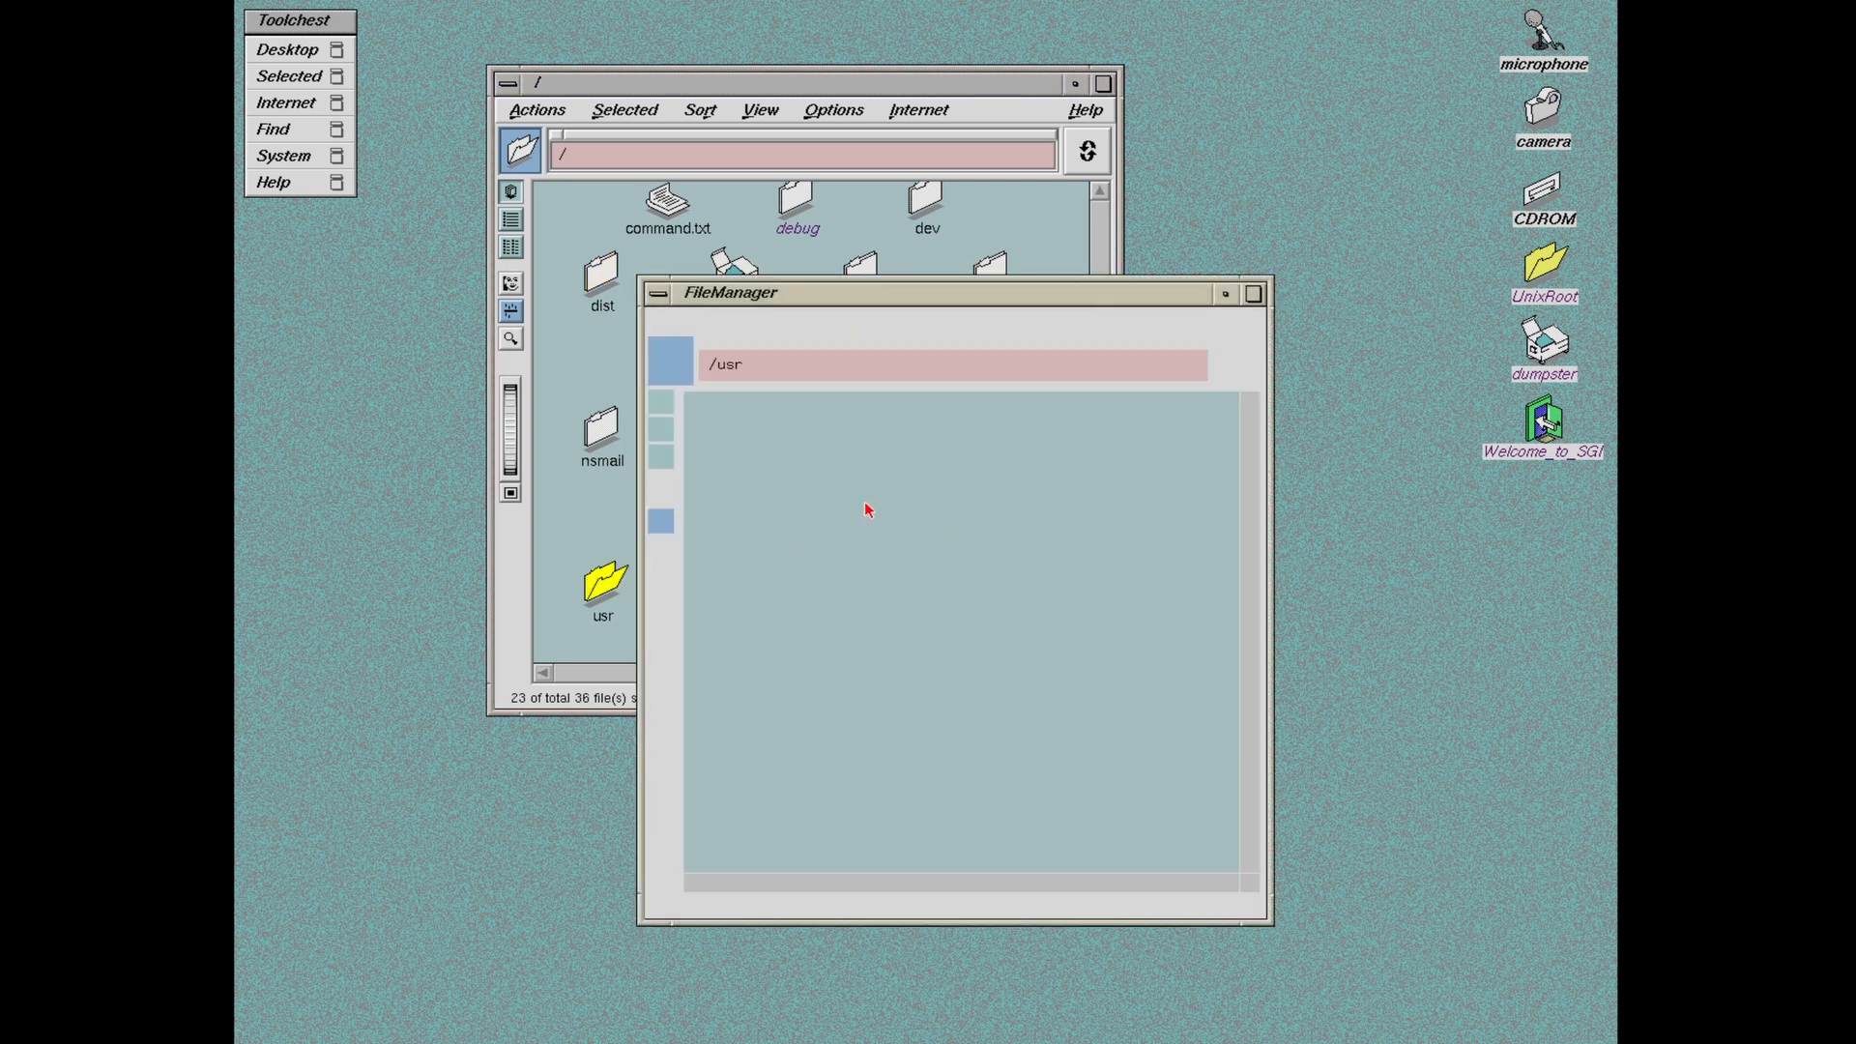
{"action": "left_click_drag", "start_coordinate": [812, 300], "coordinate": [902, 257]}
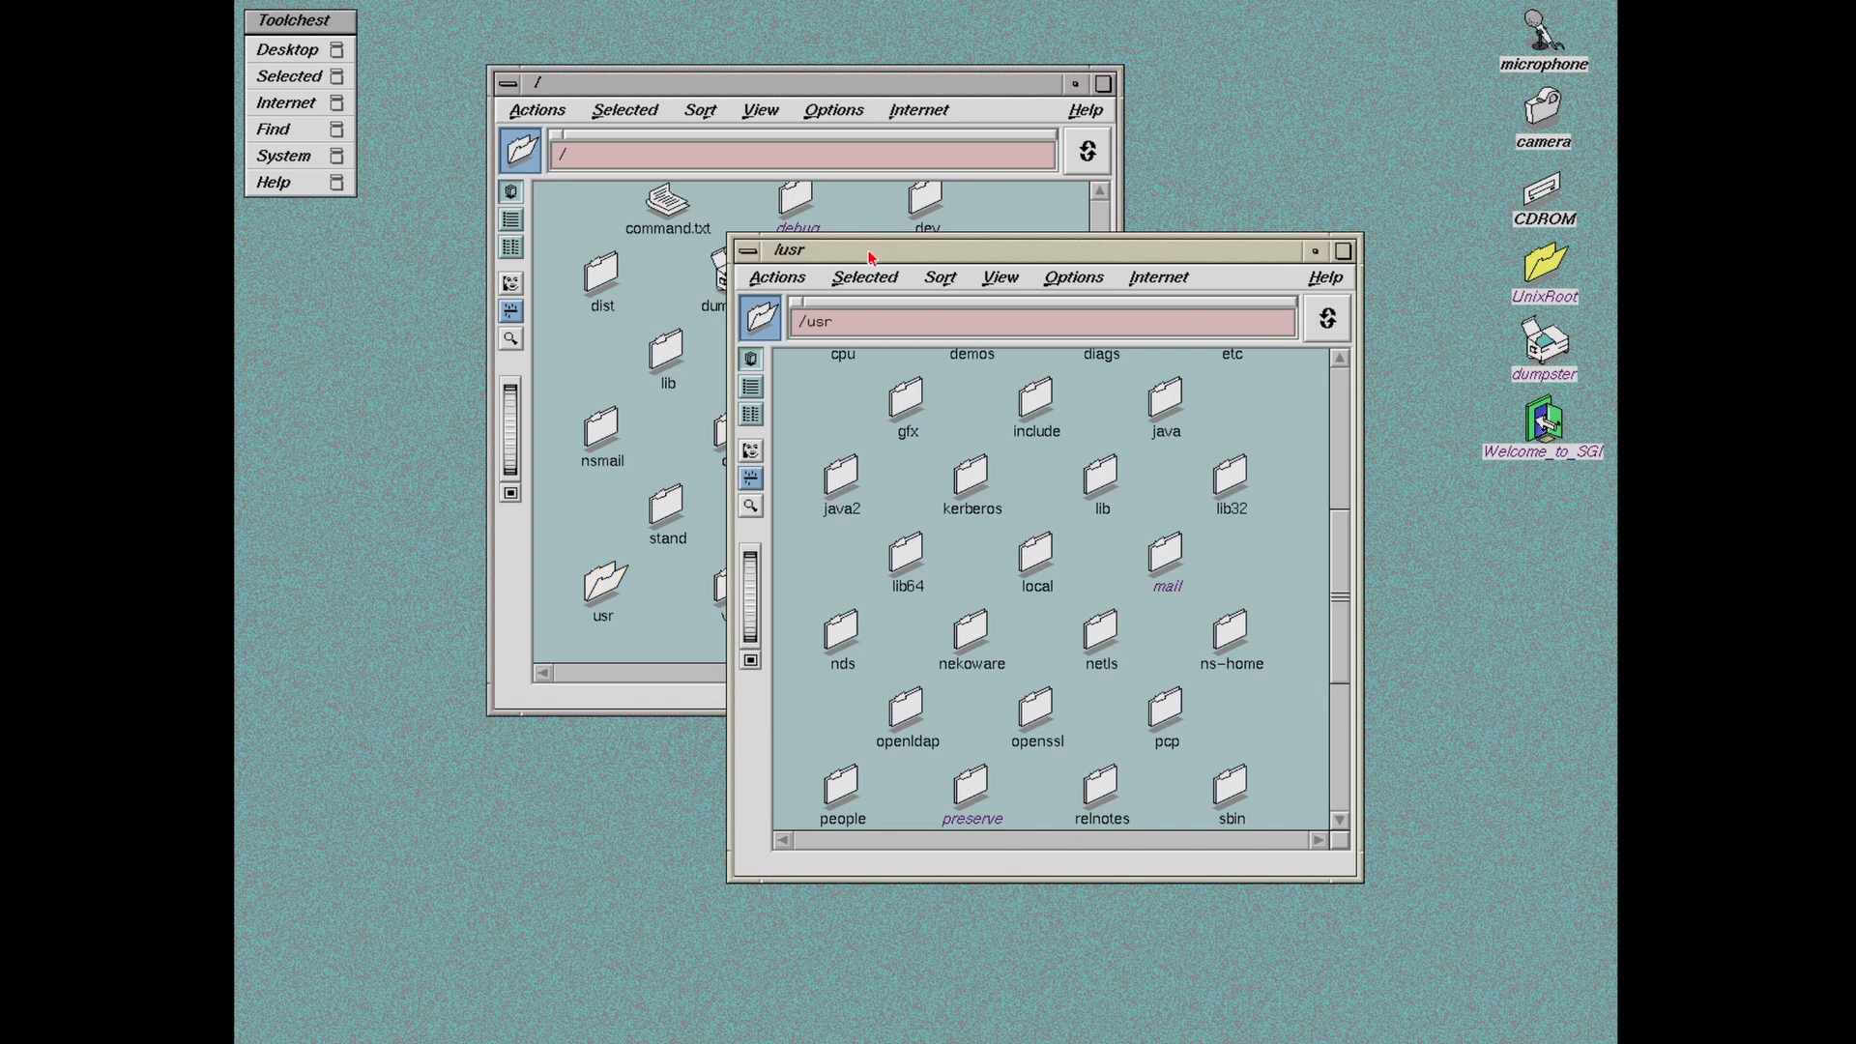
{"action": "left_click_drag", "start_coordinate": [875, 253], "coordinate": [710, 227]}
{"action": "left_click_drag", "start_coordinate": [1176, 569], "coordinate": [1177, 672]}
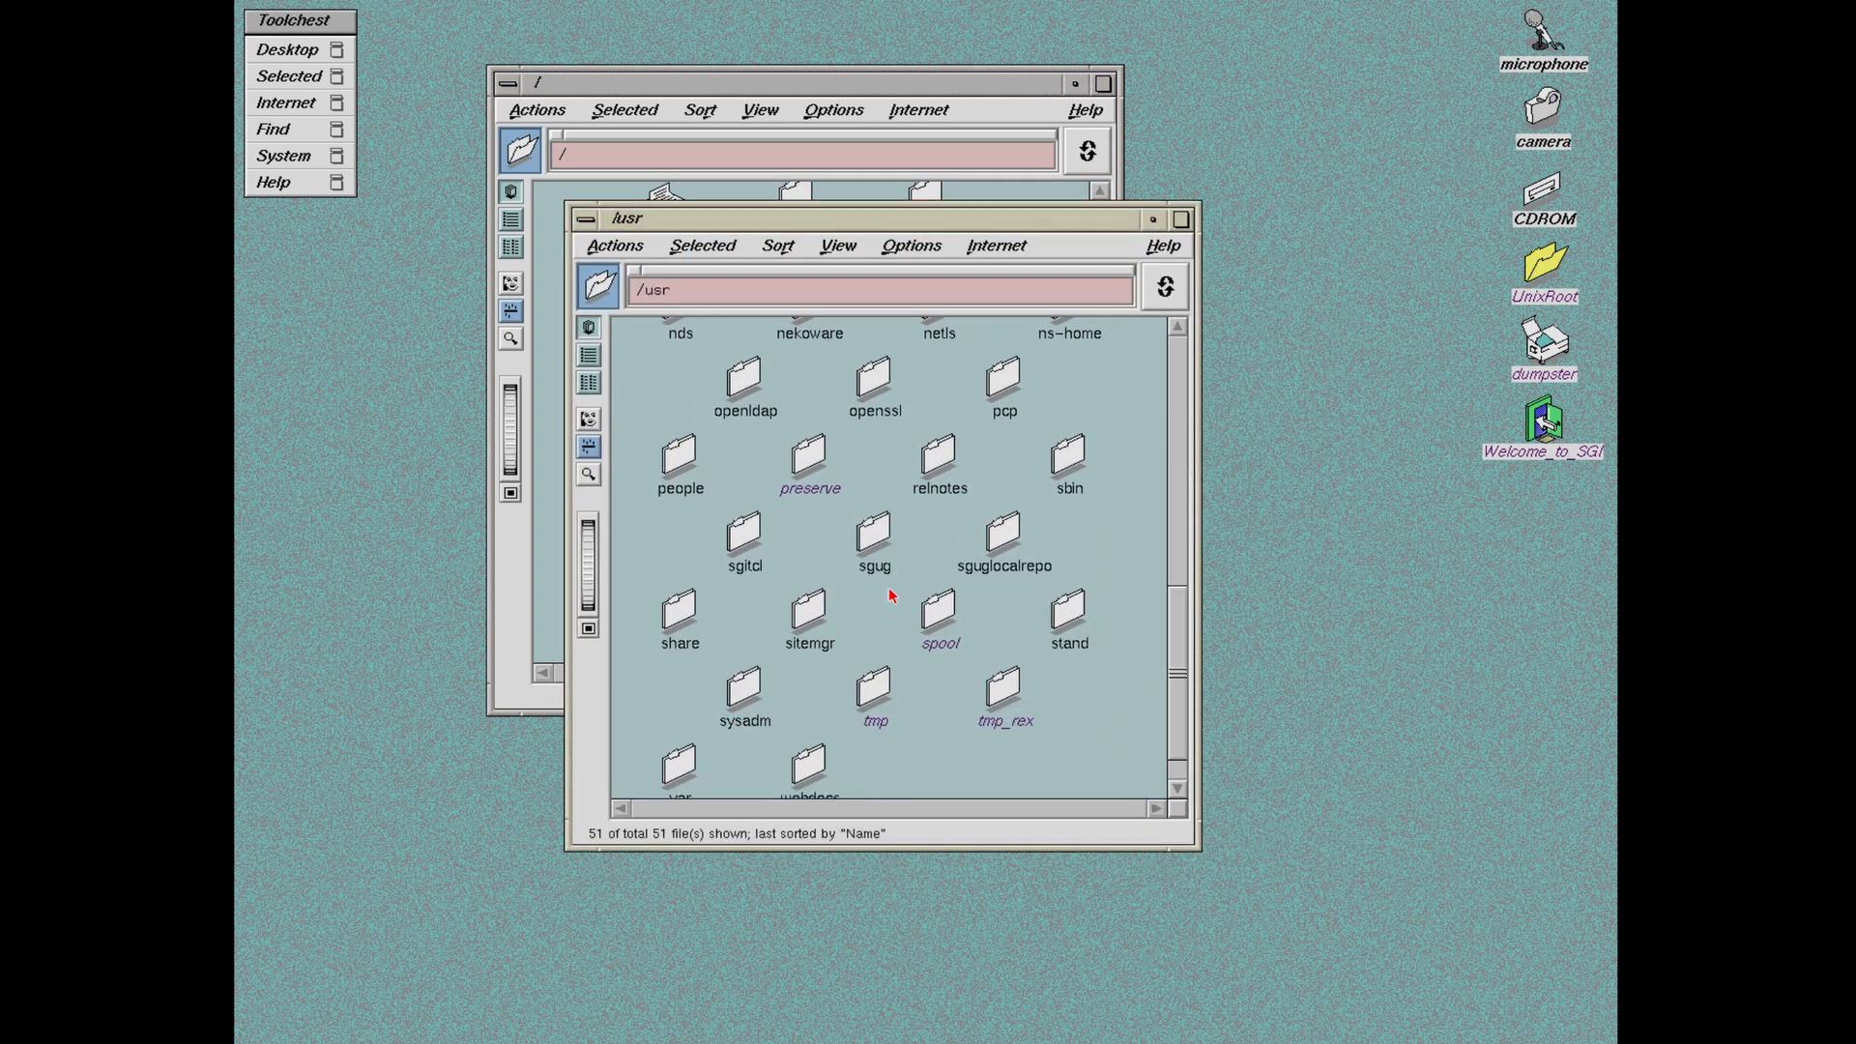
Step: Briefly open and close sgug, then open nekoware inside /usr
{"action": "left_click", "coordinate": [867, 538]}
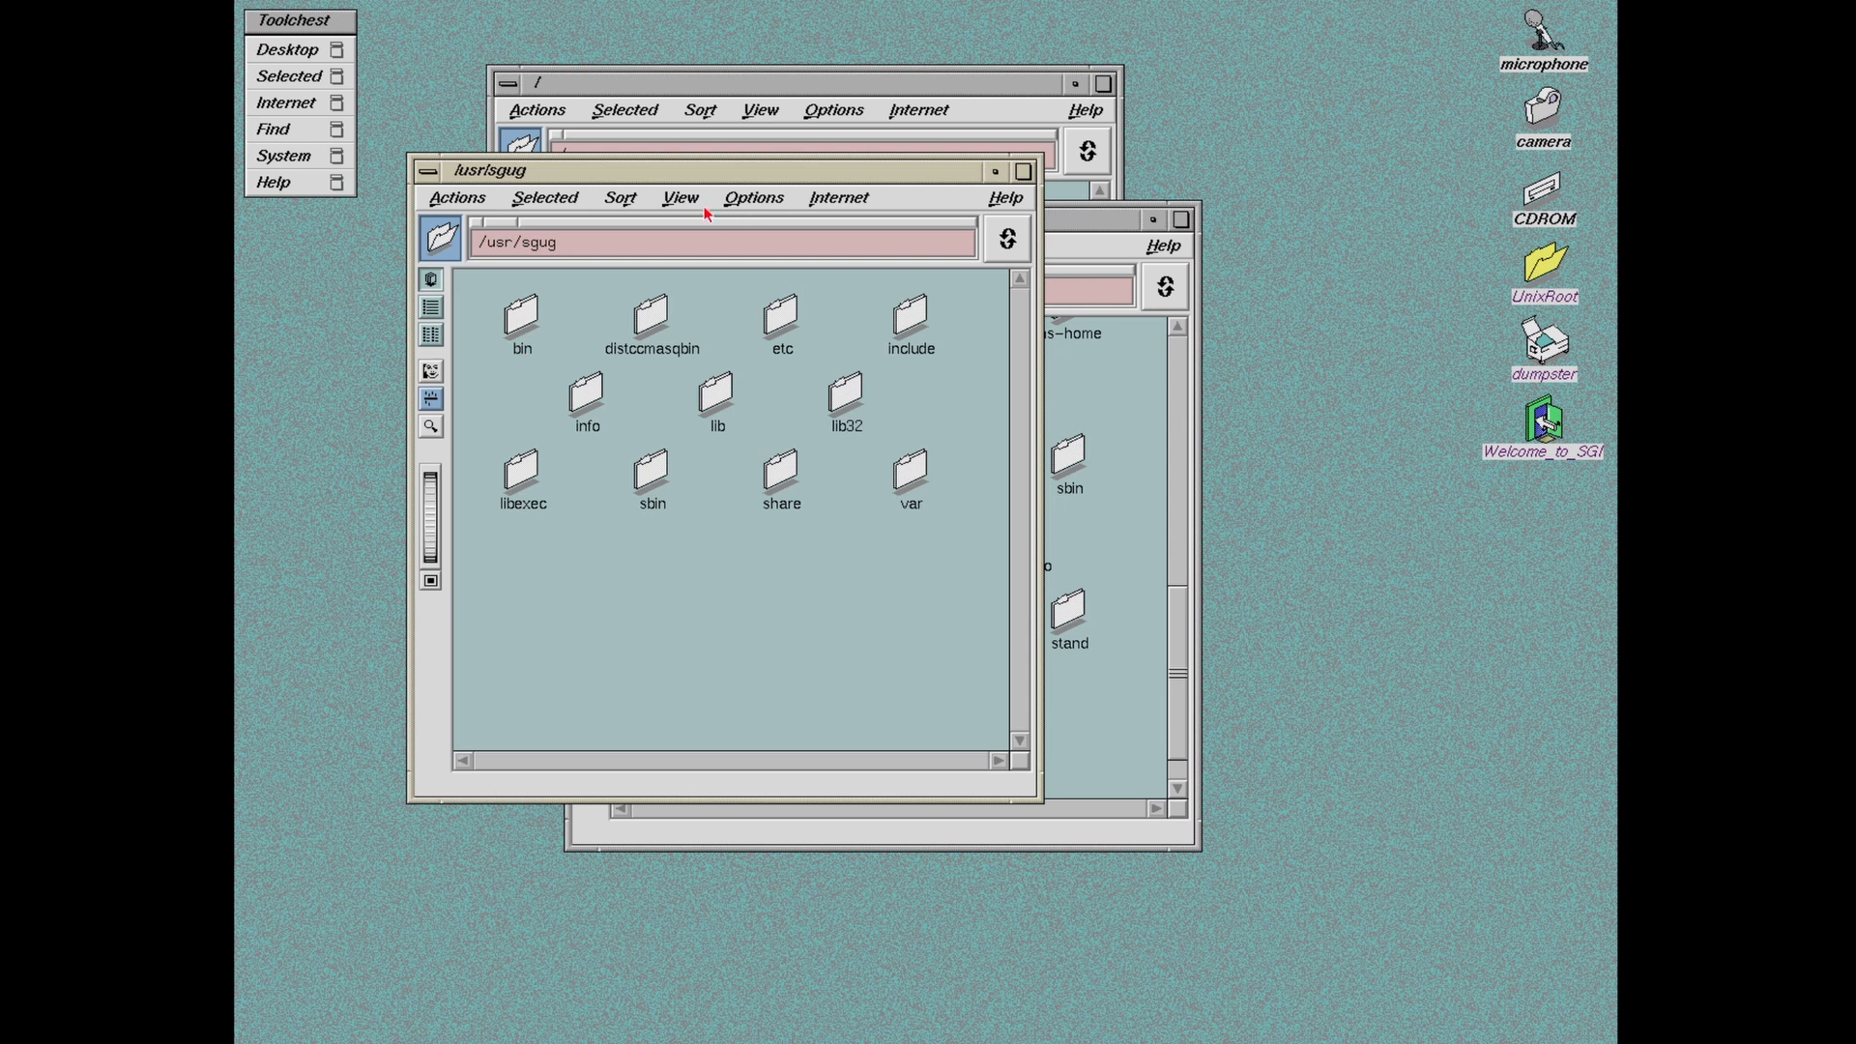
{"action": "right_click", "coordinate": [680, 172]}
{"action": "left_click", "coordinate": [735, 364]}
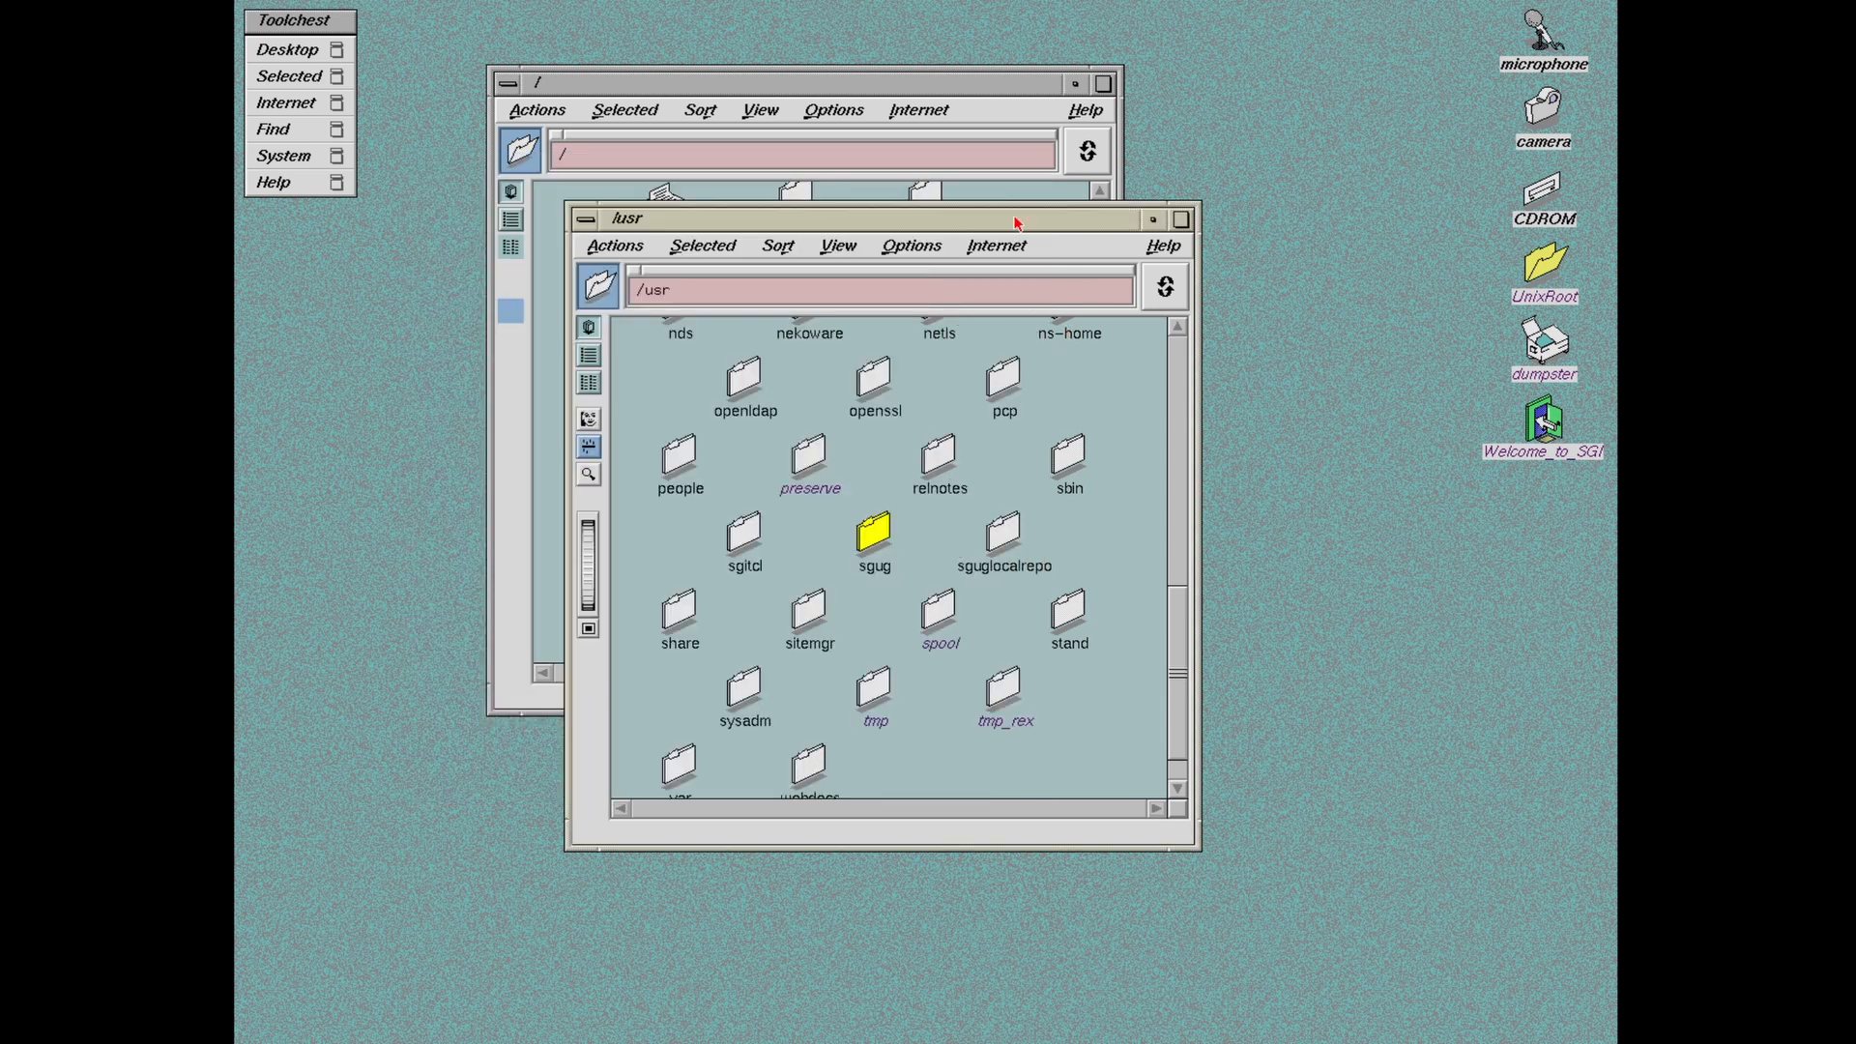
{"action": "right_click", "coordinate": [999, 225]}
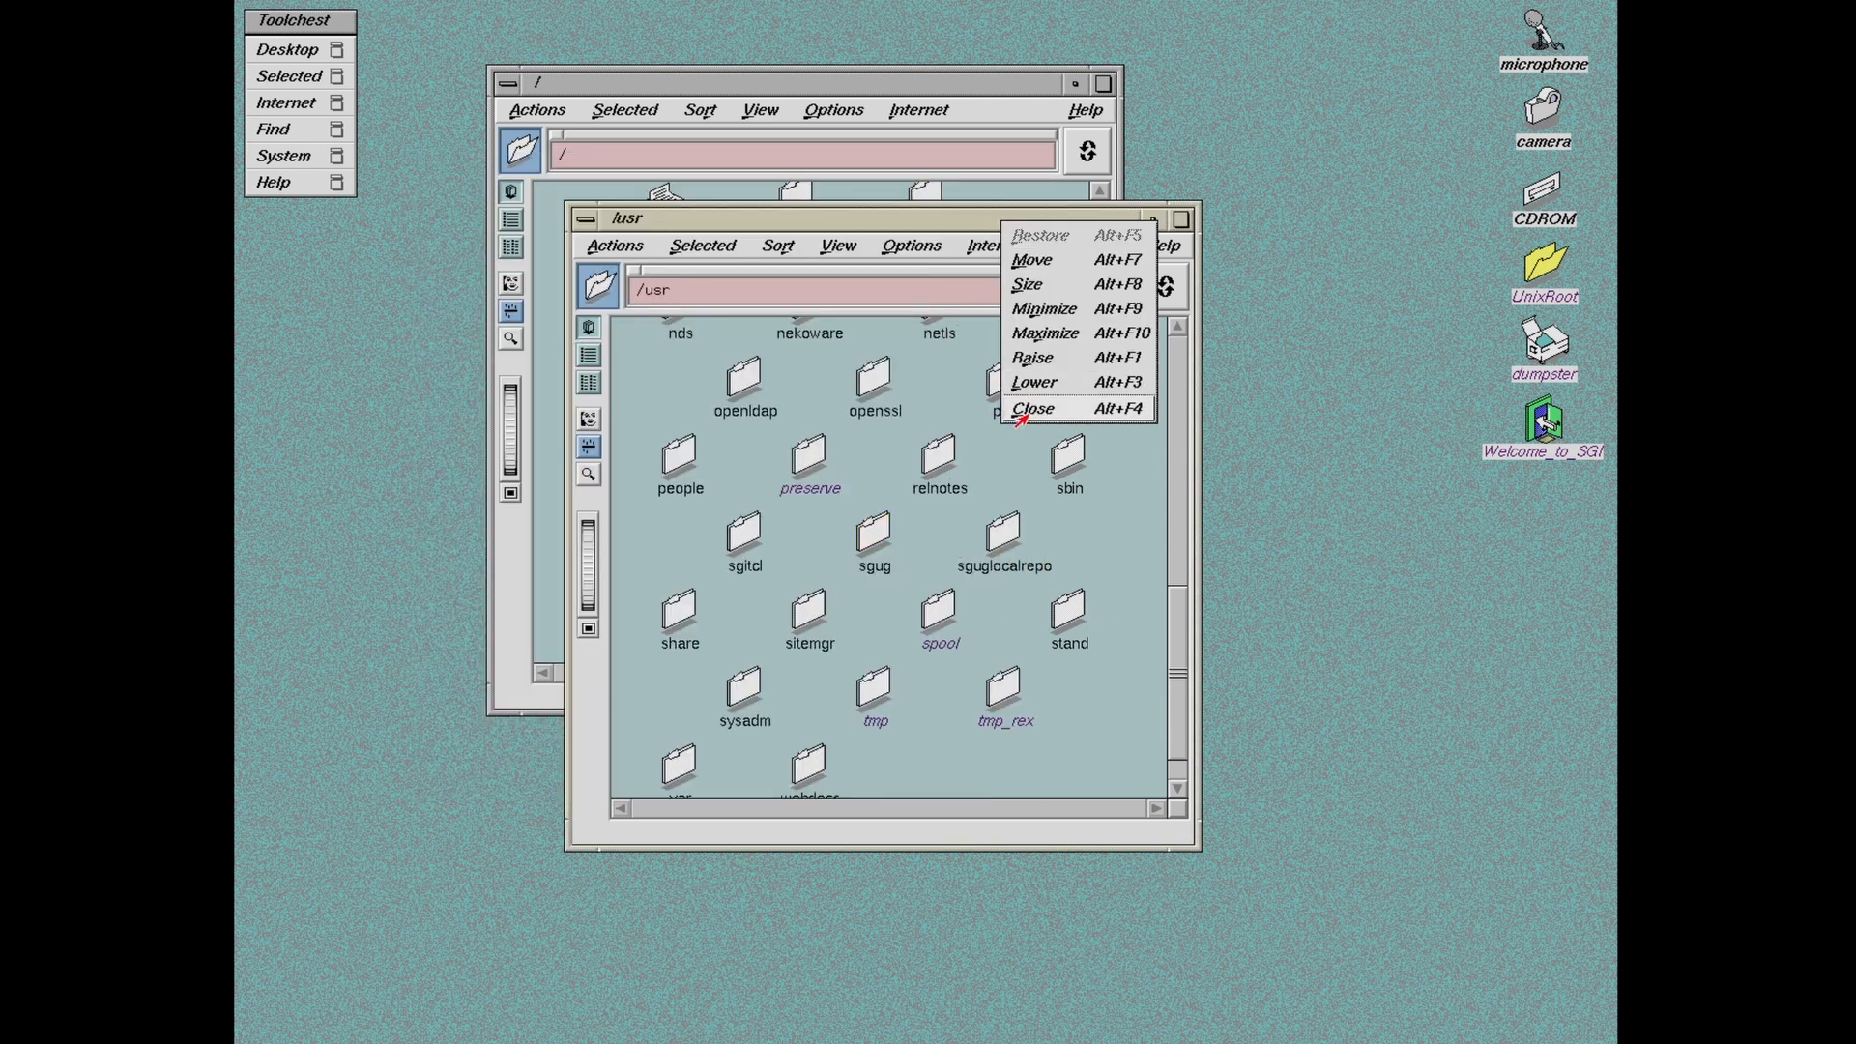
{"action": "left_click", "coordinate": [1090, 558]}
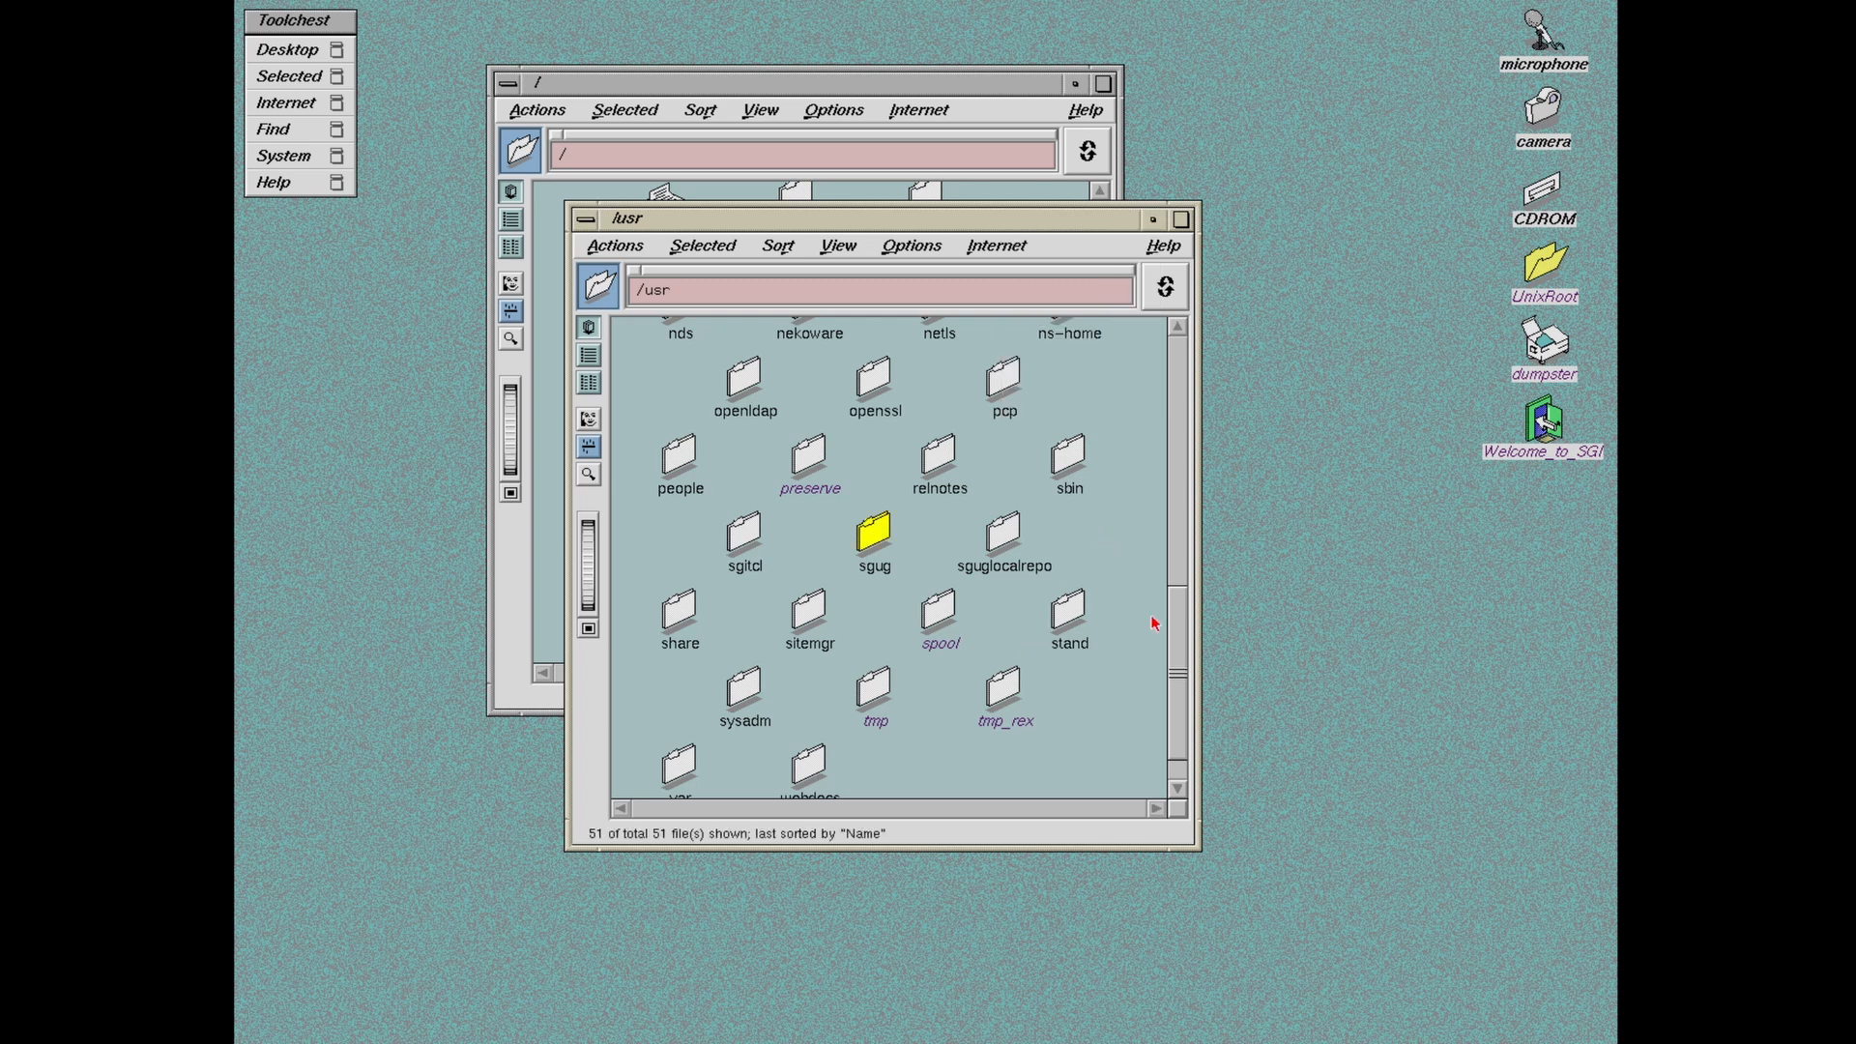
{"action": "scroll", "coordinate": [1172, 589], "scroll_direction": "up", "scroll_amount": 3}
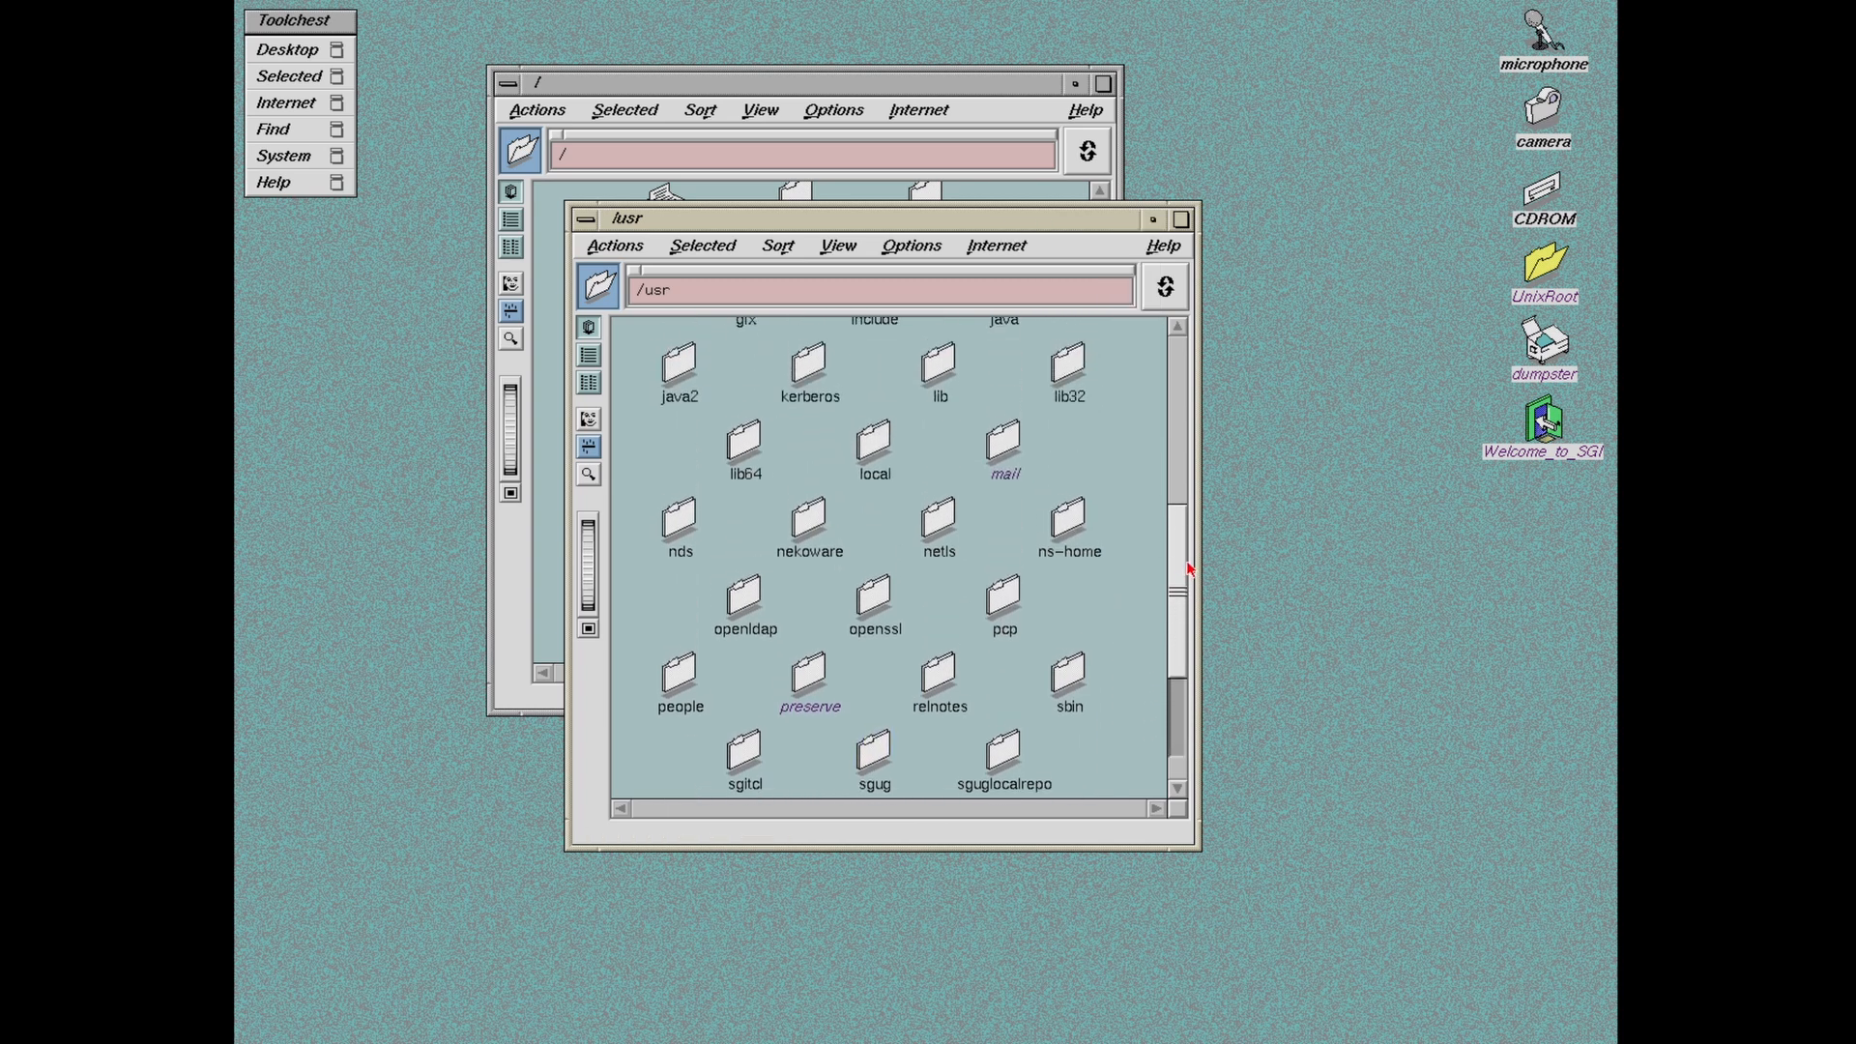
{"action": "left_click", "coordinate": [821, 549]}
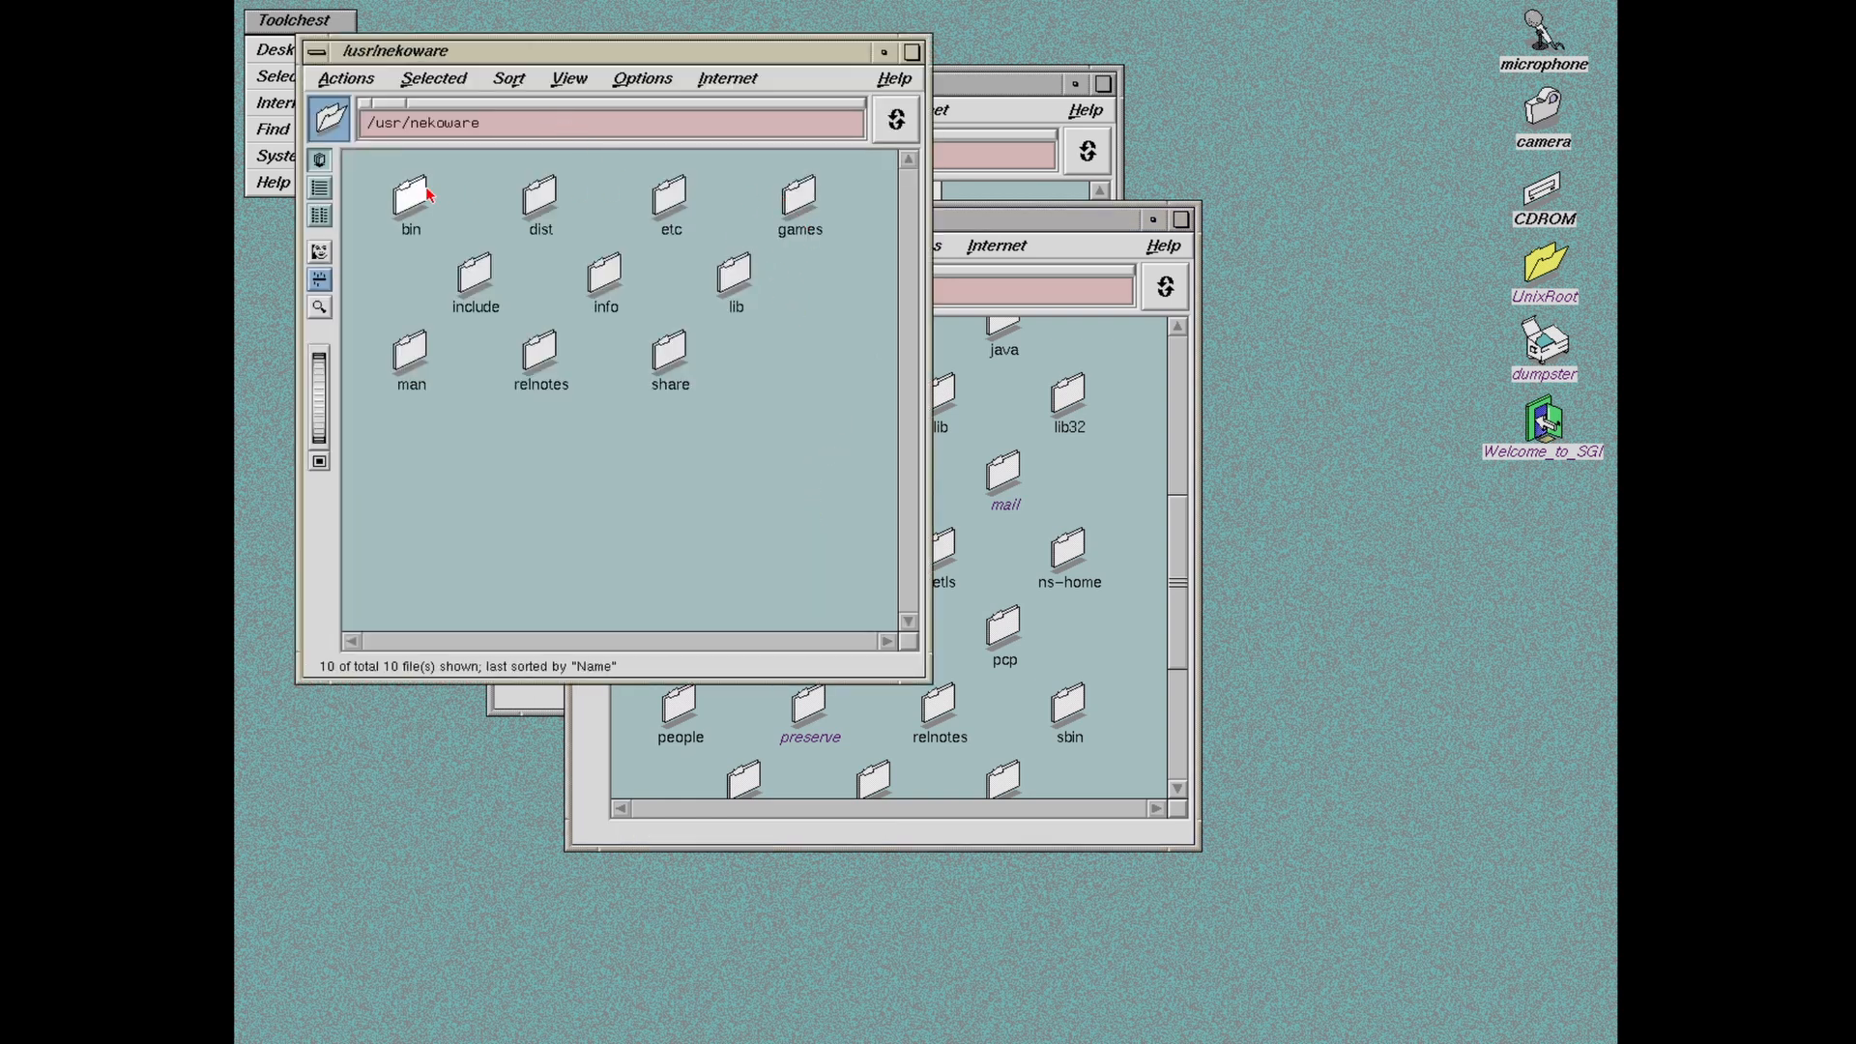
Step: Open /usr/nekoware/bin and scroll its file list down to the quake programs
{"action": "right_click", "coordinate": [481, 55]}
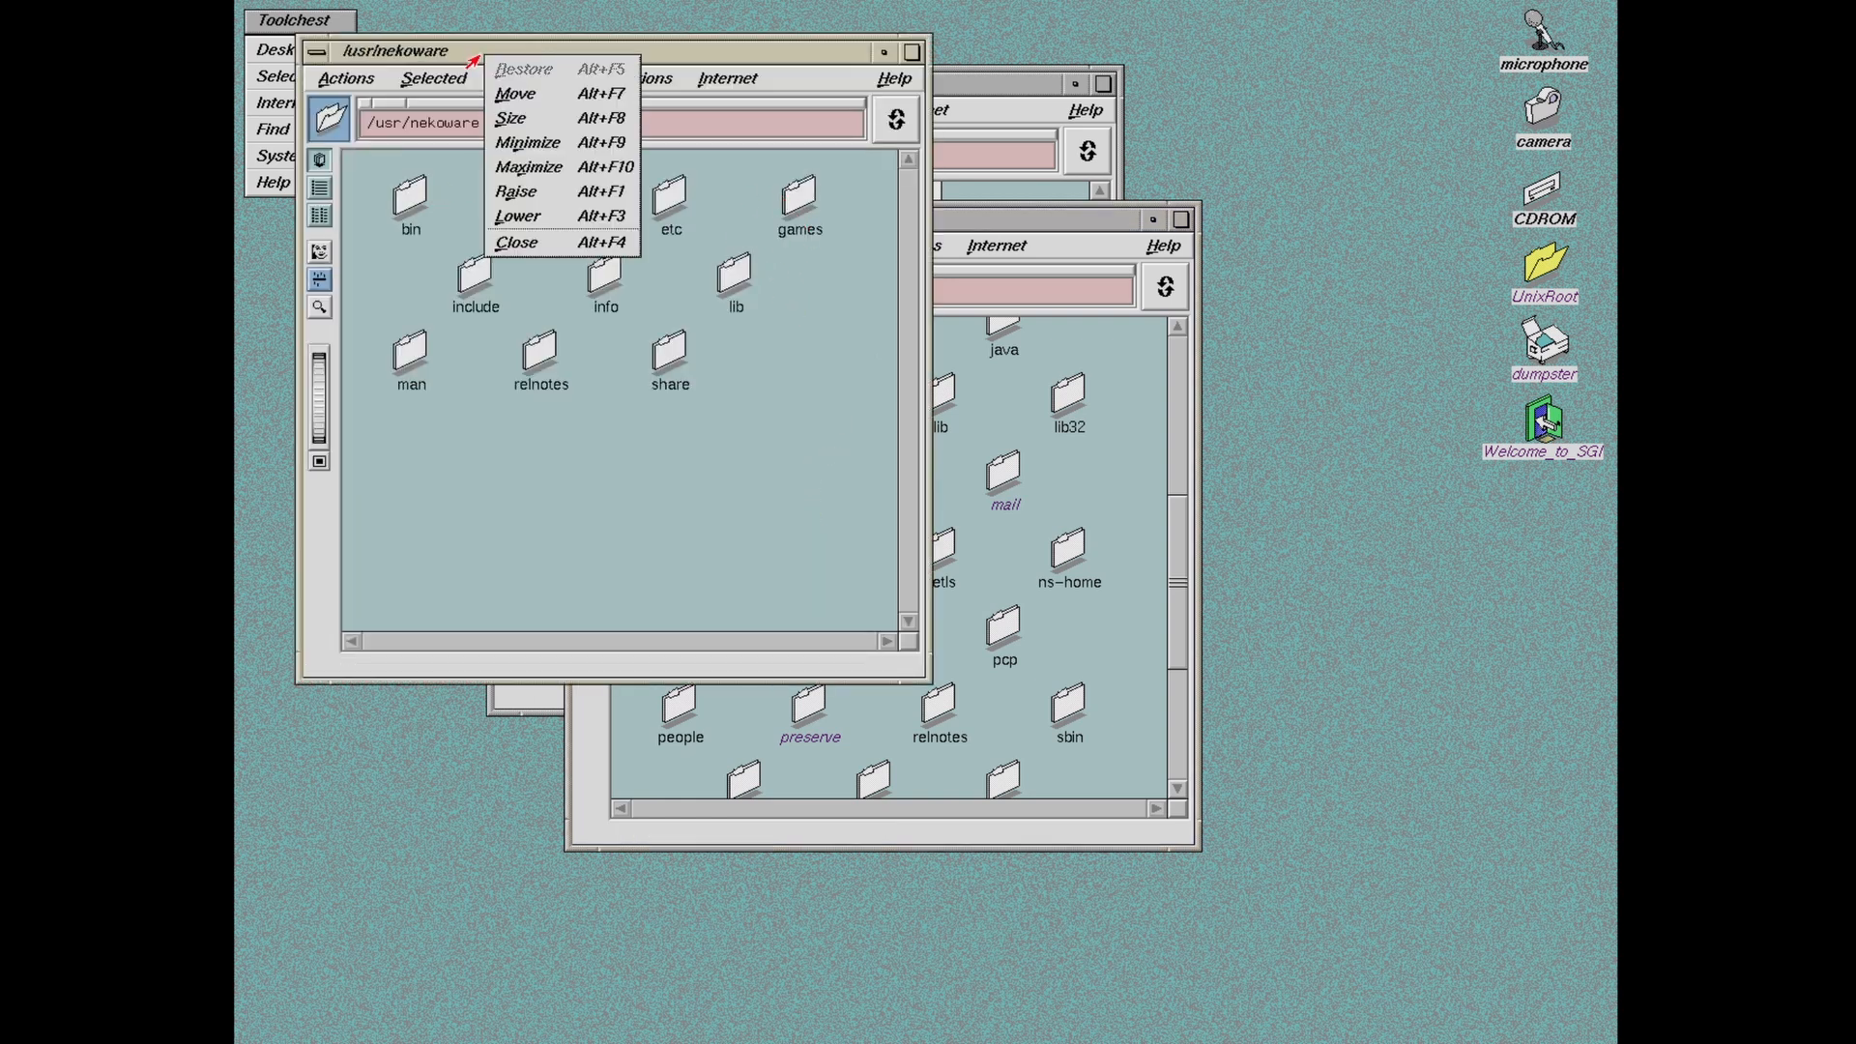
{"action": "left_click", "coordinate": [616, 488]}
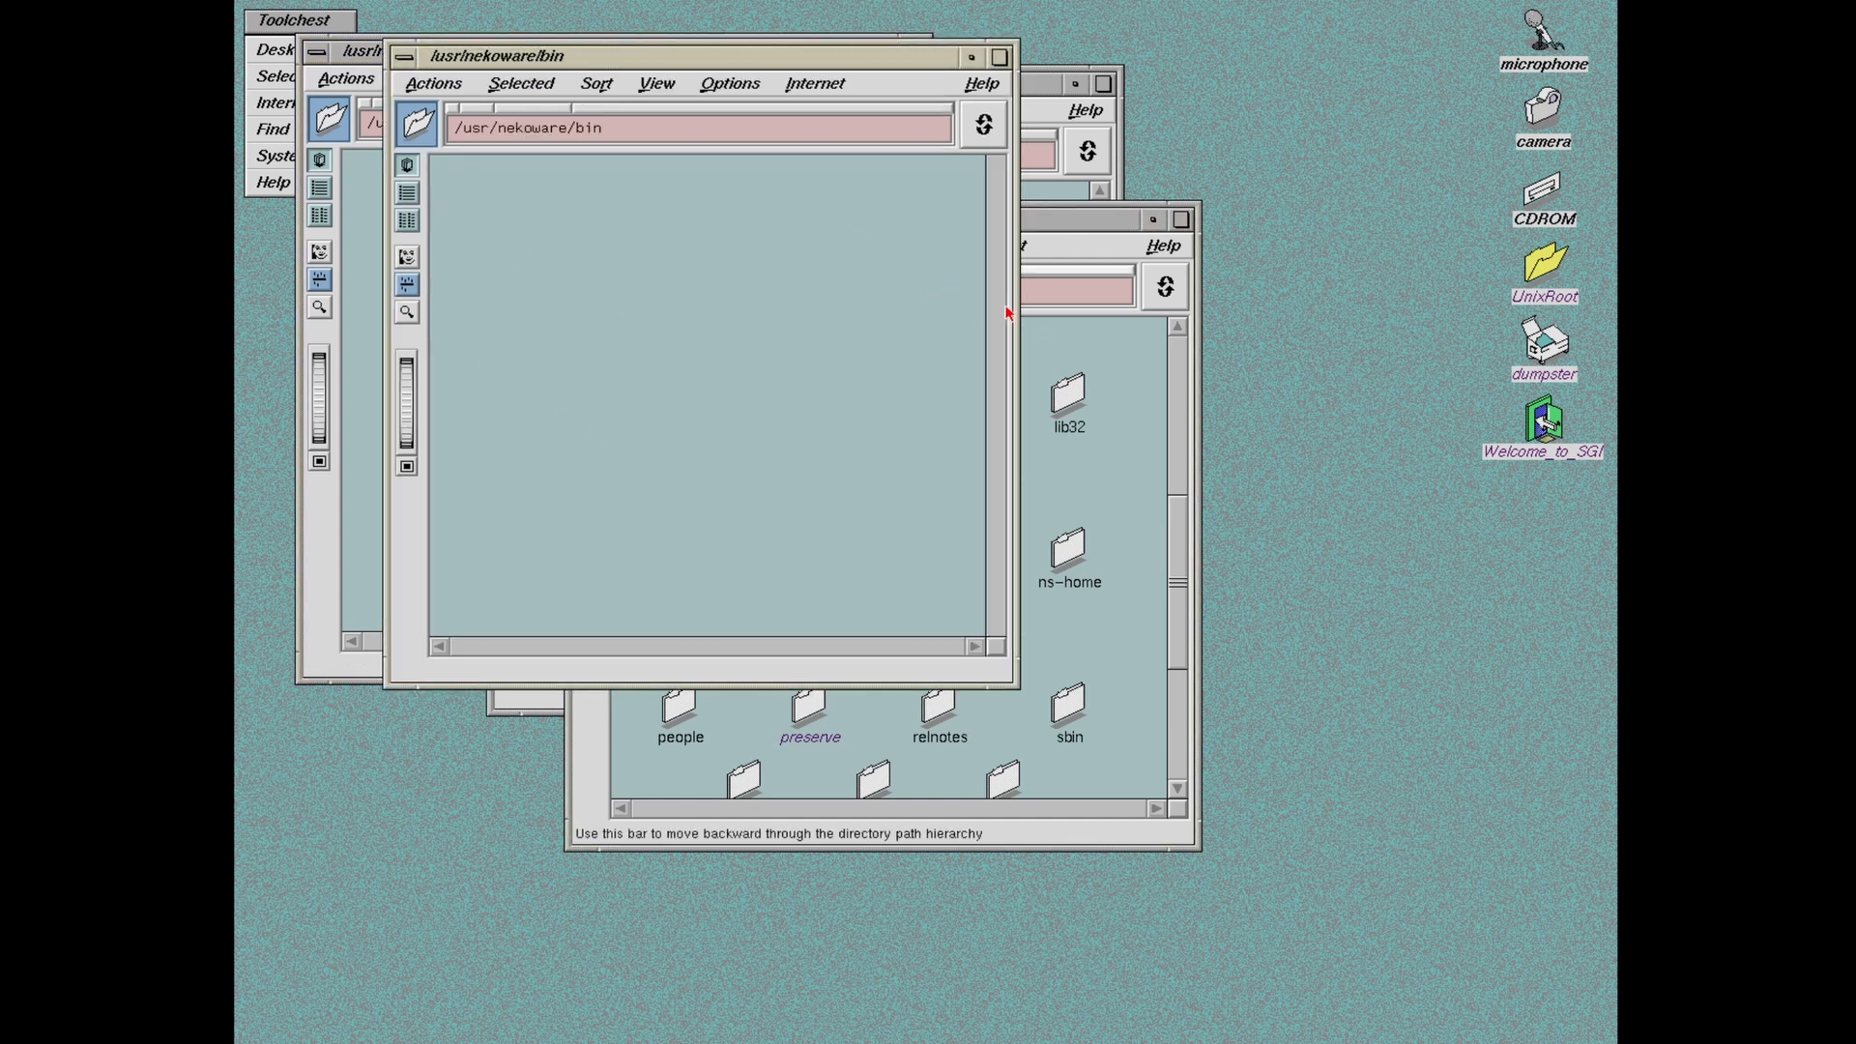
{"action": "left_click", "coordinate": [999, 305]}
{"action": "left_click", "coordinate": [1000, 323]}
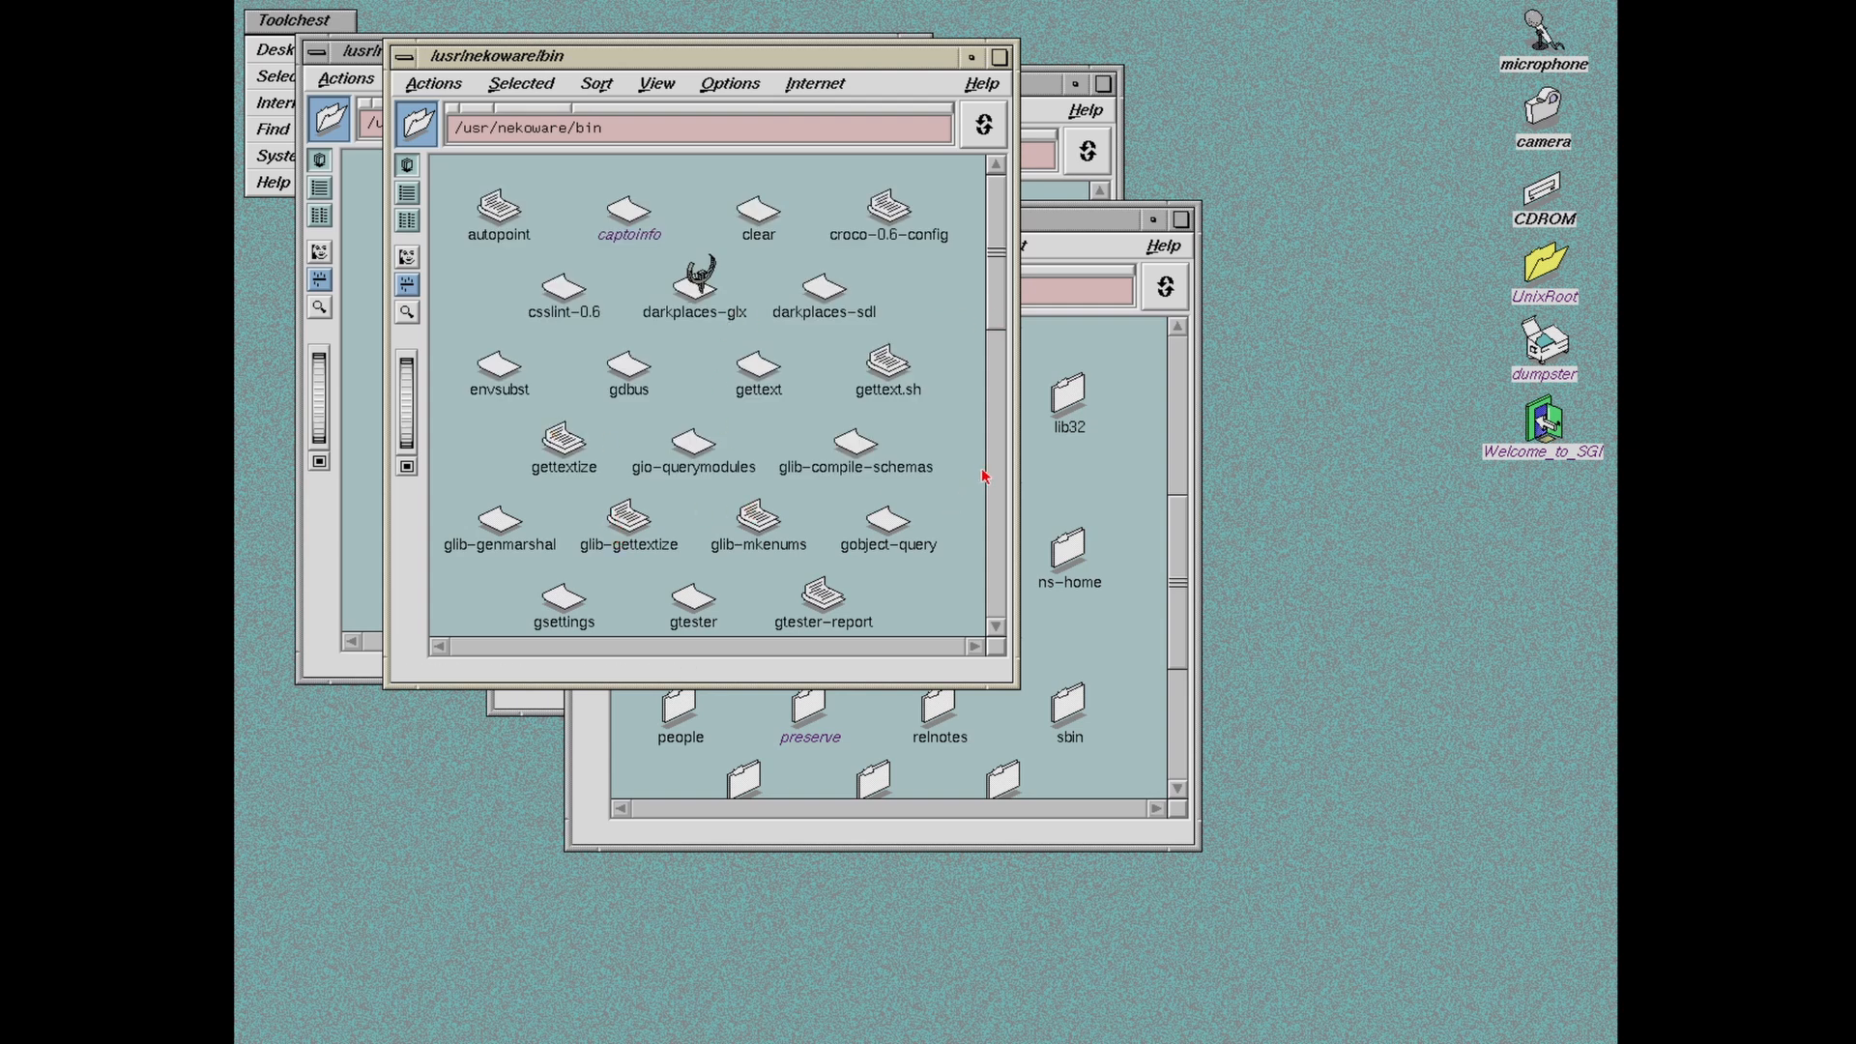
{"action": "left_click_drag", "start_coordinate": [1002, 305], "coordinate": [976, 392]}
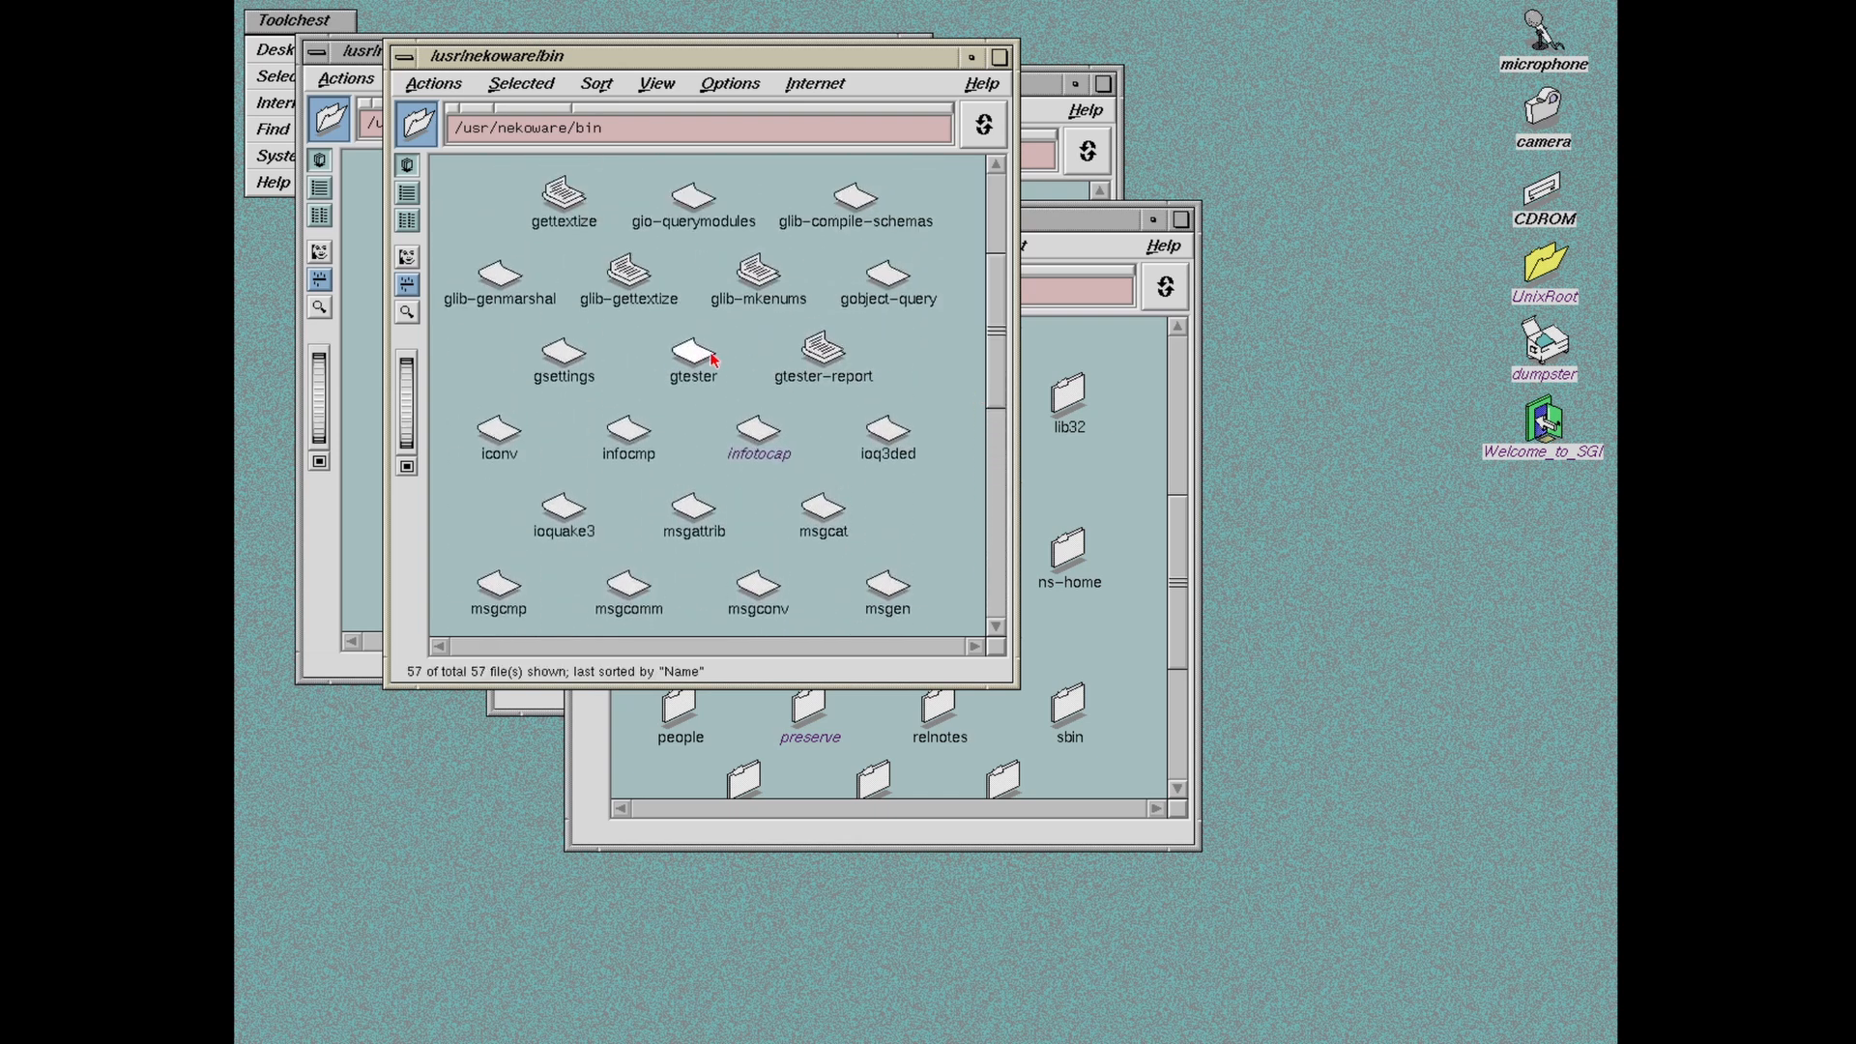
{"action": "left_click_drag", "start_coordinate": [1008, 311], "coordinate": [997, 388]}
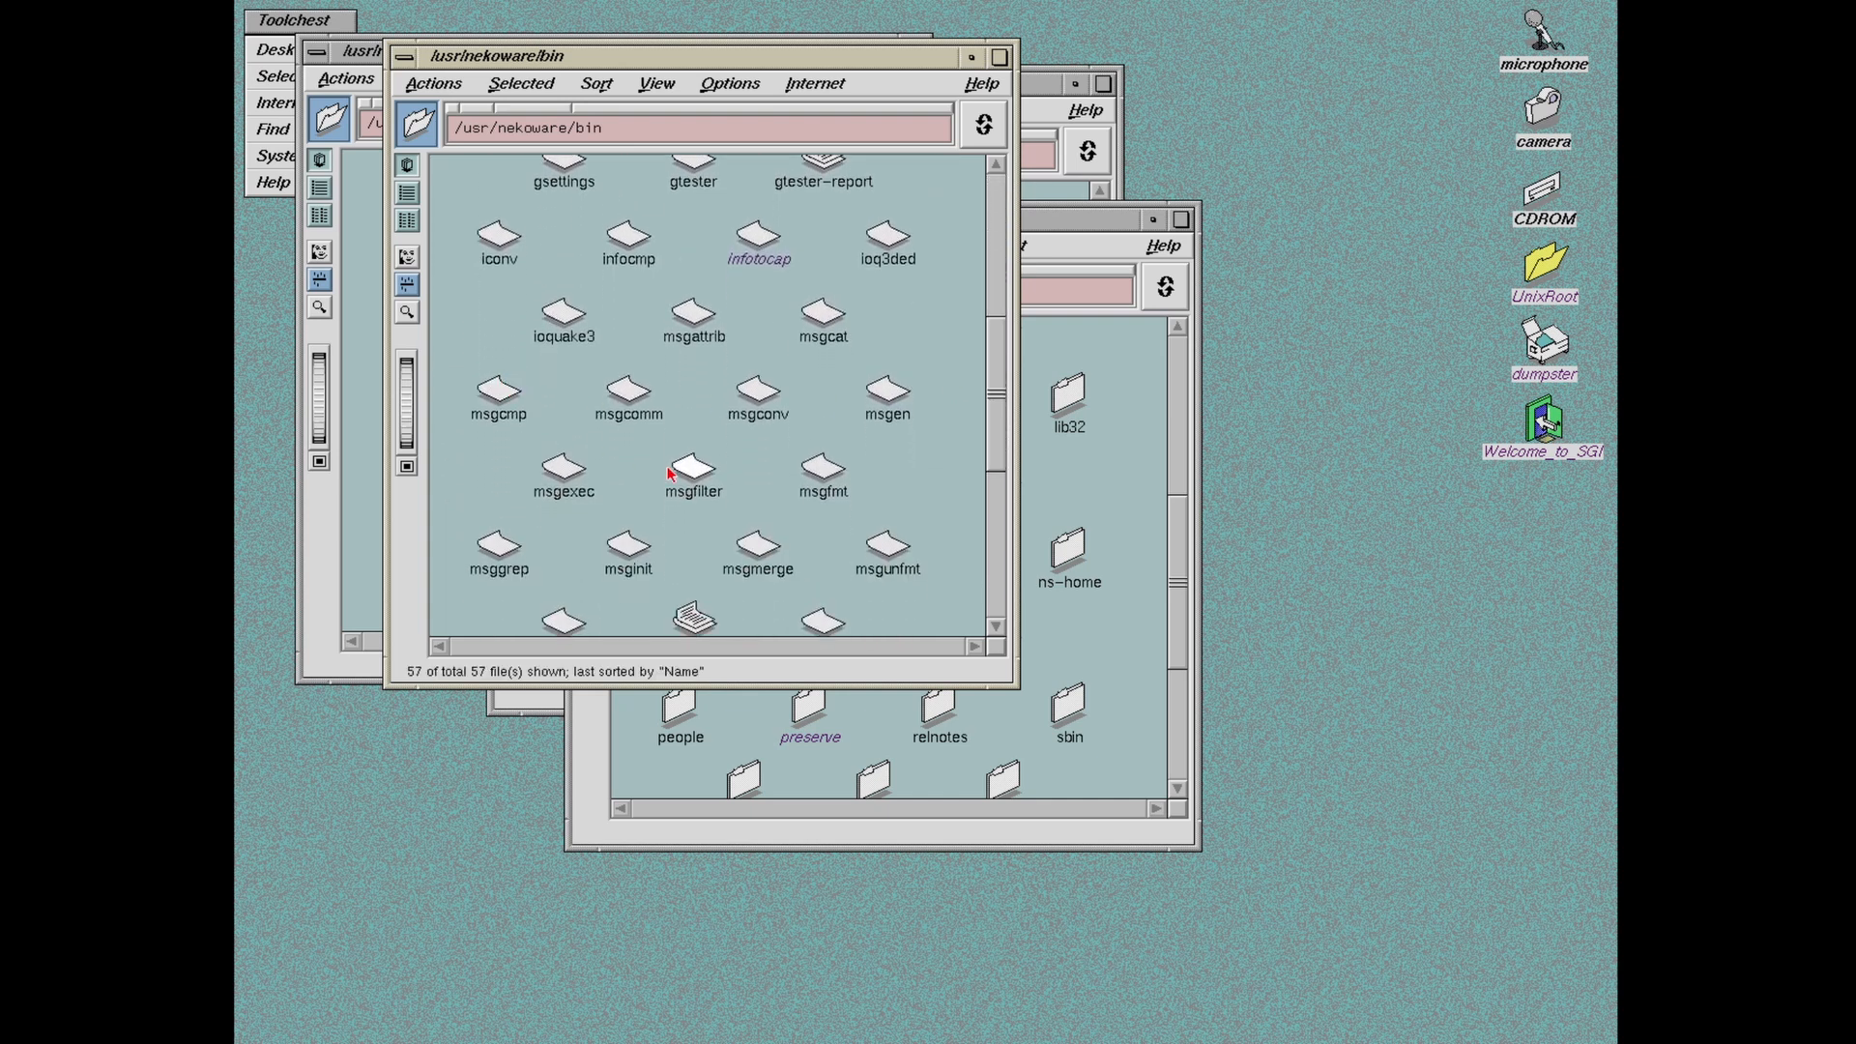
{"action": "left_click", "coordinate": [996, 626]}
{"action": "left_click", "coordinate": [995, 626]}
{"action": "left_click", "coordinate": [995, 626]}
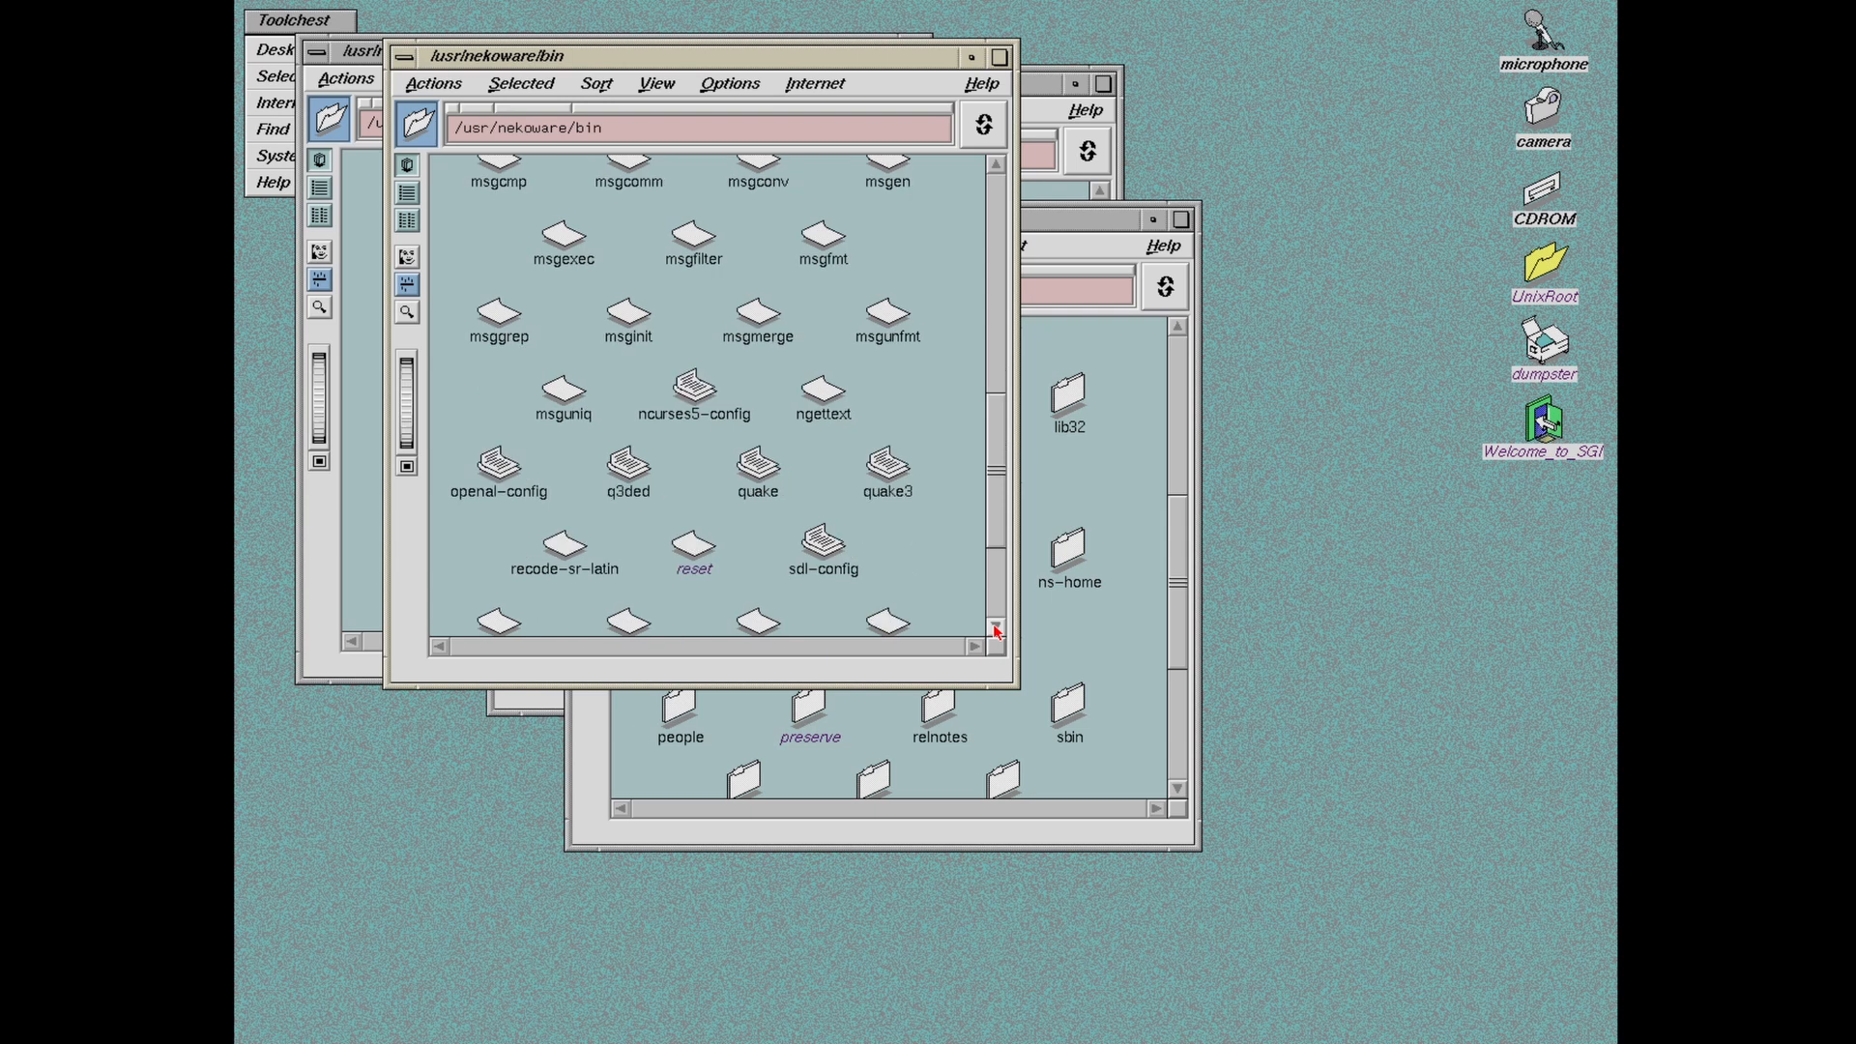
Step: Move the bin and nekoware folder windows out of the way
{"action": "left_click_drag", "start_coordinate": [746, 471], "coordinate": [1053, 406]}
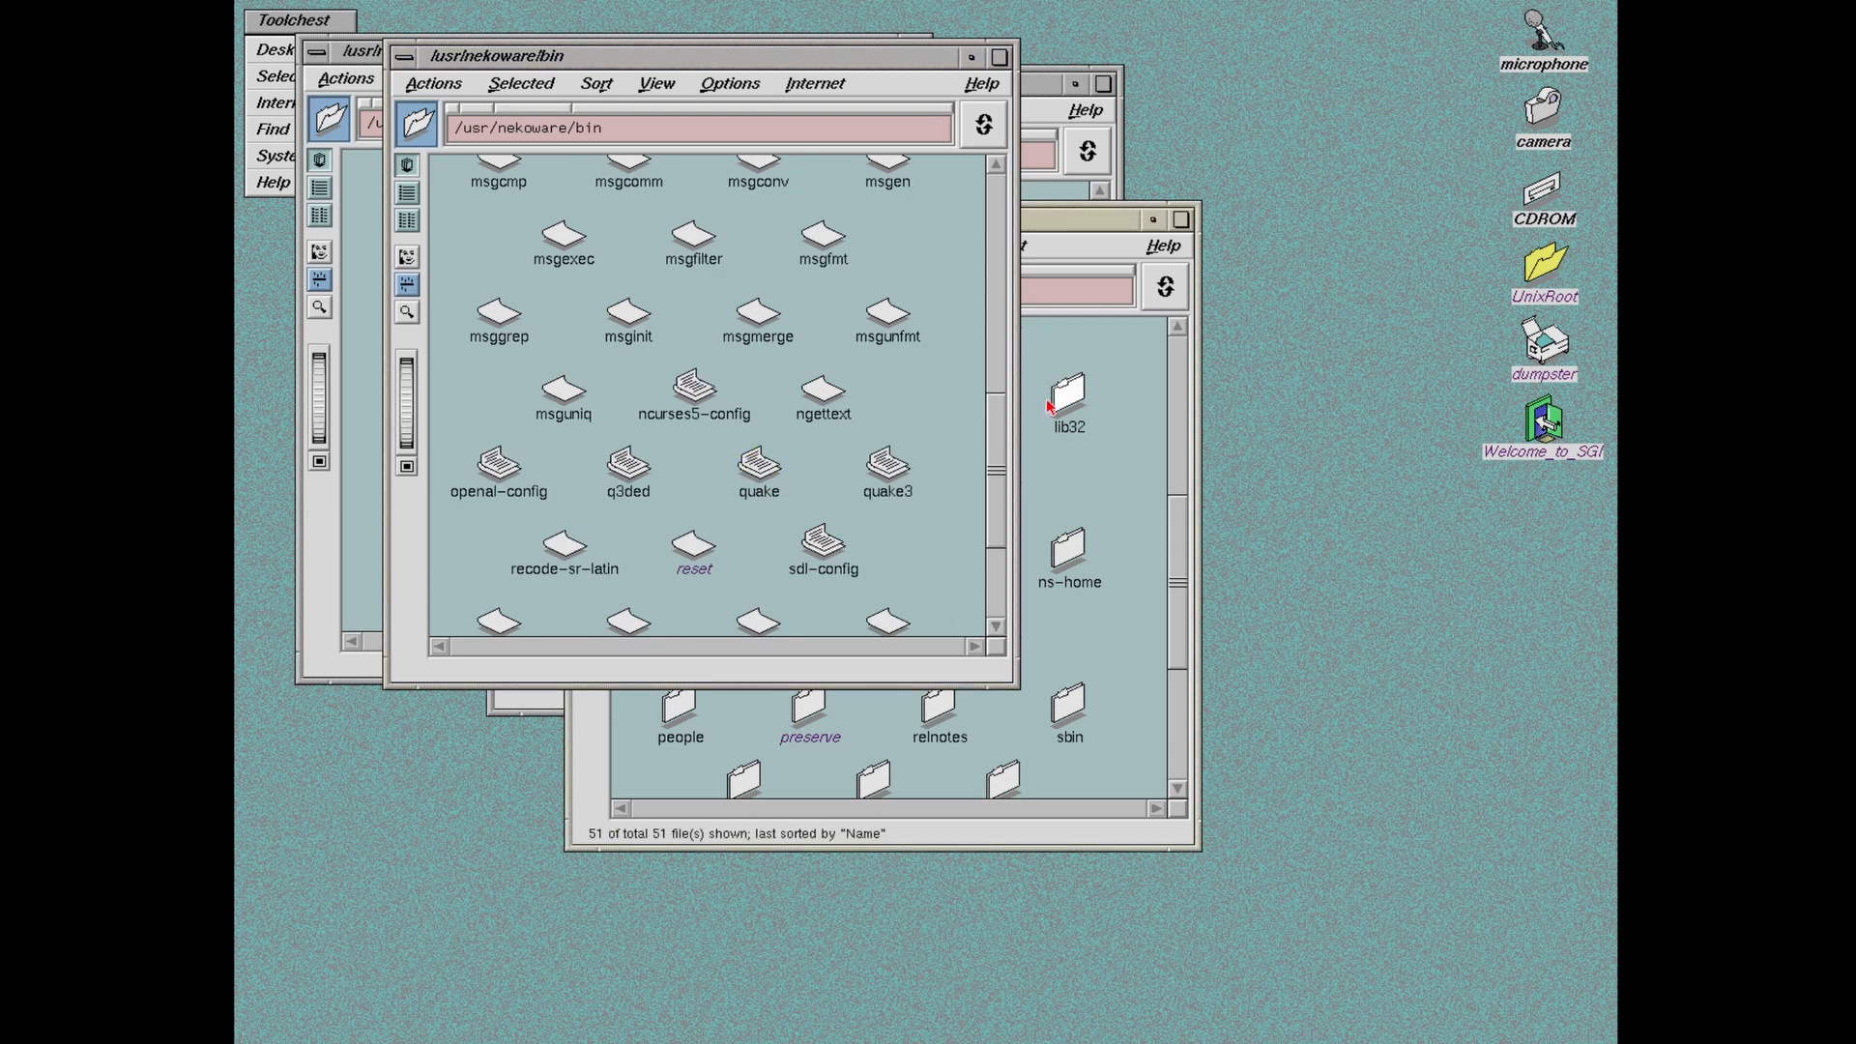
{"action": "left_click_drag", "start_coordinate": [495, 55], "coordinate": [716, 164]}
{"action": "left_click_drag", "start_coordinate": [388, 45], "coordinate": [509, 73]}
Step: Open a Unix shell and run the quake binary from /usr/nekoware/bin, which fails as unsupported
{"action": "left_click", "coordinate": [287, 50]}
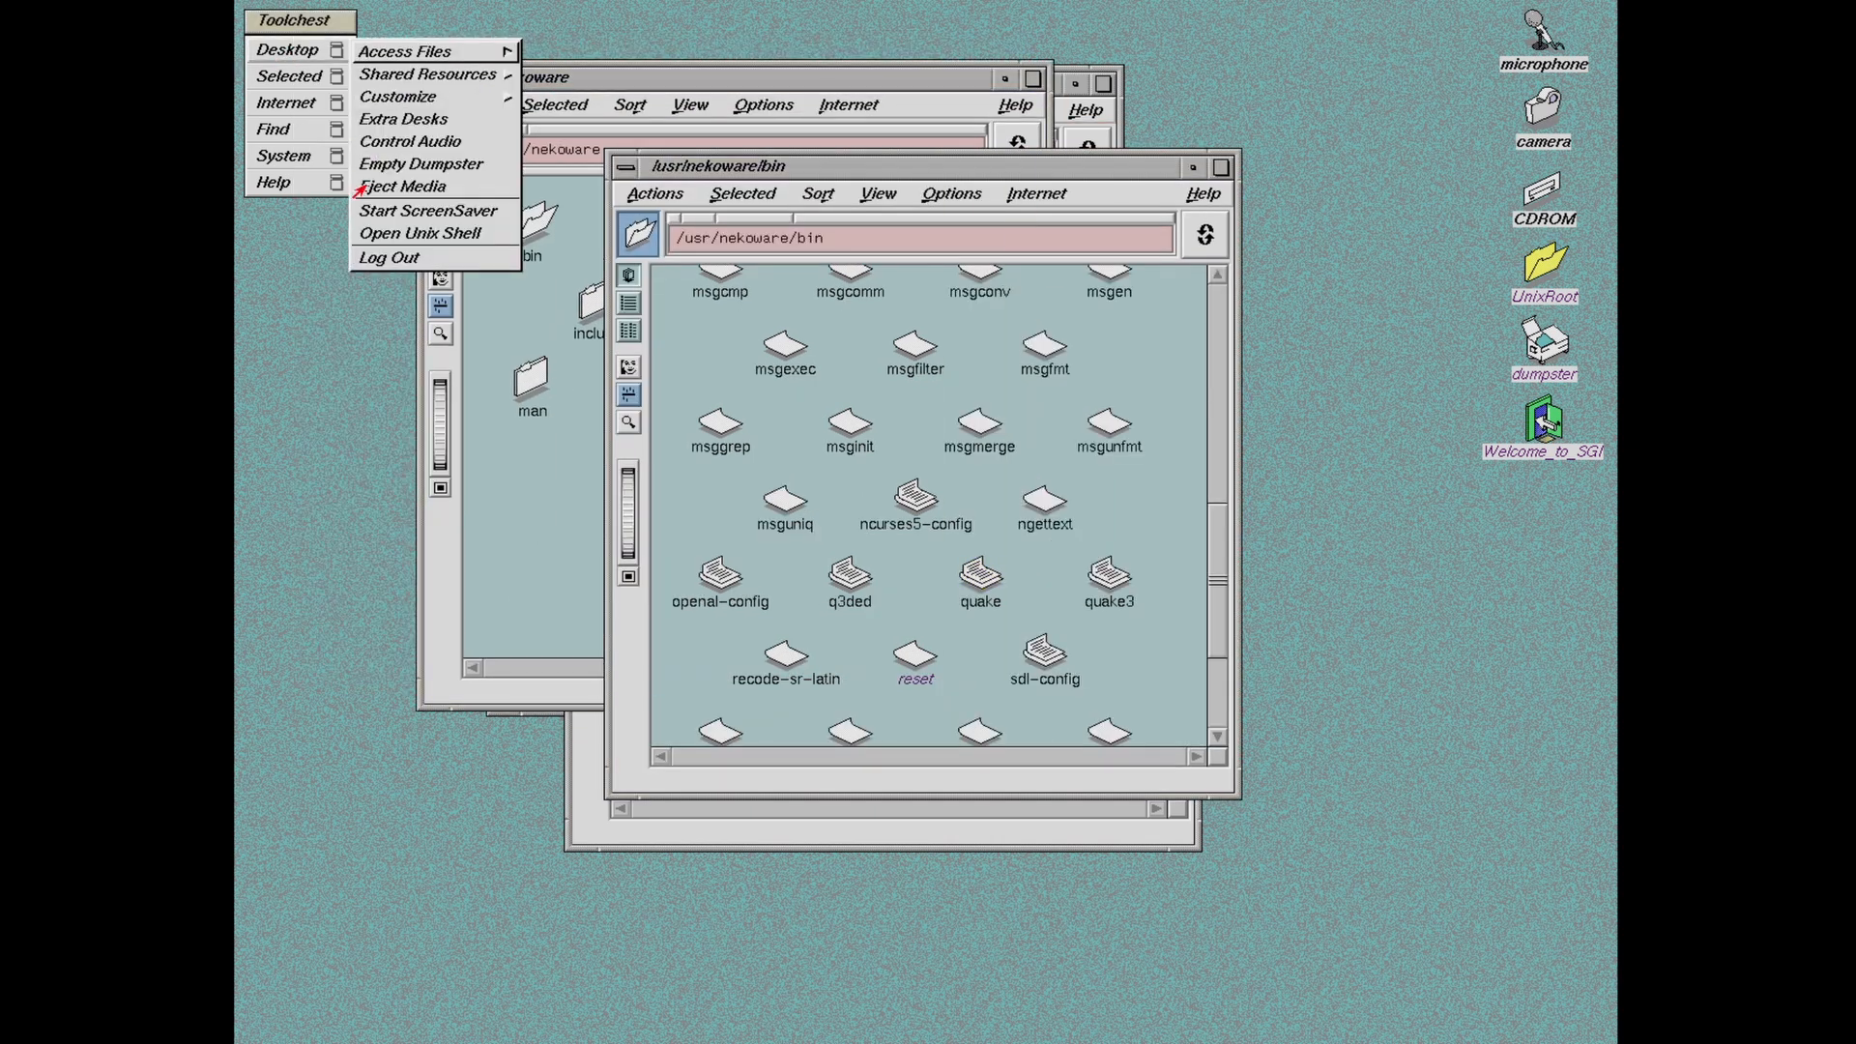
{"action": "left_click", "coordinate": [386, 238]}
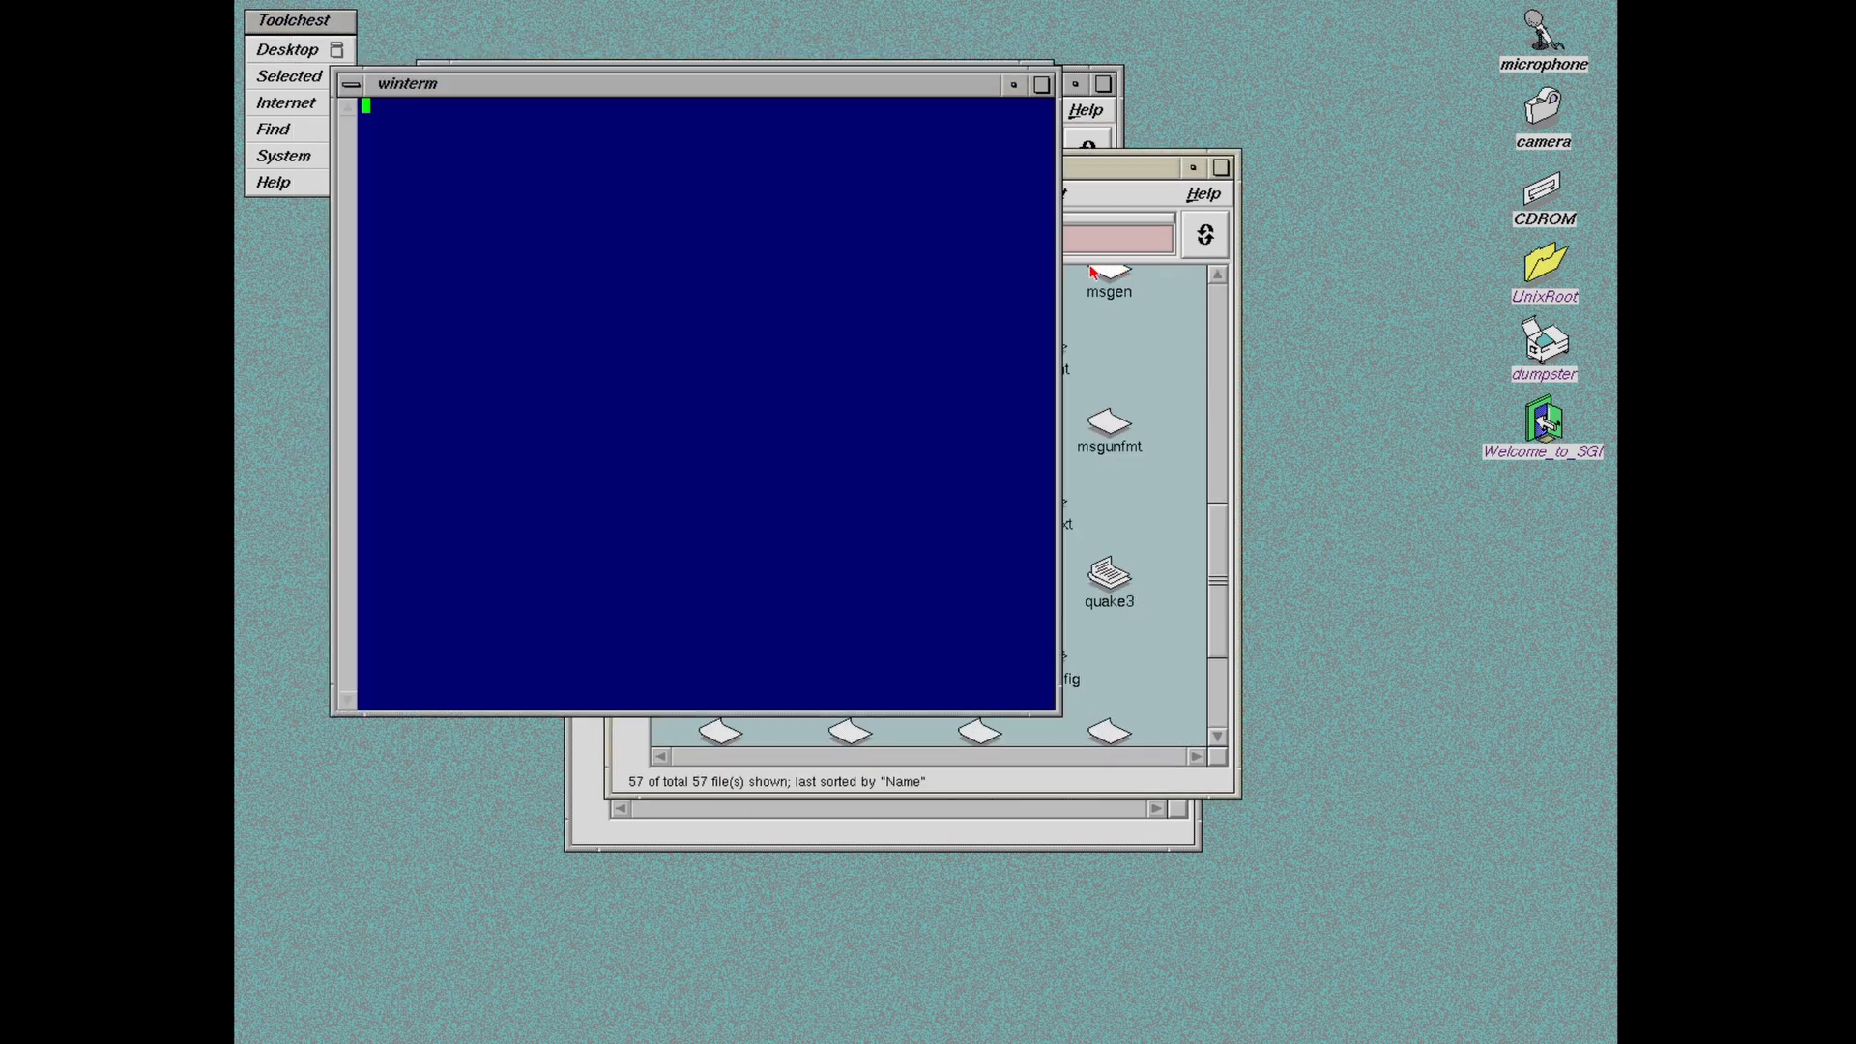
{"action": "left_click_drag", "start_coordinate": [442, 87], "coordinate": [529, 371]}
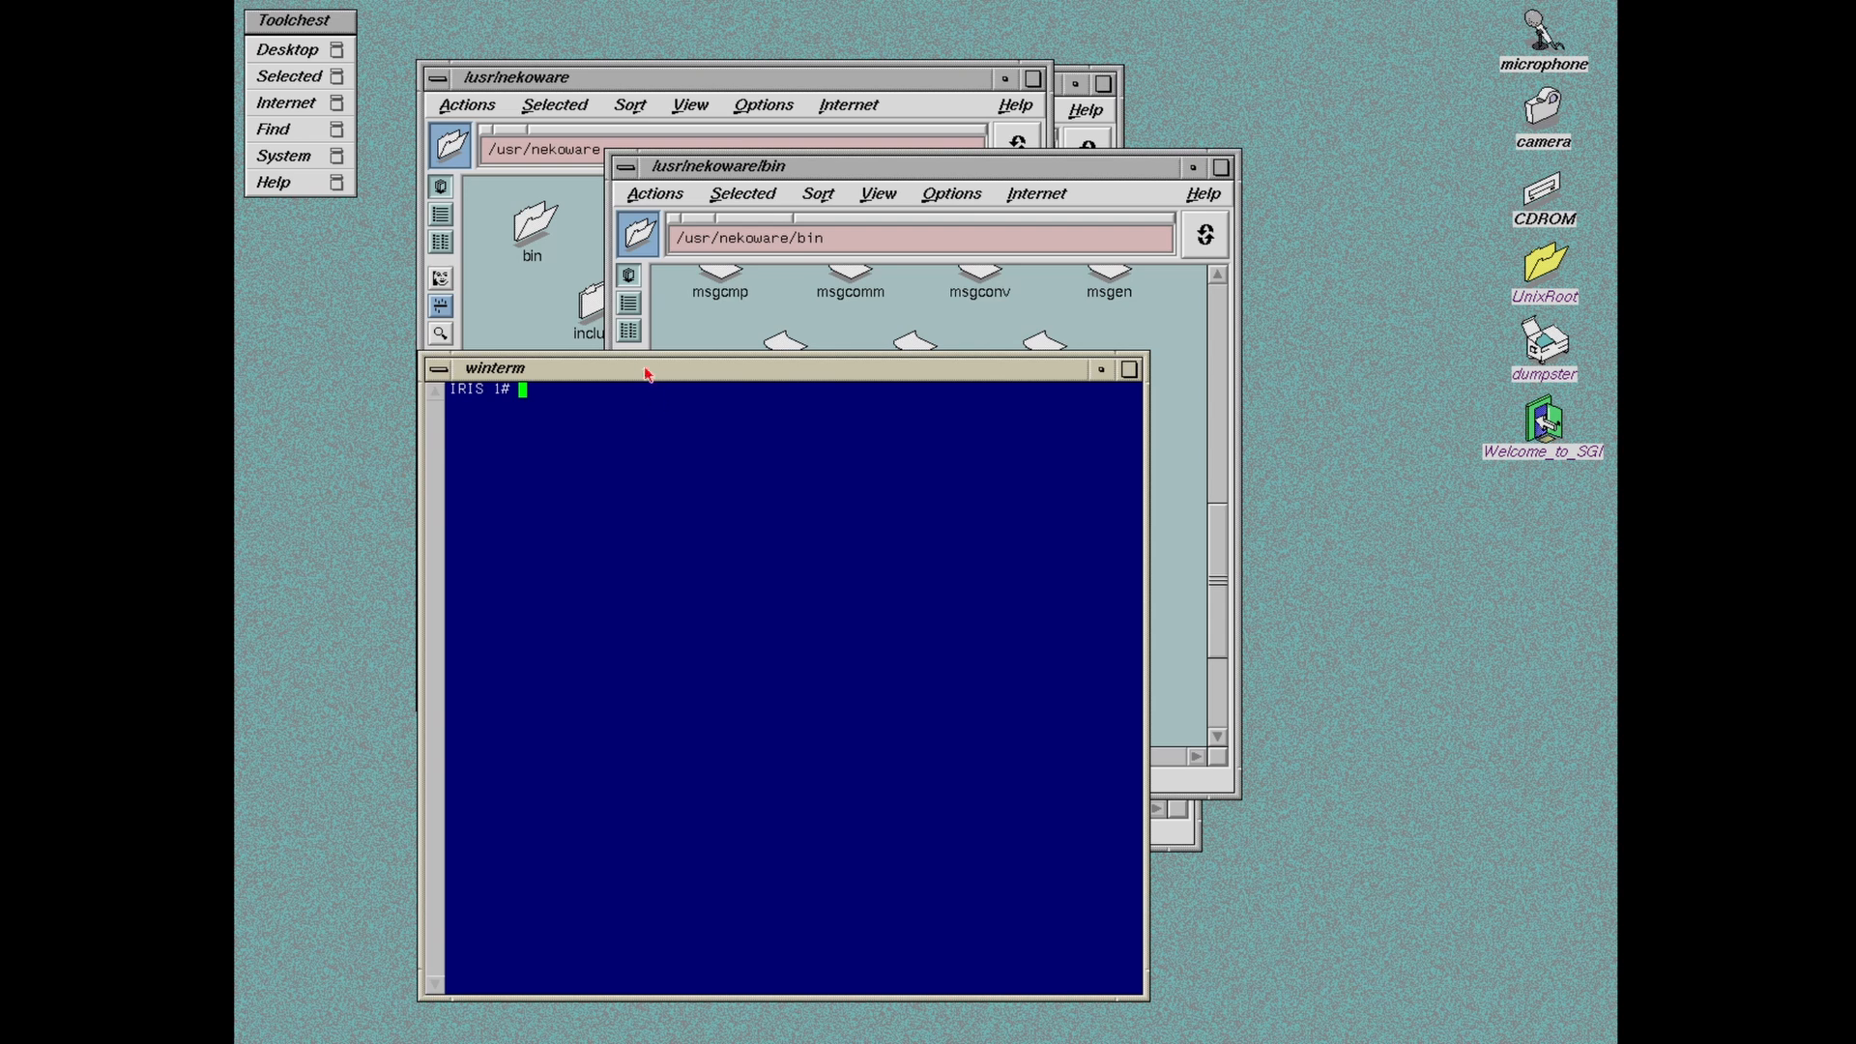
{"action": "type", "text": "./usr."}
{"action": "key", "text": "BackSpace"}
{"action": "type", "text": "/"}
{"action": "key", "text": "BackSpace"}
{"action": "key", "text": "BackSpace"}
{"action": "key", "text": "BackSpace"}
{"action": "key", "text": "BackSpace"}
{"action": "key", "text": "BackSpace"}
{"action": "key", "text": "BackSpace"}
{"action": "type", "text": "/use"}
{"action": "type", "text": "/nek"}
{"action": "type", "text": "oware/b"}
{"action": "type", "text": "in/quake"}
{"action": "key", "text": "Return"}
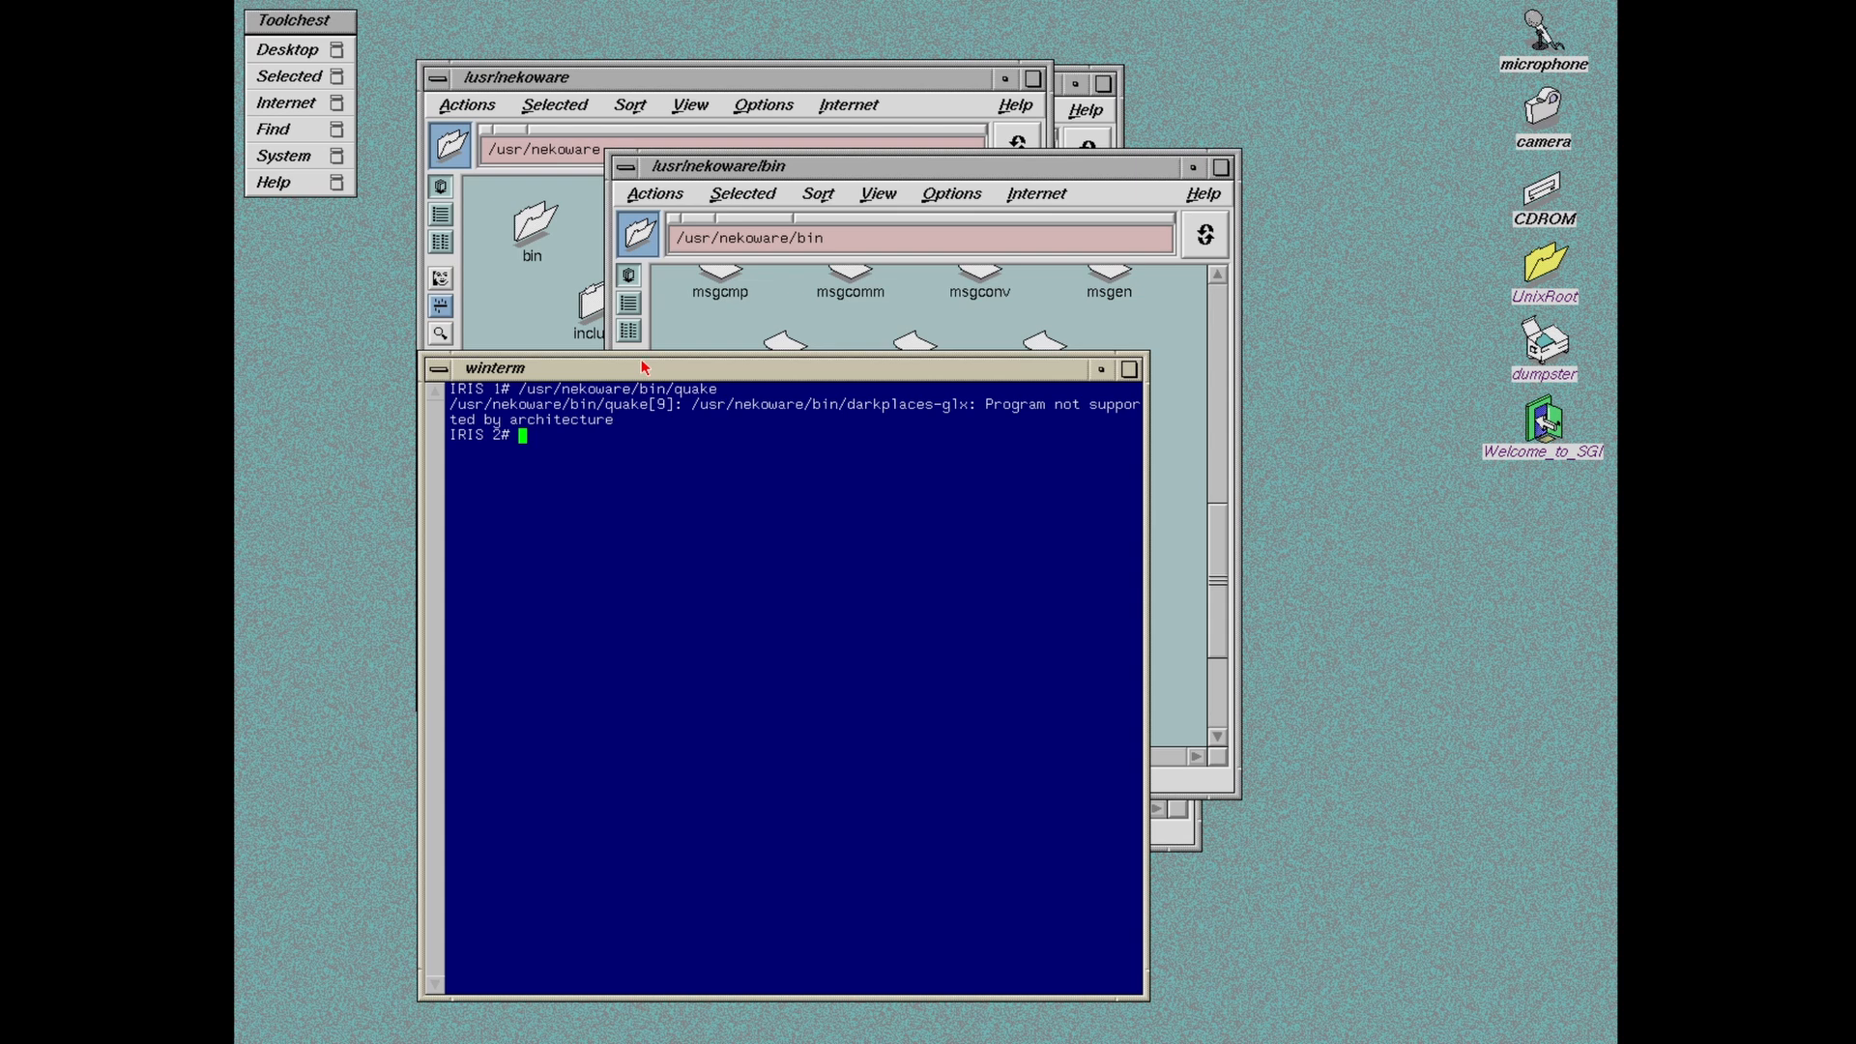
Step: Exit the shell and close the bin, nekoware and /usr folder windows
{"action": "right_click", "coordinate": [641, 361]}
{"action": "left_click", "coordinate": [715, 586]}
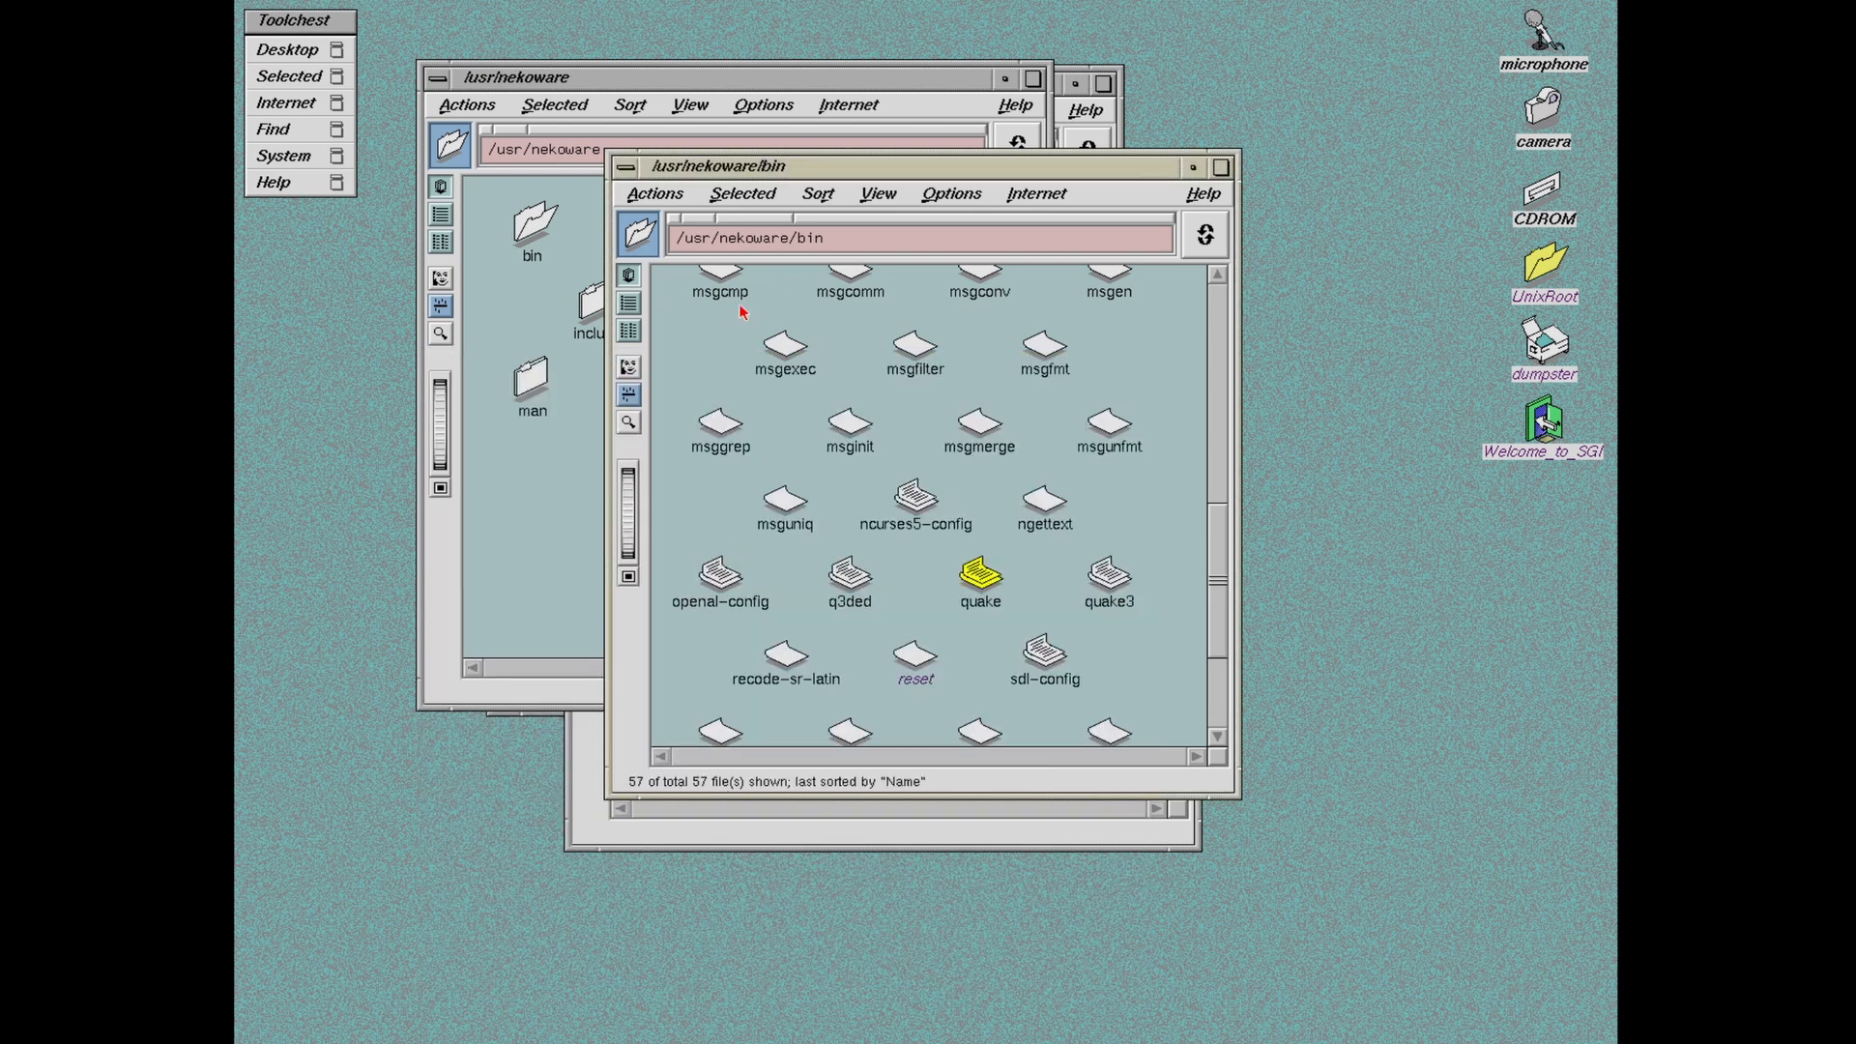
{"action": "right_click", "coordinate": [785, 174]}
{"action": "left_click", "coordinate": [858, 354]}
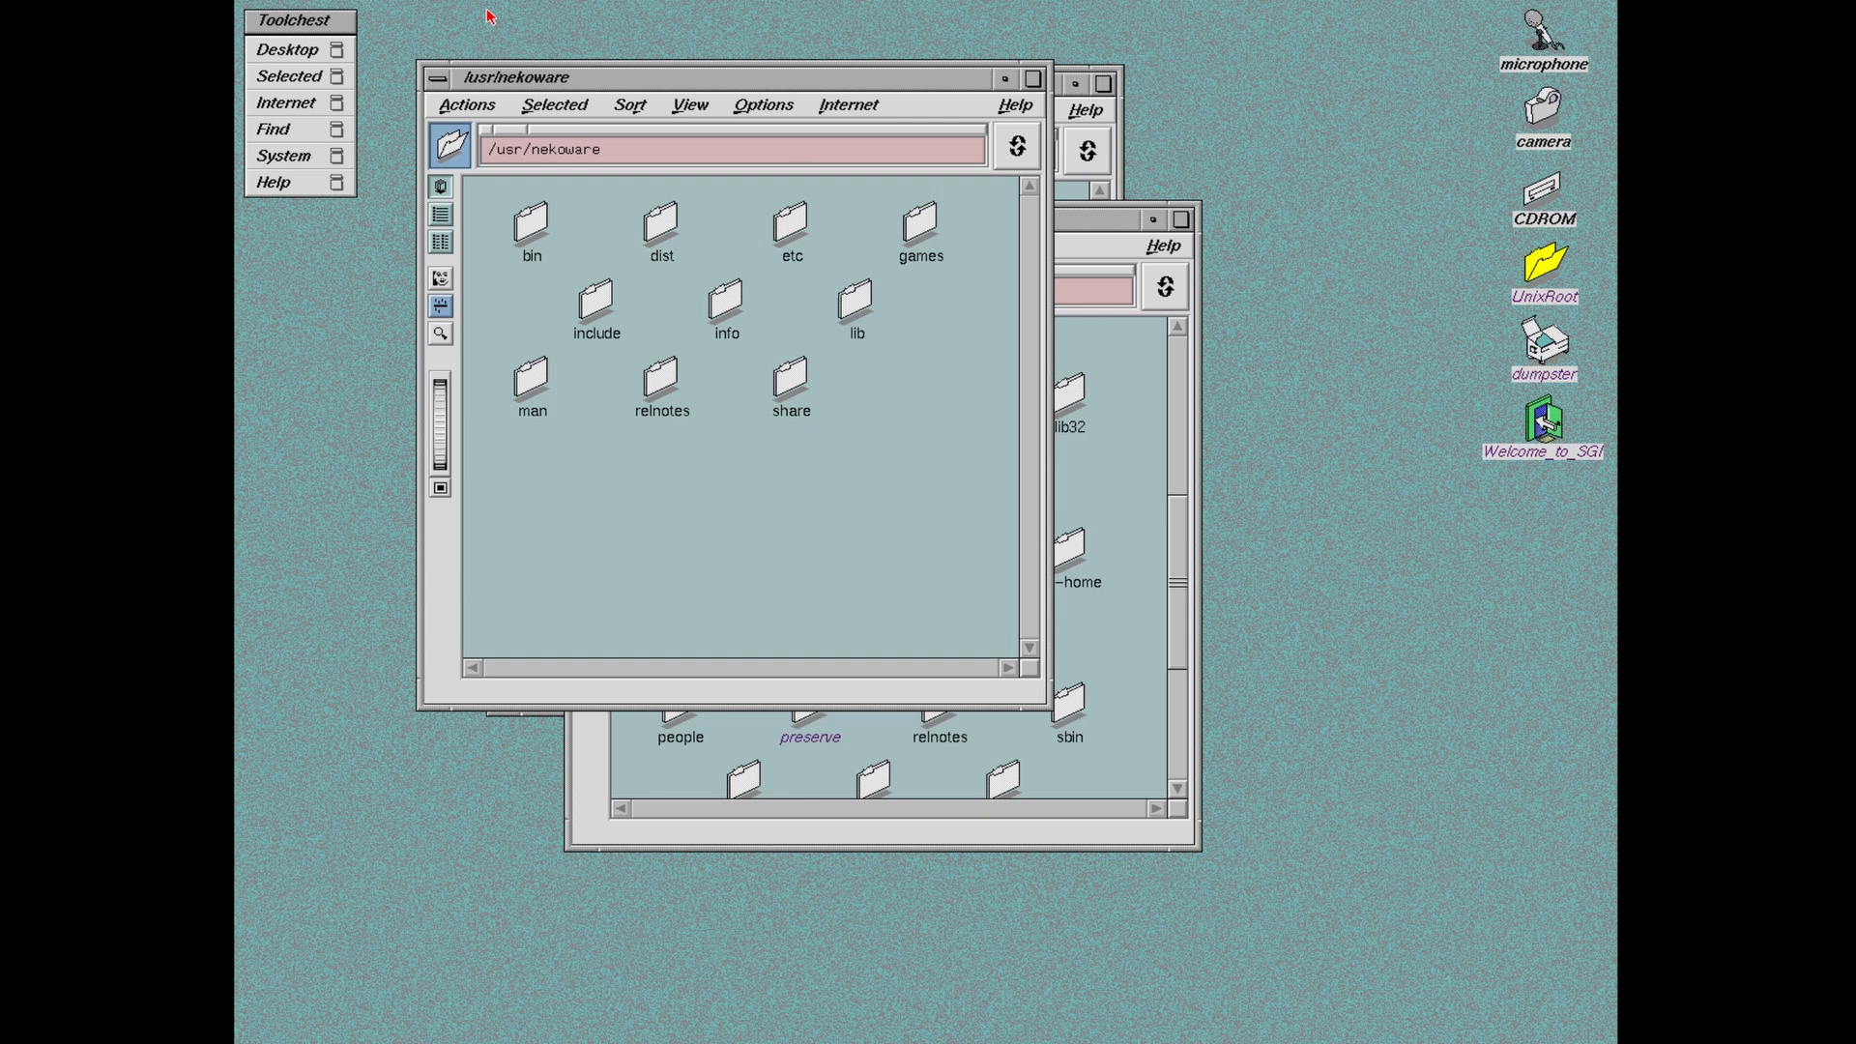
{"action": "right_click", "coordinate": [588, 81]}
{"action": "left_click", "coordinate": [657, 268]}
{"action": "right_click", "coordinate": [960, 234]}
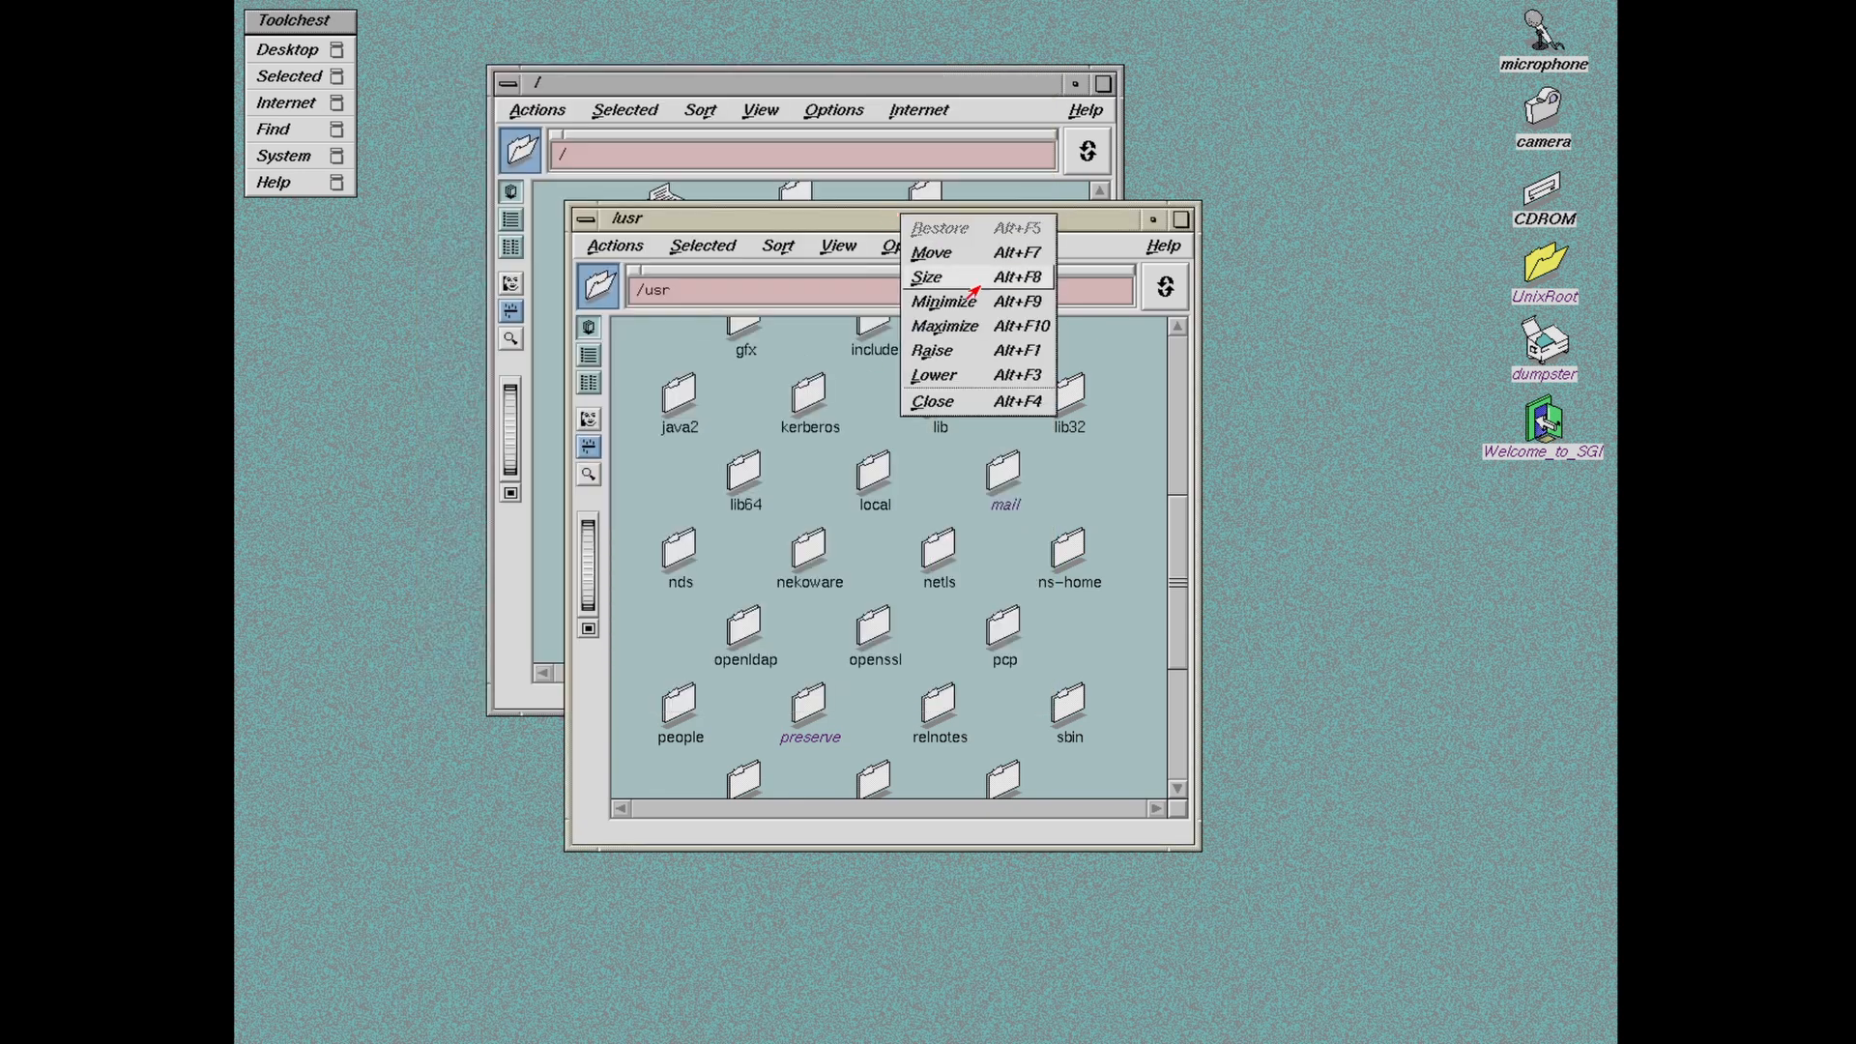
{"action": "left_click", "coordinate": [966, 406]}
Step: Close the root folder window
{"action": "left_click_drag", "start_coordinate": [757, 94], "coordinate": [1060, 105]}
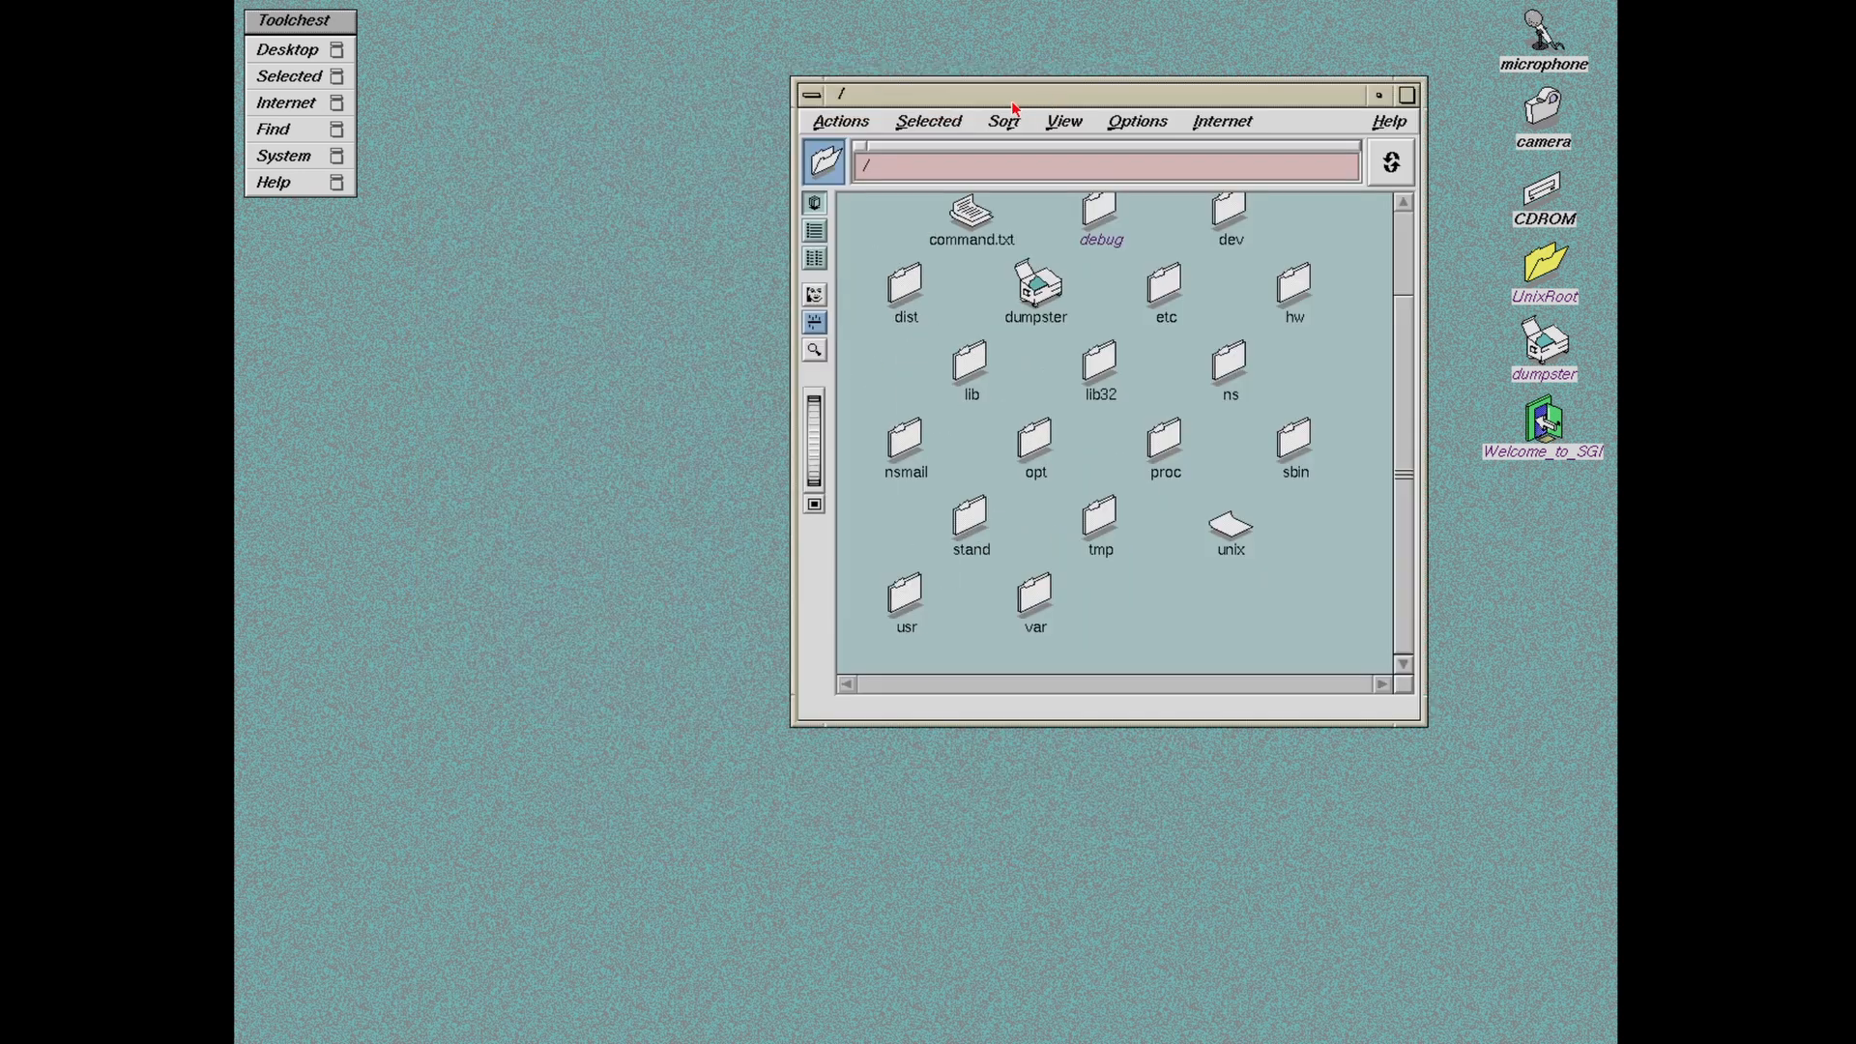
{"action": "right_click", "coordinate": [1017, 98]}
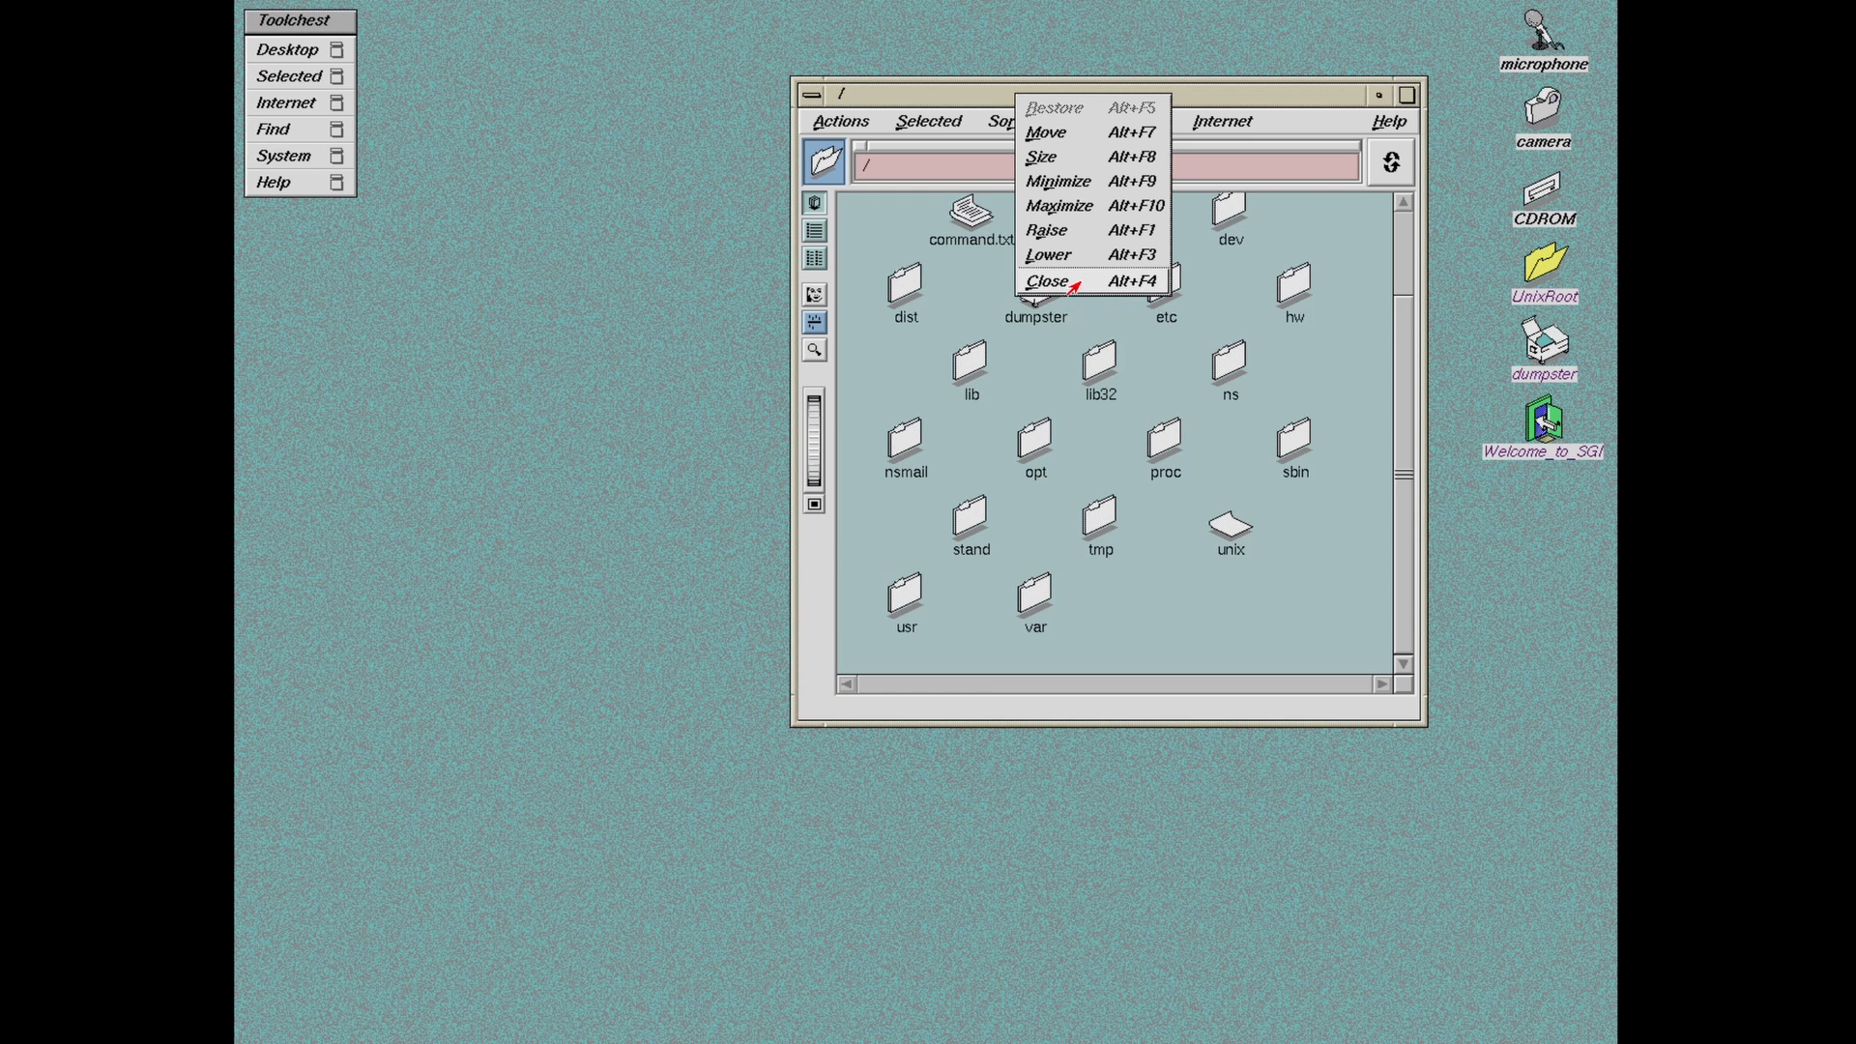
{"action": "left_click", "coordinate": [1074, 283]}
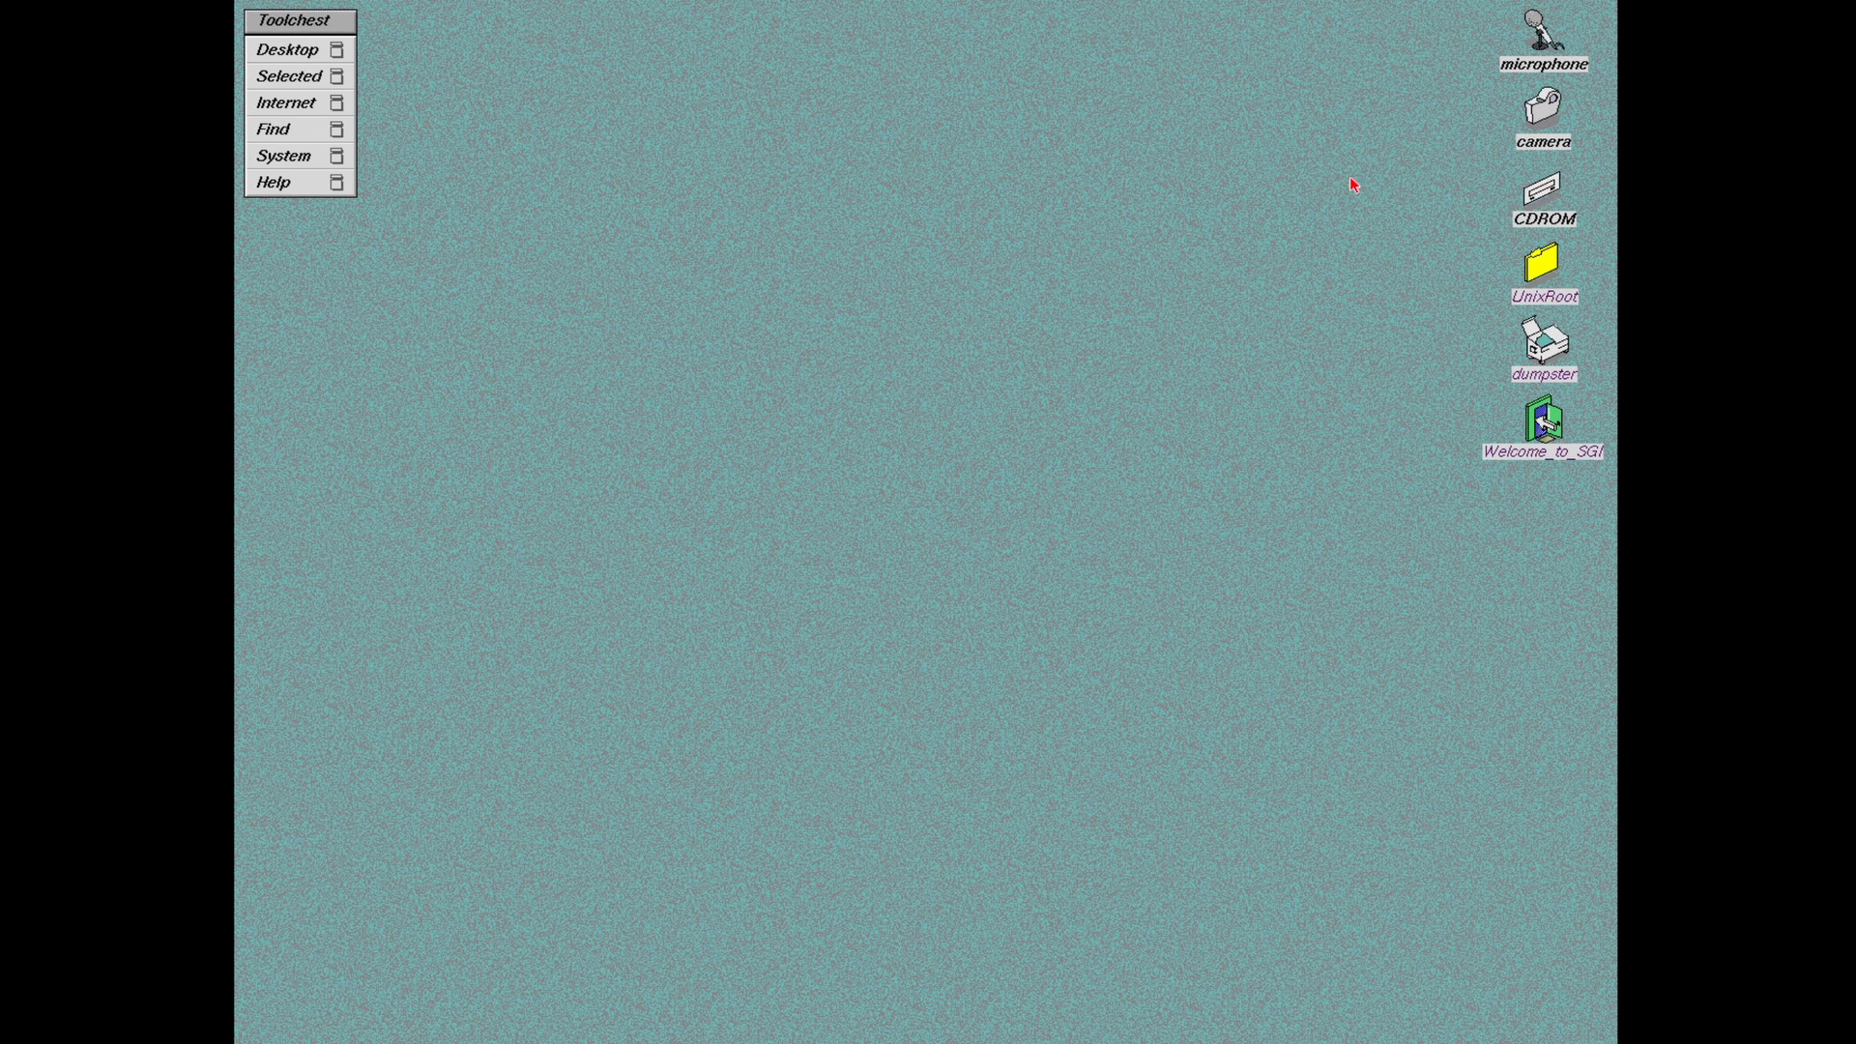
Step: Mount nekoall.iso in MAME's emulated cdrom drive through the File Manager menu
{"action": "key", "text": "Scroll_Lock"}
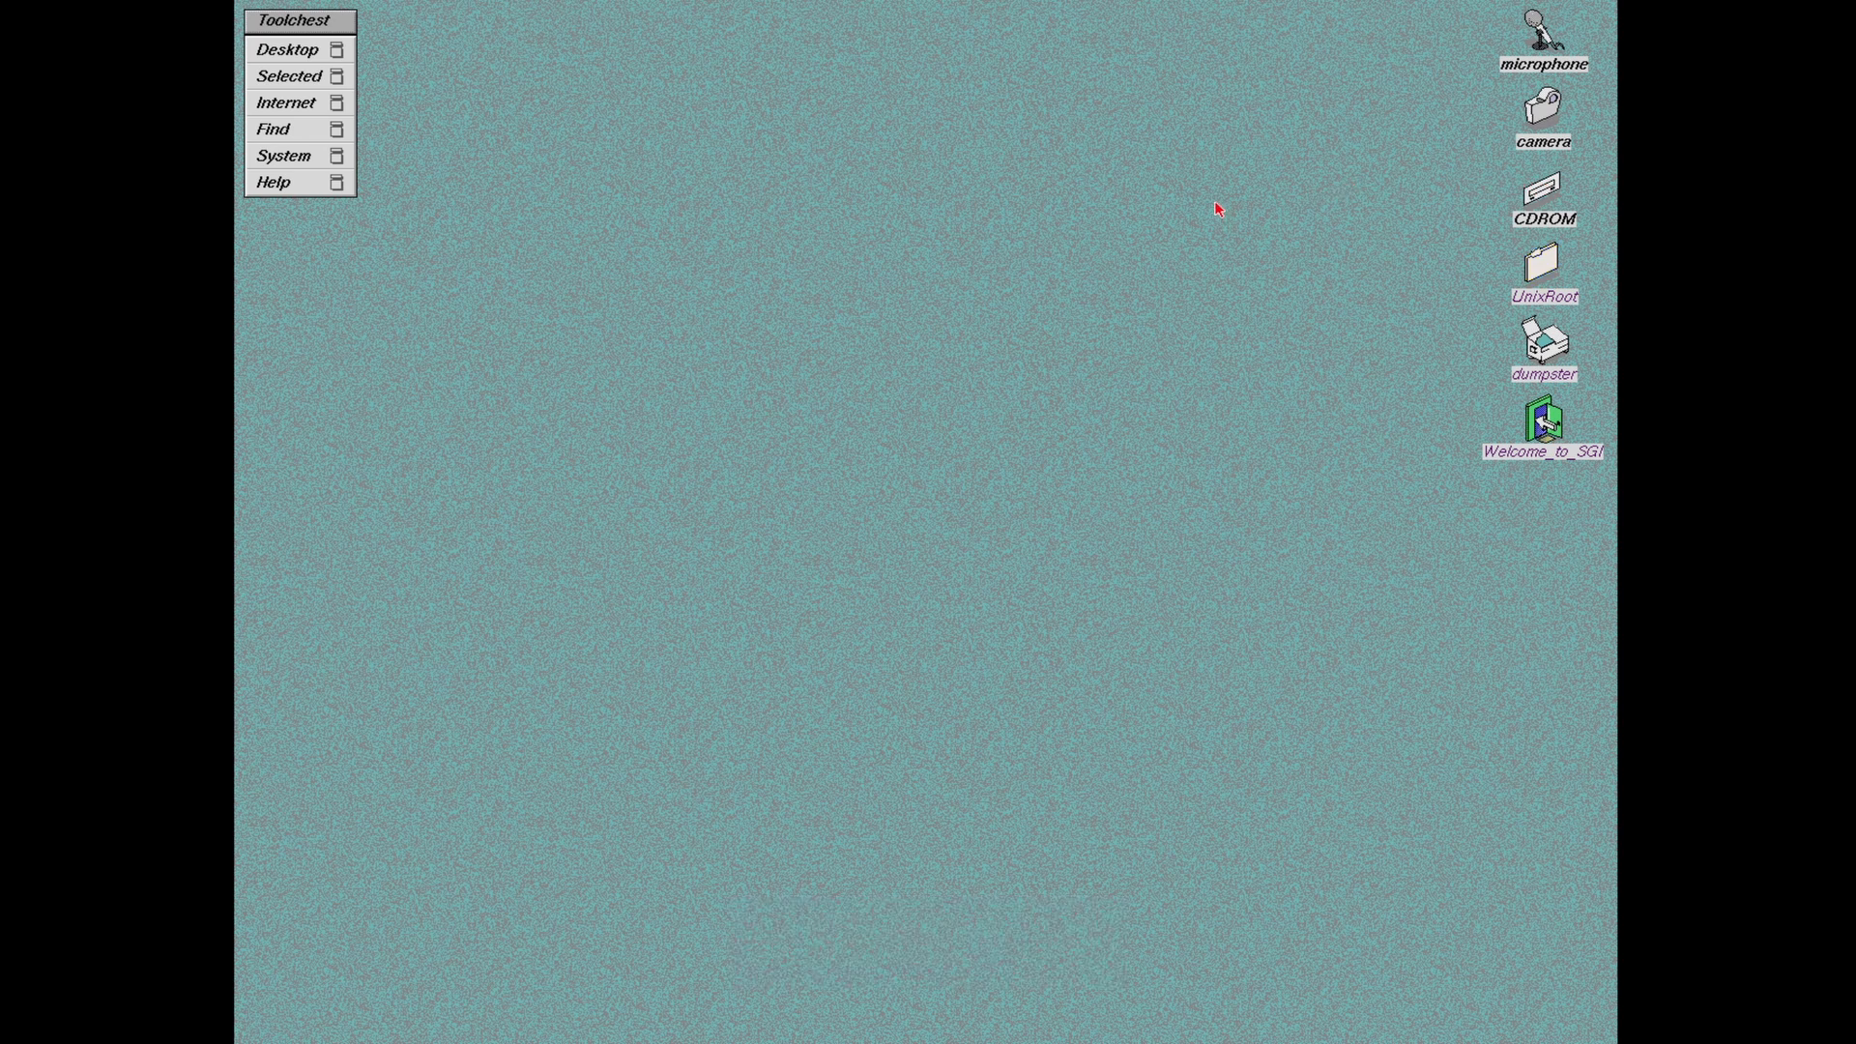
{"action": "key", "text": "Tab"}
{"action": "key", "text": "Down"}
{"action": "key", "text": "Down"}
{"action": "key", "text": "Down"}
{"action": "key", "text": "Down"}
{"action": "key", "text": "Down"}
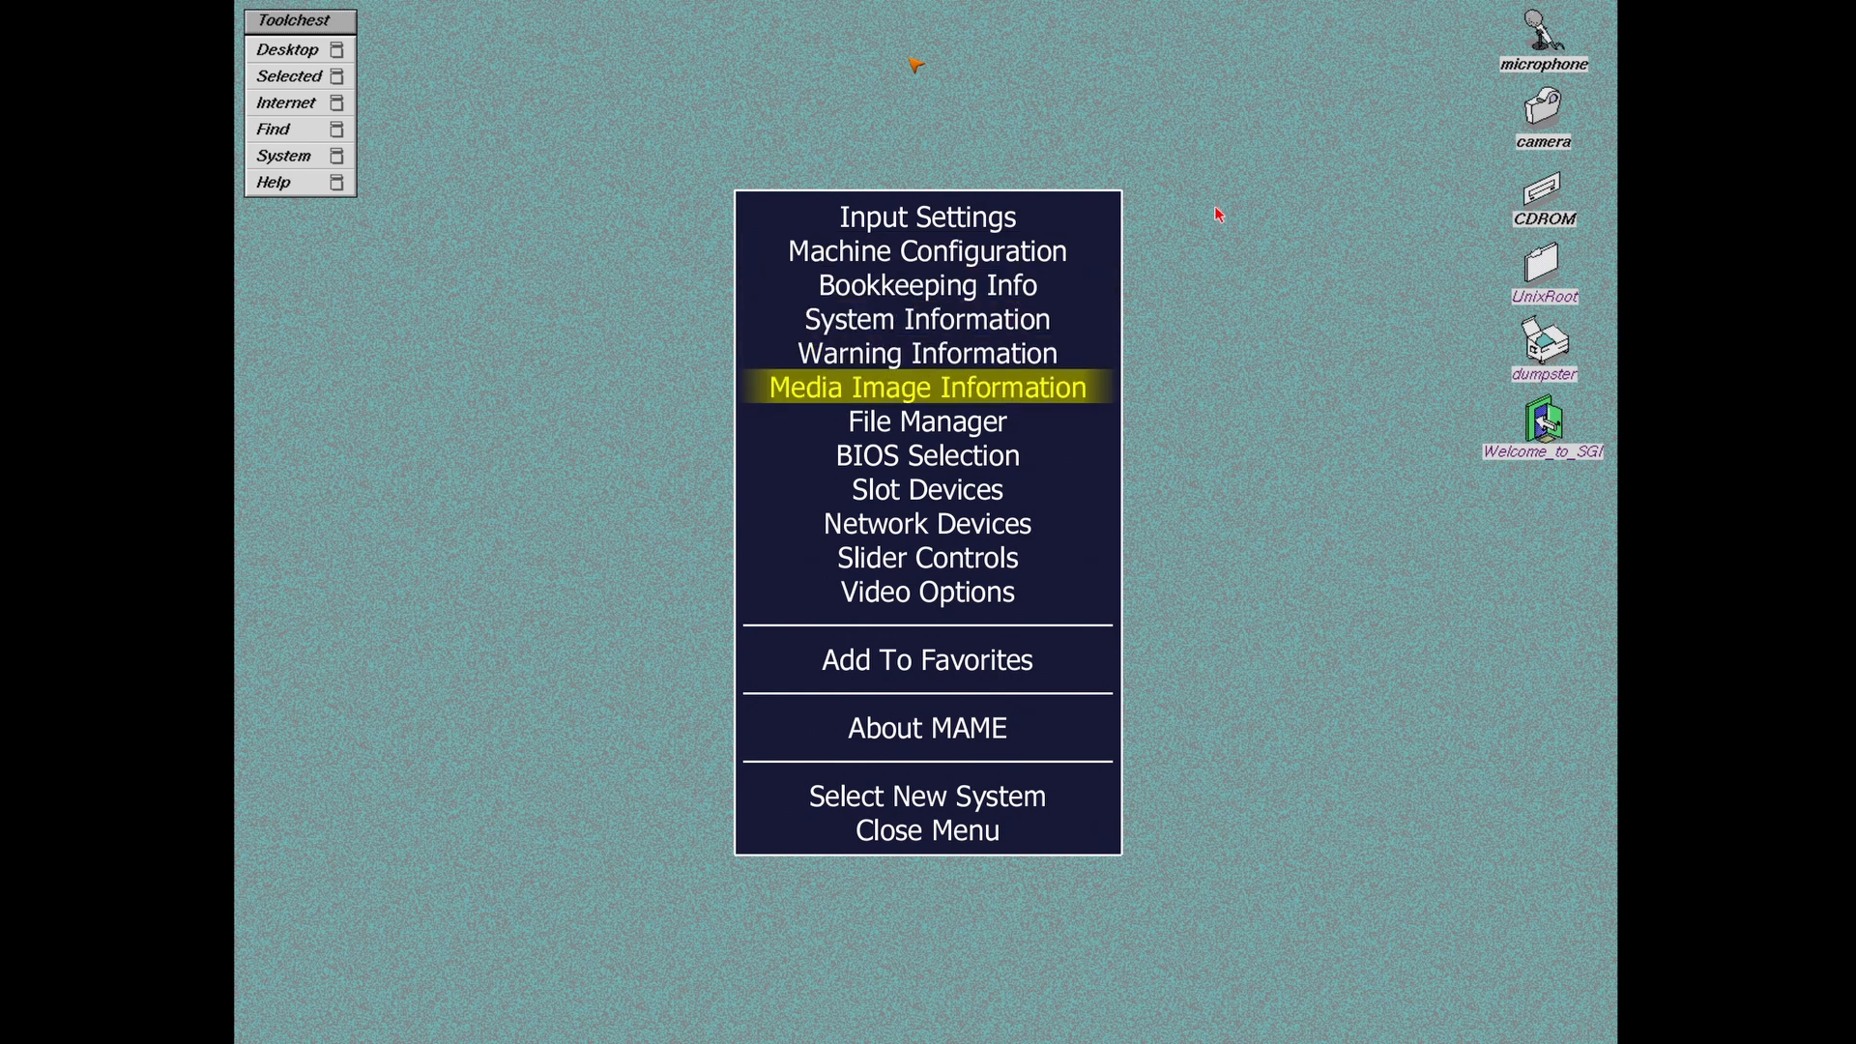
{"action": "key", "text": "Down"}
{"action": "key", "text": "Return"}
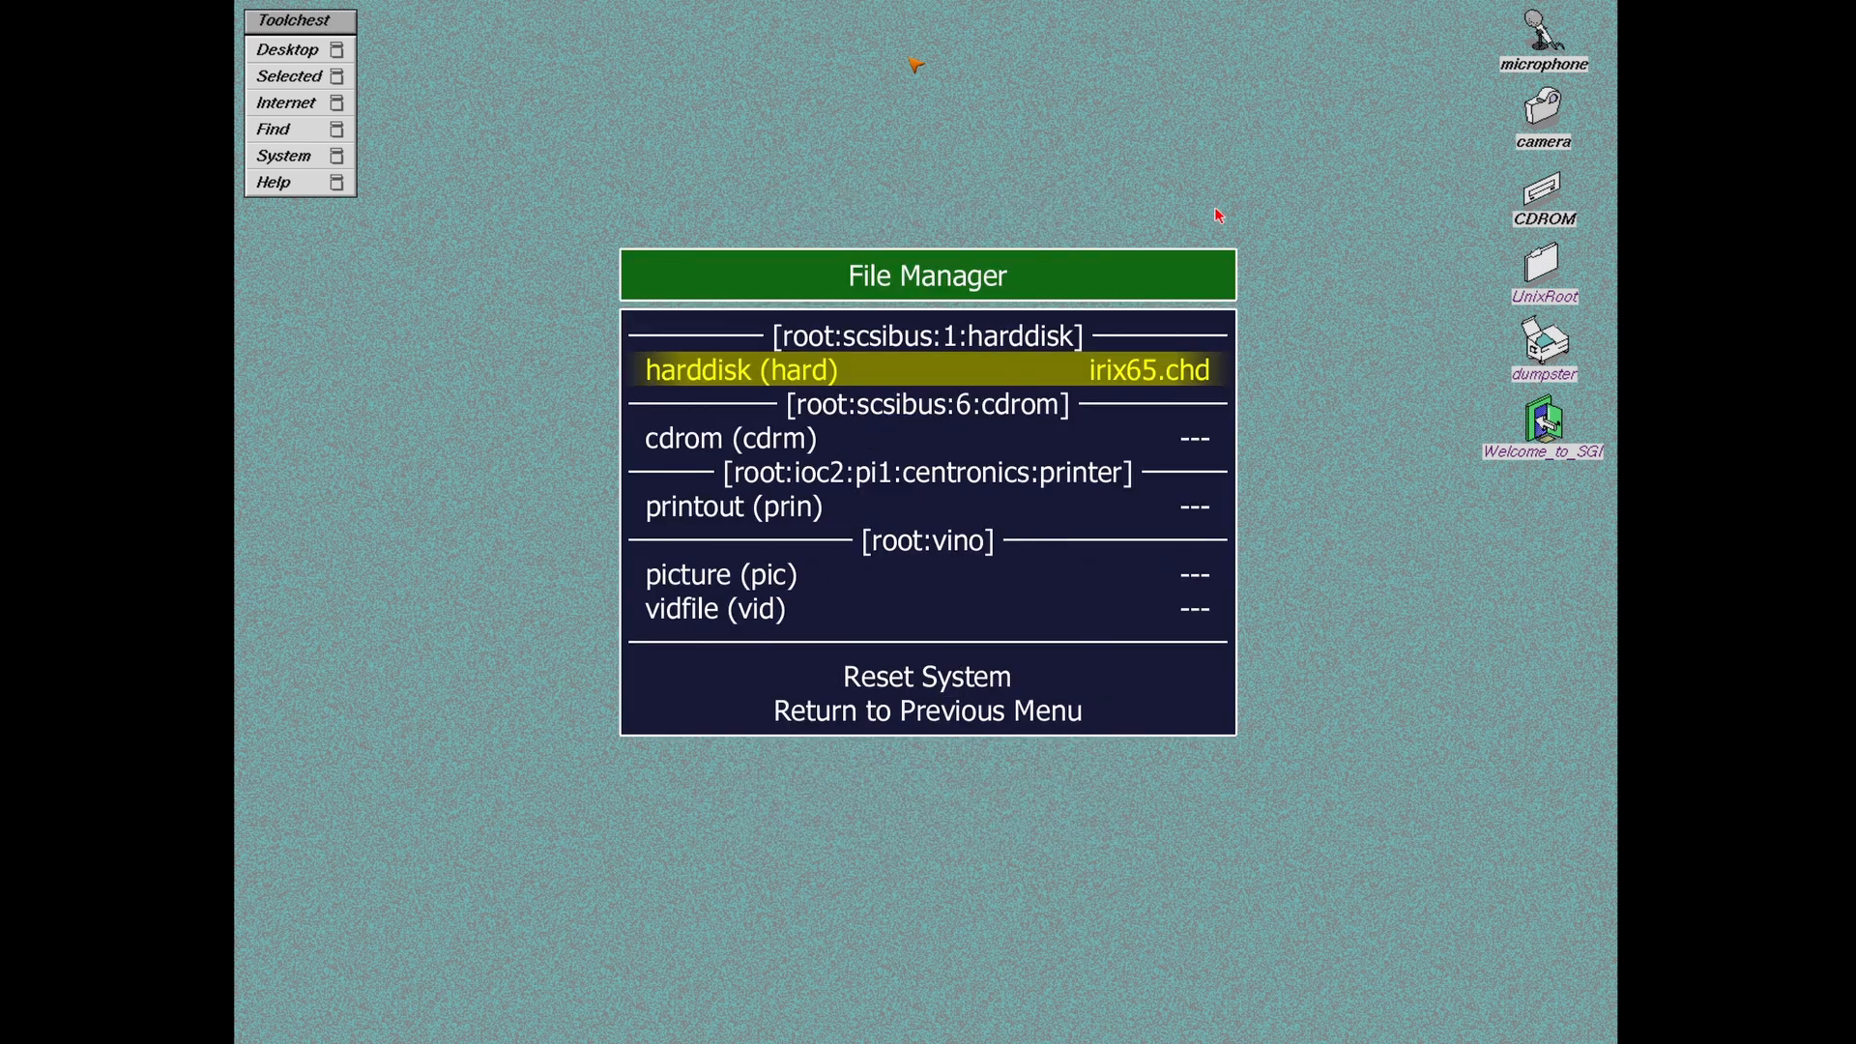
{"action": "key", "text": "Down"}
{"action": "key", "text": "Down"}
{"action": "key", "text": "Up"}
{"action": "key", "text": "Return"}
{"action": "key", "text": "Down"}
{"action": "key", "text": "Down"}
{"action": "key", "text": "Down"}
{"action": "key", "text": "Down"}
{"action": "key", "text": "Down"}
{"action": "key", "text": "Down"}
{"action": "key", "text": "Down"}
{"action": "key", "text": "Down"}
{"action": "key", "text": "Down"}
{"action": "key", "text": "Down"}
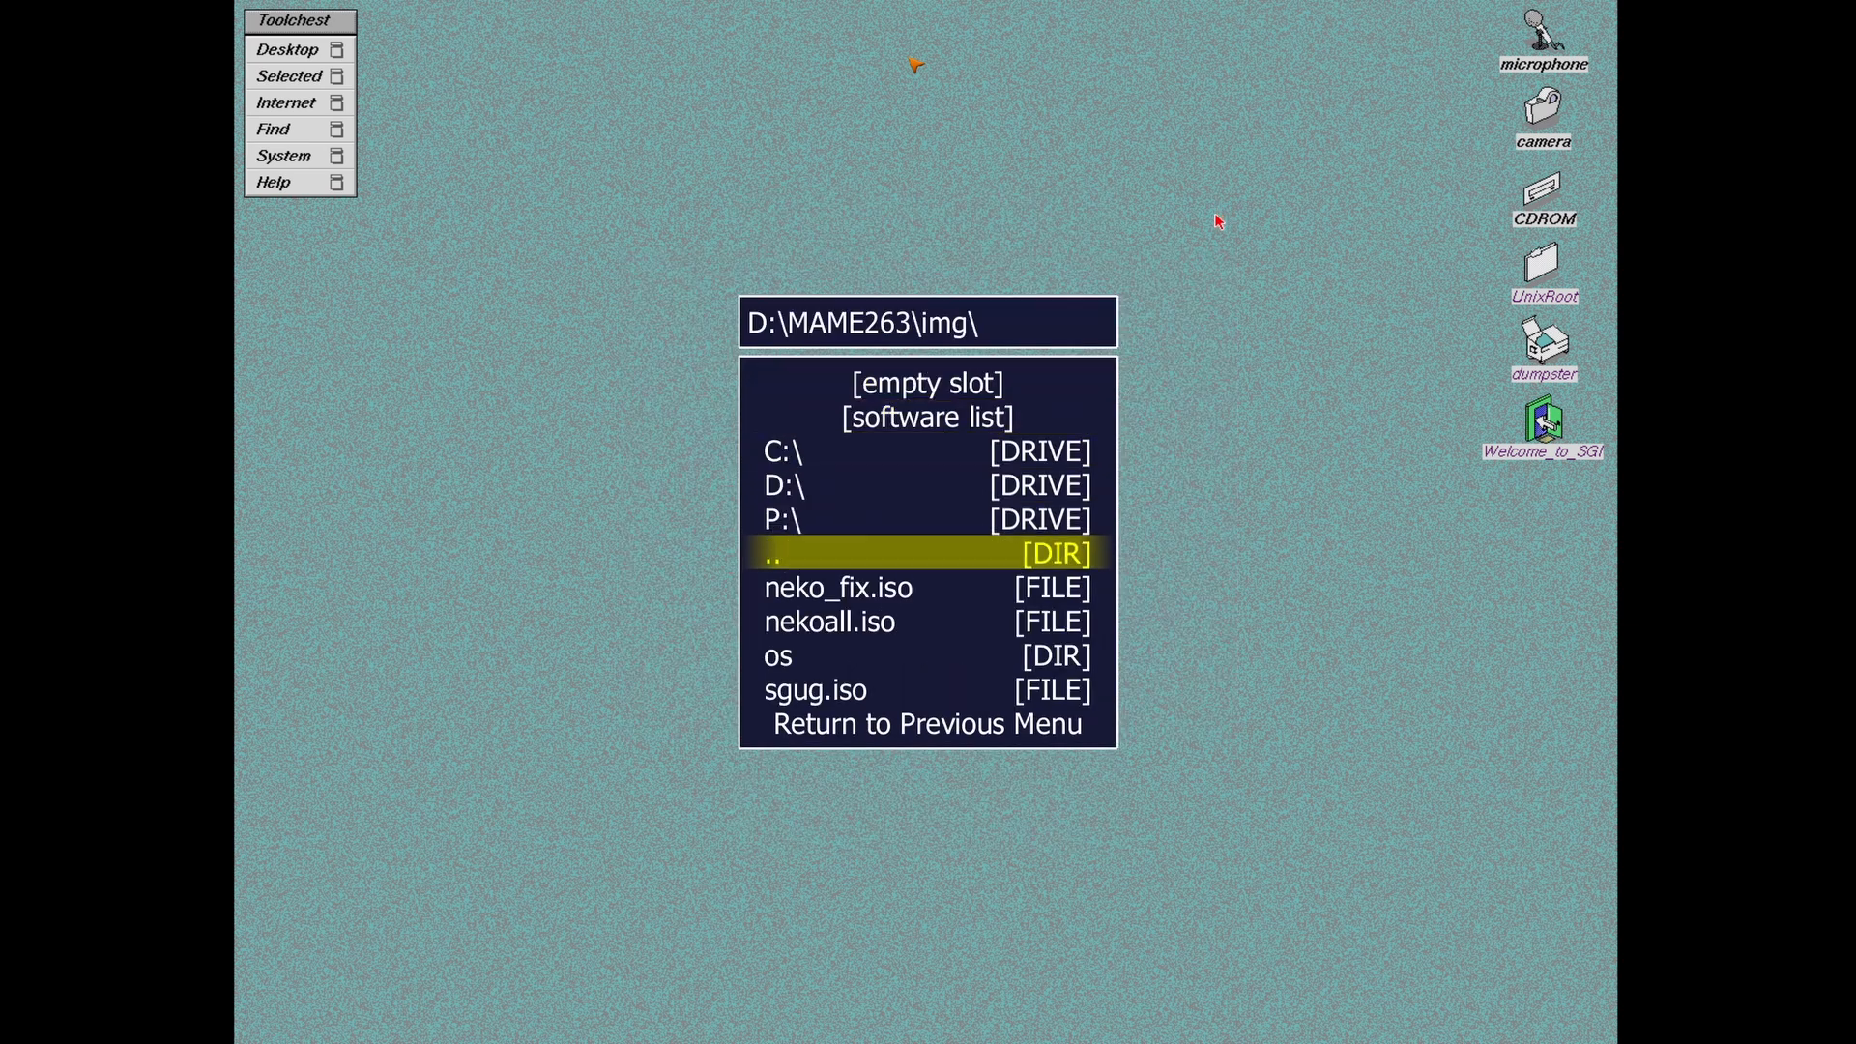
{"action": "key", "text": "Up"}
{"action": "key", "text": "Up"}
{"action": "key", "text": "Down"}
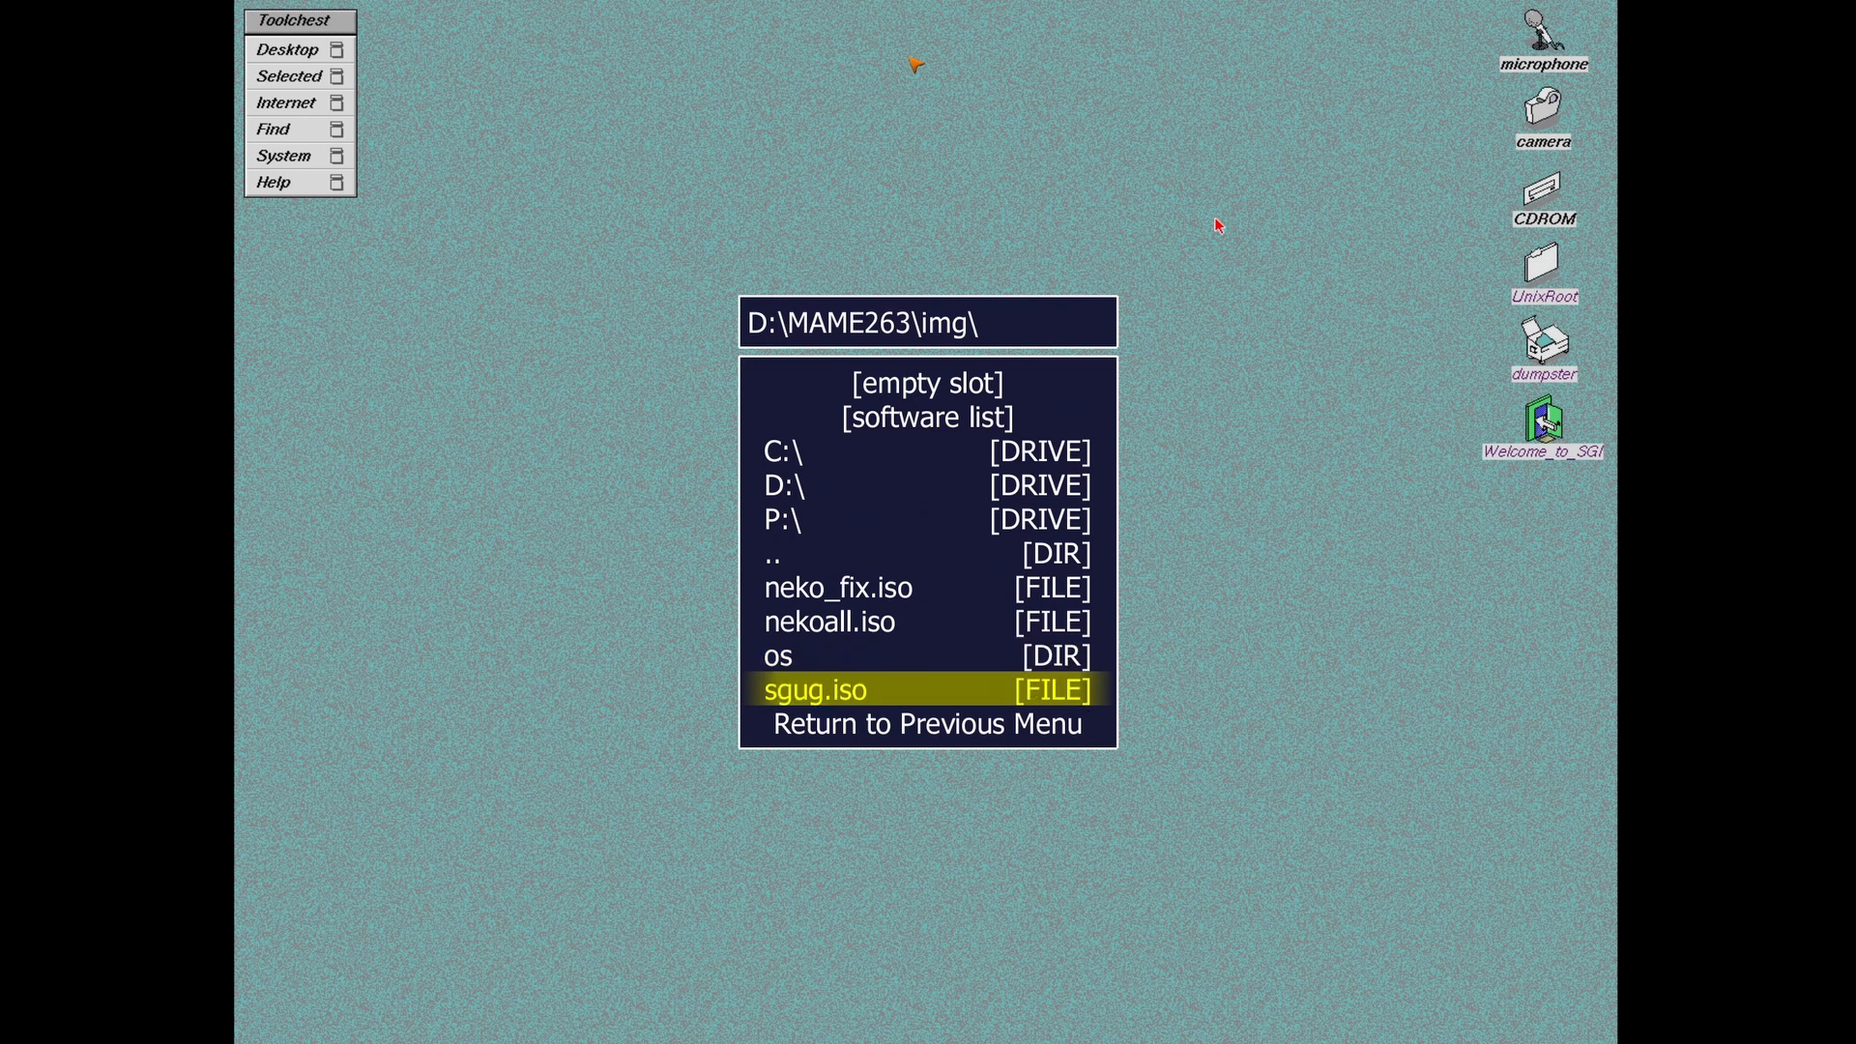
{"action": "key", "text": "Up"}
{"action": "key", "text": "Up"}
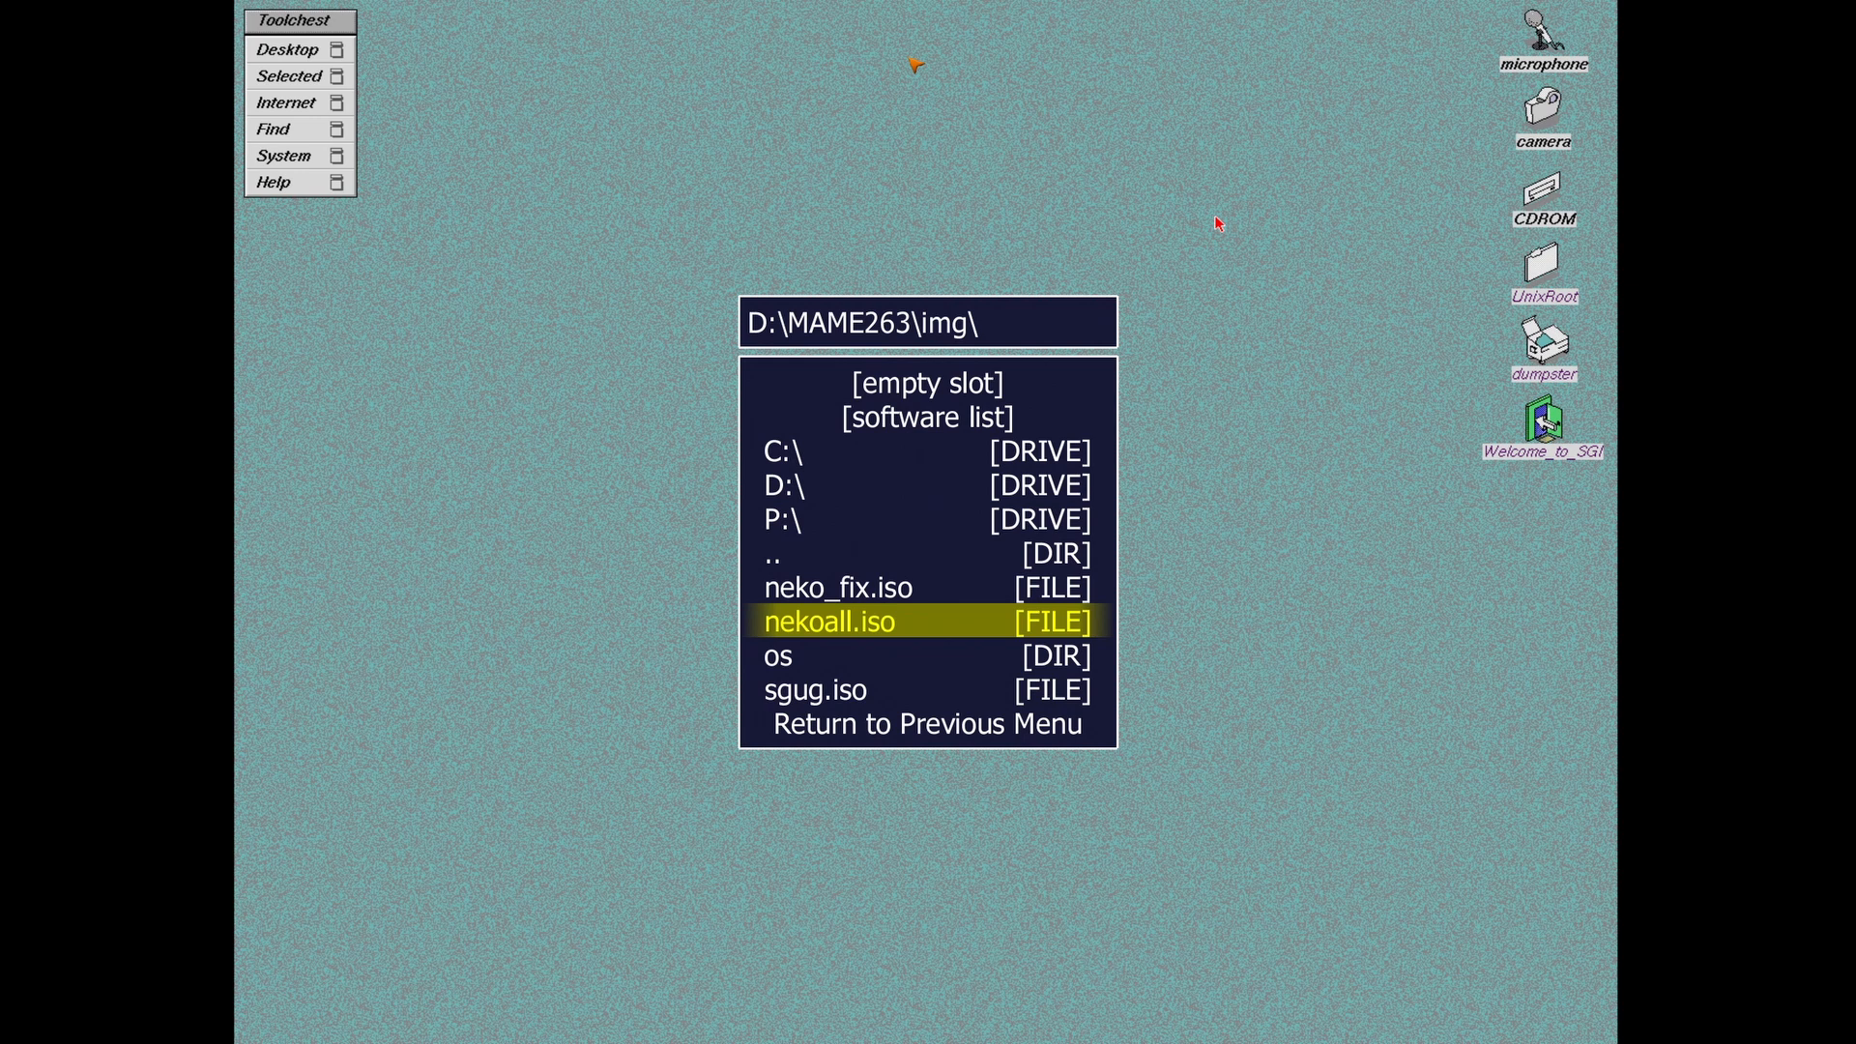
{"action": "key", "text": "Return"}
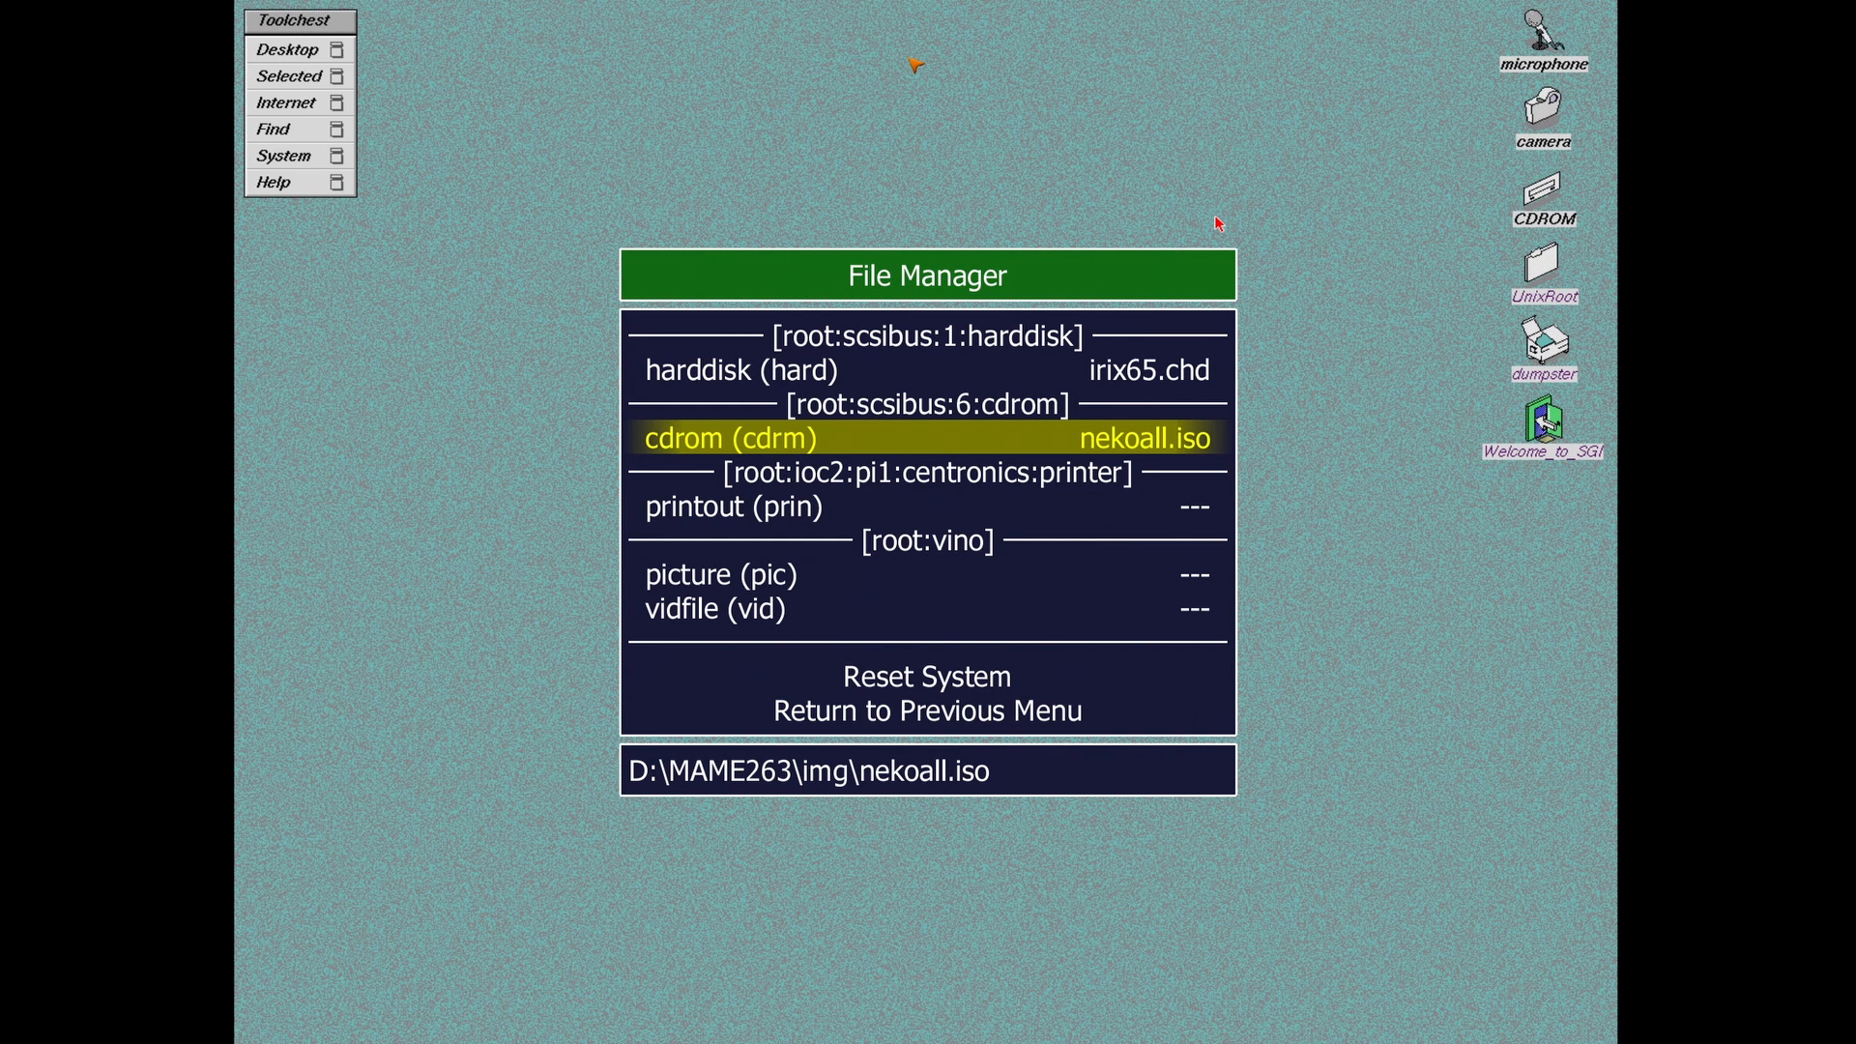
{"action": "key", "text": "Tab"}
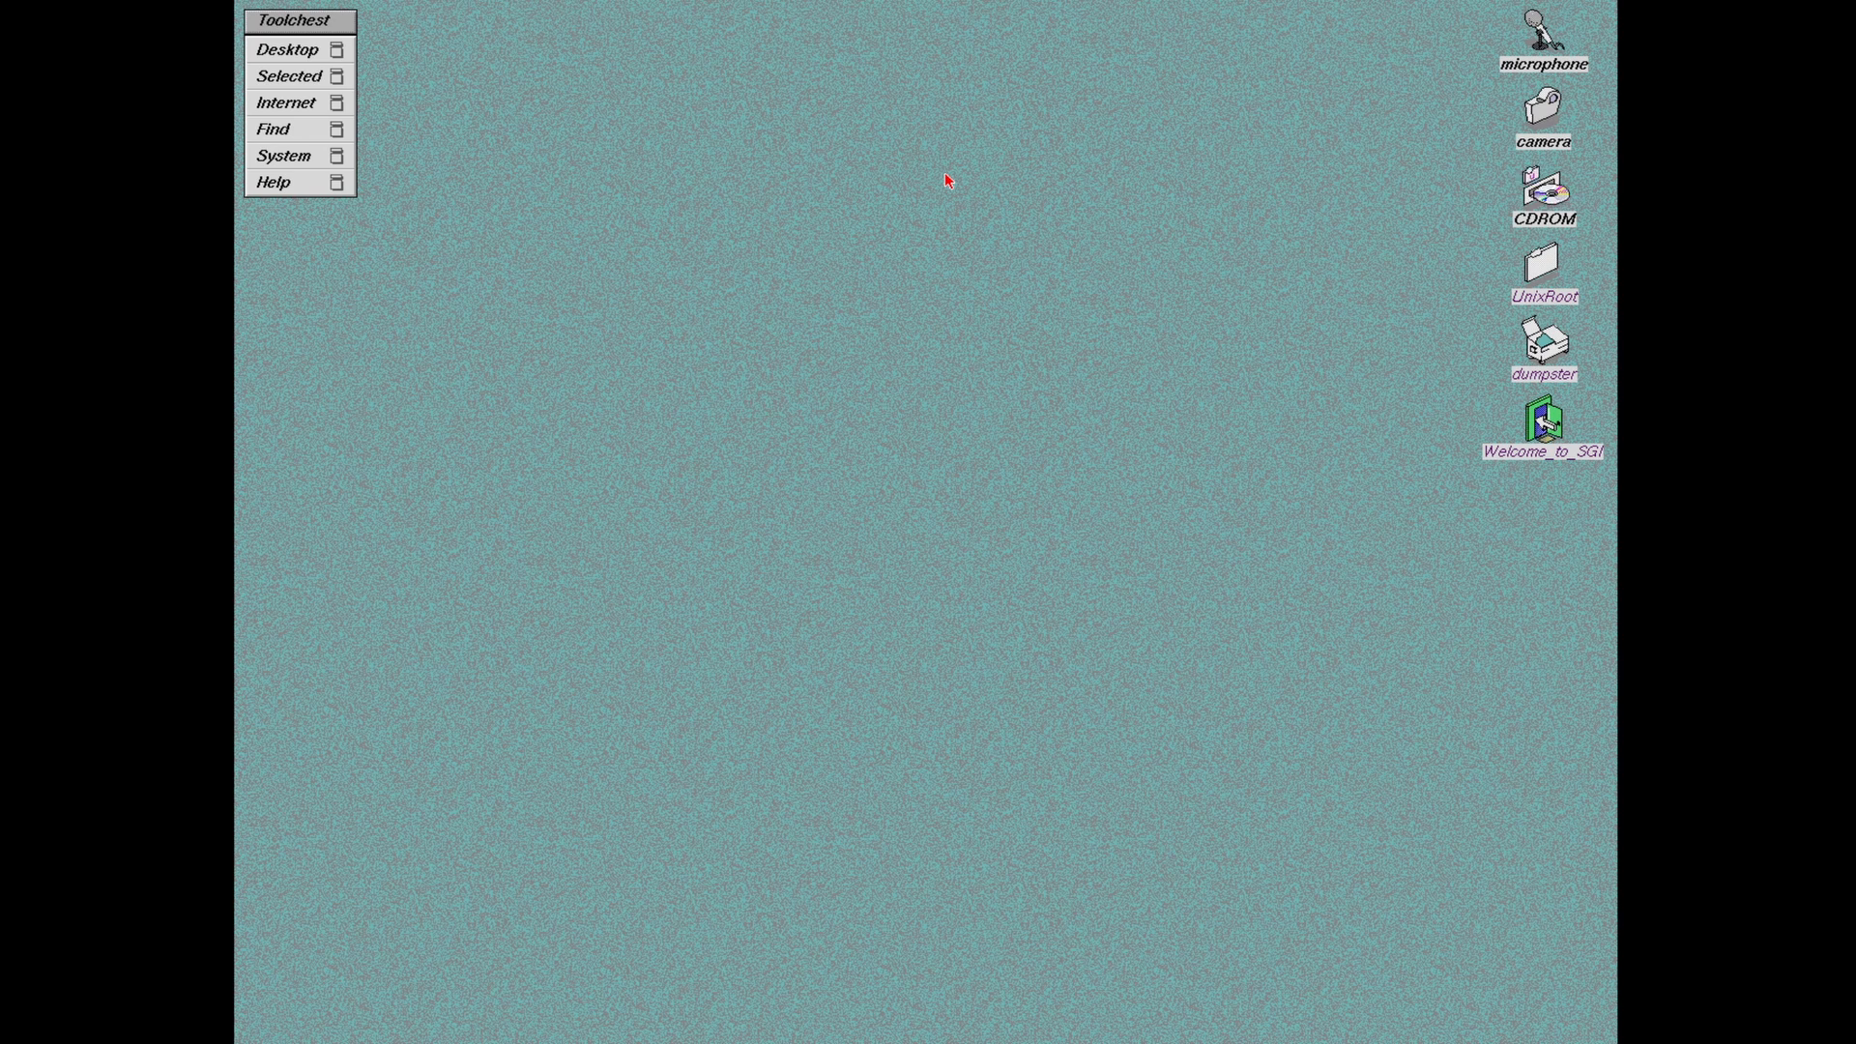
{"action": "left_click", "coordinate": [1562, 189]}
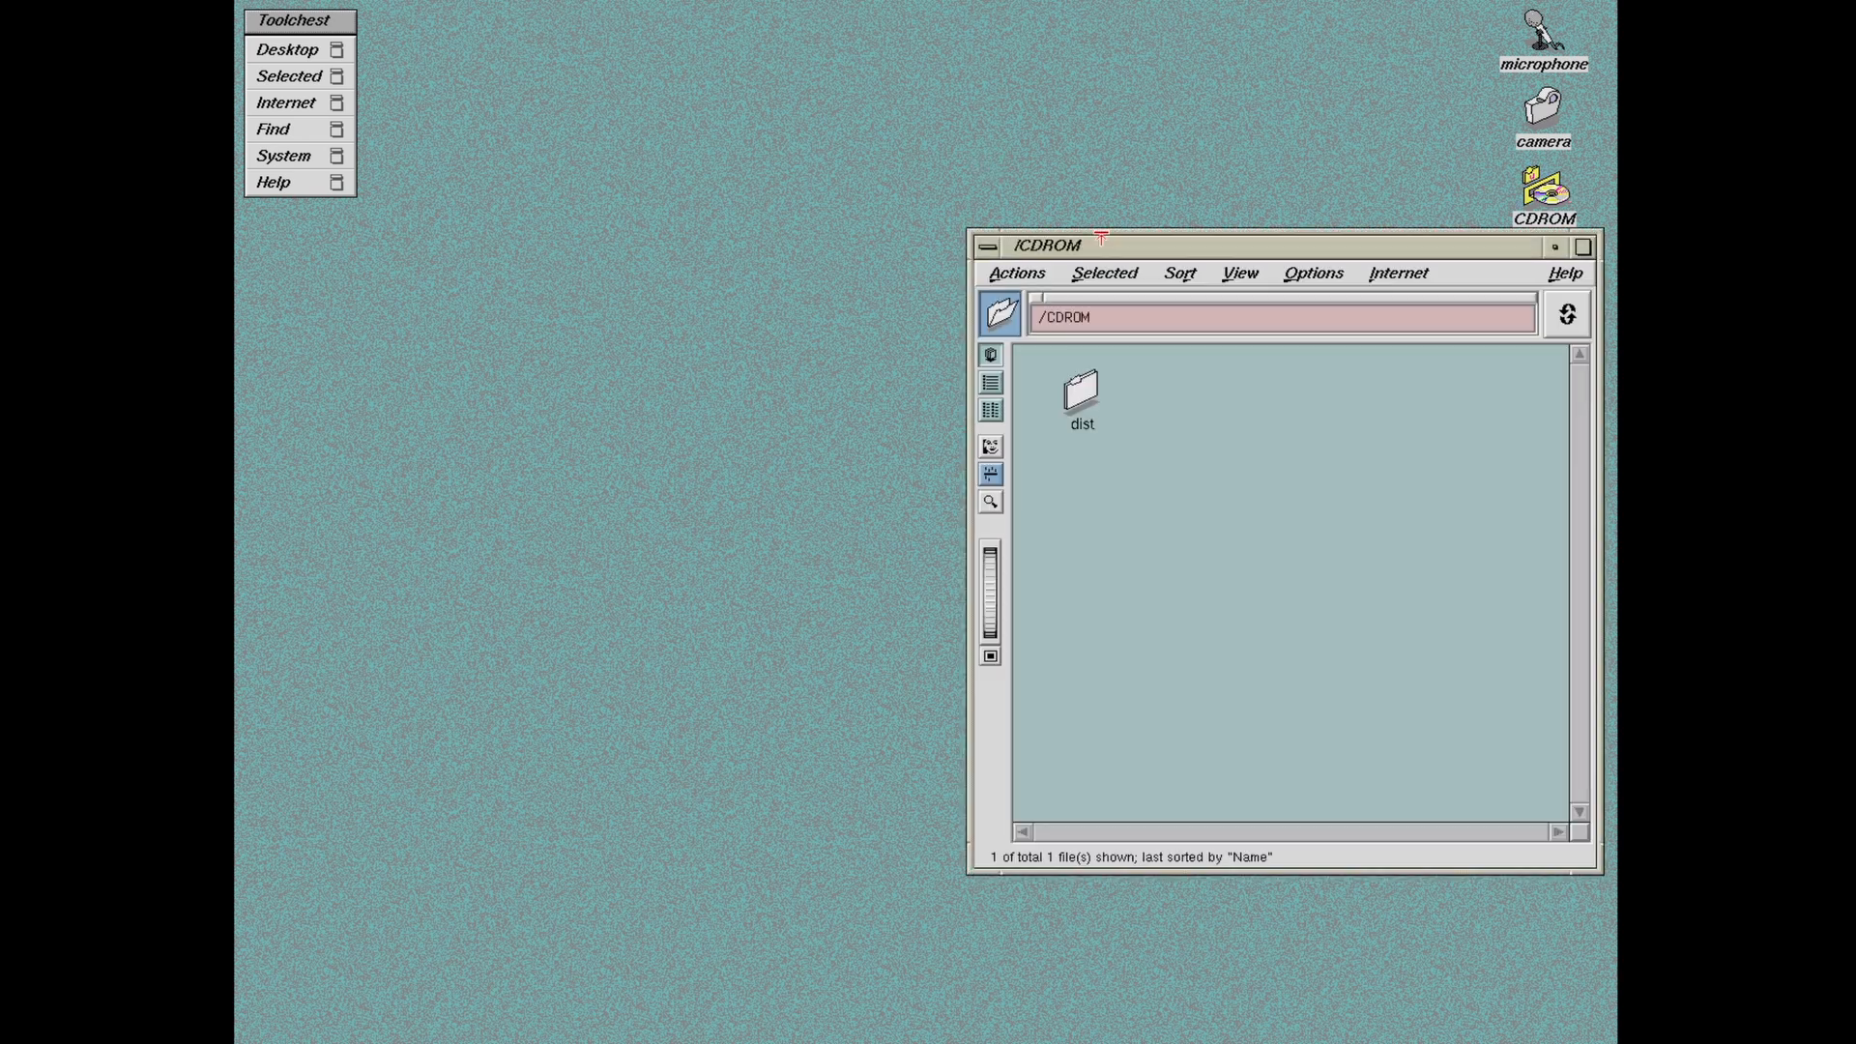
{"action": "left_click_drag", "start_coordinate": [1100, 236], "coordinate": [969, 186]}
{"action": "left_click", "coordinate": [945, 333]}
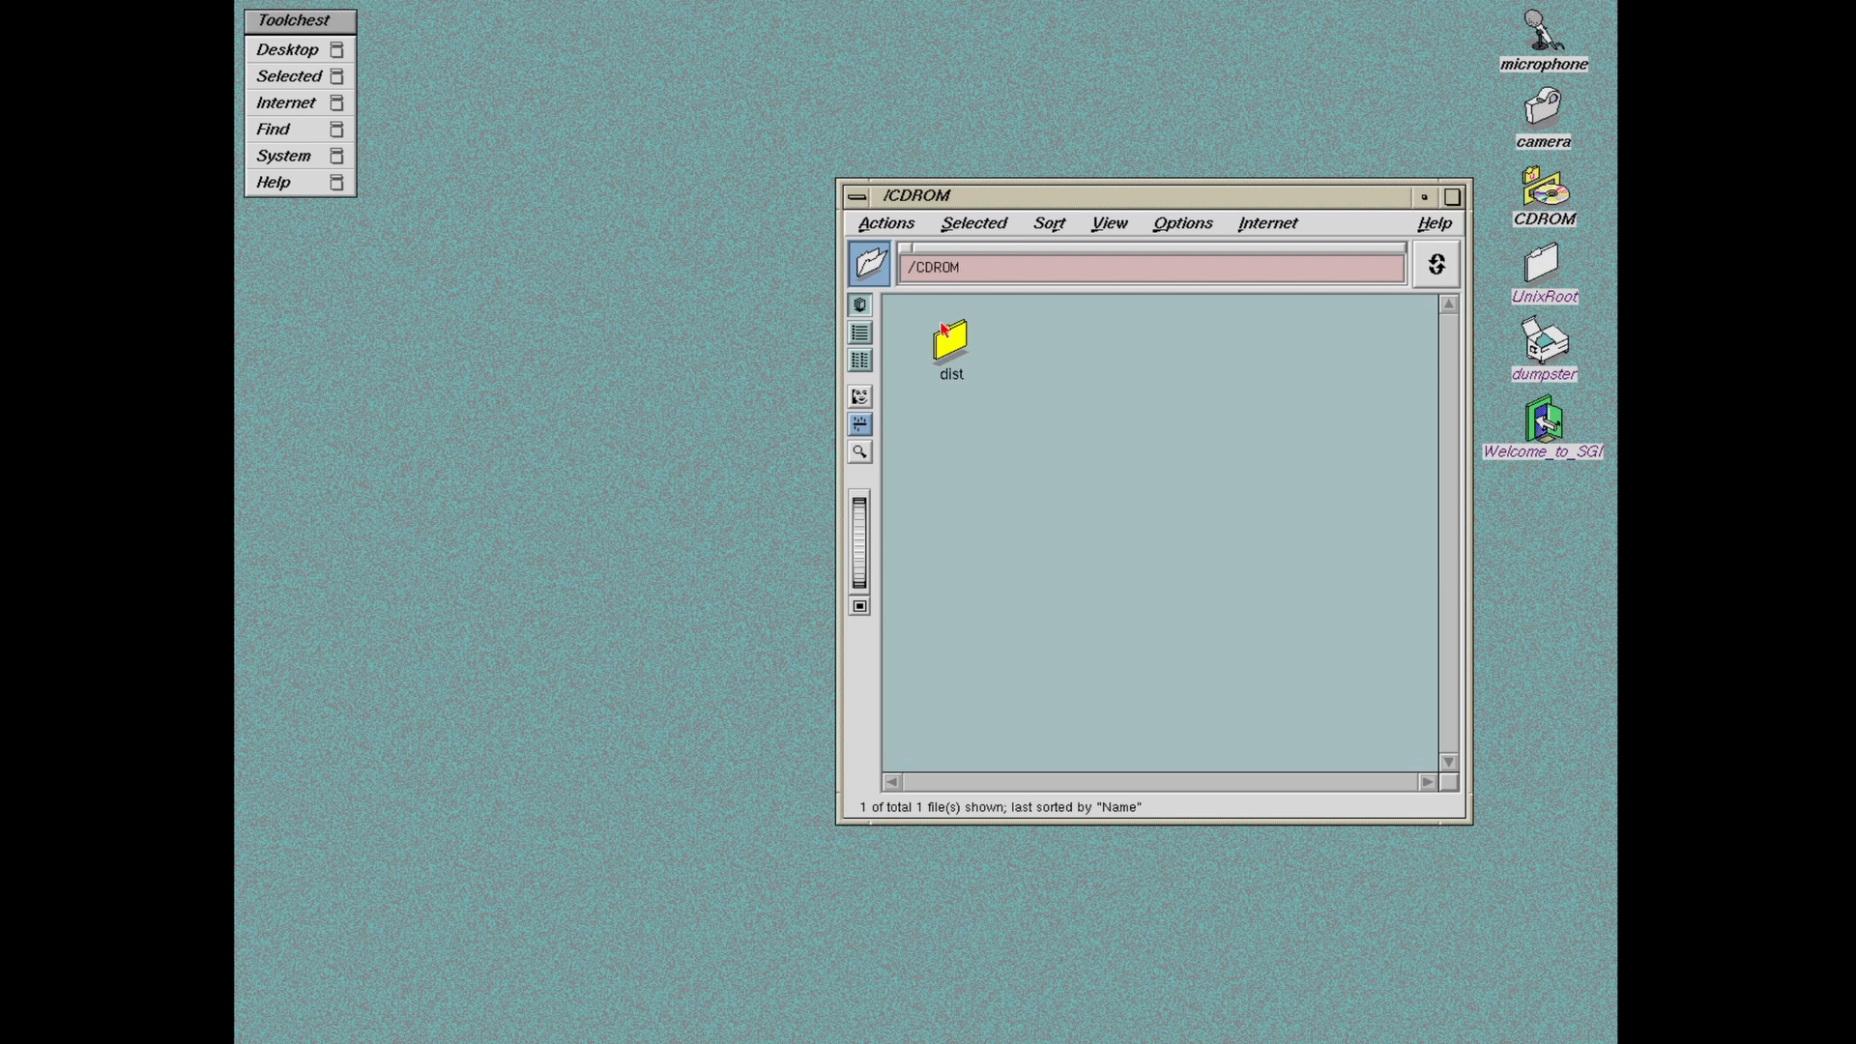
{"action": "double_click", "coordinate": [944, 330]}
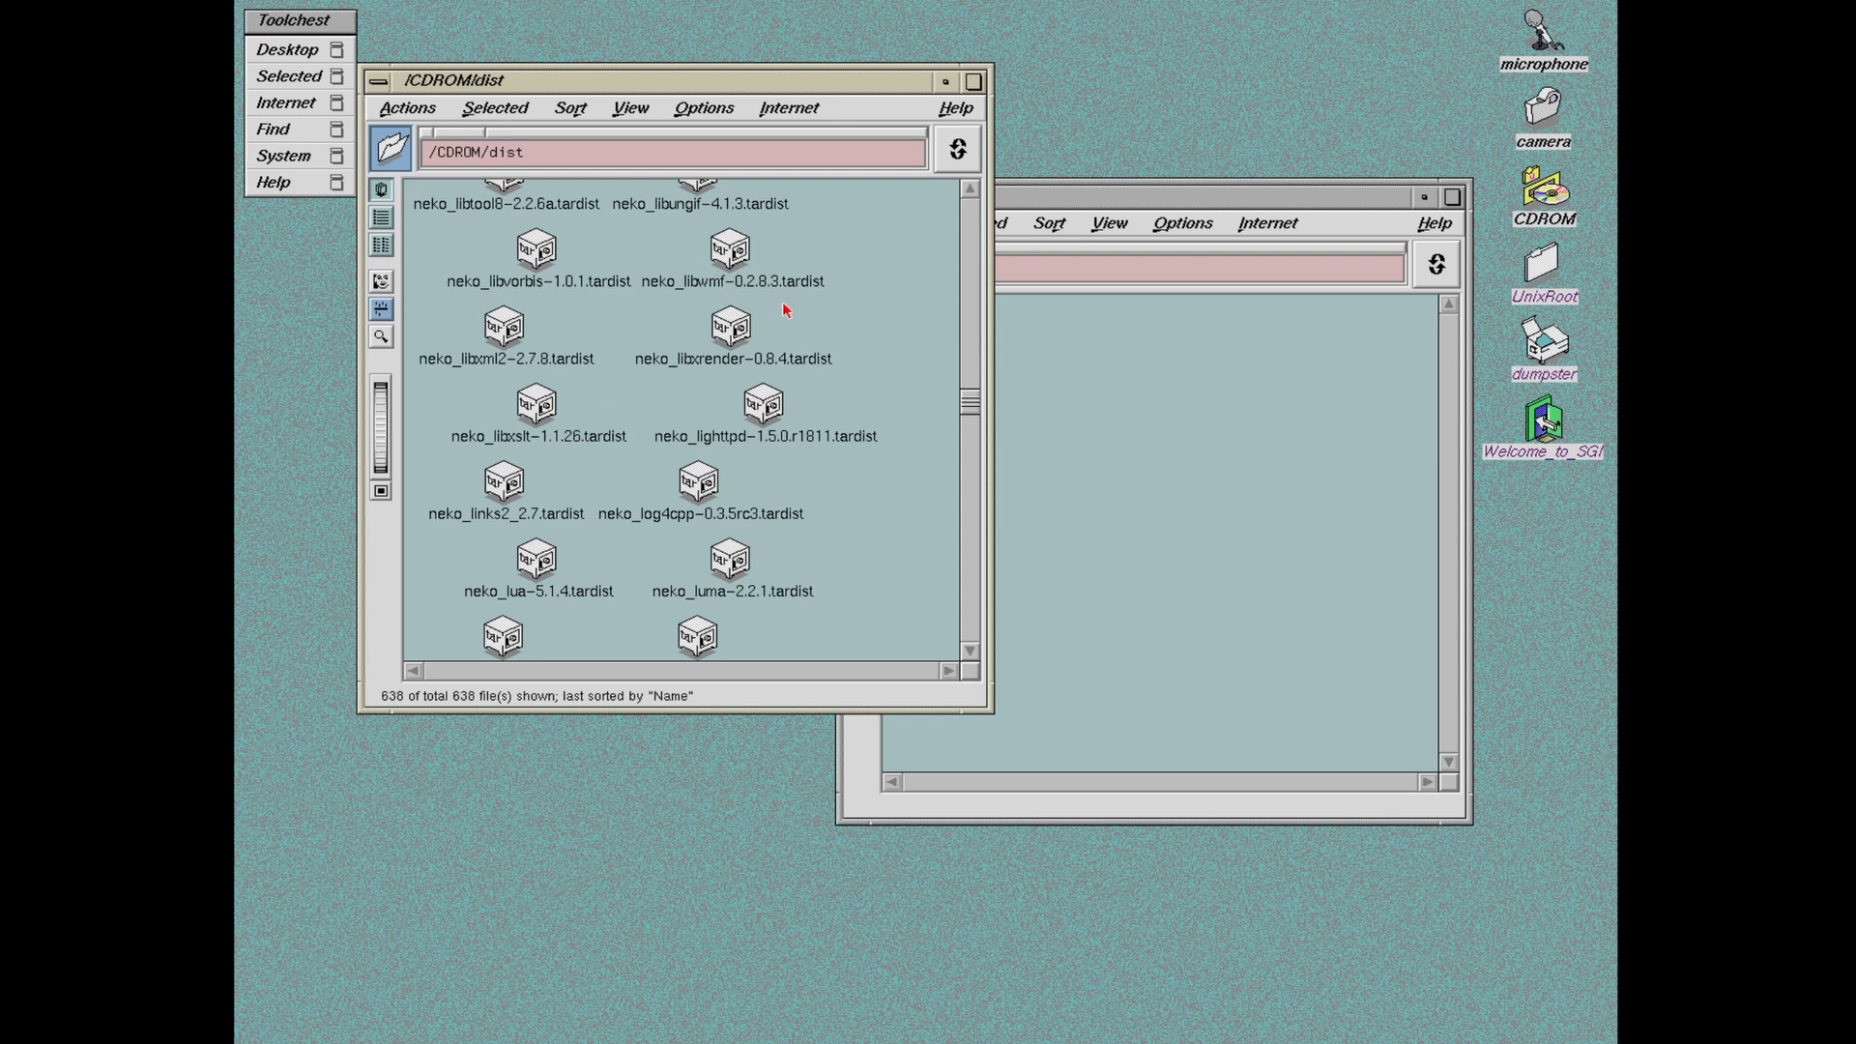
{"action": "left_click_drag", "start_coordinate": [969, 398], "coordinate": [969, 210]}
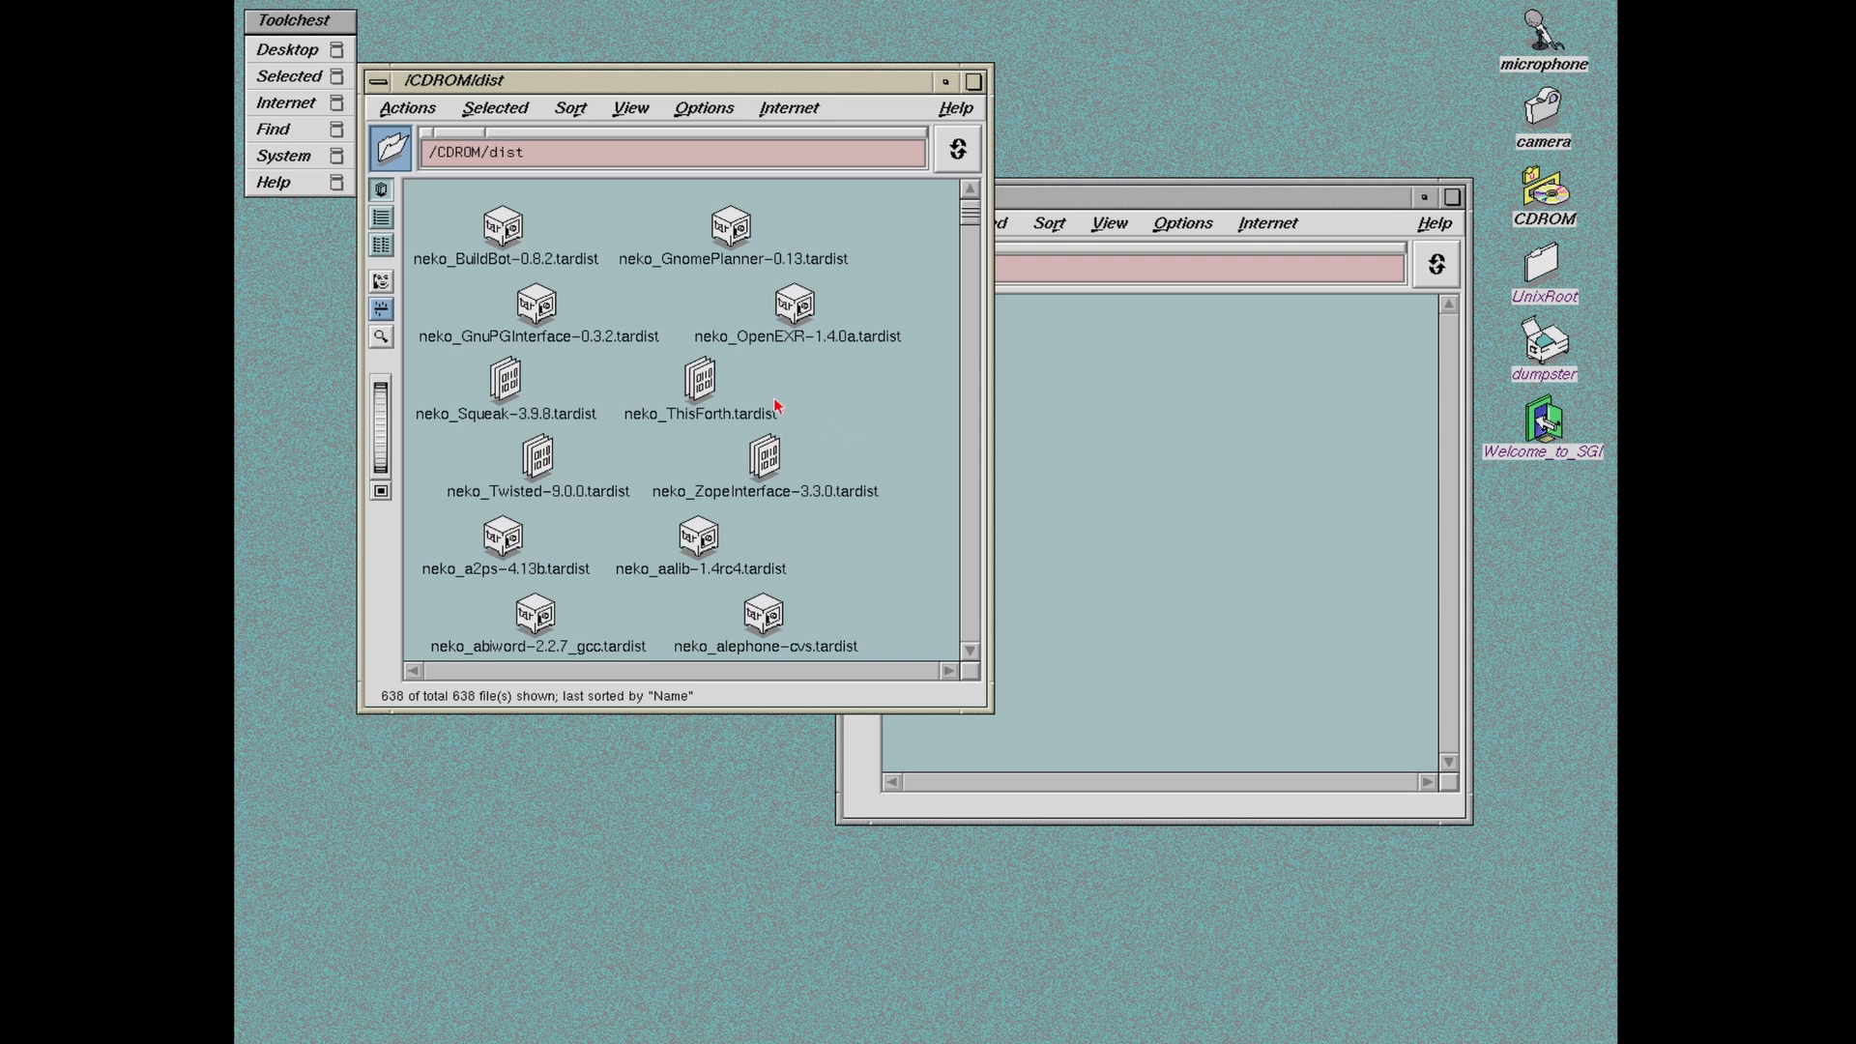
{"action": "right_click", "coordinate": [603, 81]}
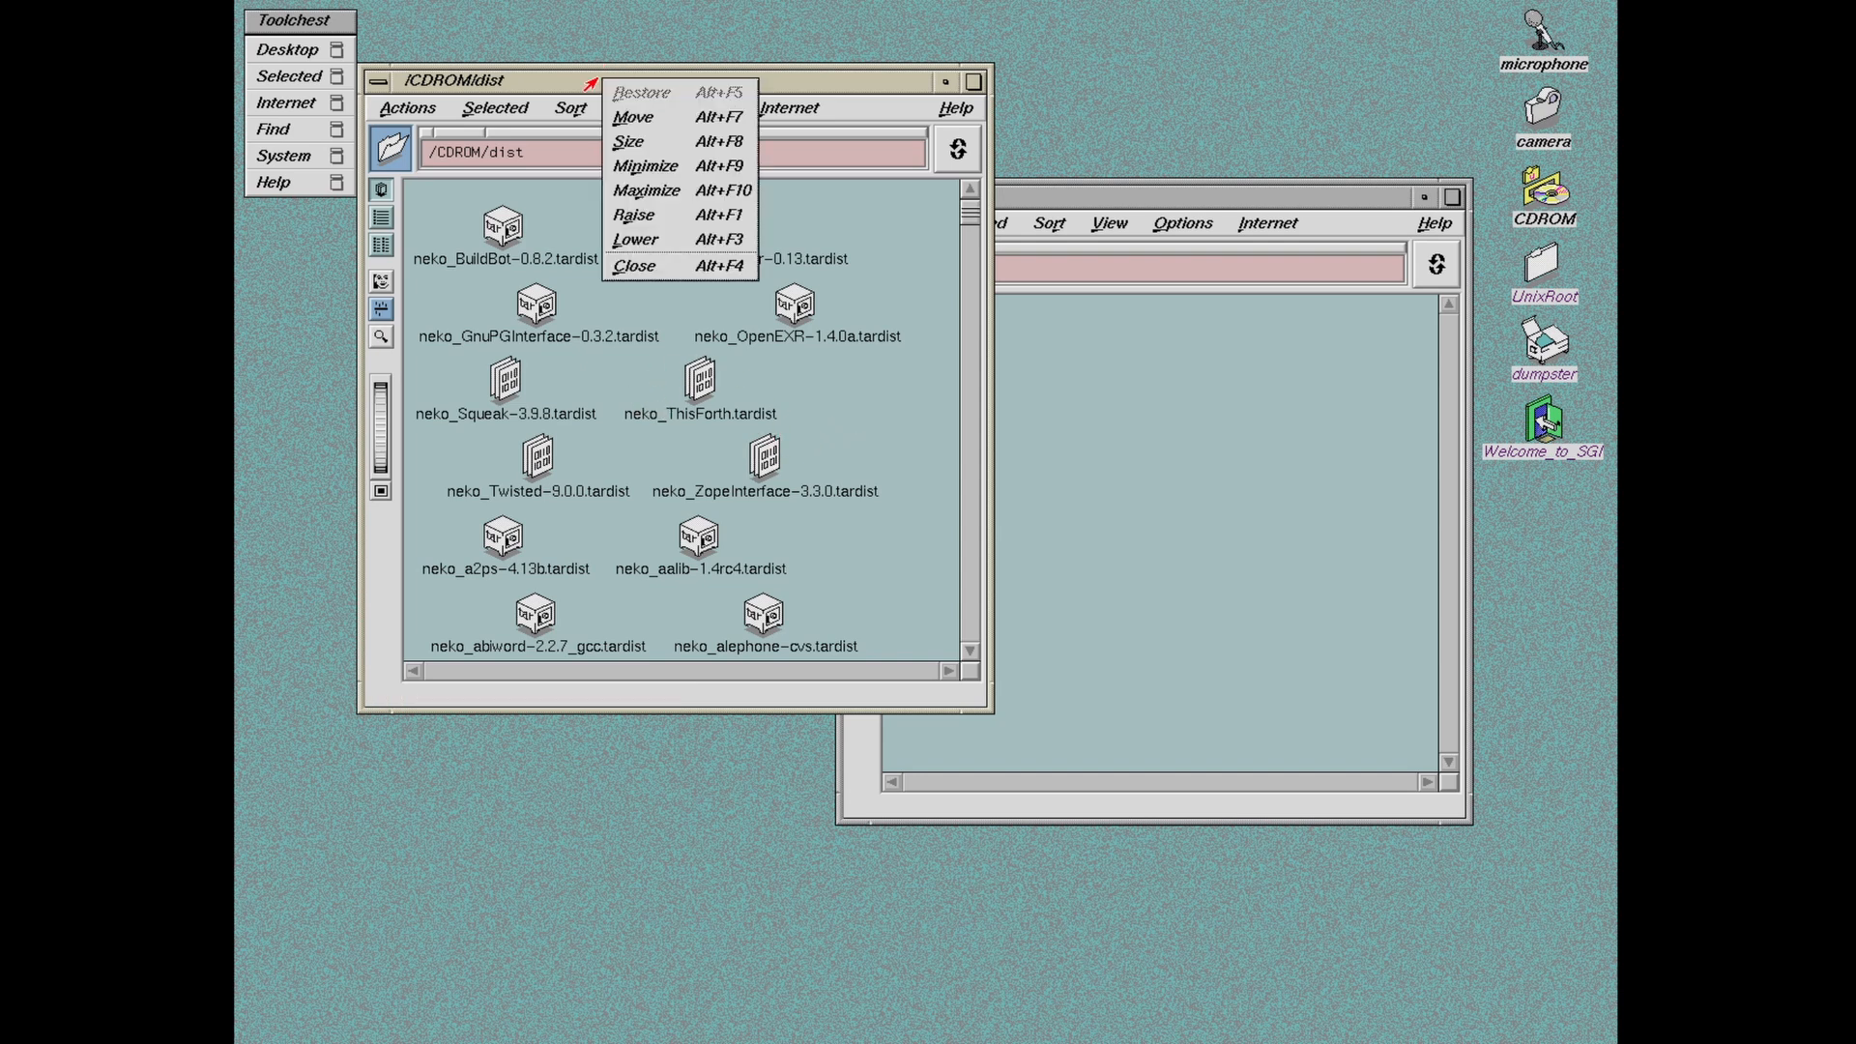
{"action": "left_click", "coordinate": [654, 266]}
{"action": "right_click", "coordinate": [1305, 195]}
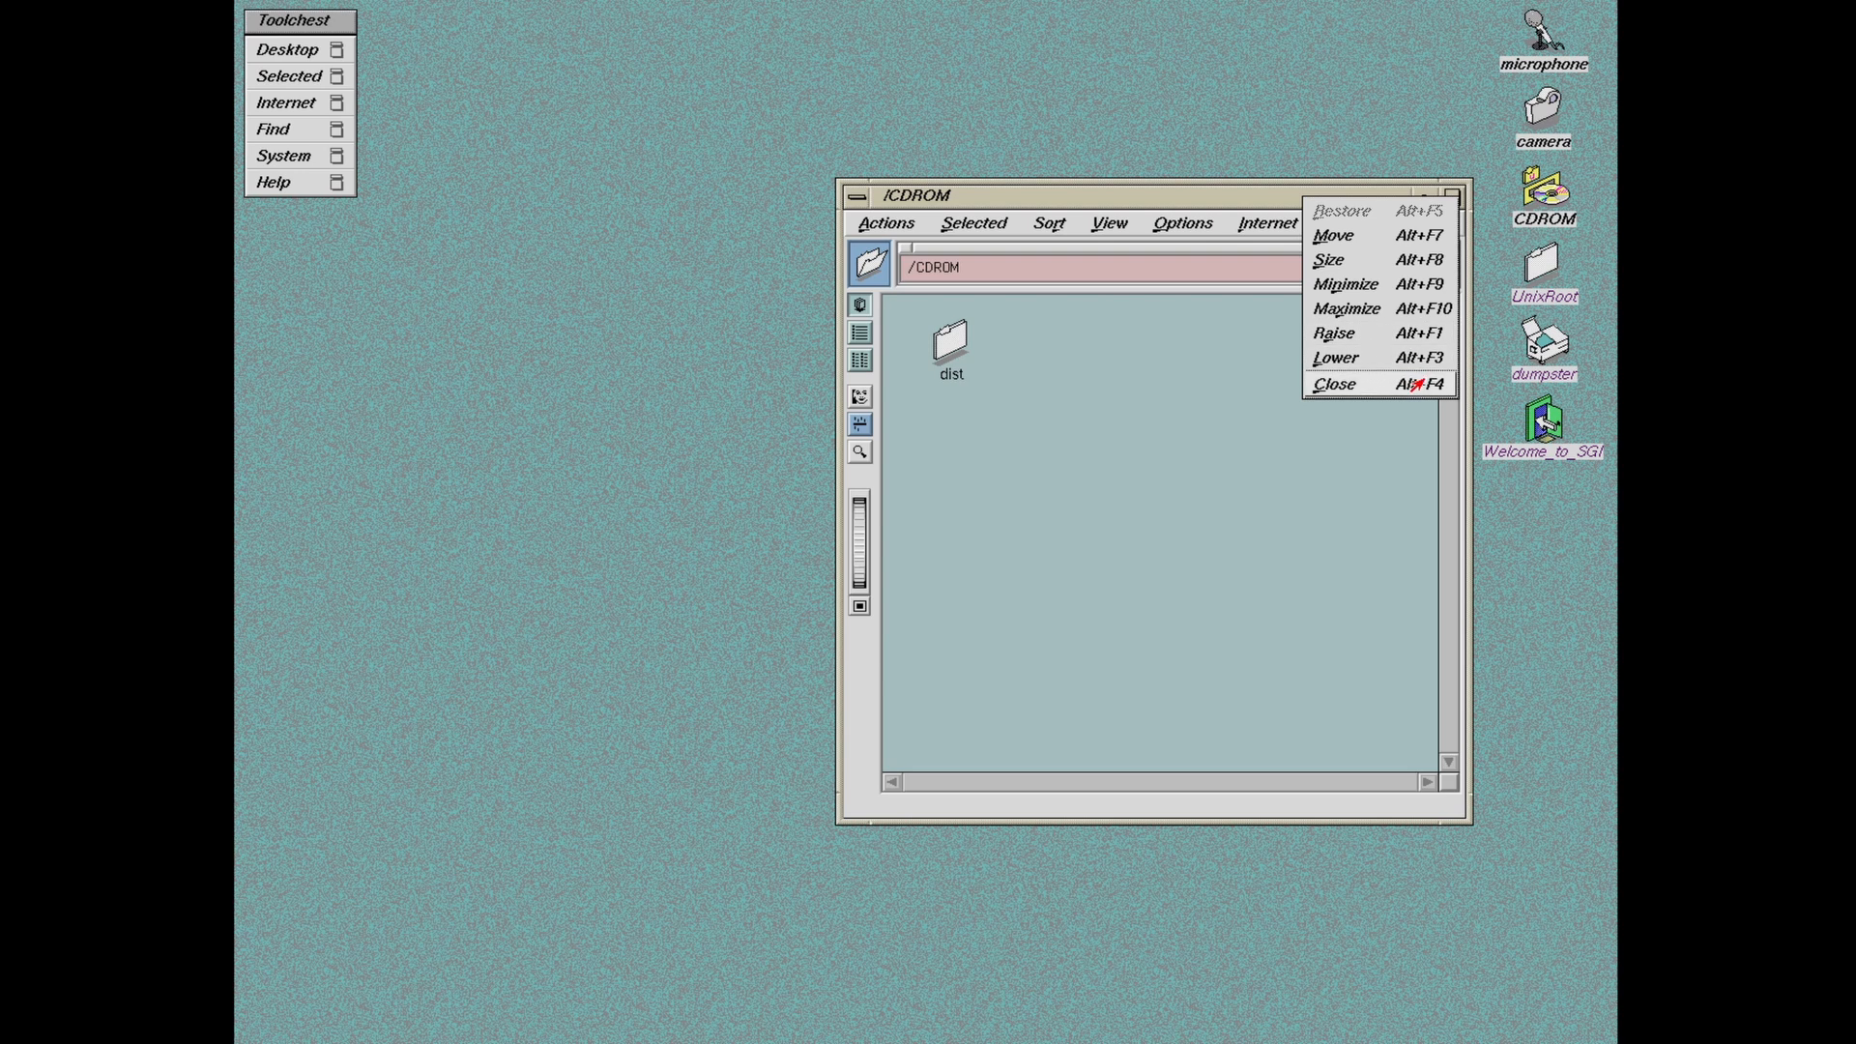
{"action": "left_click", "coordinate": [1417, 384]}
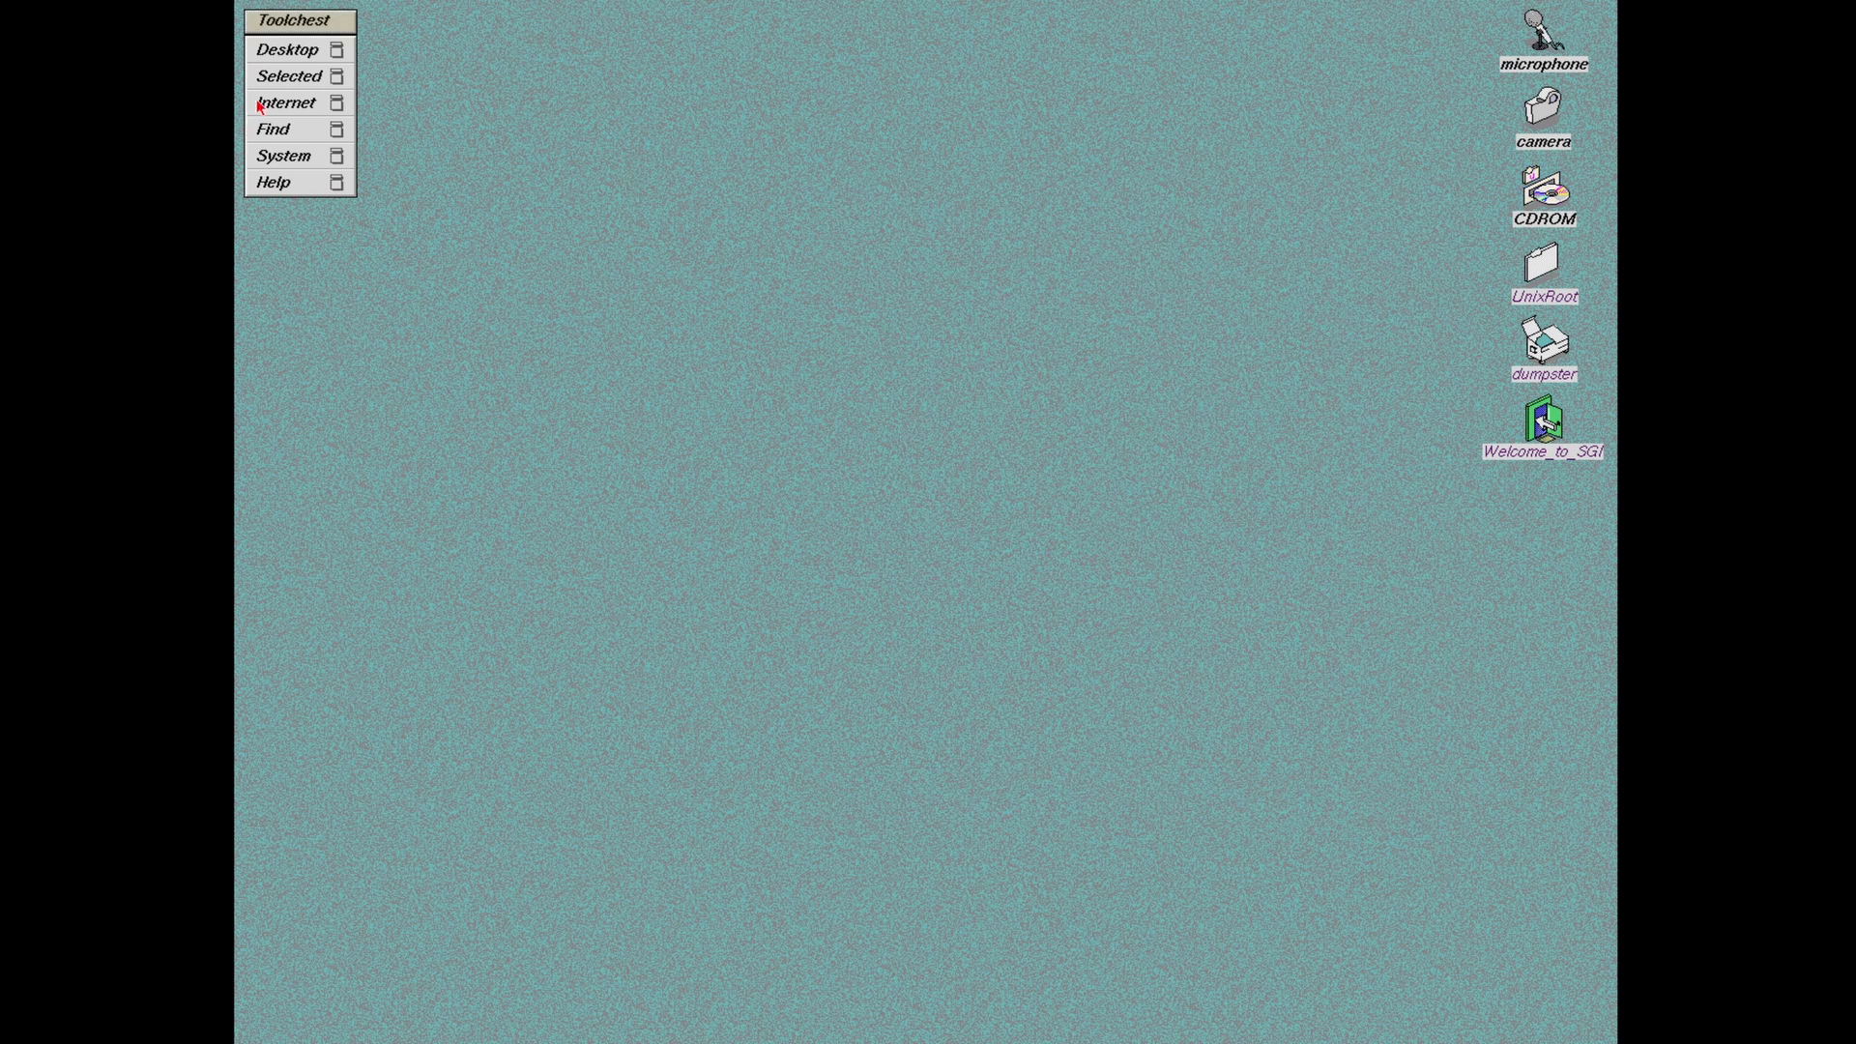
Step: Launch Software Manager from the Toolchest System menu
{"action": "left_click", "coordinate": [259, 83]}
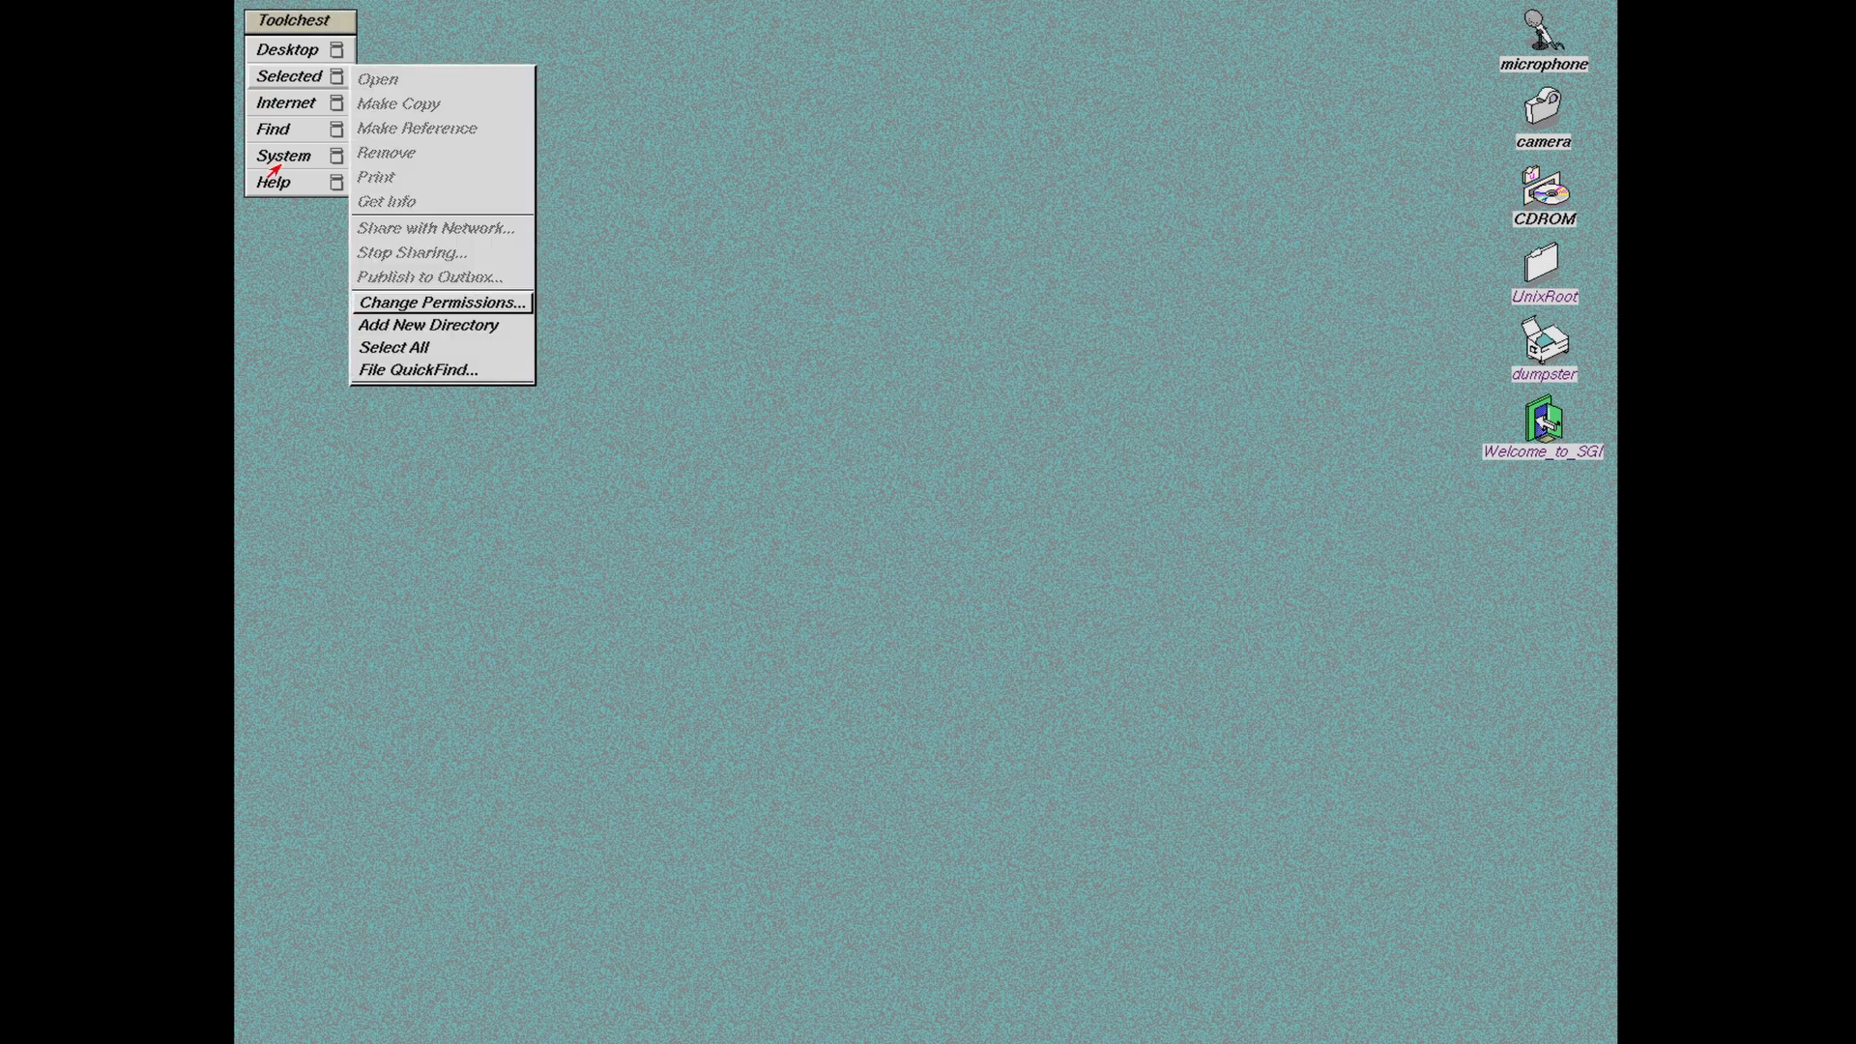
{"action": "mouse_move", "coordinate": [272, 167]}
{"action": "left_click", "coordinate": [410, 248]}
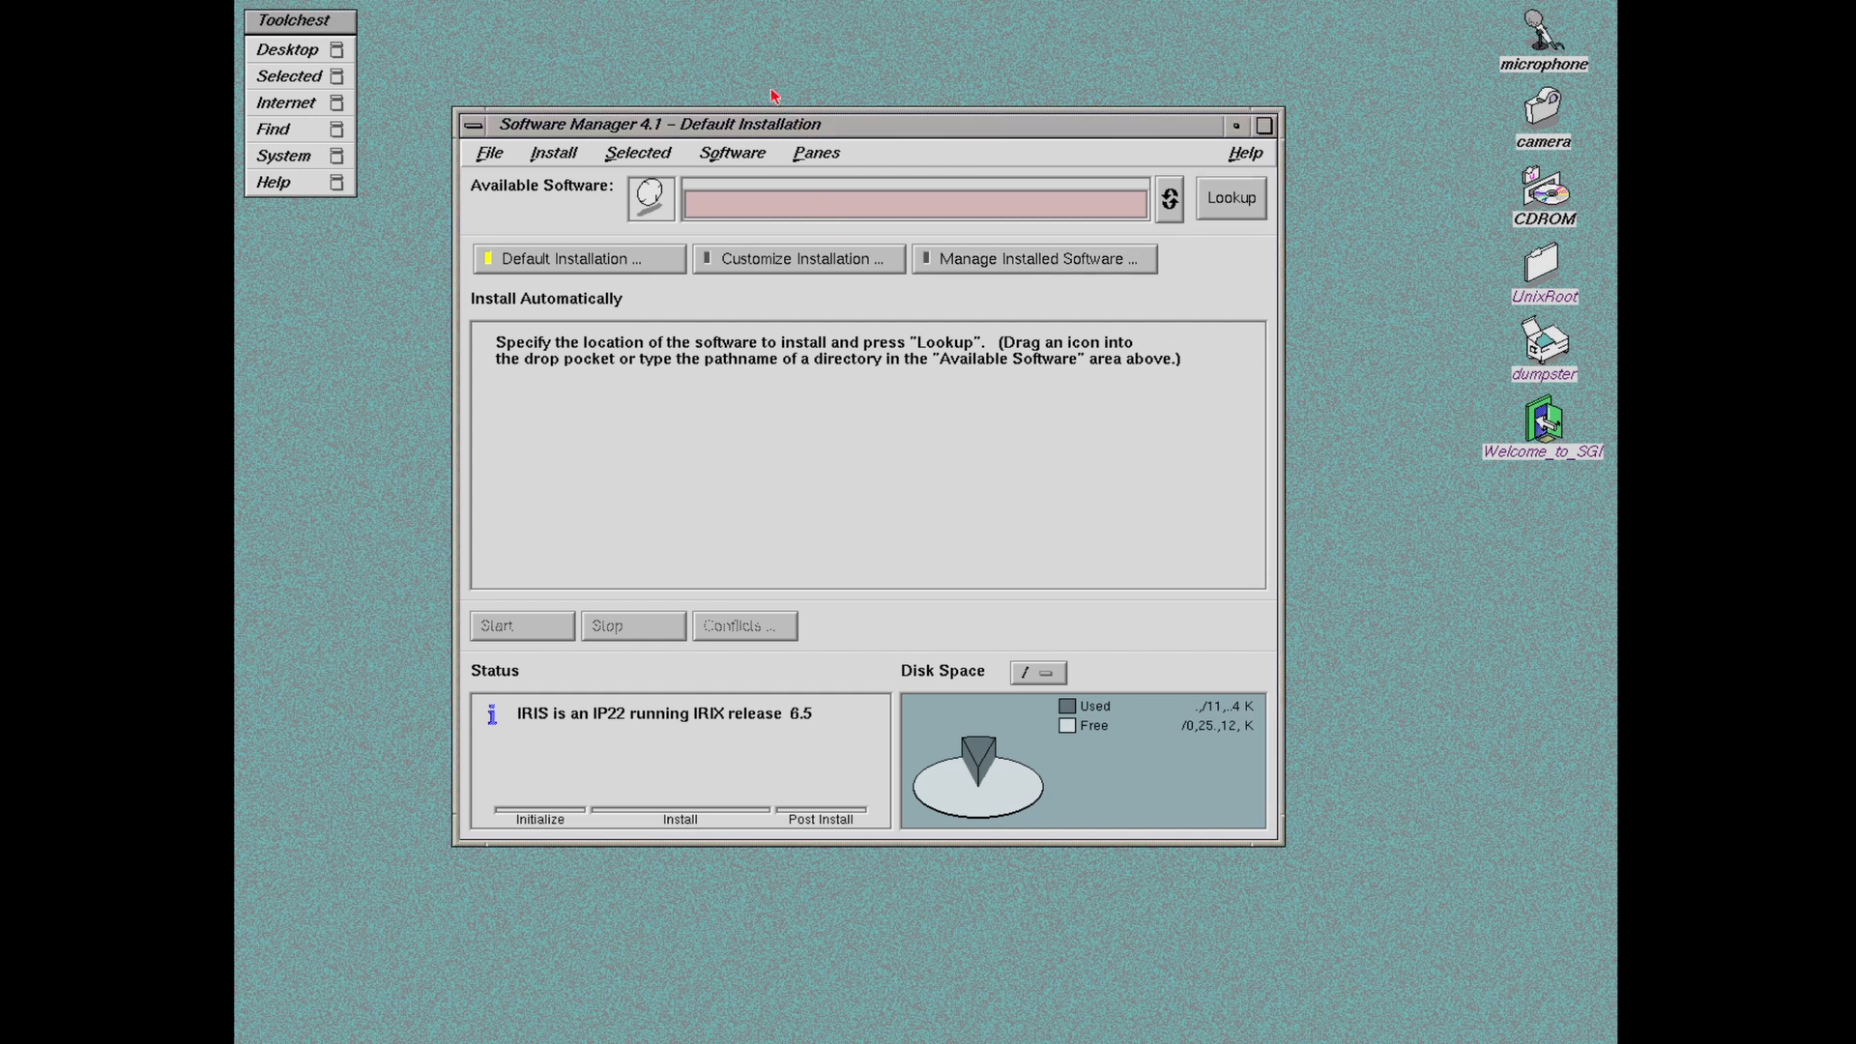
Step: Reposition the Software Manager window so the desktop icons stay uncovered
{"action": "left_click_drag", "start_coordinate": [769, 122], "coordinate": [1098, 21]}
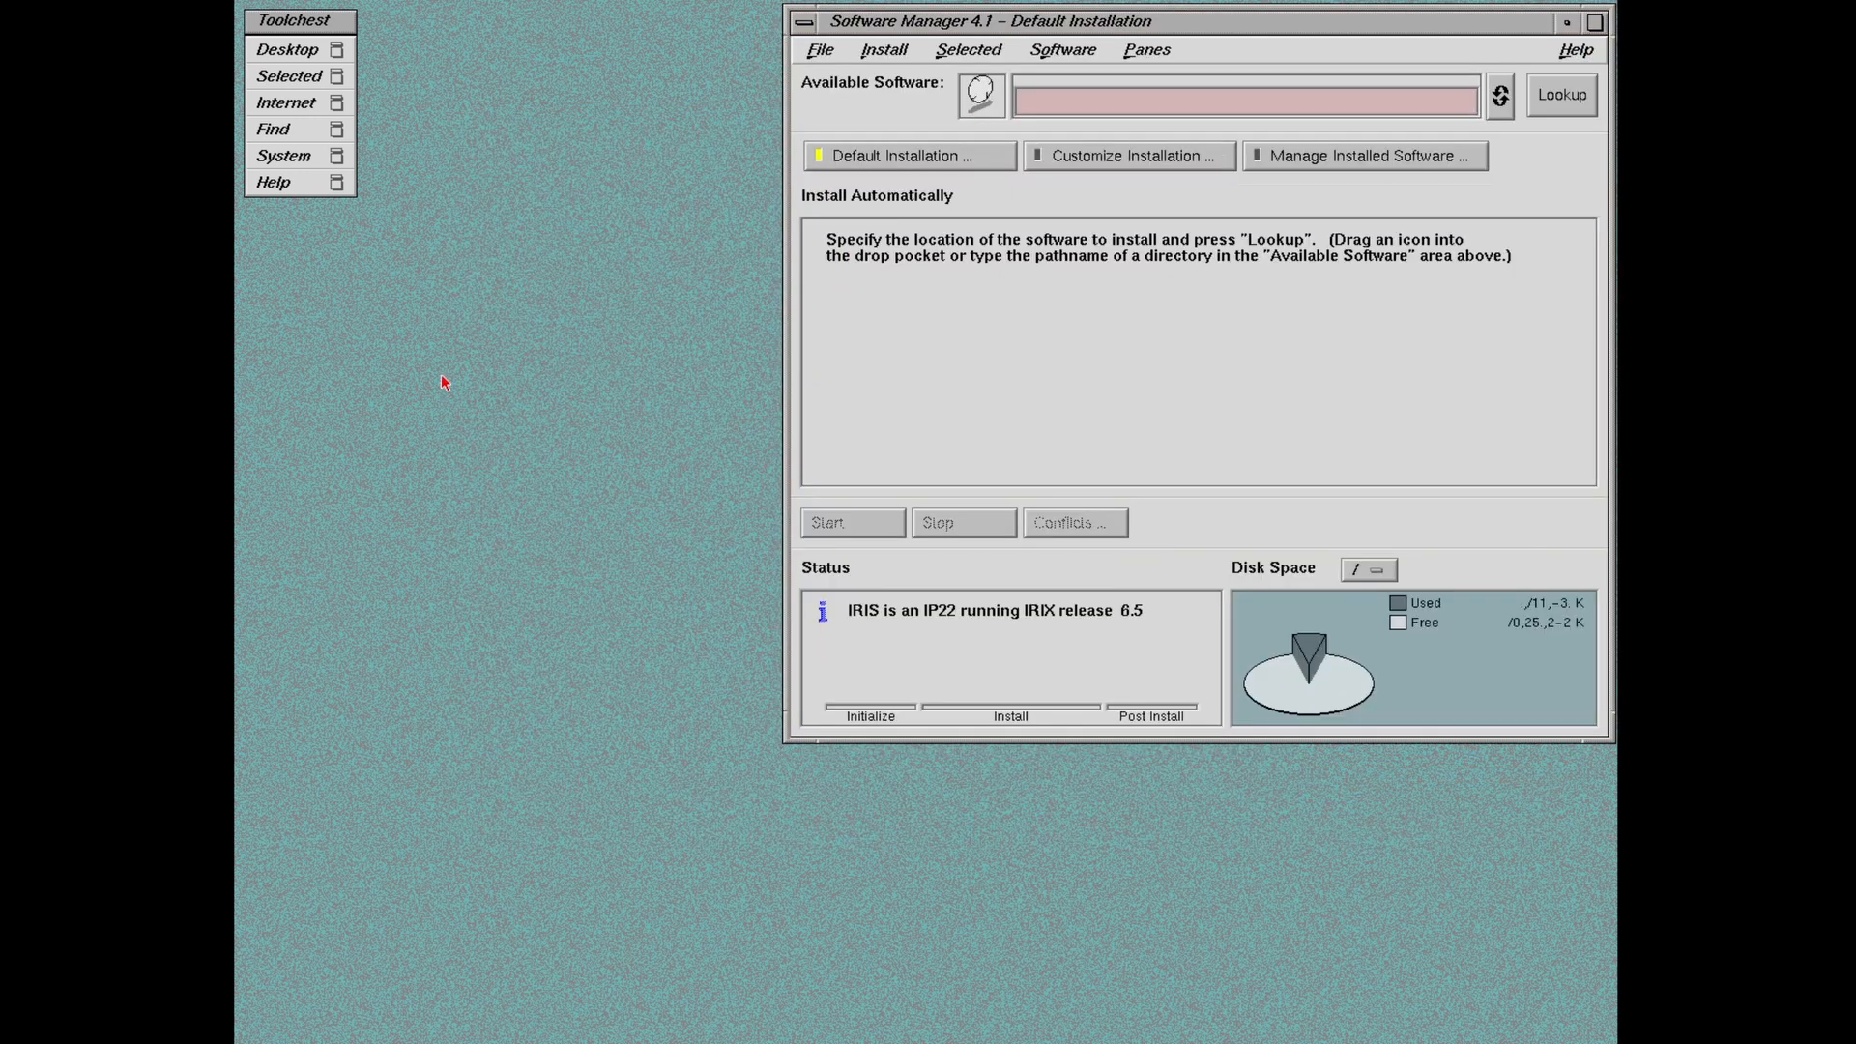
{"action": "left_click", "coordinate": [270, 55]}
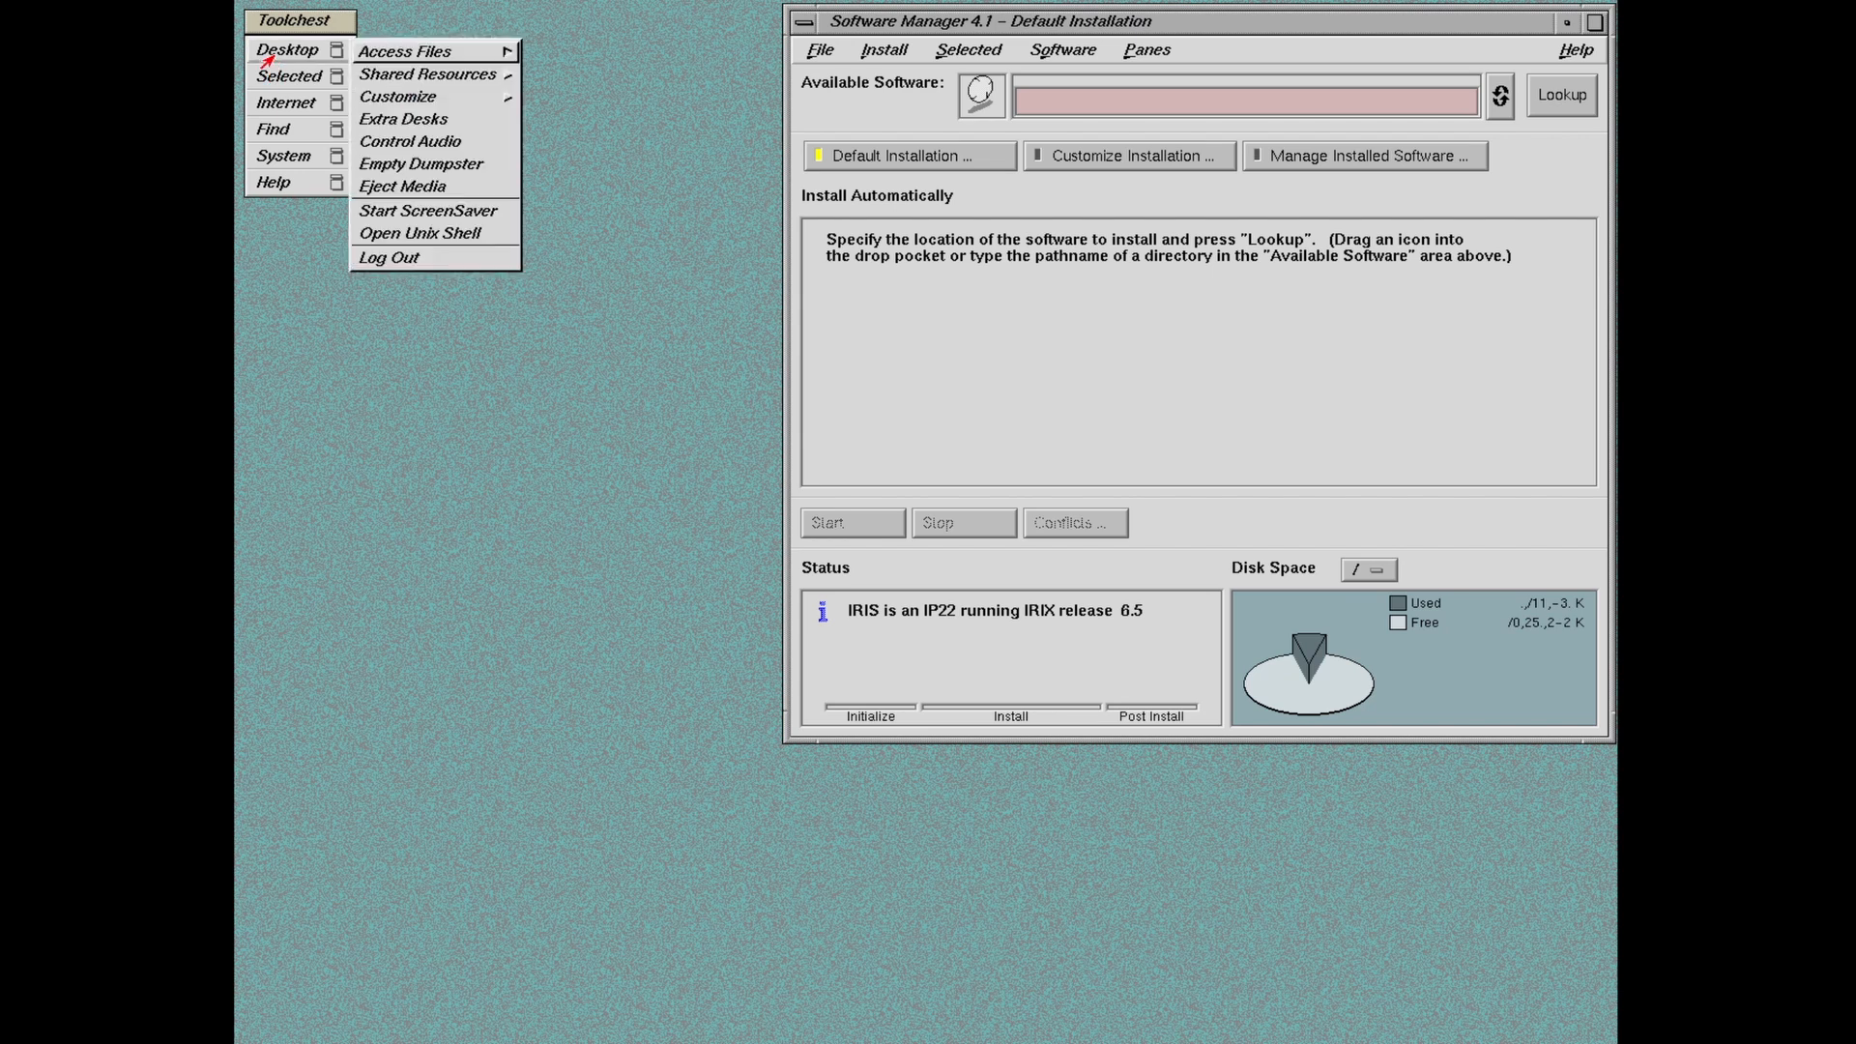
{"action": "left_click", "coordinate": [937, 25]}
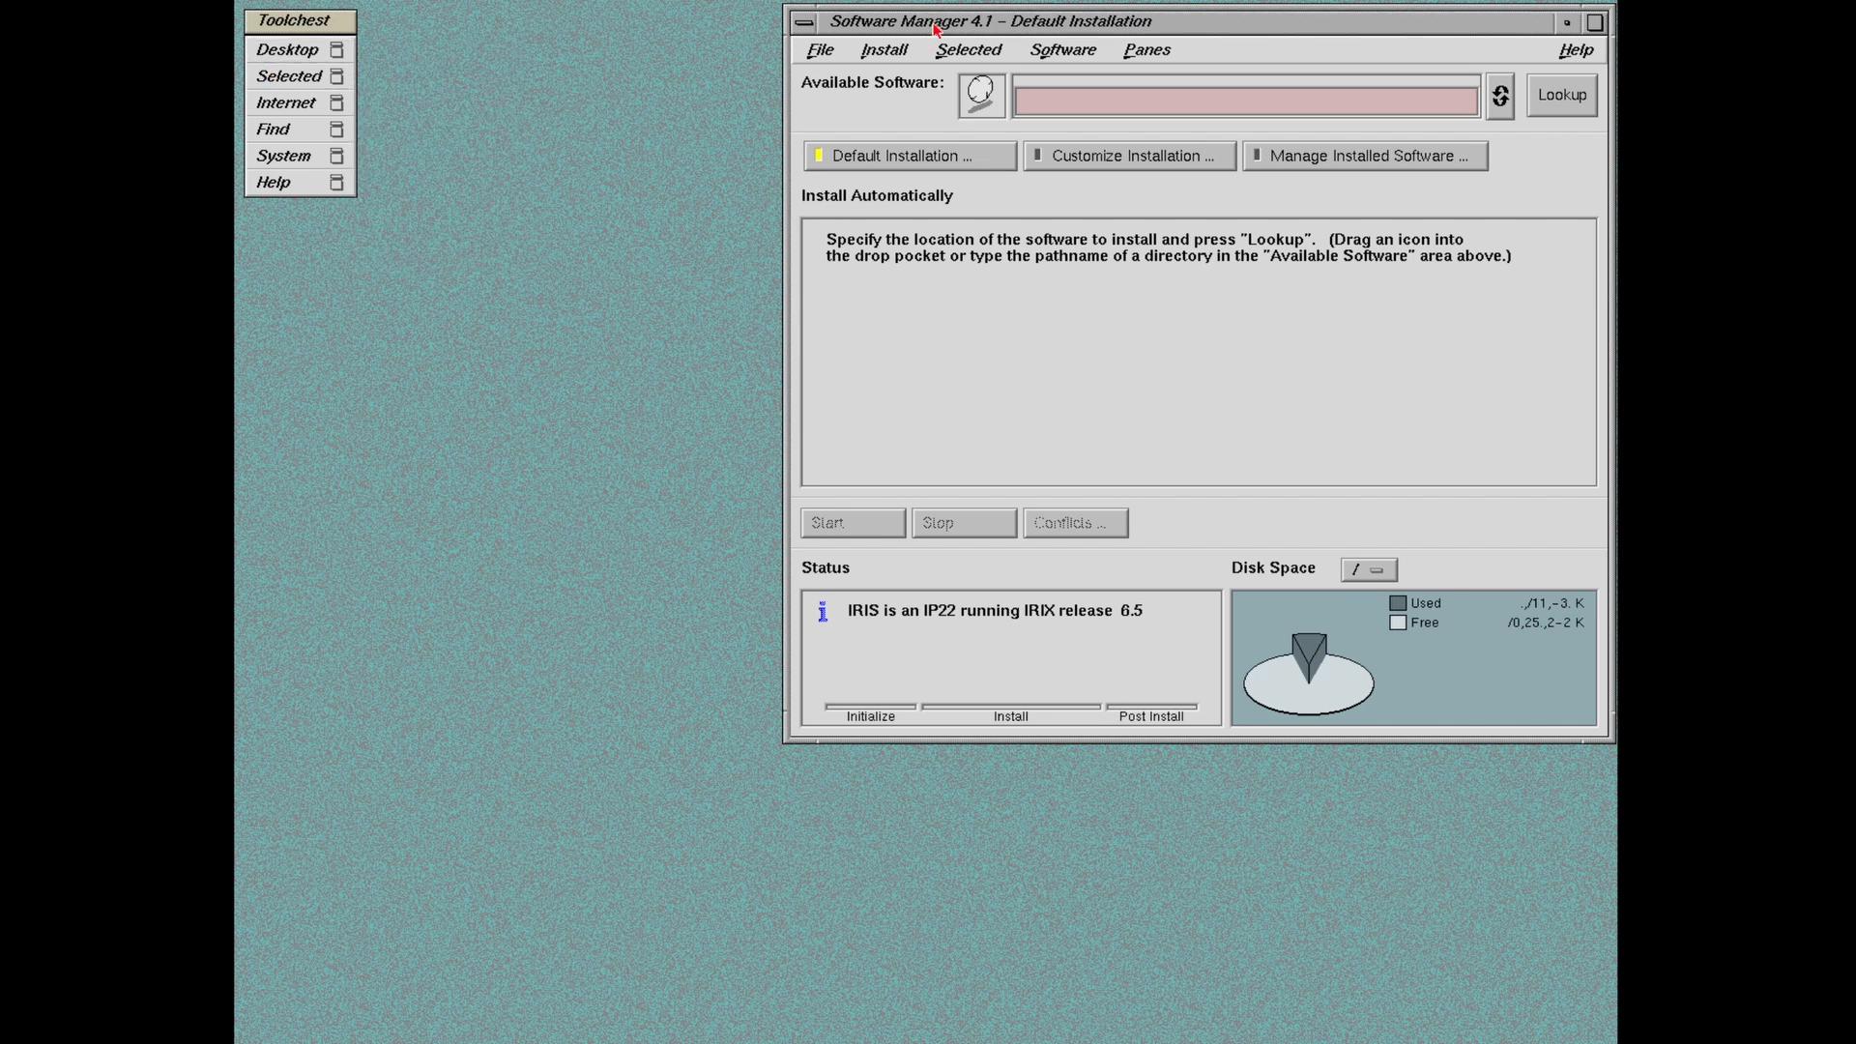
{"action": "left_click_drag", "start_coordinate": [941, 24], "coordinate": [589, 80]}
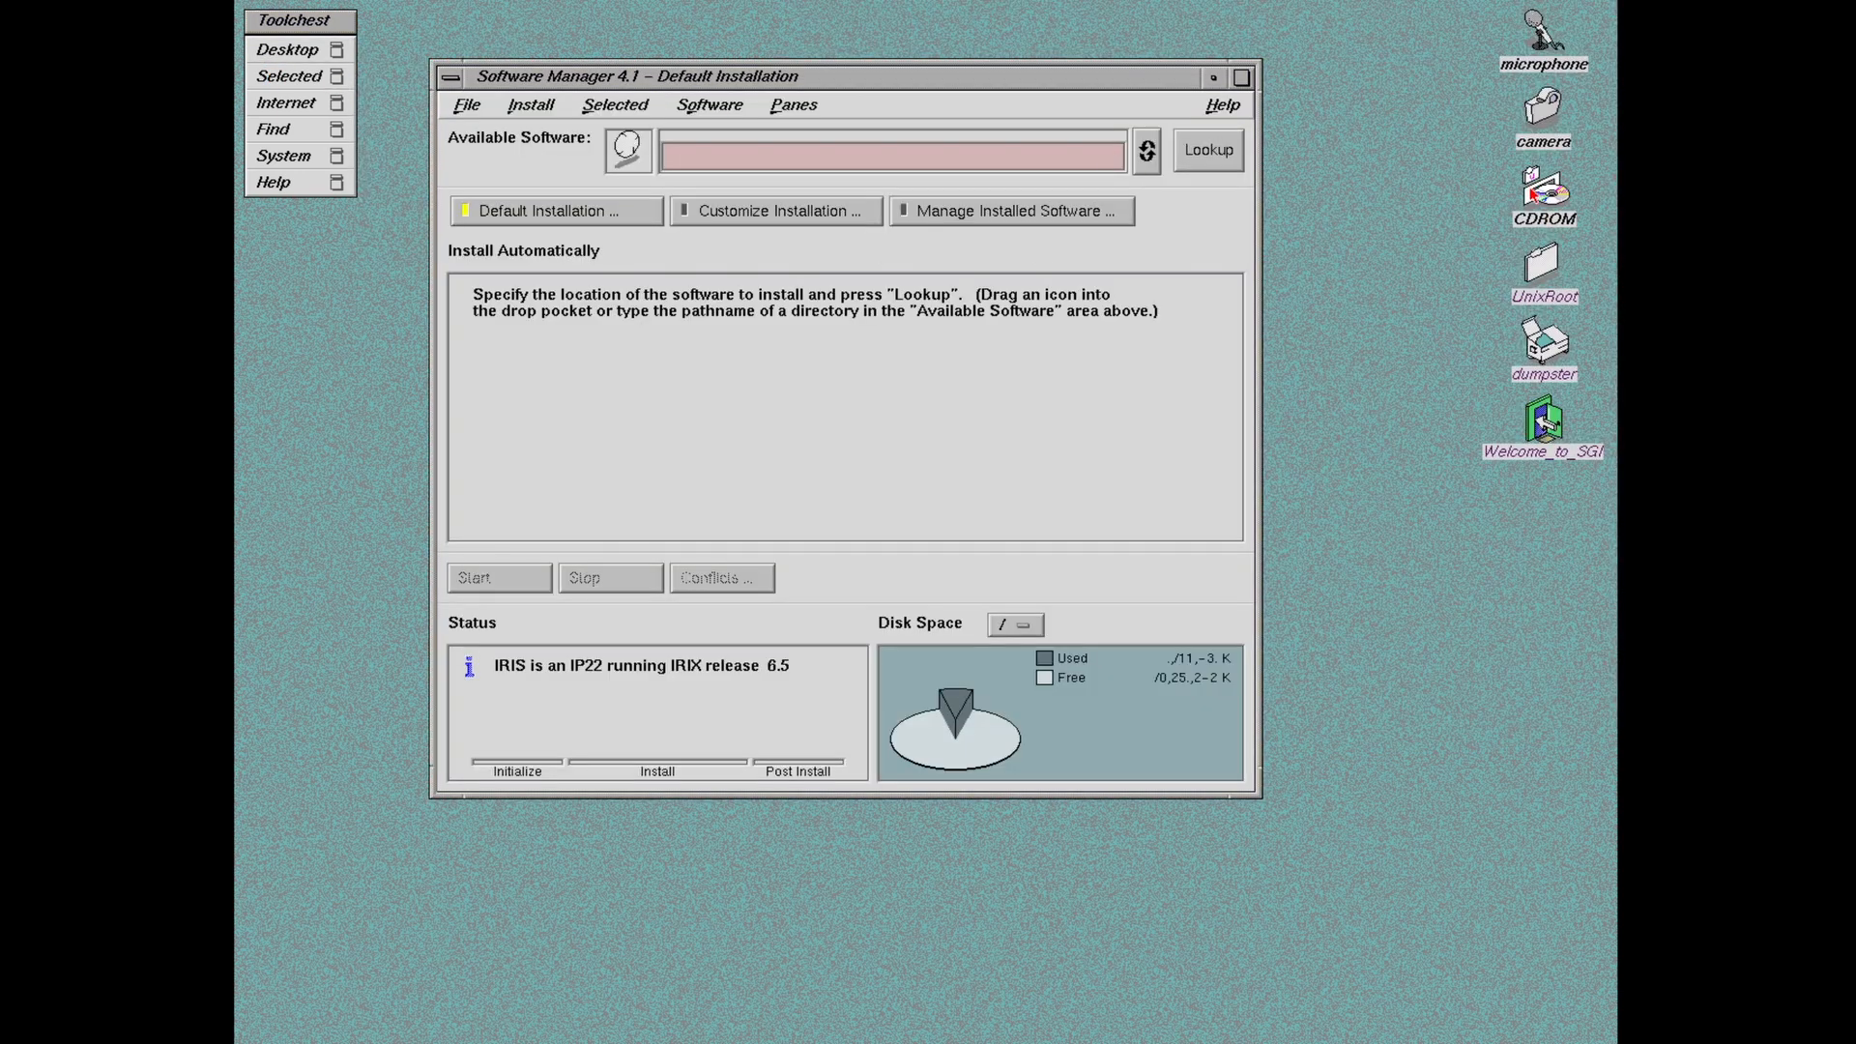
{"action": "left_click_drag", "start_coordinate": [762, 76], "coordinate": [1013, 41]}
{"action": "left_click", "coordinate": [277, 64]}
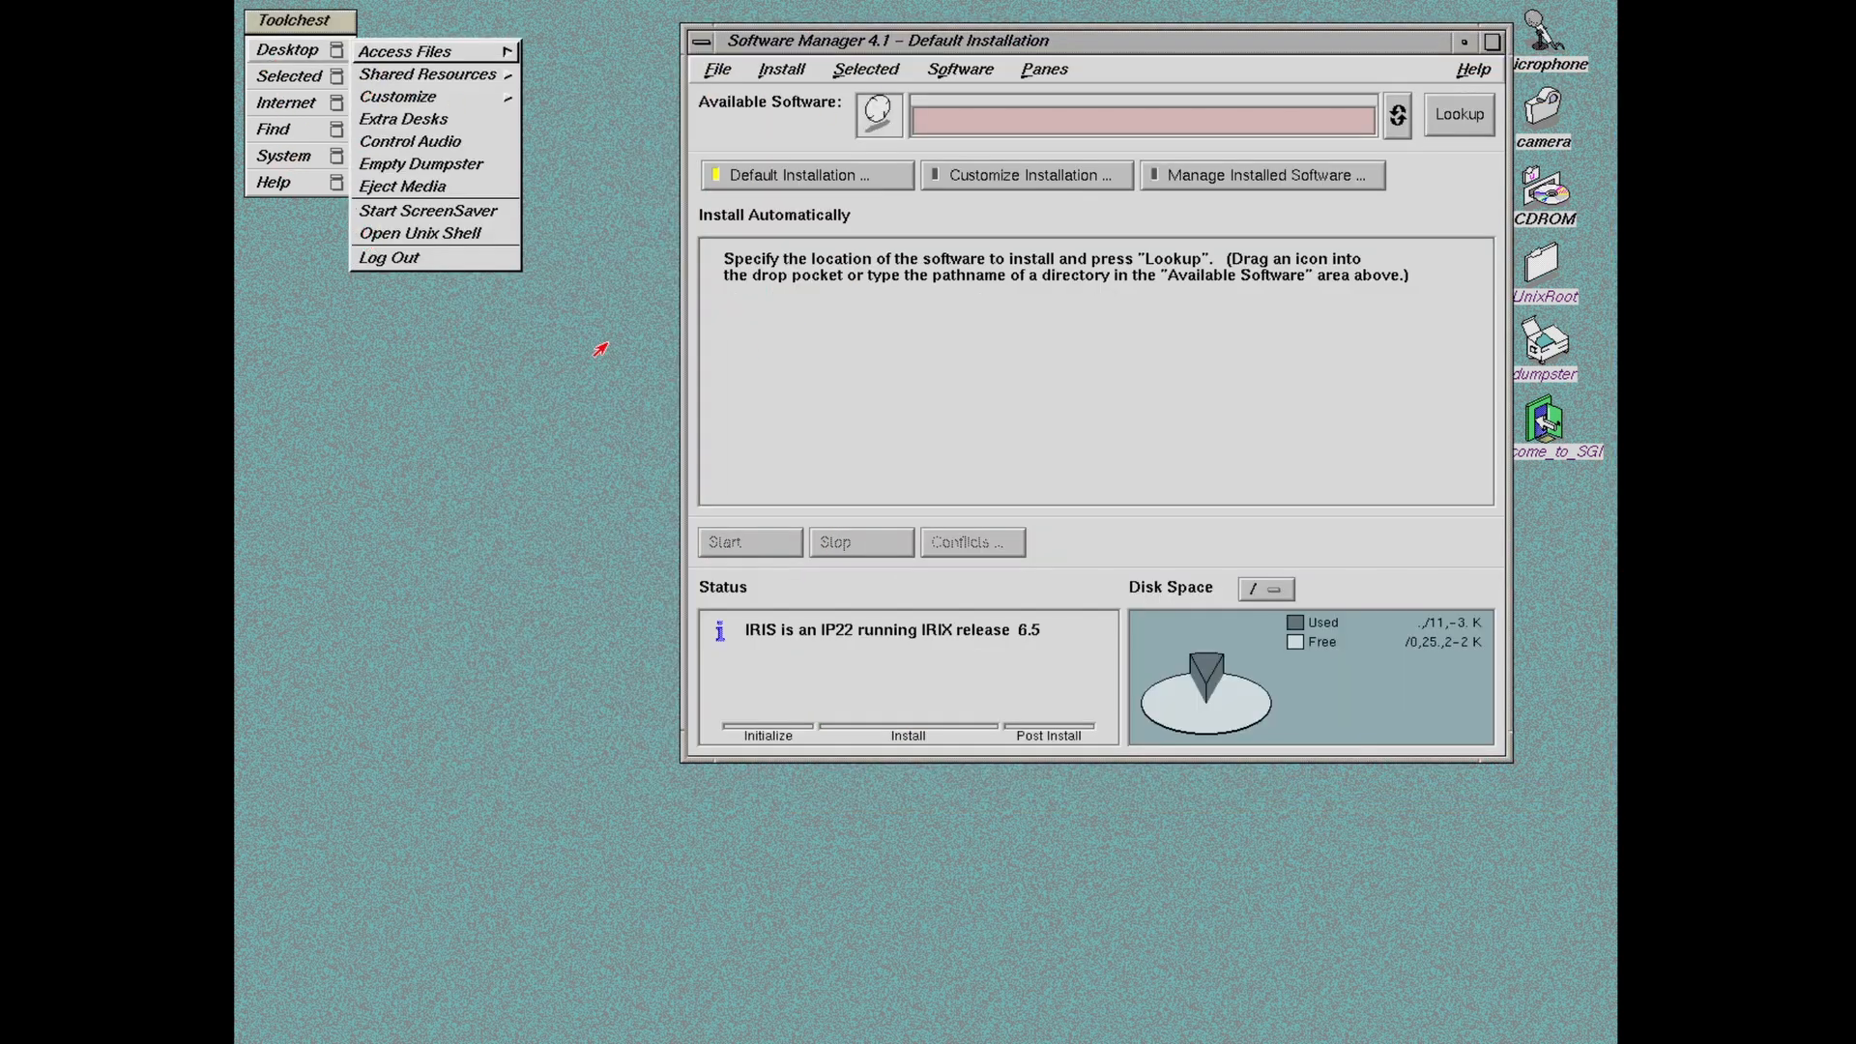
{"action": "left_click", "coordinate": [1160, 157]}
{"action": "left_click_drag", "start_coordinate": [1247, 43], "coordinate": [1159, 41]}
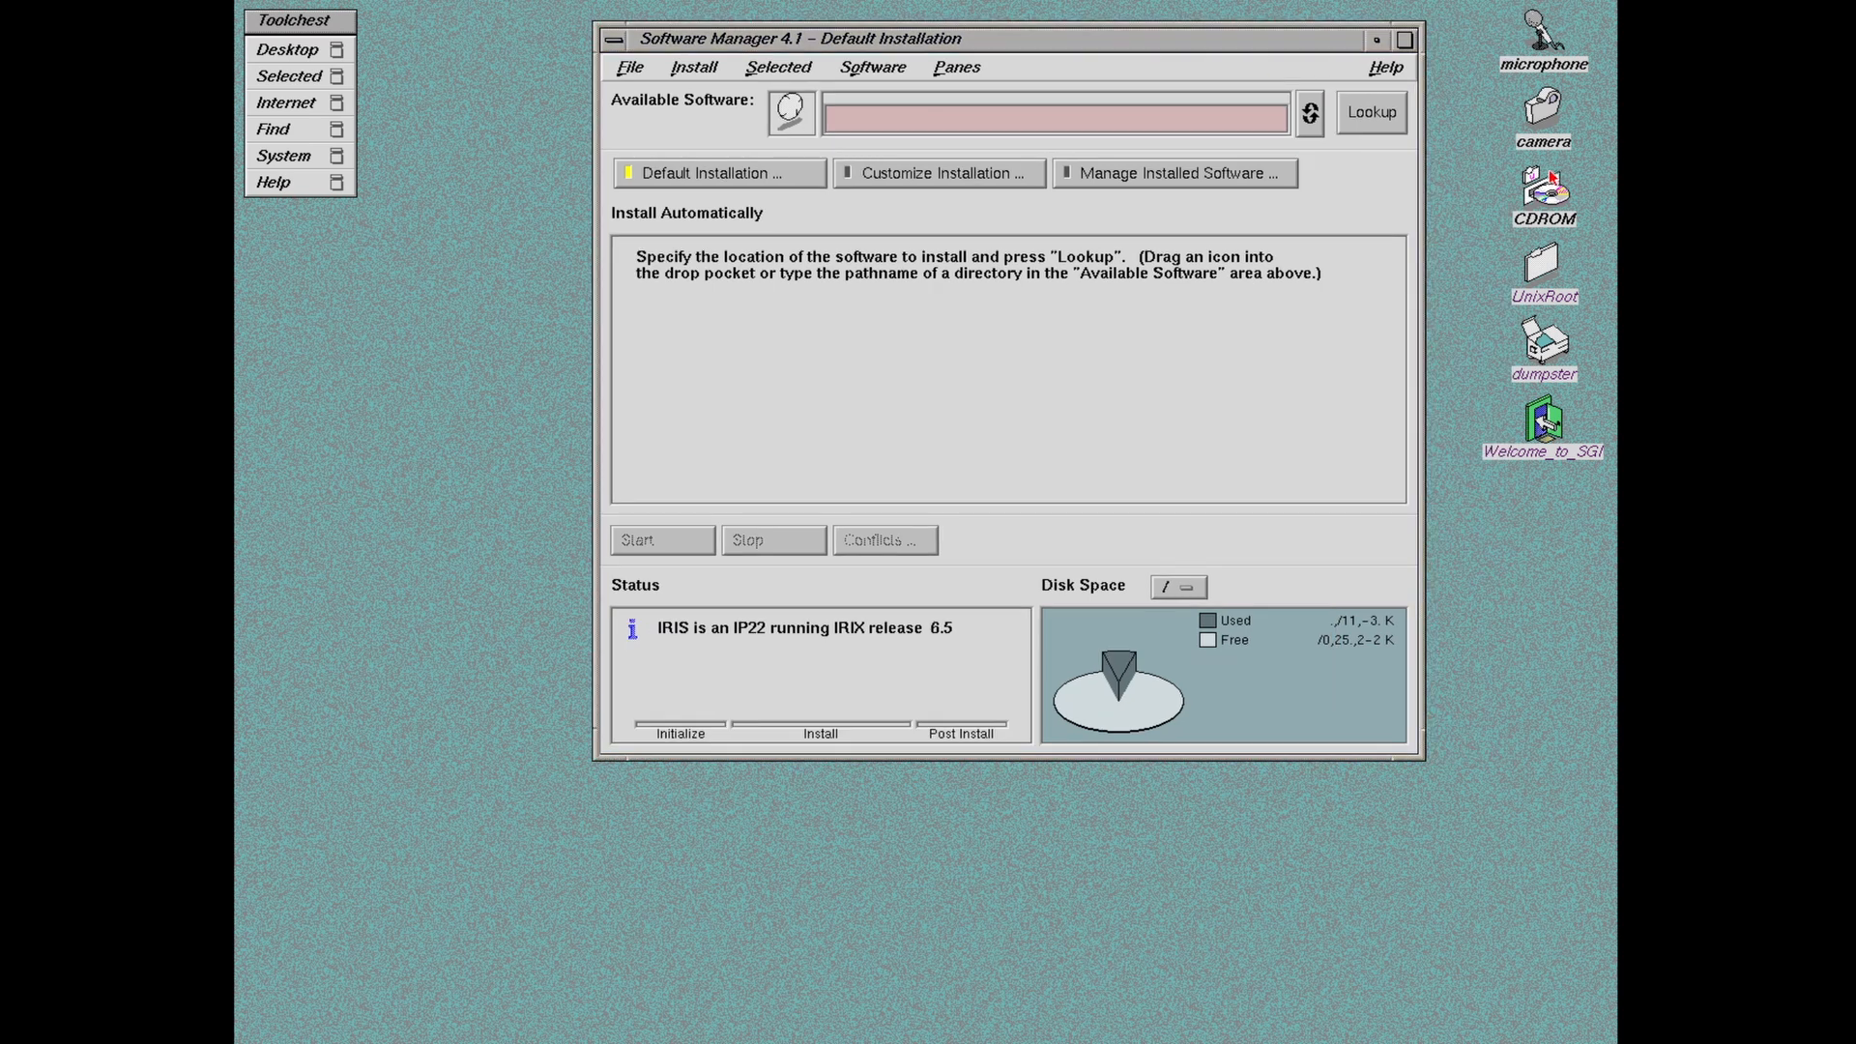
{"action": "left_click_drag", "start_coordinate": [821, 41], "coordinate": [724, 45]}
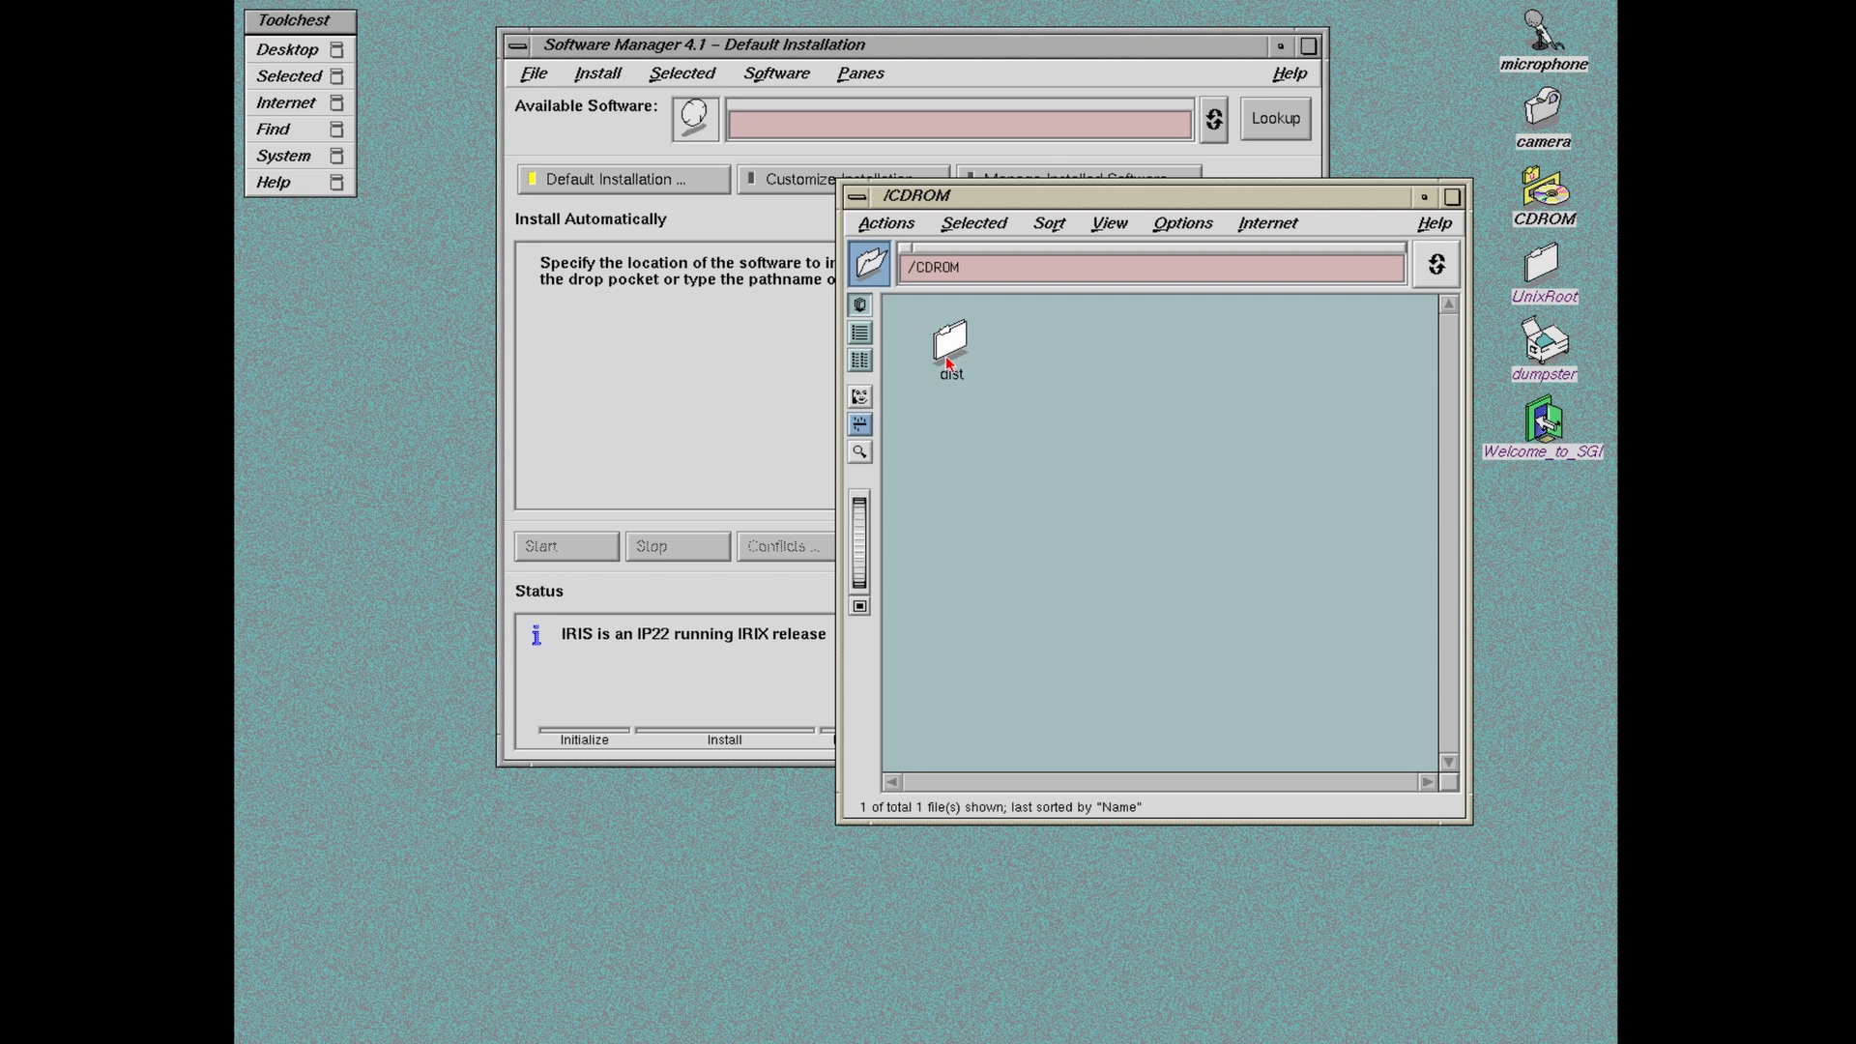
Step: Open the CD's dist folder, set neko_BuildBot-0.8.2.tardist as the software source and look it up
{"action": "double_click", "coordinate": [948, 359]}
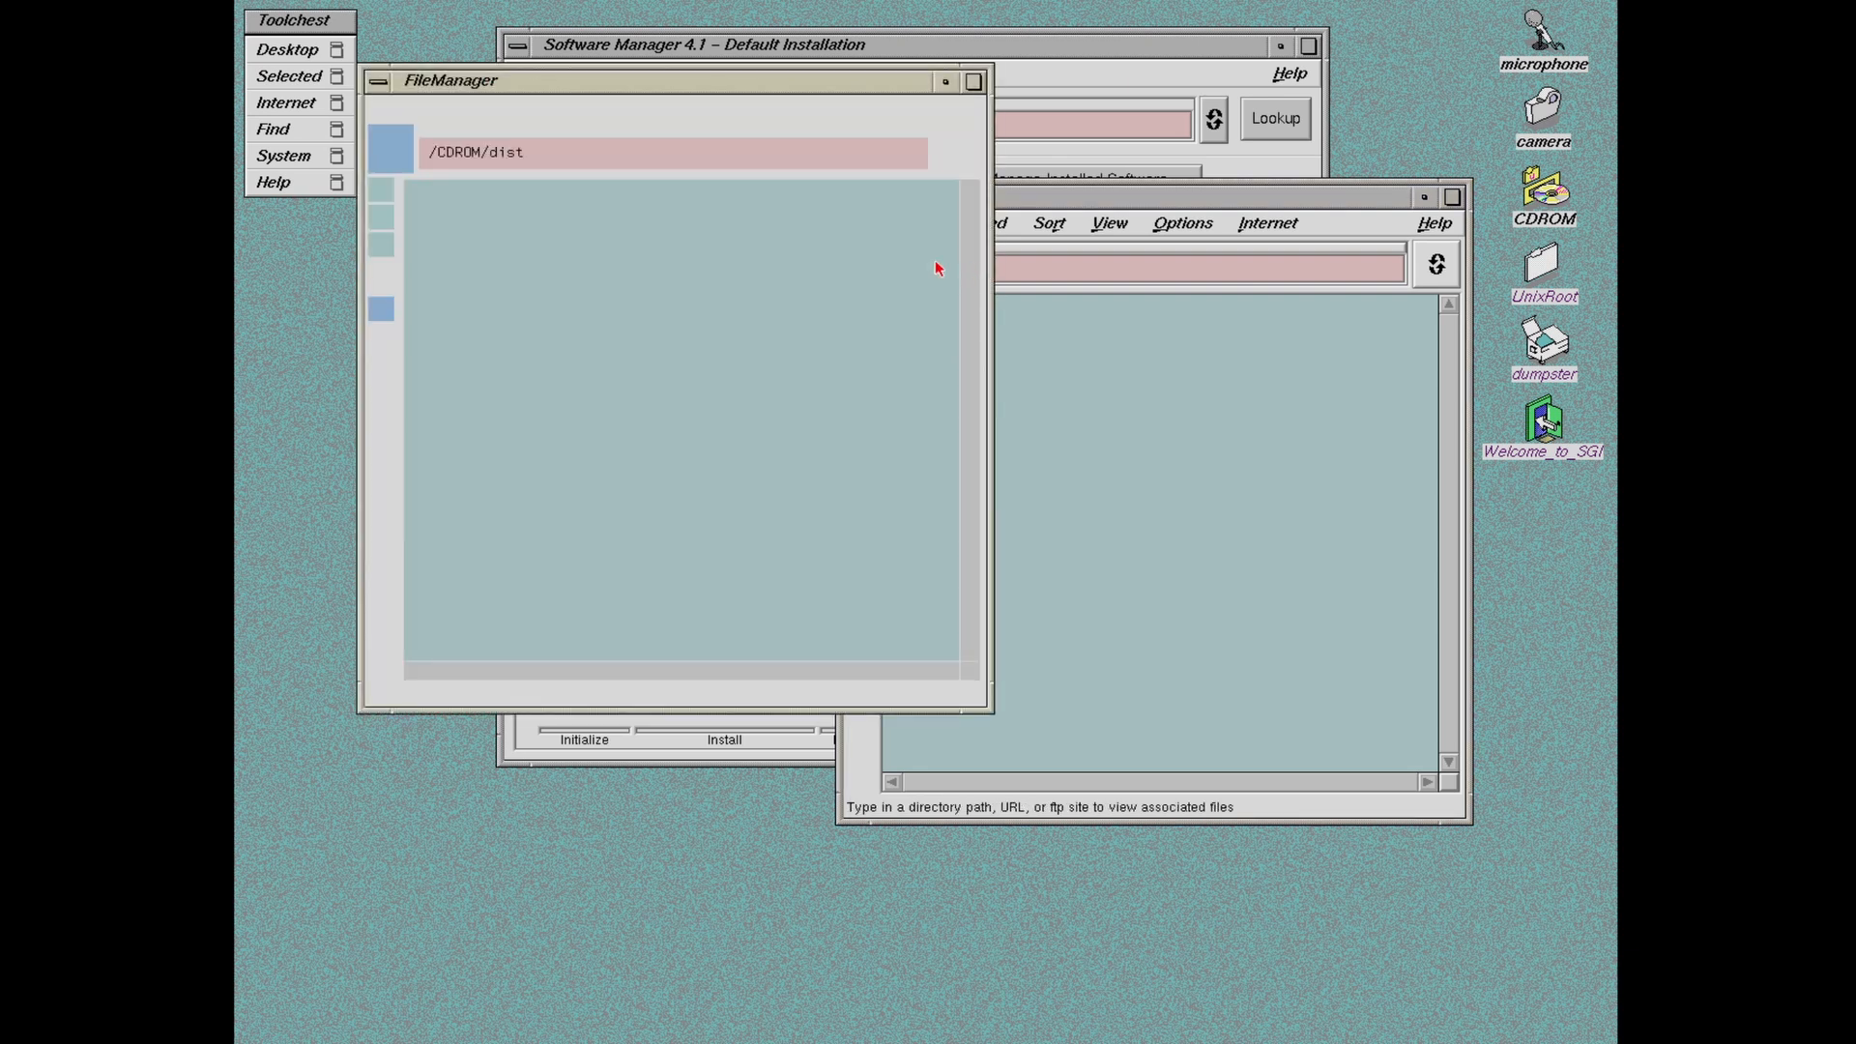
{"action": "left_click_drag", "start_coordinate": [421, 79], "coordinate": [992, 373]}
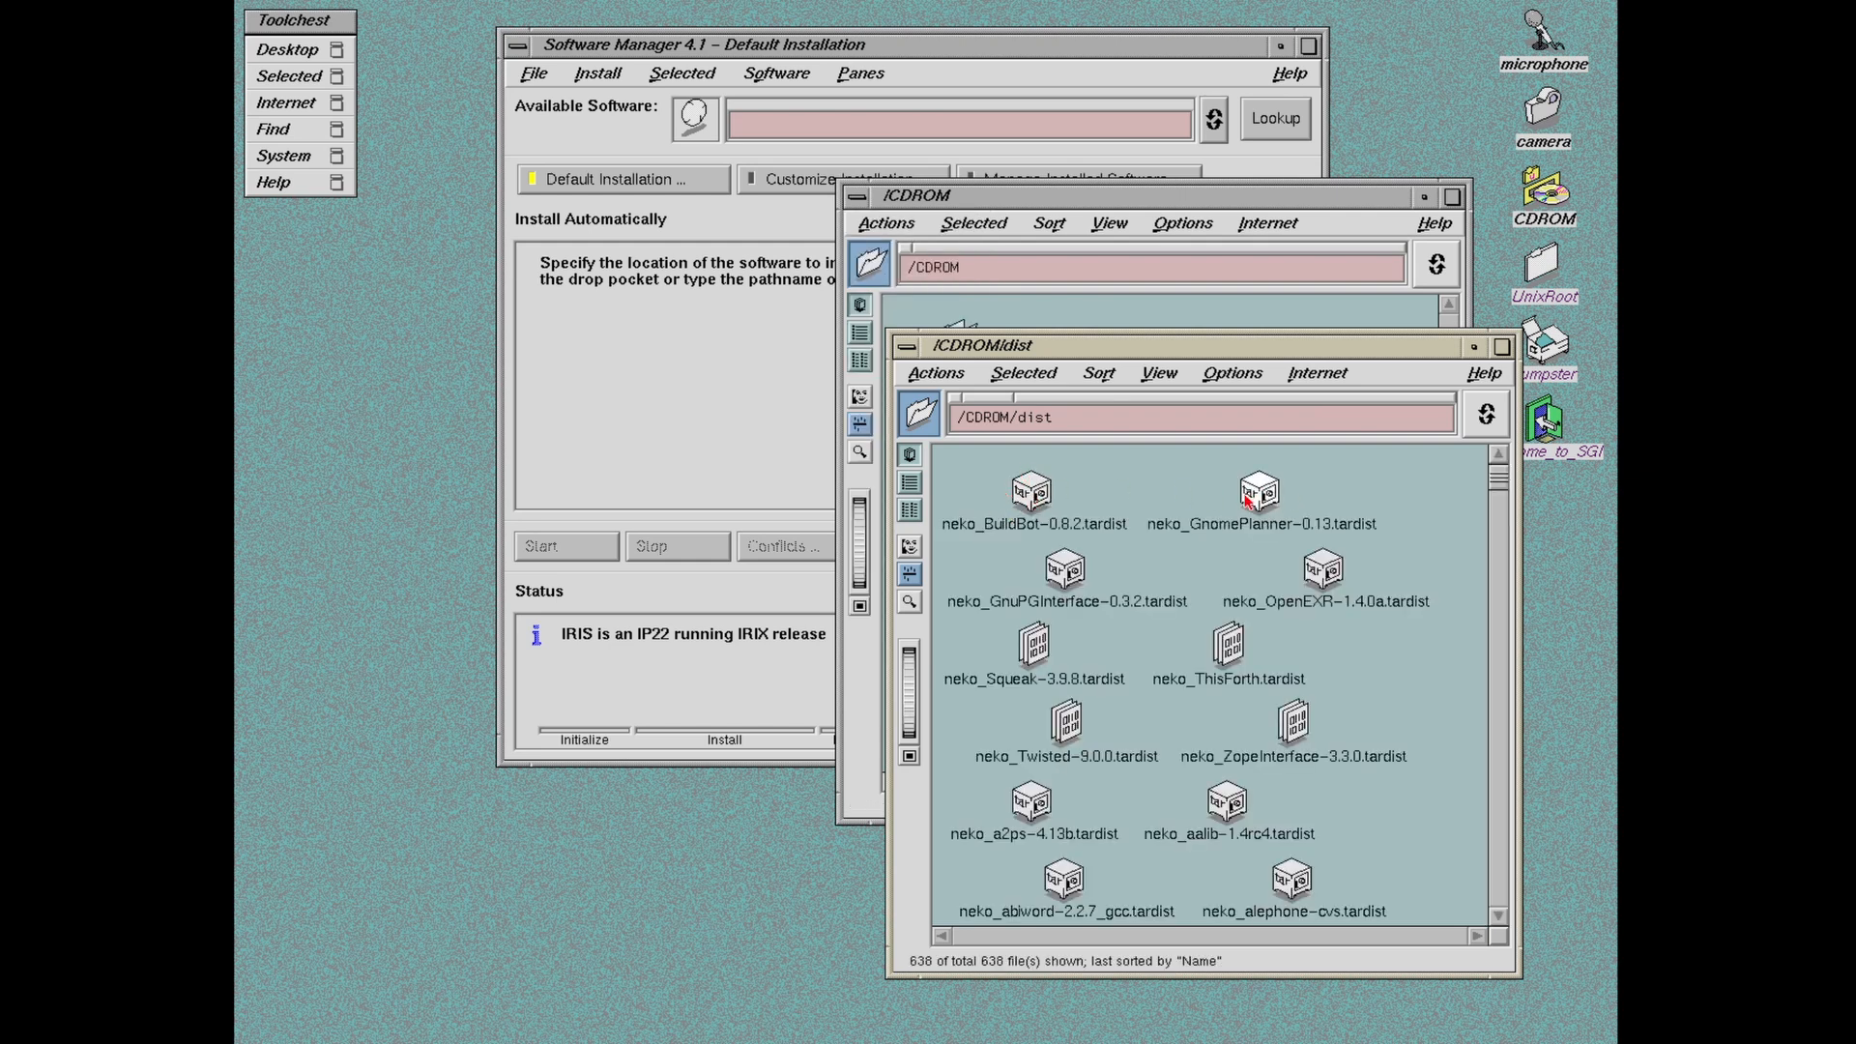
{"action": "left_click_drag", "start_coordinate": [1033, 495], "coordinate": [791, 123]}
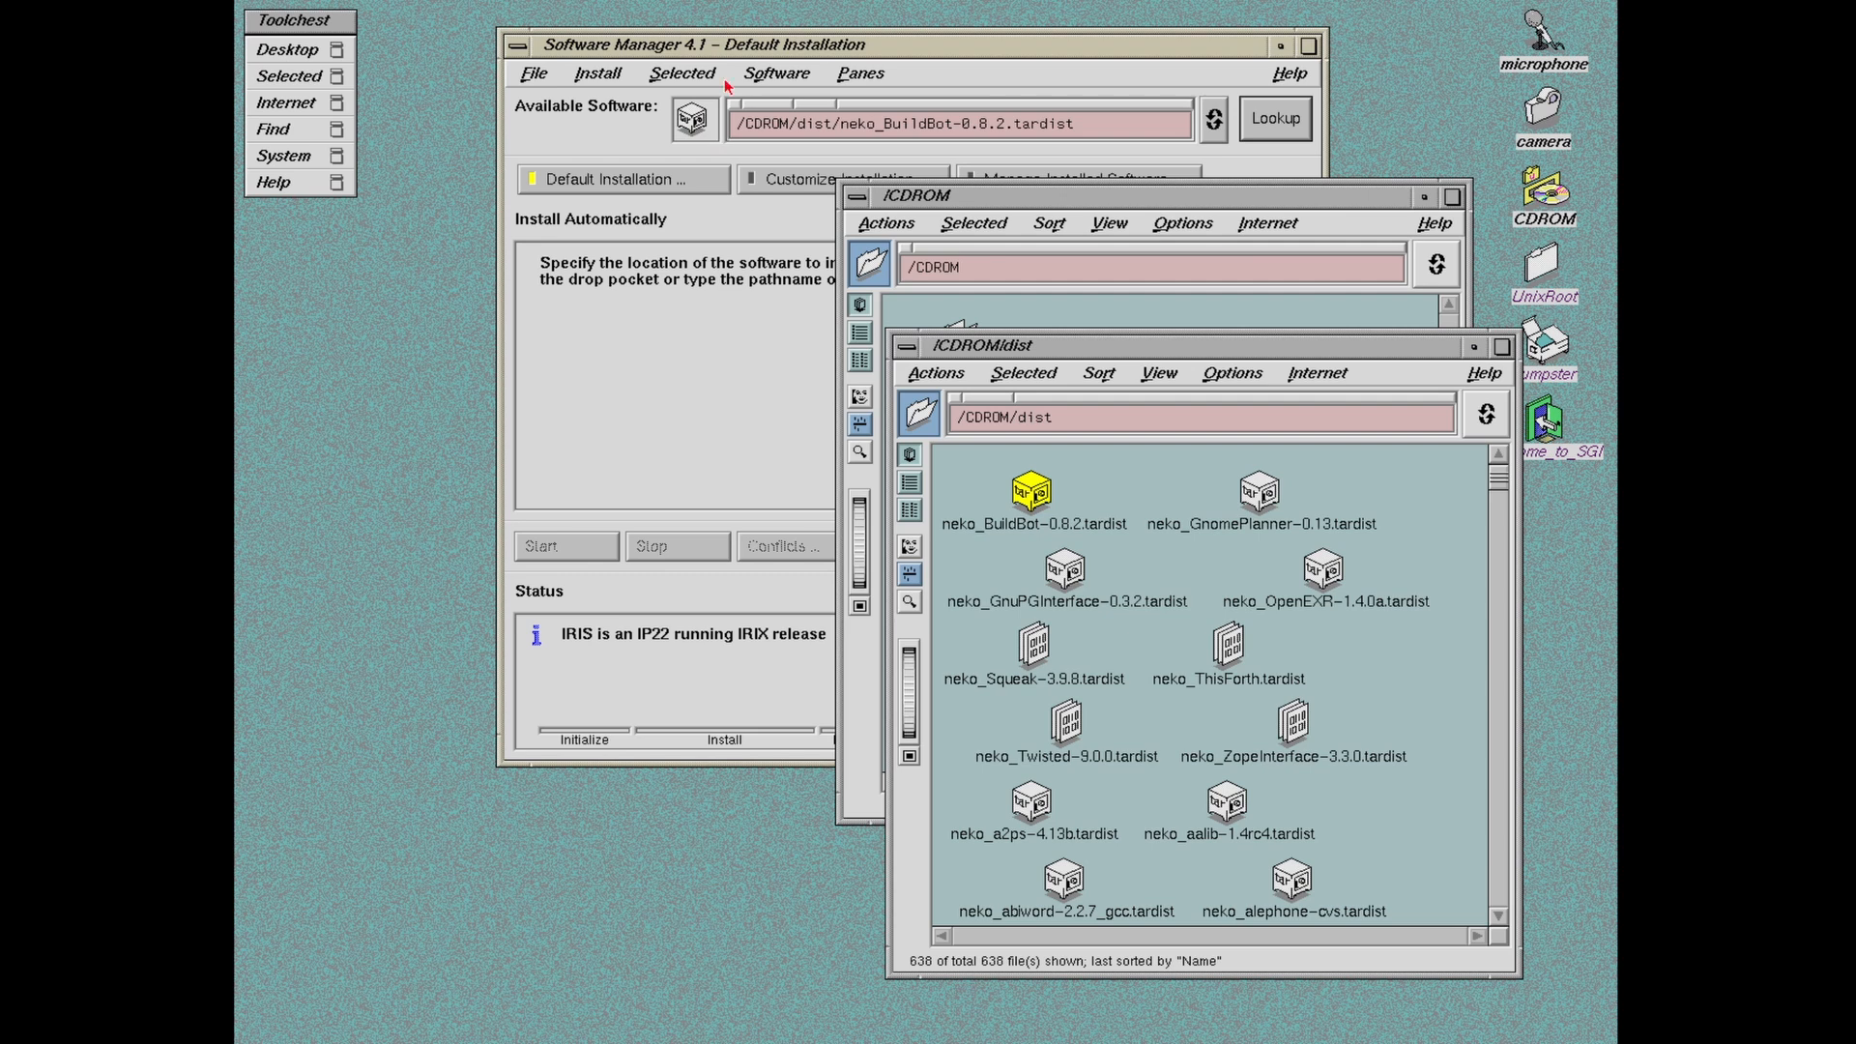
{"action": "left_click", "coordinate": [1295, 127]}
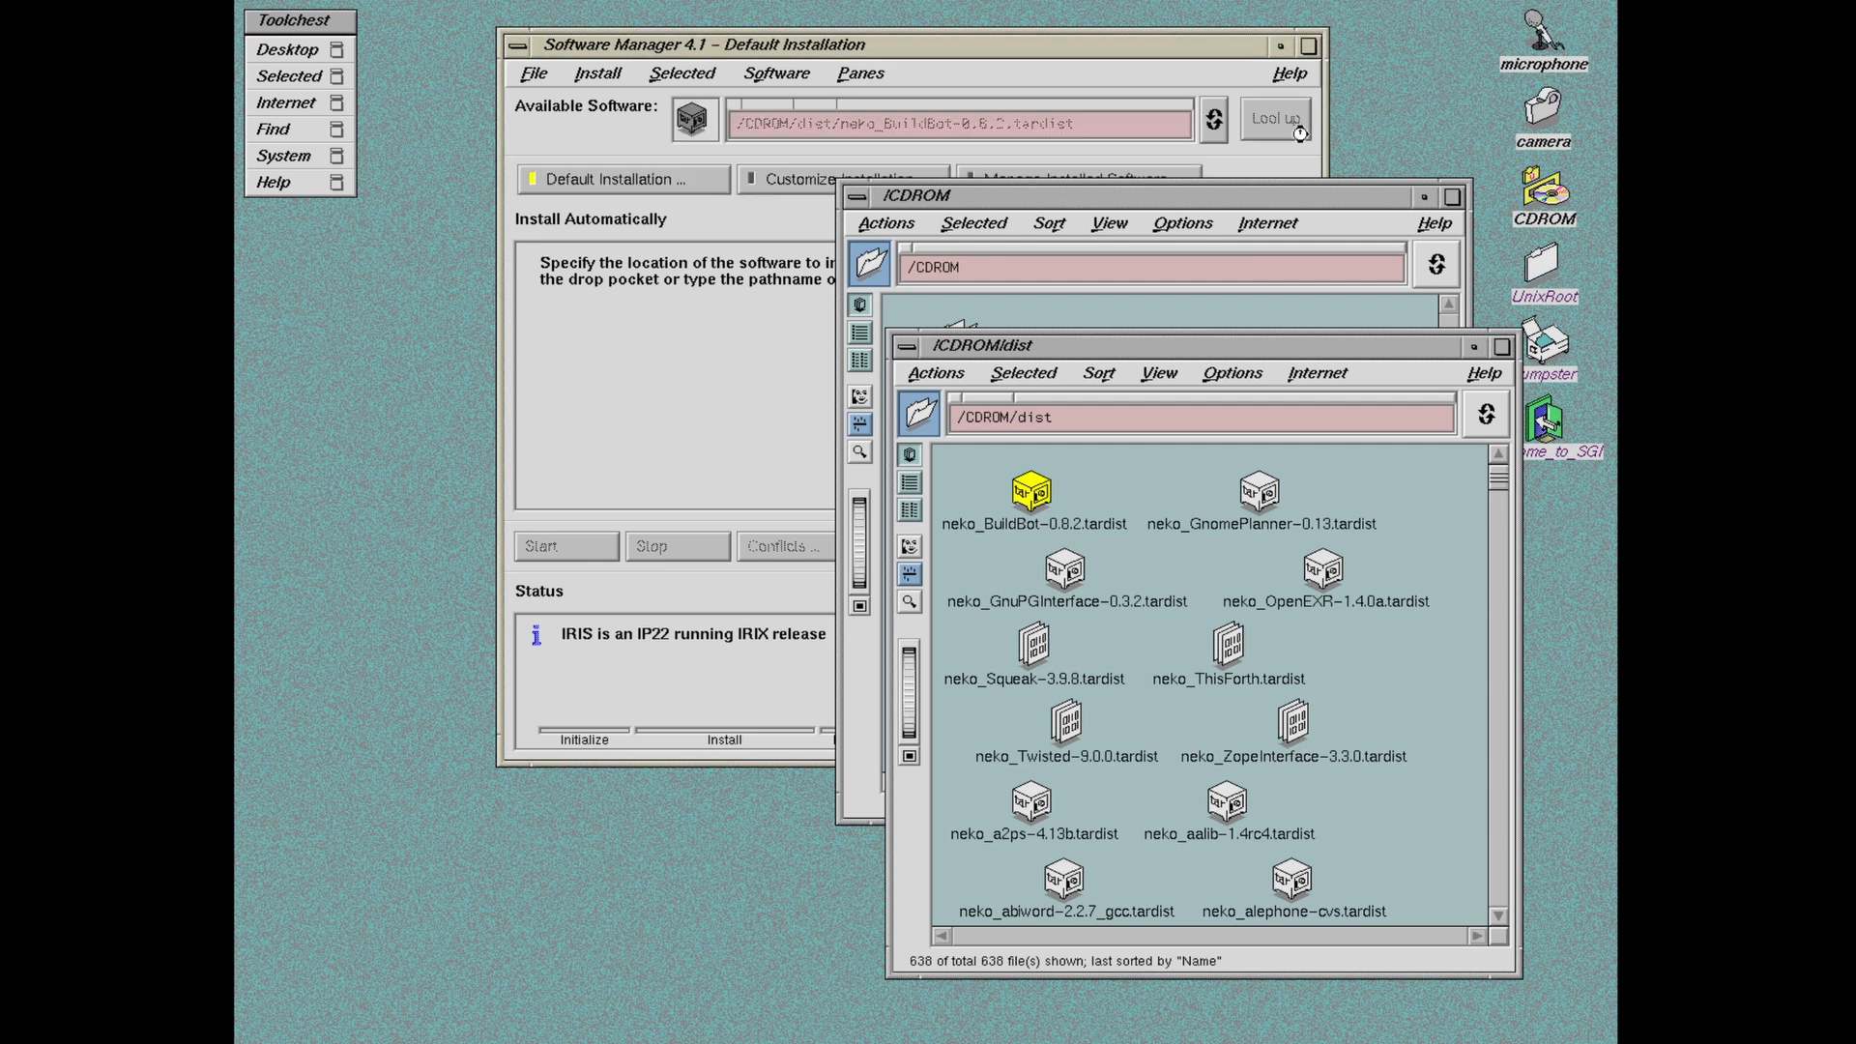
Step: Close the /CDROM and /CDROM/dist folder windows
{"action": "right_click", "coordinate": [993, 199]}
{"action": "left_click", "coordinate": [1077, 396]}
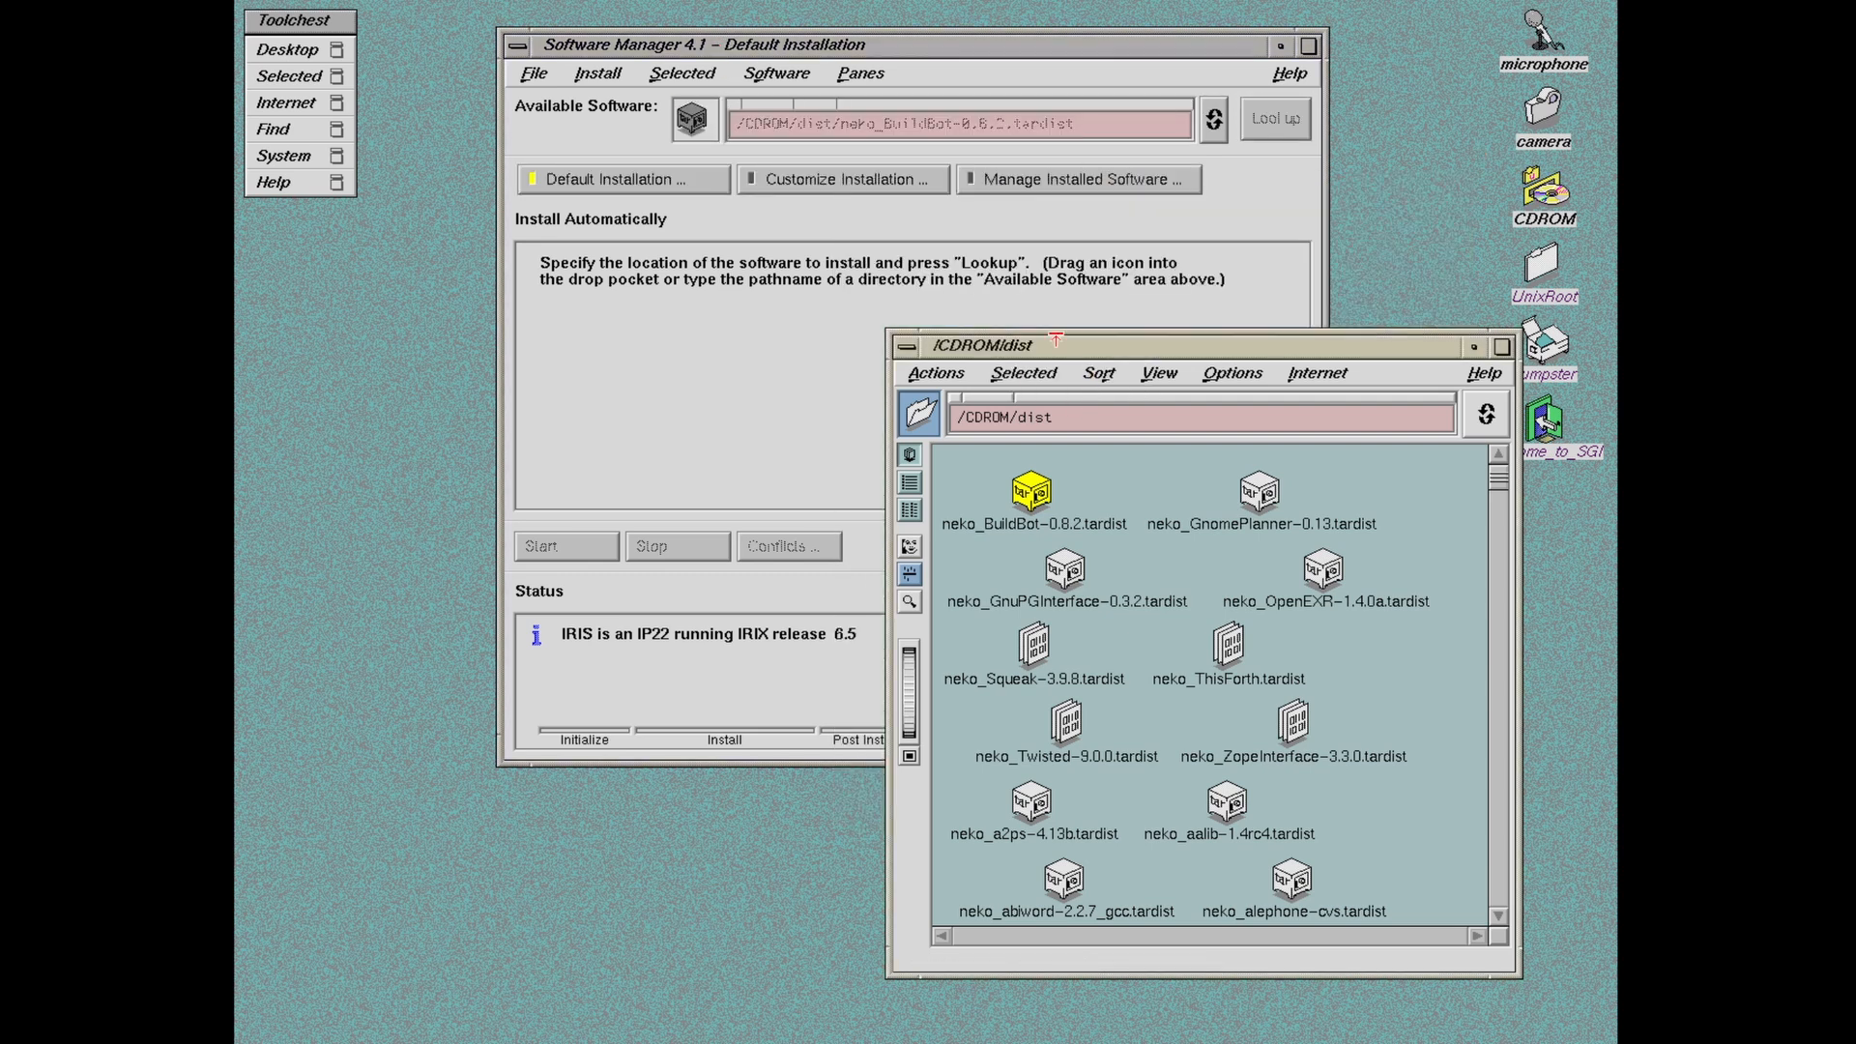
{"action": "right_click", "coordinate": [1055, 338]}
{"action": "left_click", "coordinate": [1083, 535]}
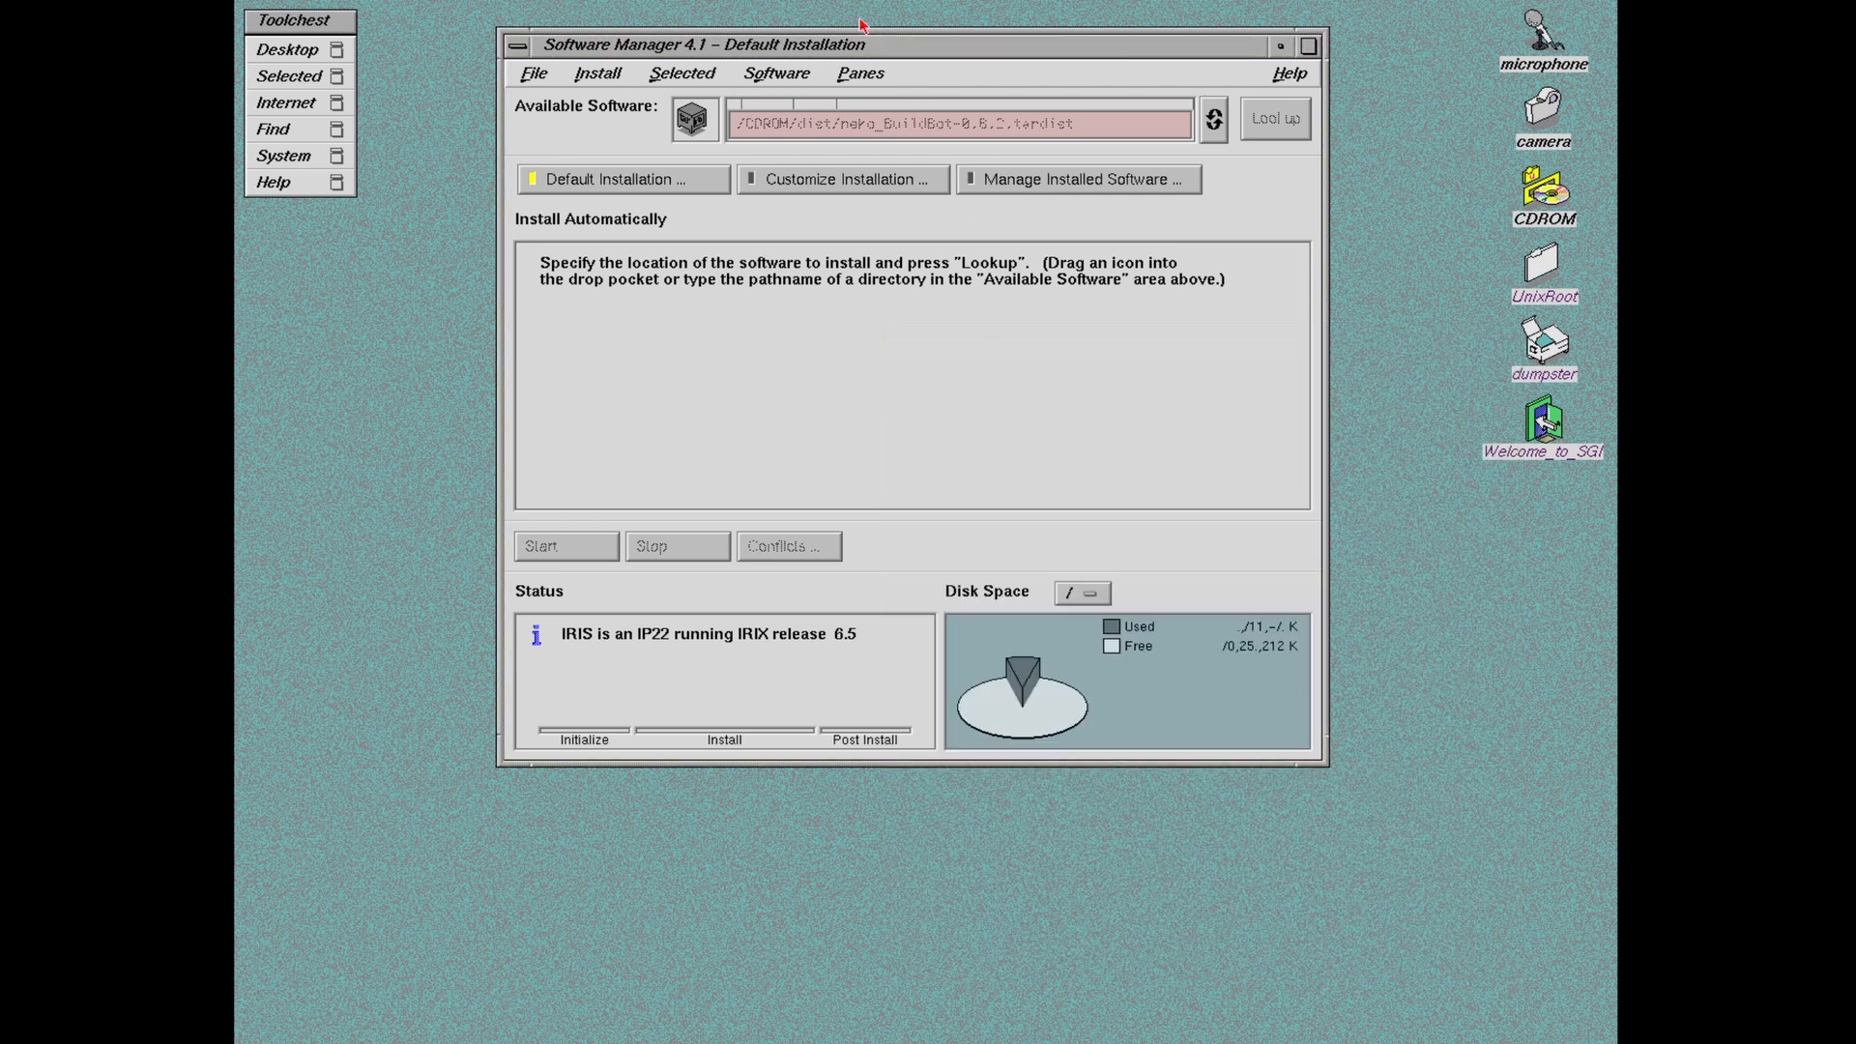
{"action": "left_click_drag", "start_coordinate": [838, 49], "coordinate": [808, 64]}
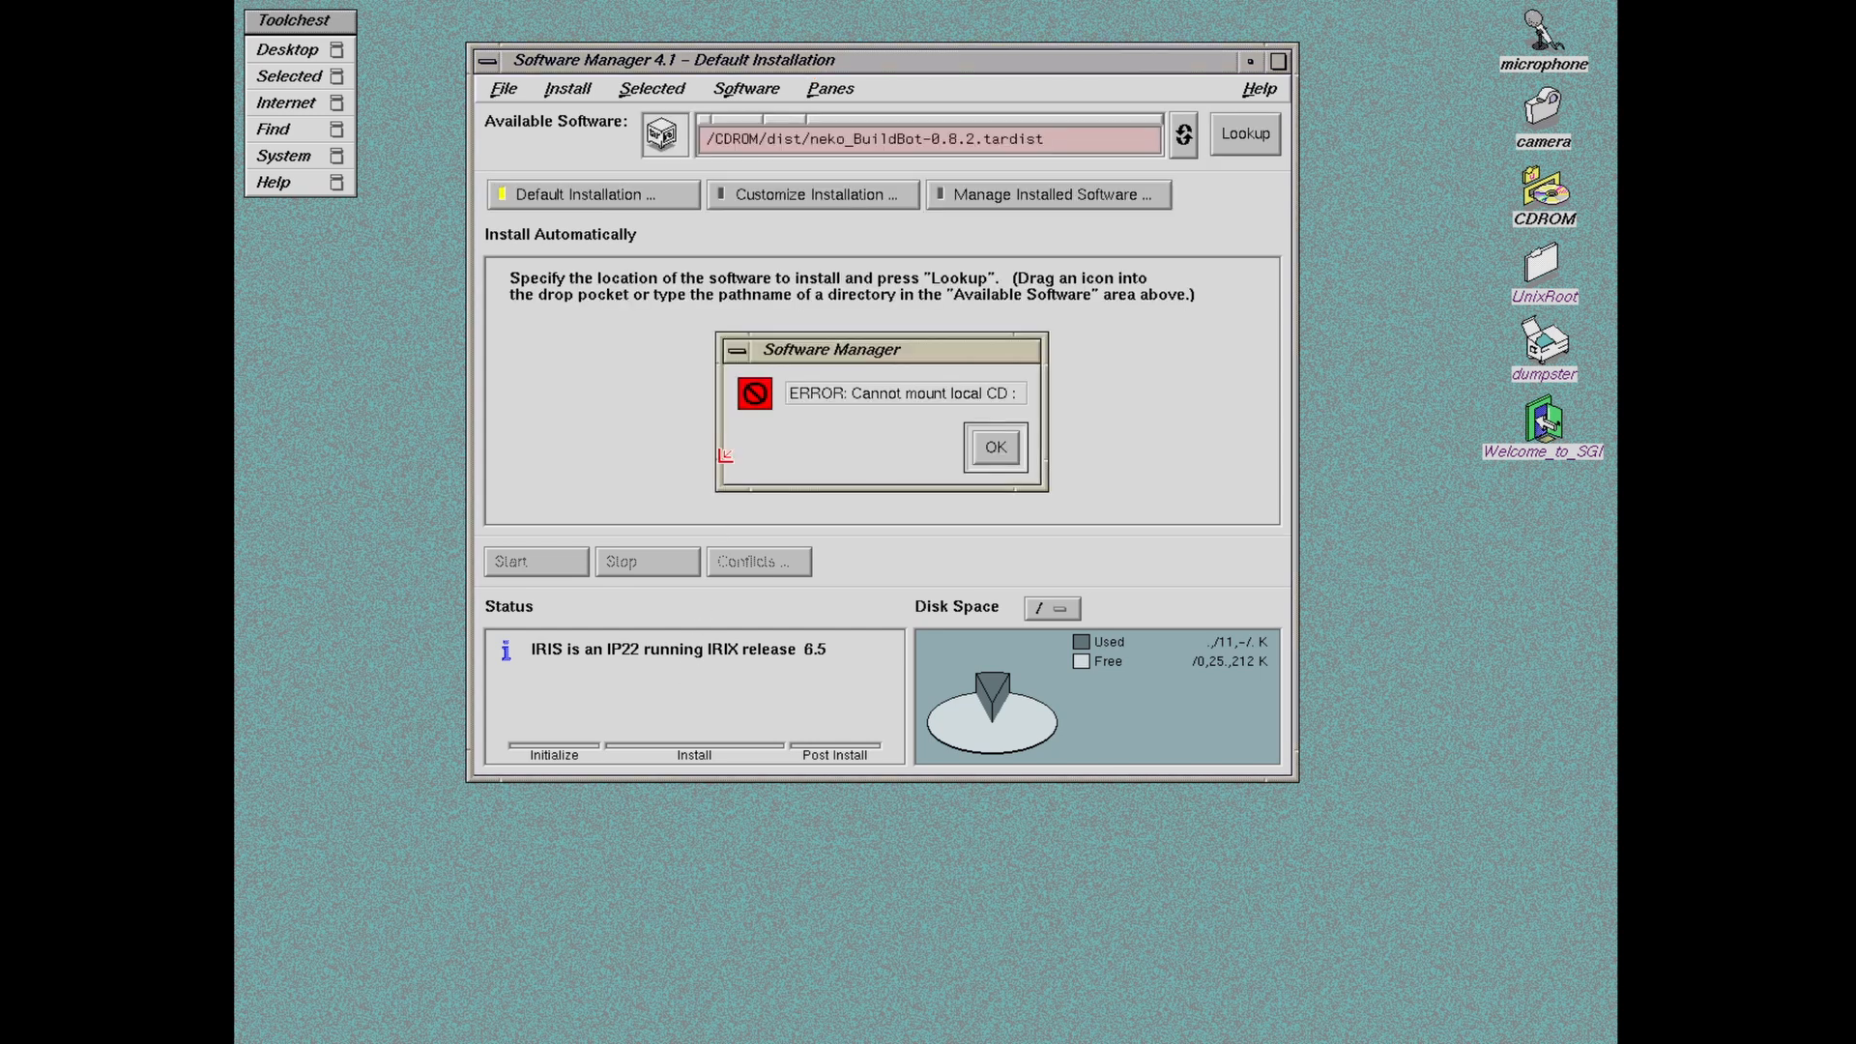
Step: Dismiss the cannot-mount-CD error and open the root /dist folder beside Software Manager
{"action": "left_click", "coordinate": [1001, 447]}
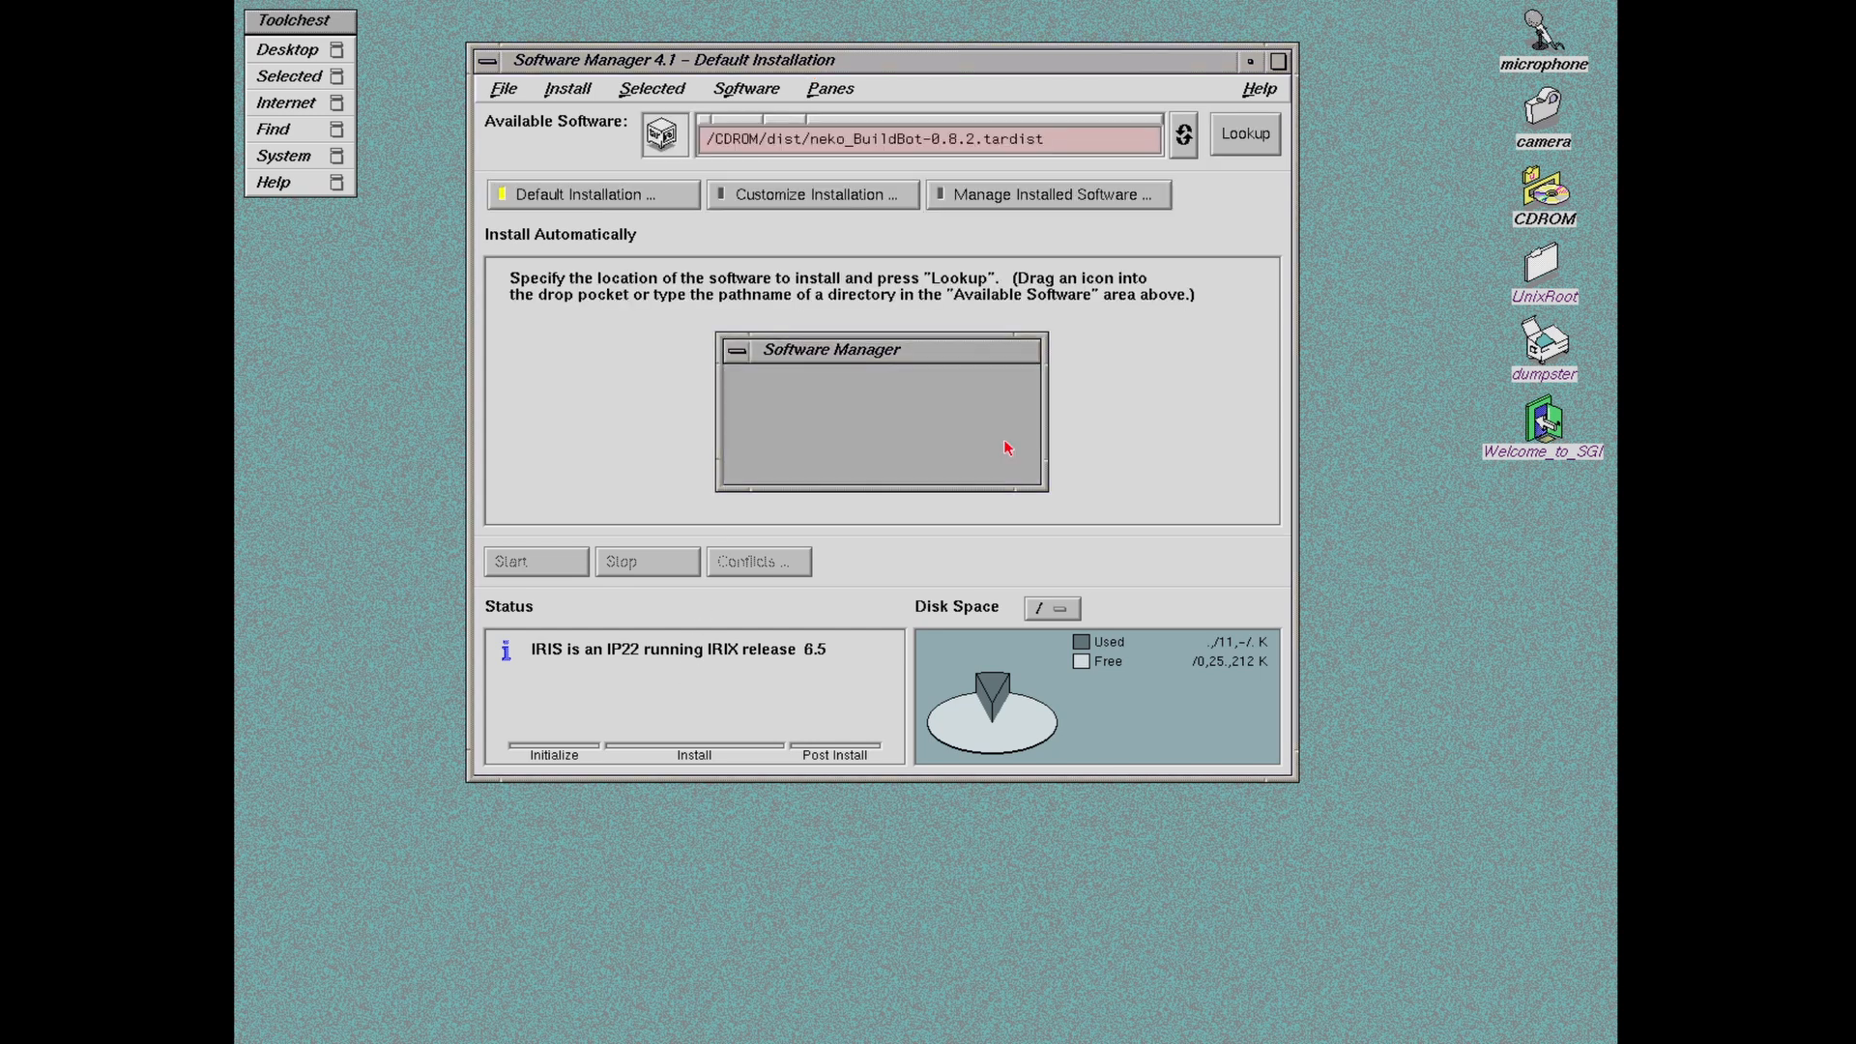
{"action": "left_click_drag", "start_coordinate": [831, 62], "coordinate": [796, 53]}
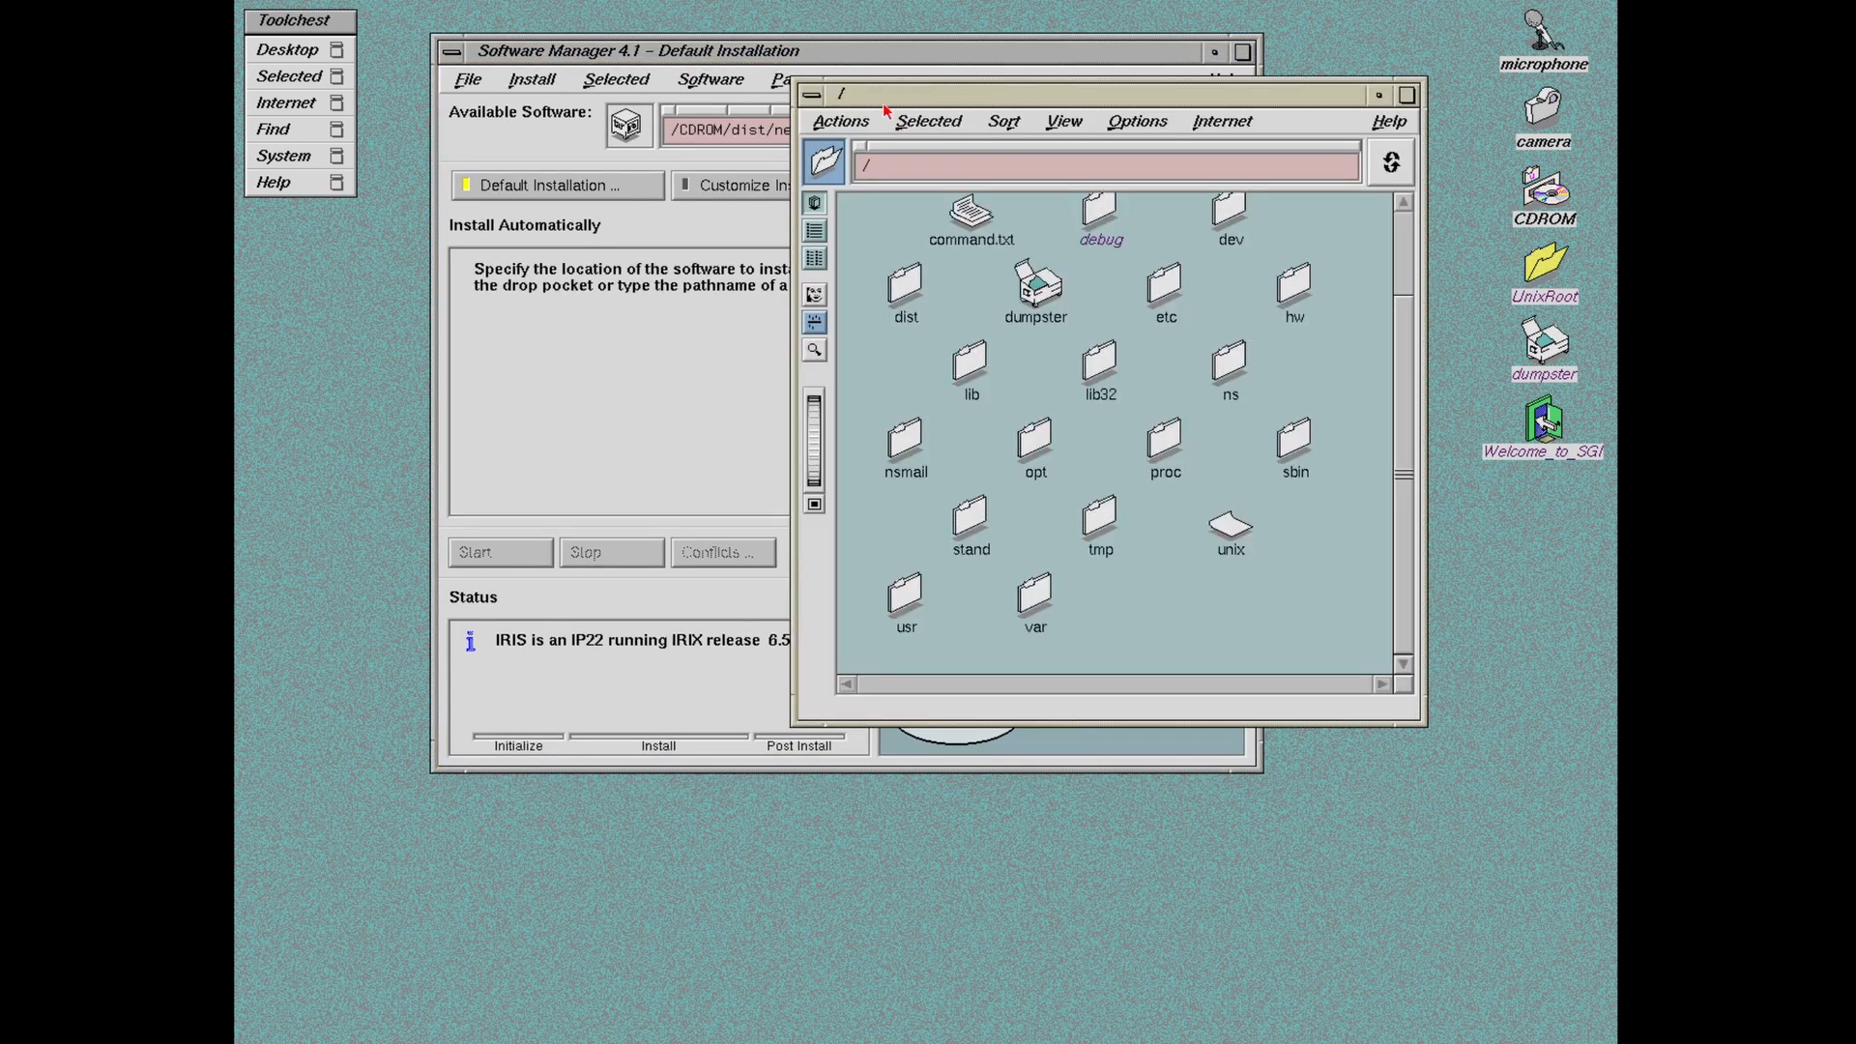
{"action": "left_click", "coordinate": [913, 317]}
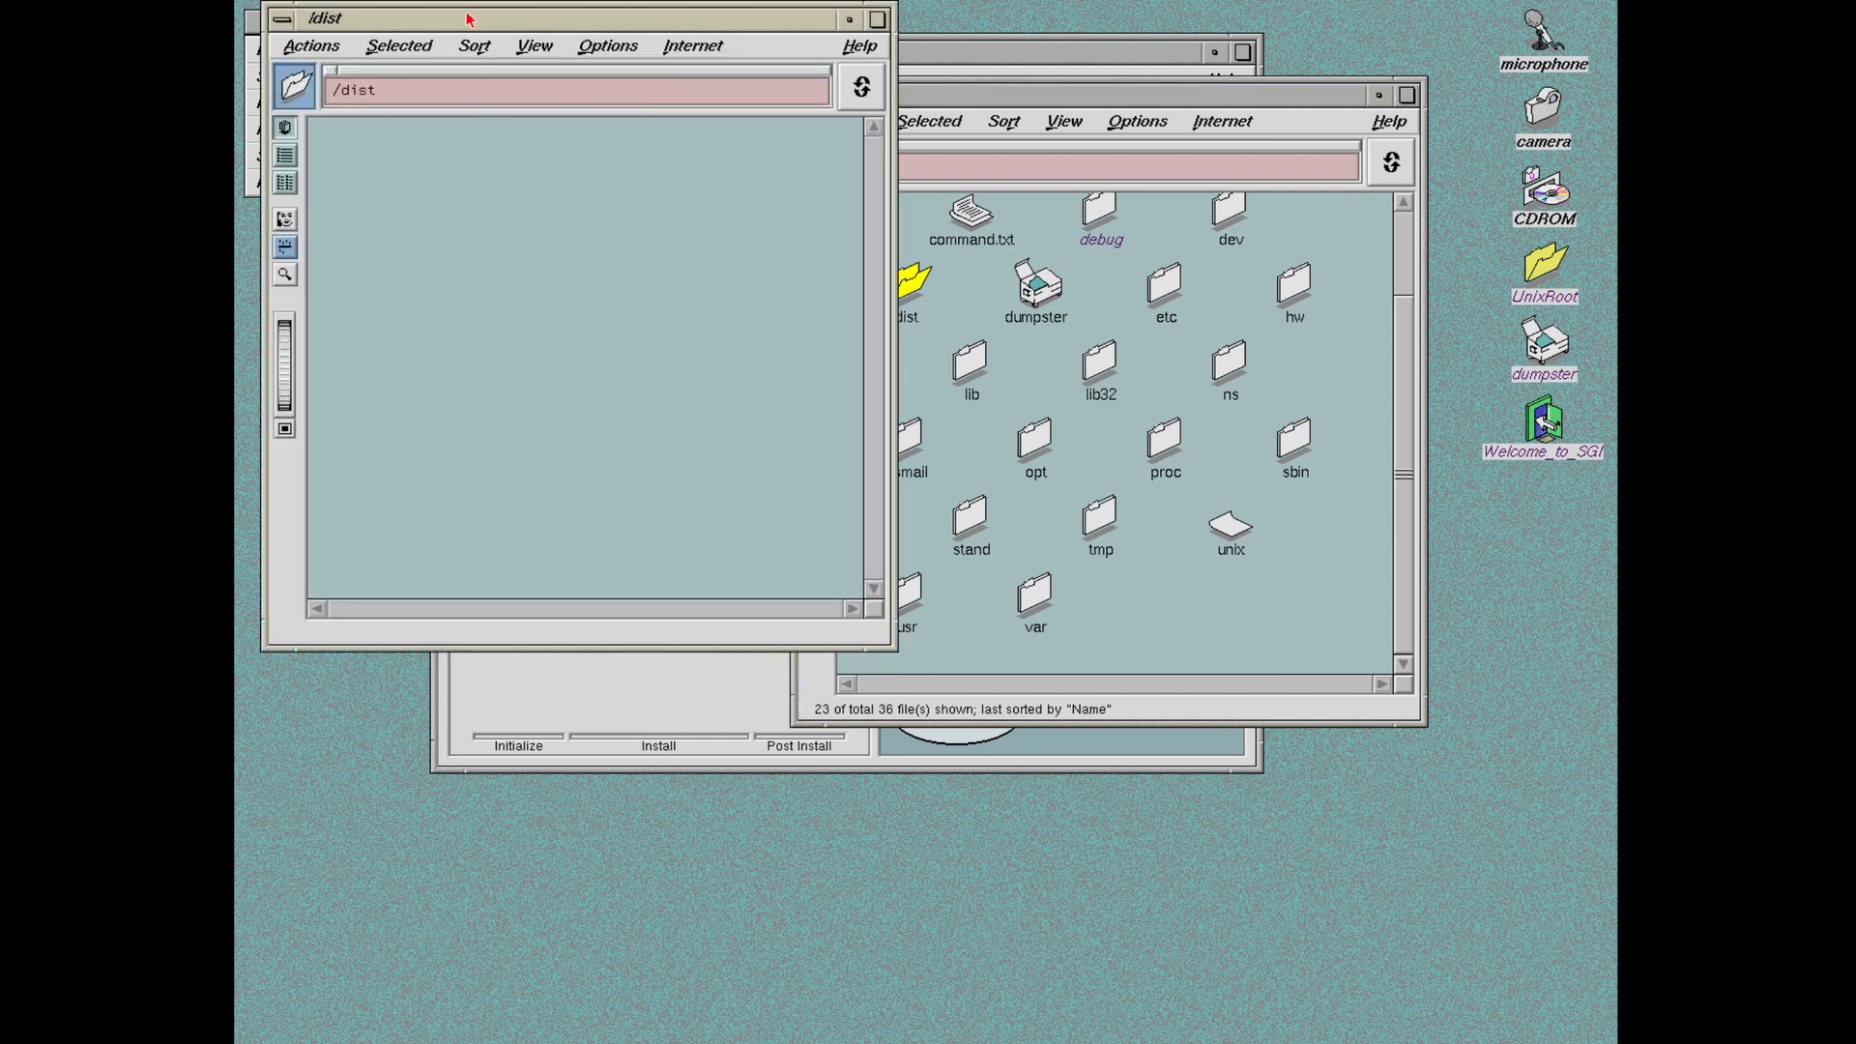
{"action": "left_click_drag", "start_coordinate": [467, 20], "coordinate": [915, 251]}
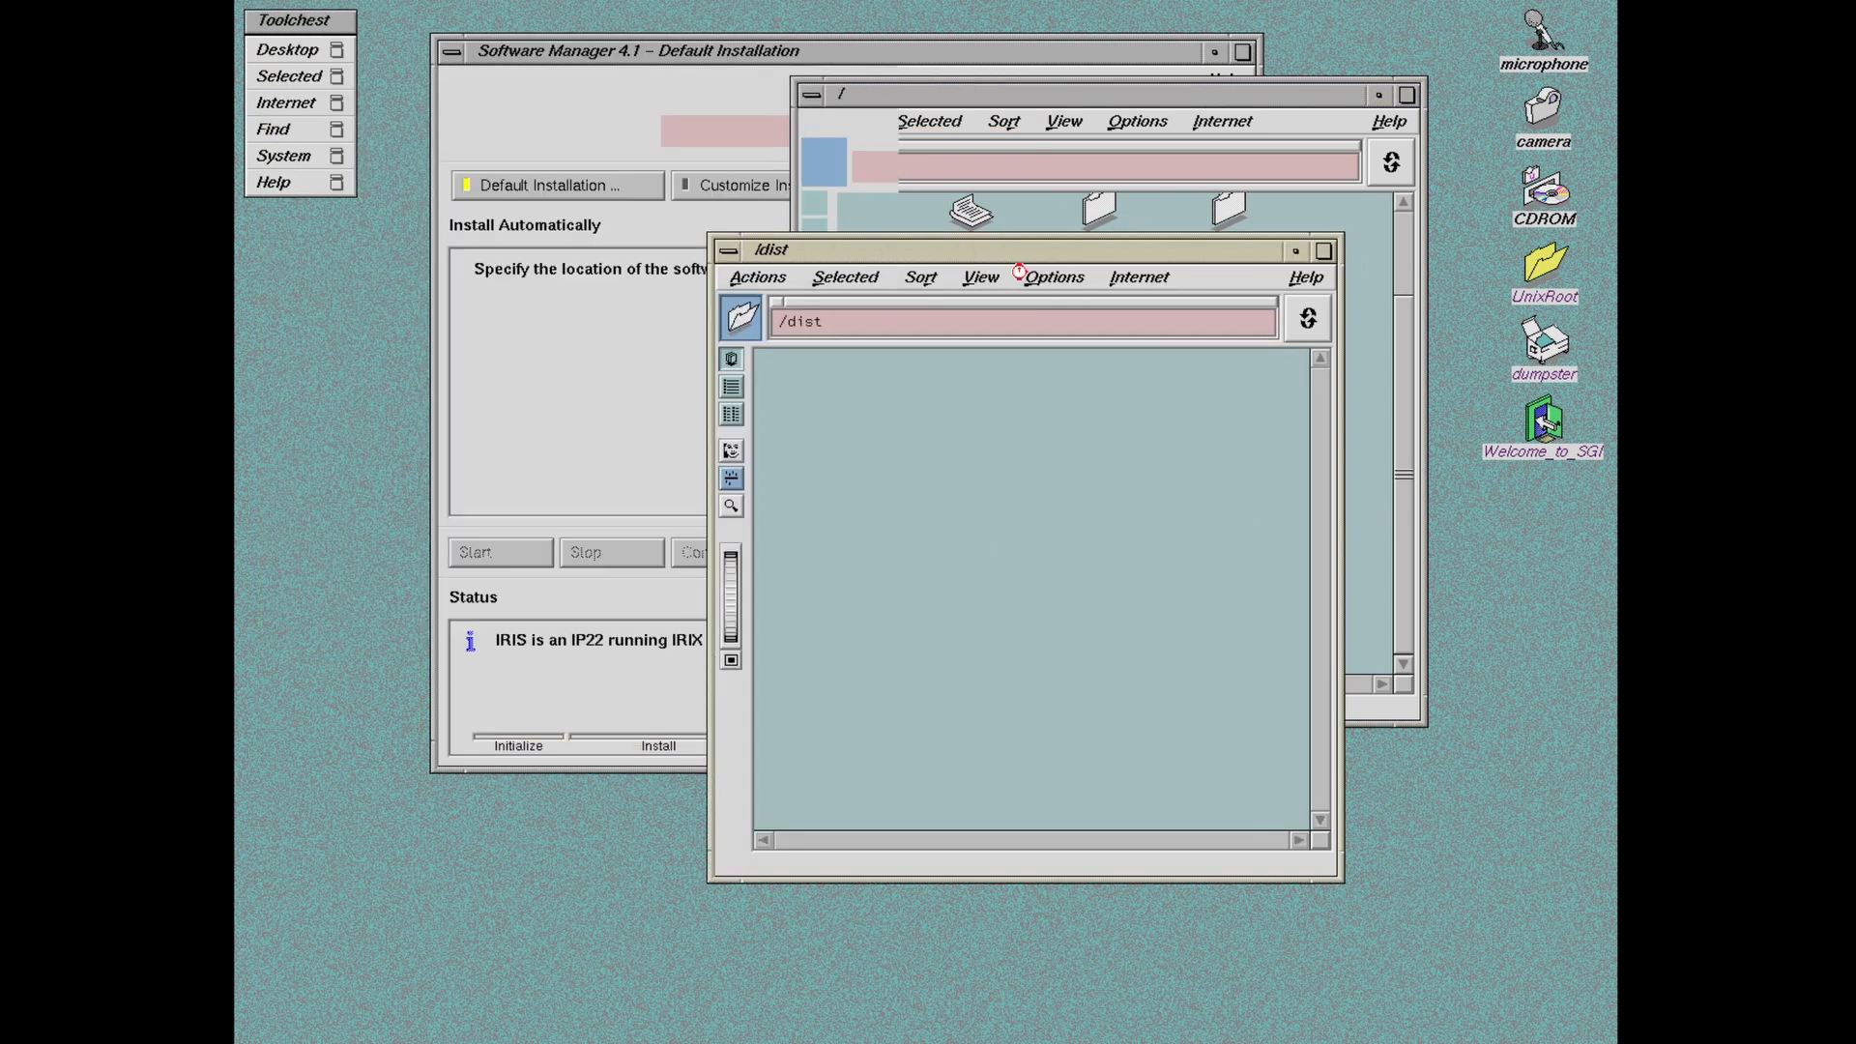
{"action": "right_click", "coordinate": [1249, 94]}
{"action": "left_click", "coordinate": [1285, 280]}
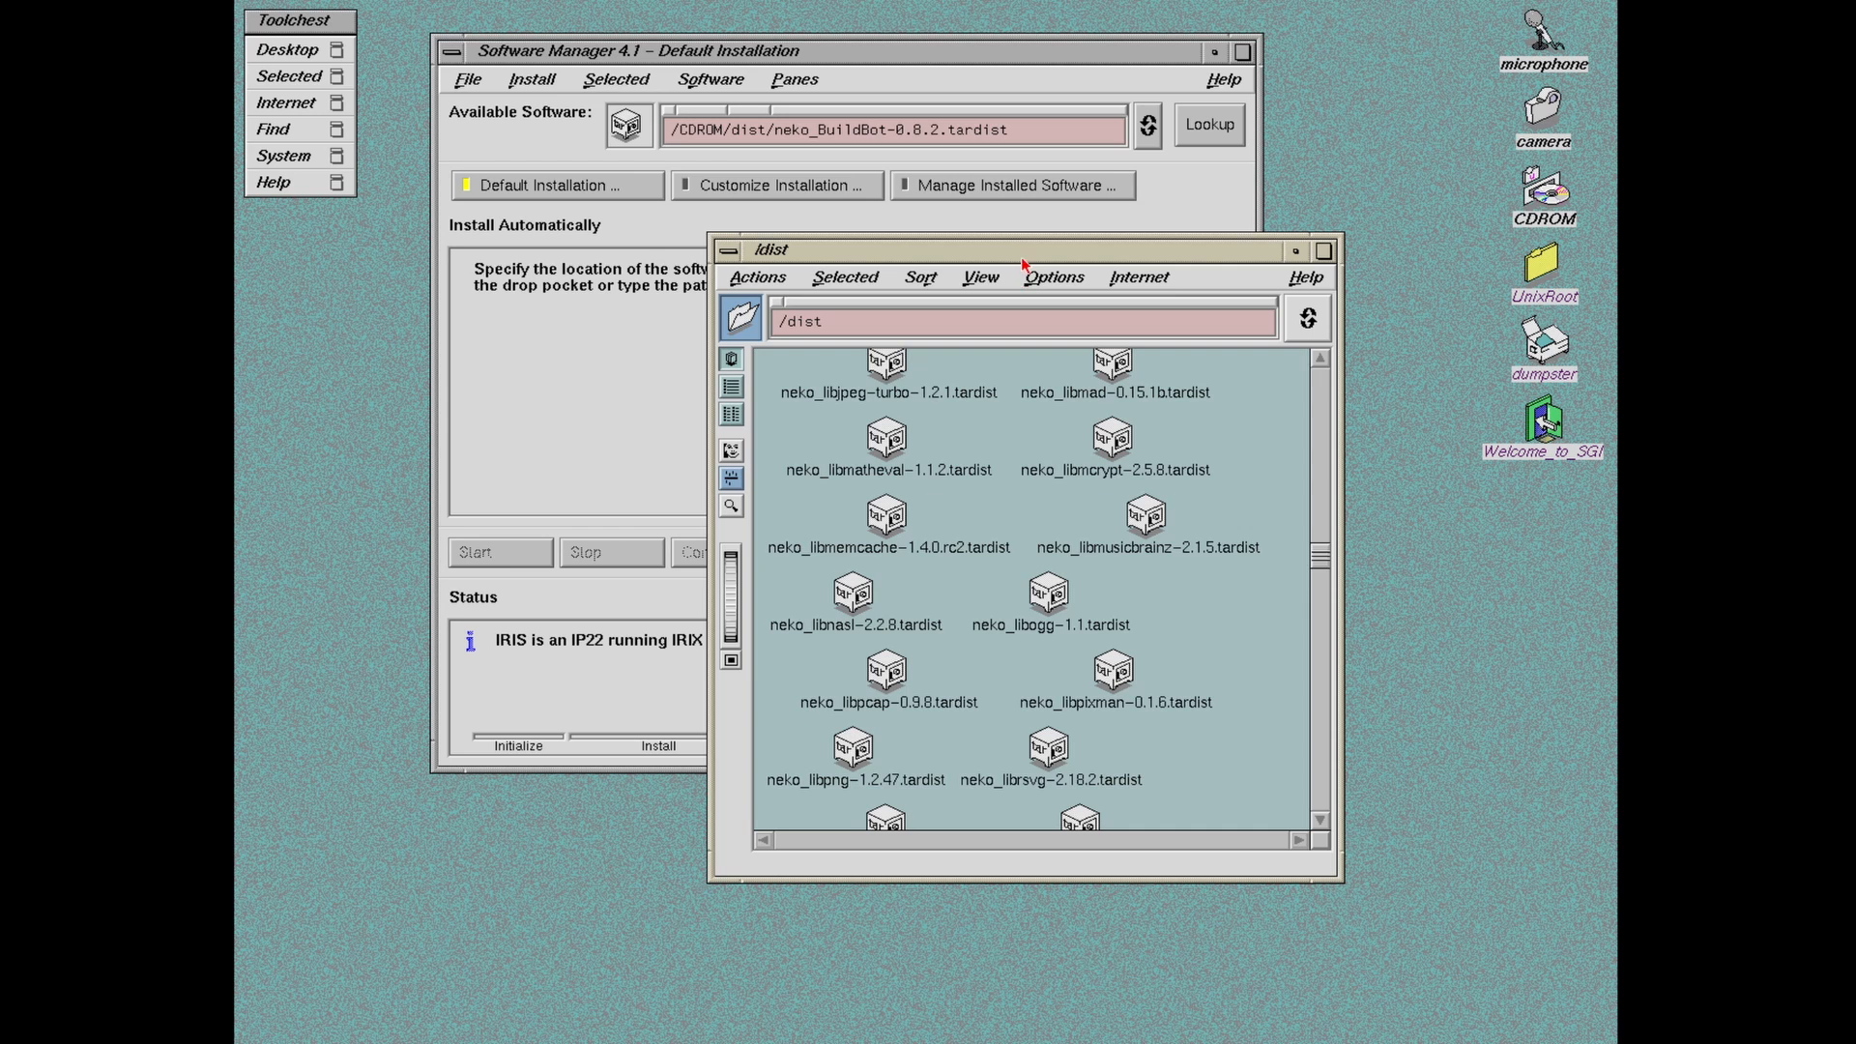
{"action": "left_click_drag", "start_coordinate": [1022, 263], "coordinate": [1306, 276]}
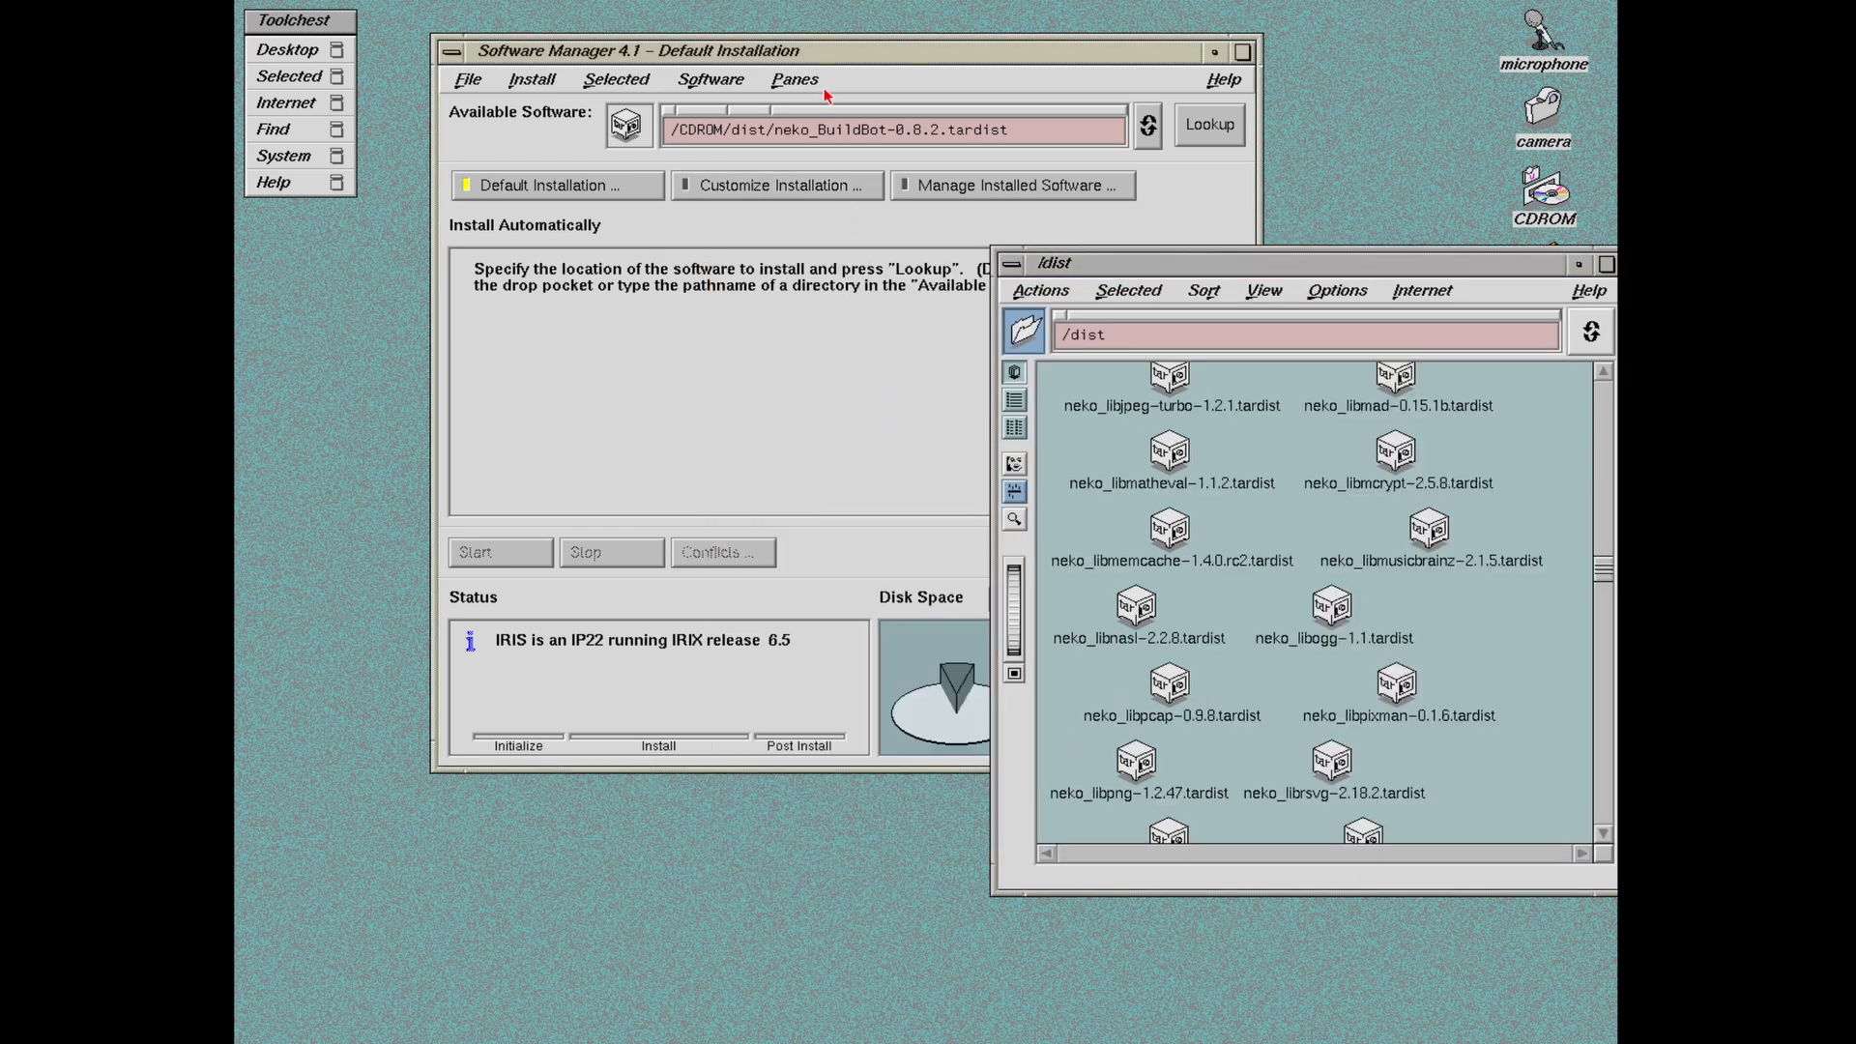
{"action": "left_click_drag", "start_coordinate": [760, 54], "coordinate": [696, 65]}
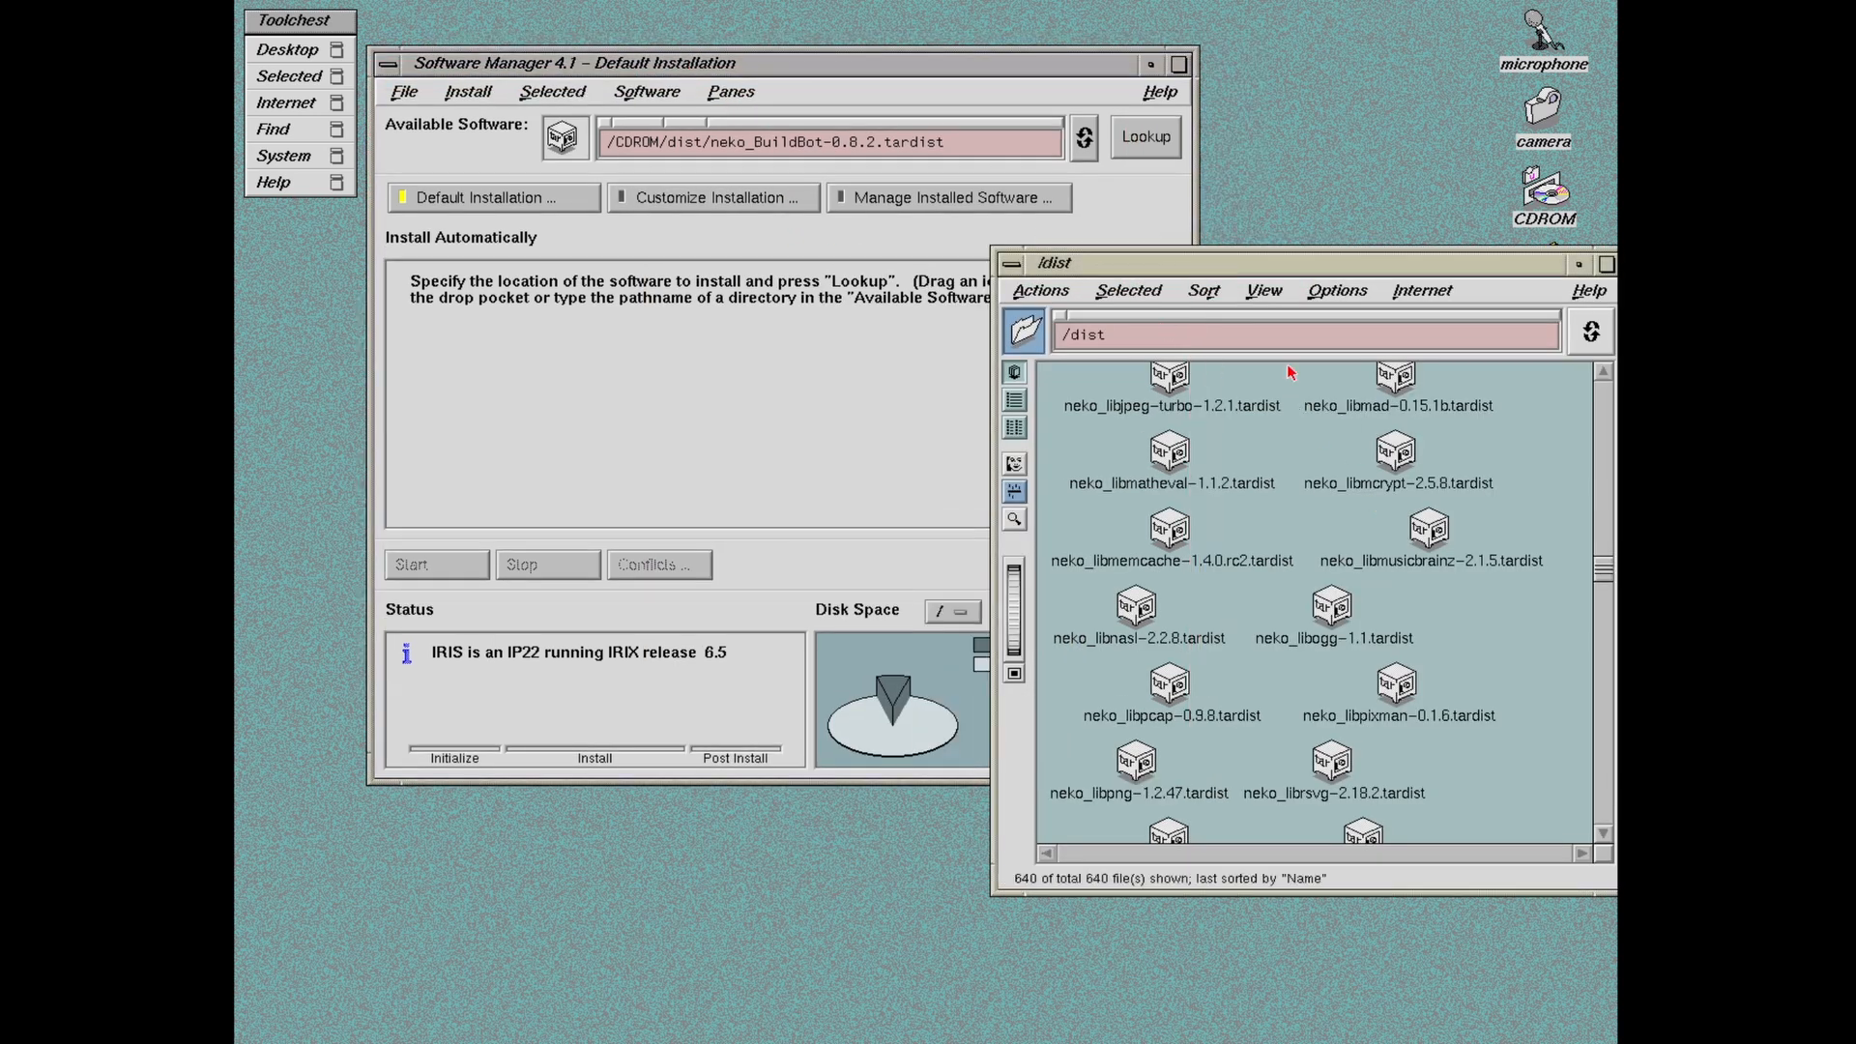
Step: Scroll the /dist list down until neko_python3-3.1.1.tardist appears
{"action": "left_click_drag", "start_coordinate": [1282, 273], "coordinate": [1175, 258]}
{"action": "left_click_drag", "start_coordinate": [1495, 559], "coordinate": [1486, 580]}
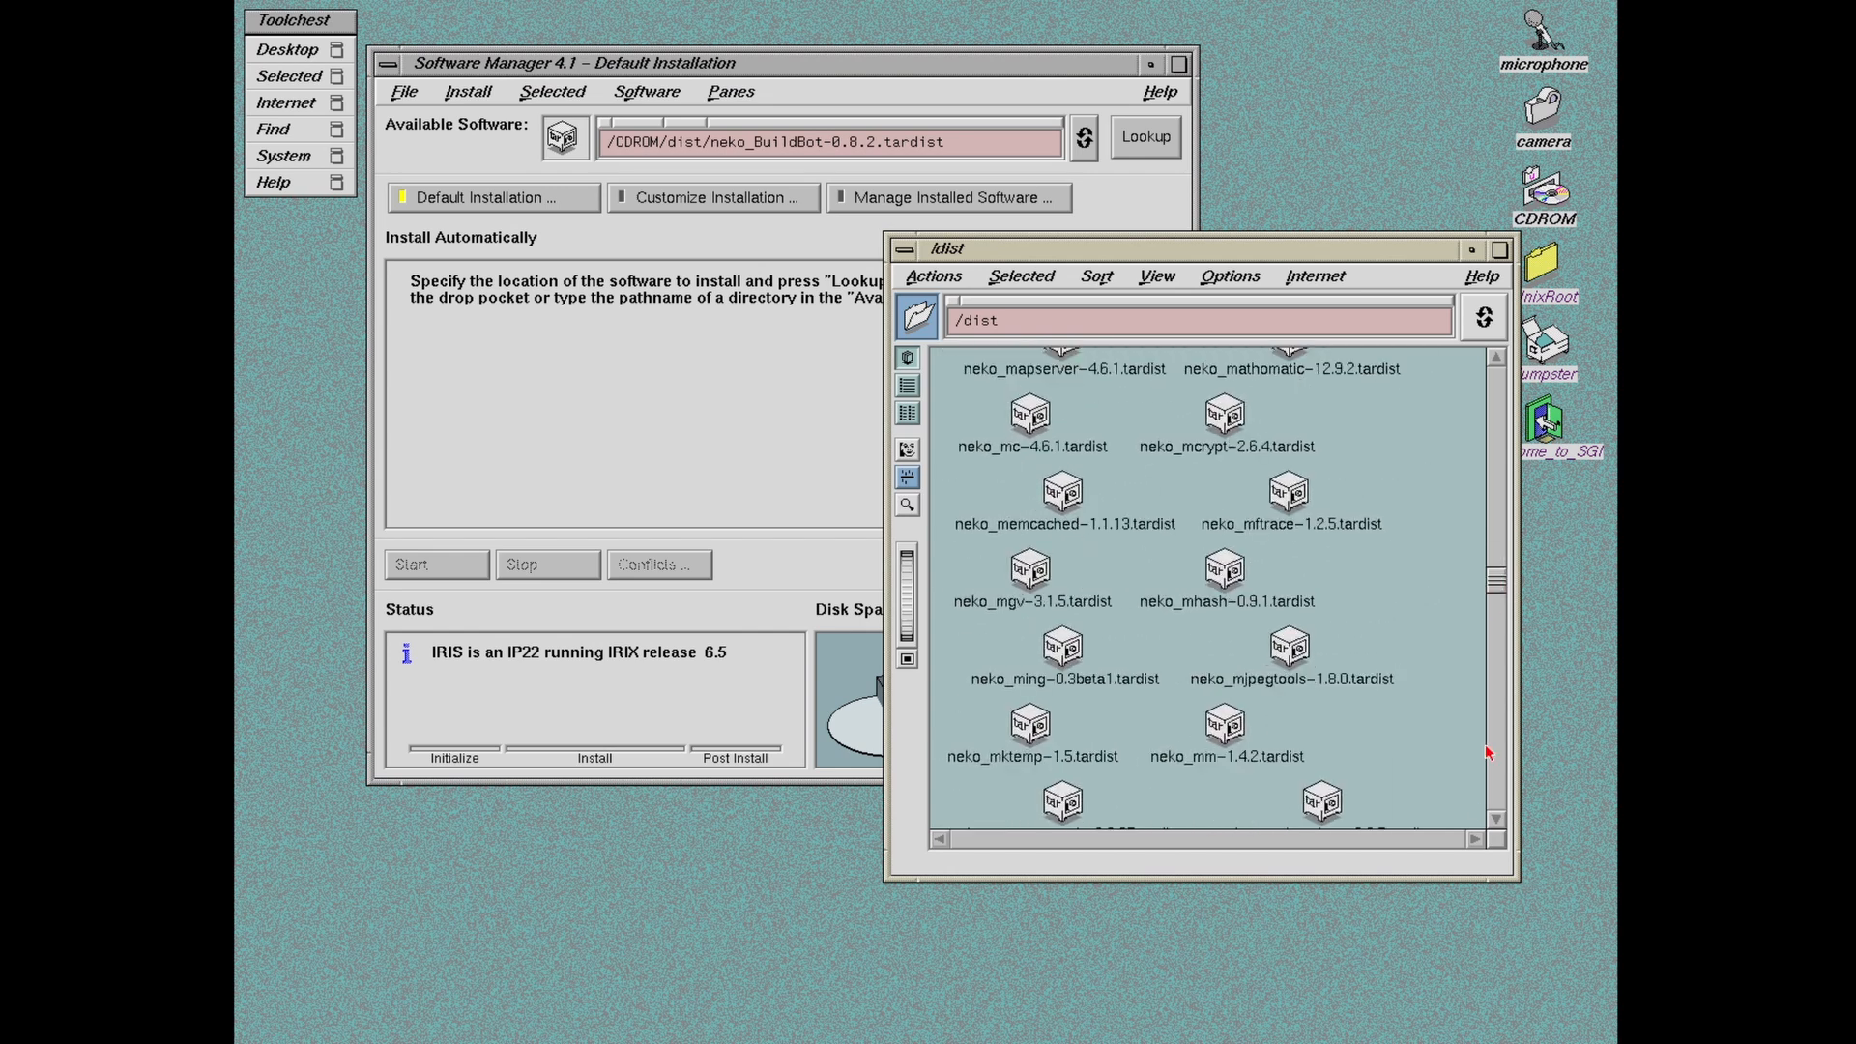
{"action": "left_click", "coordinate": [1497, 817]}
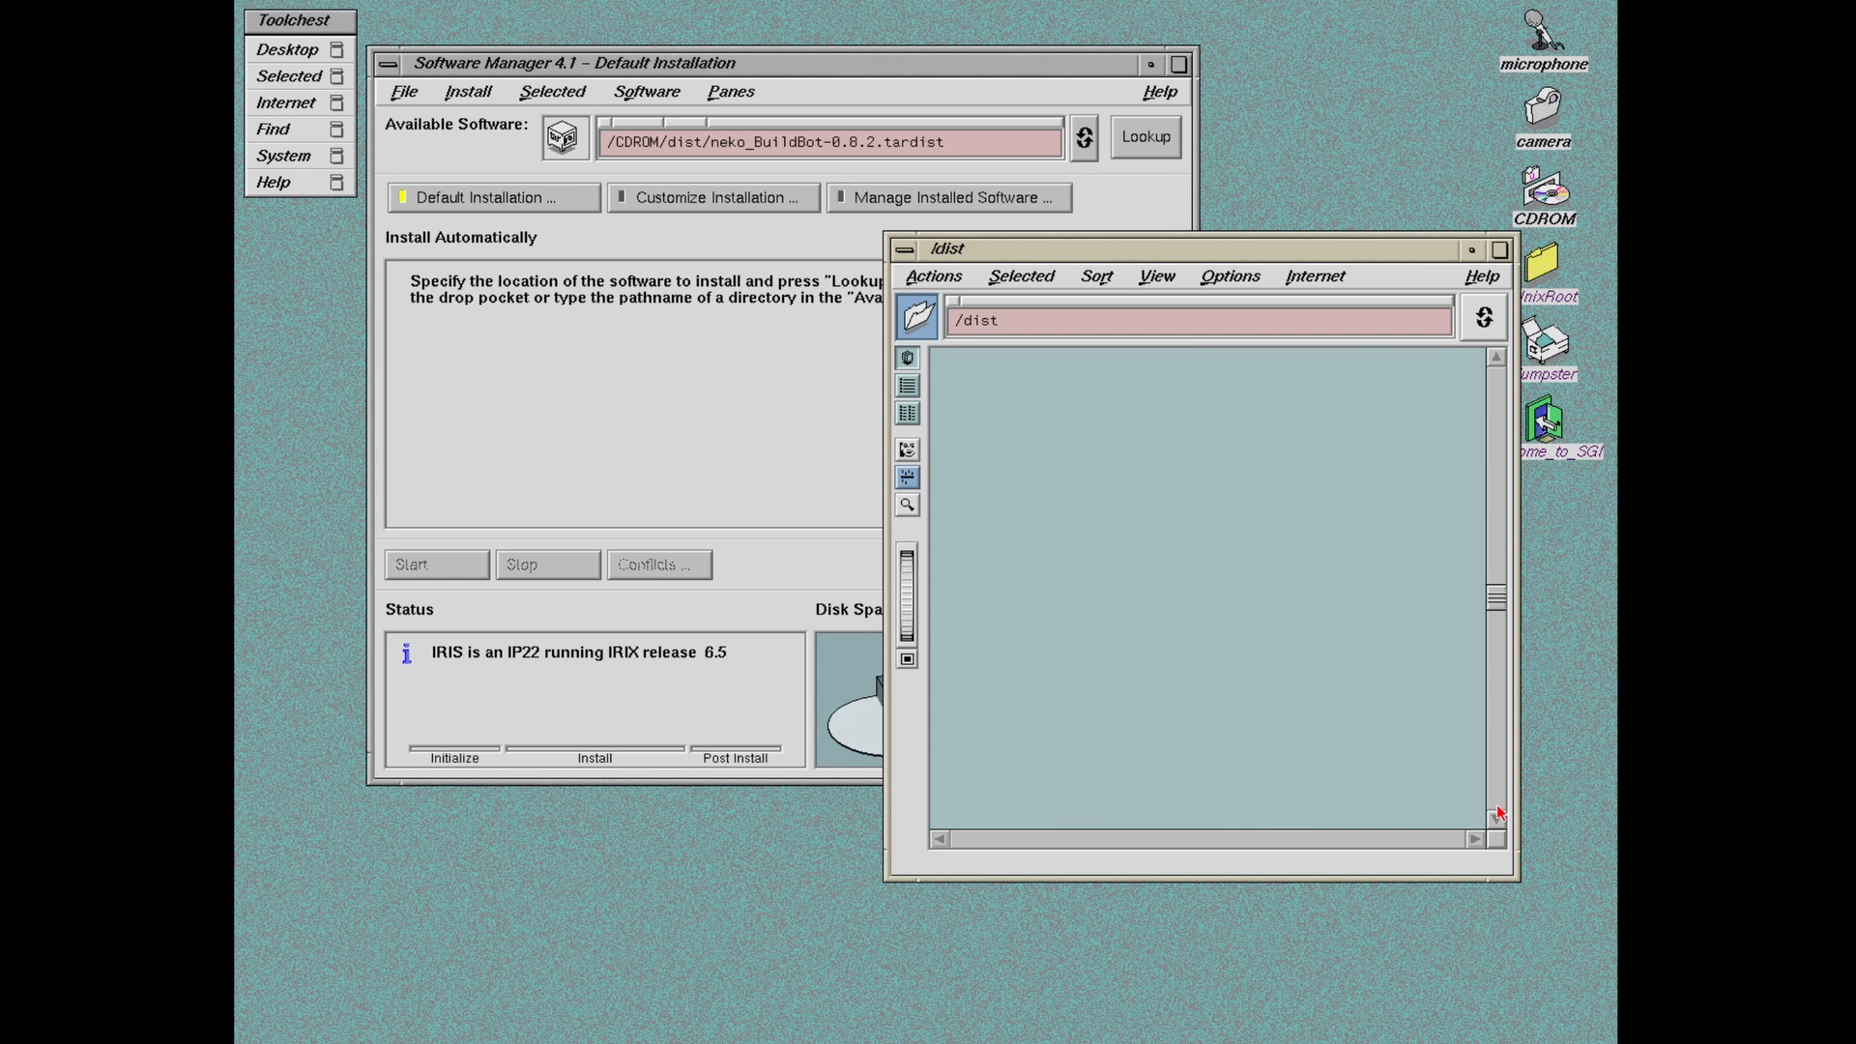
{"action": "left_click", "coordinate": [1496, 814]}
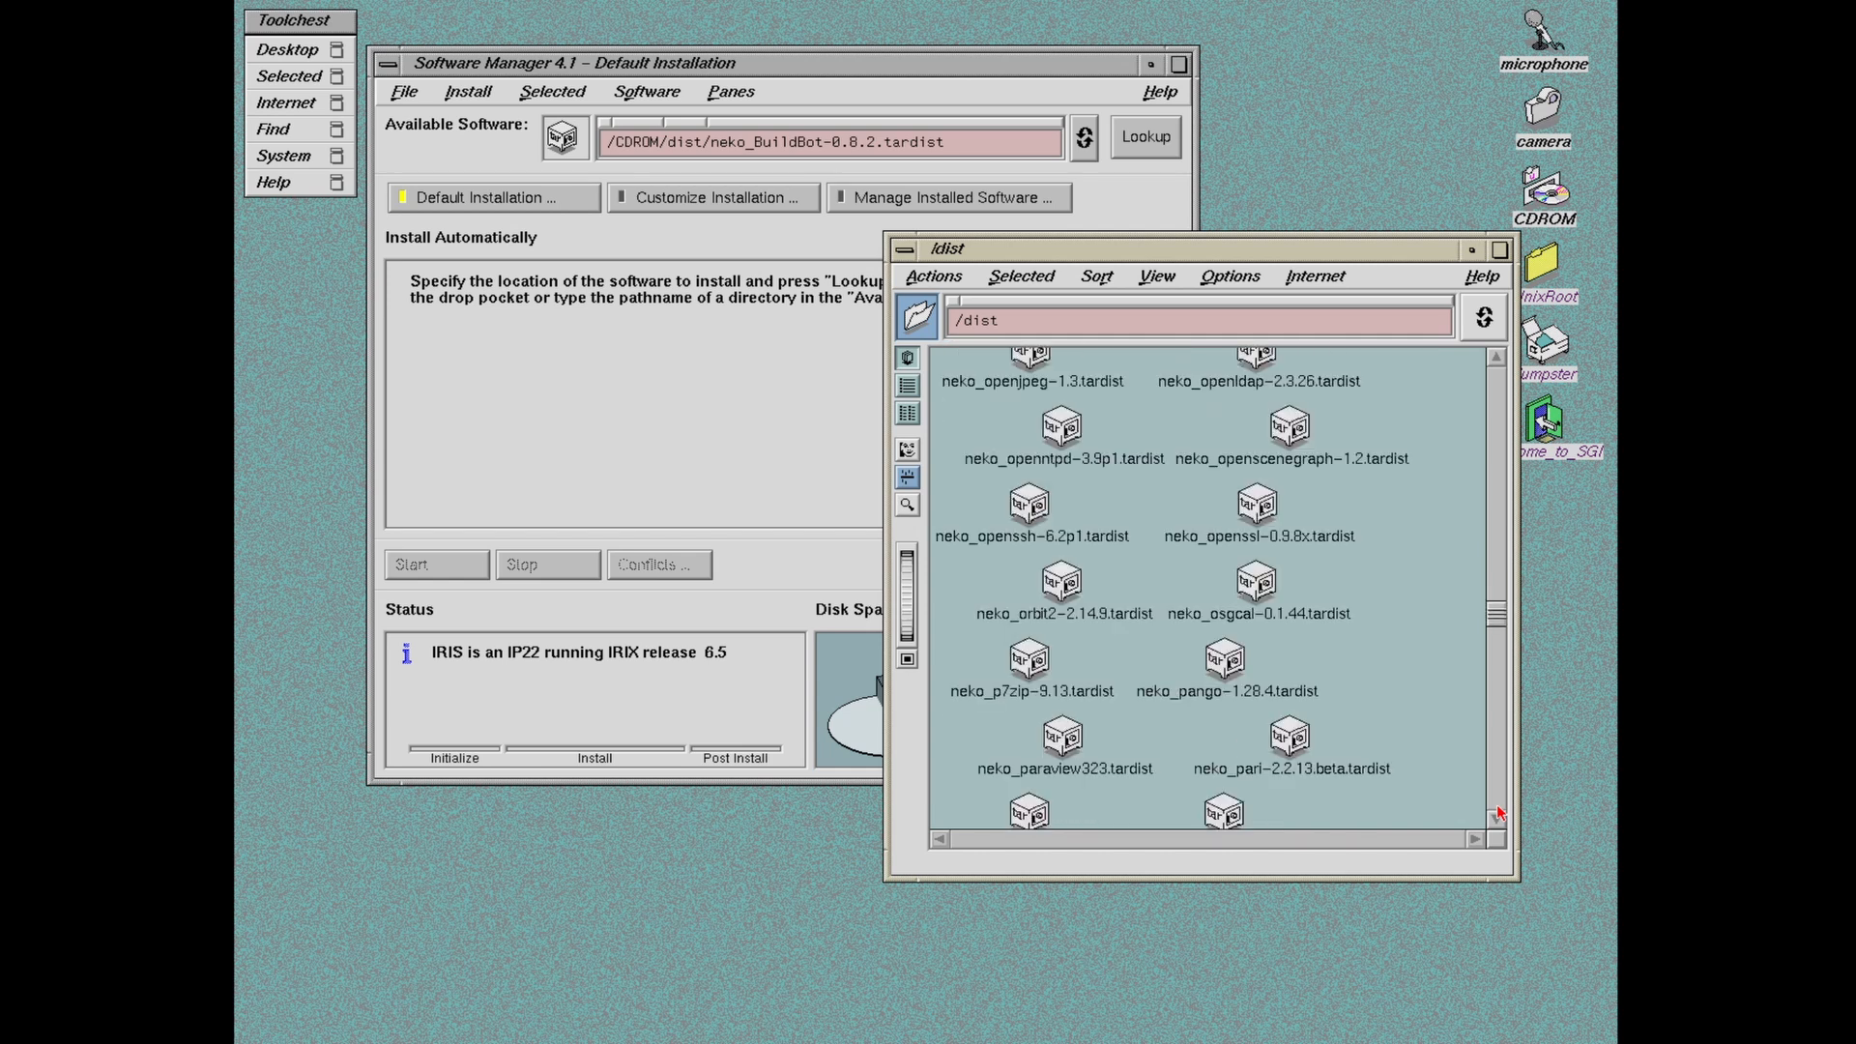
{"action": "left_click", "coordinate": [1497, 813]}
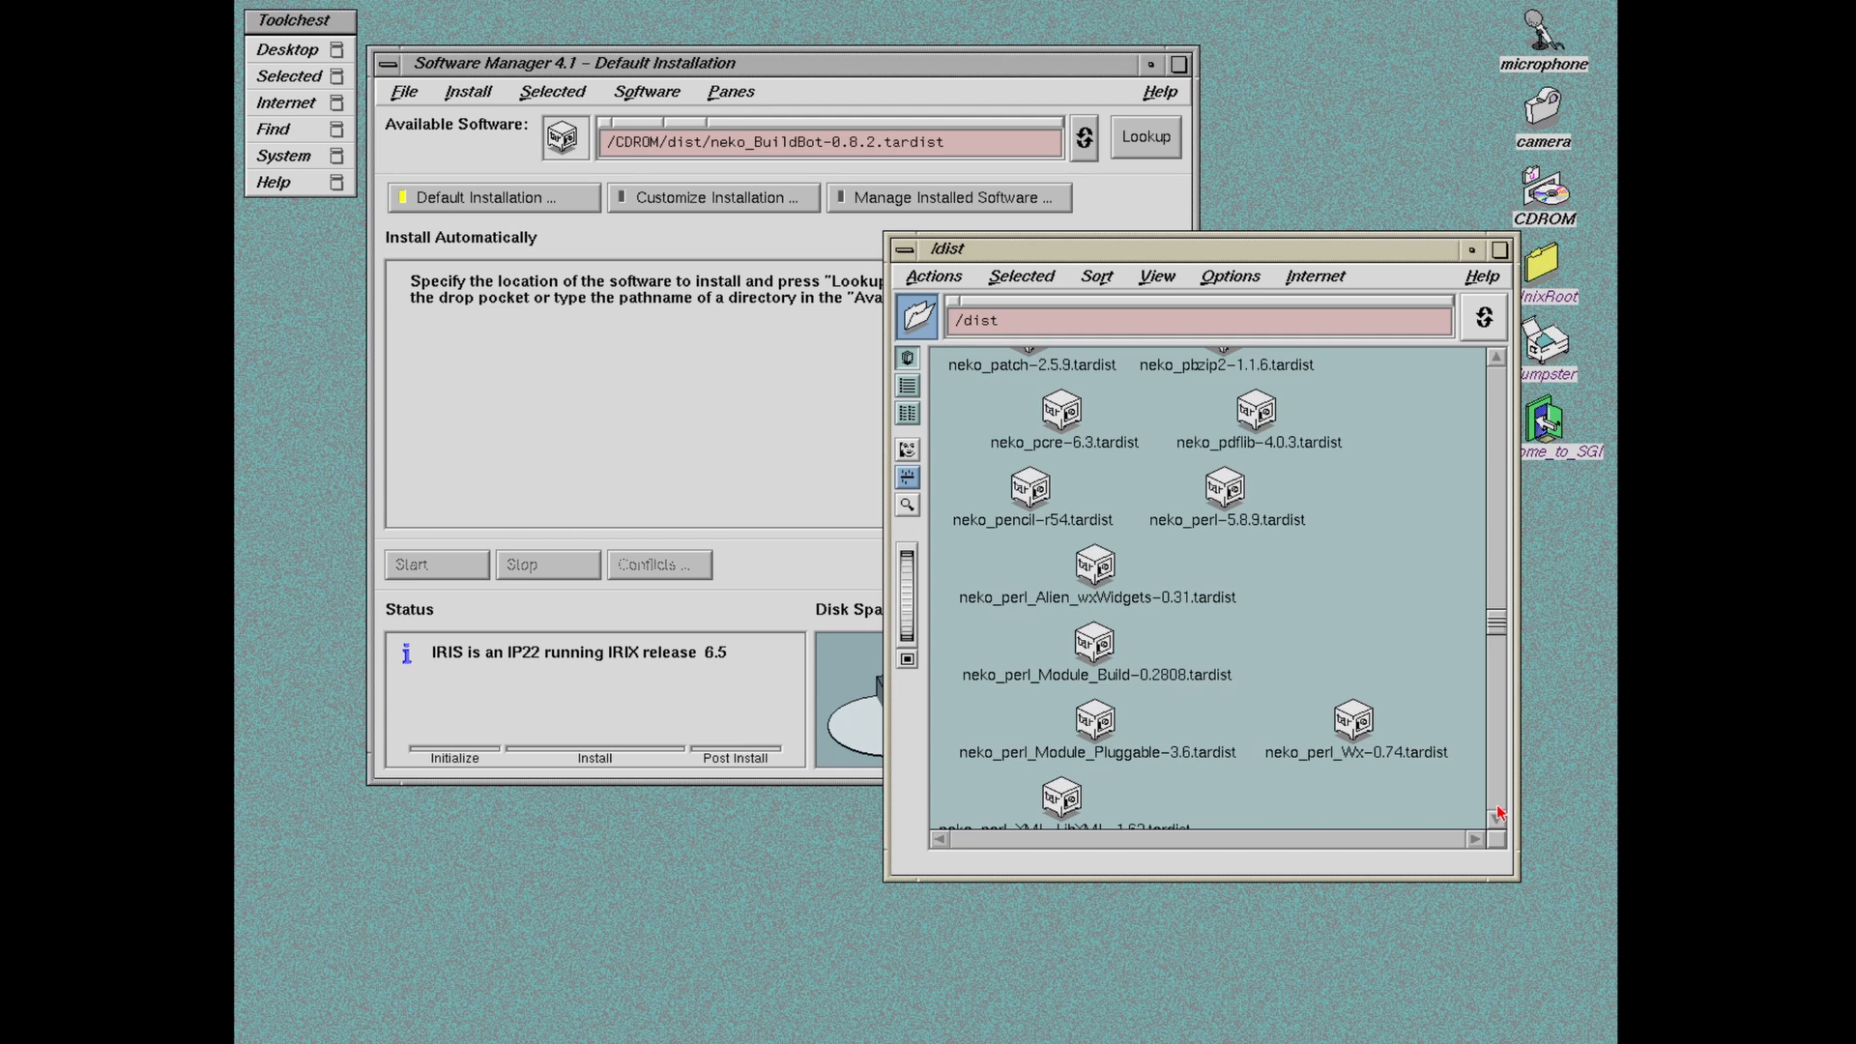
{"action": "left_click", "coordinate": [1497, 814]}
{"action": "left_click", "coordinate": [1497, 814]}
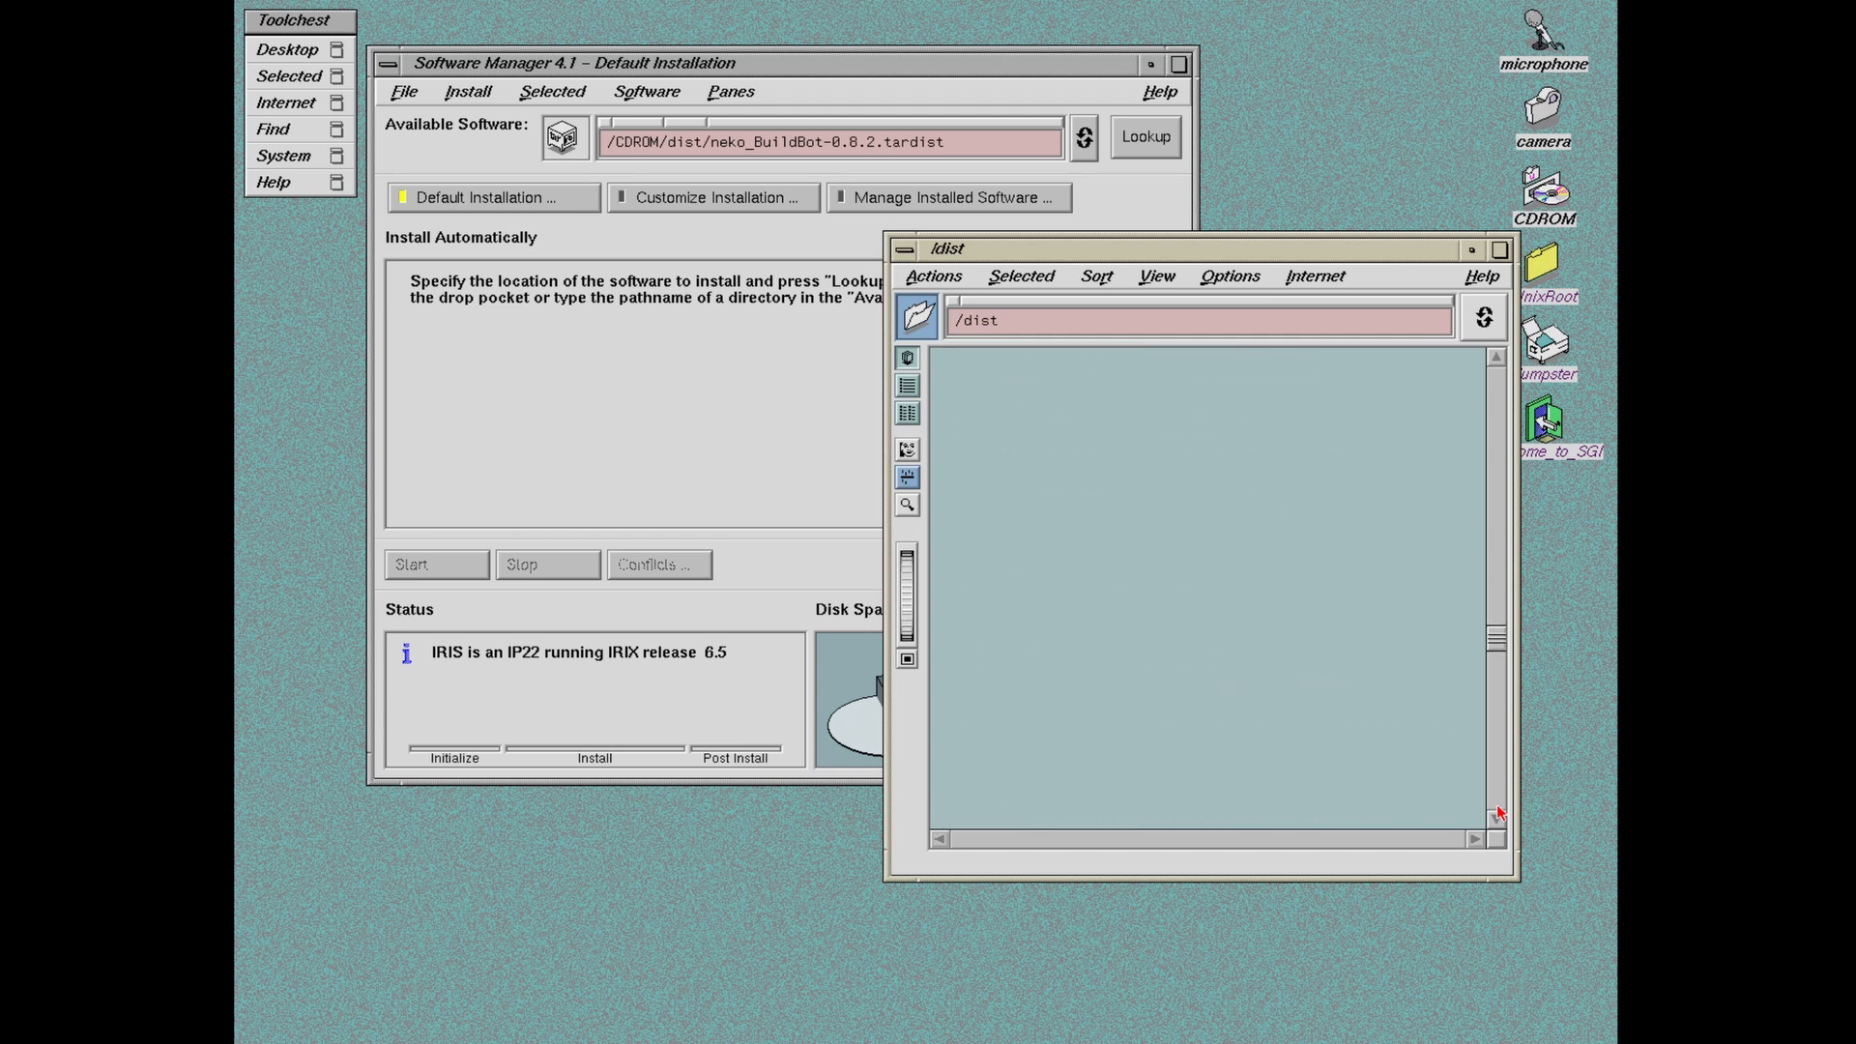
{"action": "left_click", "coordinate": [1497, 813]}
{"action": "left_click", "coordinate": [1497, 814]}
{"action": "left_click", "coordinate": [1497, 814]}
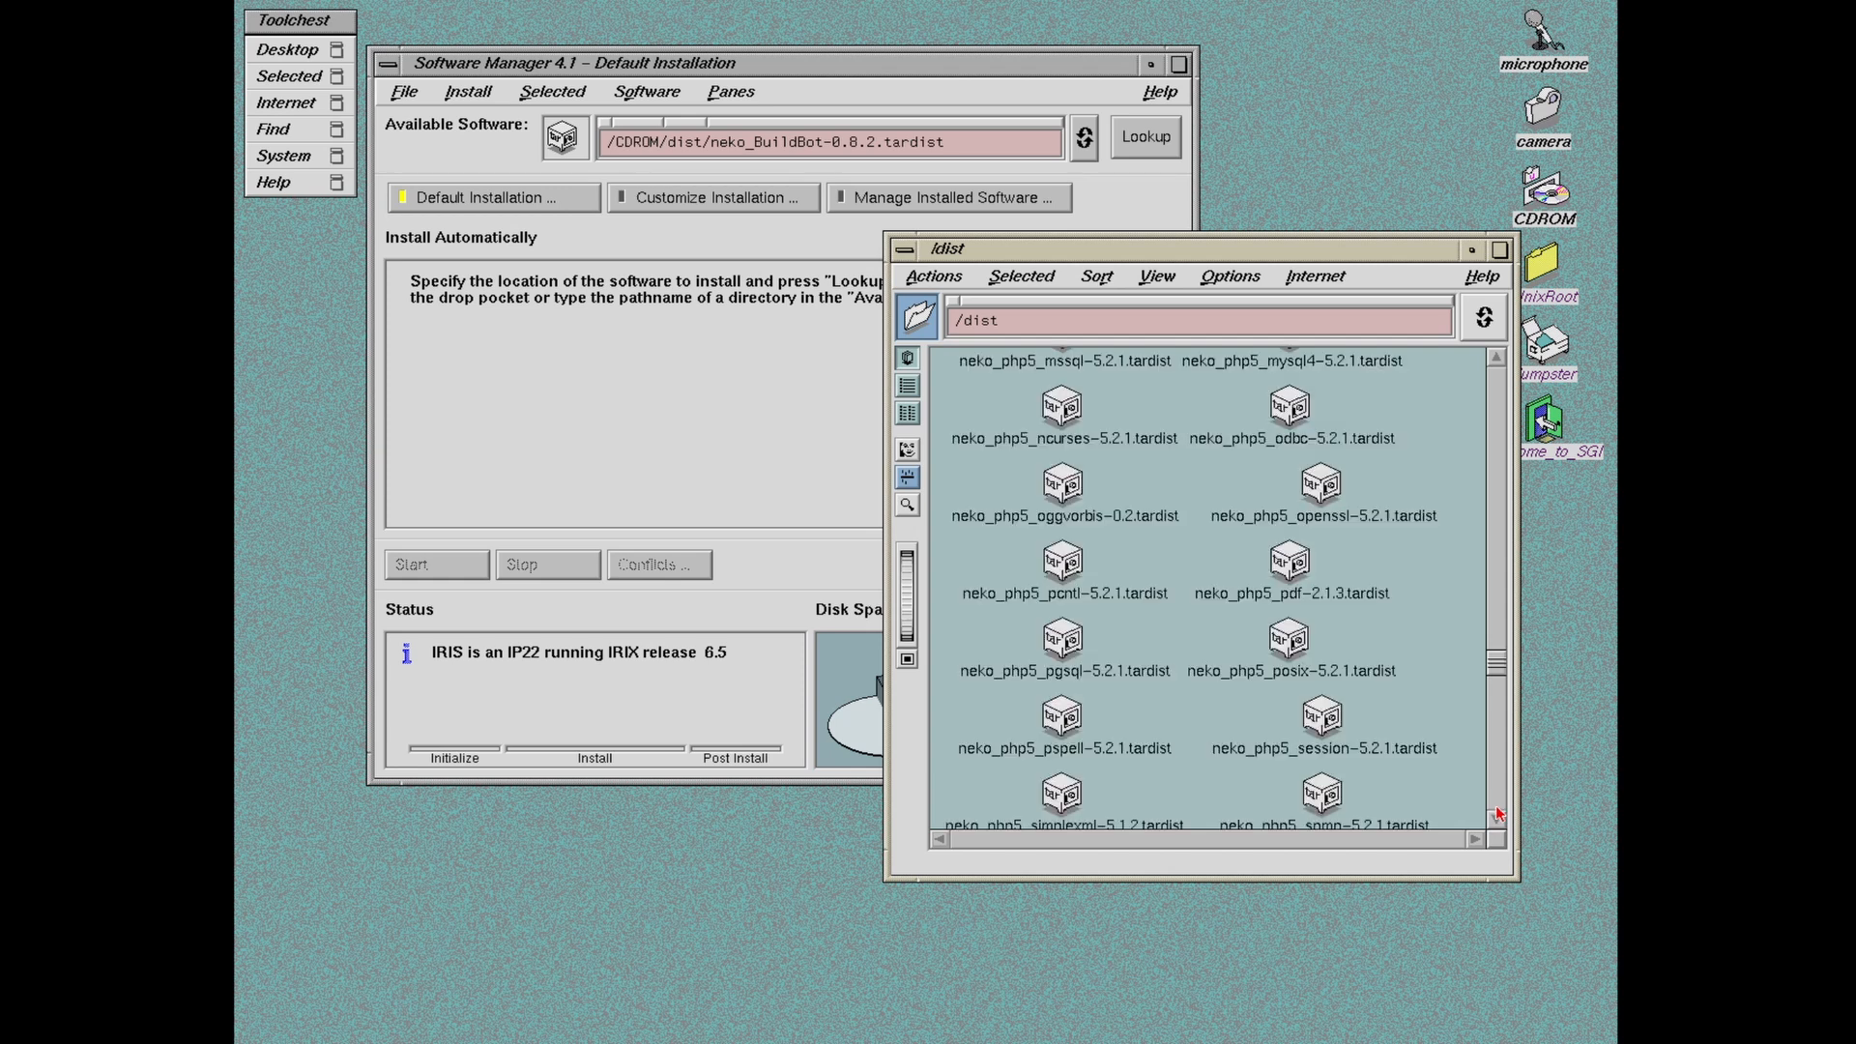
{"action": "left_click", "coordinate": [1494, 822]}
{"action": "left_click", "coordinate": [1494, 822]}
{"action": "left_click", "coordinate": [1495, 821]}
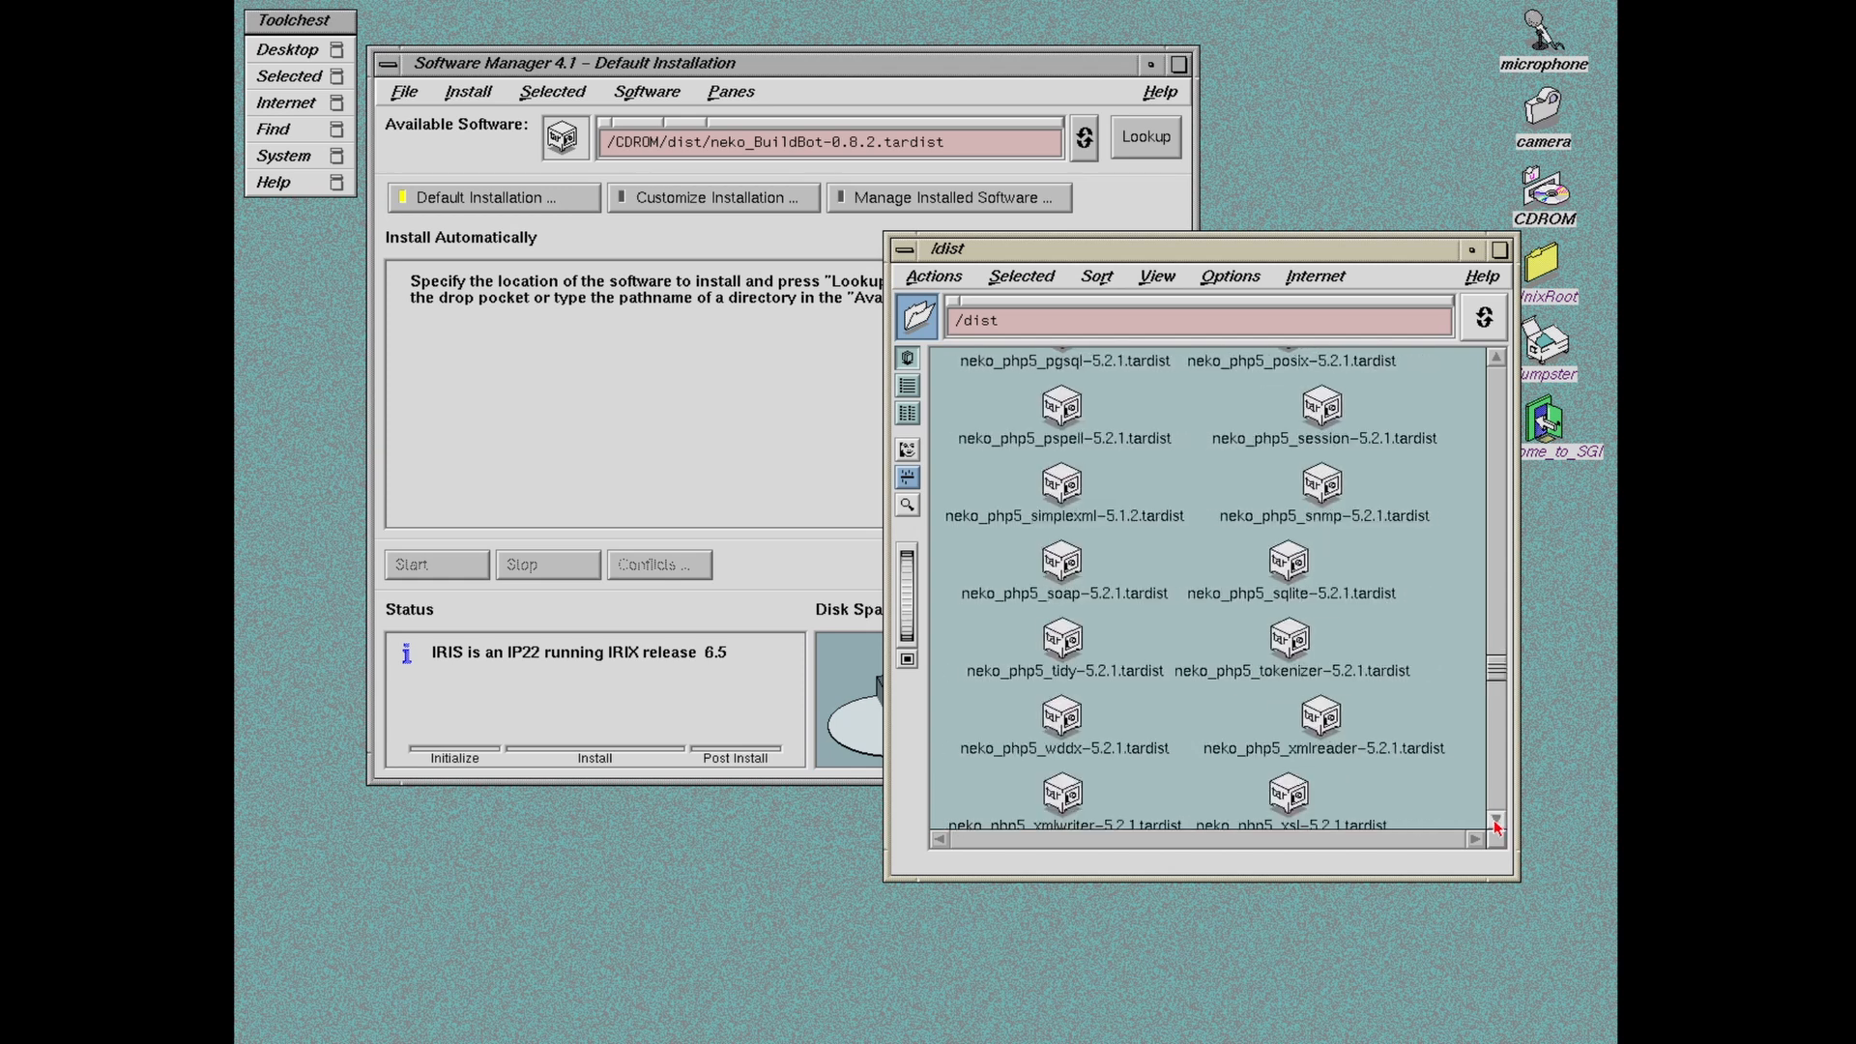
{"action": "left_click", "coordinate": [1494, 821]}
{"action": "left_click", "coordinate": [1494, 821]}
{"action": "left_click", "coordinate": [1495, 821]}
{"action": "left_click", "coordinate": [1494, 822]}
{"action": "left_click", "coordinate": [1494, 821]}
{"action": "left_click", "coordinate": [1494, 822]}
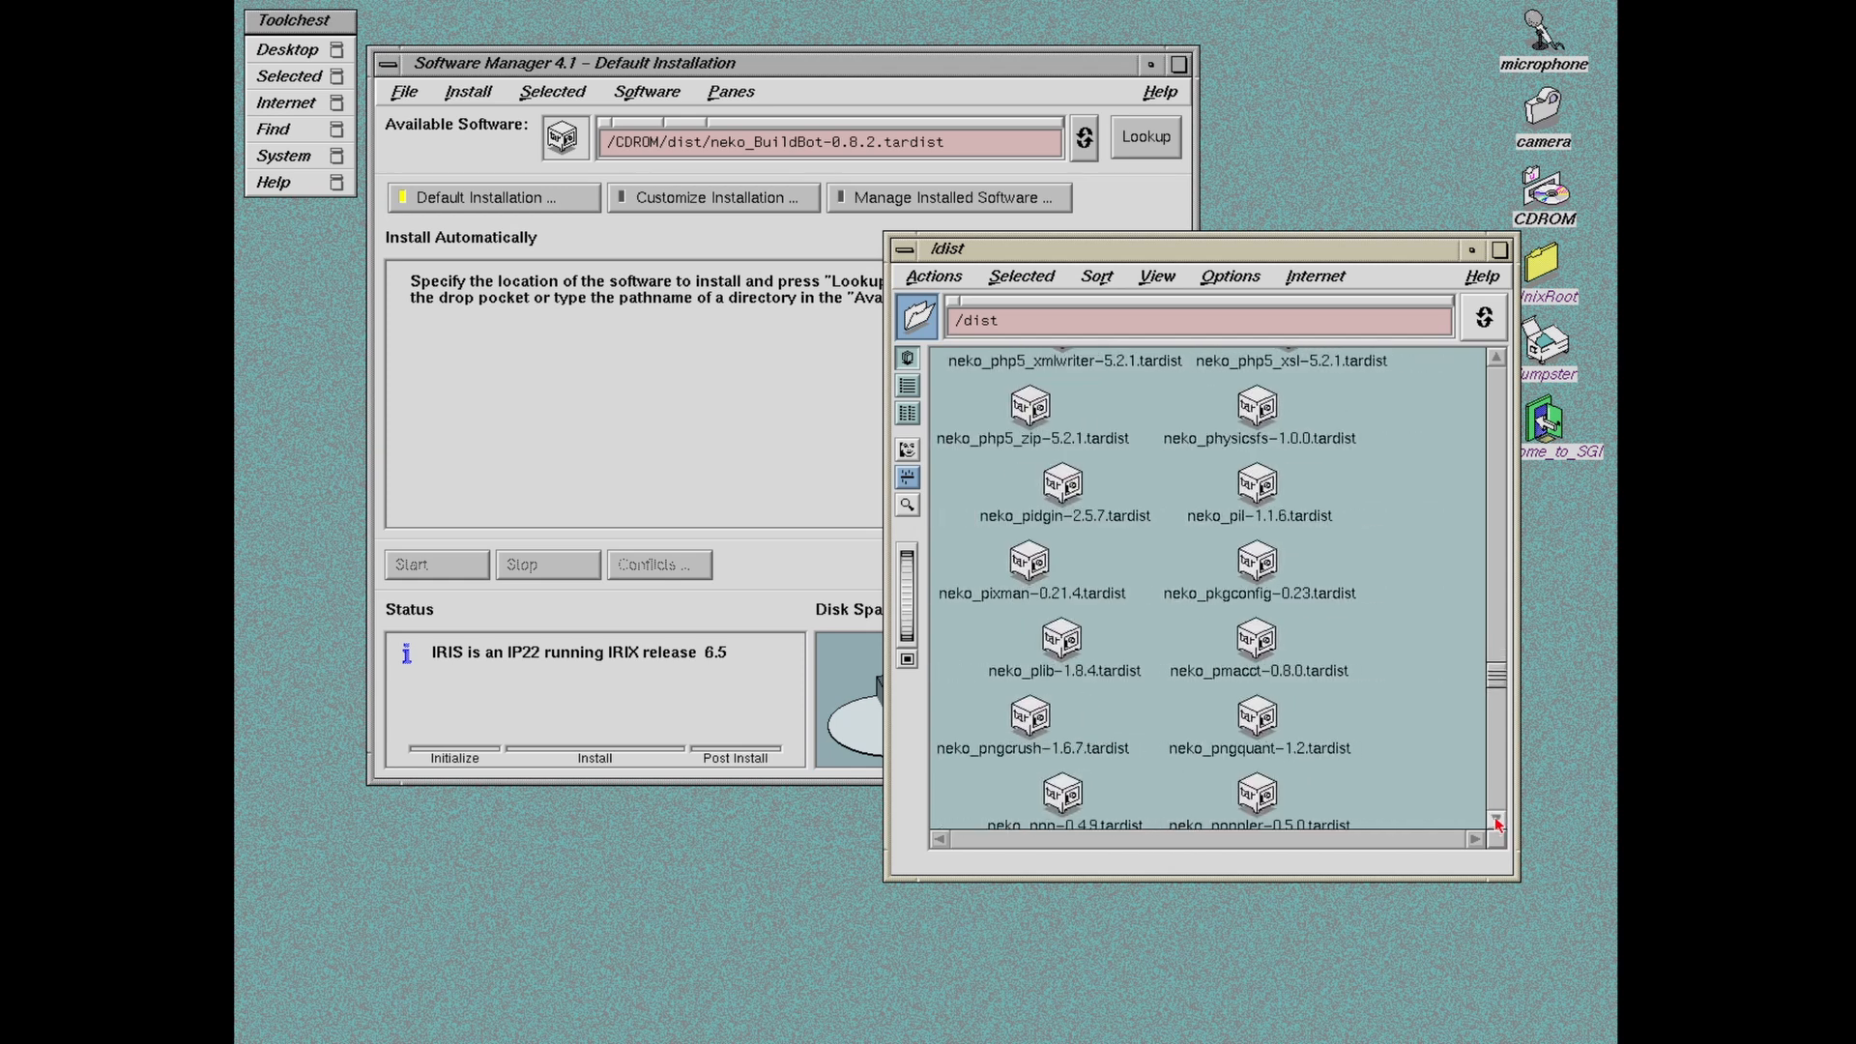
{"action": "left_click", "coordinate": [1495, 822]}
{"action": "left_click", "coordinate": [1494, 822]}
{"action": "left_click", "coordinate": [1494, 821]}
{"action": "left_click", "coordinate": [1495, 821]}
{"action": "left_click", "coordinate": [1495, 821]}
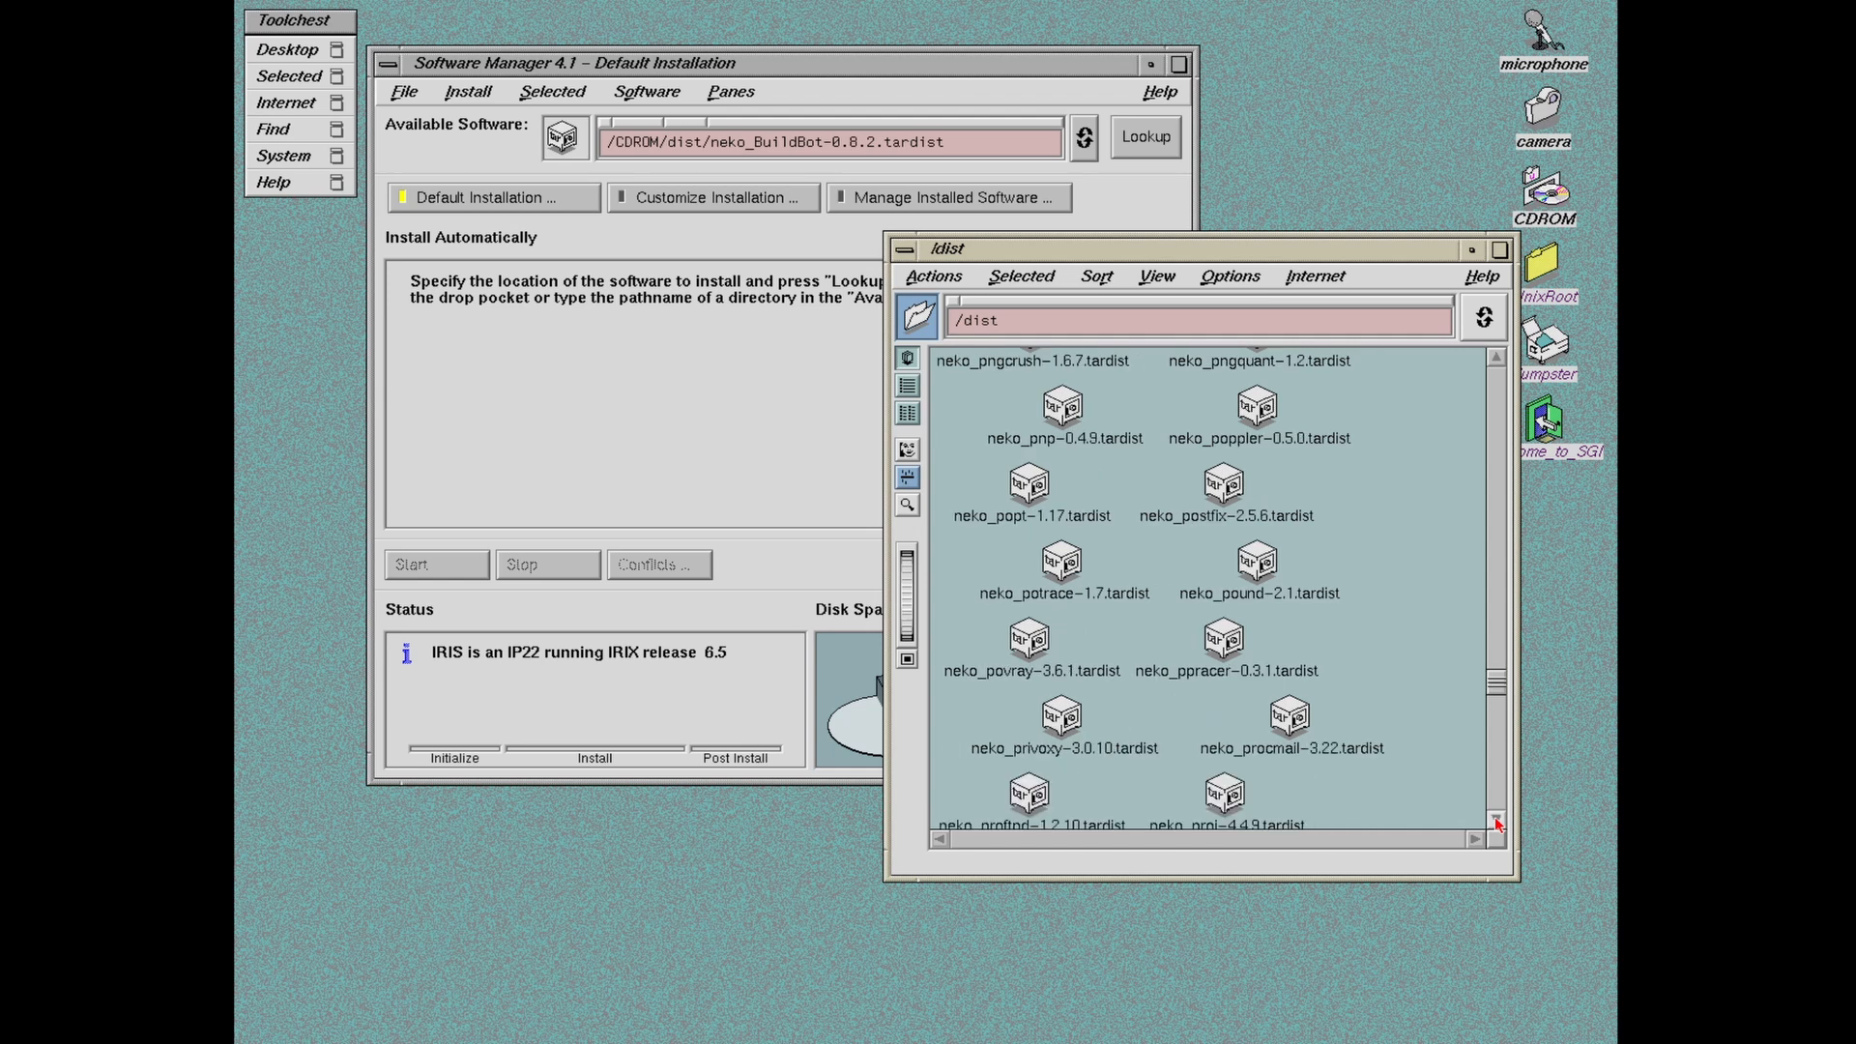
{"action": "left_click", "coordinate": [1495, 821]}
{"action": "left_click", "coordinate": [1495, 822]}
{"action": "left_click", "coordinate": [1495, 821]}
{"action": "left_click", "coordinate": [1495, 822]}
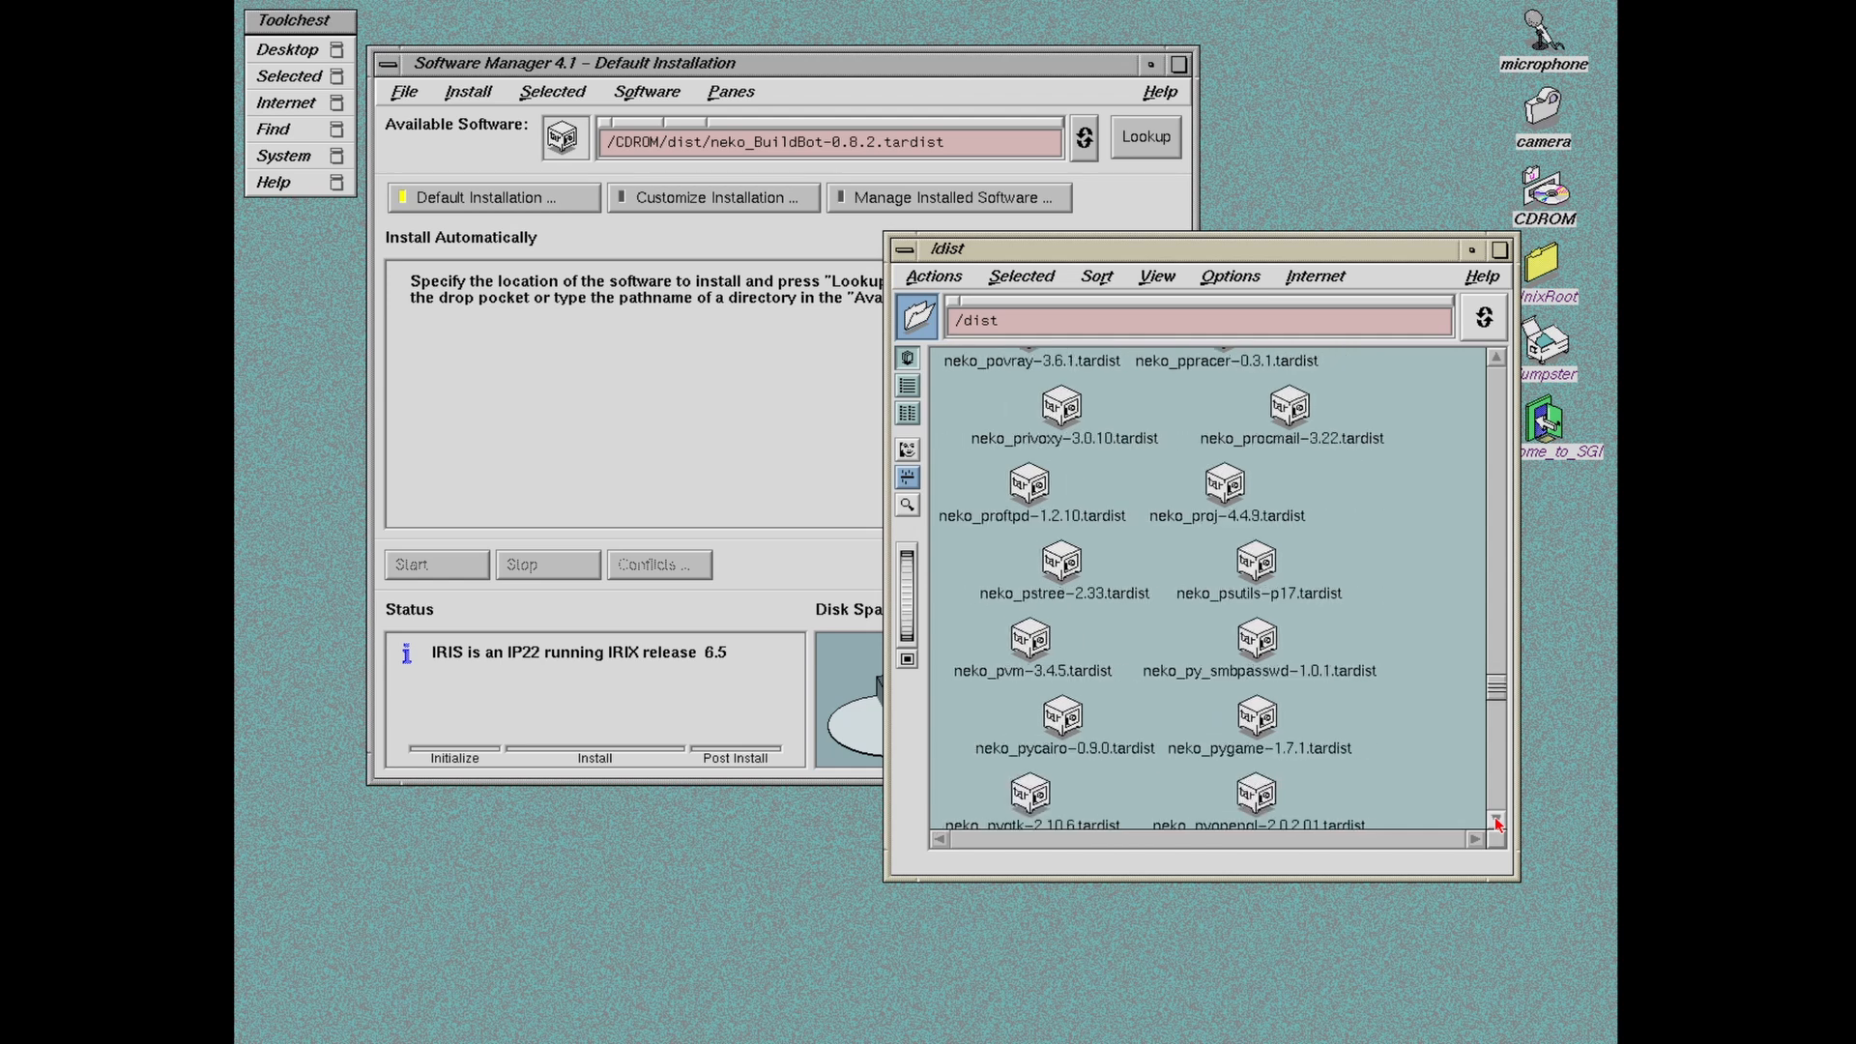
{"action": "left_click", "coordinate": [1495, 821]}
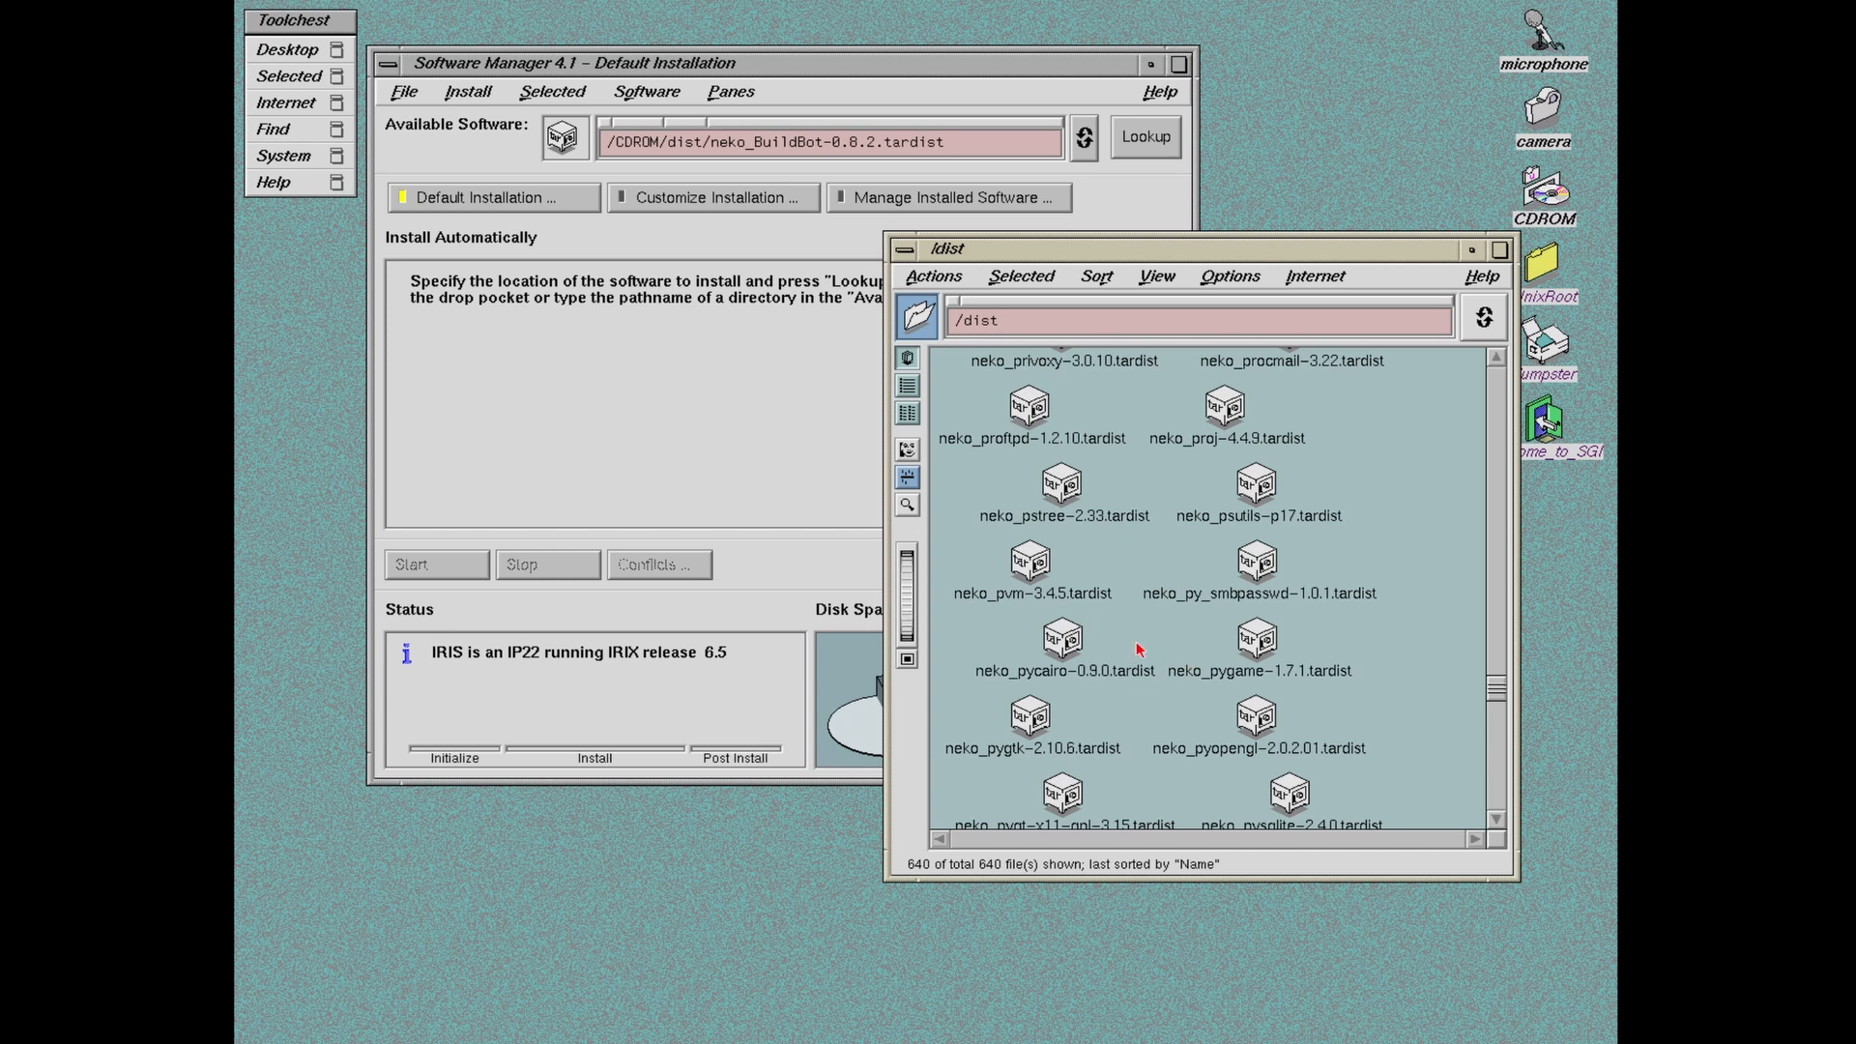
{"action": "left_click", "coordinate": [1498, 820]}
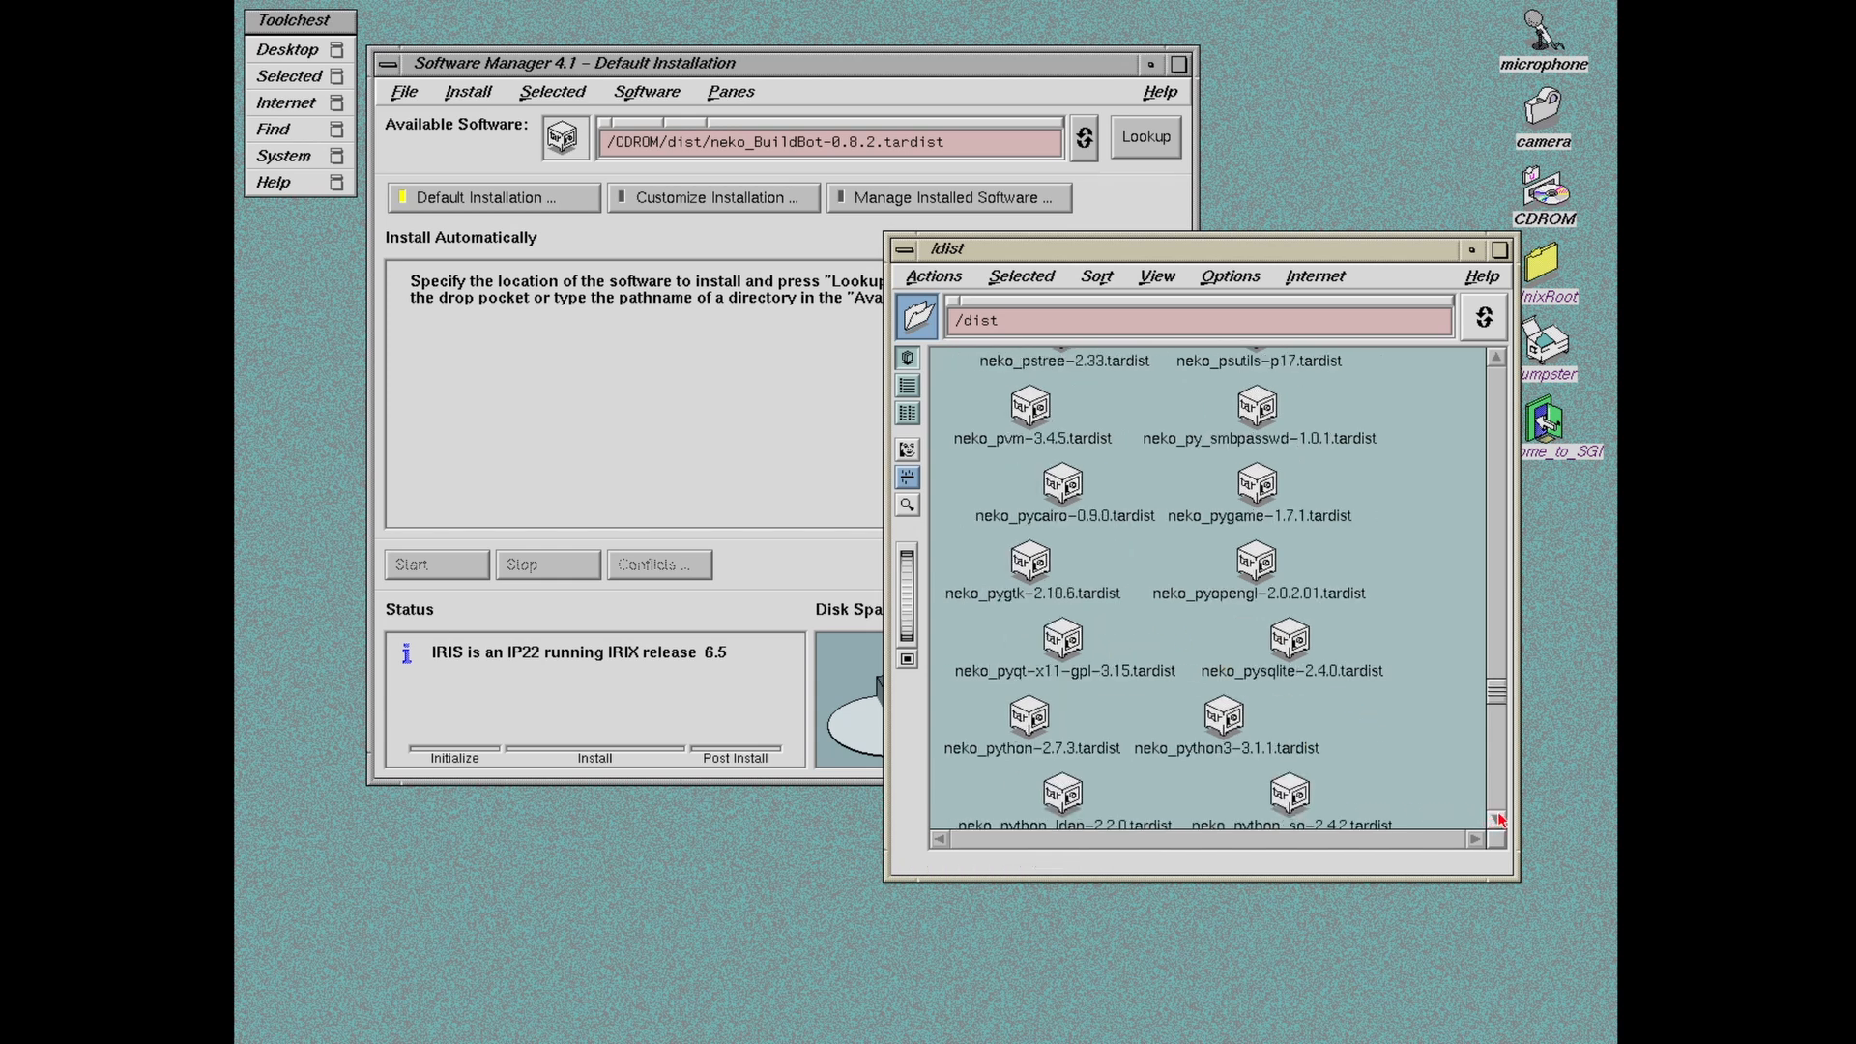
{"action": "left_click", "coordinate": [1498, 820]}
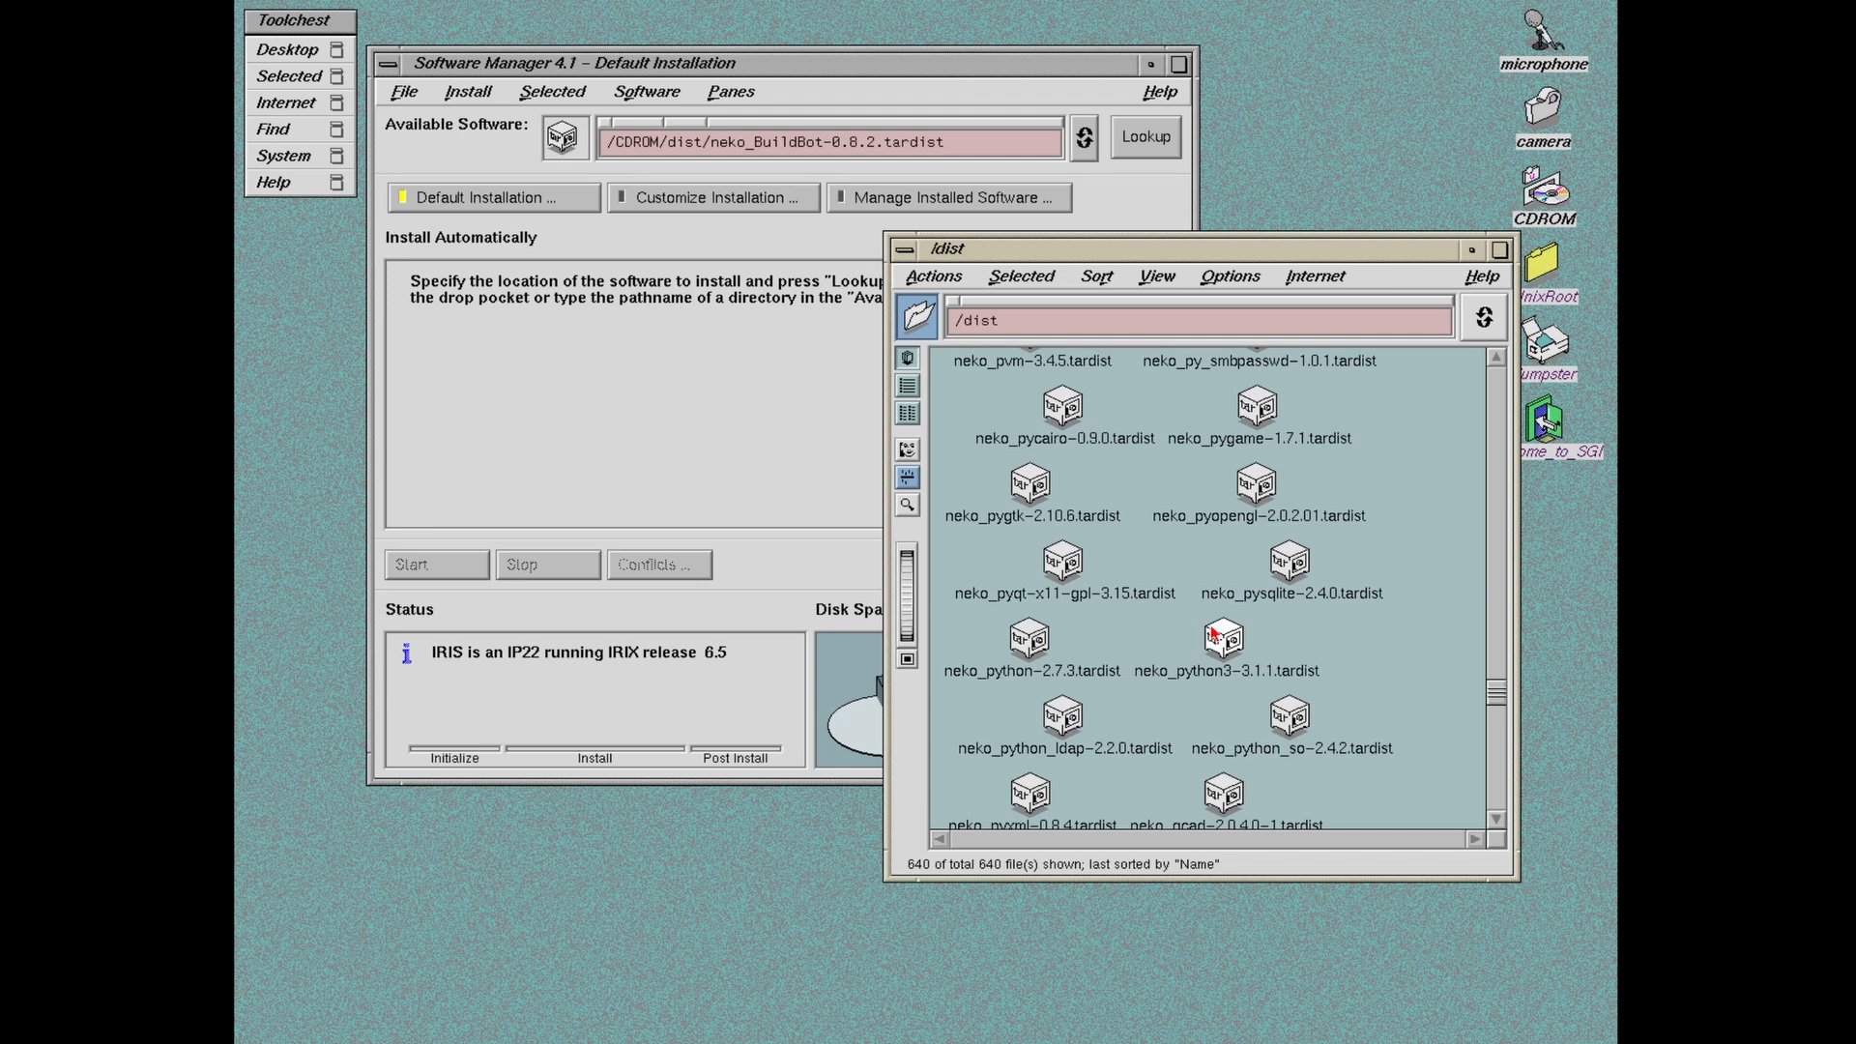
Step: Load neko_python3-3.1.1.tardist into Software Manager's Available Software and look it up
{"action": "left_click_drag", "start_coordinate": [1223, 640], "coordinate": [584, 155]}
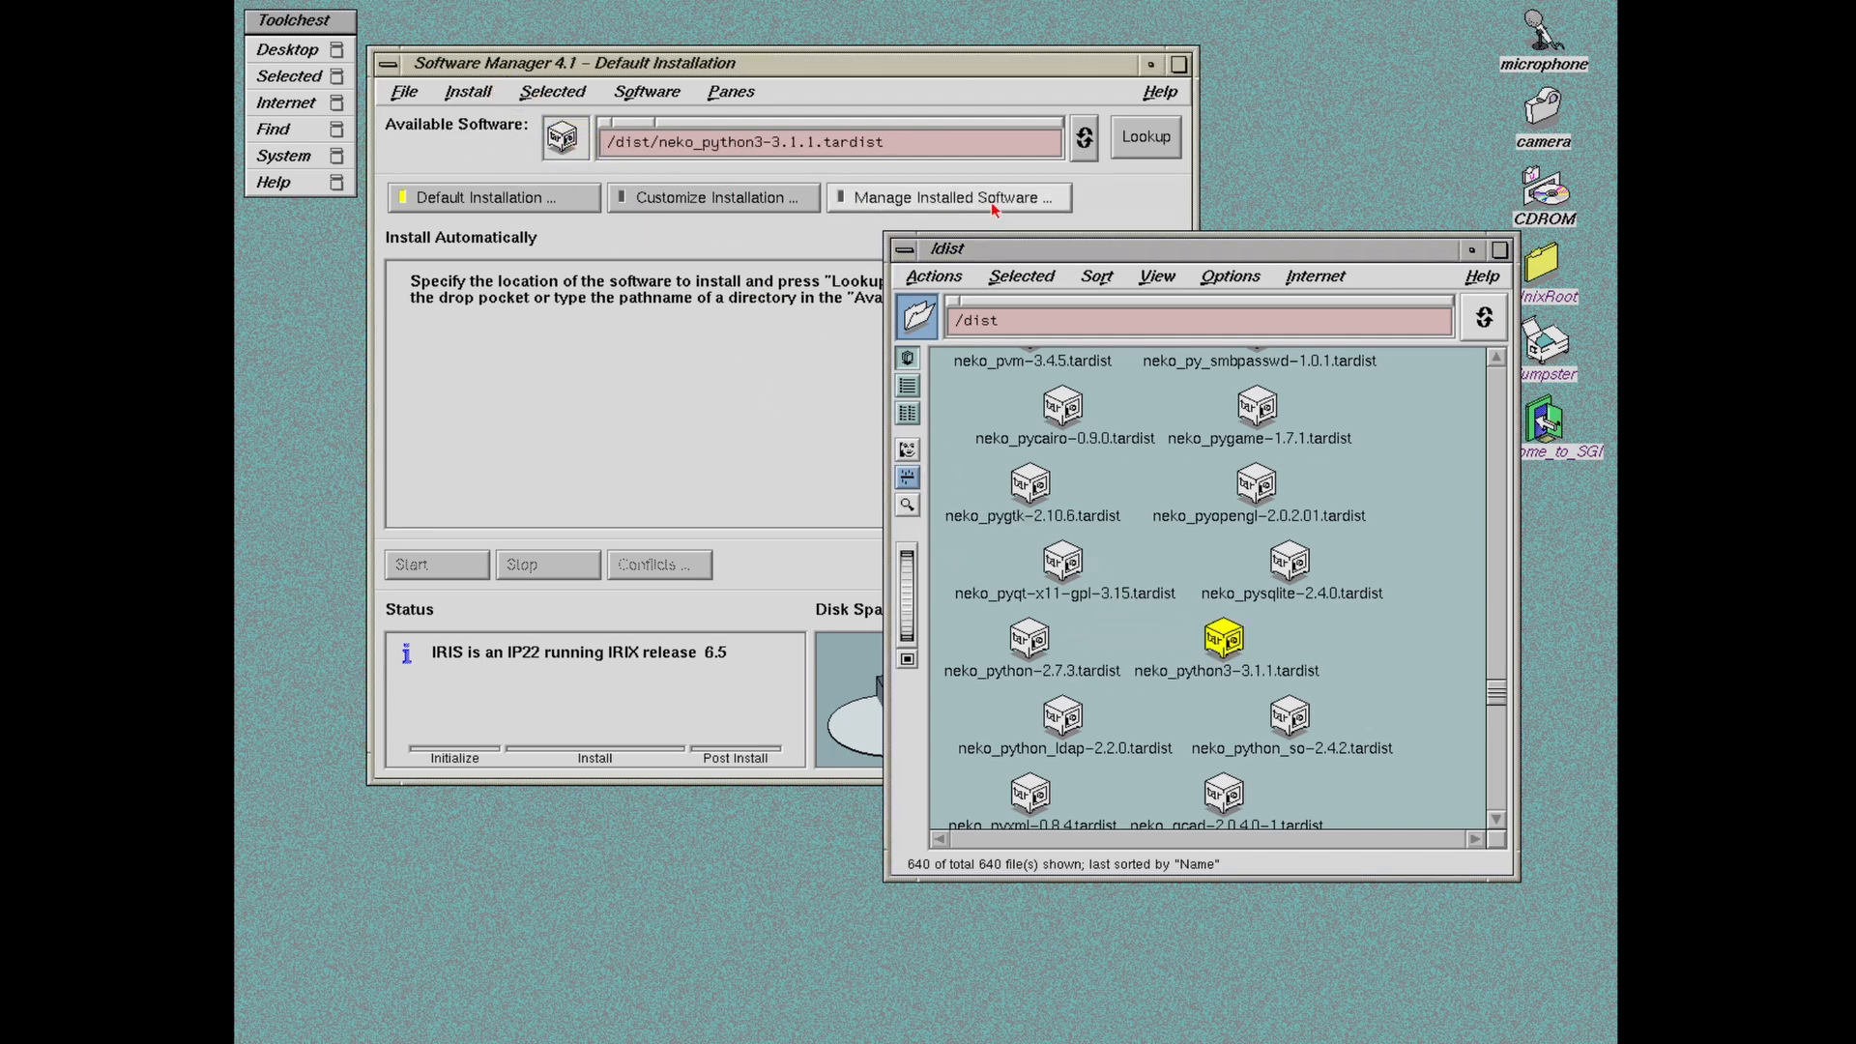
{"action": "left_click", "coordinate": [1135, 145]}
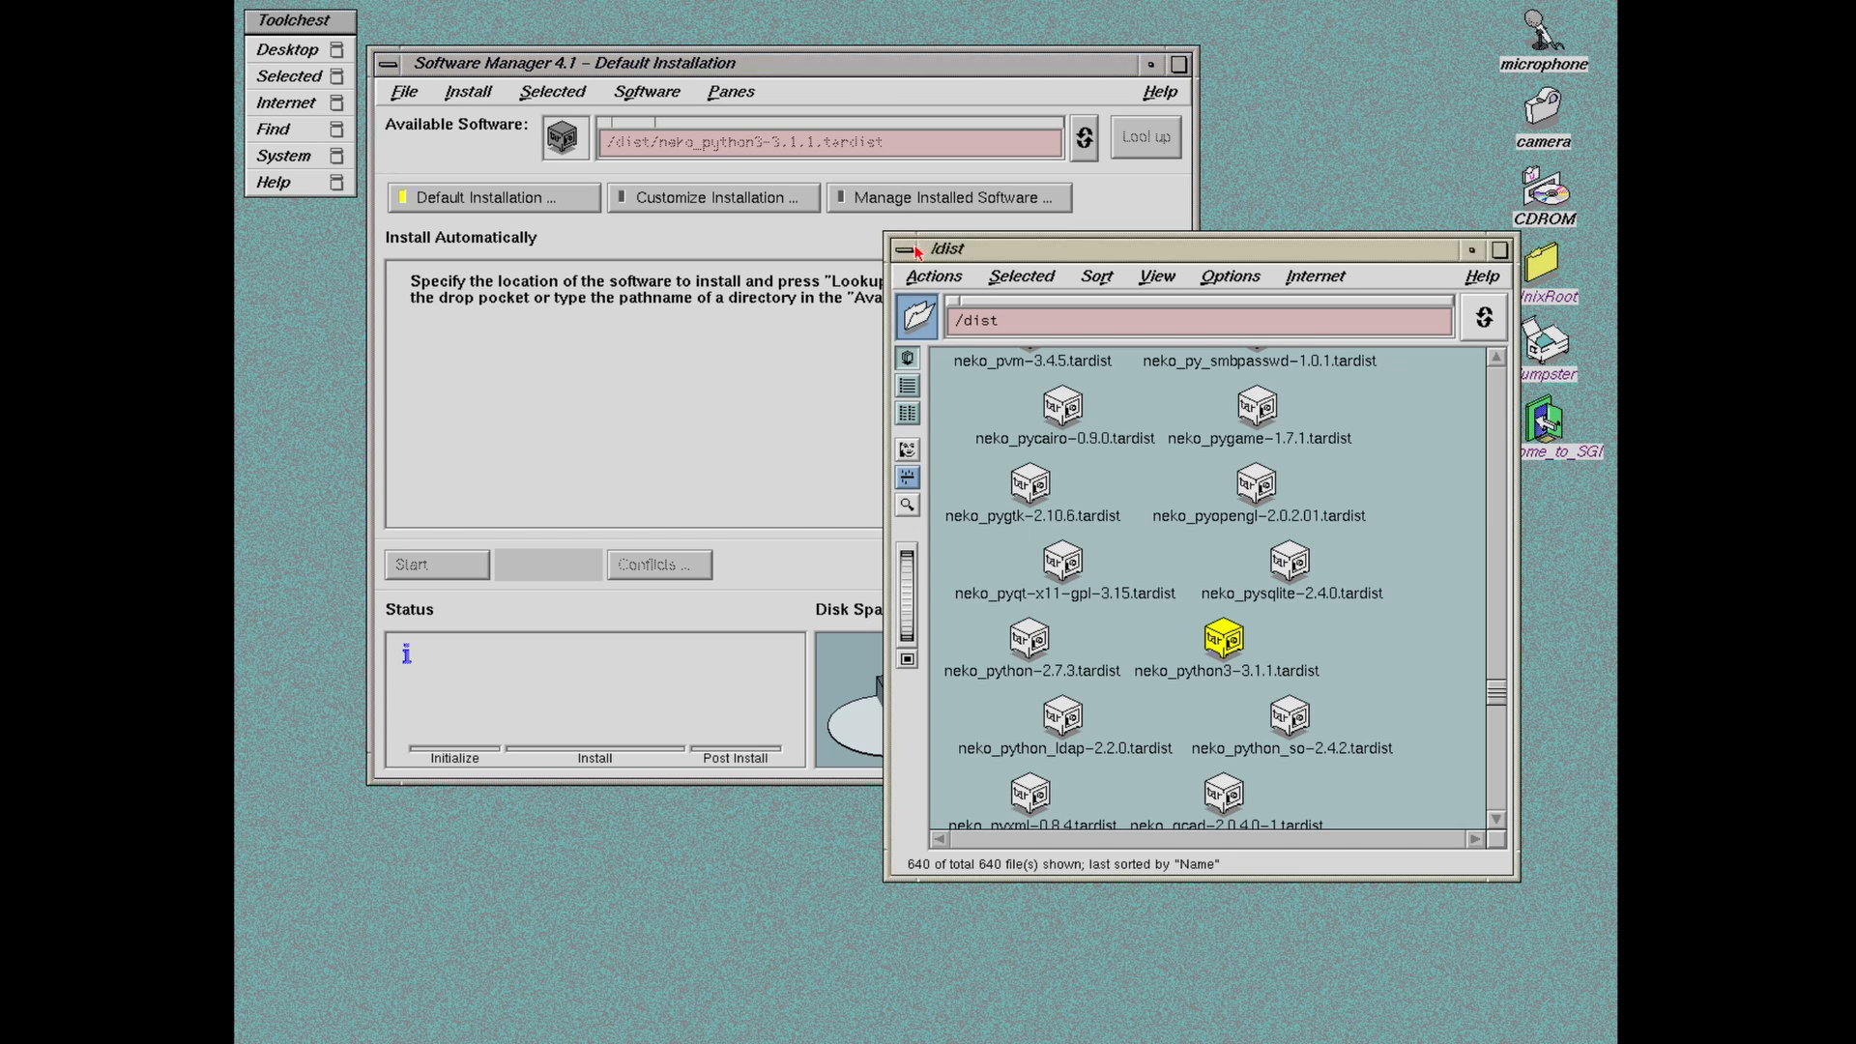
{"action": "left_click_drag", "start_coordinate": [663, 75], "coordinate": [542, 32]}
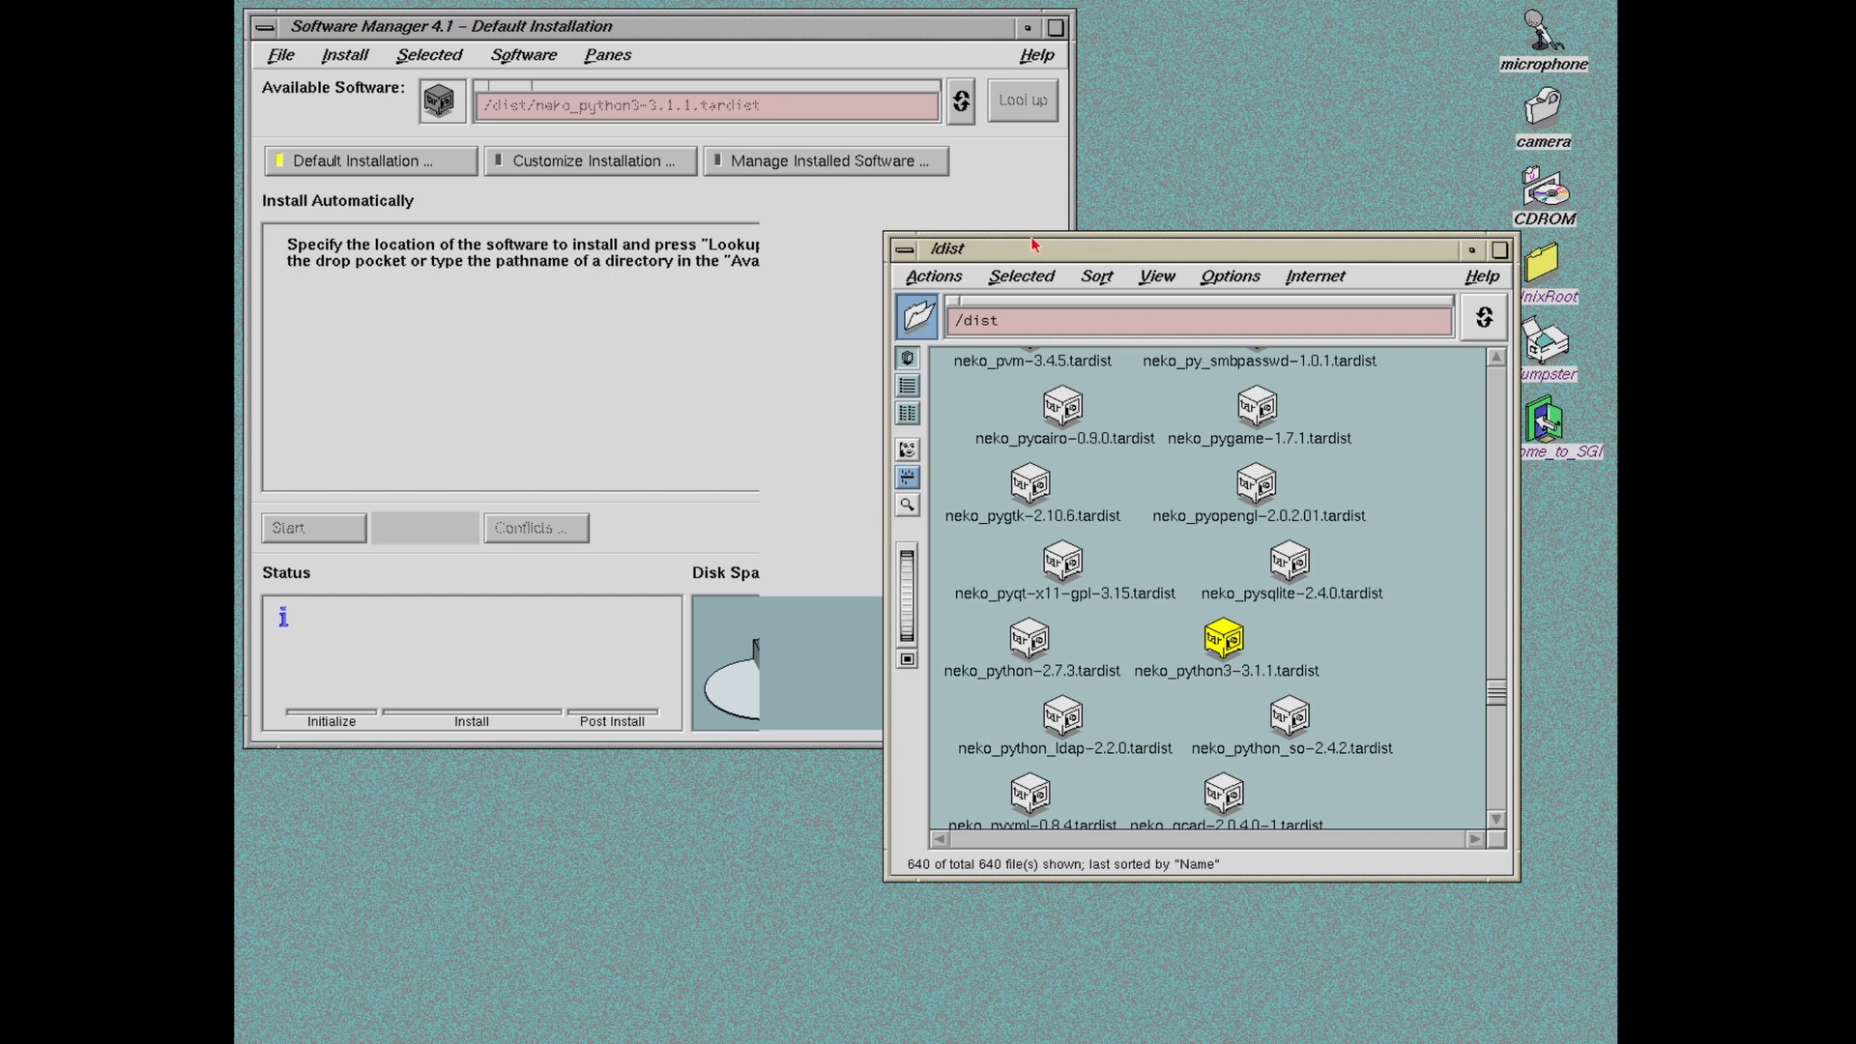
Step: Resize the /dist folder window and switch it to a list view
{"action": "left_click_drag", "start_coordinate": [1034, 245], "coordinate": [846, 128]}
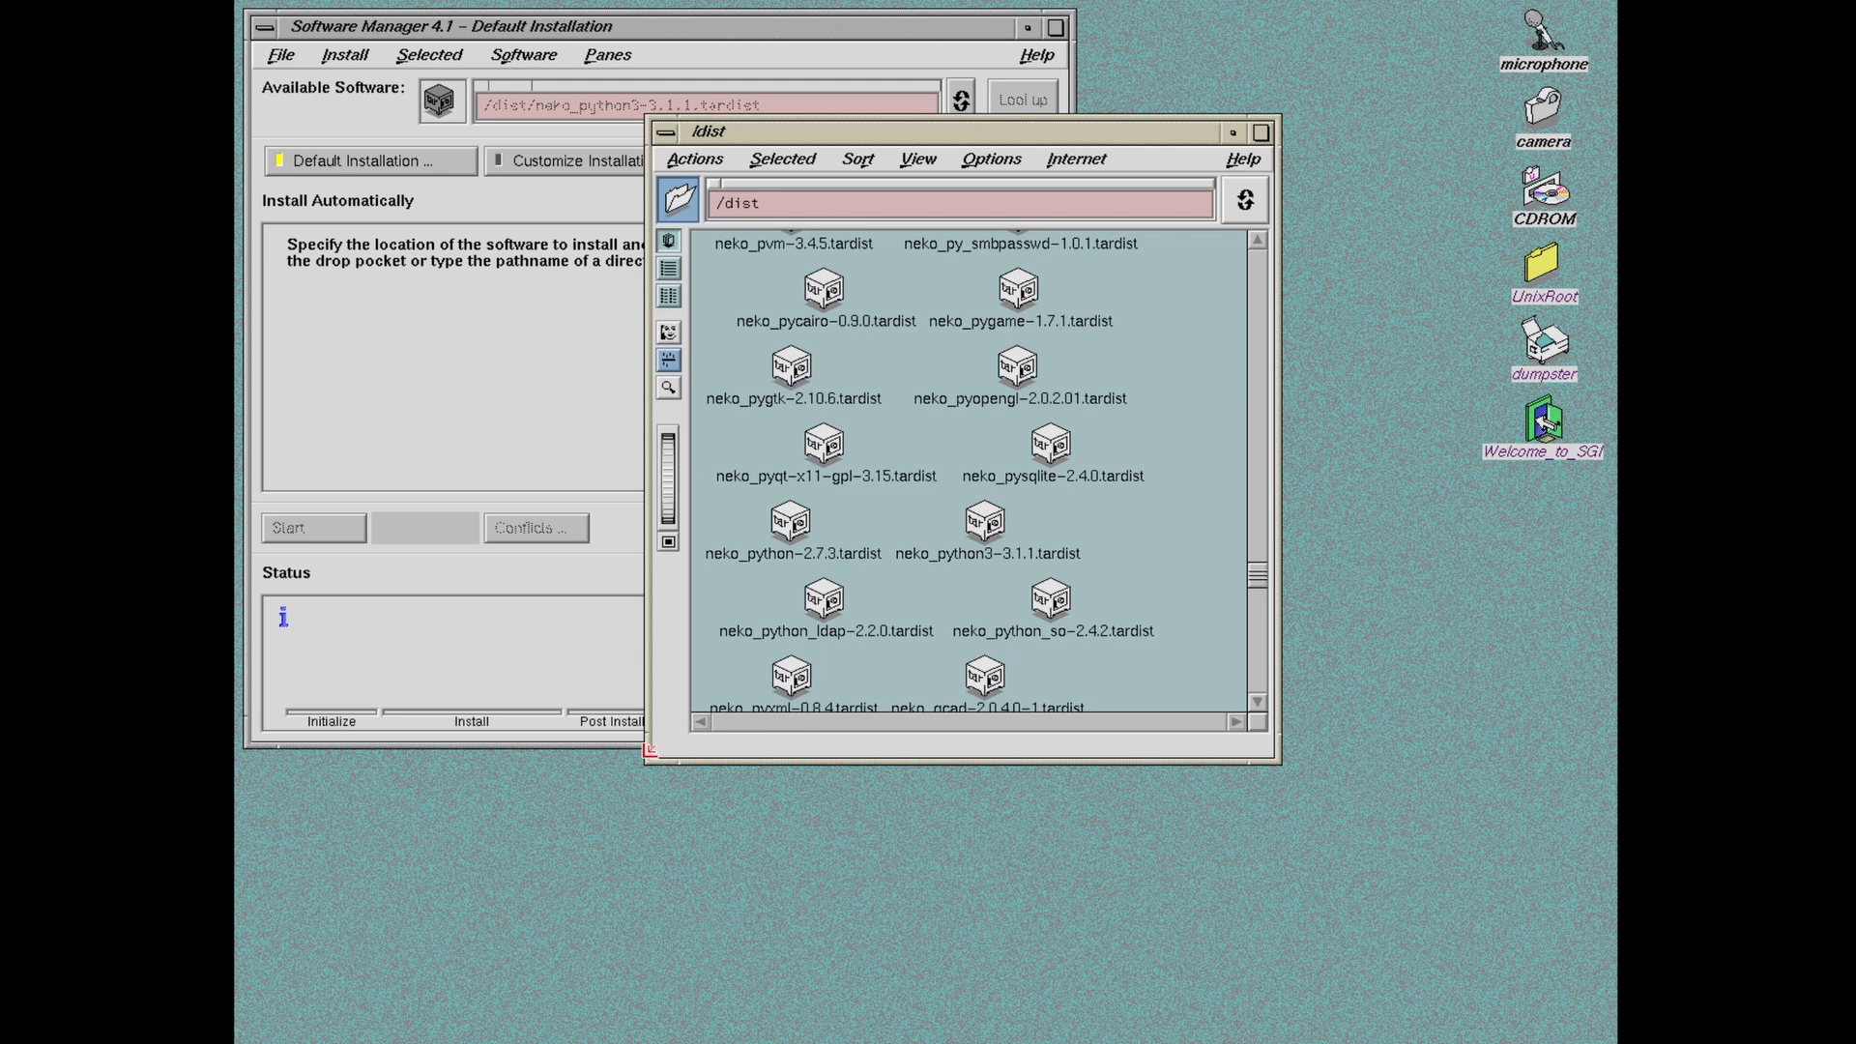
{"action": "left_click_drag", "start_coordinate": [655, 758], "coordinate": [902, 873]}
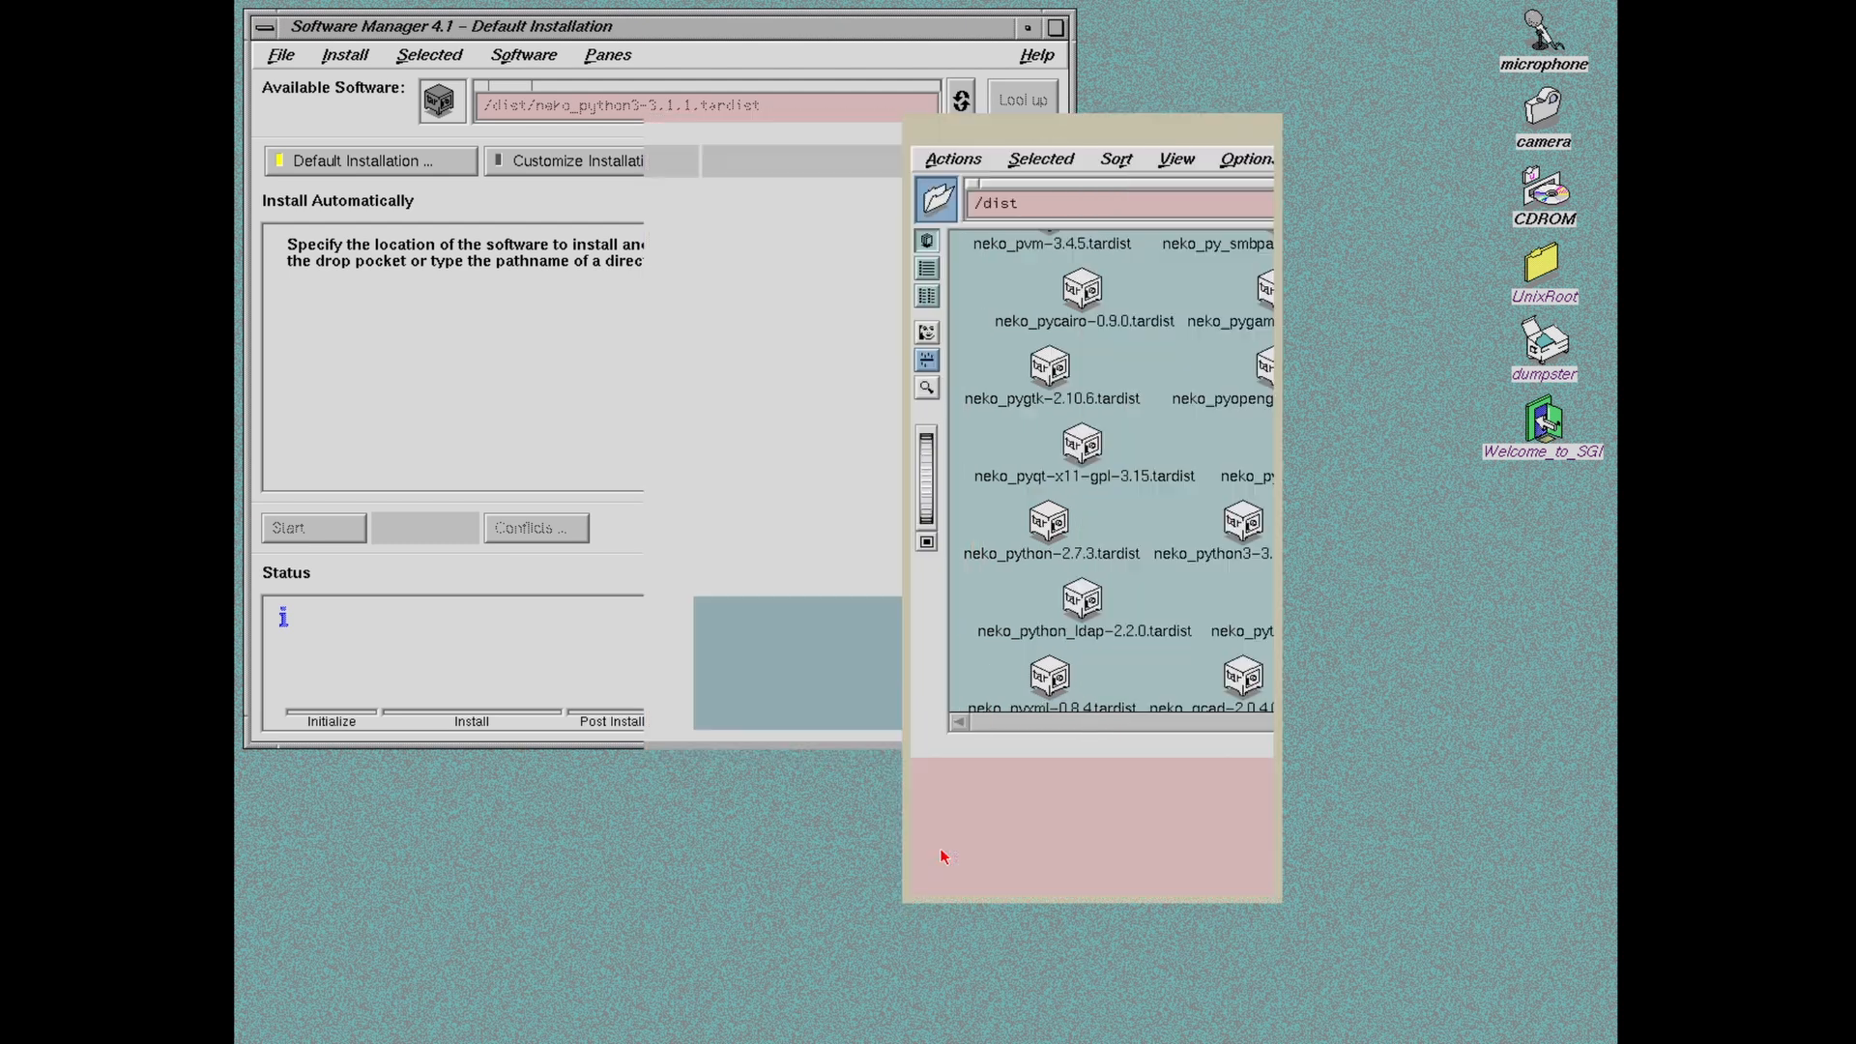
{"action": "left_click", "coordinate": [1173, 164]}
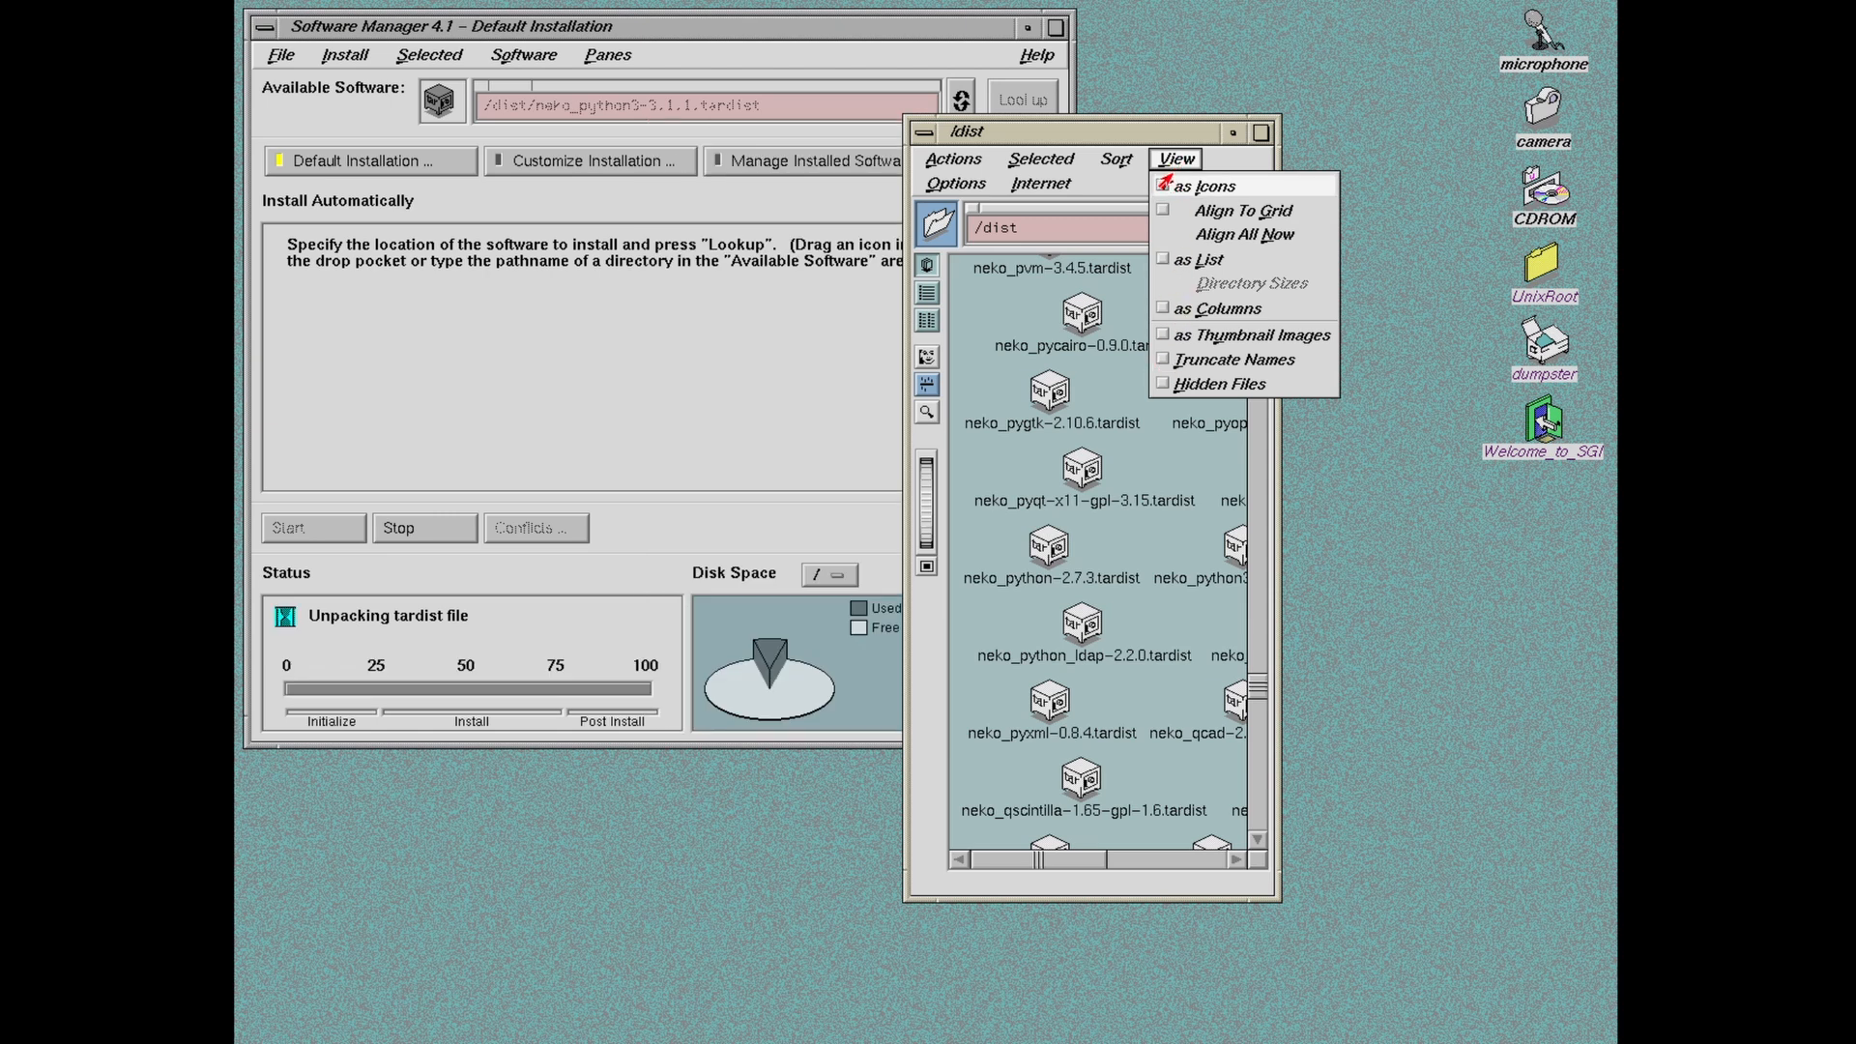
{"action": "left_click", "coordinate": [1170, 263]}
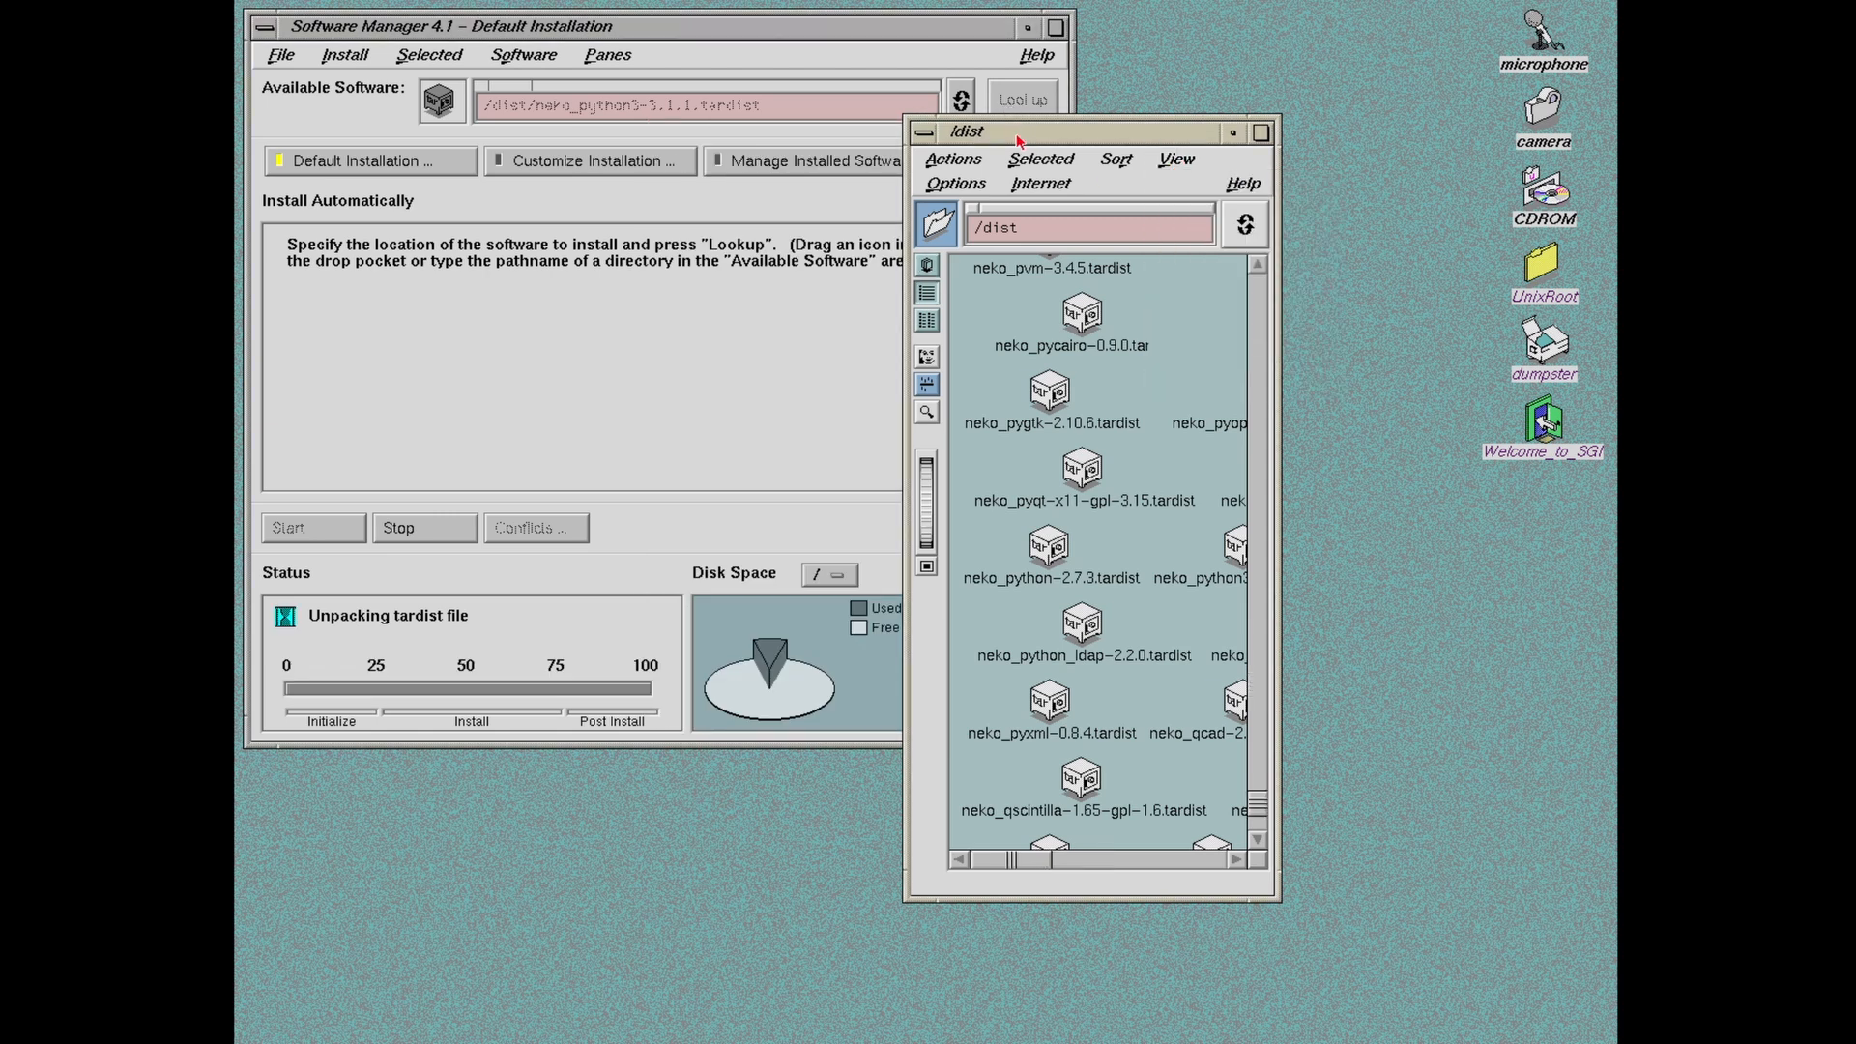
{"action": "left_click_drag", "start_coordinate": [1019, 130], "coordinate": [1288, 78]}
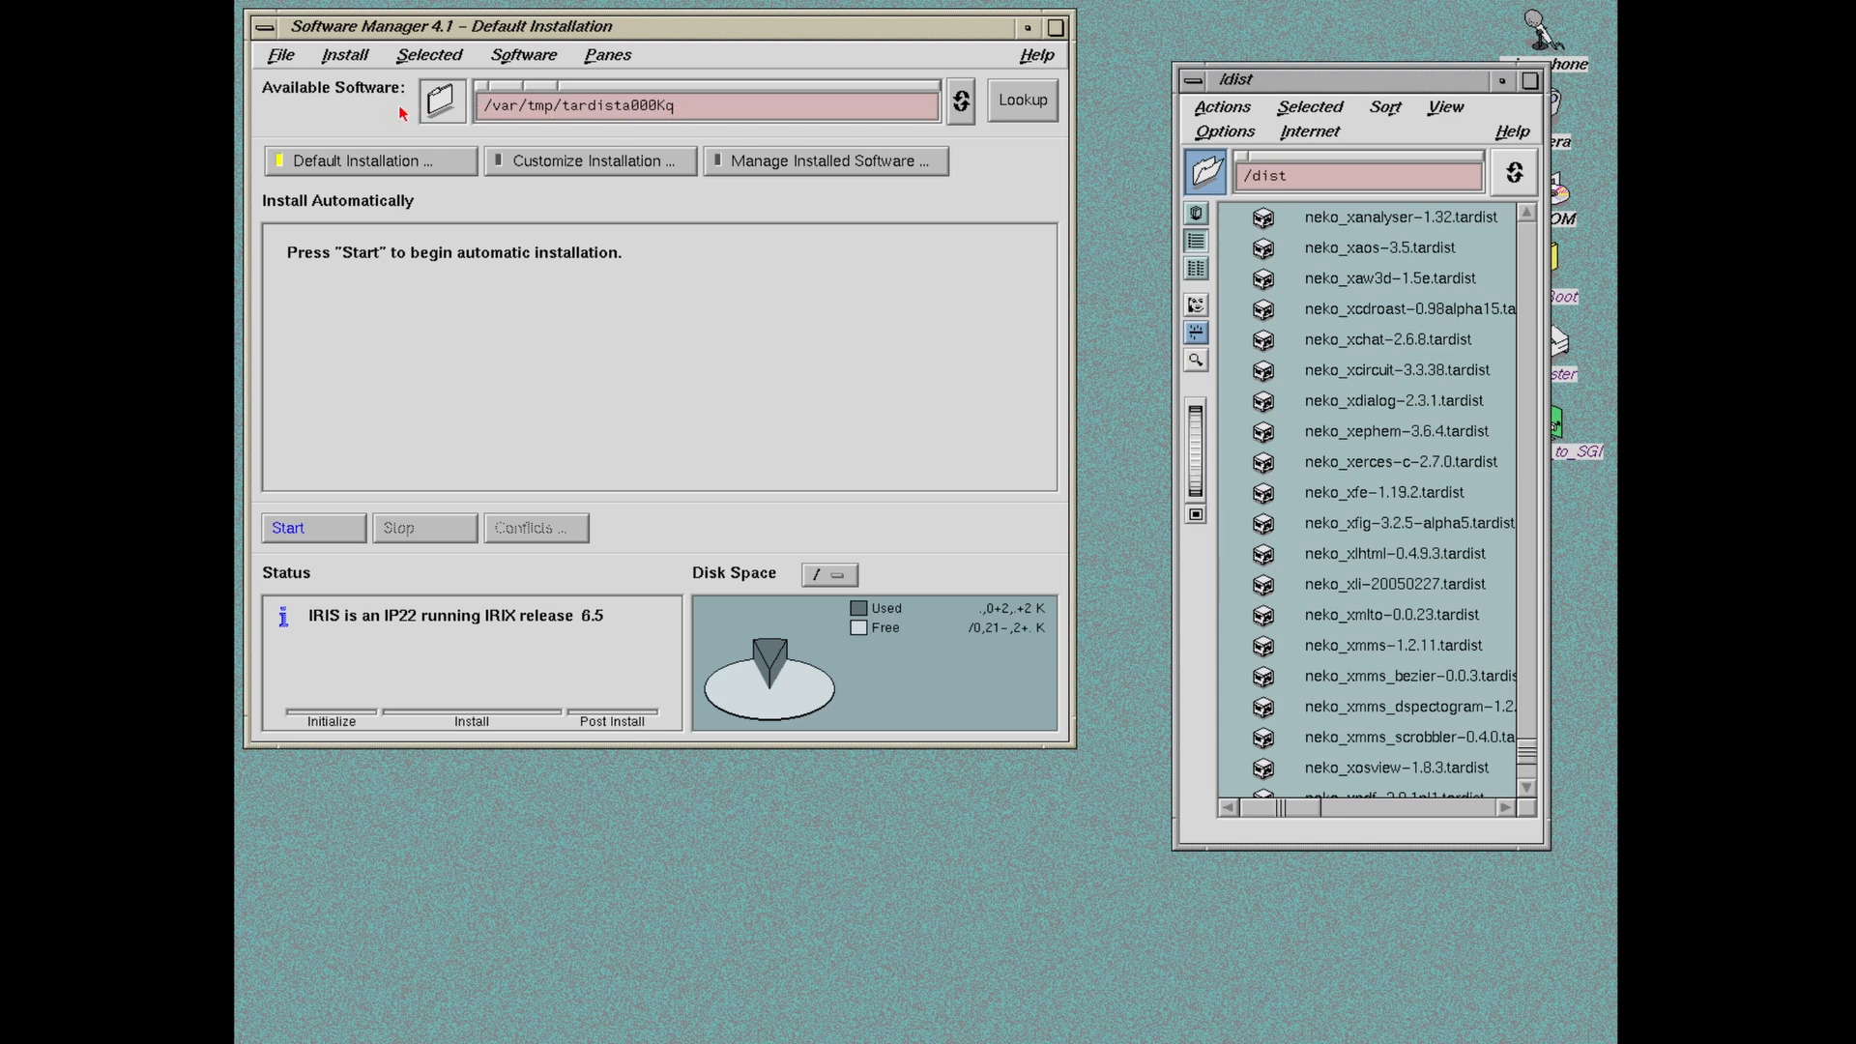
Step: Start the neko_python3 installation so the seven missing-prerequisite conflicts appear
{"action": "left_click", "coordinate": [337, 538]}
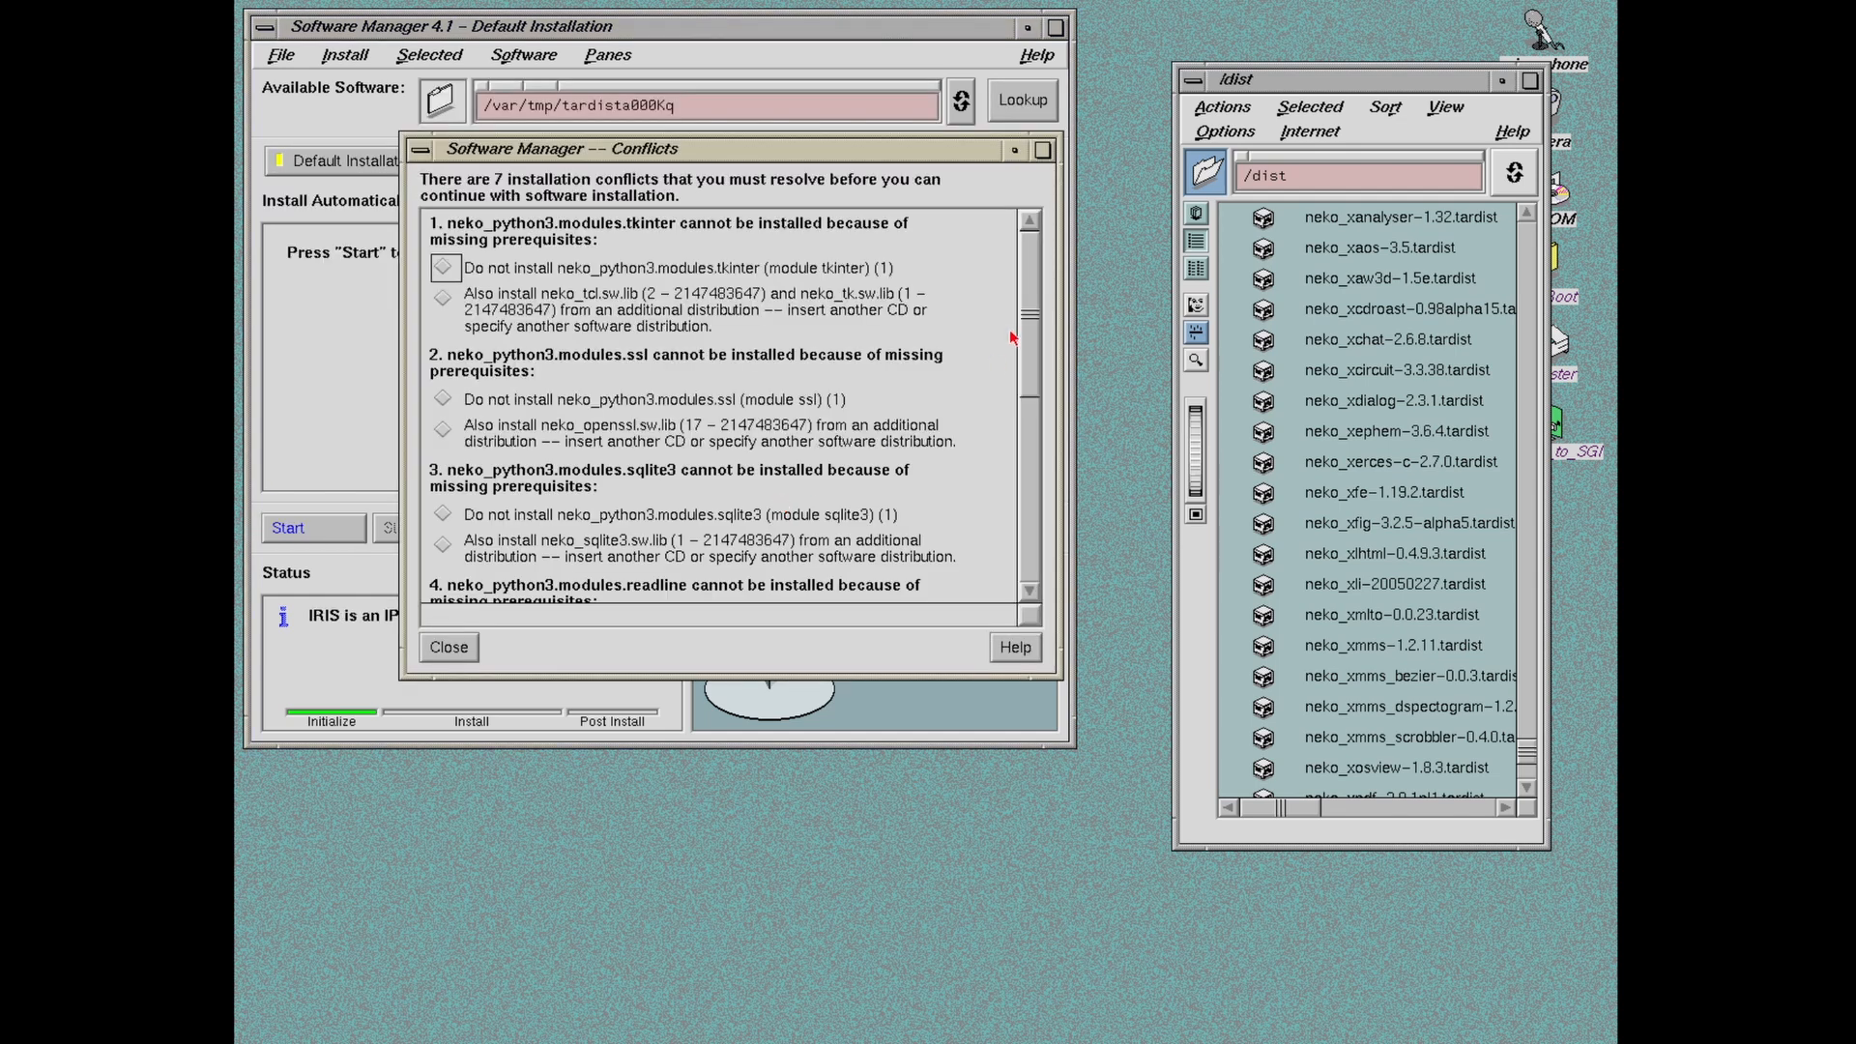
{"action": "left_click_drag", "start_coordinate": [1032, 357], "coordinate": [1034, 585]}
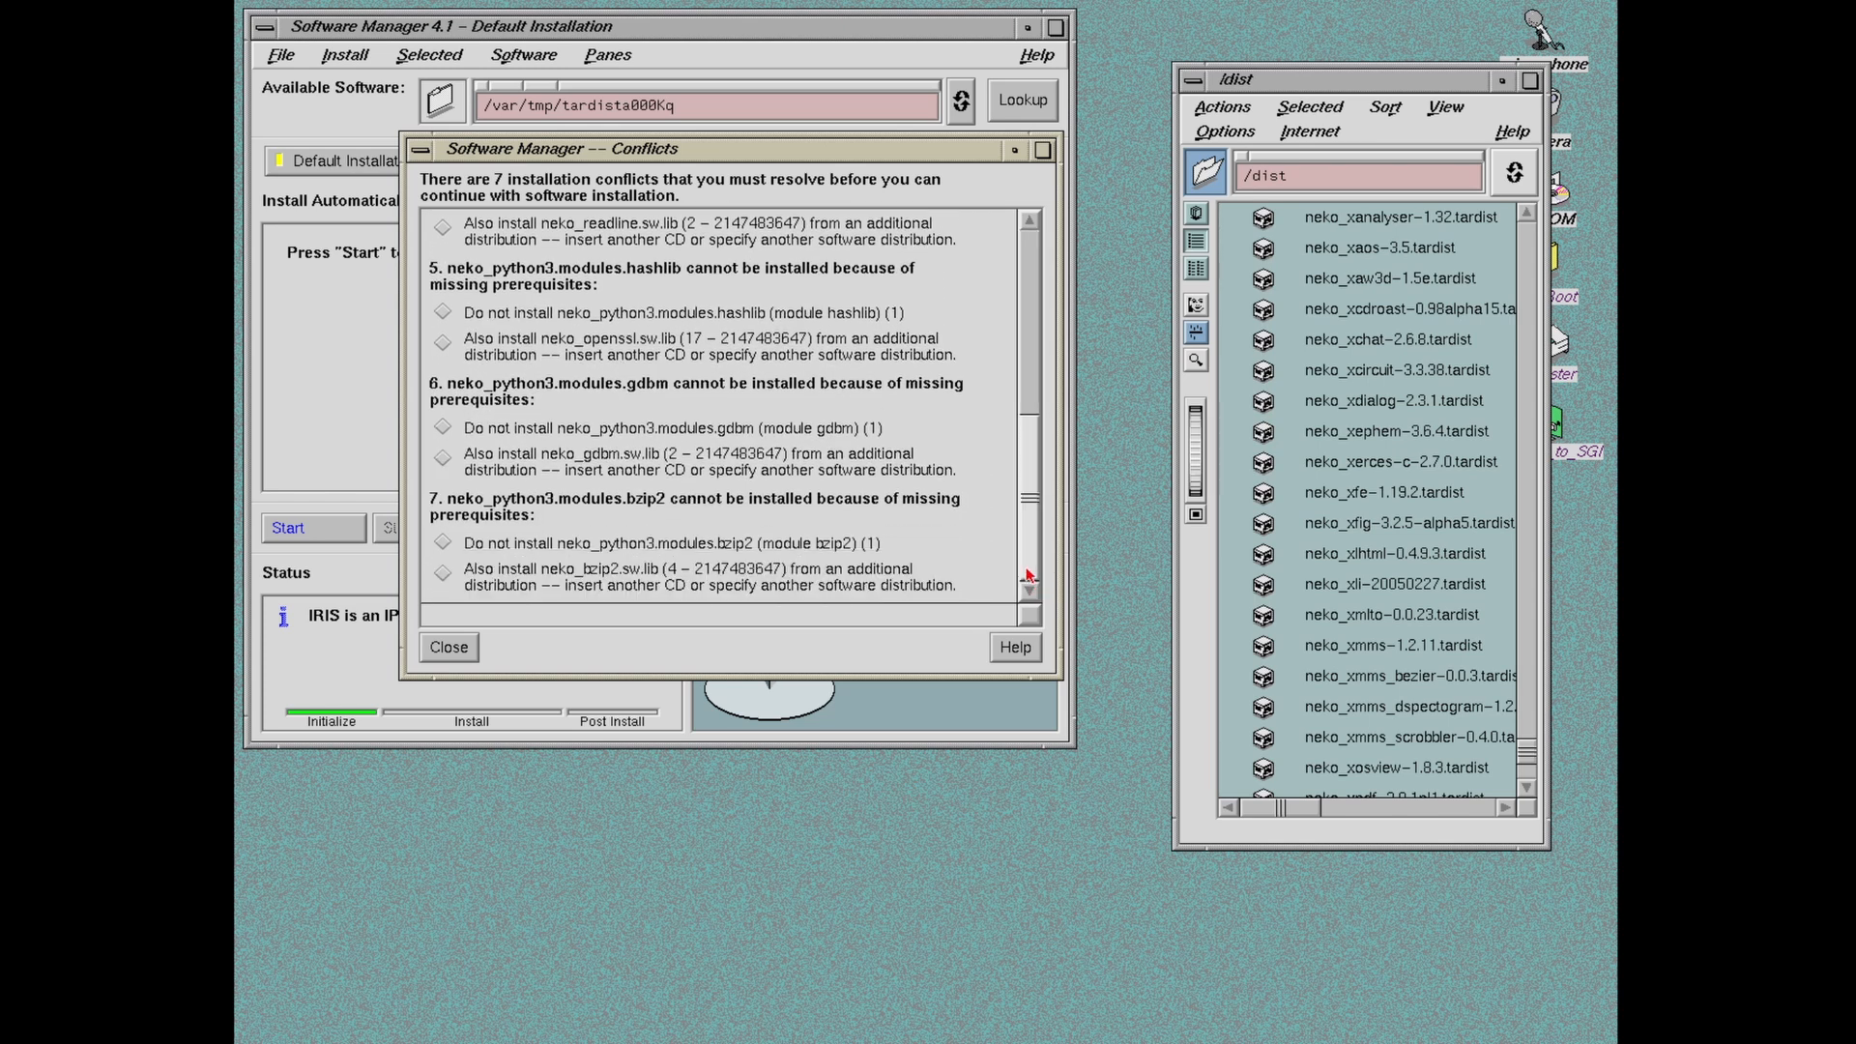
{"action": "left_click_drag", "start_coordinate": [1030, 498], "coordinate": [1024, 261]}
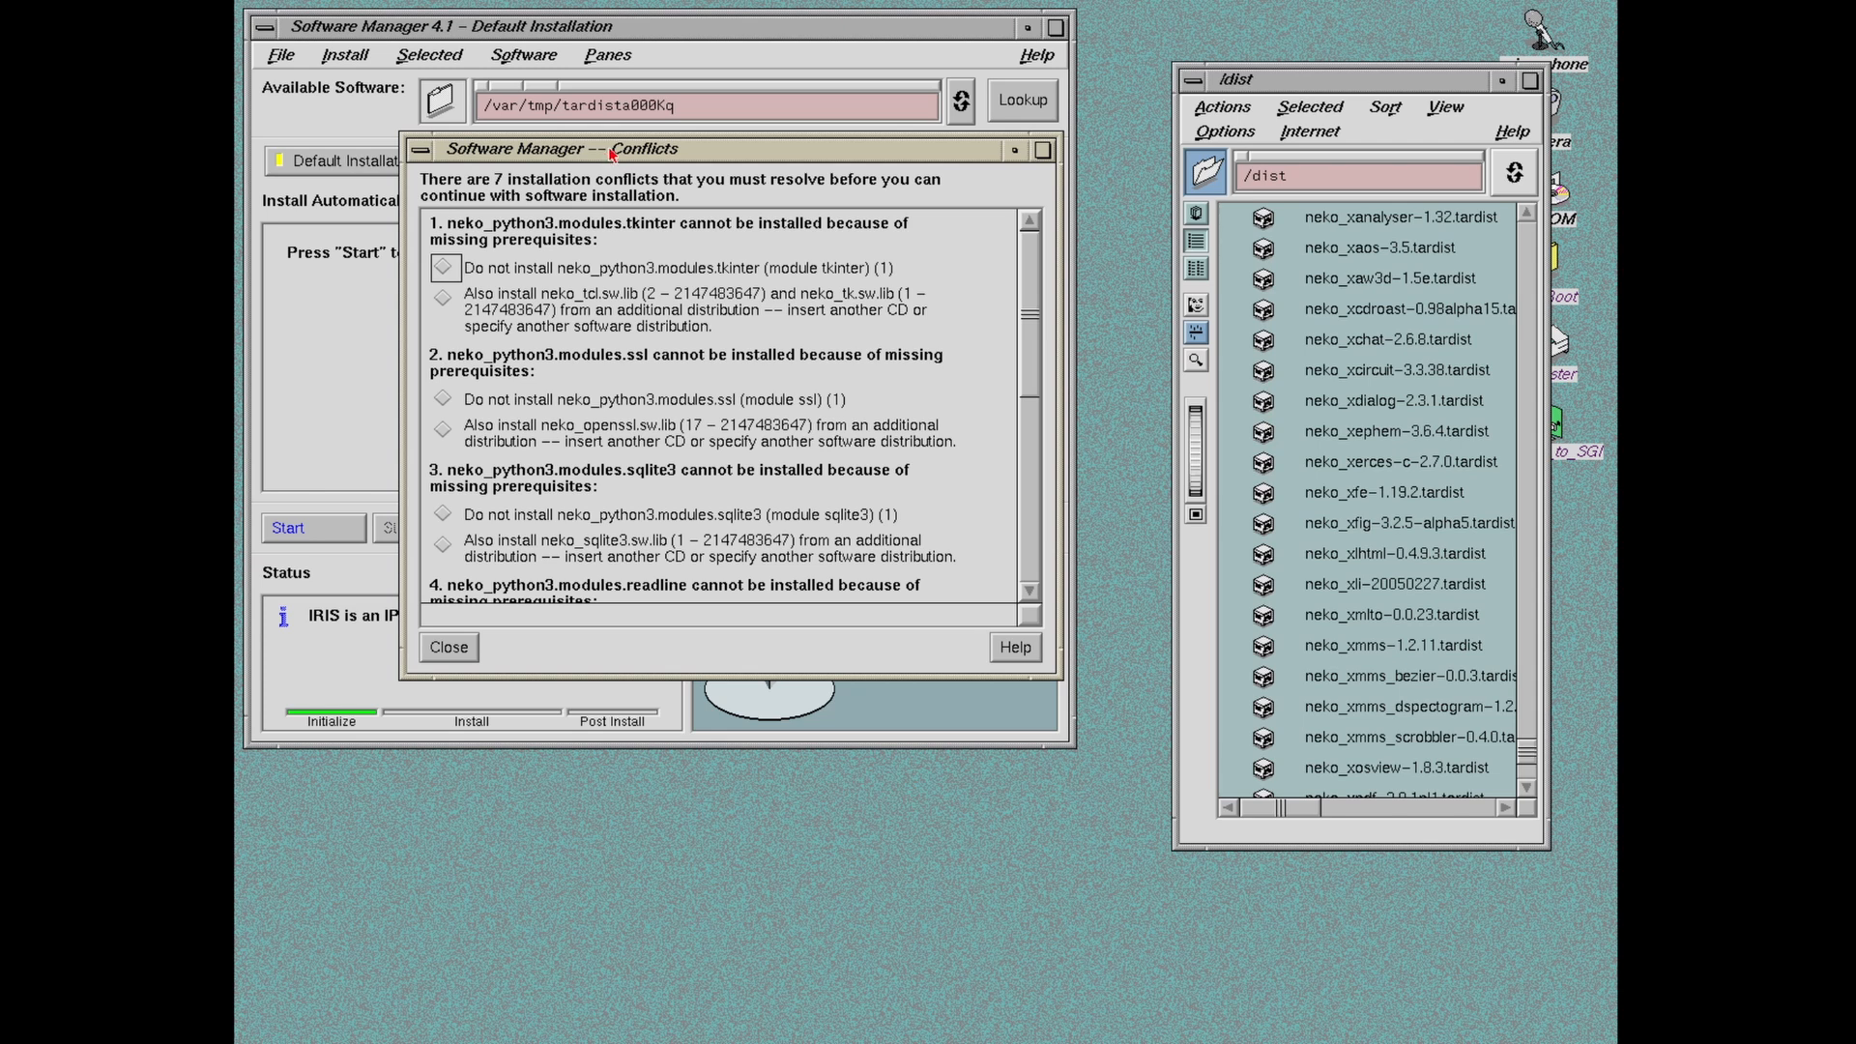
{"action": "left_click_drag", "start_coordinate": [609, 153], "coordinate": [599, 199]}
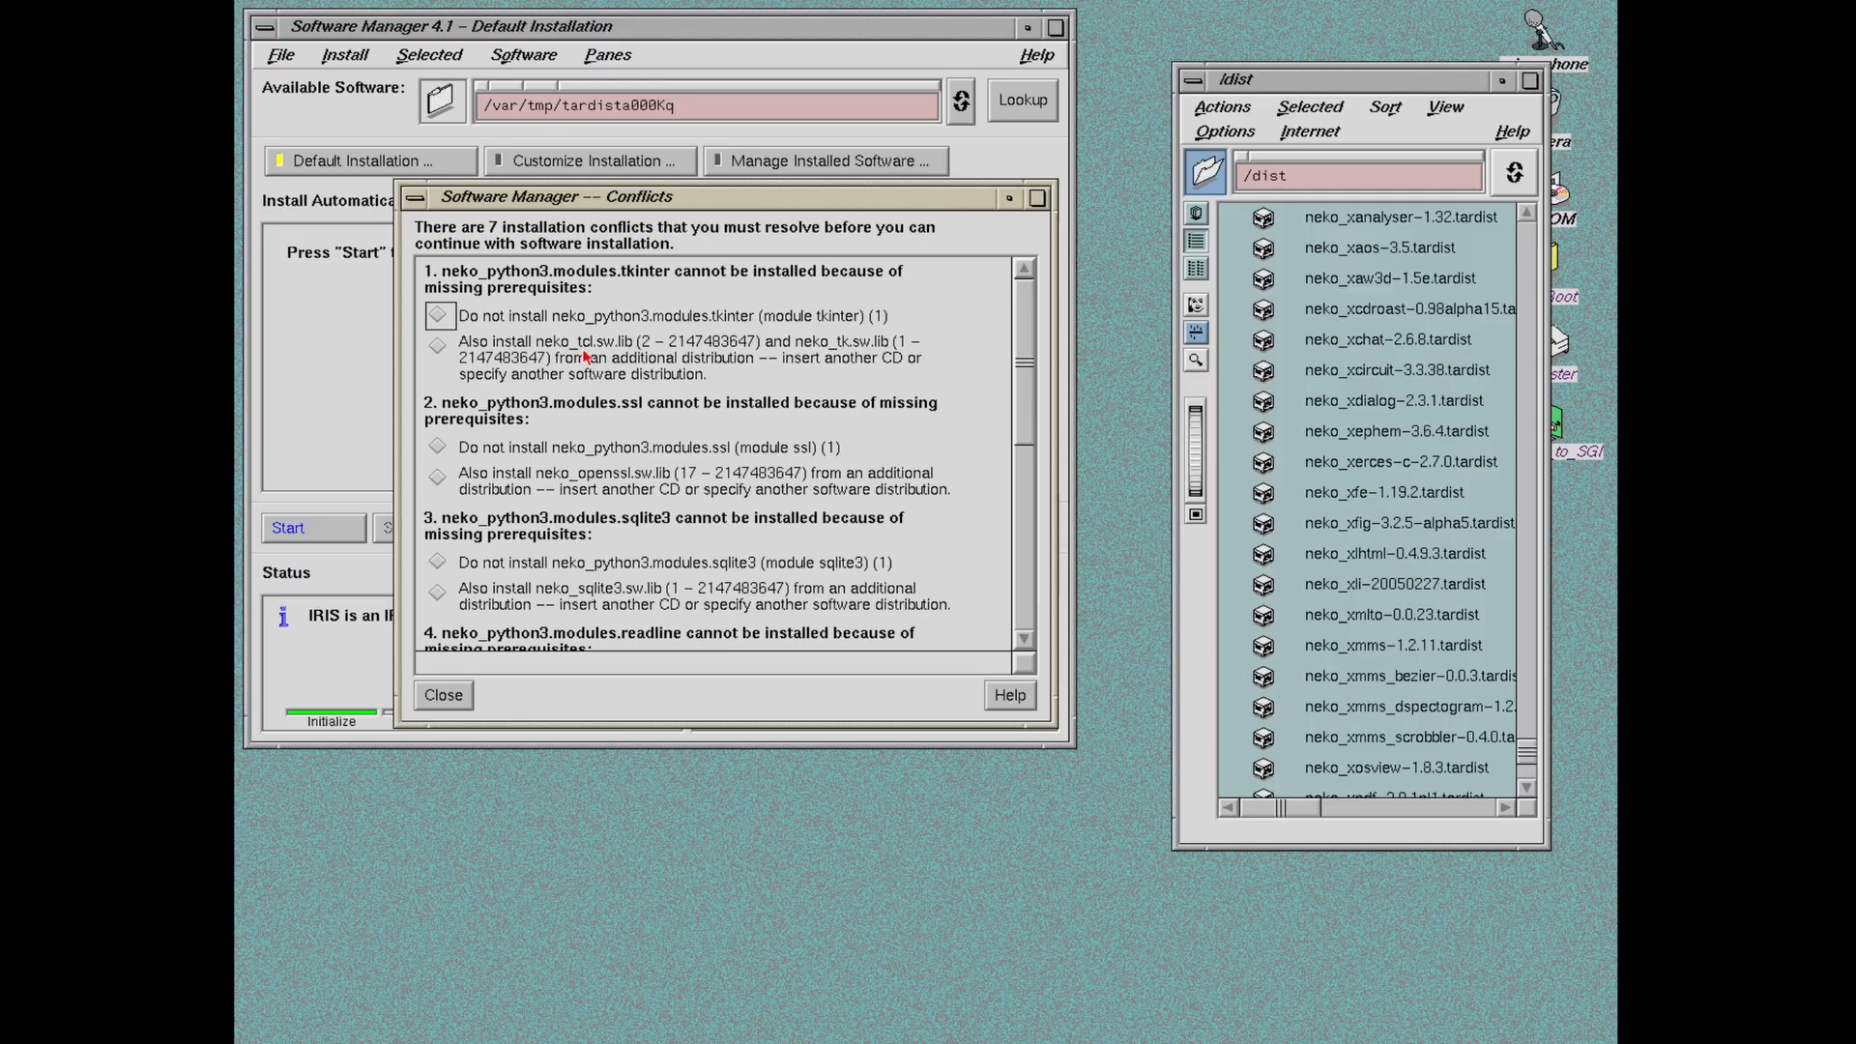
{"action": "key", "text": "alt+Tab"}
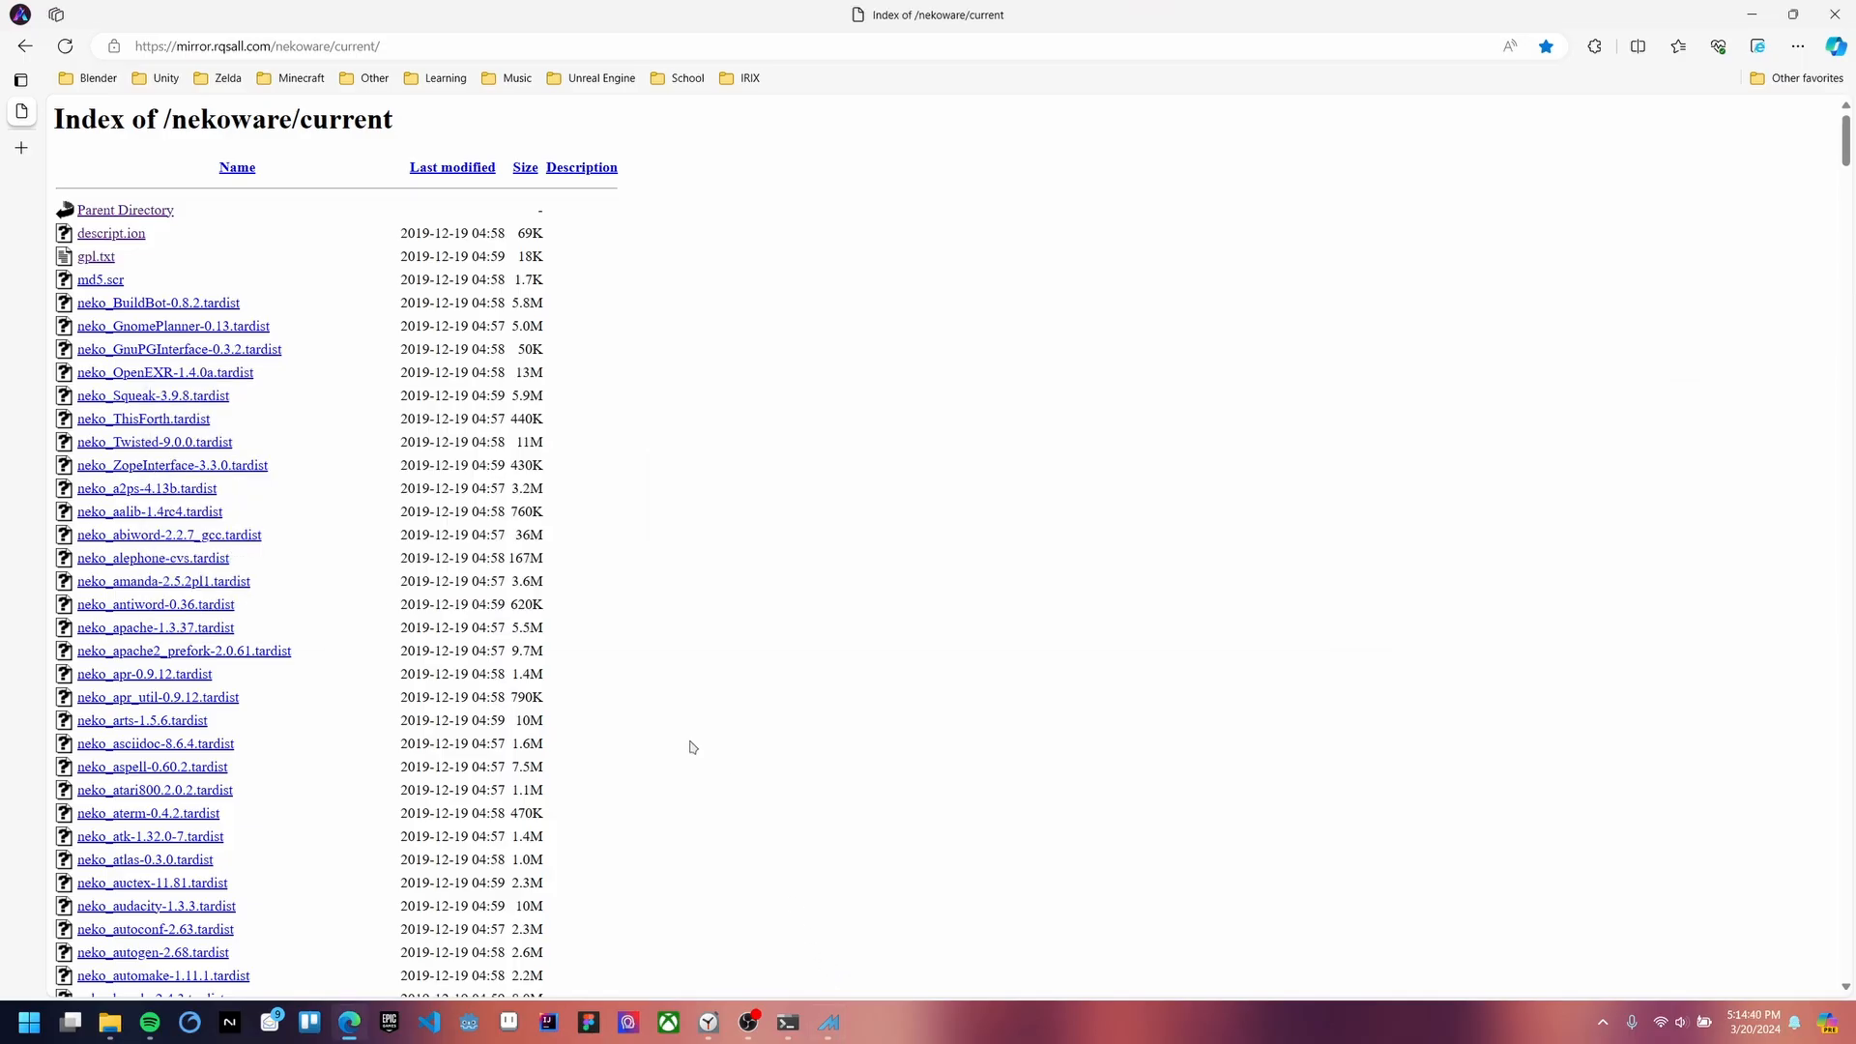
{"action": "scroll", "coordinate": [655, 552], "scroll_direction": "down", "scroll_amount": 5}
{"action": "scroll", "coordinate": [653, 551], "scroll_direction": "up", "scroll_amount": 5}
{"action": "scroll", "coordinate": [676, 553], "scroll_direction": "down", "scroll_amount": 4}
{"action": "scroll", "coordinate": [679, 553], "scroll_direction": "up", "scroll_amount": 4}
{"action": "scroll", "coordinate": [564, 368], "scroll_direction": "down", "scroll_amount": 4}
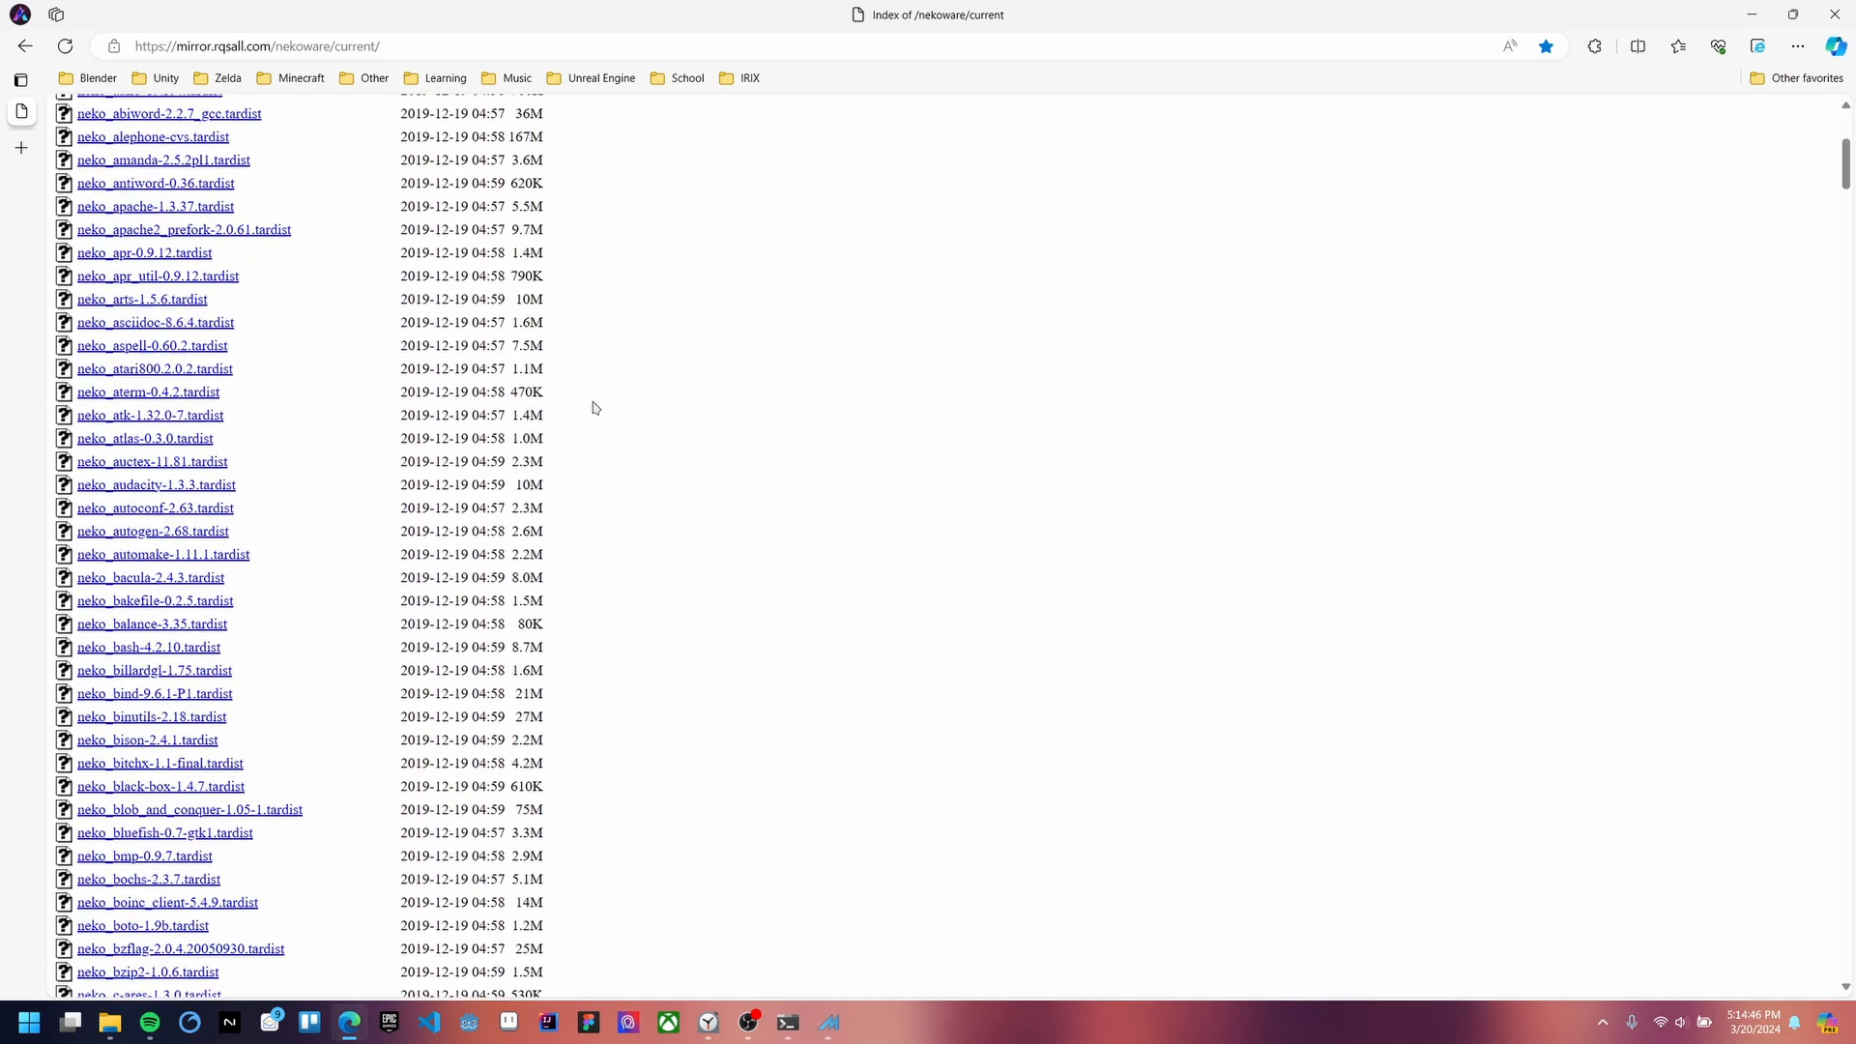
{"action": "scroll", "coordinate": [867, 597], "scroll_direction": "up", "scroll_amount": 4}
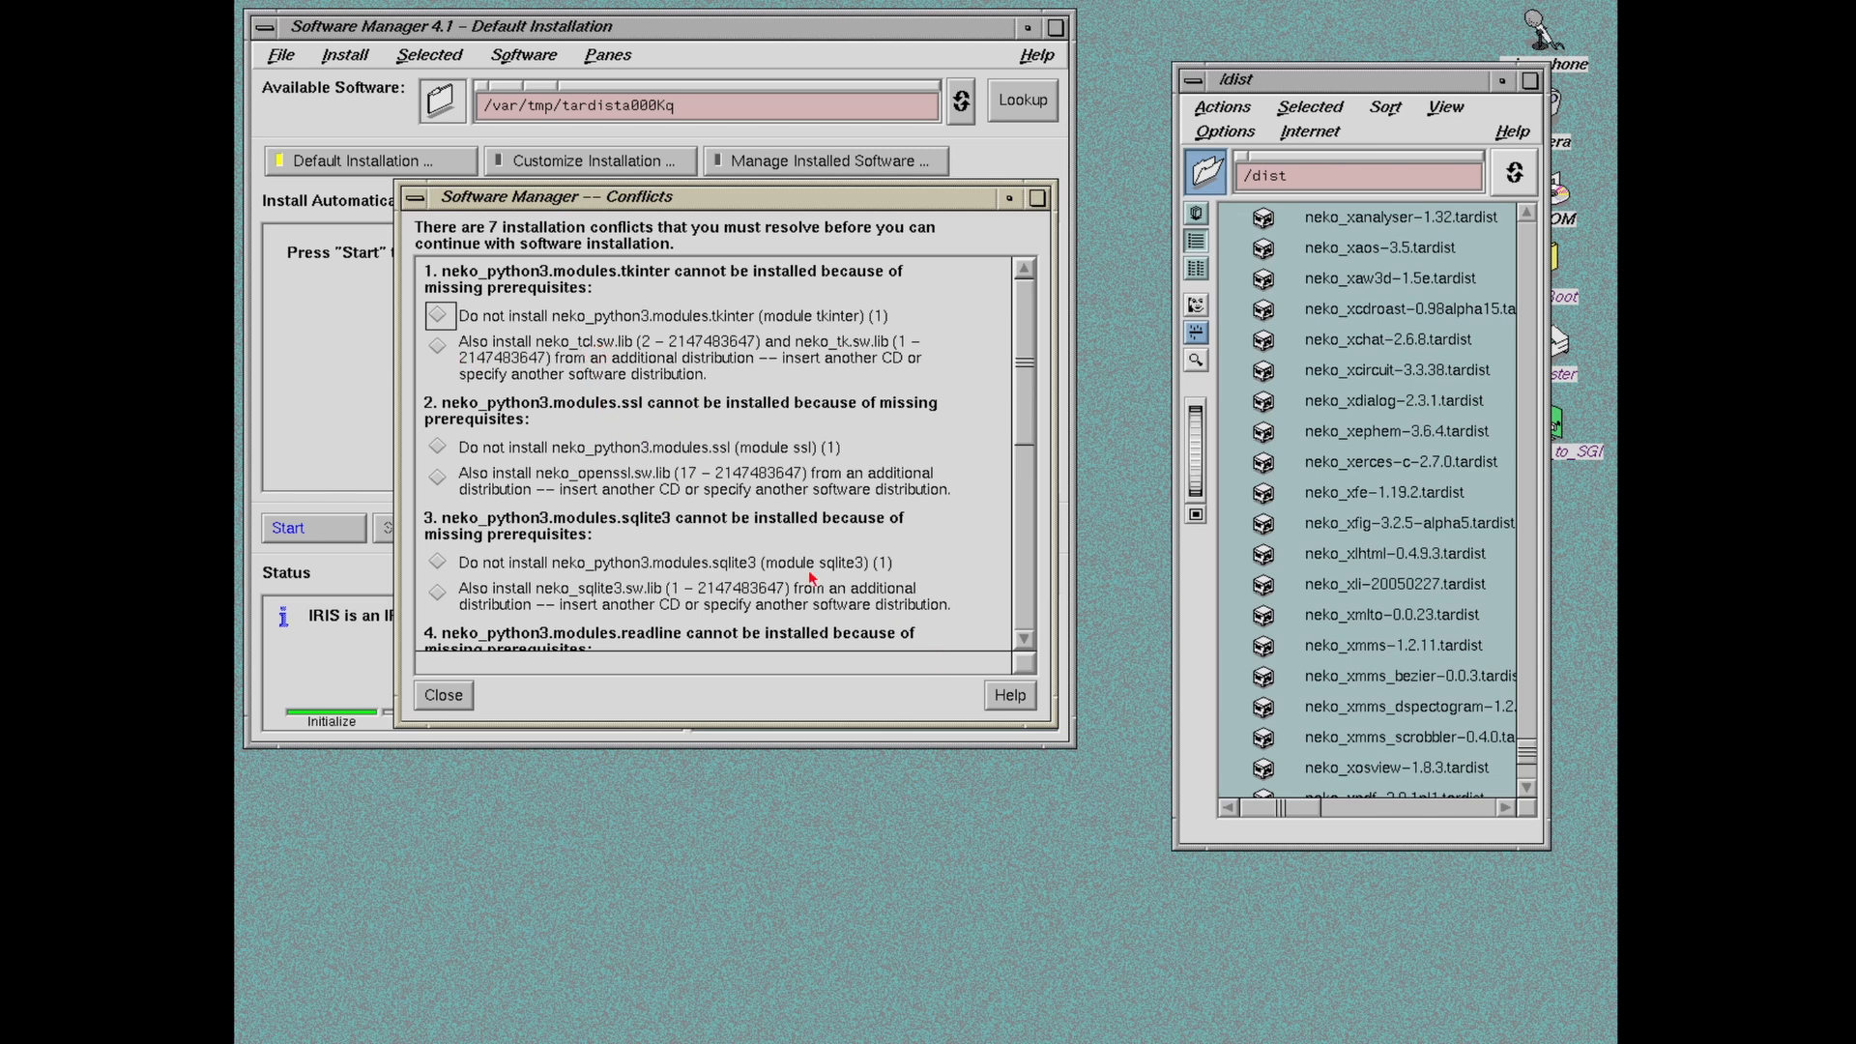
Step: Pick 'Also install neko_tcl and neko_tk' for tkinter and reset the distribution path to /dist/
{"action": "left_click", "coordinate": [438, 345]}
{"action": "left_click", "coordinate": [602, 550]}
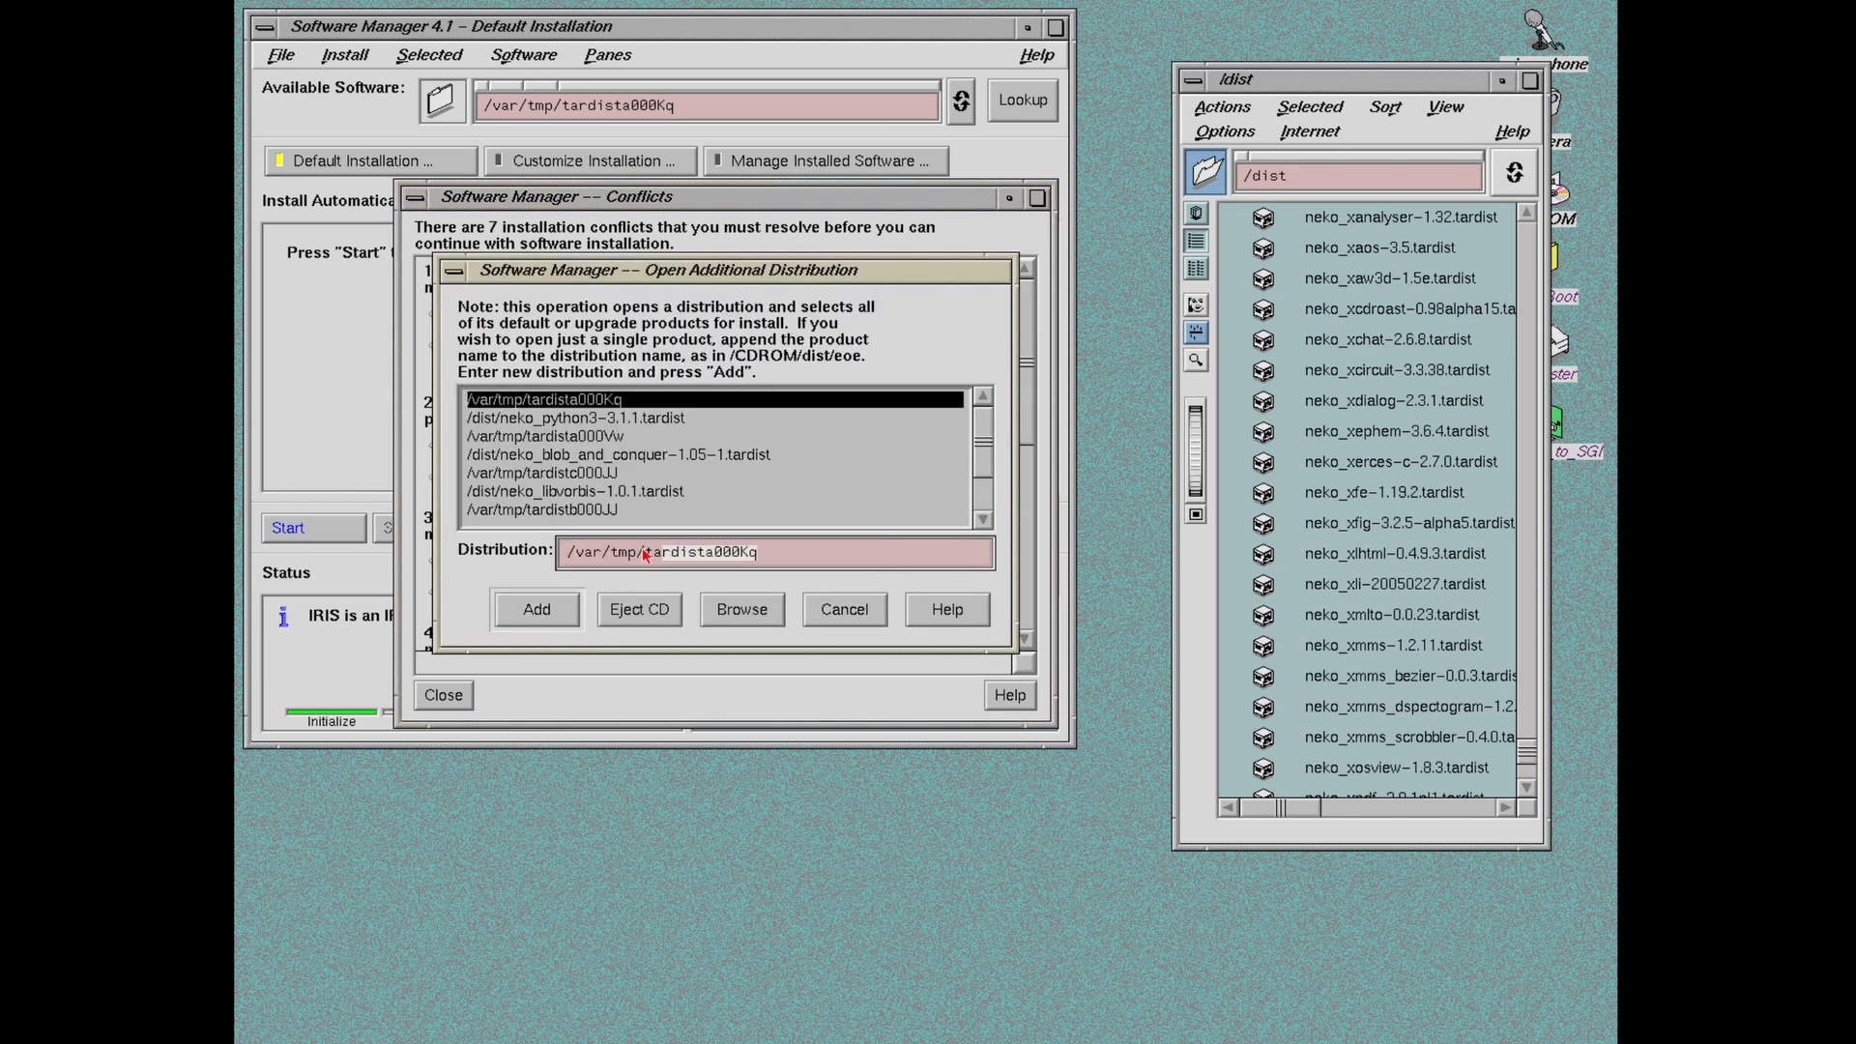
{"action": "key", "text": "BackSpace"}
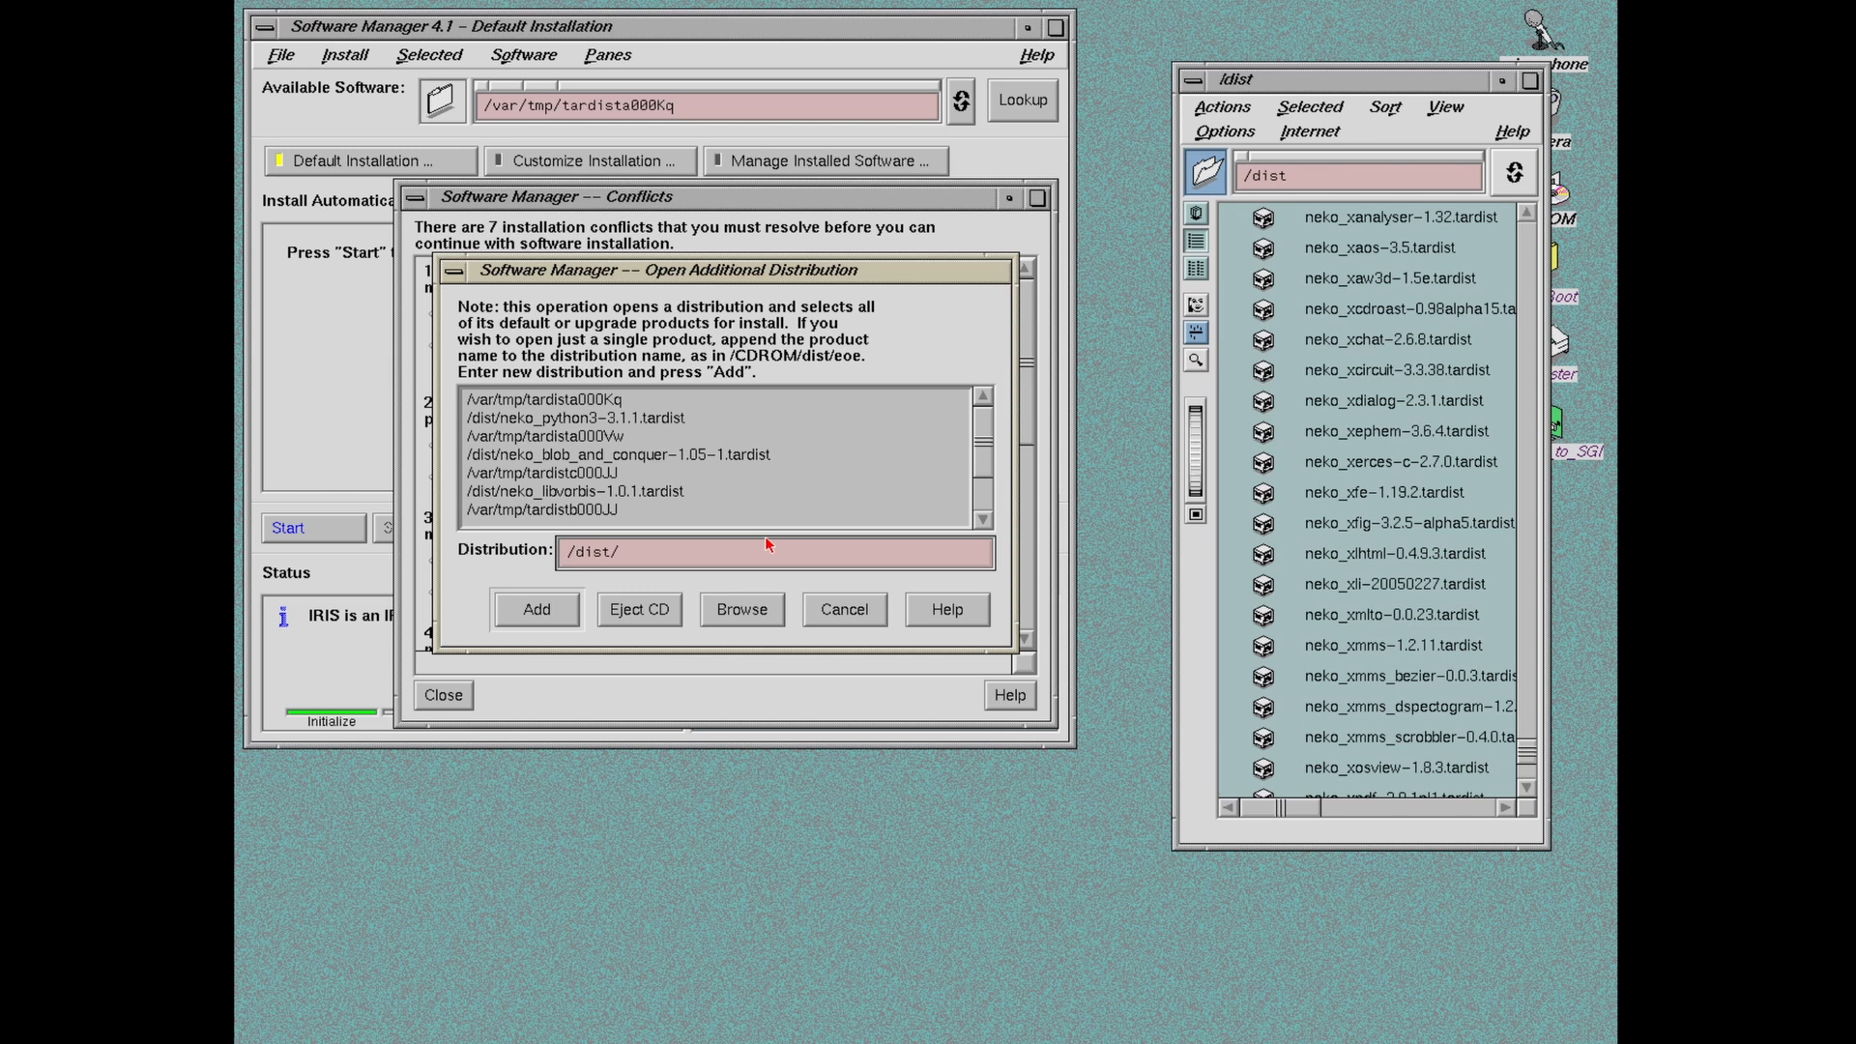
{"action": "left_click_drag", "start_coordinate": [607, 280], "coordinate": [692, 378]}
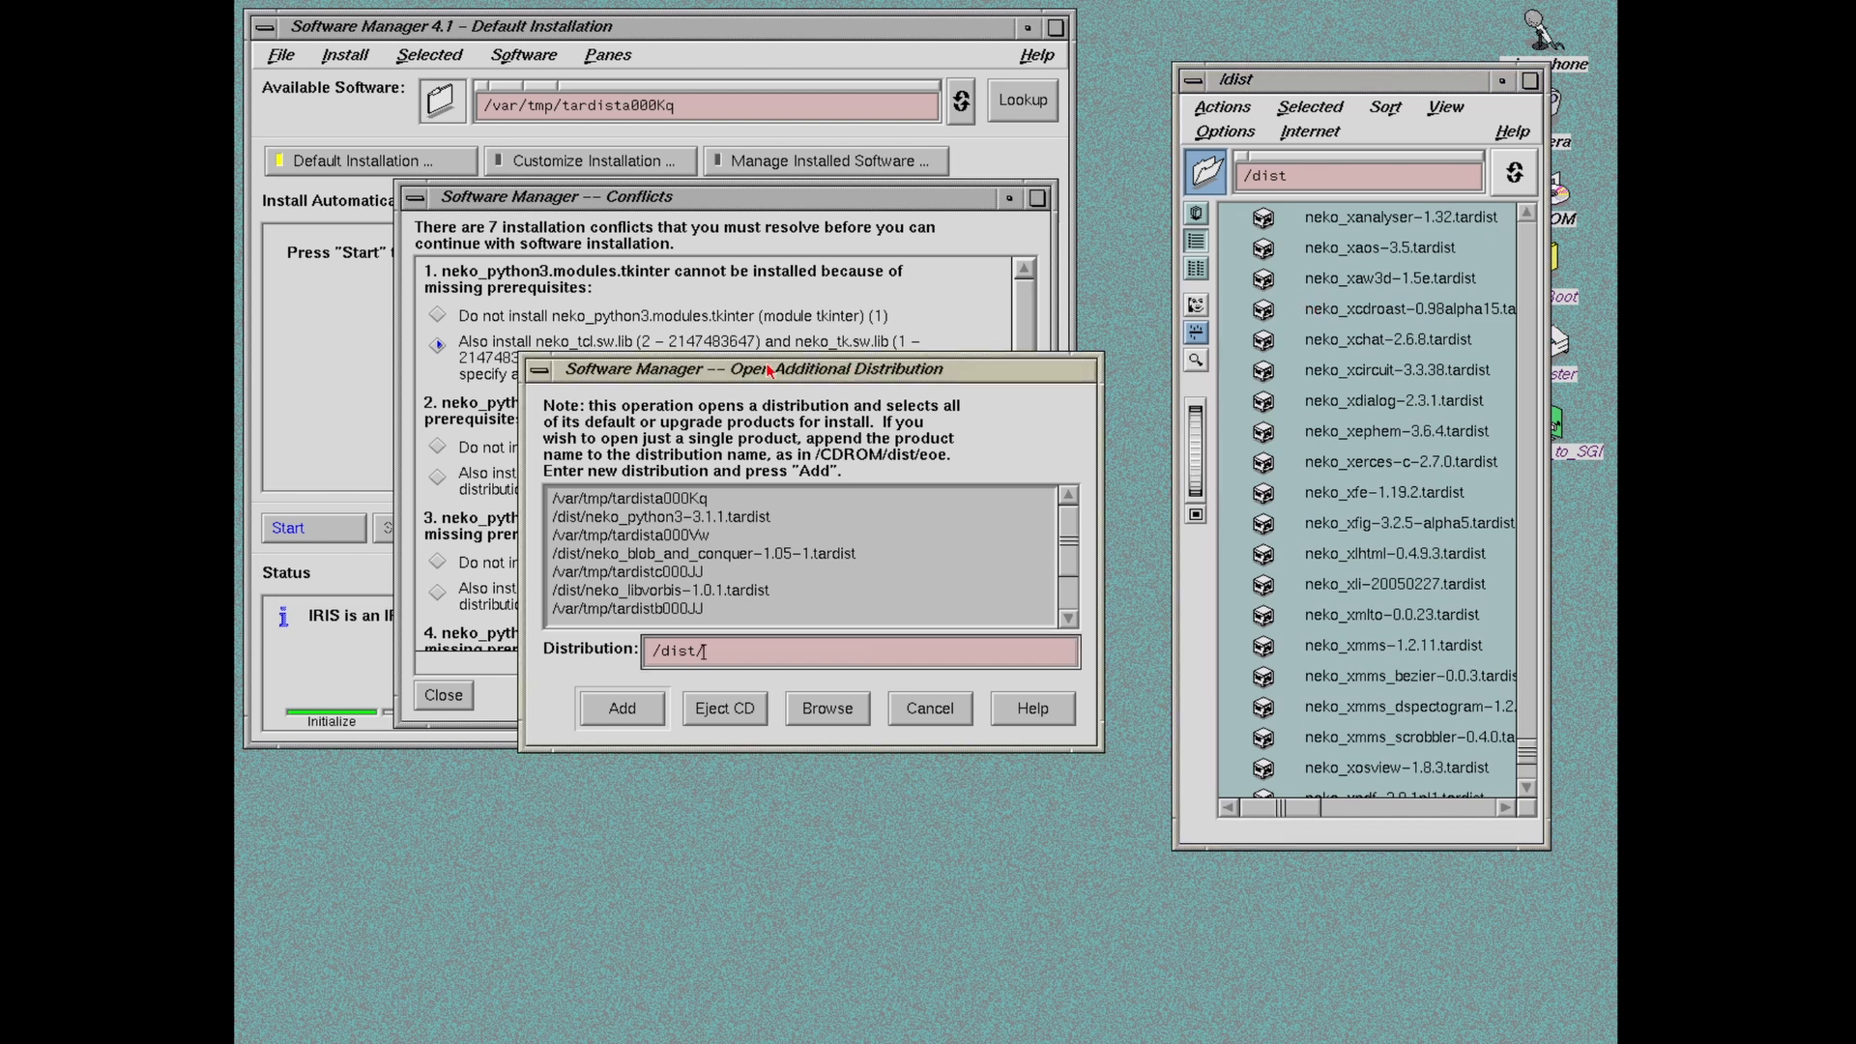
Step: Append 'neko' to the /dist/ distribution path in Open Additional Distribution
{"action": "mouse_move", "coordinate": [773, 369]}
{"action": "left_mouse_down"}
{"action": "mouse_move", "coordinate": [792, 363]}
{"action": "mouse_move", "coordinate": [778, 375]}
{"action": "left_mouse_up"}
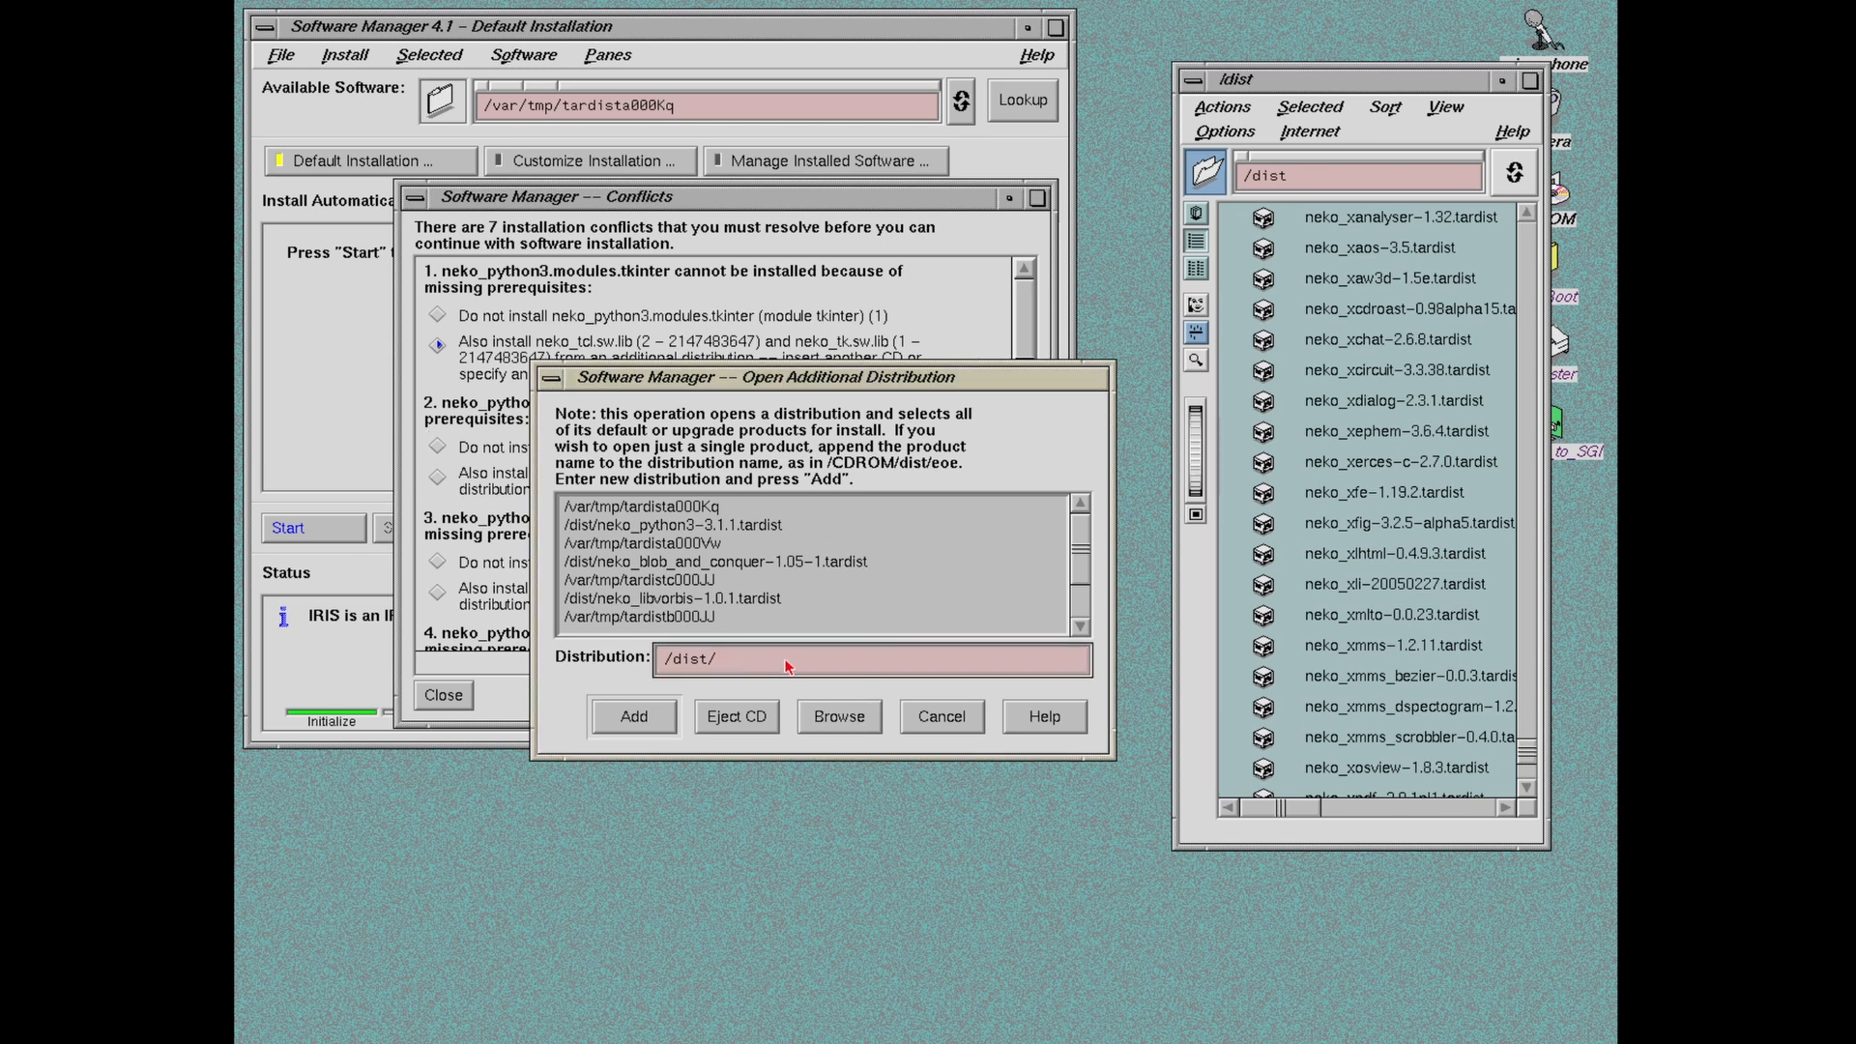
{"action": "type", "text": "neko_"}
Step: Search Edge's nekoware listing for 'tcl' to confirm neko_tcl-8.4.11.tardist, then return to MAME
{"action": "key", "text": "alt+Tab"}
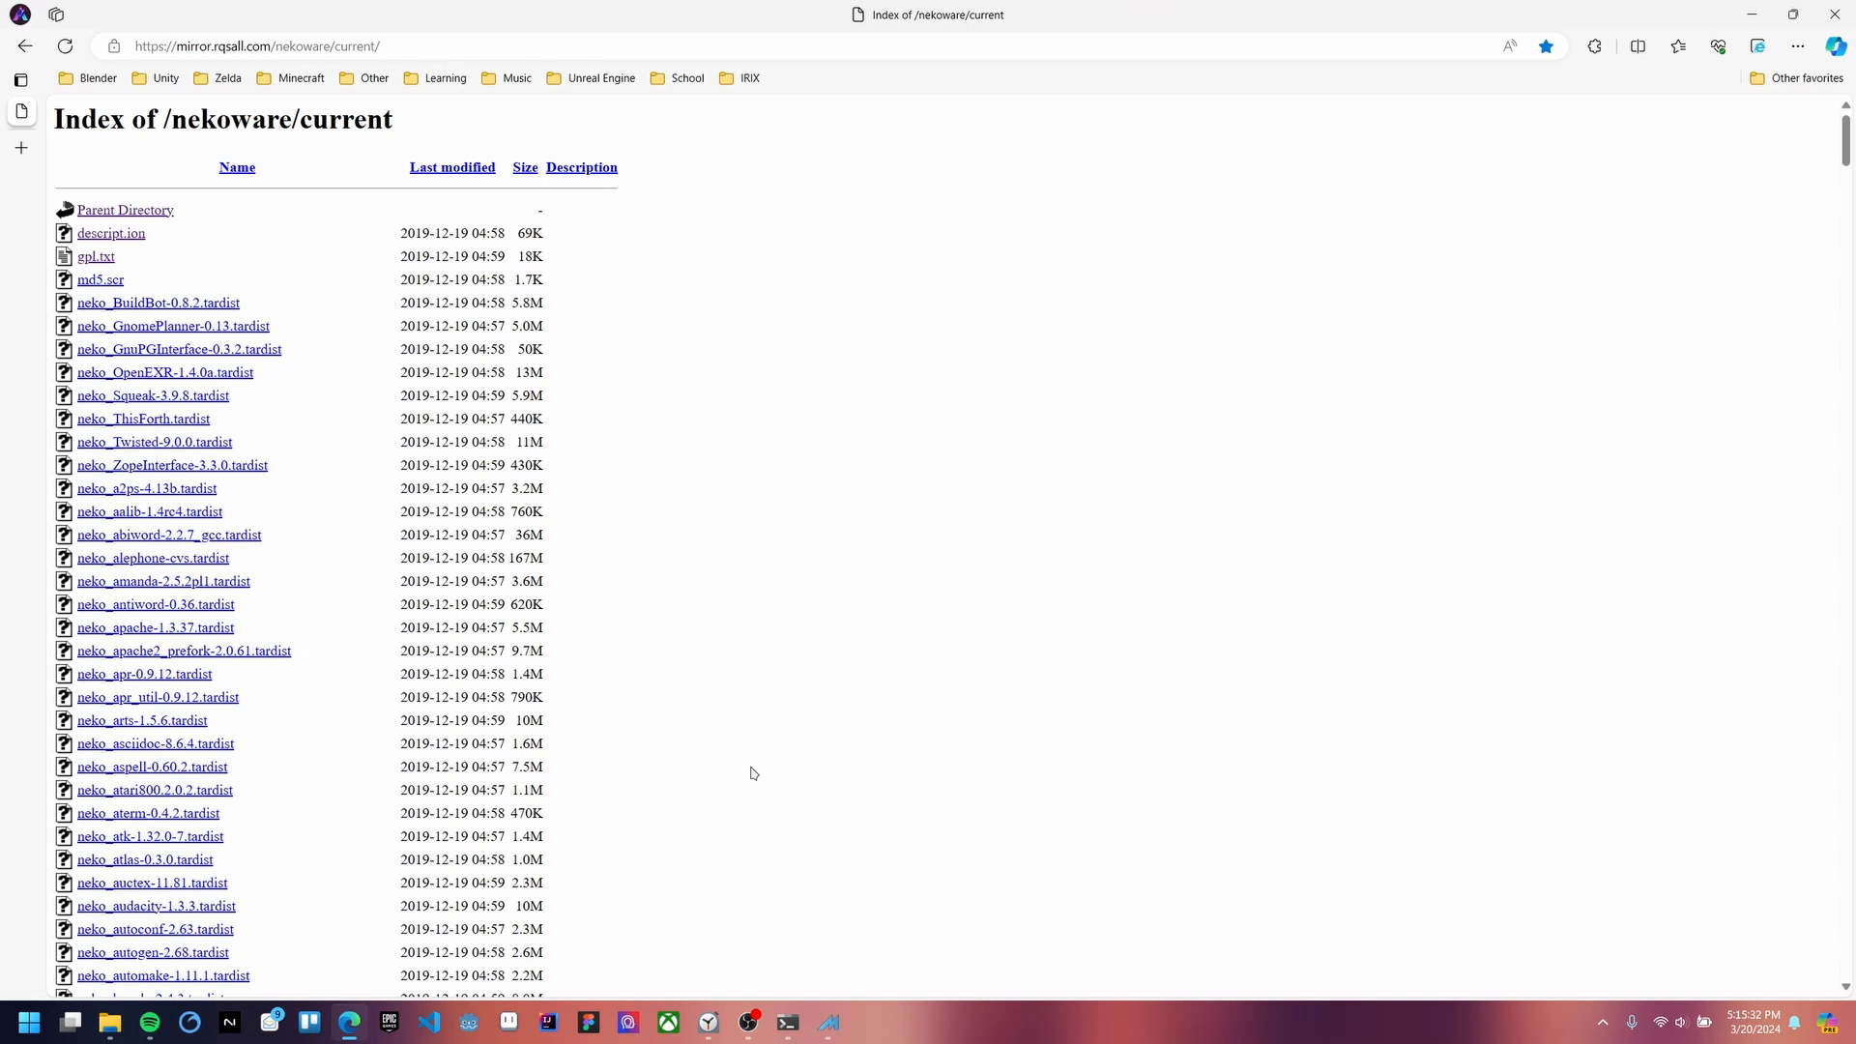
{"action": "key", "text": "ctrl+f"}
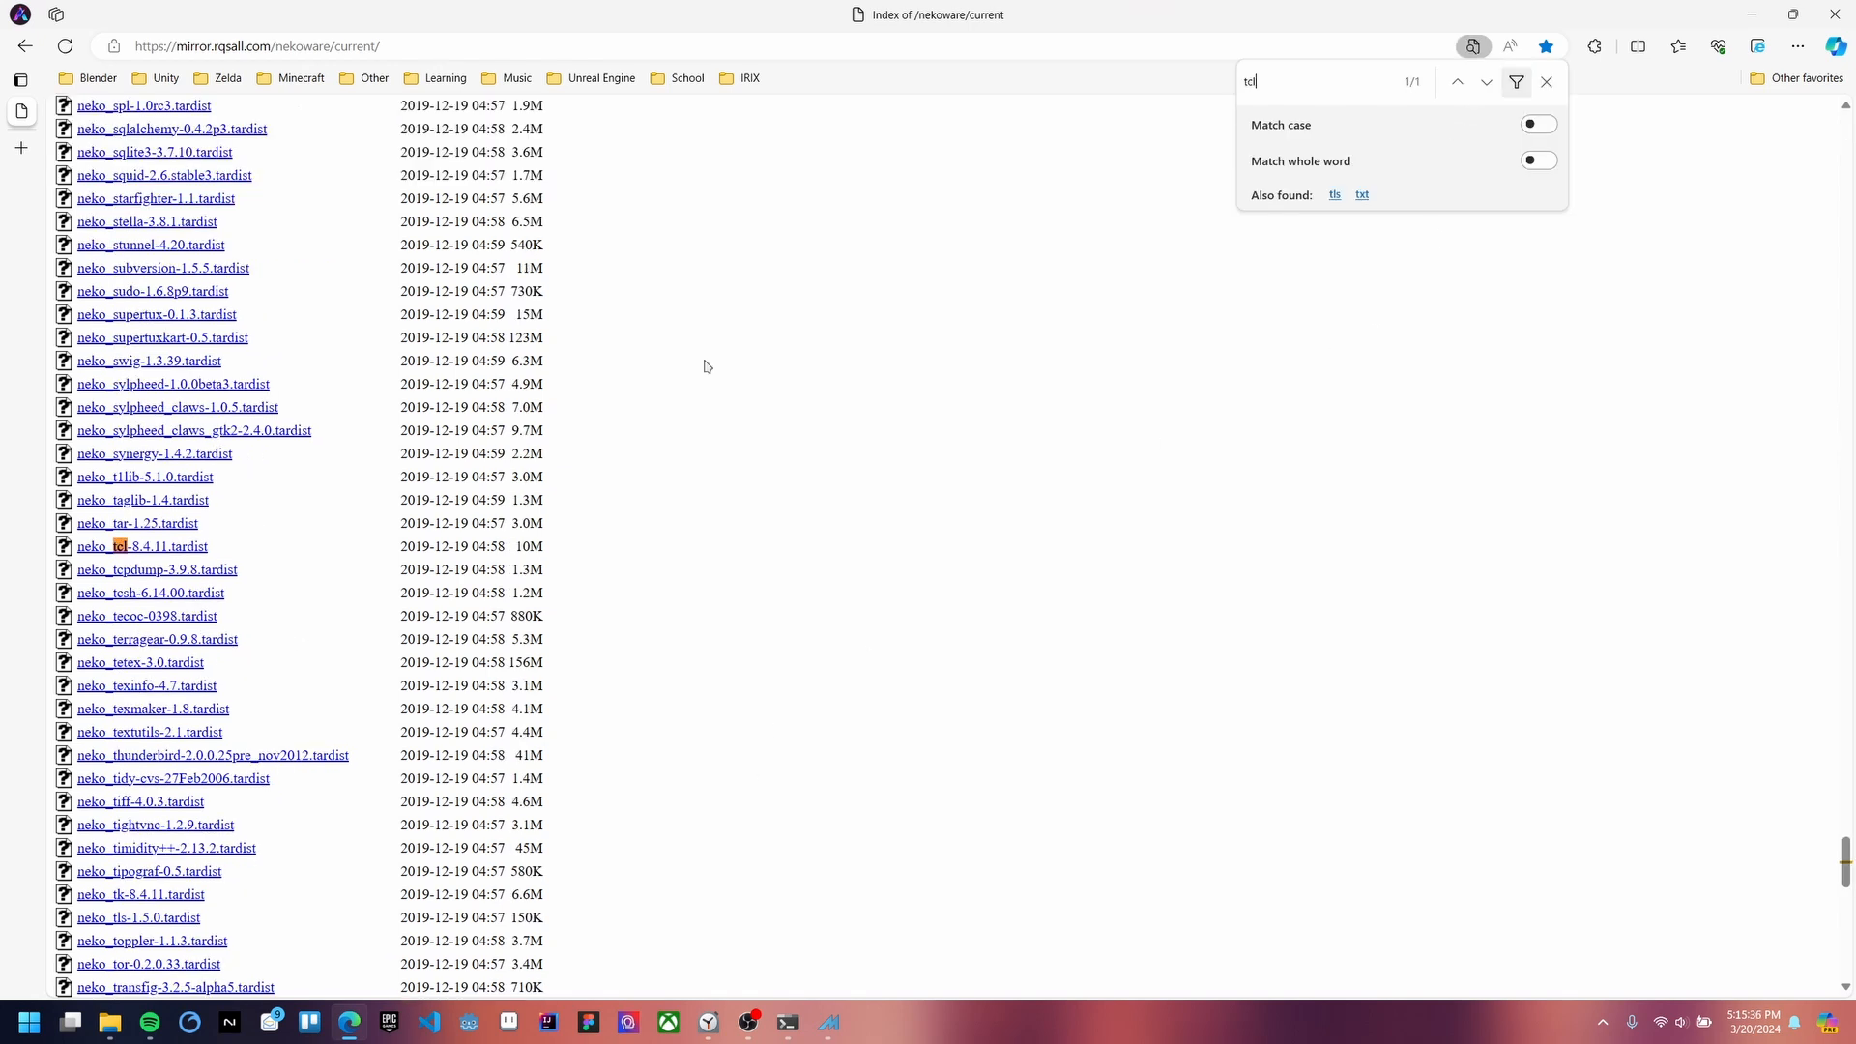
{"action": "key", "text": "Escape"}
{"action": "left_click", "coordinate": [235, 553]}
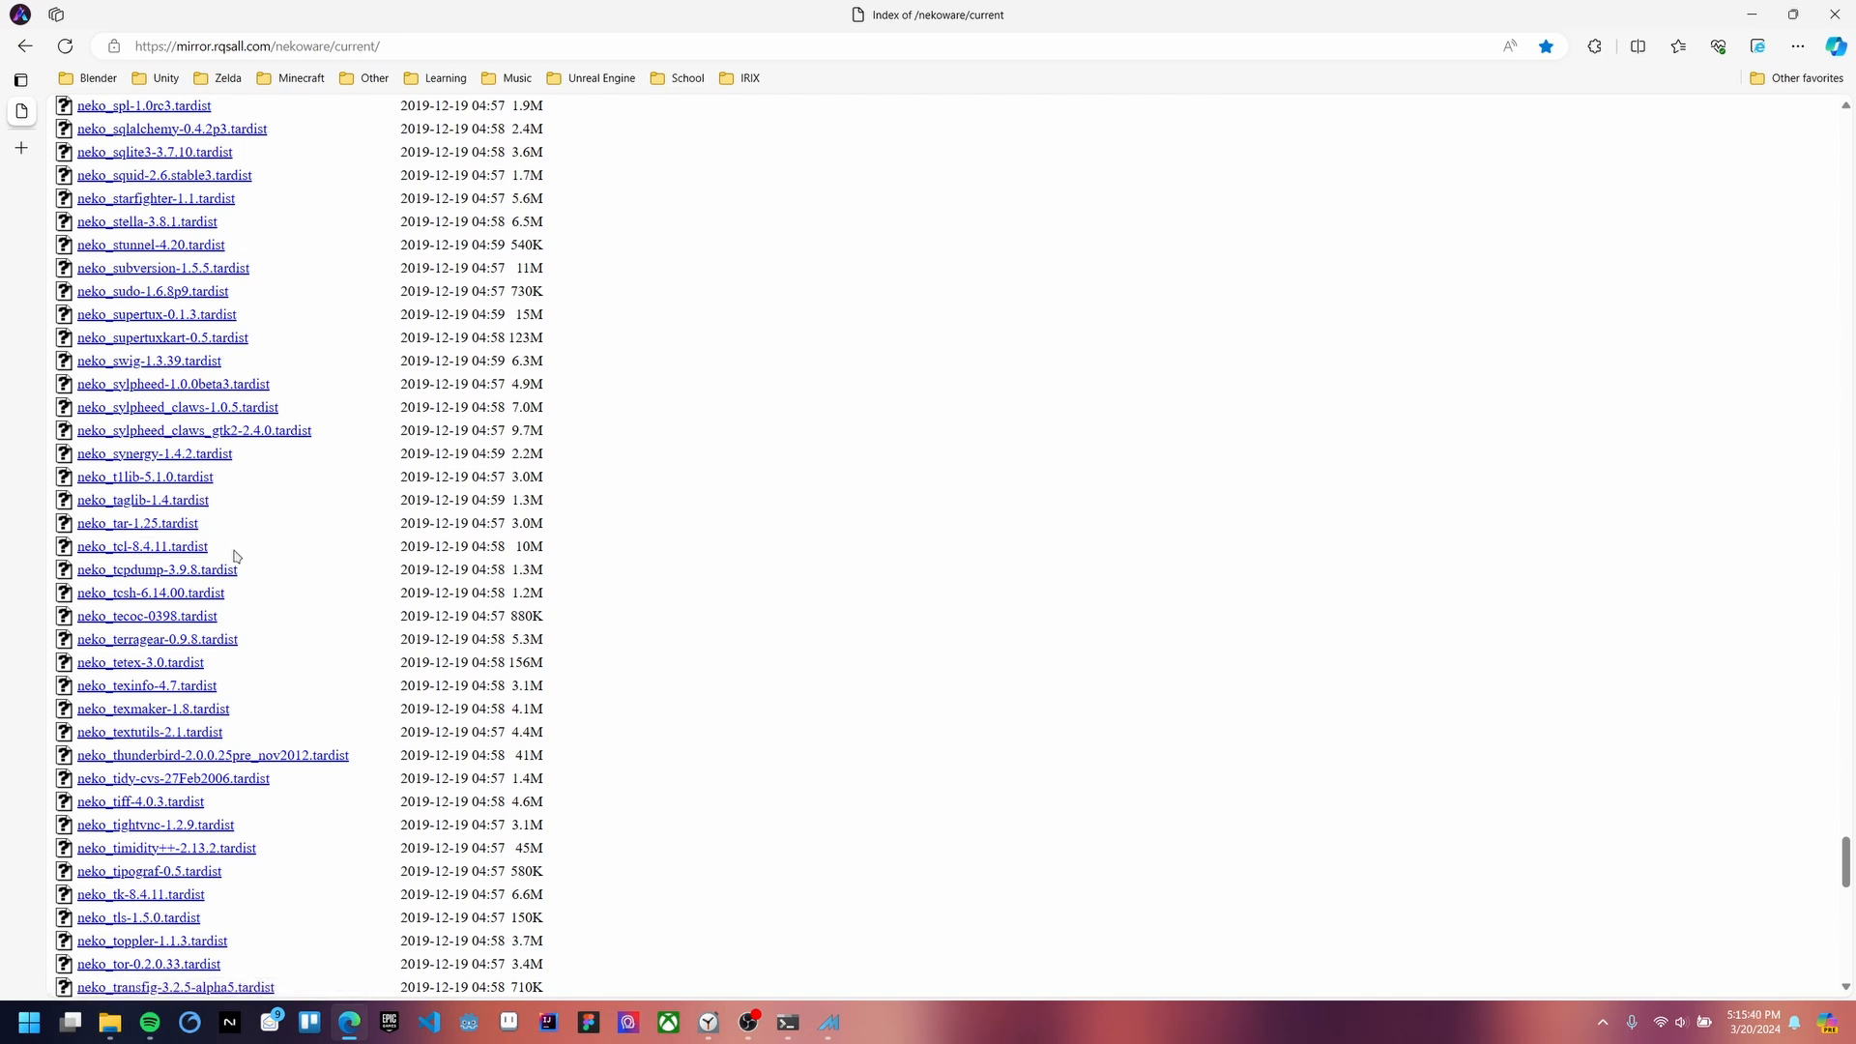
{"action": "key", "text": "alt+Tab"}
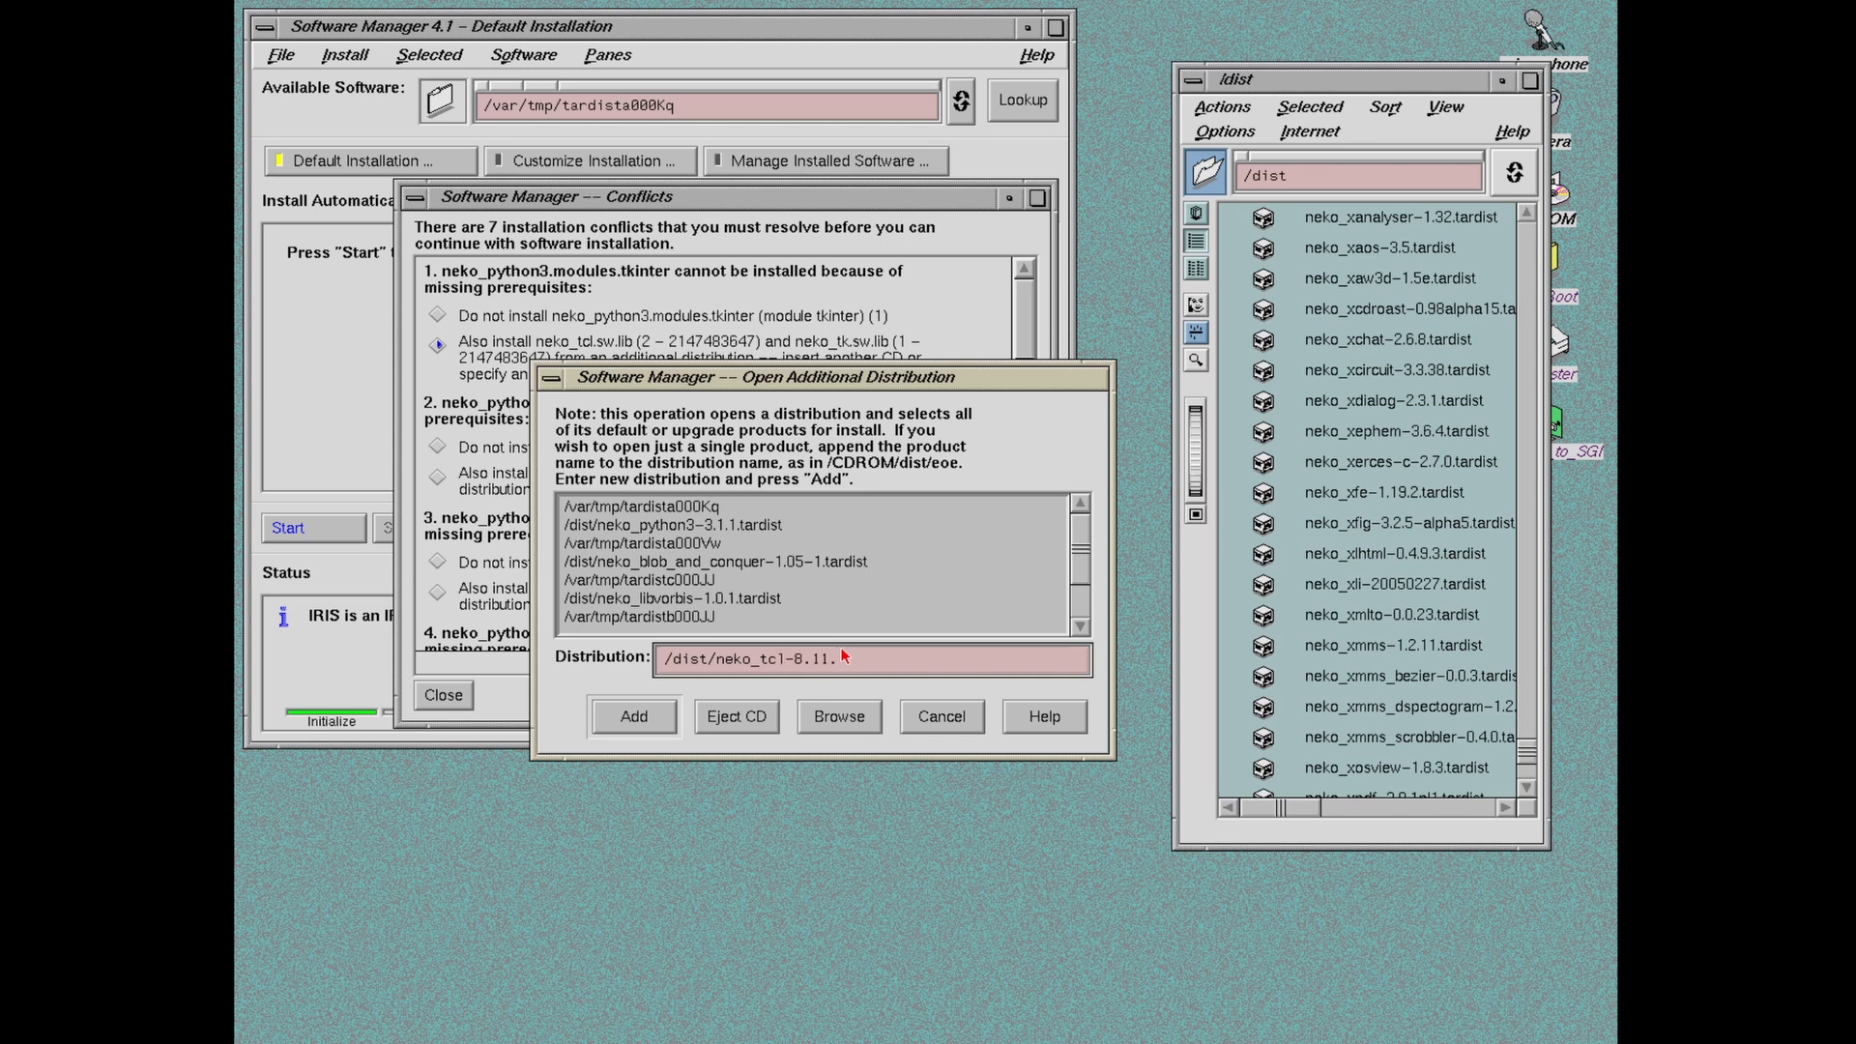
{"action": "key", "text": "alt+Tab"}
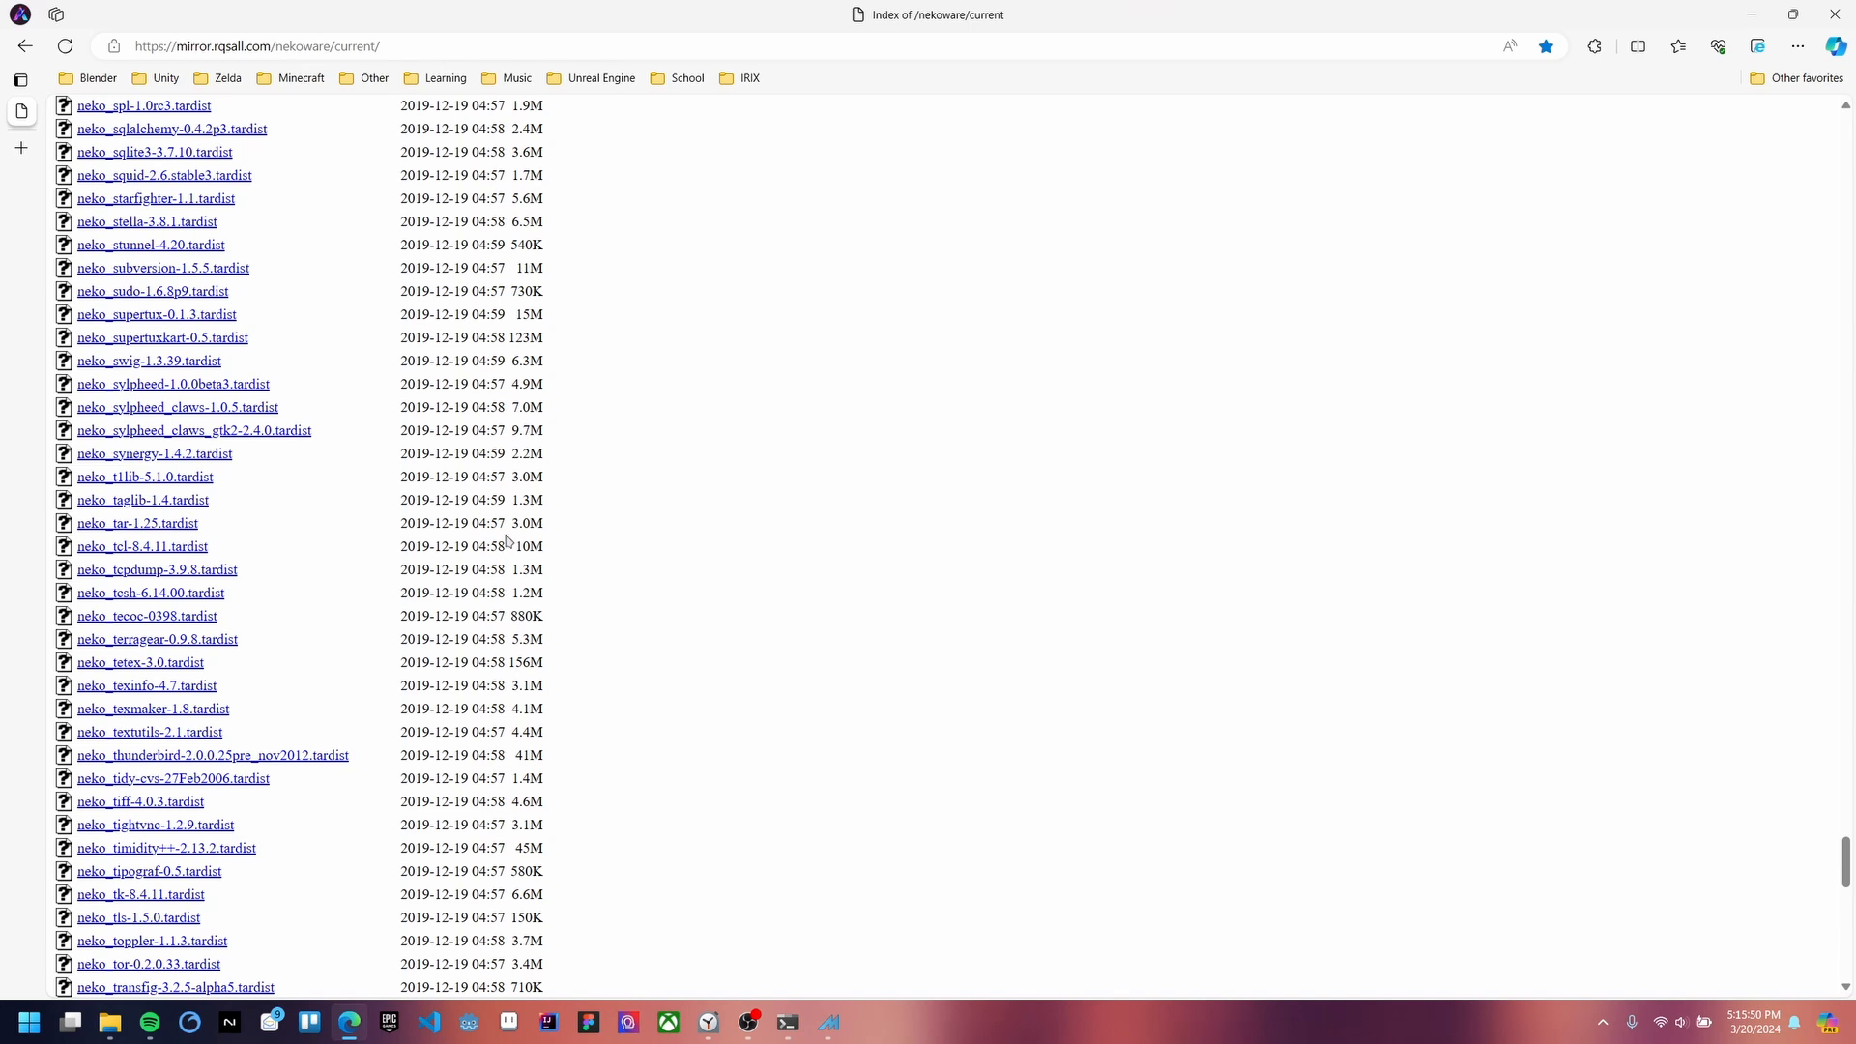
{"action": "key", "text": "ctrl+f"}
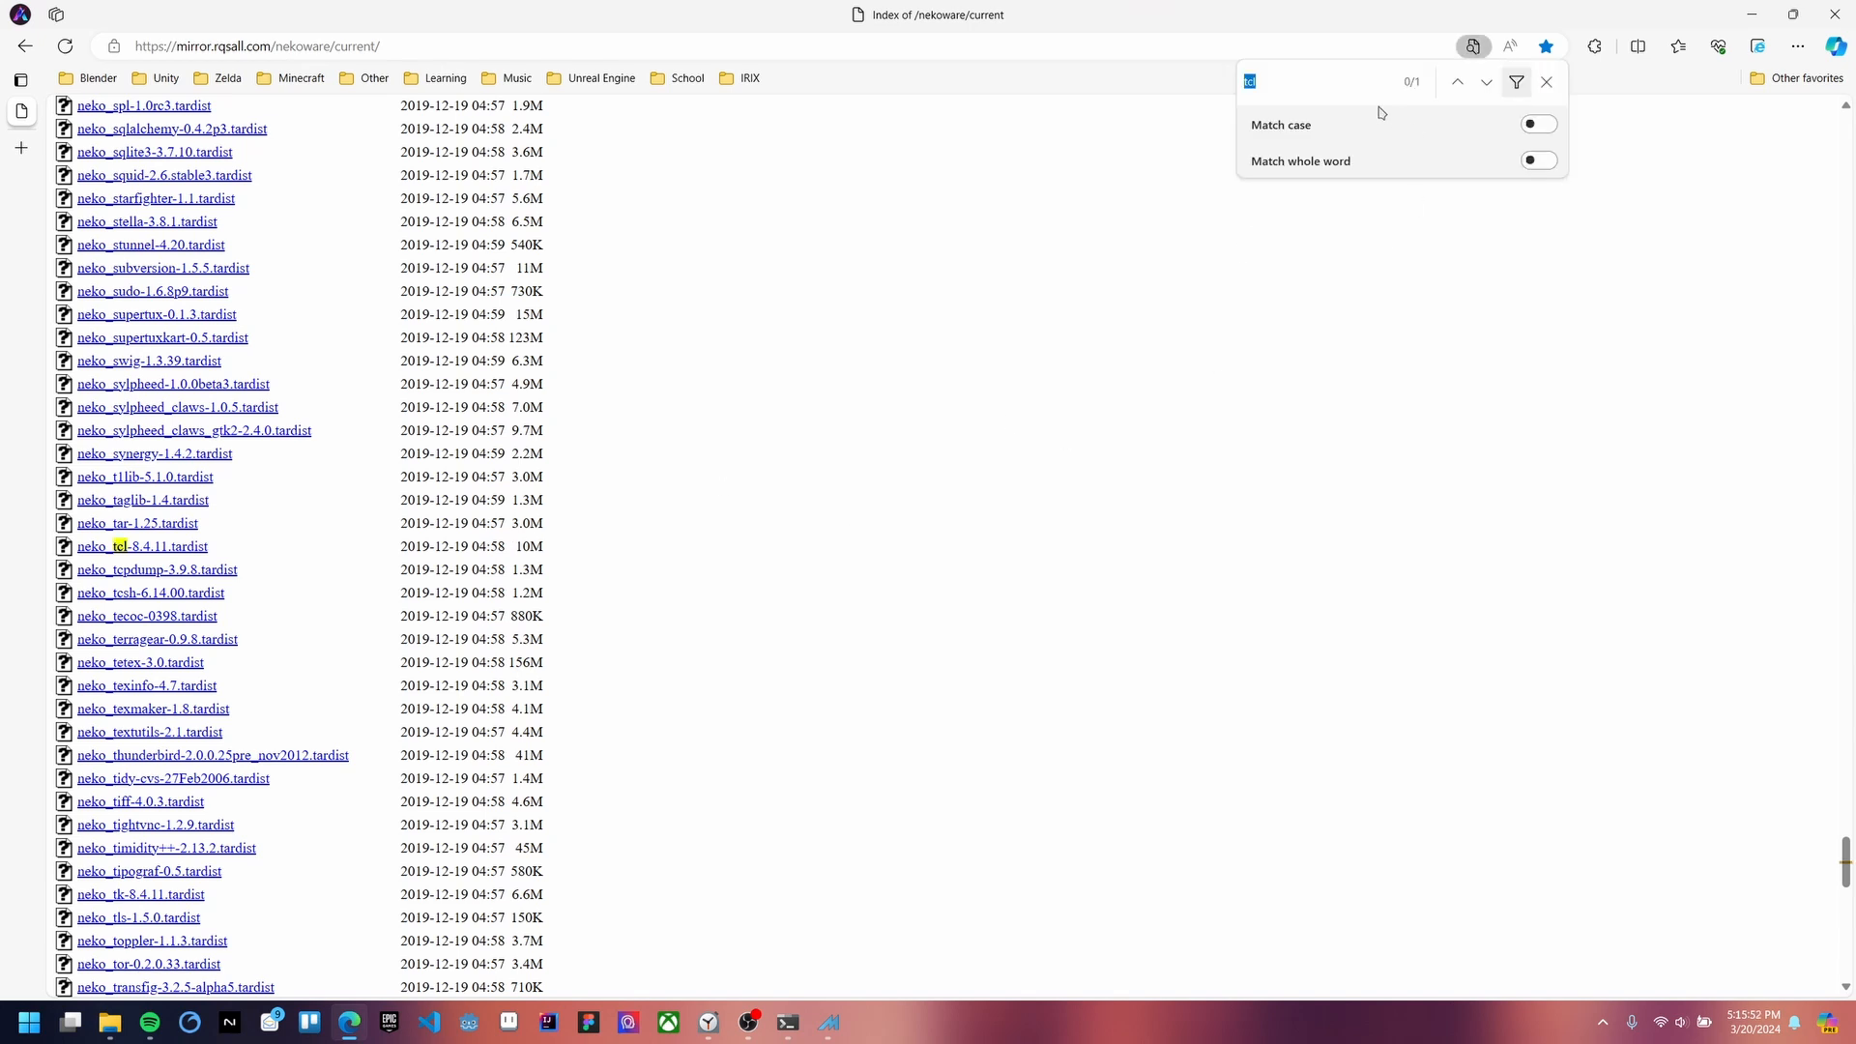
{"action": "left_click", "coordinate": [1485, 88]}
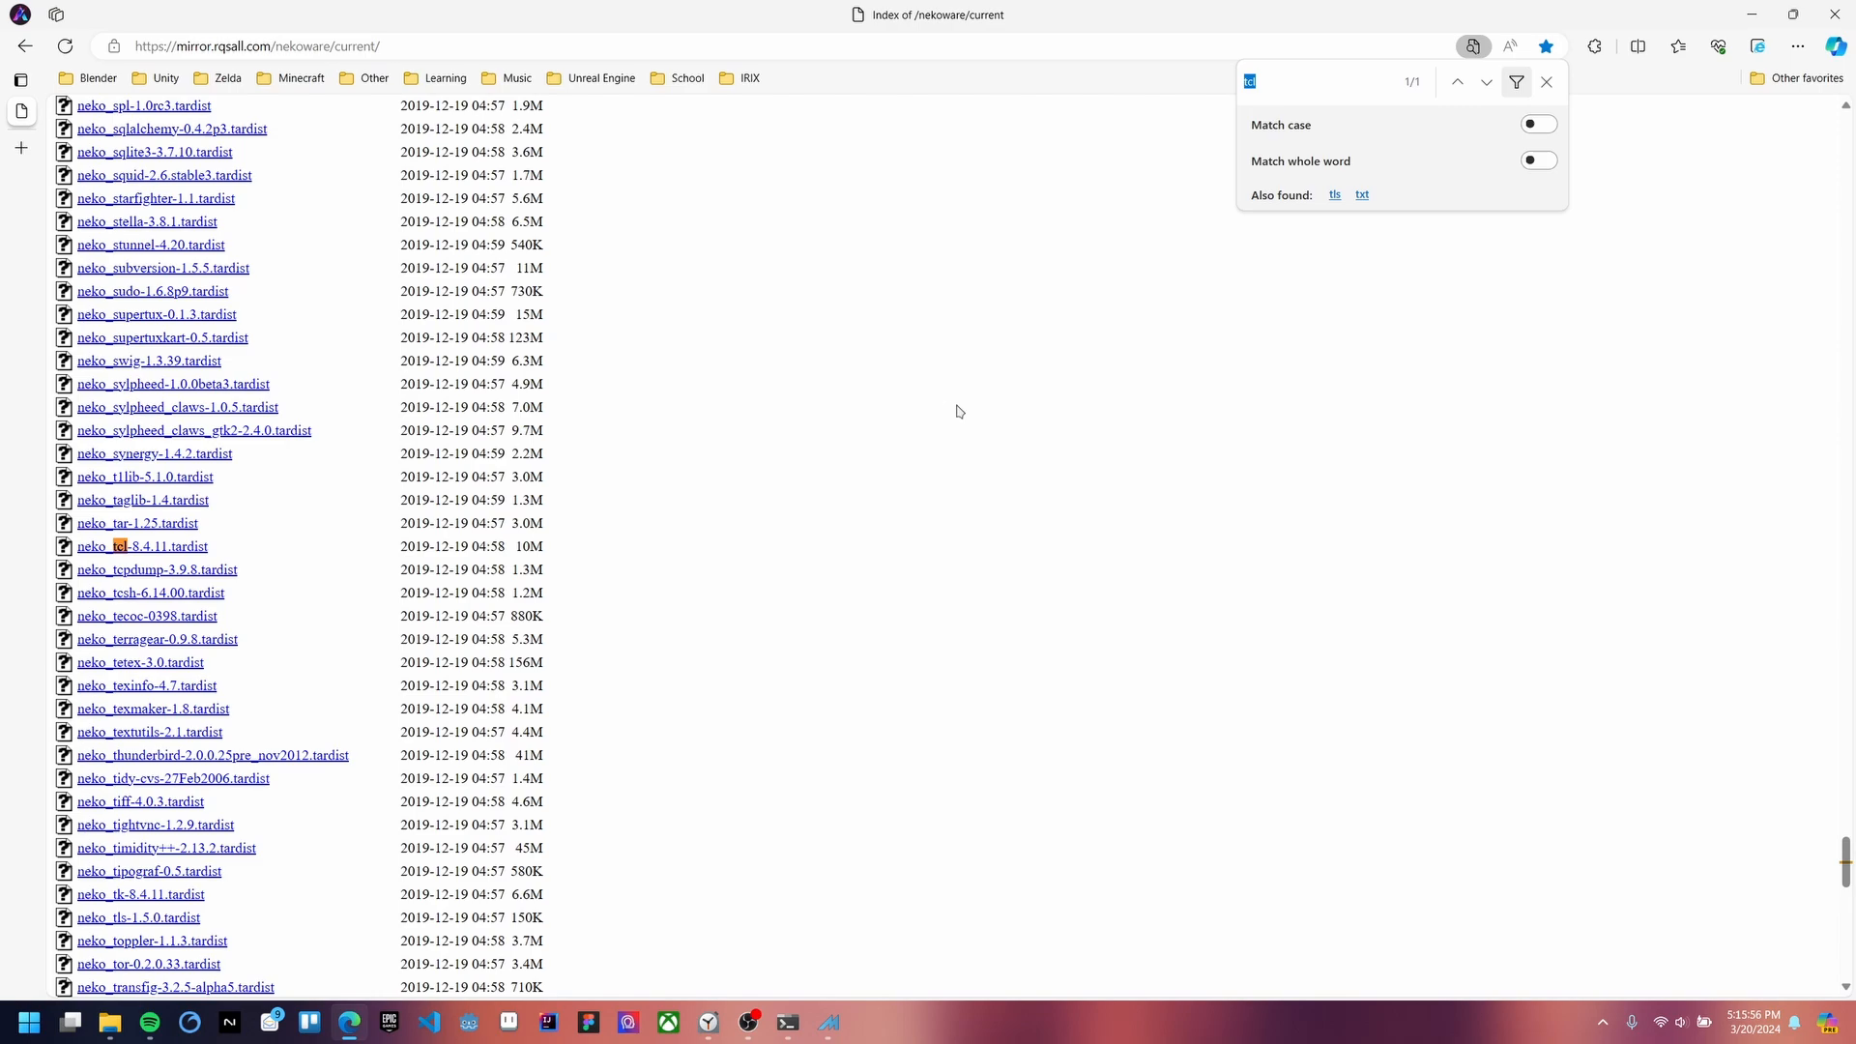
{"action": "key", "text": "alt+Tab"}
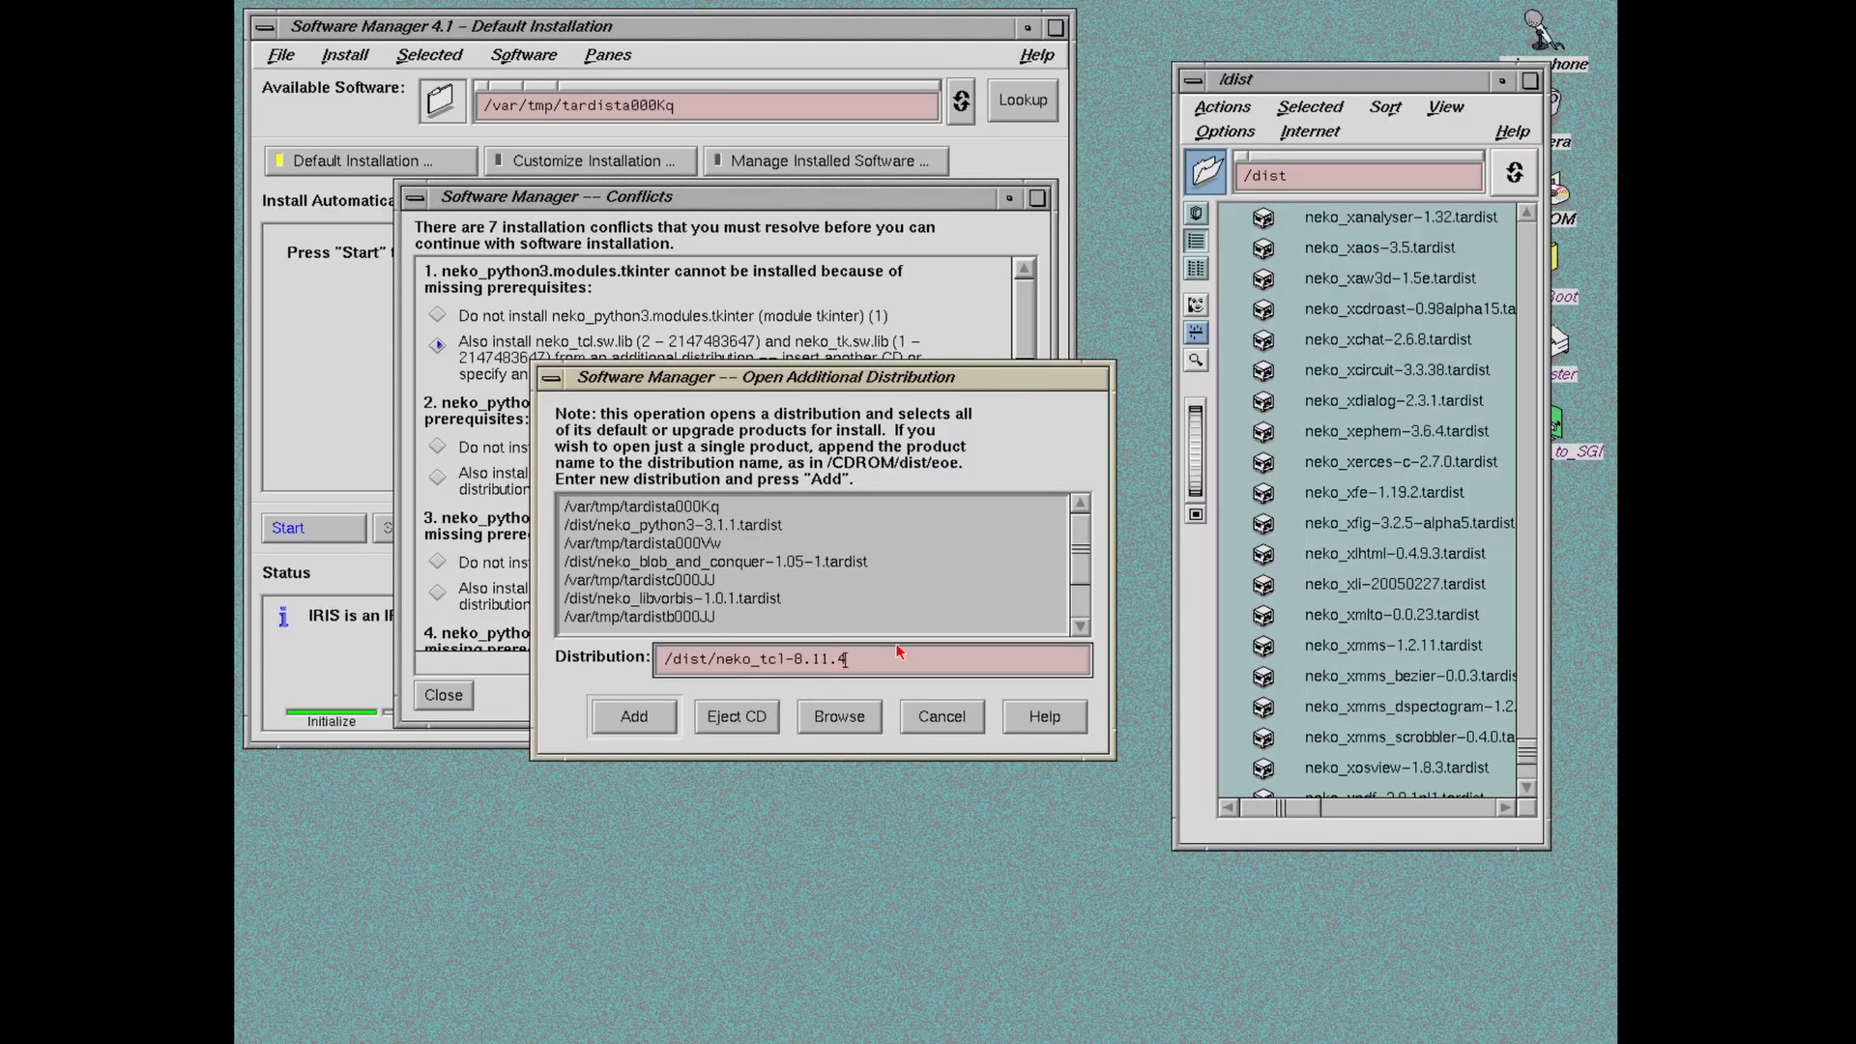
Step: Correct the path to /dist/neko_tcl-8.4.11.tardist and add that distribution
{"action": "key", "text": "BackSpace"}
{"action": "key", "text": "BackSpace"}
{"action": "key", "text": "BackSpace"}
{"action": "type", "text": "4"}
{"action": "type", "text": ".11.tard"}
{"action": "type", "text": "s"}
{"action": "type", "text": "ist"}
{"action": "left_click", "coordinate": [655, 717]}
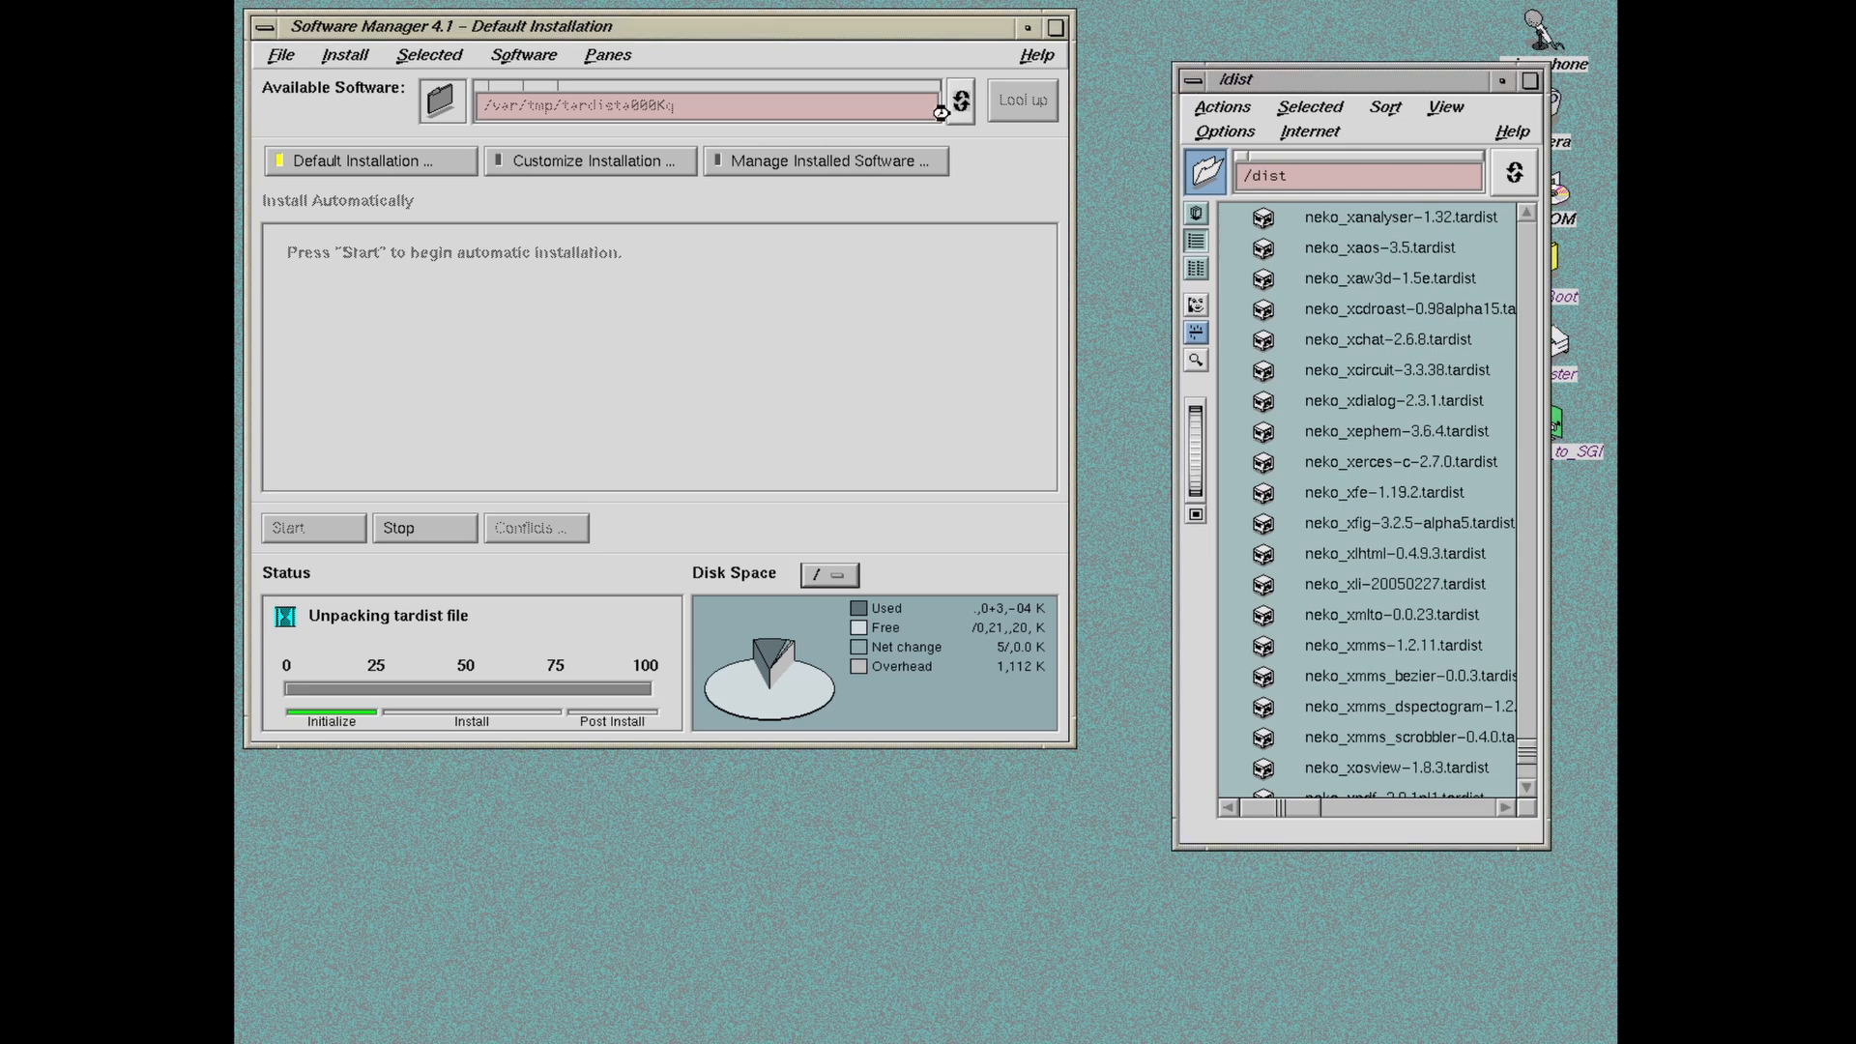
Step: Move the /dist file window up and left and widen it
{"action": "left_click", "coordinate": [1353, 88]}
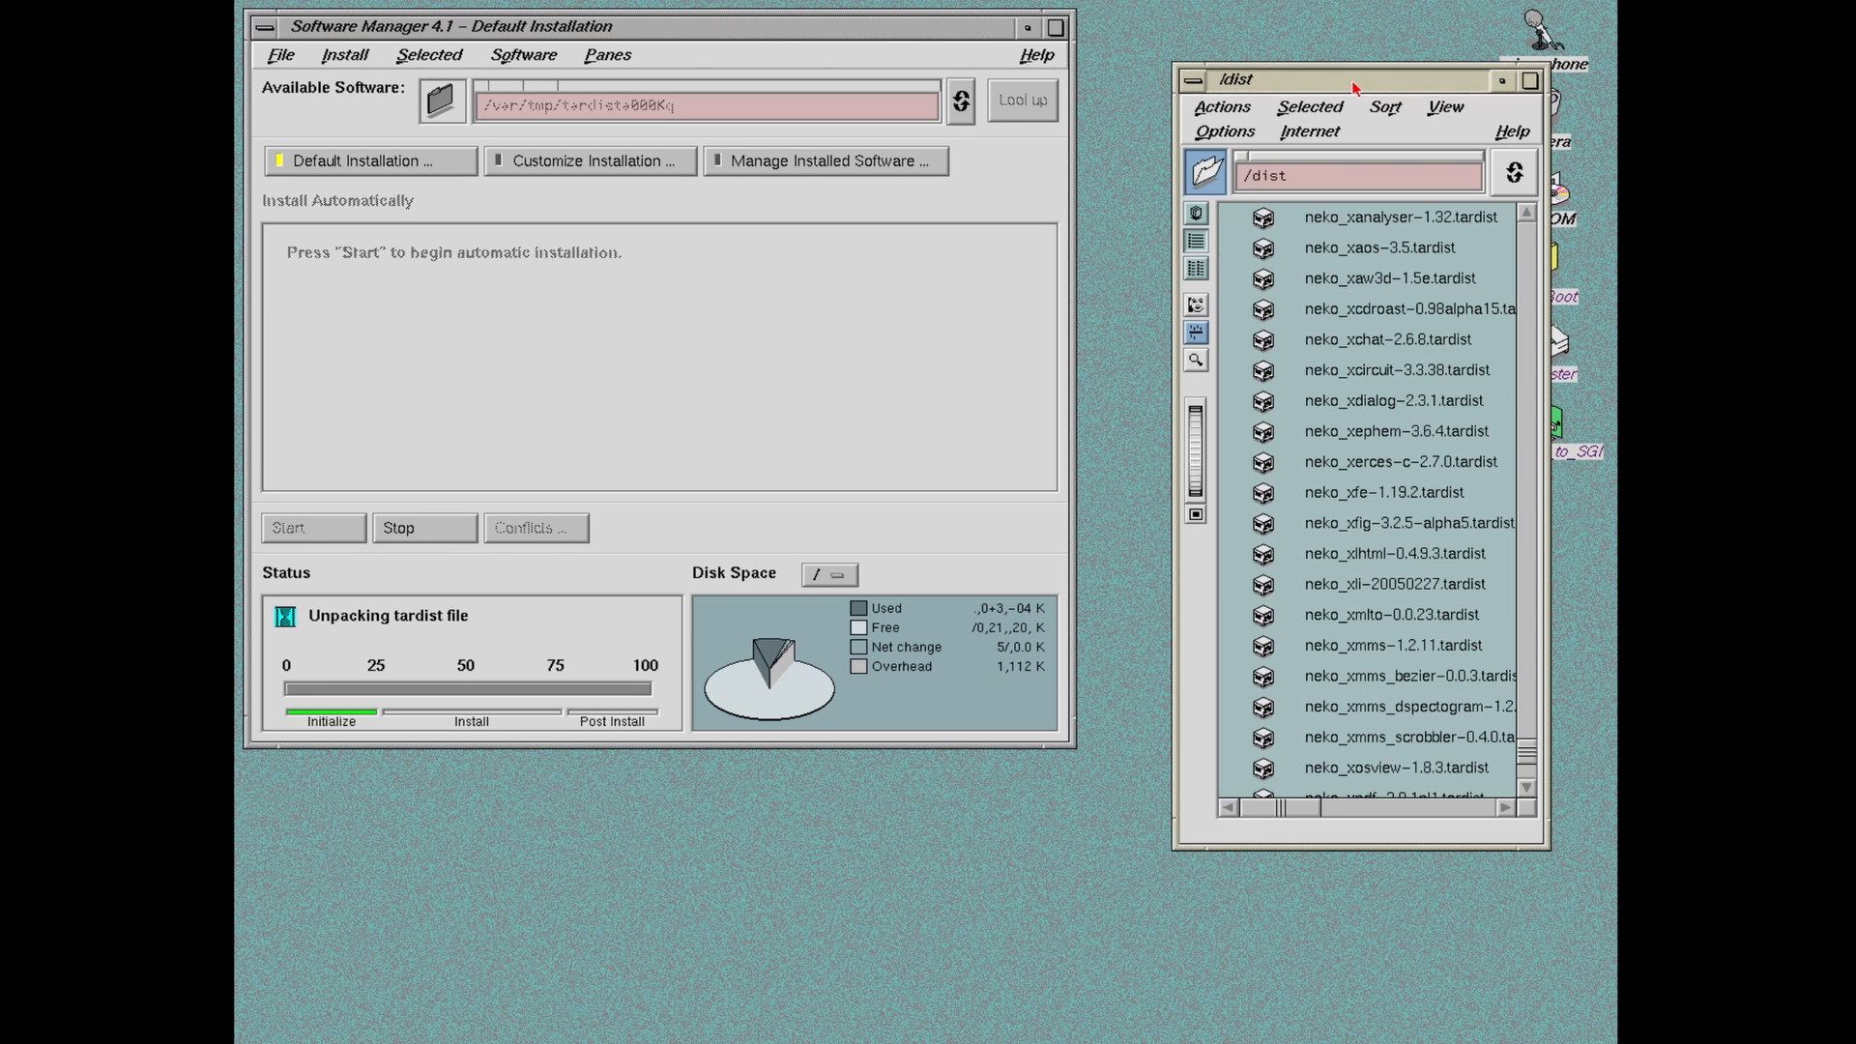
{"action": "left_click_drag", "start_coordinate": [1353, 88], "coordinate": [1206, 22]}
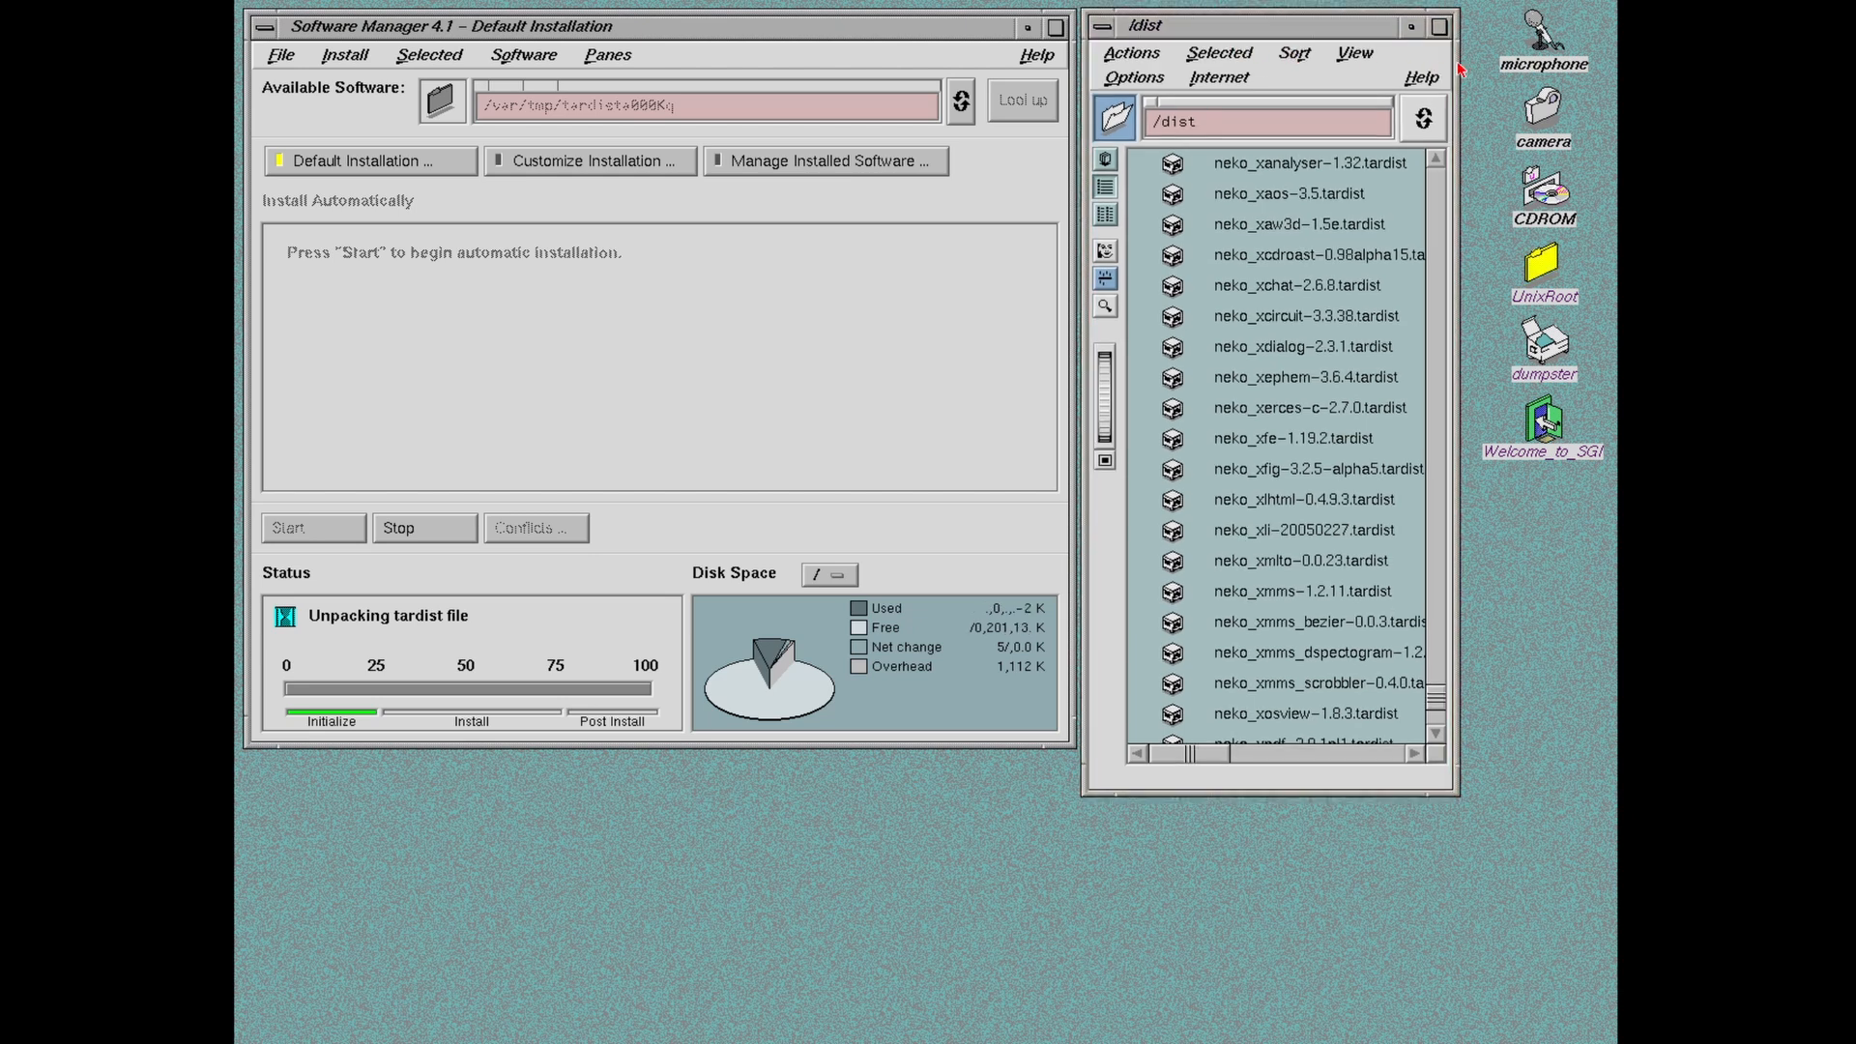
{"action": "left_click_drag", "start_coordinate": [1460, 70], "coordinate": [1604, 69]}
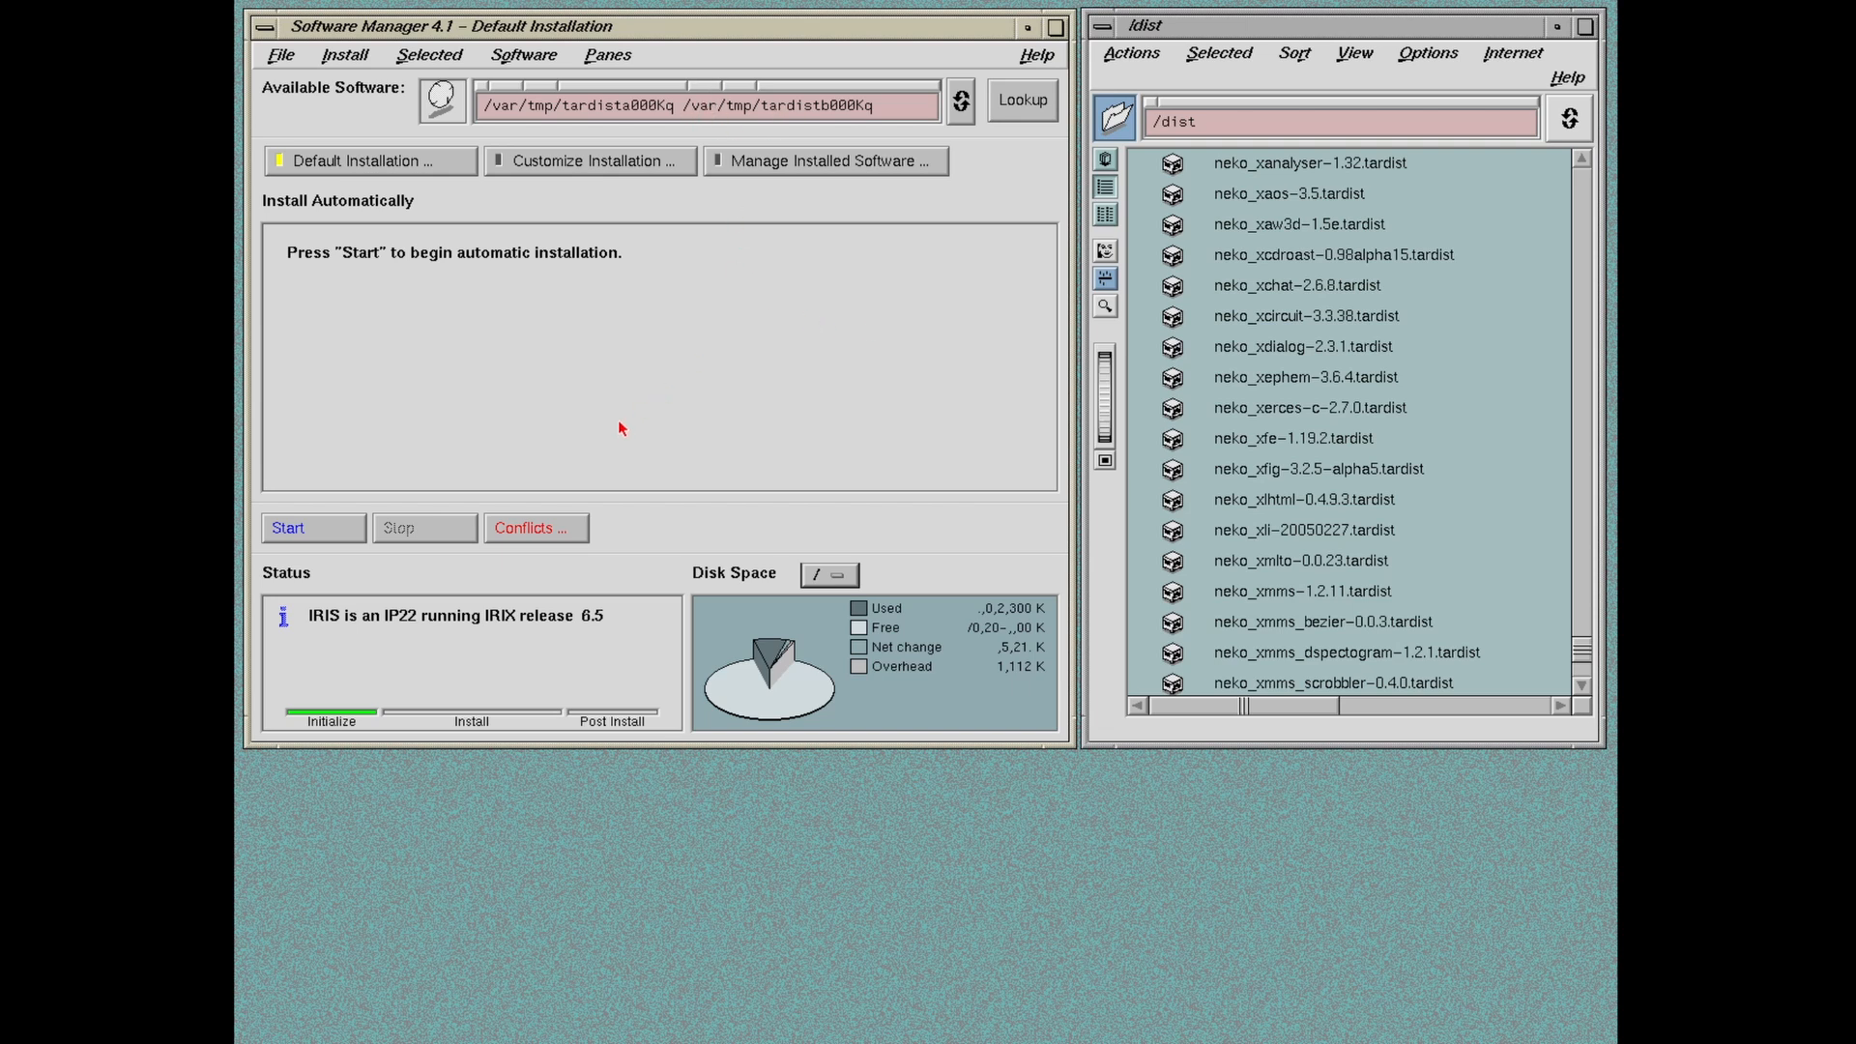
Step: Choose 'Also install neko_tk.sw.lib' from the conflicts list and reset the path to /dist/
{"action": "left_click", "coordinate": [527, 534]}
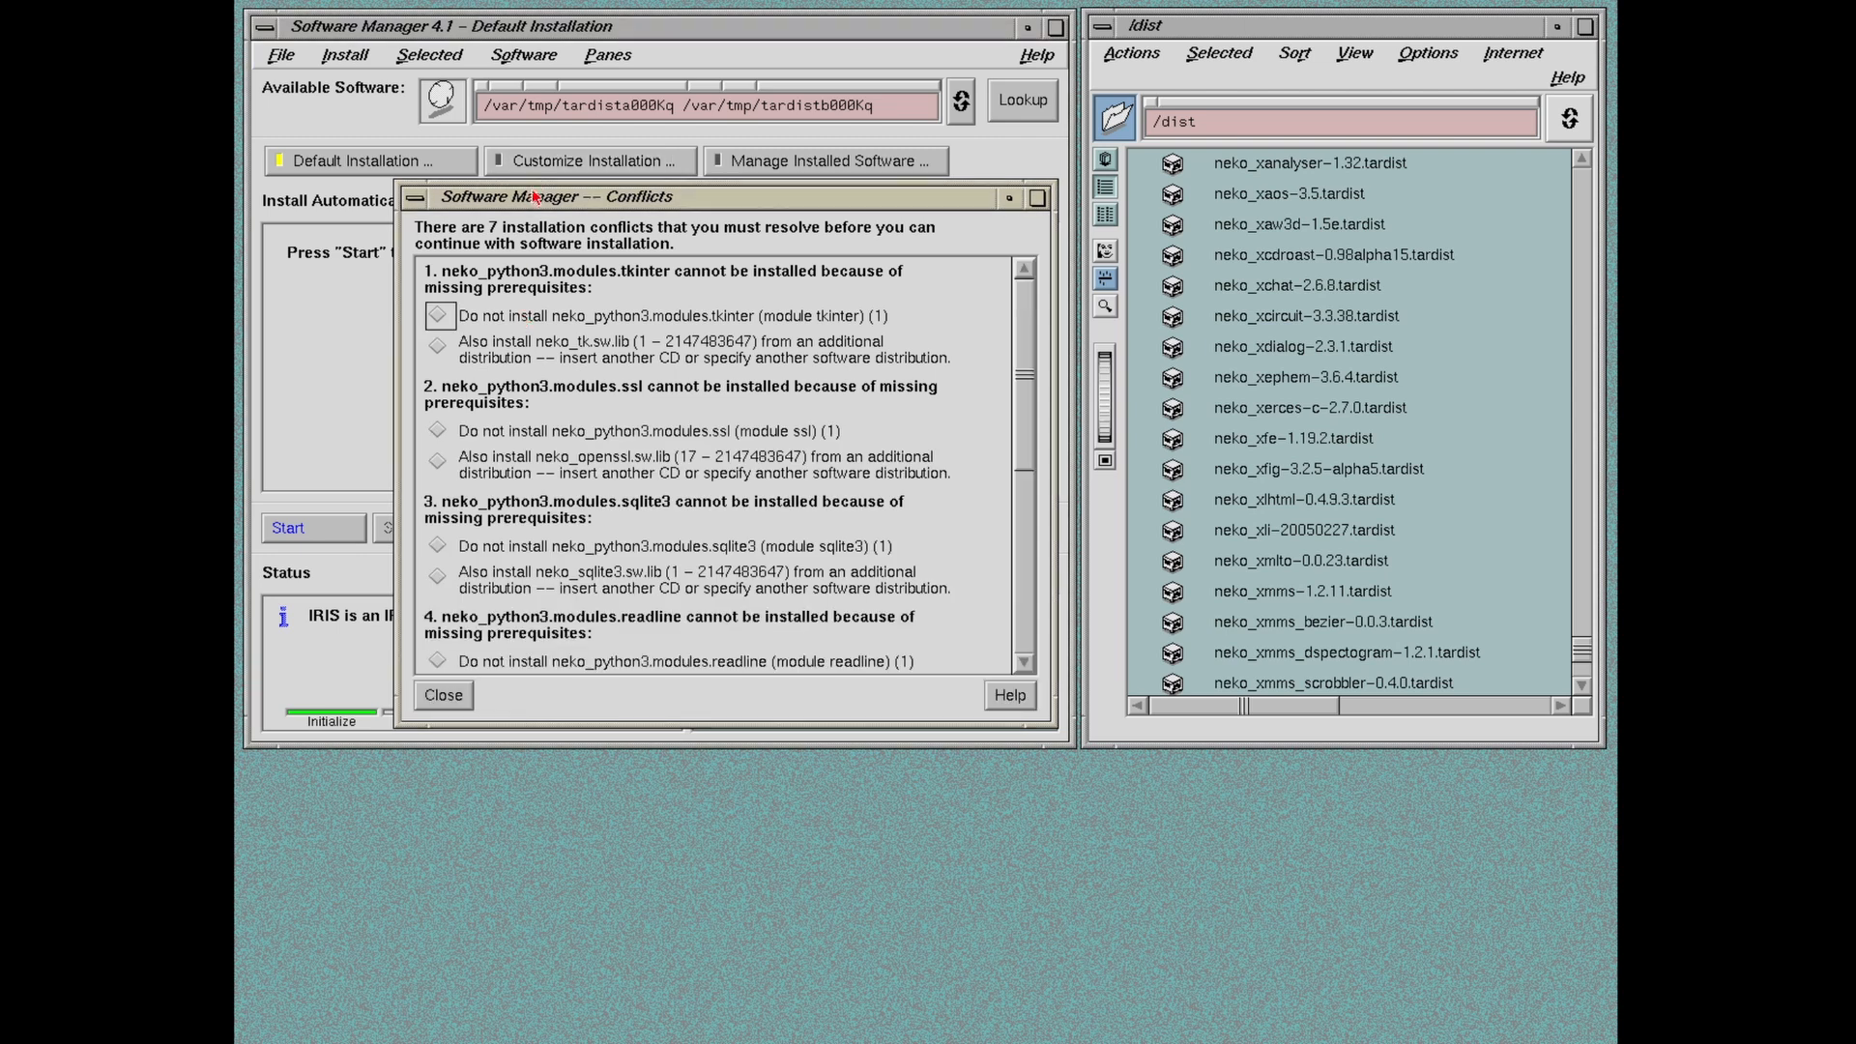
{"action": "left_click_drag", "start_coordinate": [533, 196], "coordinate": [530, 161]}
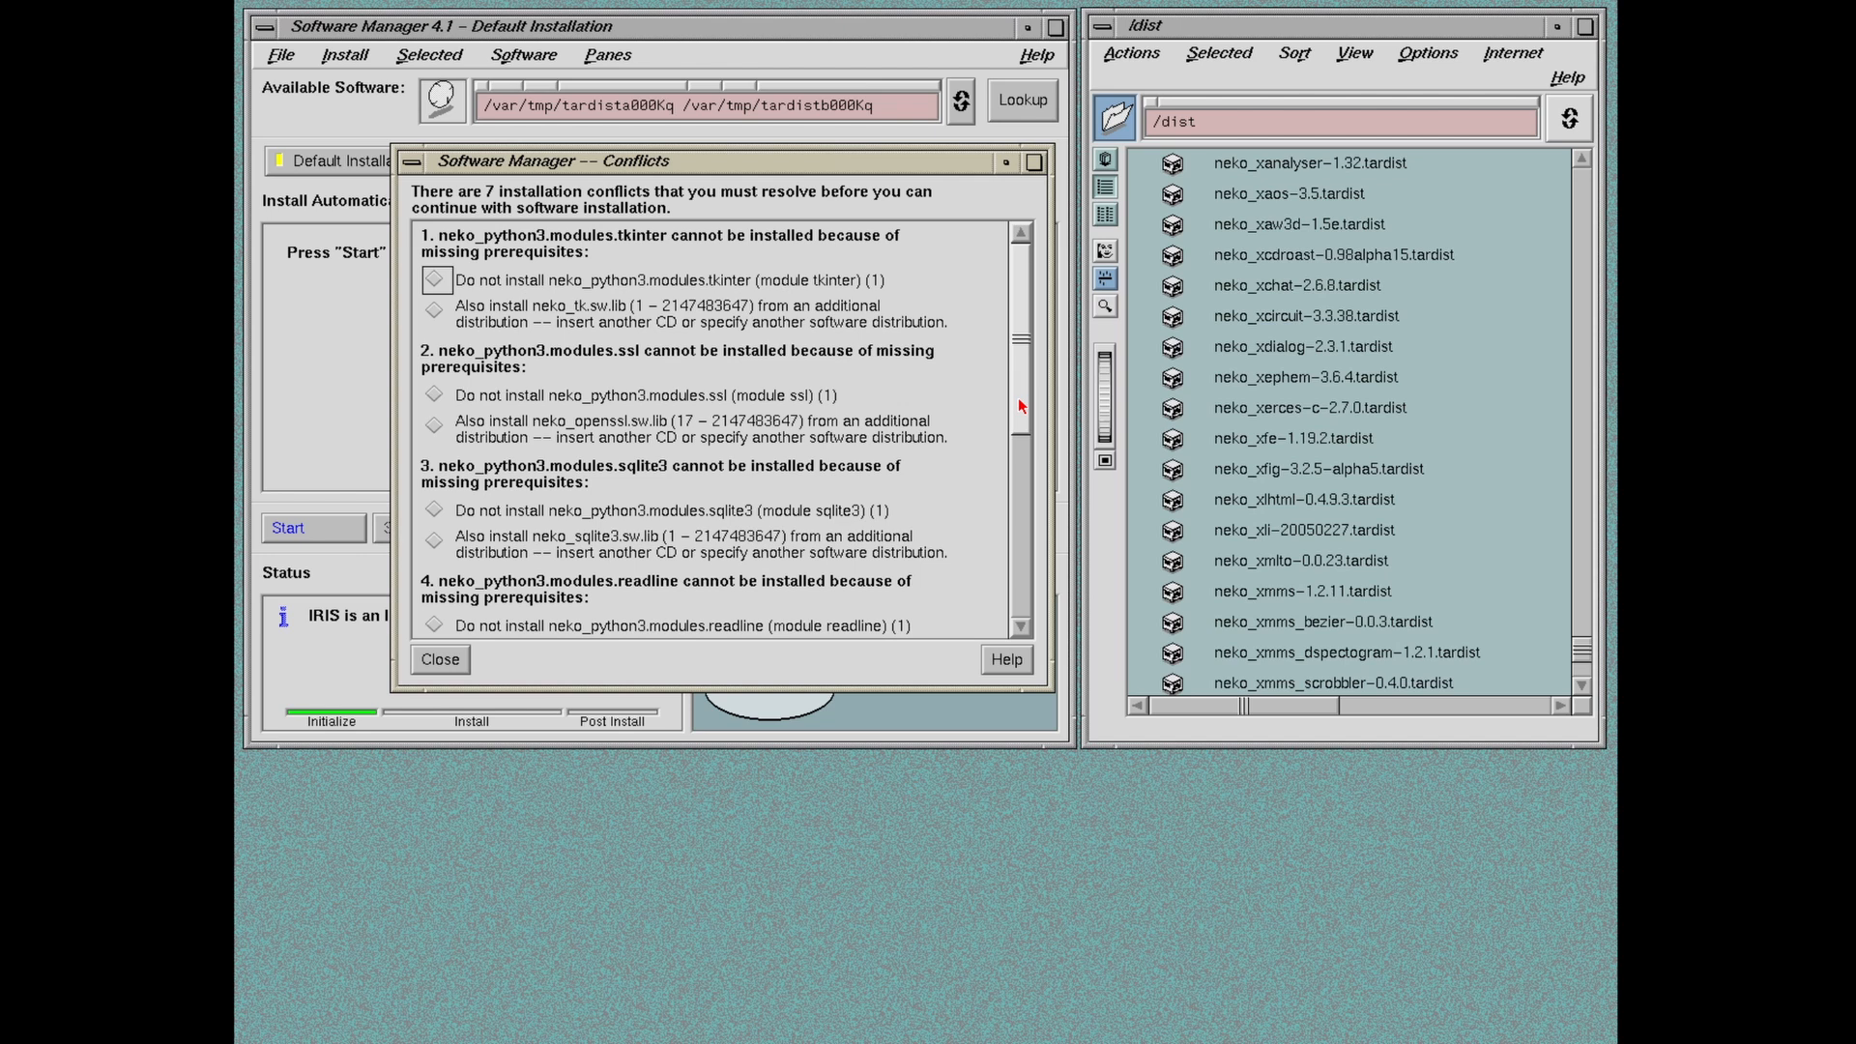
{"action": "left_click_drag", "start_coordinate": [1022, 406], "coordinate": [1045, 539]}
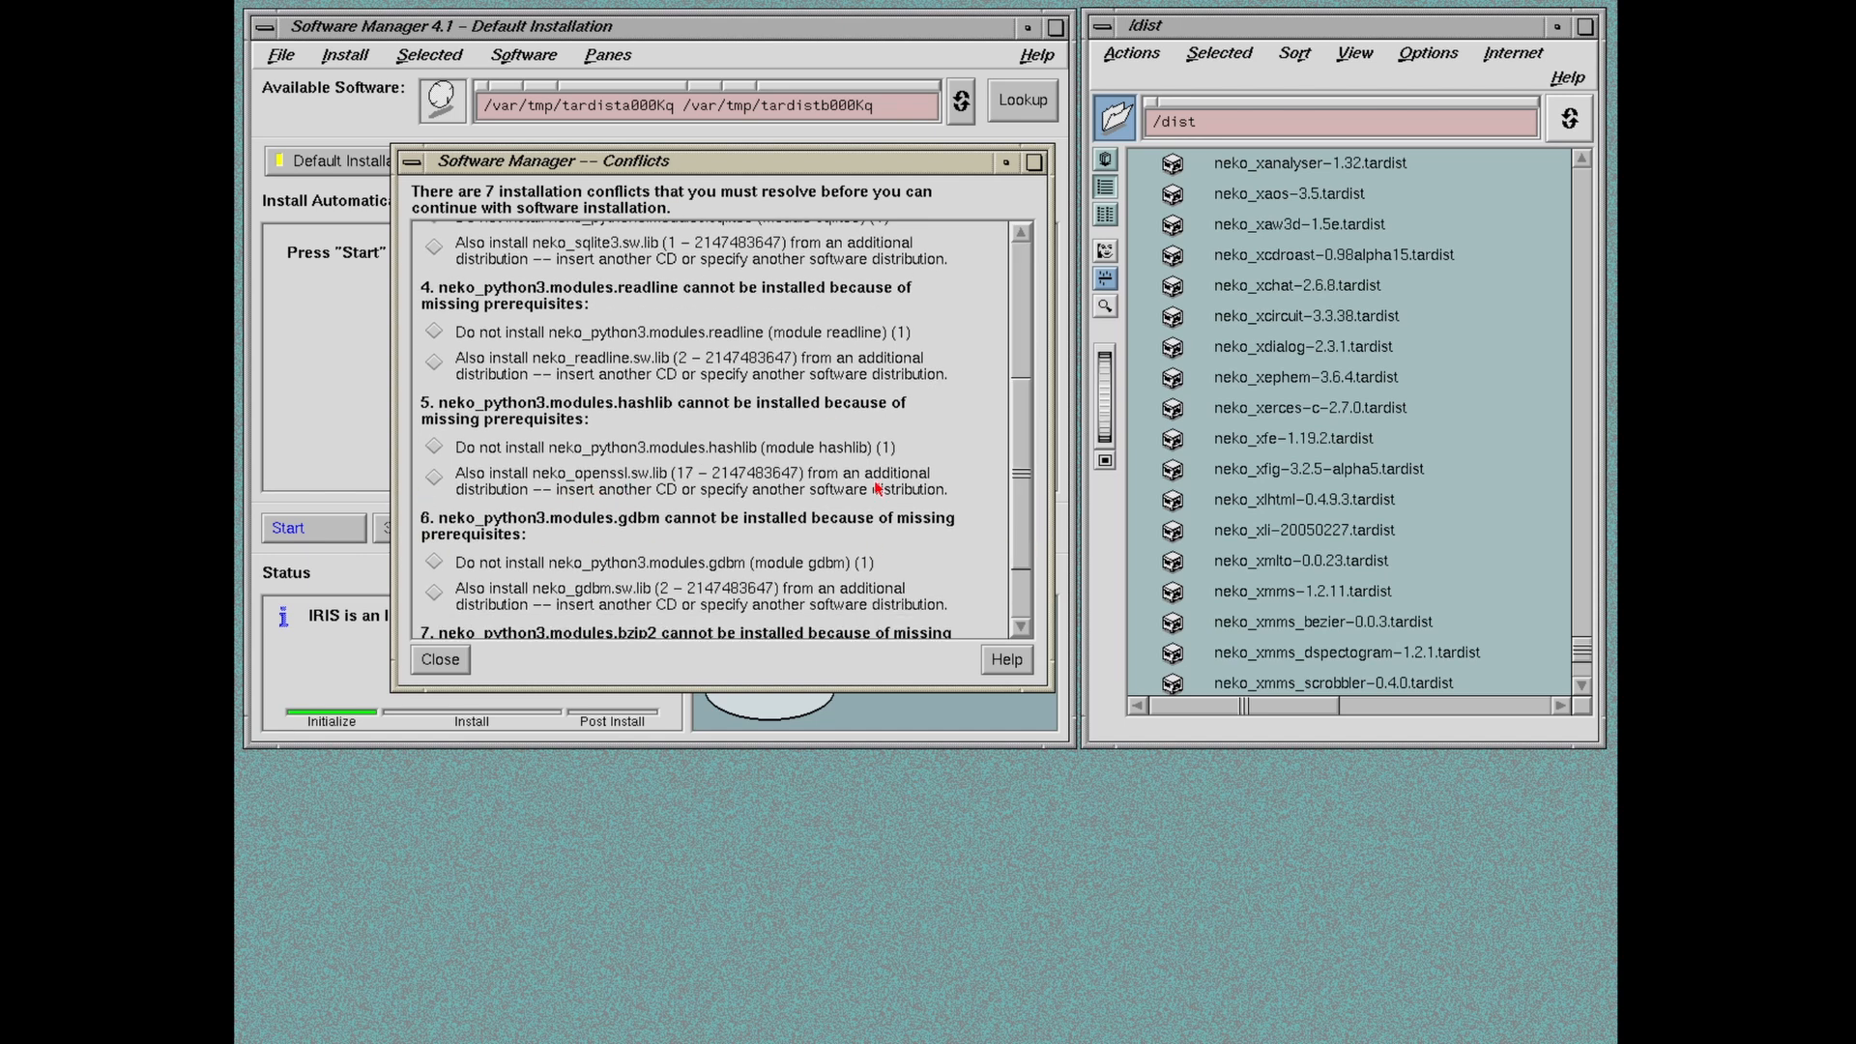
{"action": "left_click_drag", "start_coordinate": [1026, 491], "coordinate": [1012, 303]}
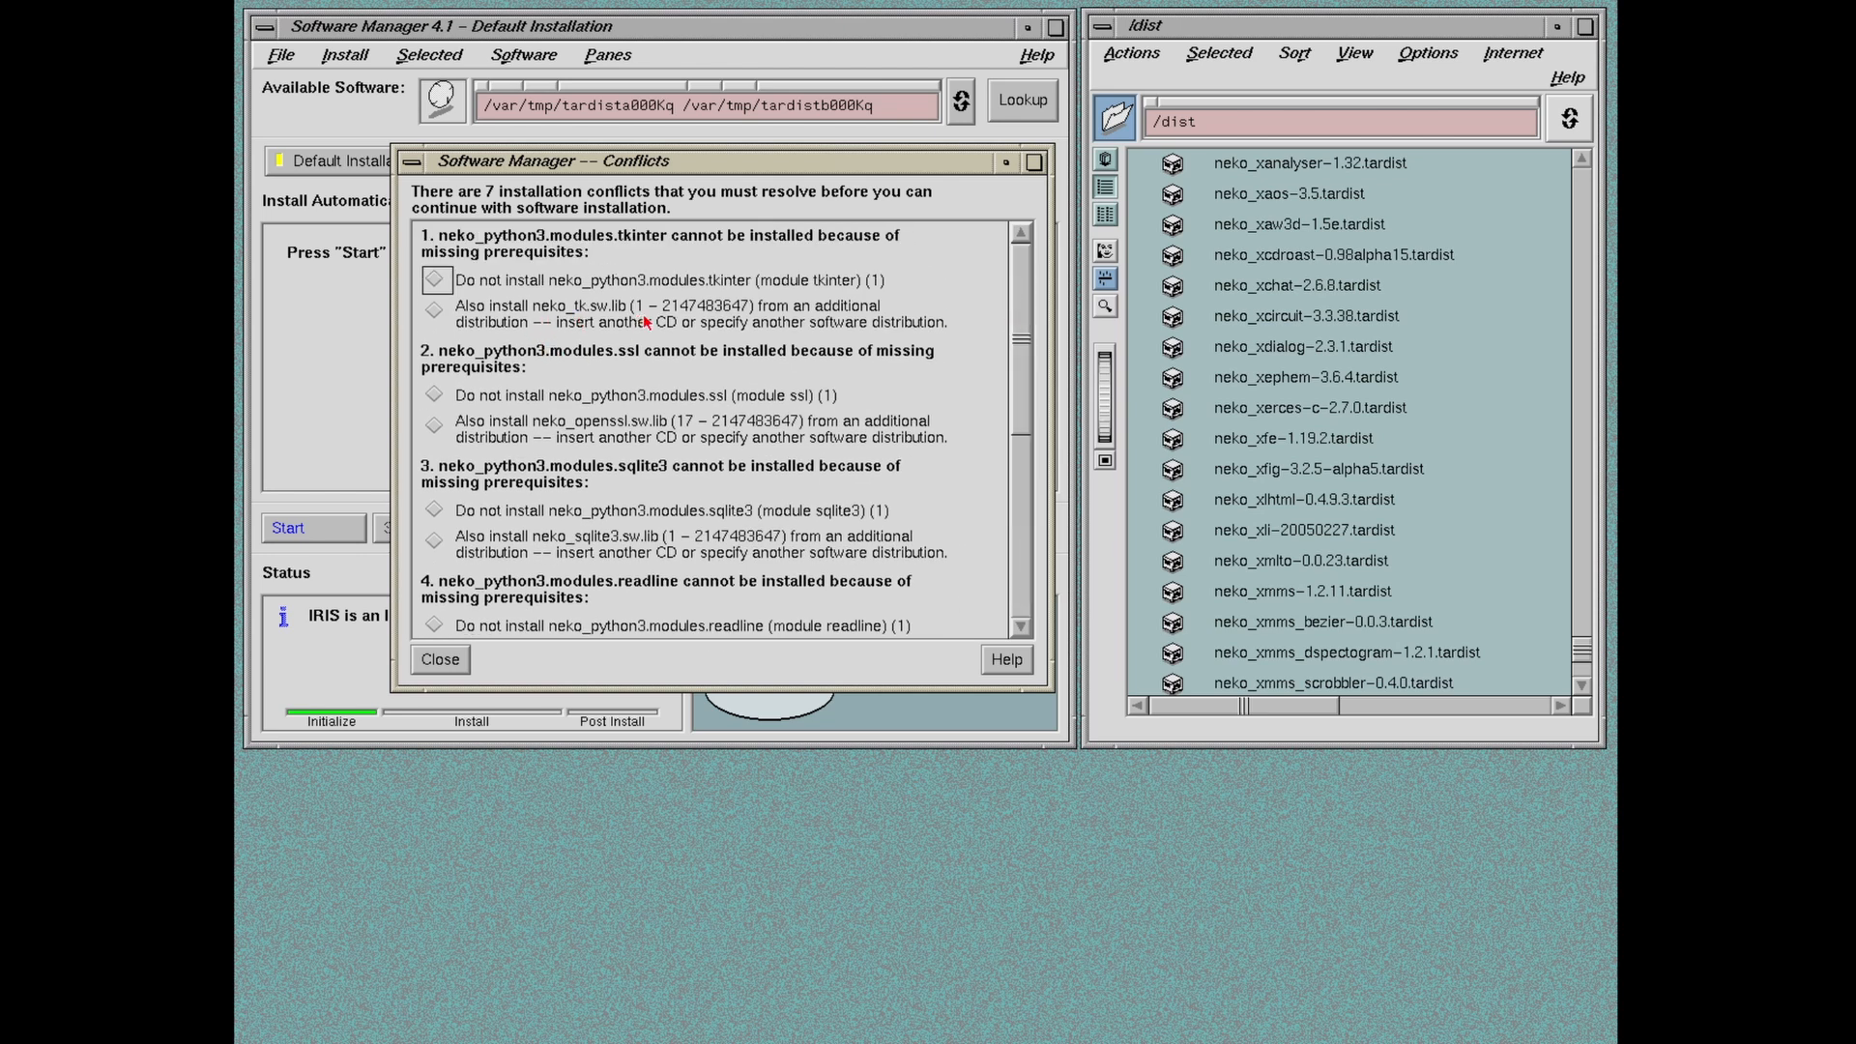
{"action": "left_click", "coordinate": [434, 316]}
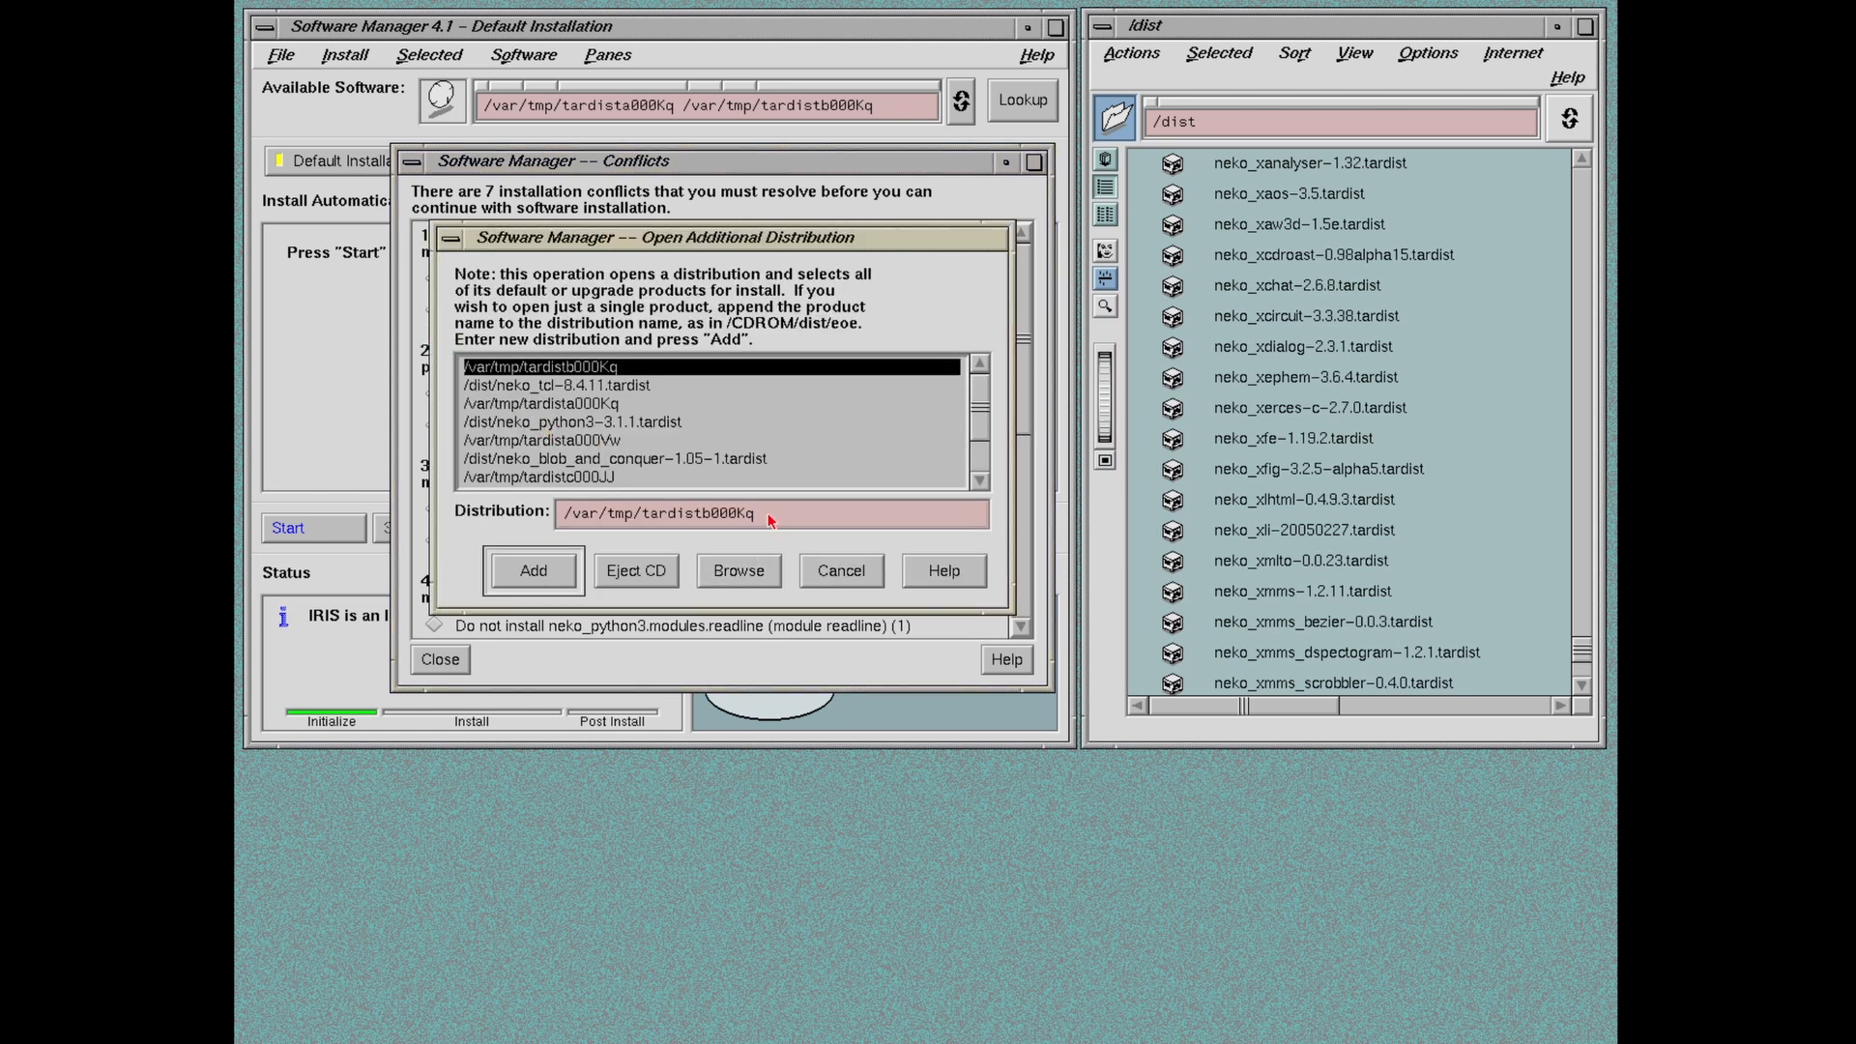
{"action": "left_click", "coordinate": [574, 513]}
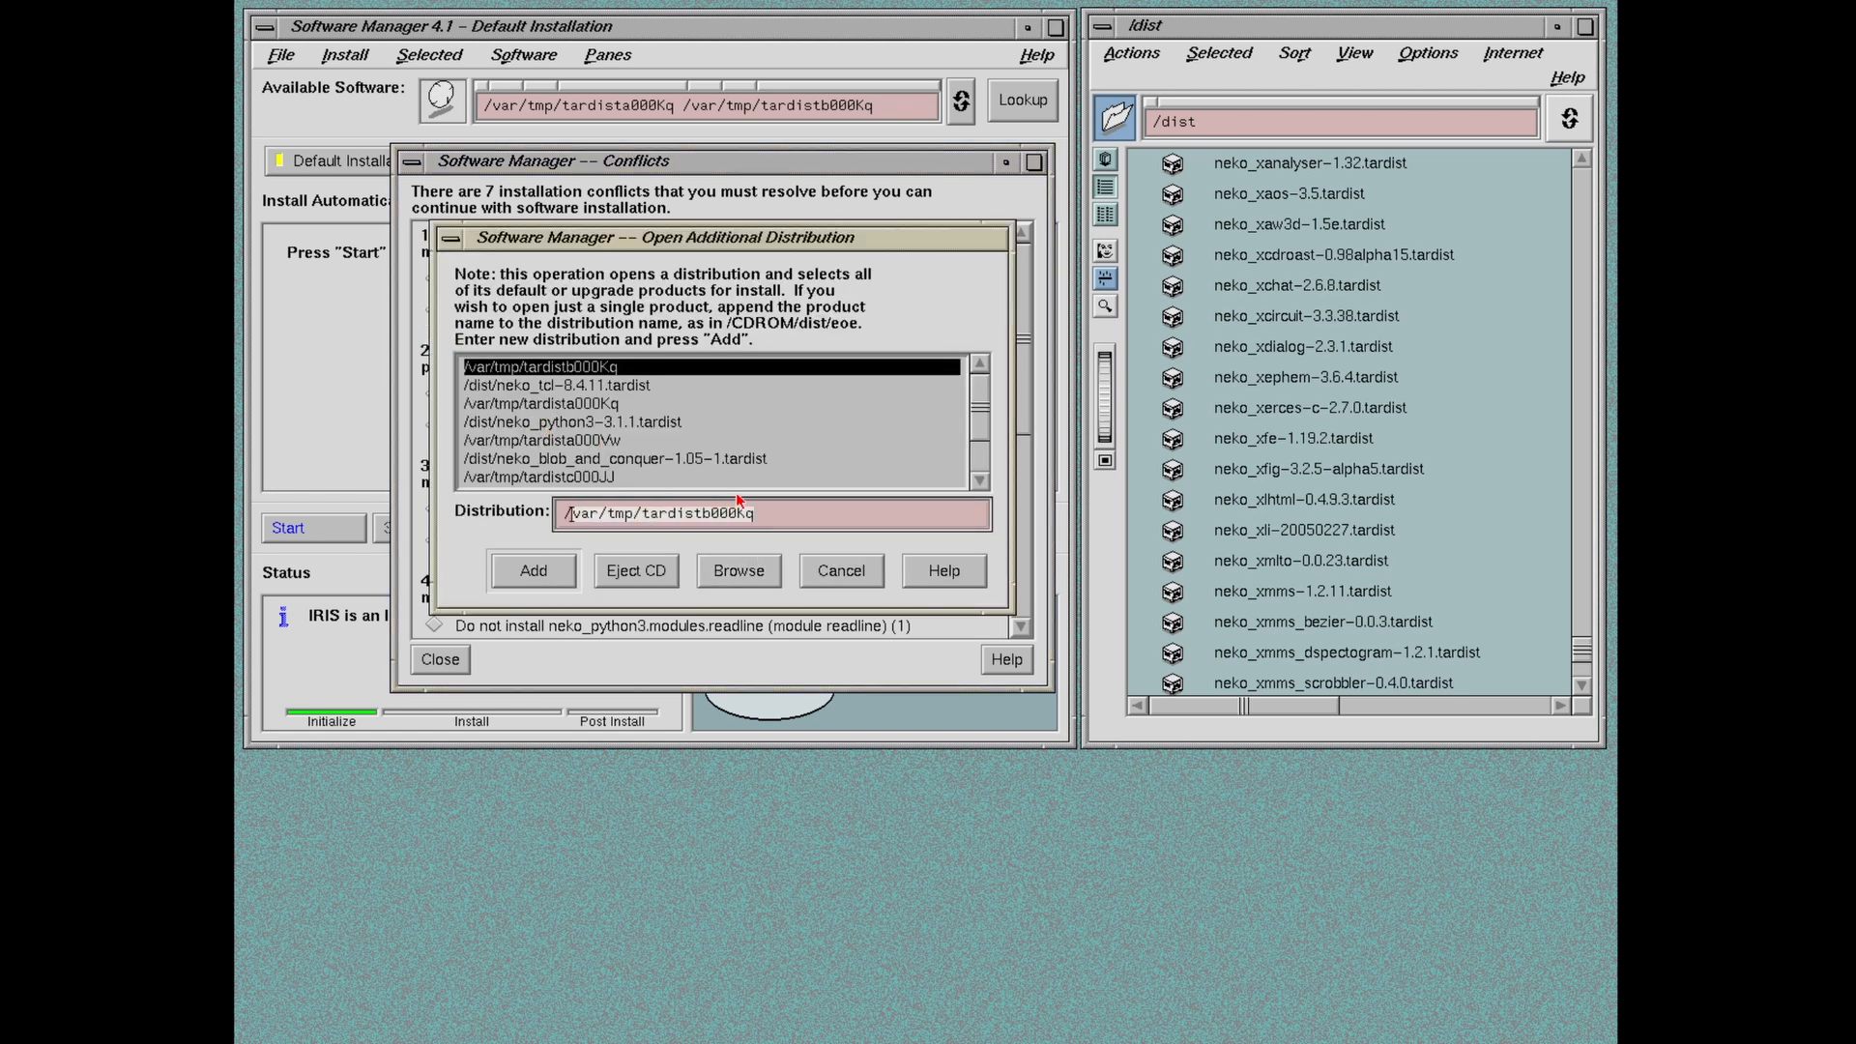
{"action": "type", "text": "dist/"}
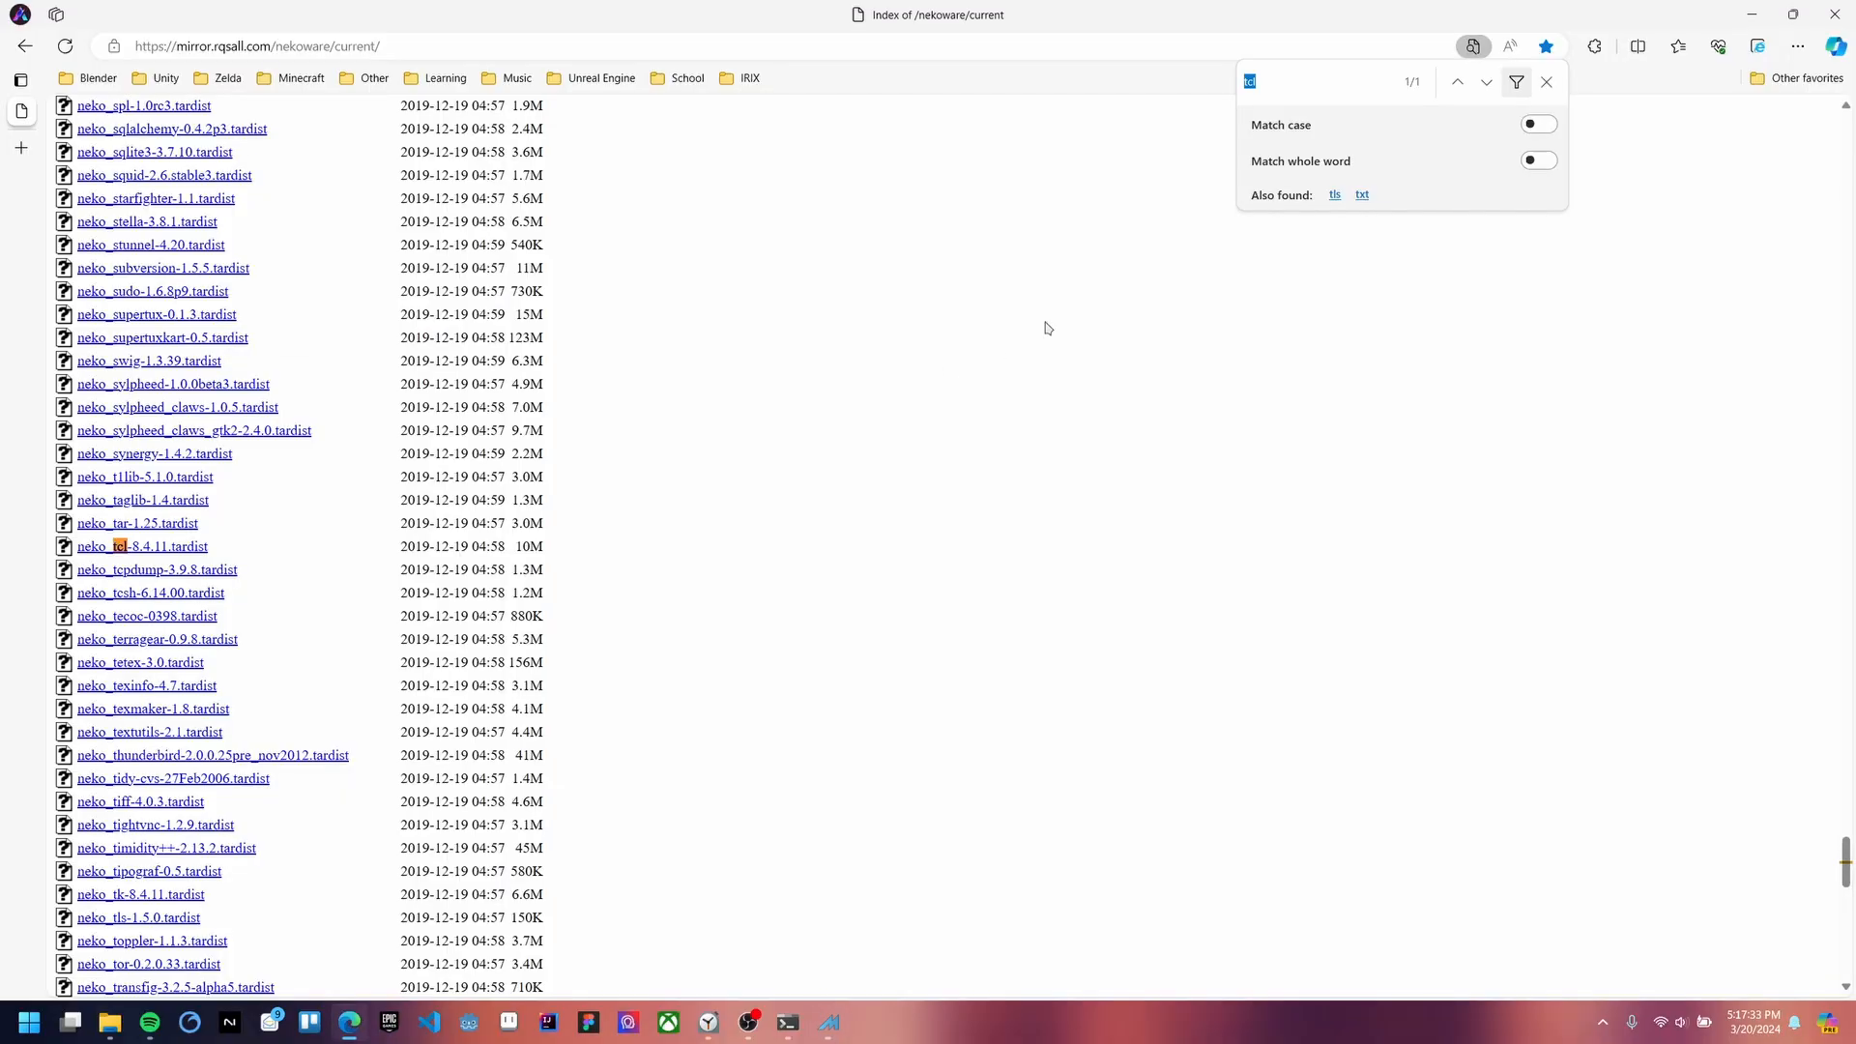
Step: Change Edge's page search to 'tk' to locate neko_tk-8.4.11.tardist, then return to MAME
{"action": "key", "text": "BackSpace"}
{"action": "type", "text": "tk"}
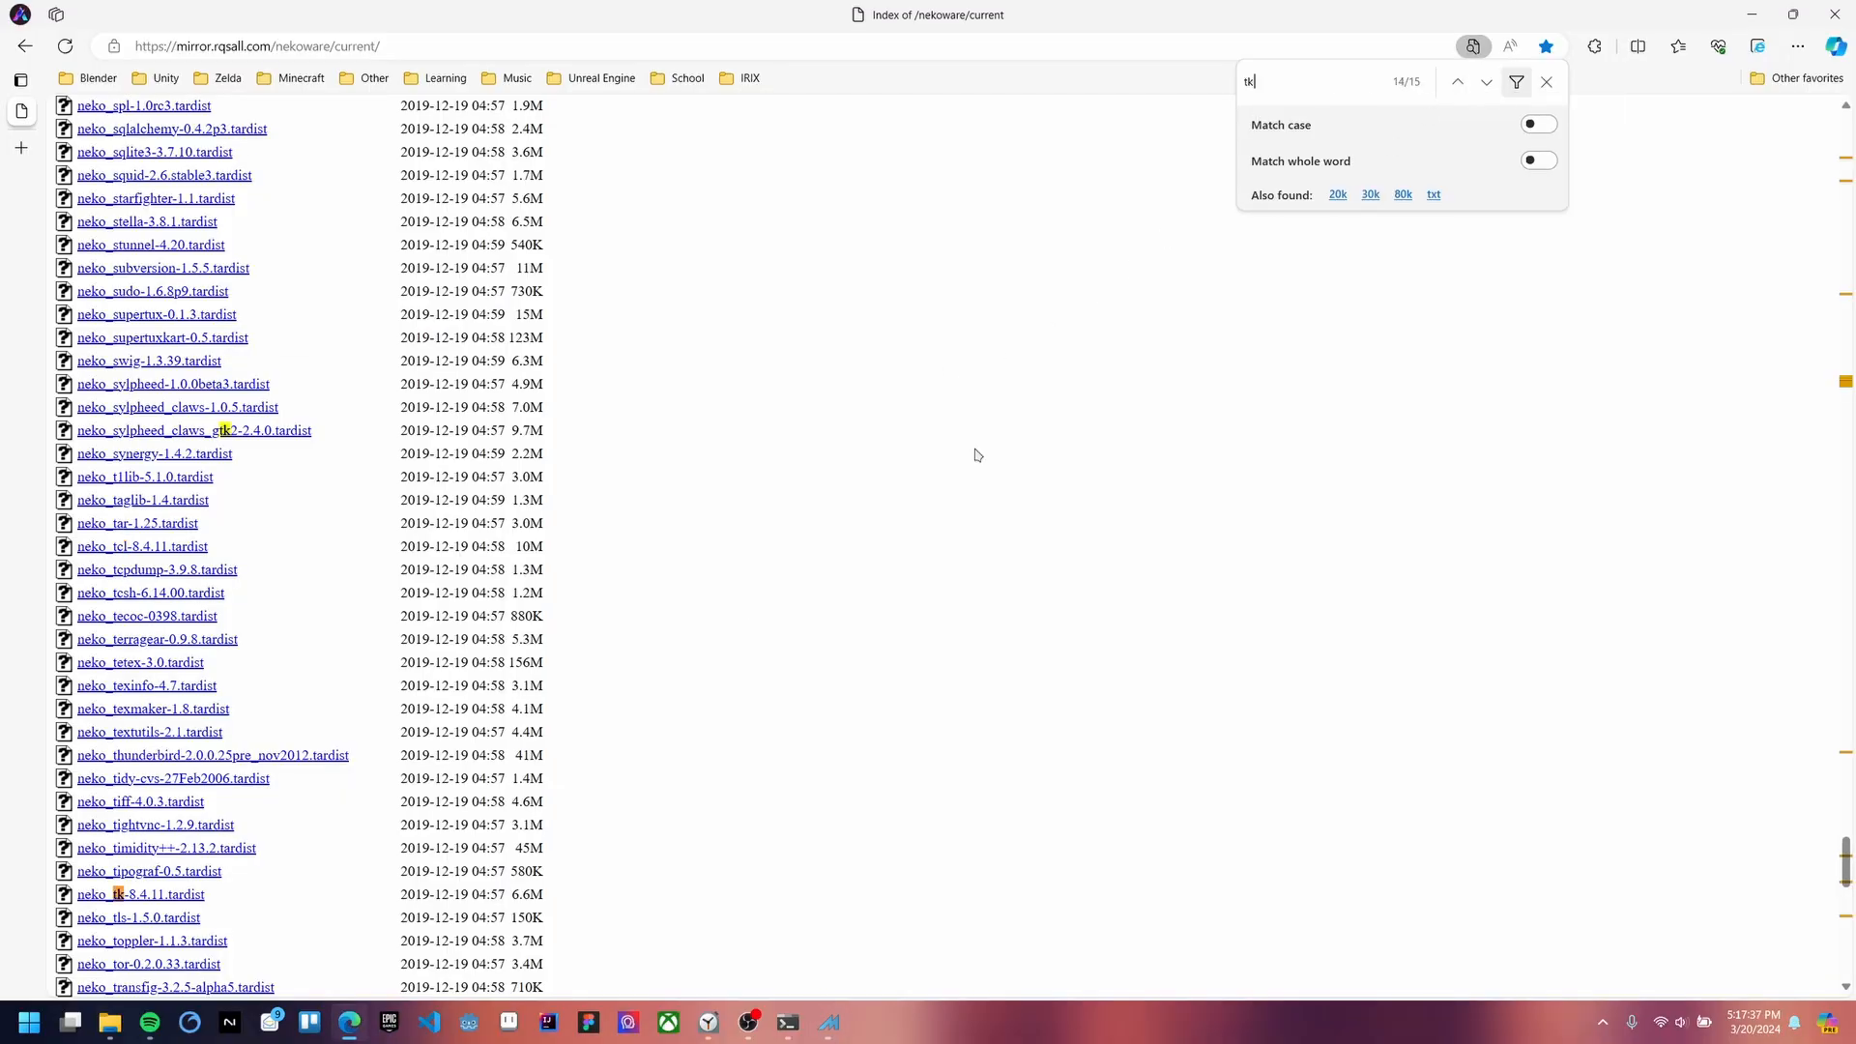
{"action": "scroll", "coordinate": [304, 627], "scroll_direction": "down", "scroll_amount": 3}
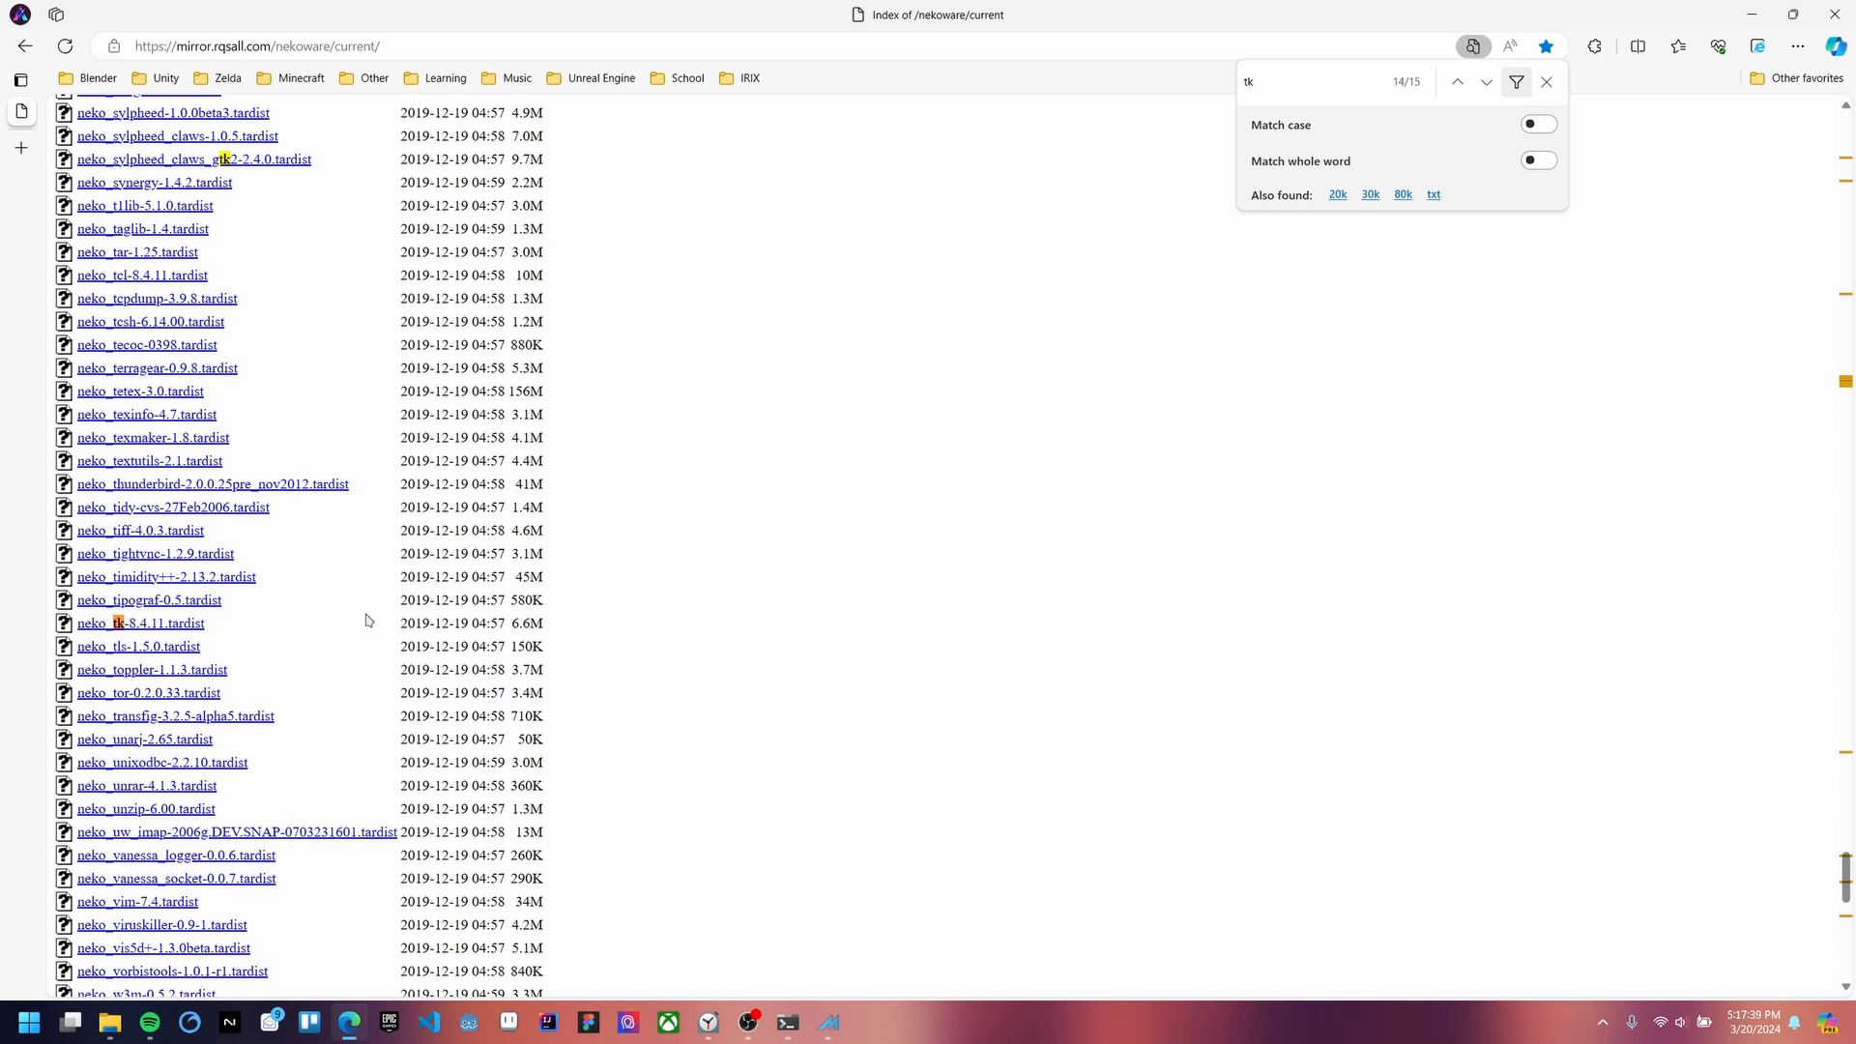
{"action": "key", "text": "alt+Tab"}
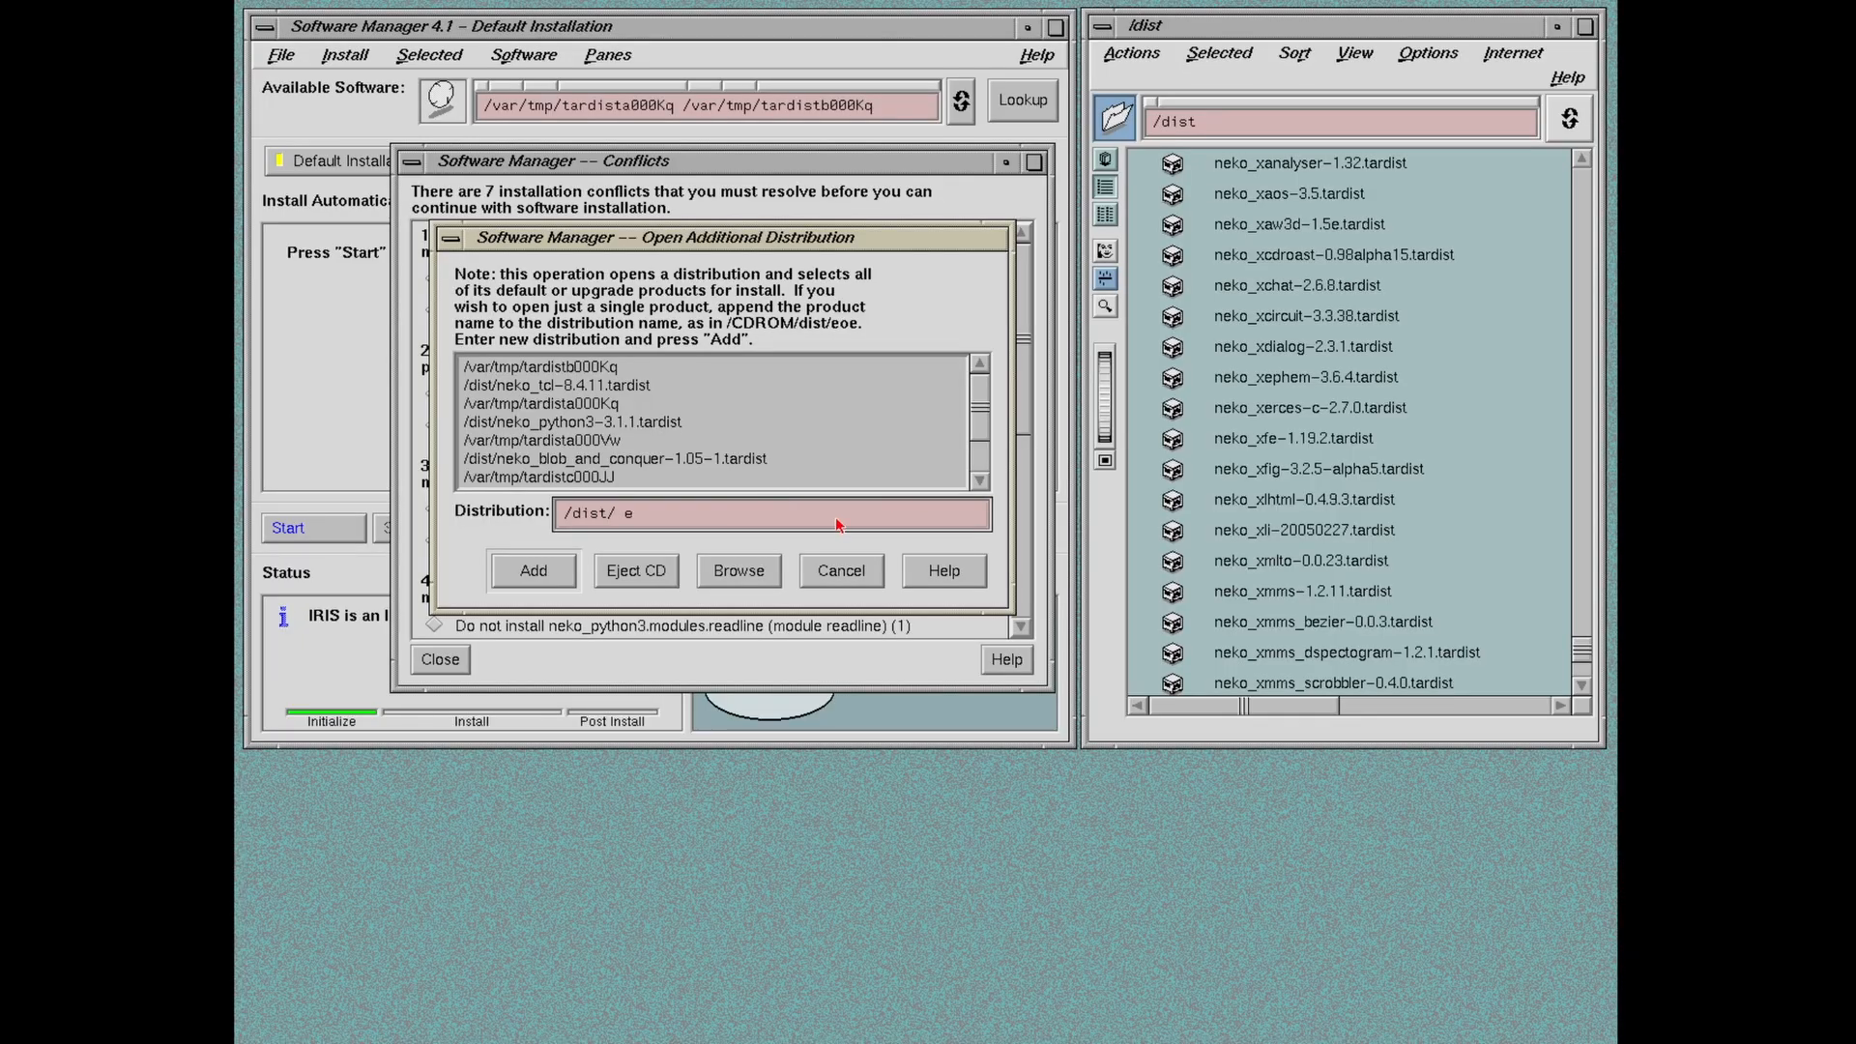
Step: Enter /dist/neko_tk-8.4.11.tardist as the additional distribution and add it
{"action": "type", "text": "neko_tk-8.4.11.tardist"}
{"action": "key", "text": "Return"}
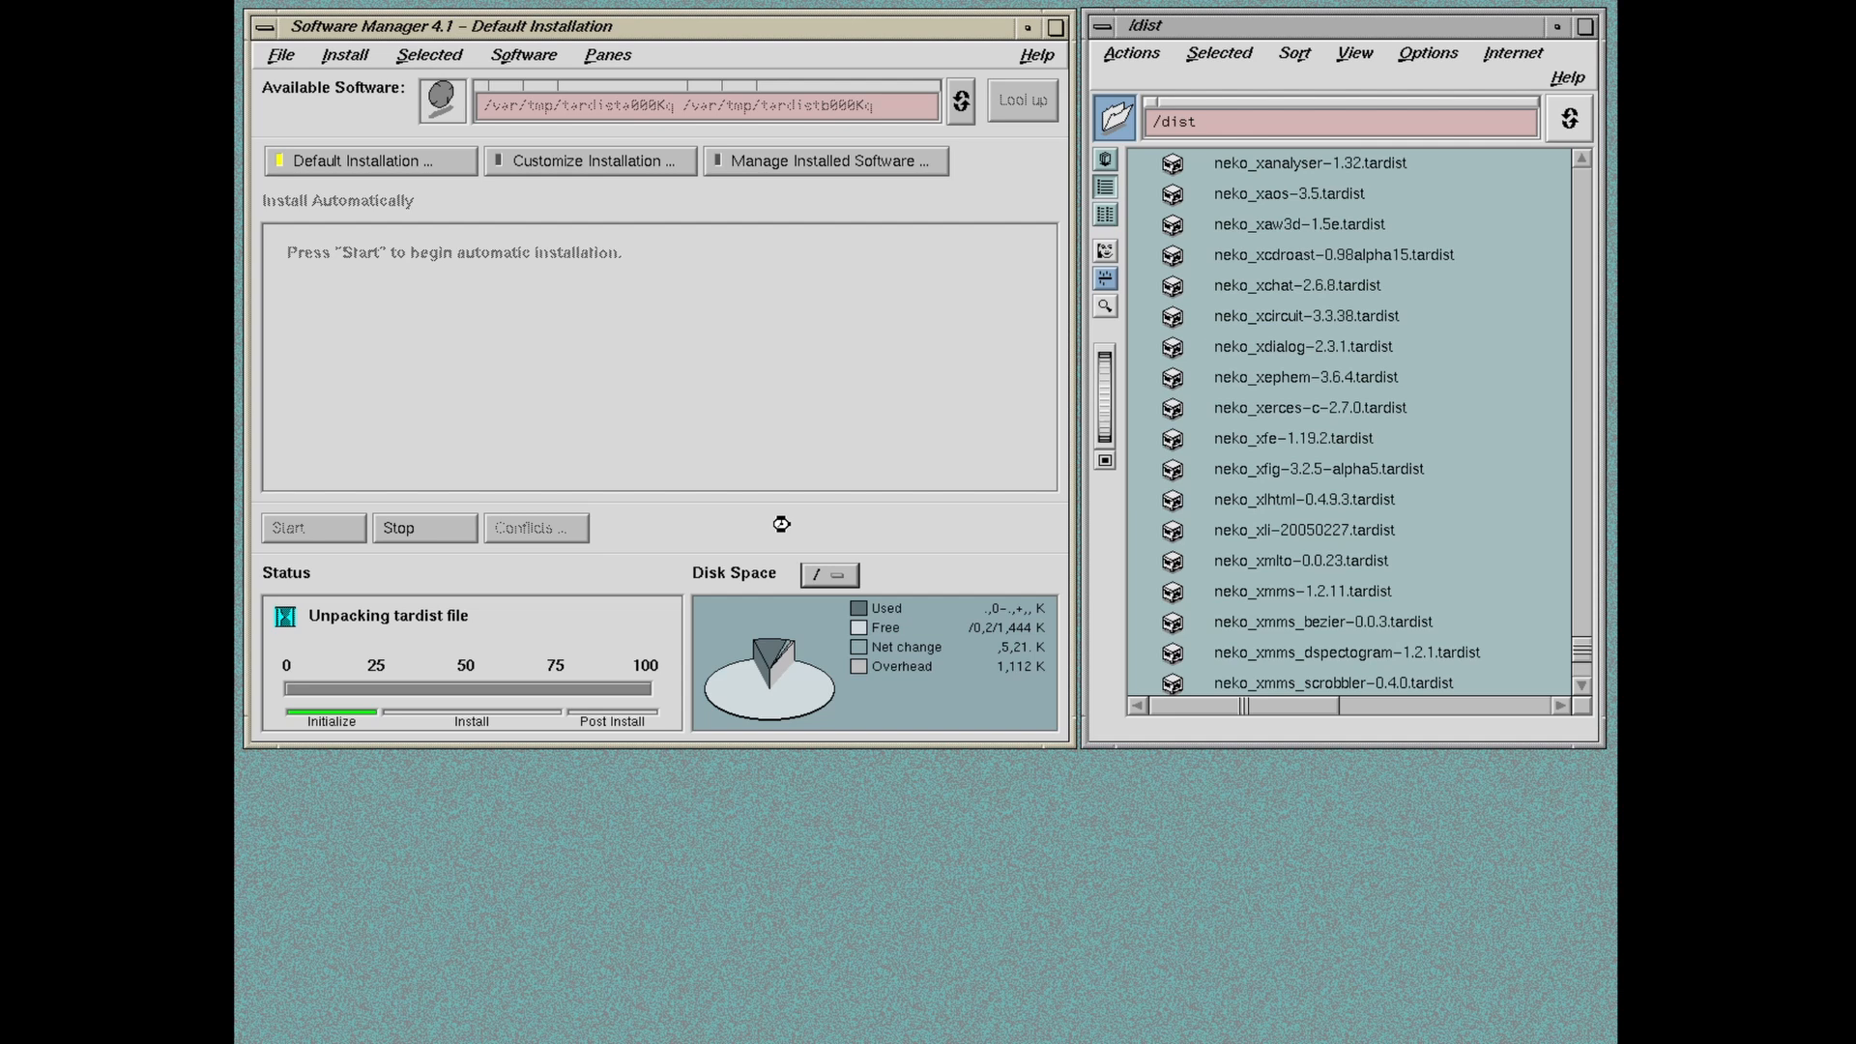
Step: Choose 'Also install neko_openssl' and start the path as /dist/neko_openssl
{"action": "left_click", "coordinate": [521, 534]}
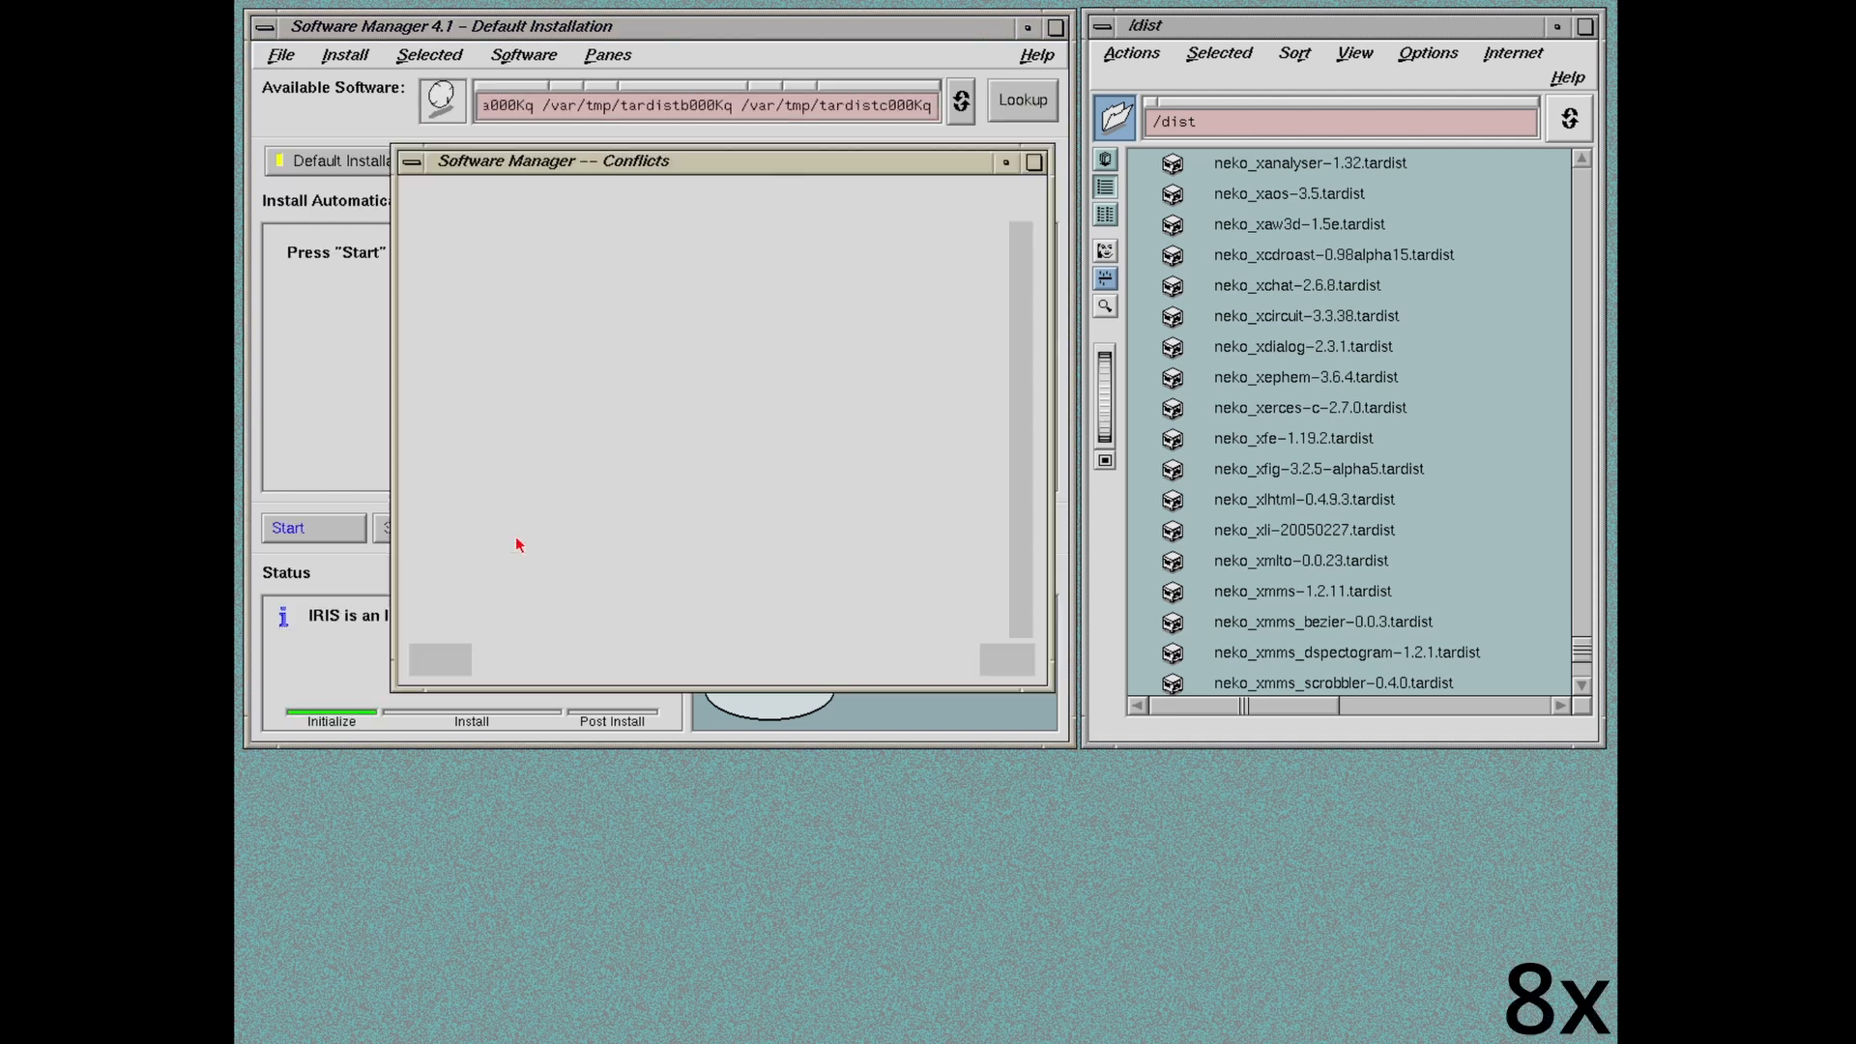
{"action": "left_click", "coordinate": [435, 310]}
{"action": "left_click_drag", "start_coordinate": [758, 511], "coordinate": [573, 510]}
{"action": "type", "text": "dist/neko_openssl"}
Step: Check the openssl version in Edge and add /dist/neko_openssl-0.9.8x.tardist
{"action": "key", "text": "alt+Tab"}
{"action": "key", "text": "ctrl+f"}
{"action": "type", "text": "openssl"}
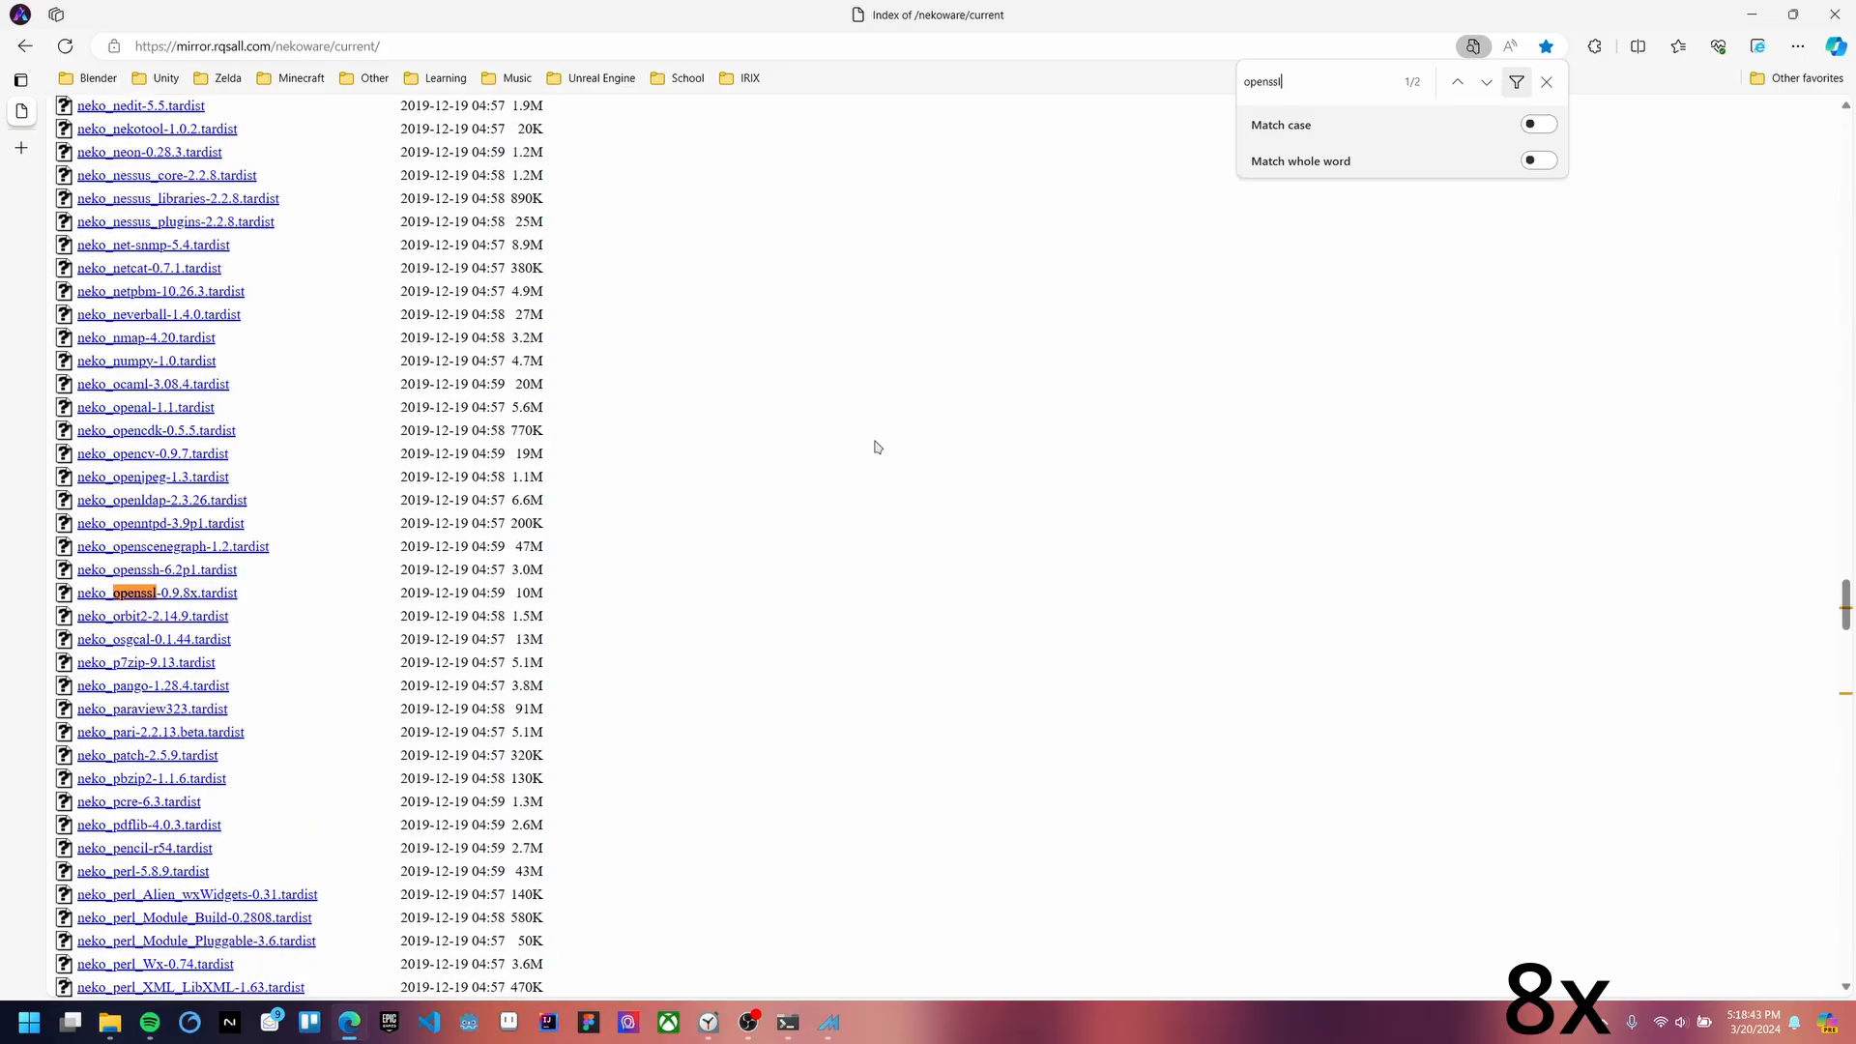
{"action": "key", "text": "Return"}
{"action": "key", "text": "Return"}
{"action": "key", "text": "alt+Tab"}
{"action": "type", "text": "-0.9."}
{"action": "key", "text": "alt+Tab"}
{"action": "key", "text": "alt+Tab"}
{"action": "type", "text": "8x.tardist"}
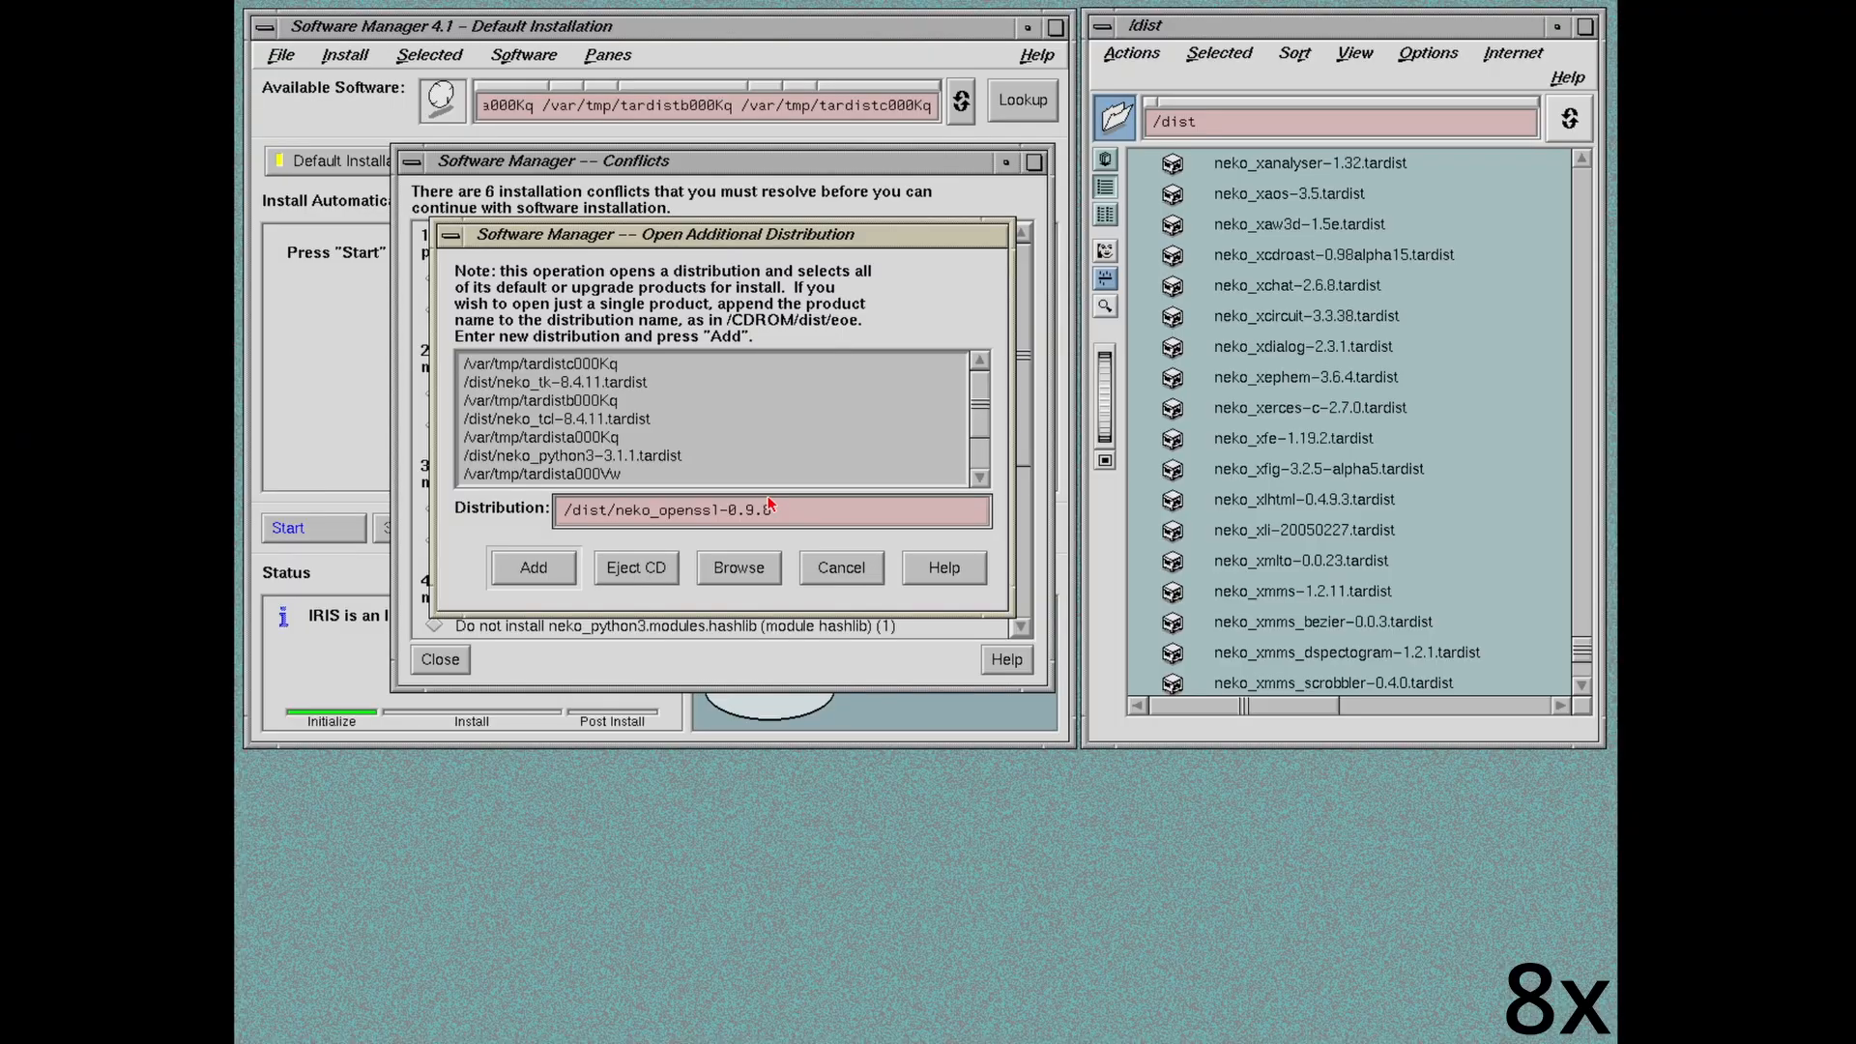
{"action": "key", "text": "Return"}
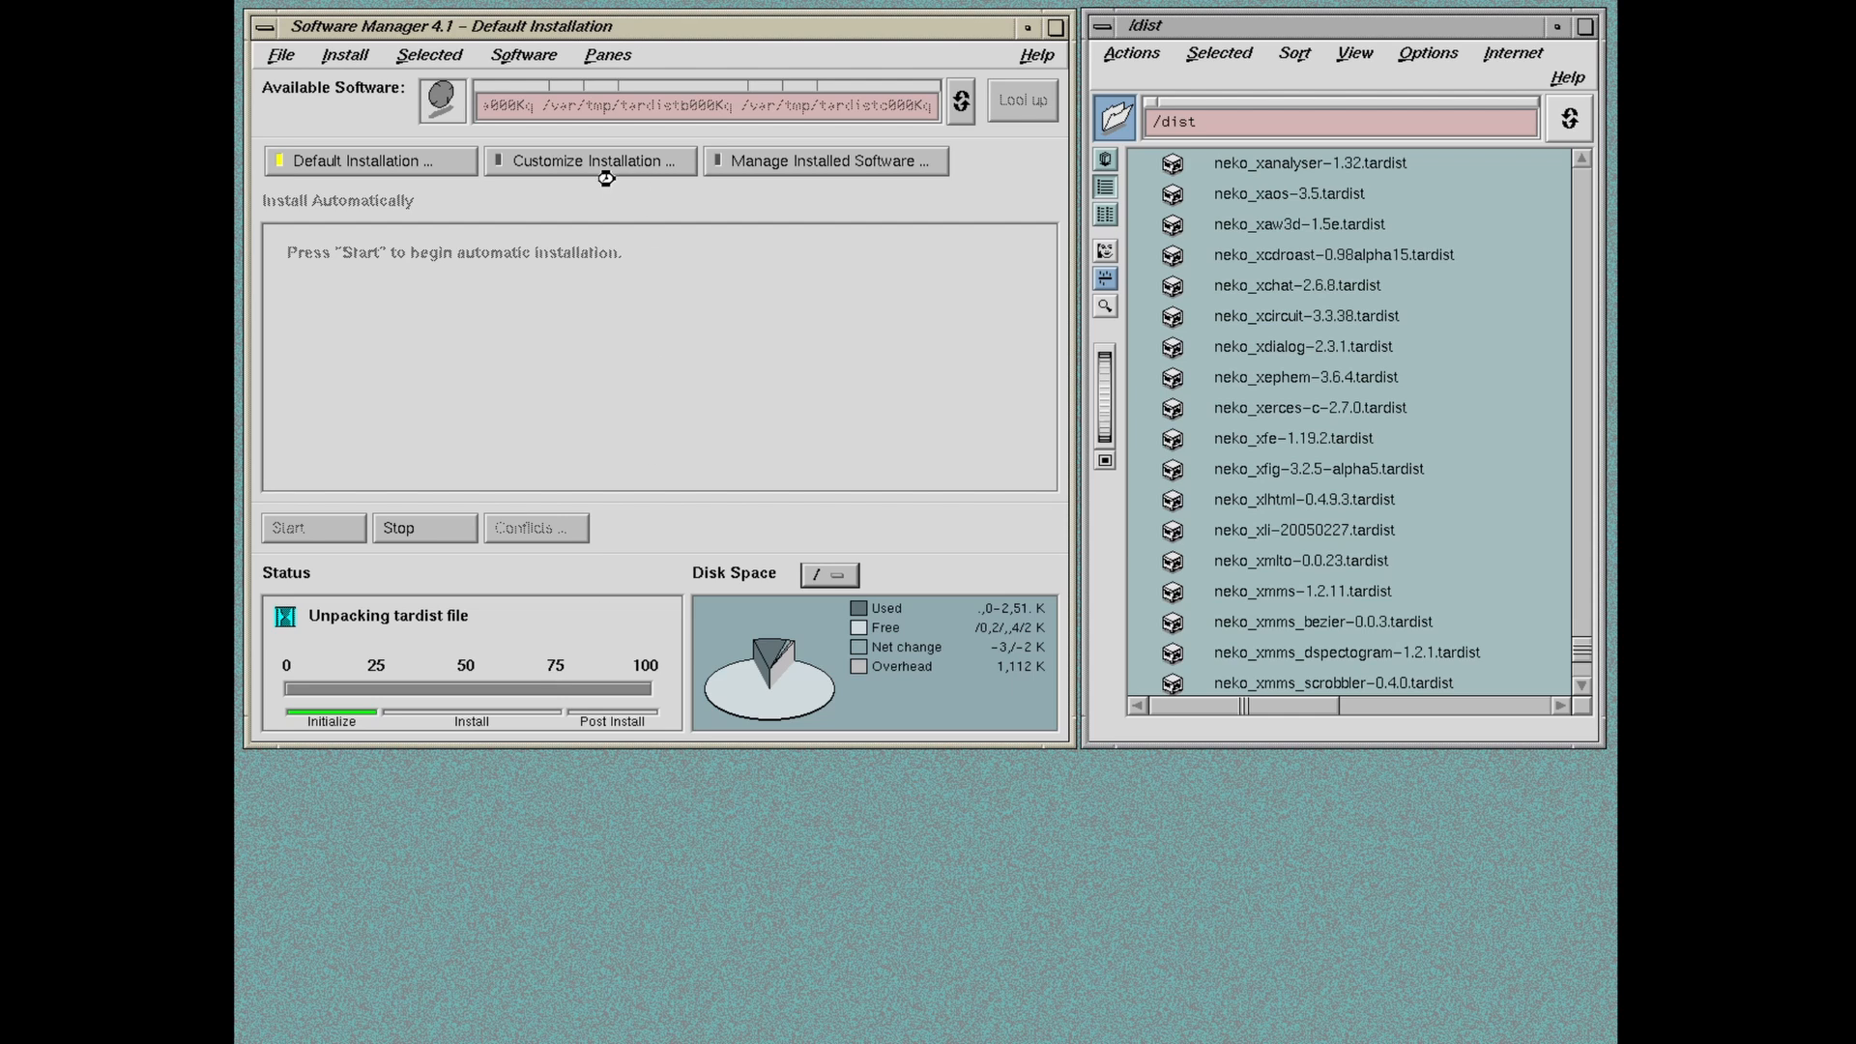
Step: Open a Unix shell from the Toolchest Desktop menu and place the terminal window
{"action": "right_click", "coordinate": [505, 901]}
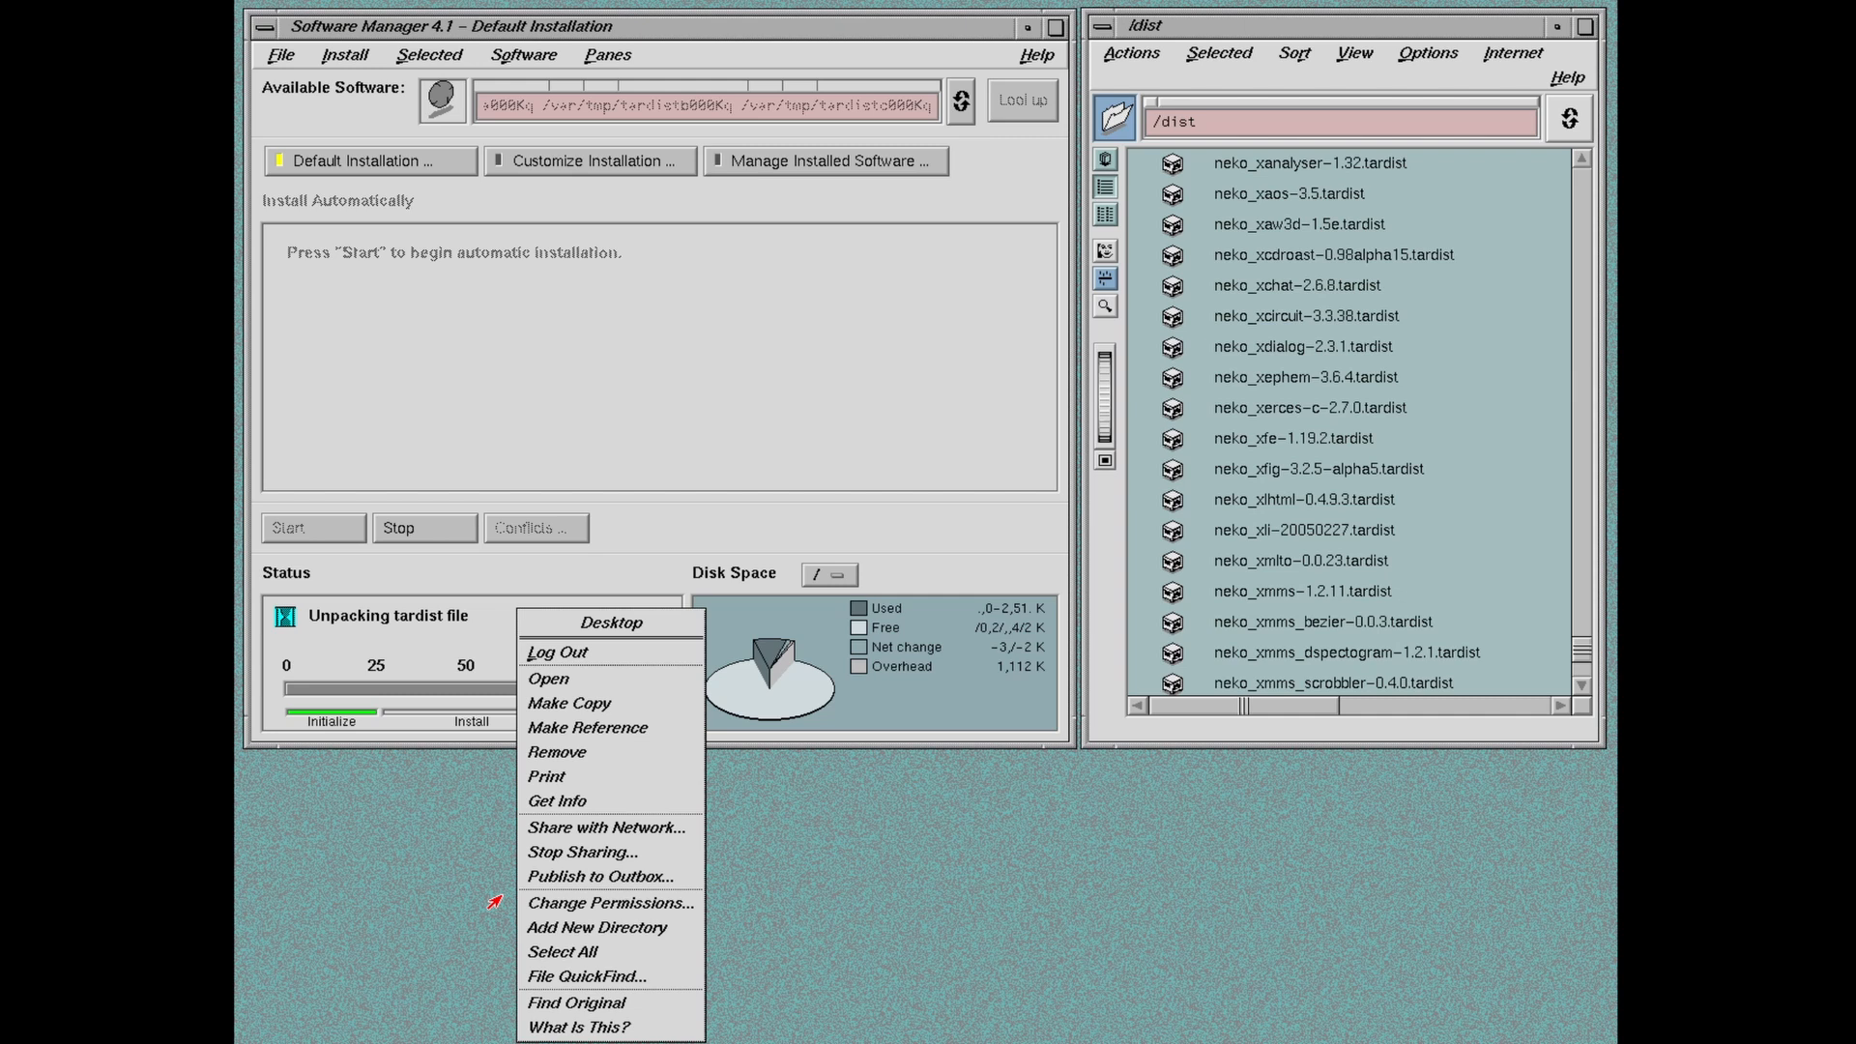
{"action": "left_click", "coordinate": [503, 895]}
{"action": "left_click_drag", "start_coordinate": [330, 26], "coordinate": [556, 167]}
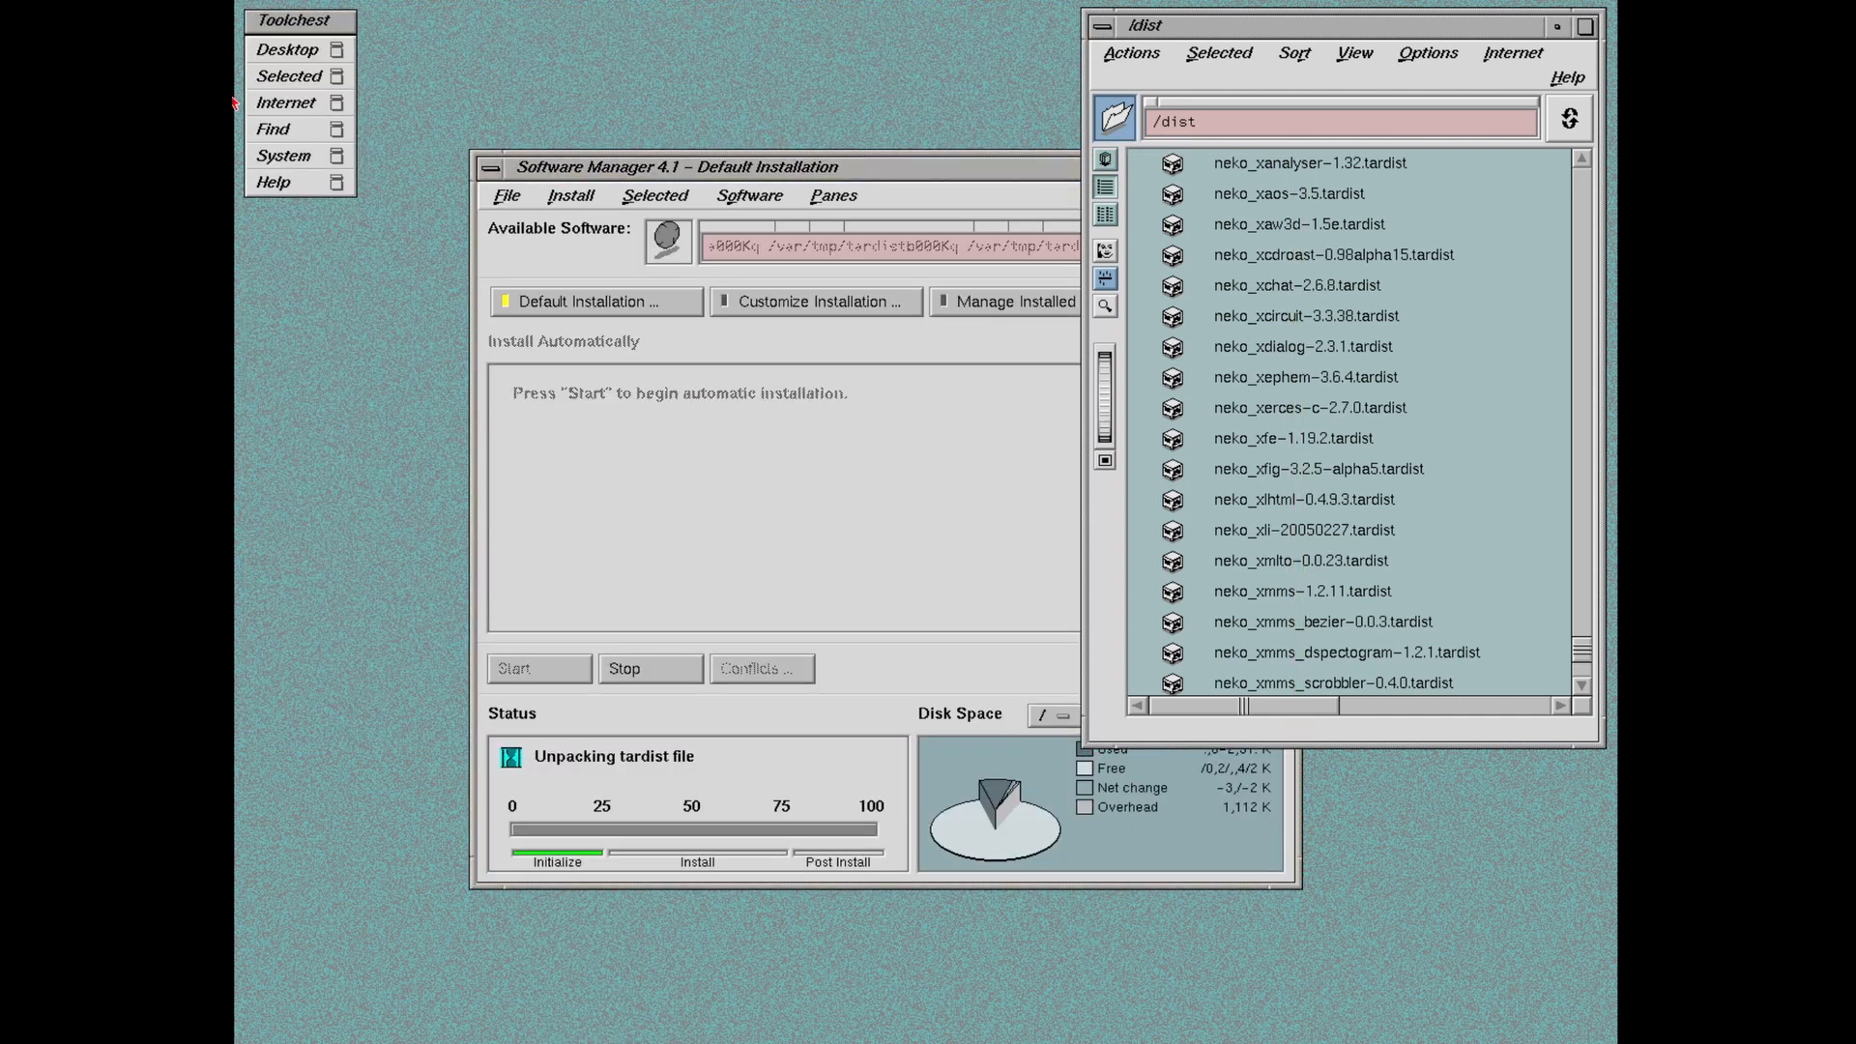
{"action": "left_click", "coordinate": [346, 49]}
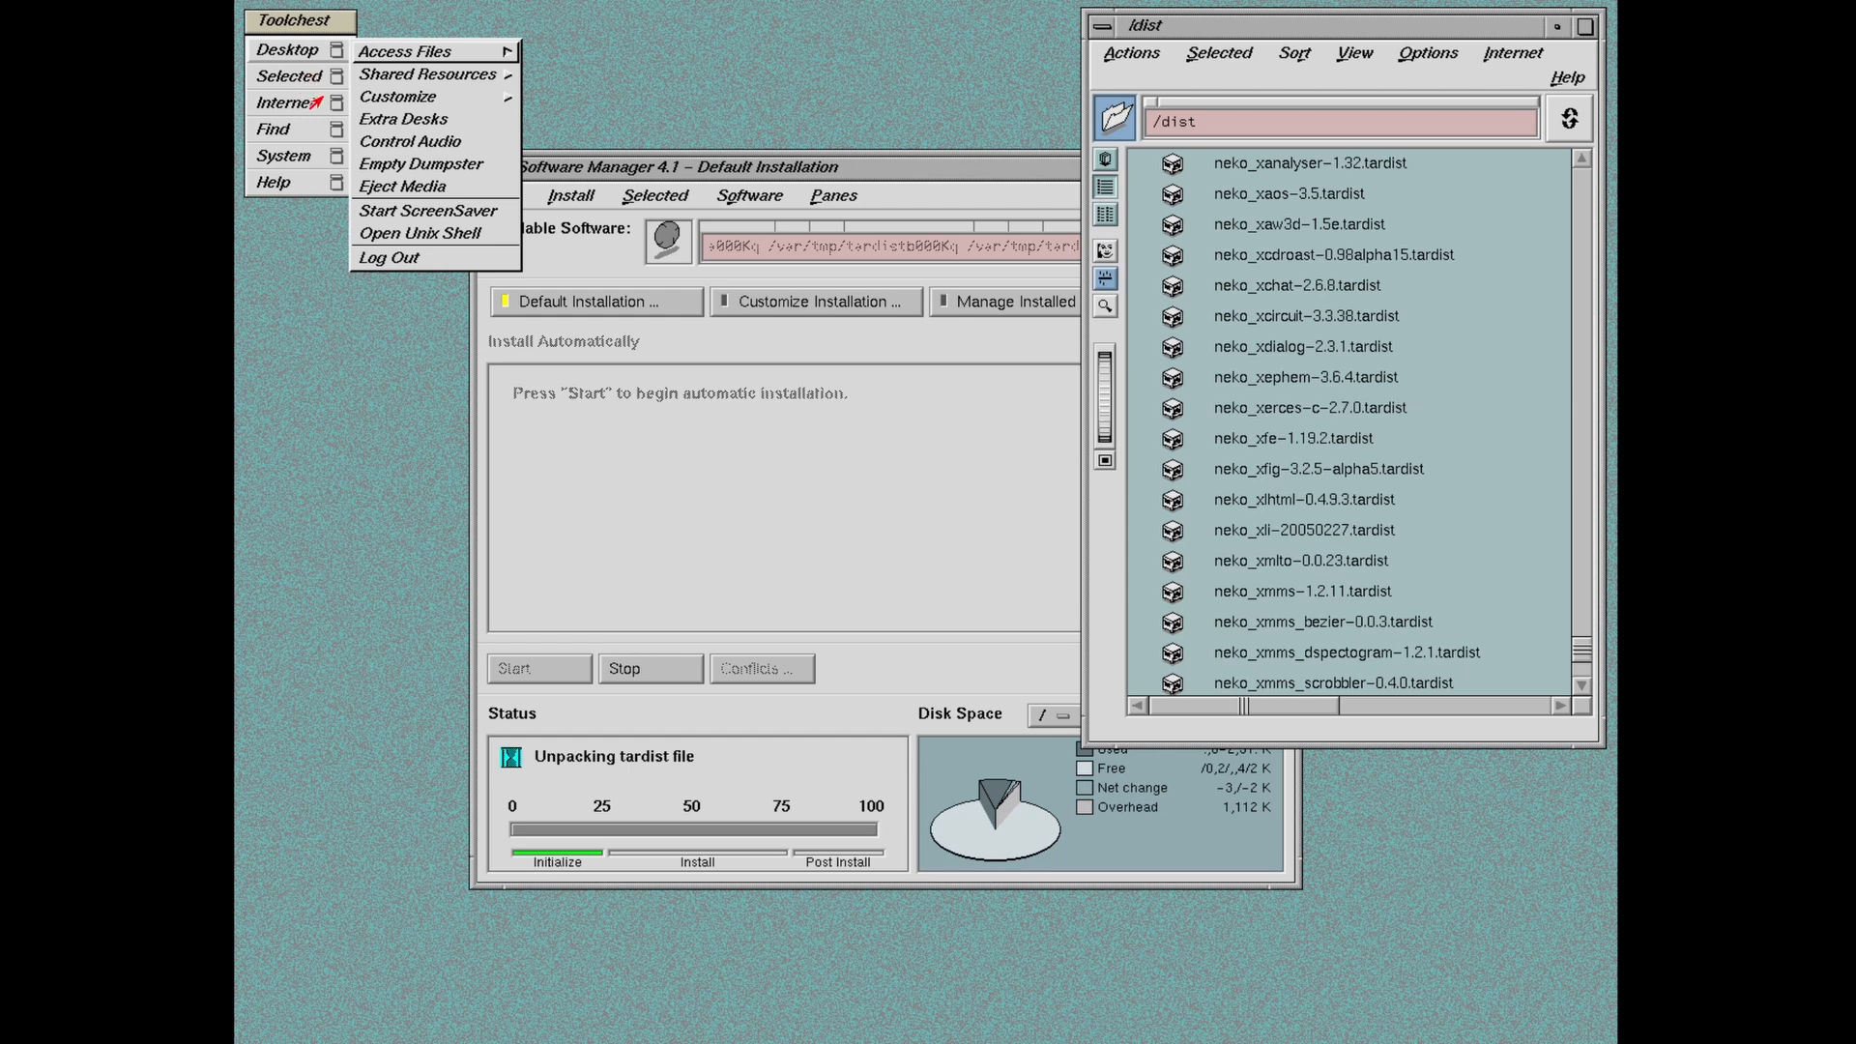
{"action": "left_click", "coordinate": [300, 79]}
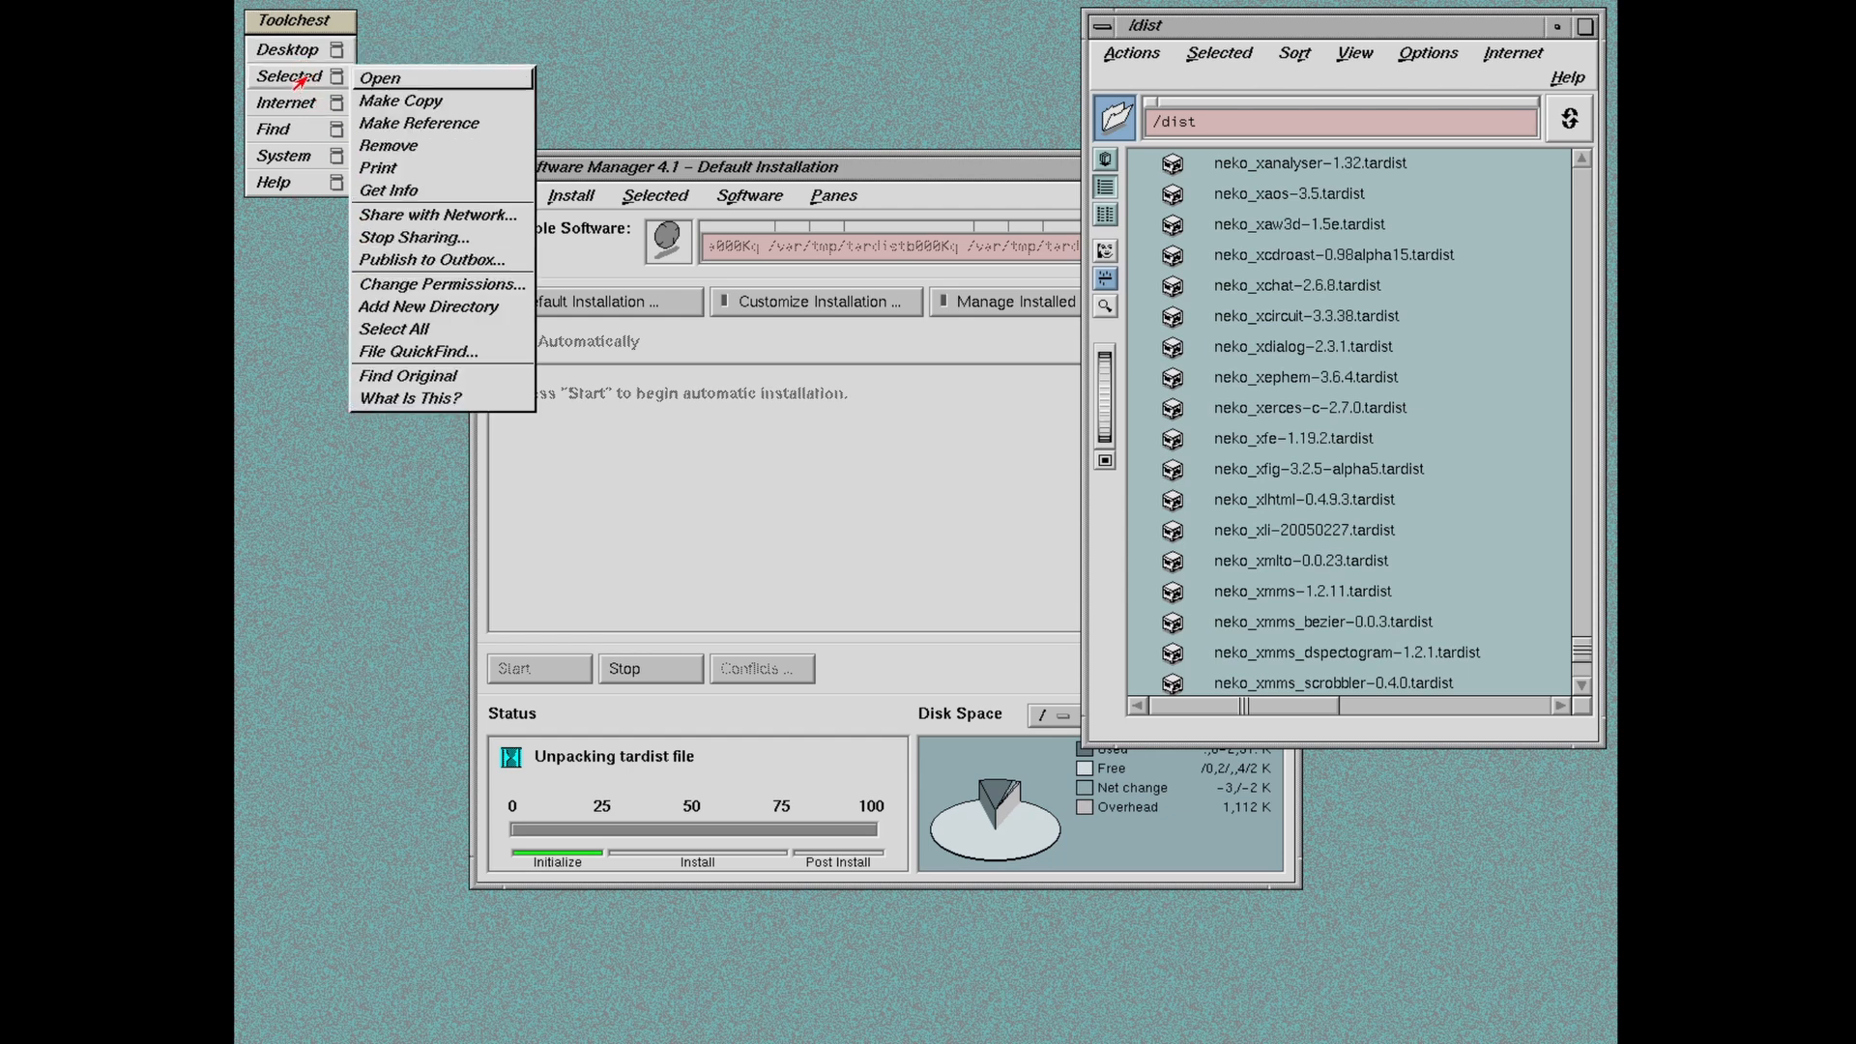
{"action": "left_click", "coordinate": [302, 56]}
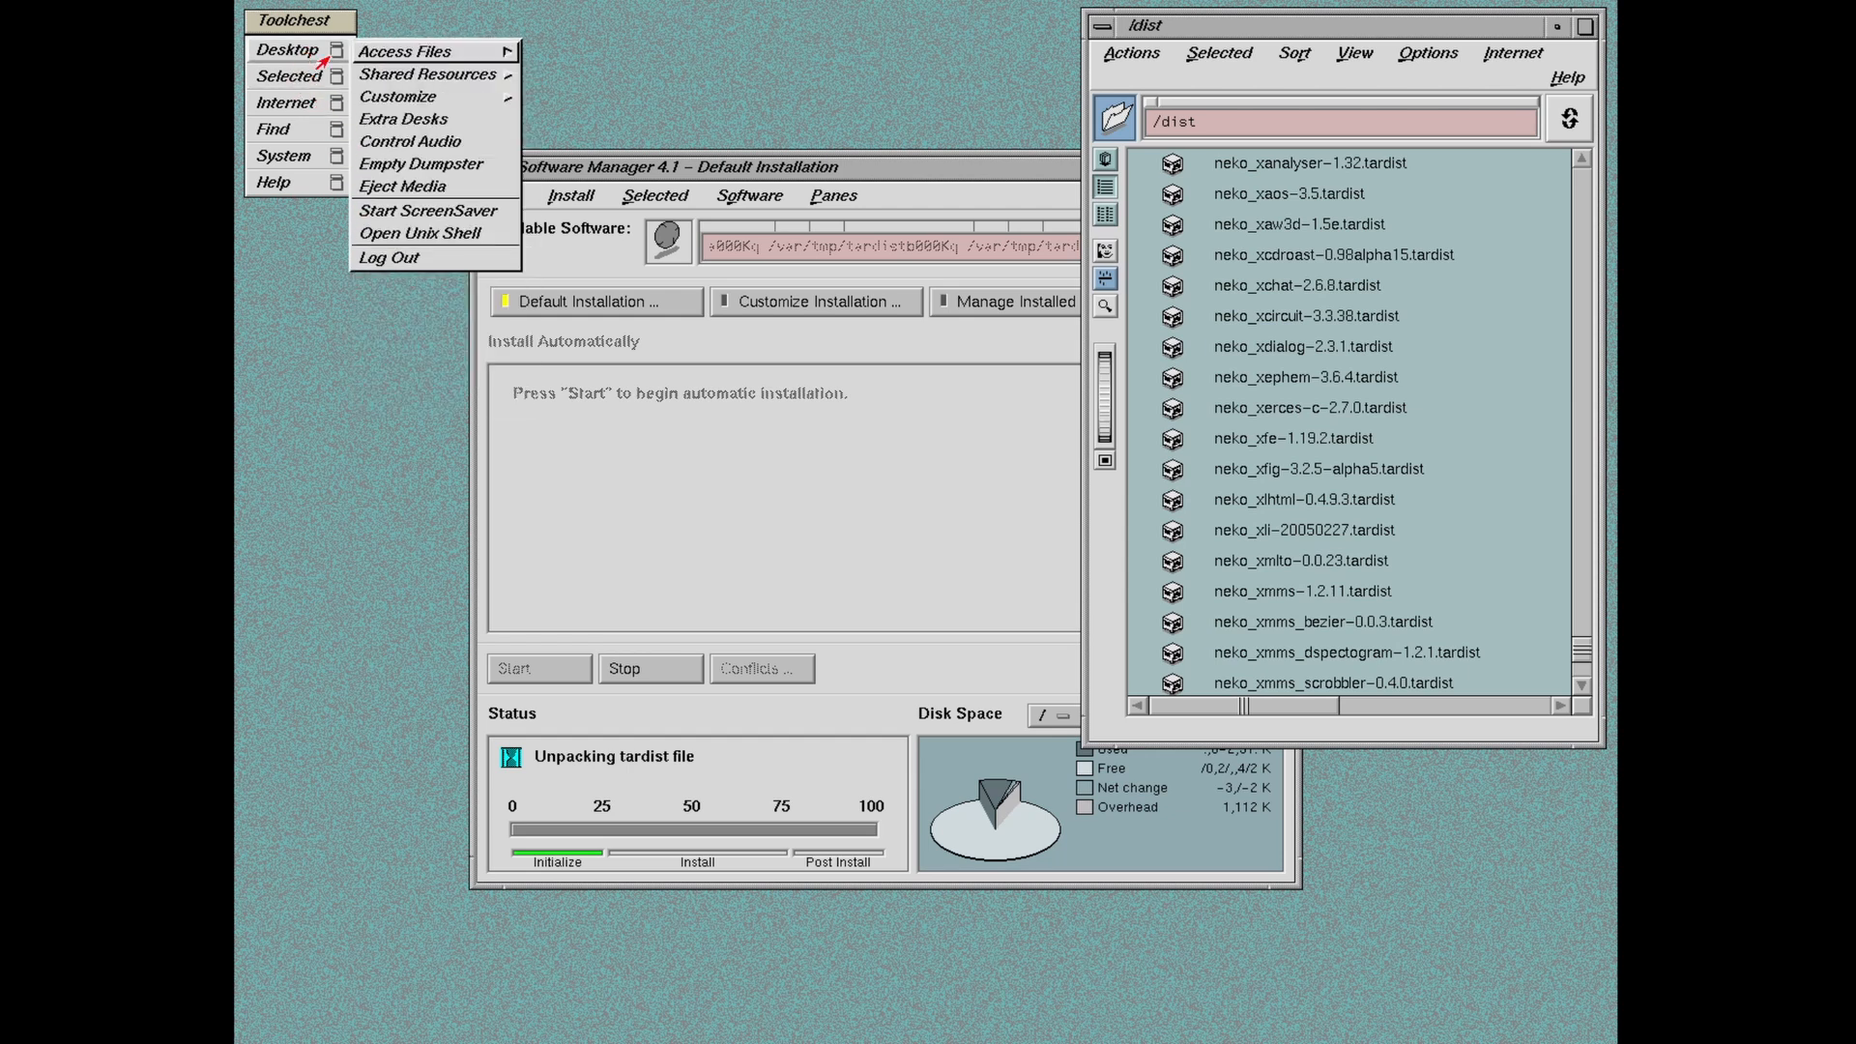
{"action": "left_click", "coordinate": [410, 235]}
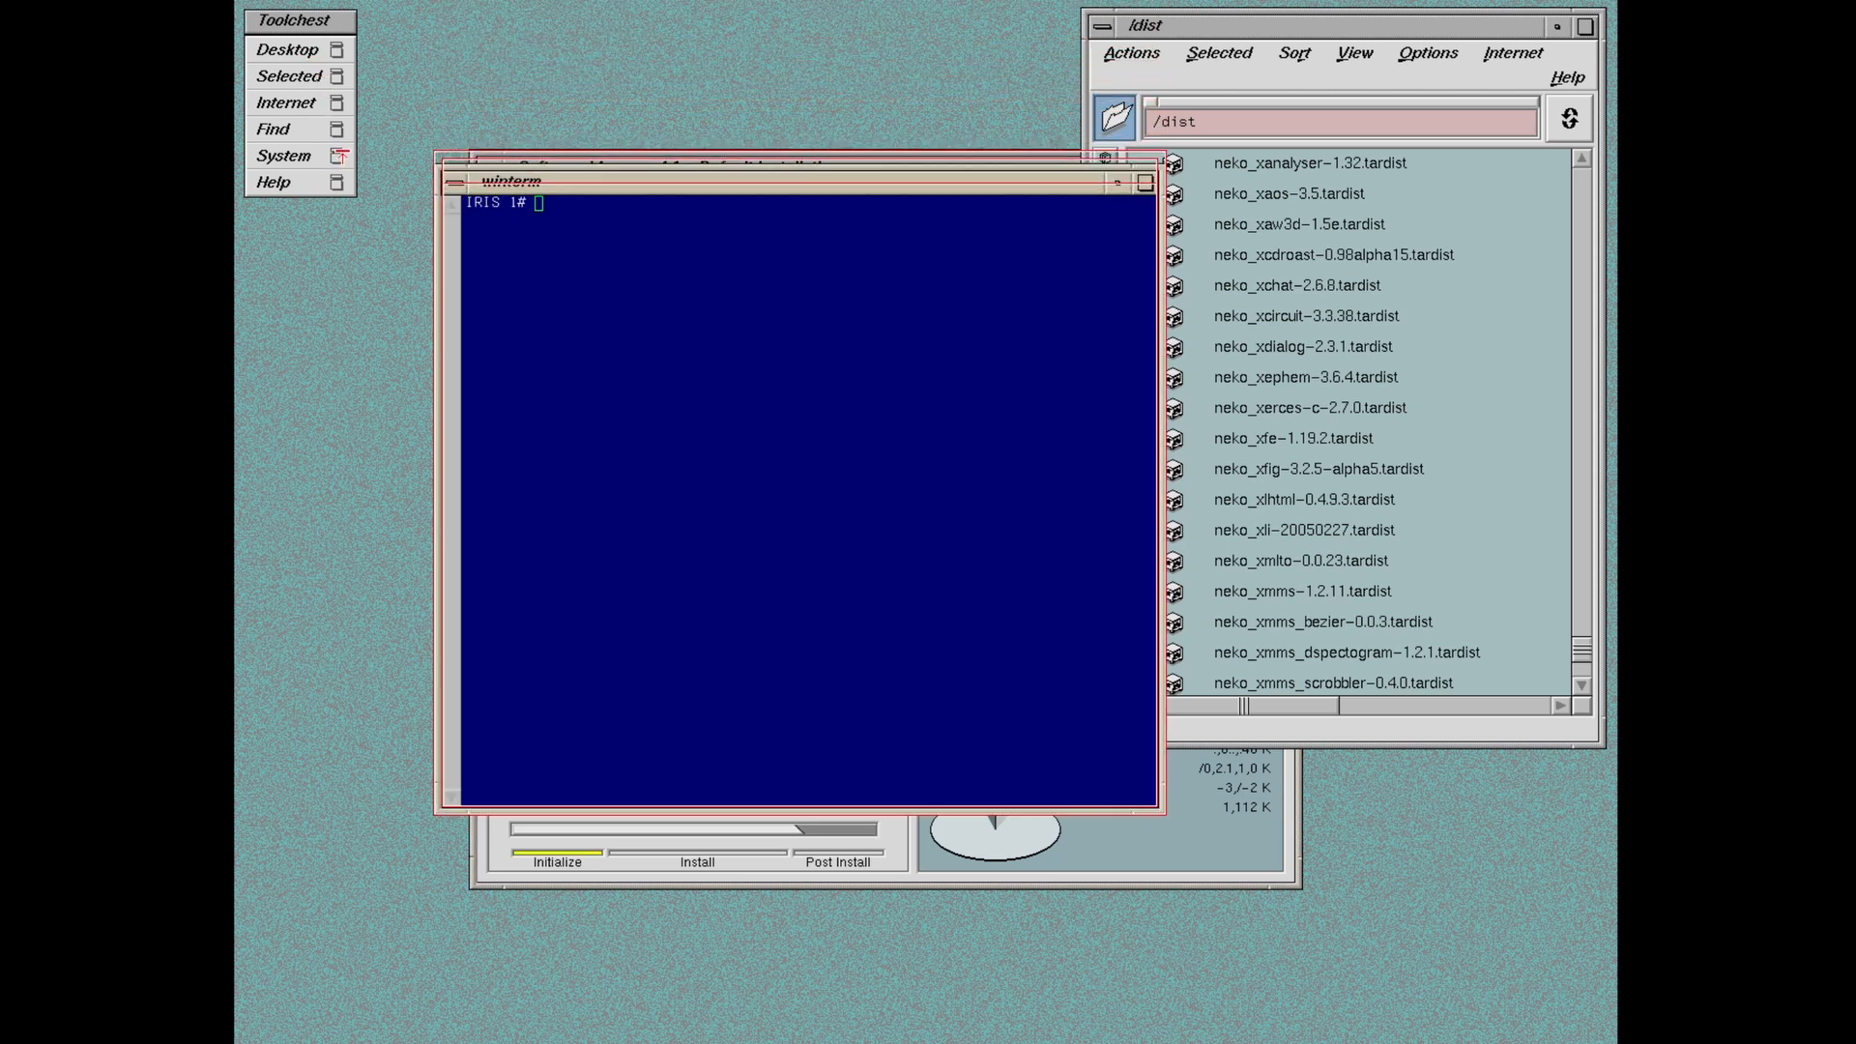
{"action": "left_click", "coordinate": [800, 344]}
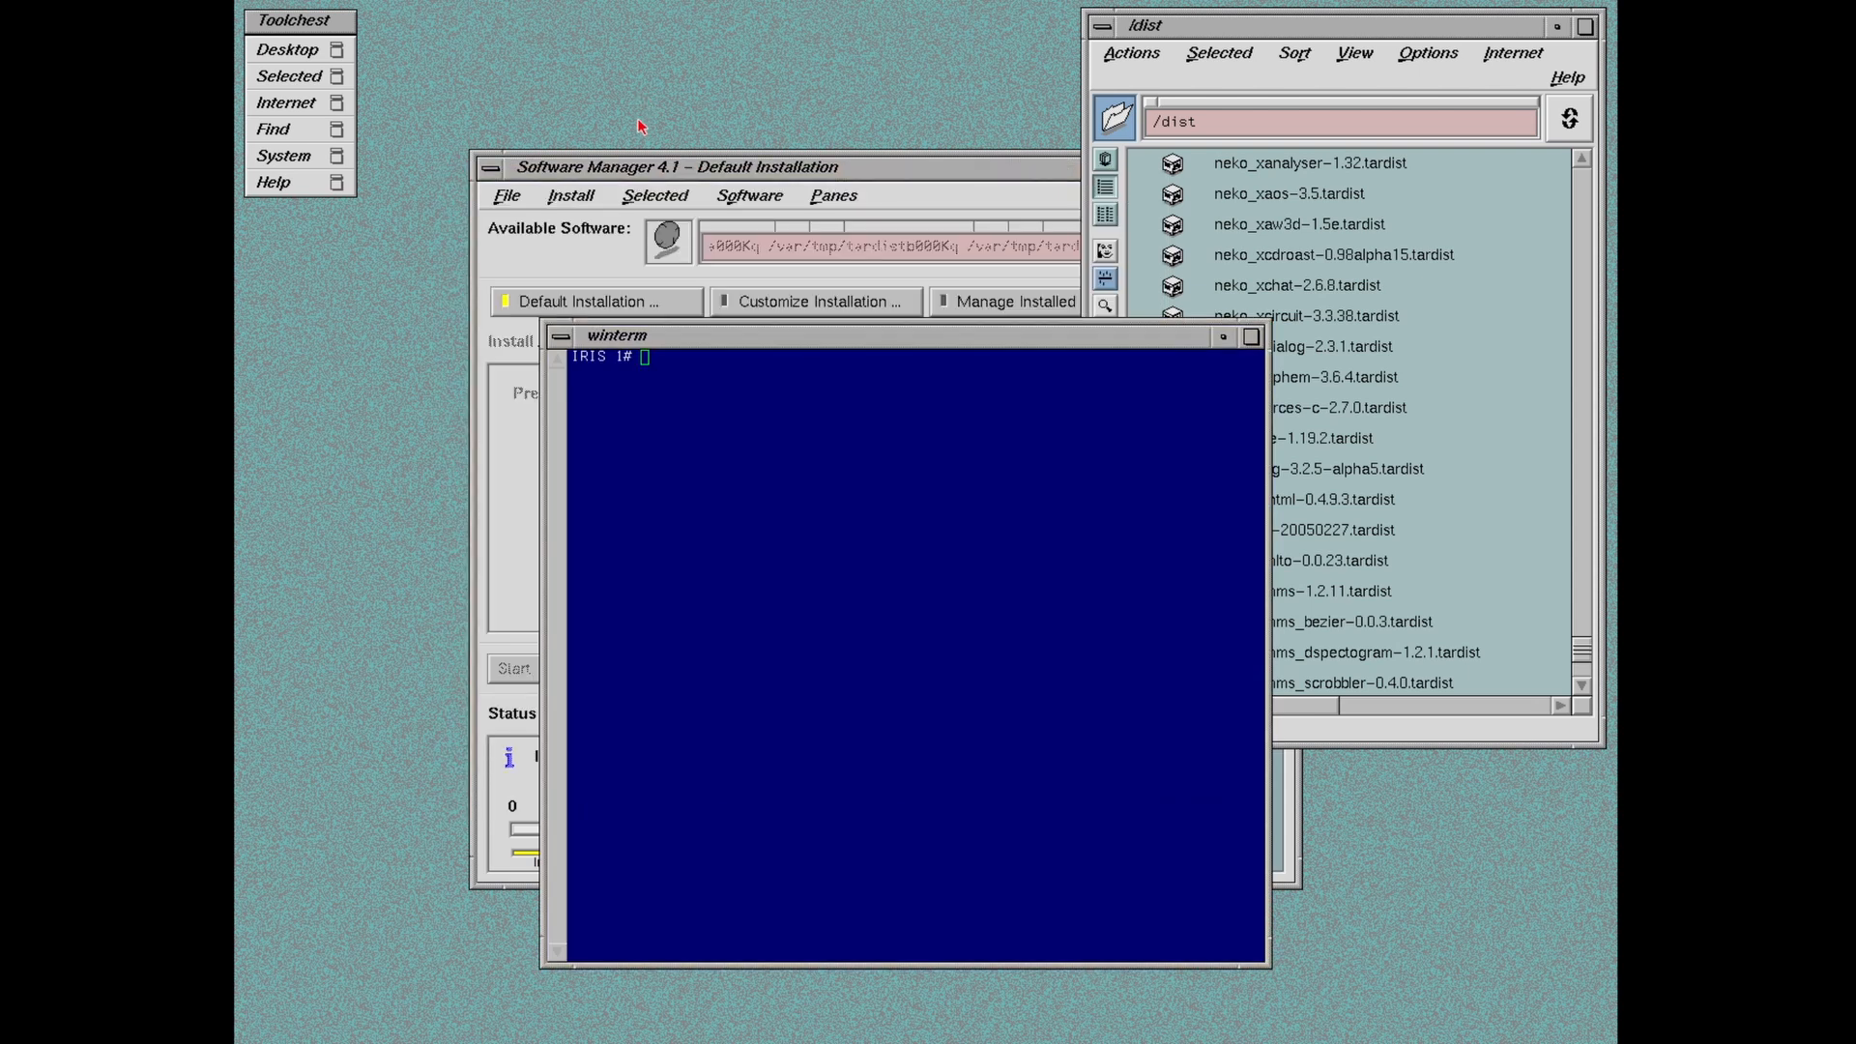
Step: Move Software Manager to the upper left and minimise the terminal to an icon
{"action": "left_click_drag", "start_coordinate": [409, 21], "coordinate": [409, 22]}
{"action": "mouse_move", "coordinate": [844, 351]}
{"action": "left_mouse_down"}
{"action": "mouse_move", "coordinate": [1316, 440]}
{"action": "mouse_move", "coordinate": [817, 263]}
{"action": "mouse_move", "coordinate": [850, 351]}
{"action": "left_mouse_up"}
{"action": "left_click", "coordinate": [1326, 346]}
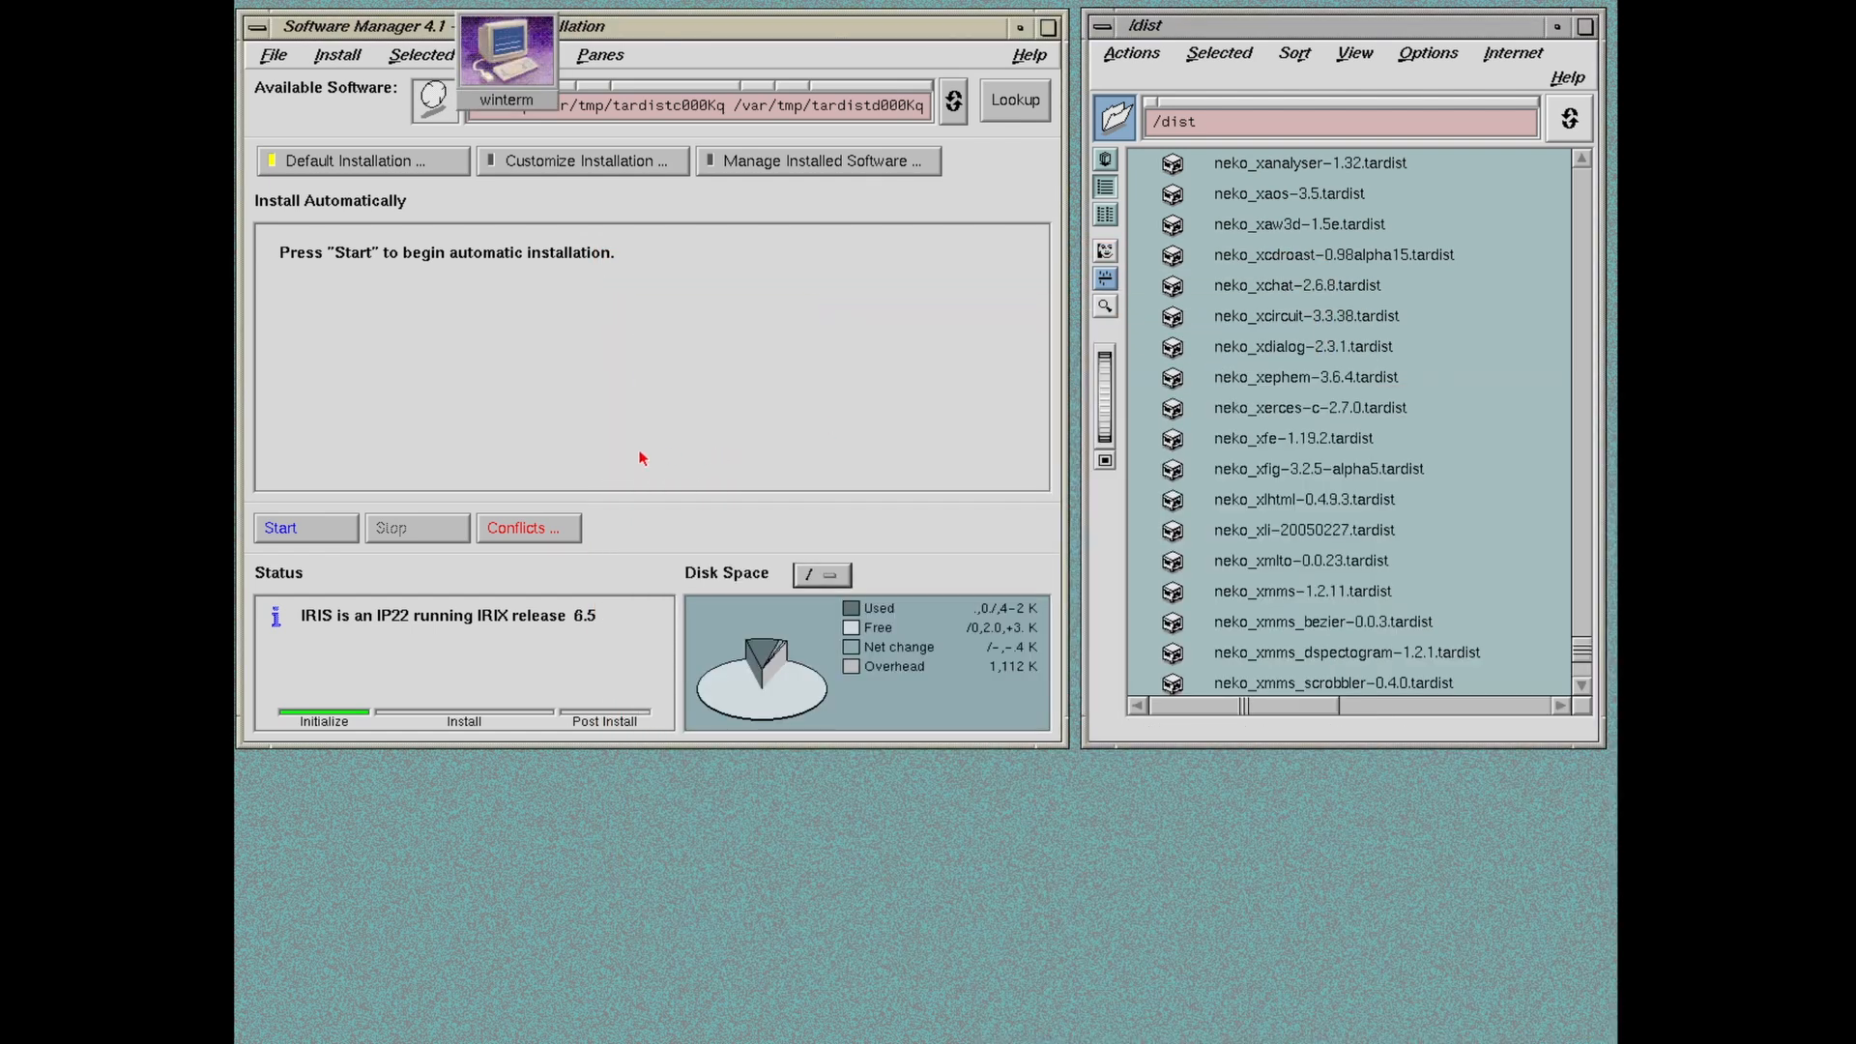
Step: Resolve the sqlite3 and readline conflicts by adding their /dist/neko_* distributions
{"action": "left_click", "coordinate": [526, 528]}
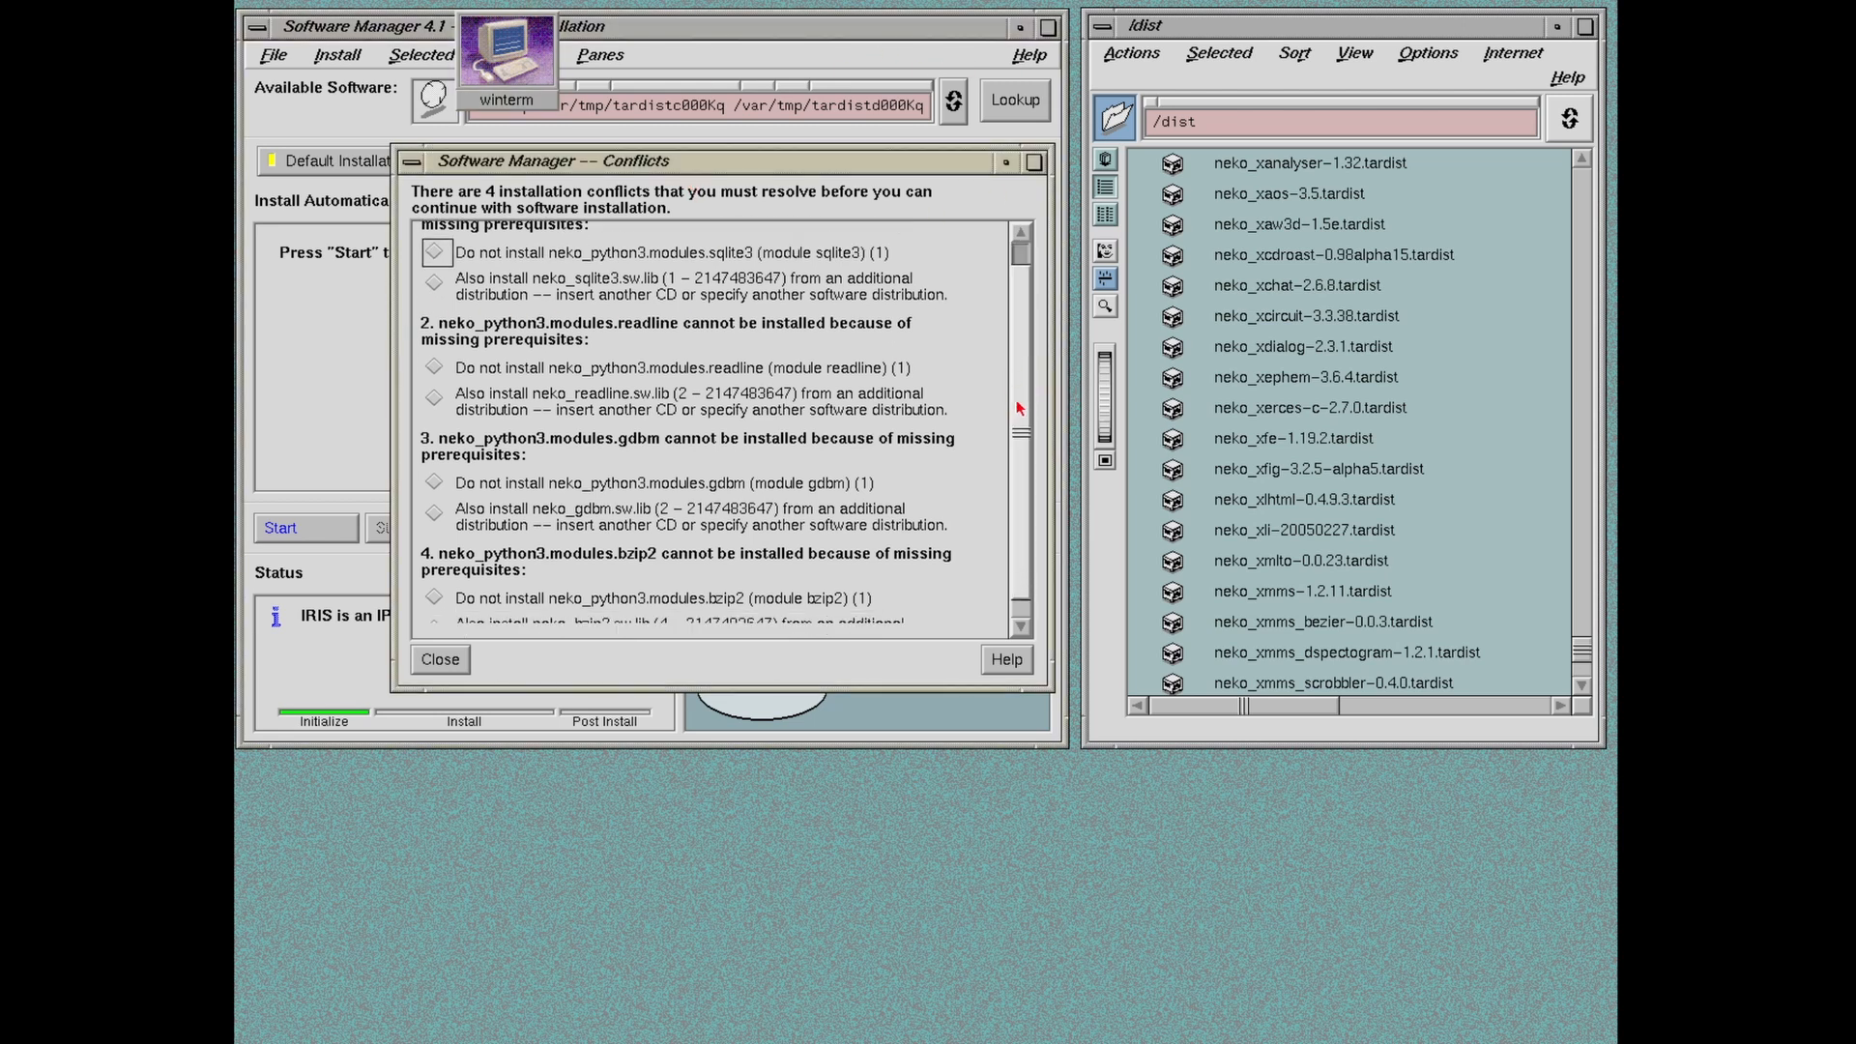
{"action": "left_click", "coordinate": [434, 309]}
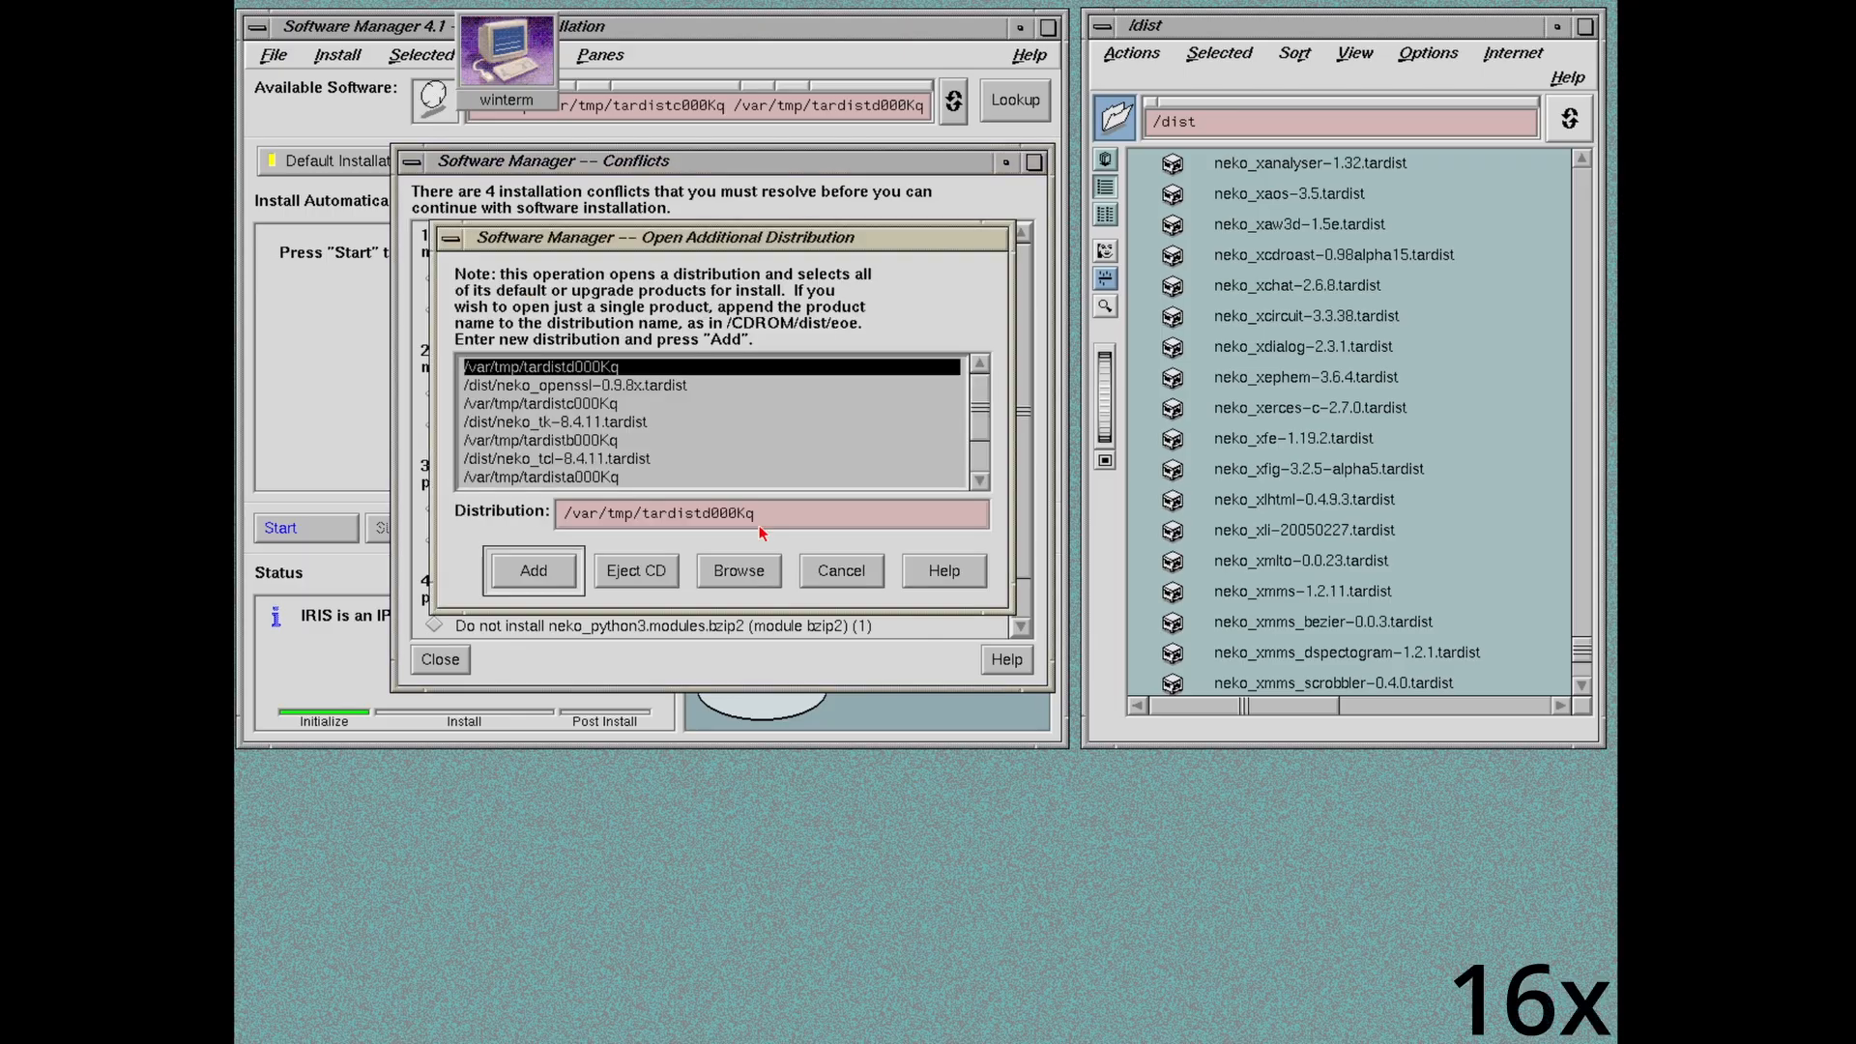
{"action": "left_click_drag", "start_coordinate": [762, 520], "coordinate": [565, 514]}
{"action": "type", "text": "/dist/neko_sqlite"}
{"action": "type", "text": "3-"}
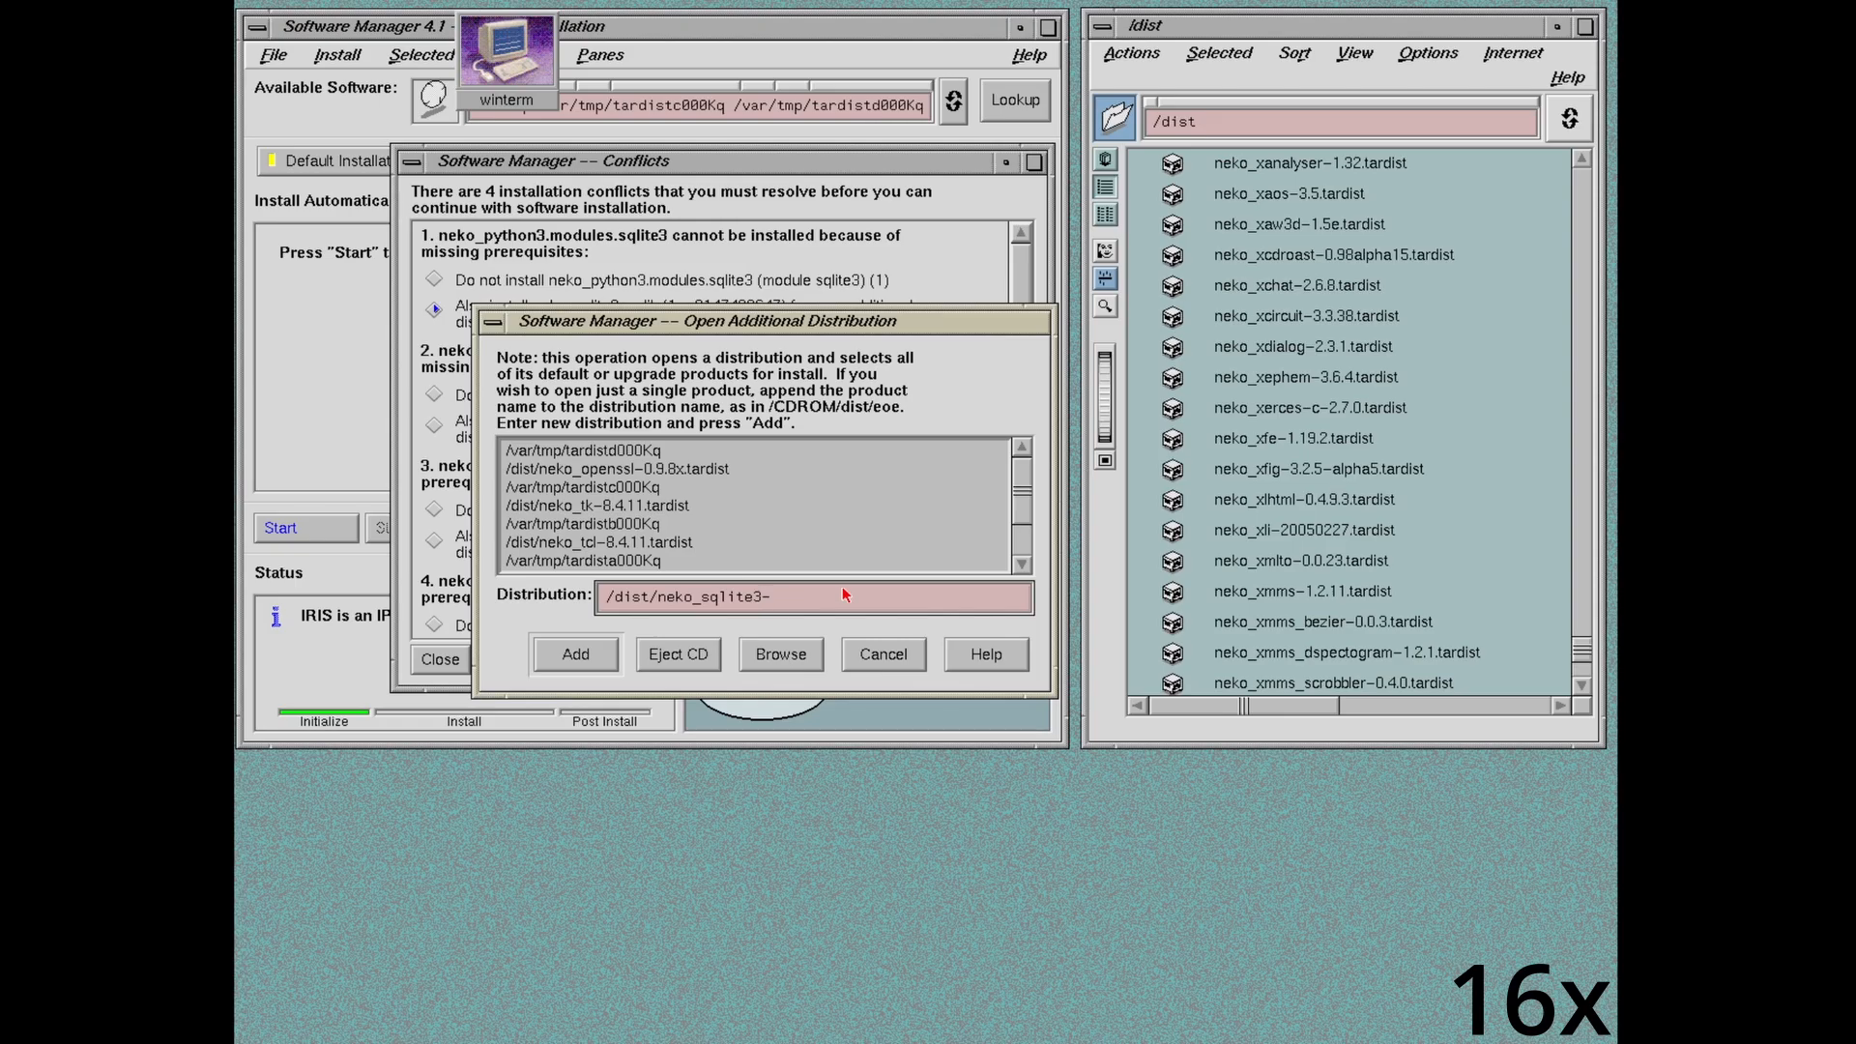
{"action": "key", "text": "Return"}
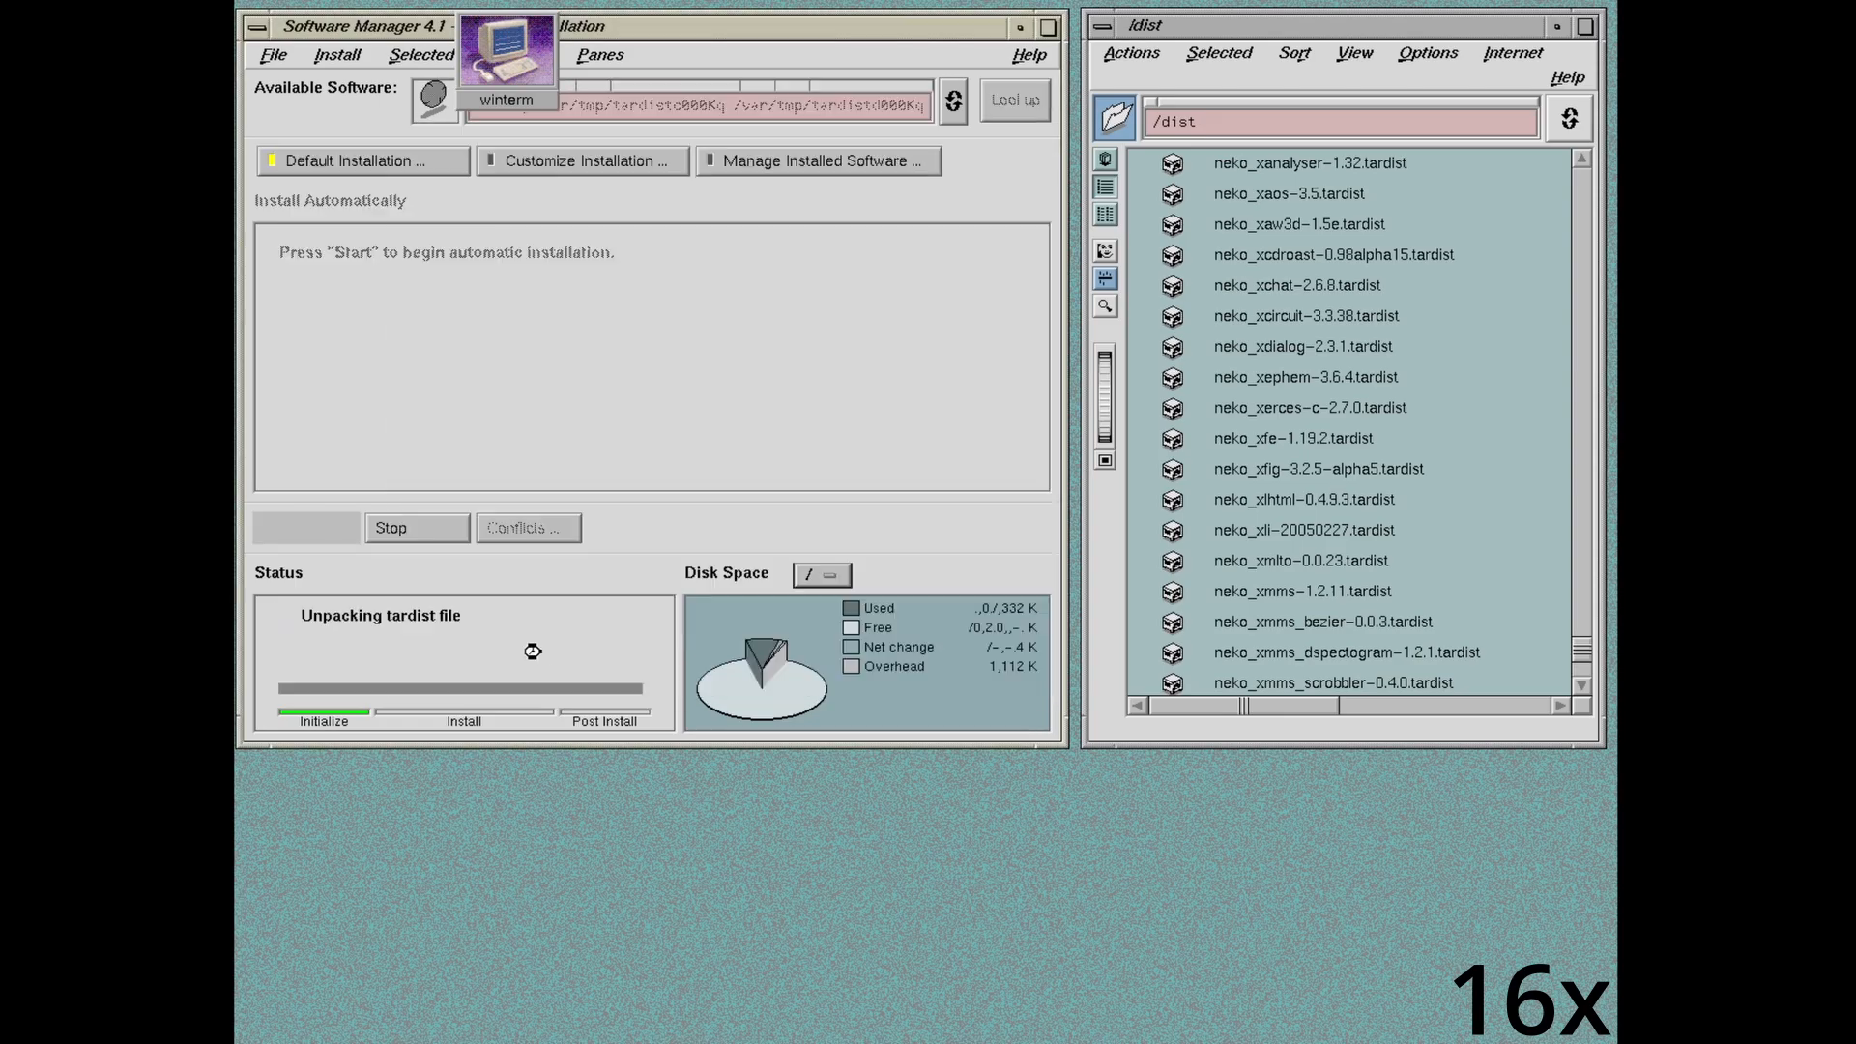
{"action": "left_click", "coordinate": [471, 308]}
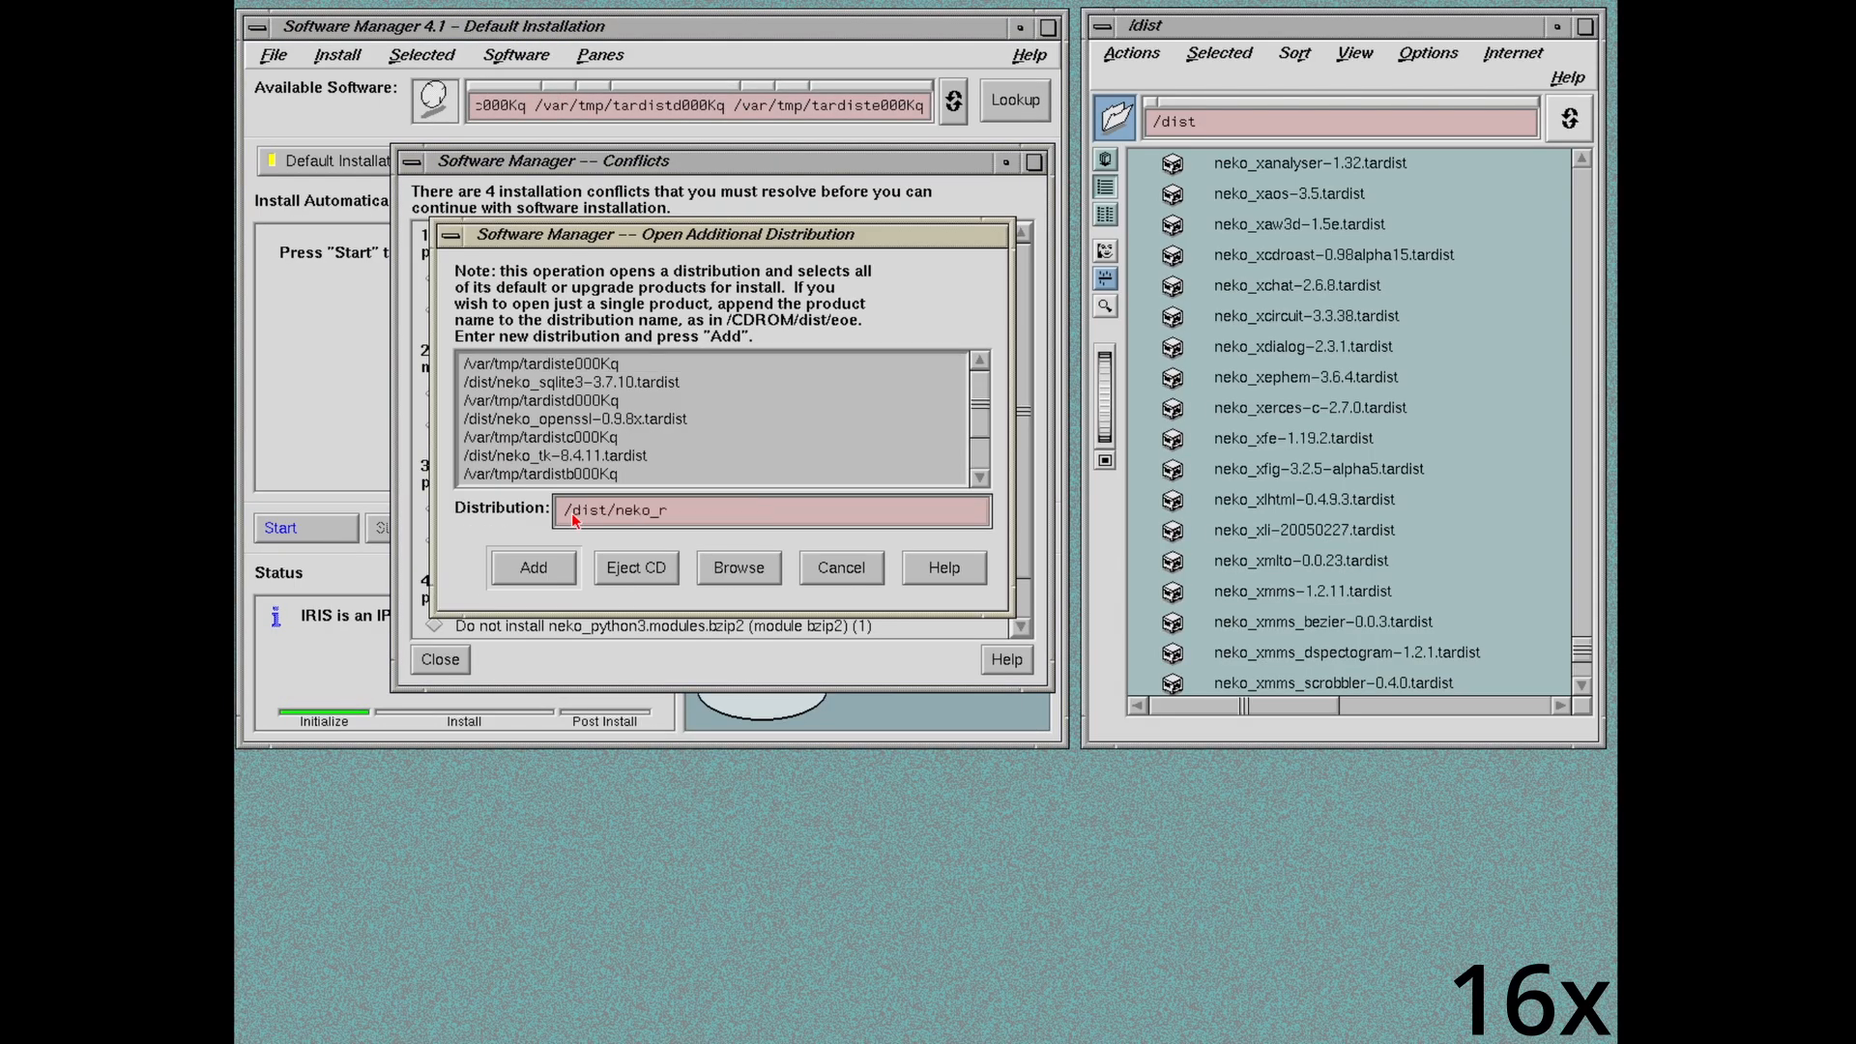
{"action": "type", "text": "readline-6.1-4.tardis"}
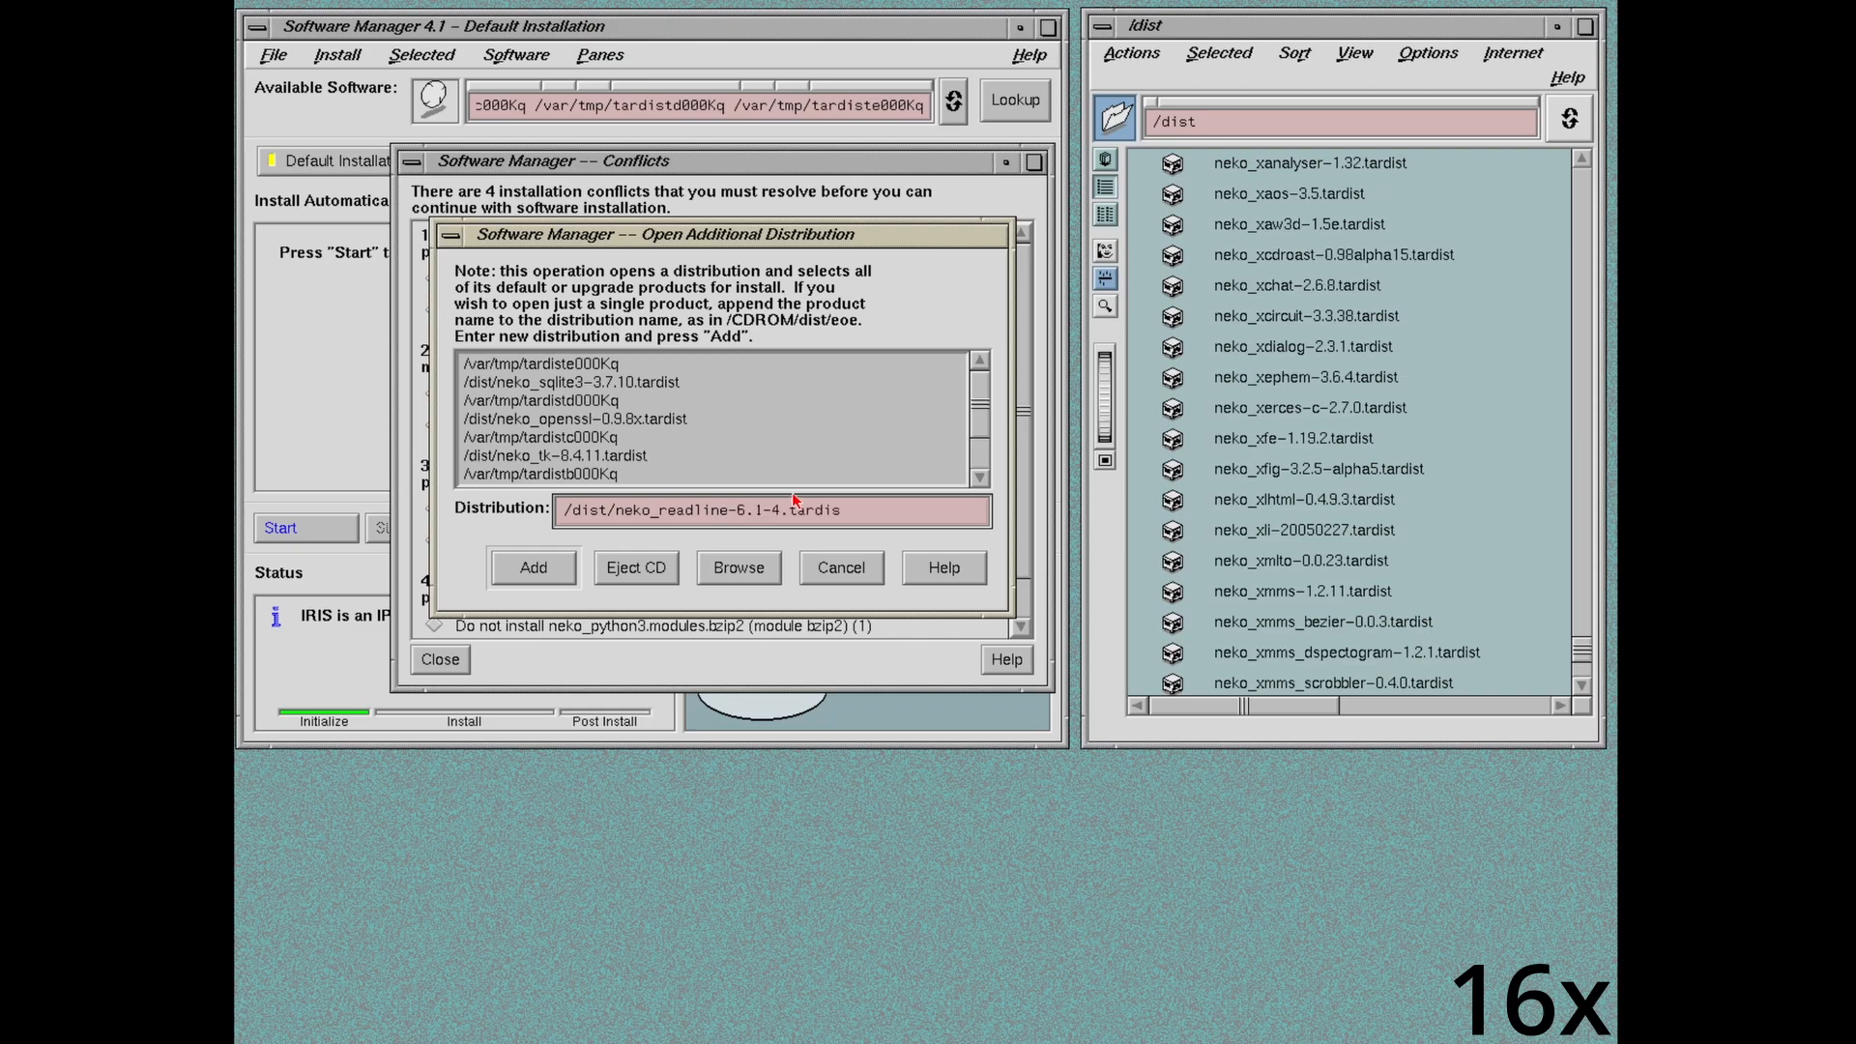
{"action": "key", "text": "Return"}
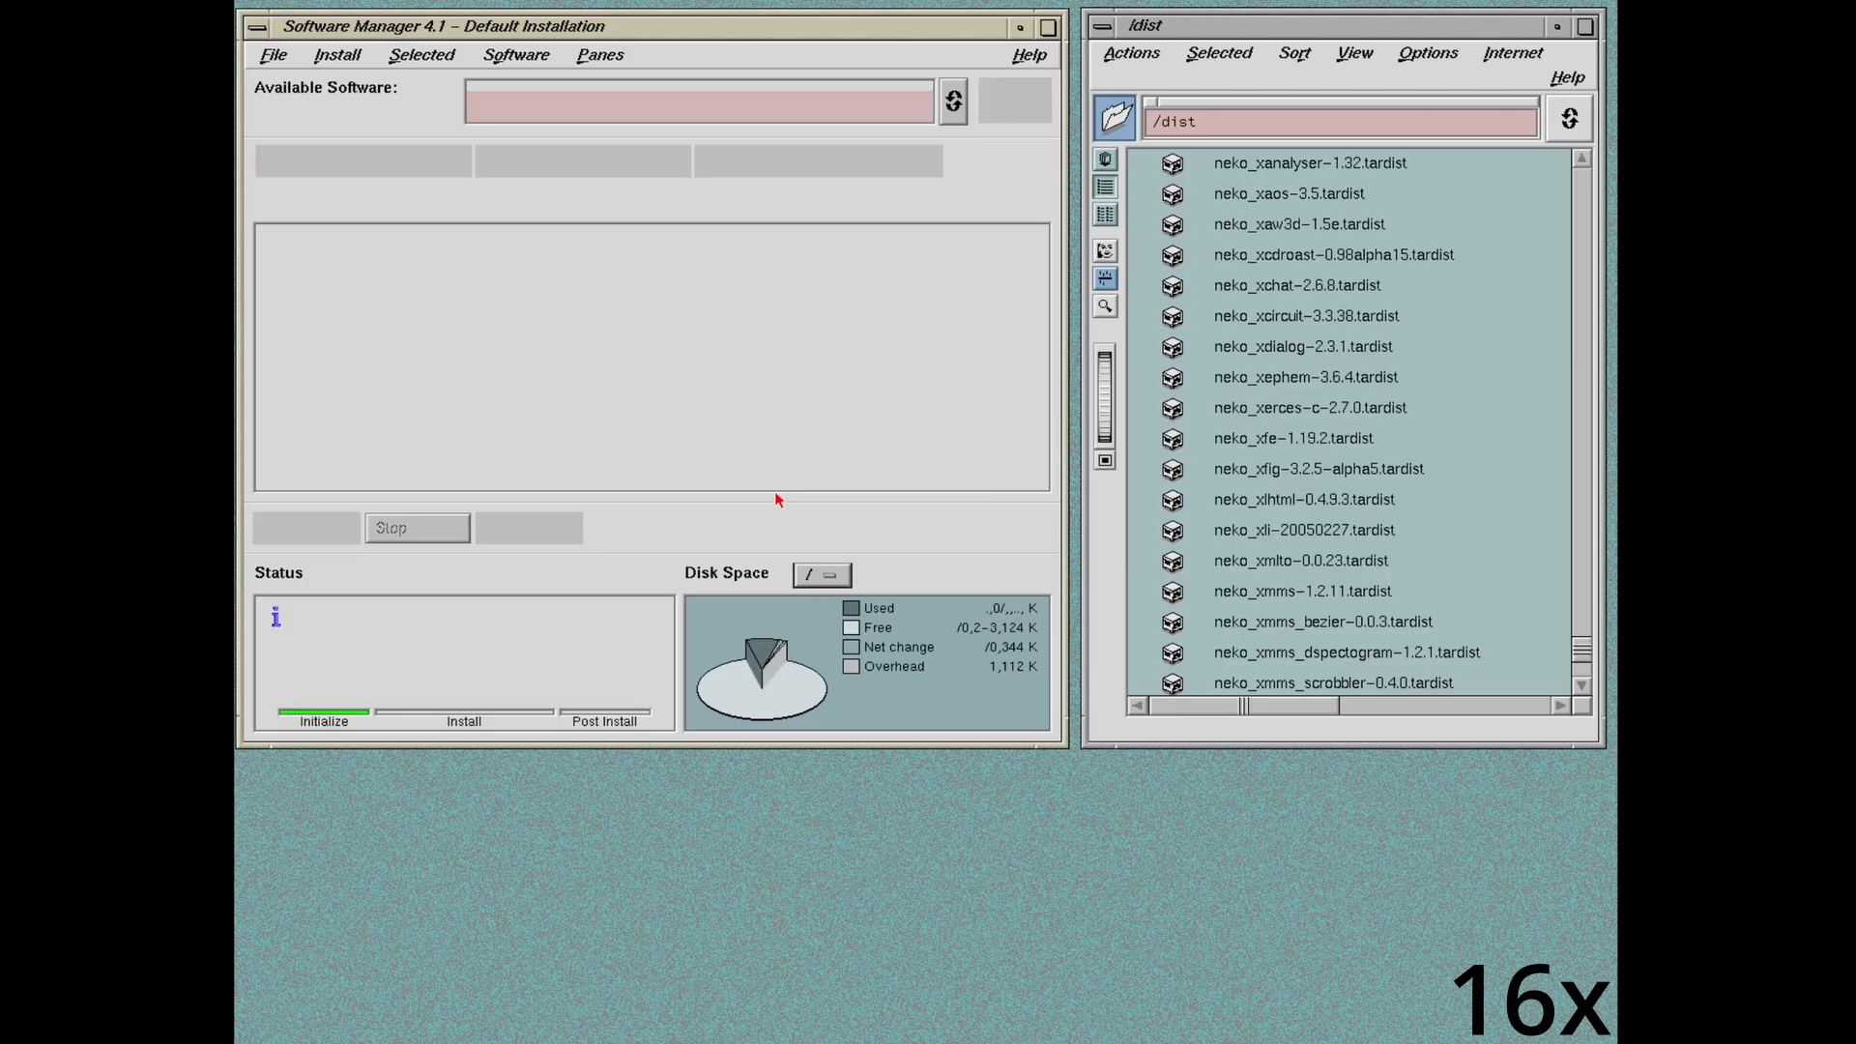
Step: Add /dist/neko_gdbm-1.8.3.tardist and /dist/neko_bzip2-1.0.6.tardist for the gdbm and bzip2 conflicts
{"action": "left_click", "coordinate": [434, 310]}
{"action": "type", "text": "/dist/neko_gdbm-1.8.3.tard"}
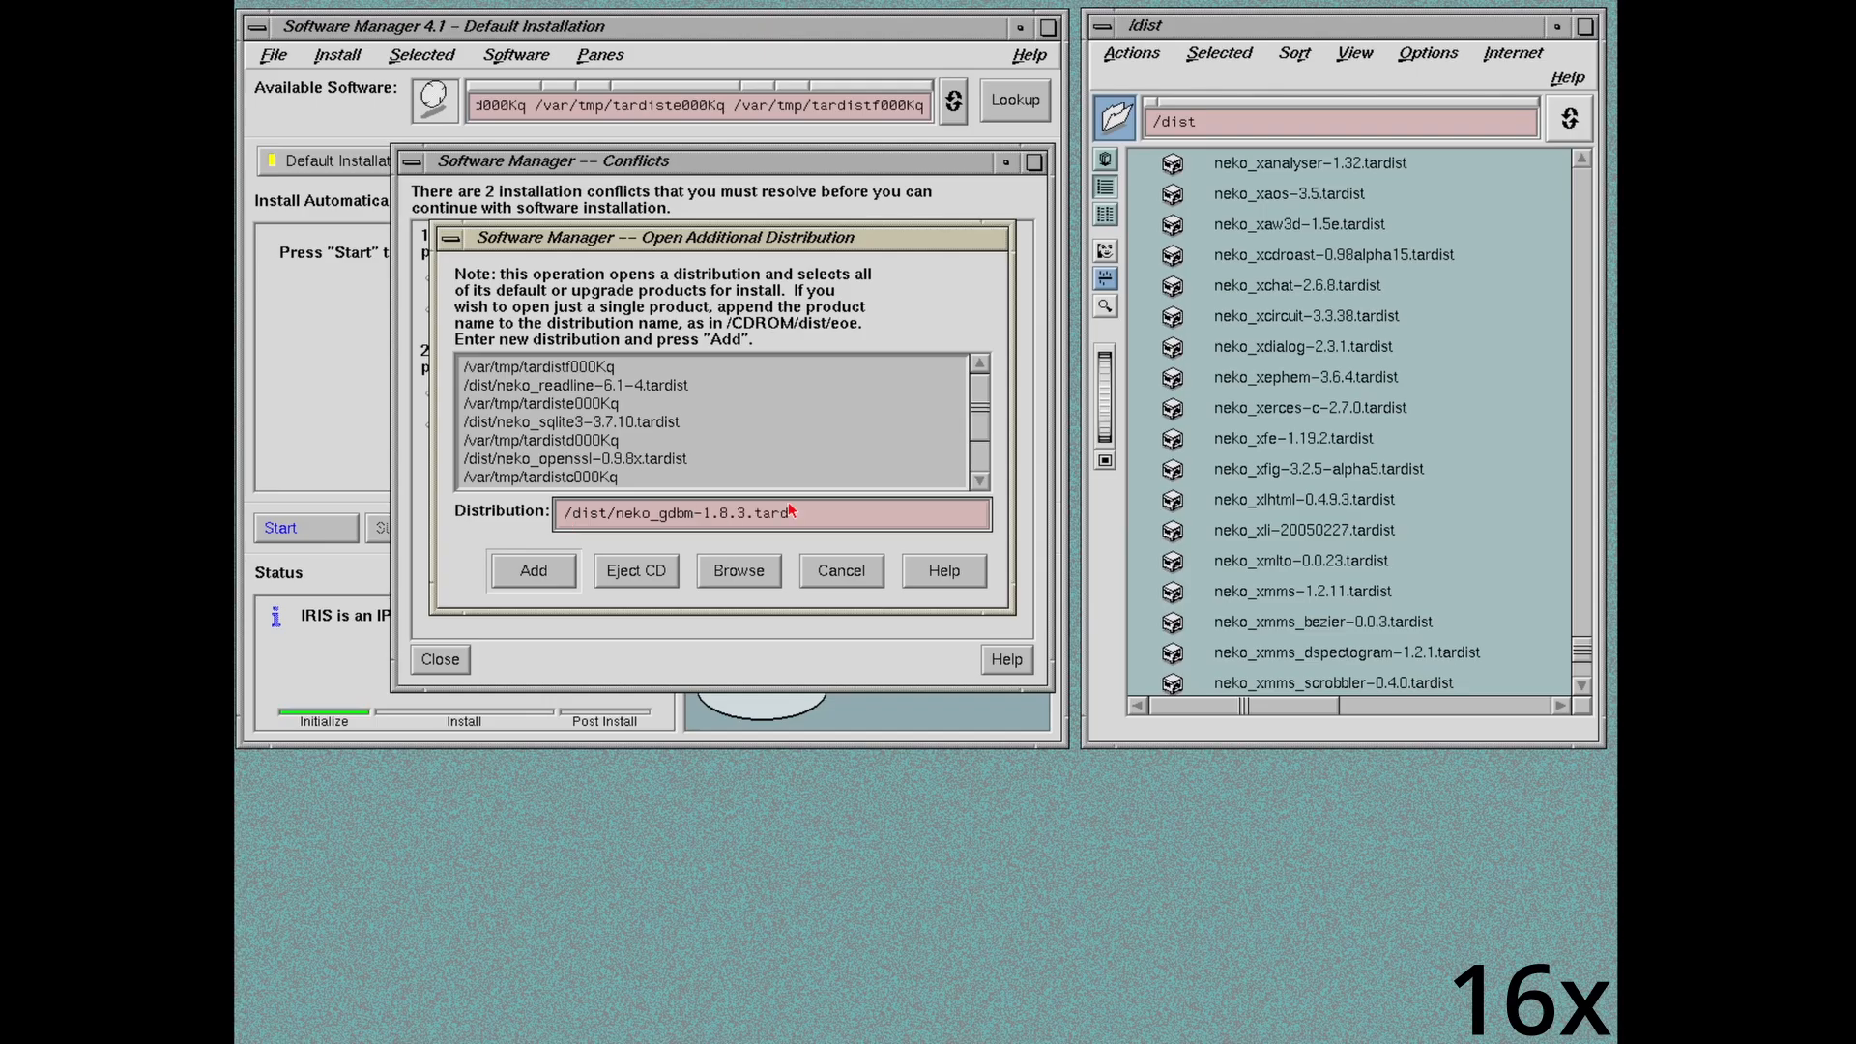
{"action": "type", "text": "ist"}
{"action": "key", "text": "Return"}
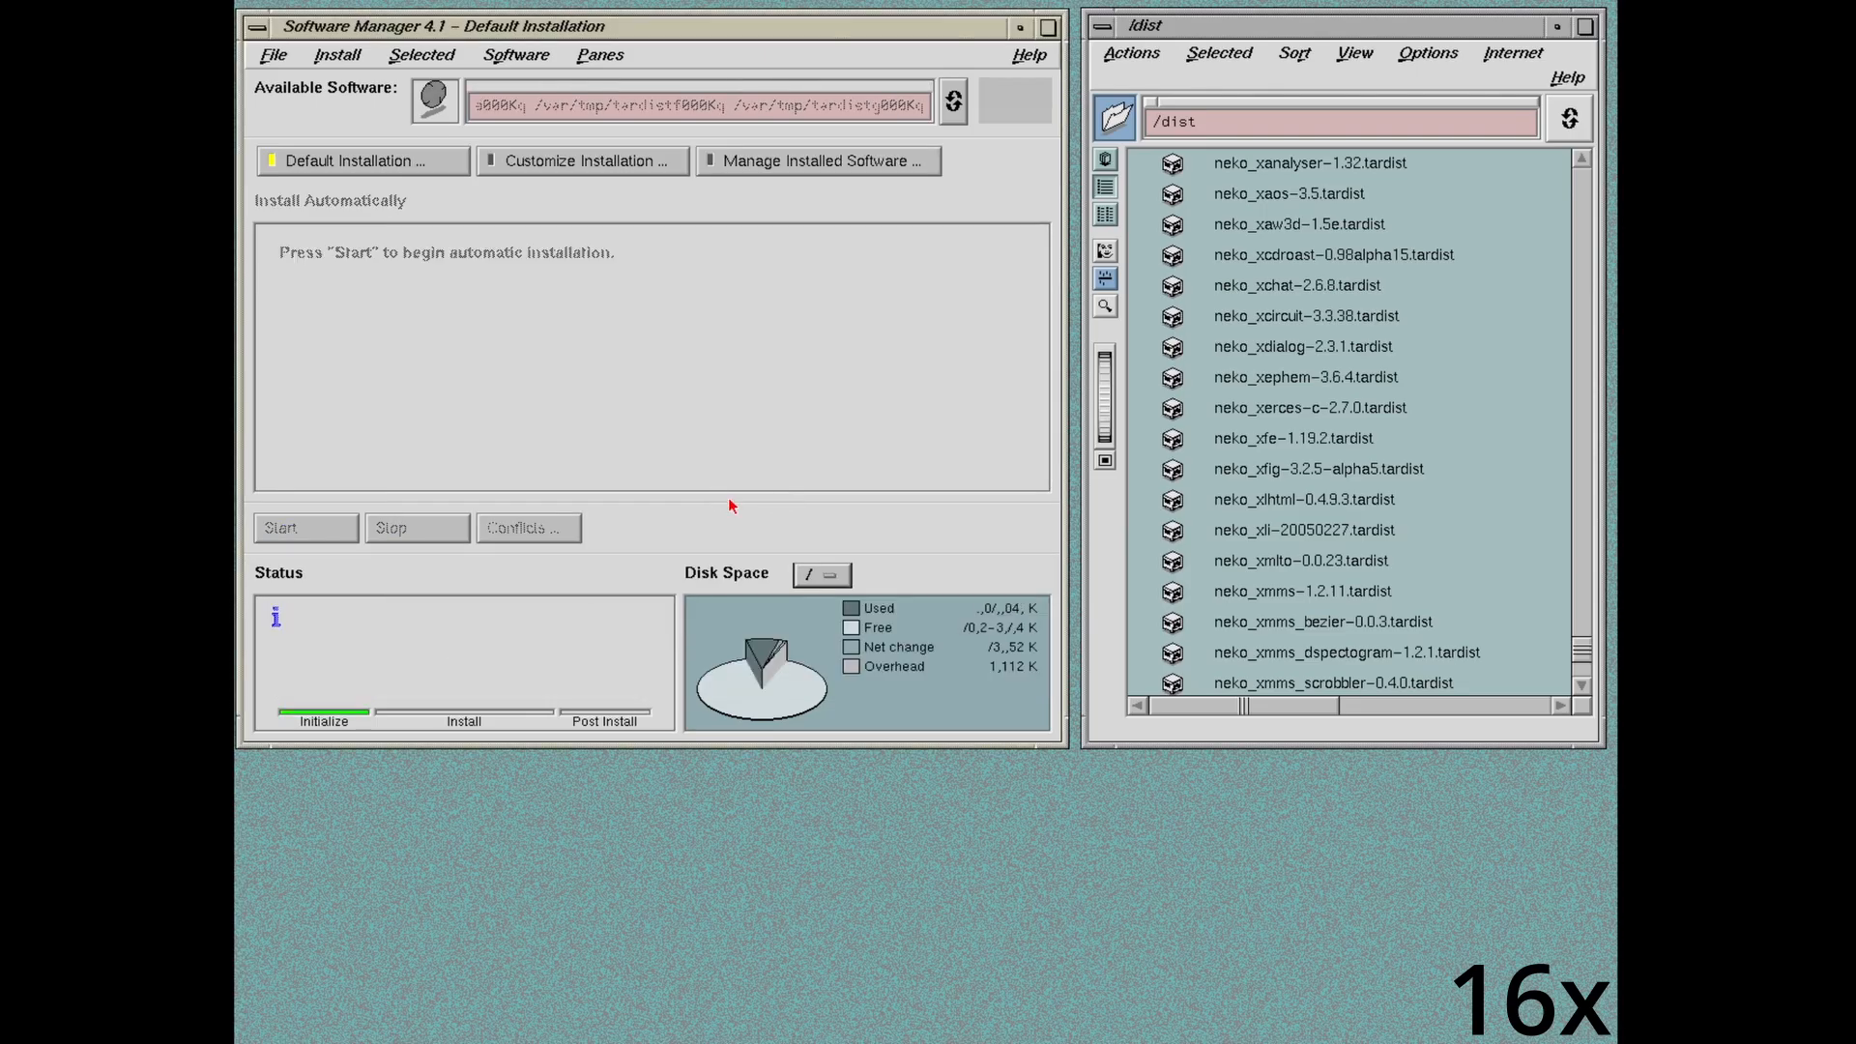
{"action": "left_click", "coordinate": [434, 310]}
{"action": "type", "text": "/dist/neko_bzip"}
{"action": "type", "text": "2-1.0.6.tardist"}
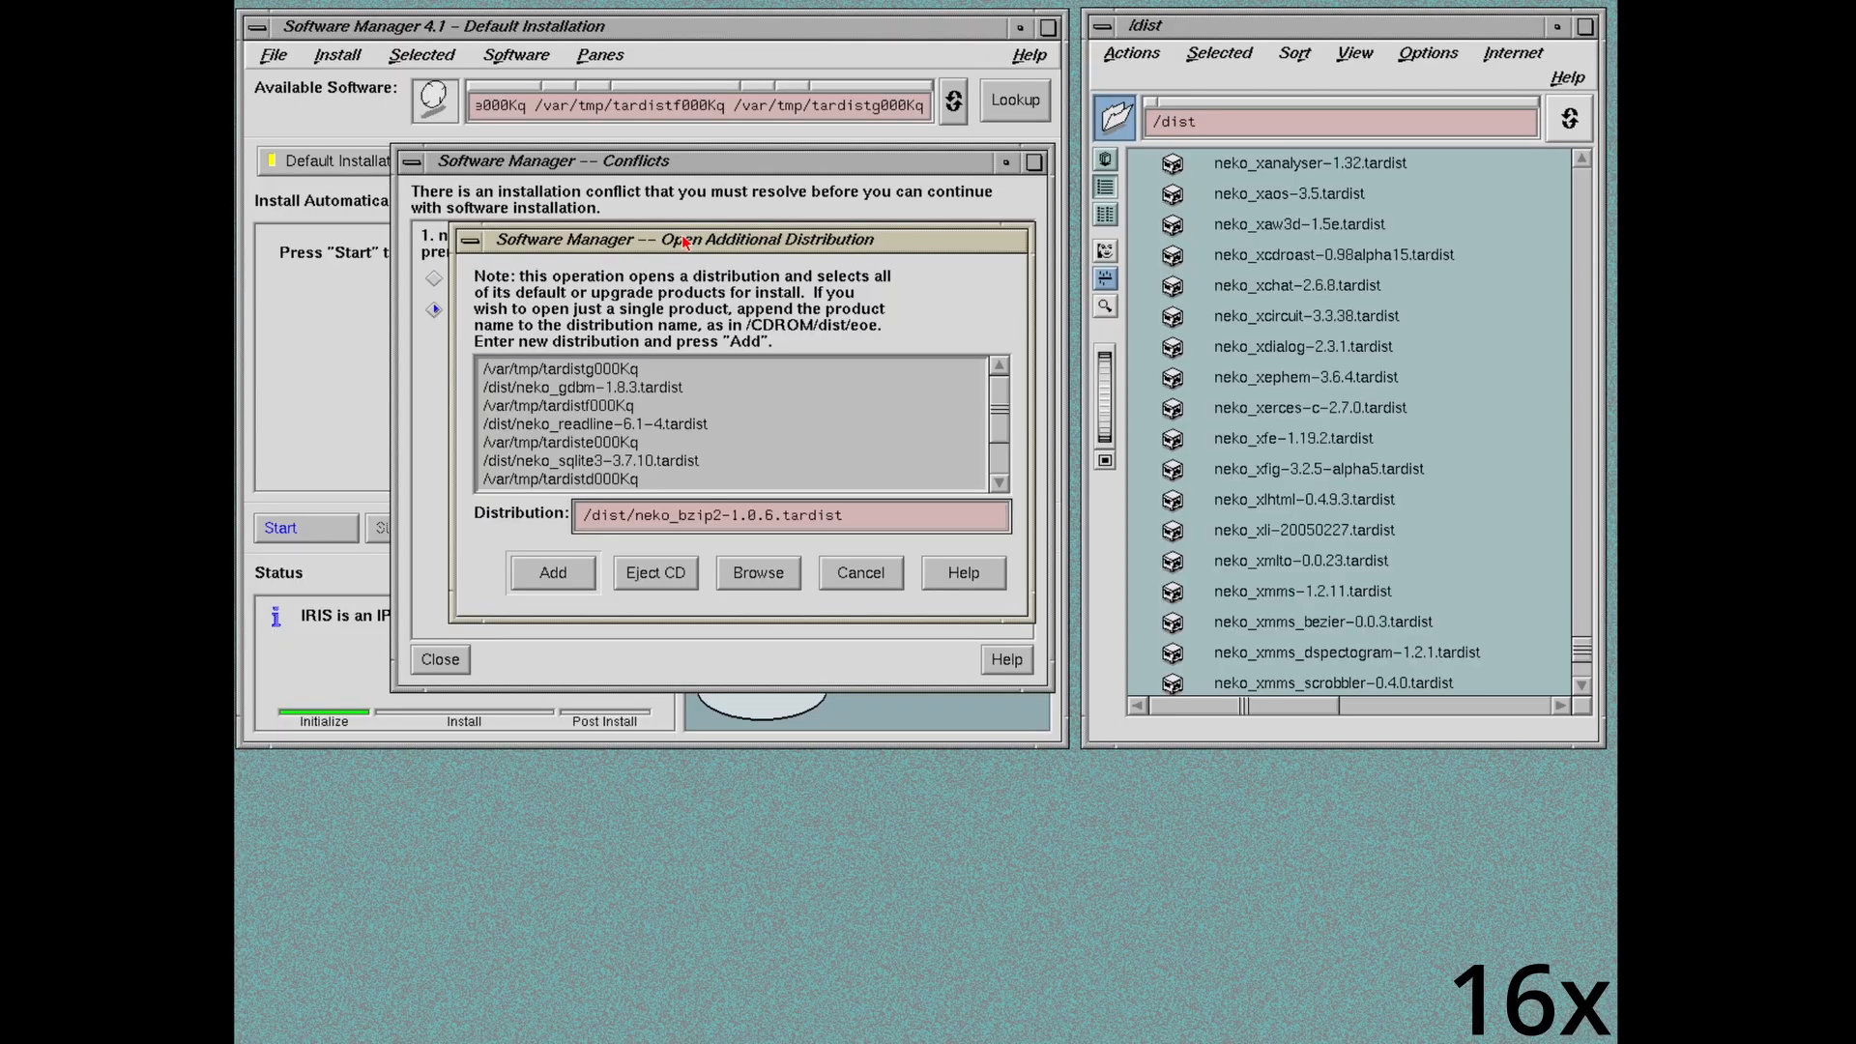
{"action": "key", "text": "Return"}
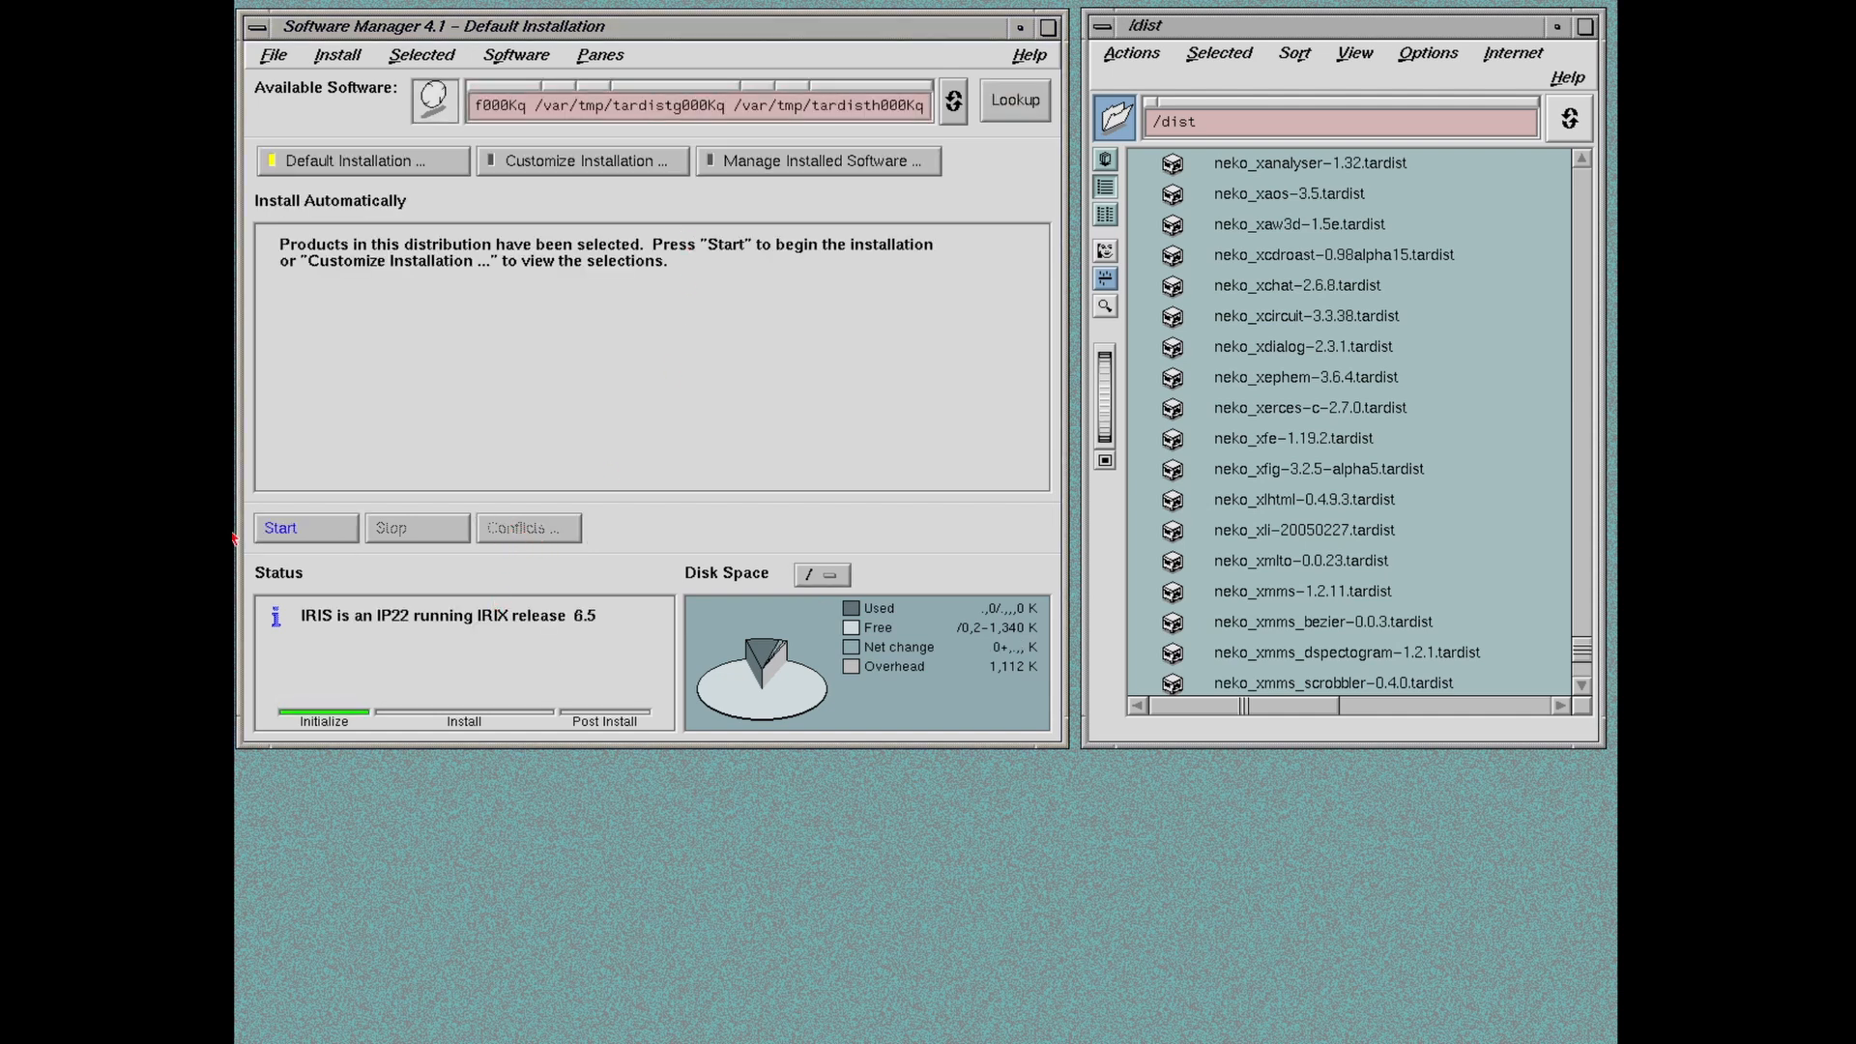
Step: Start the automatic neko_python3 installation
{"action": "left_click", "coordinate": [277, 531]}
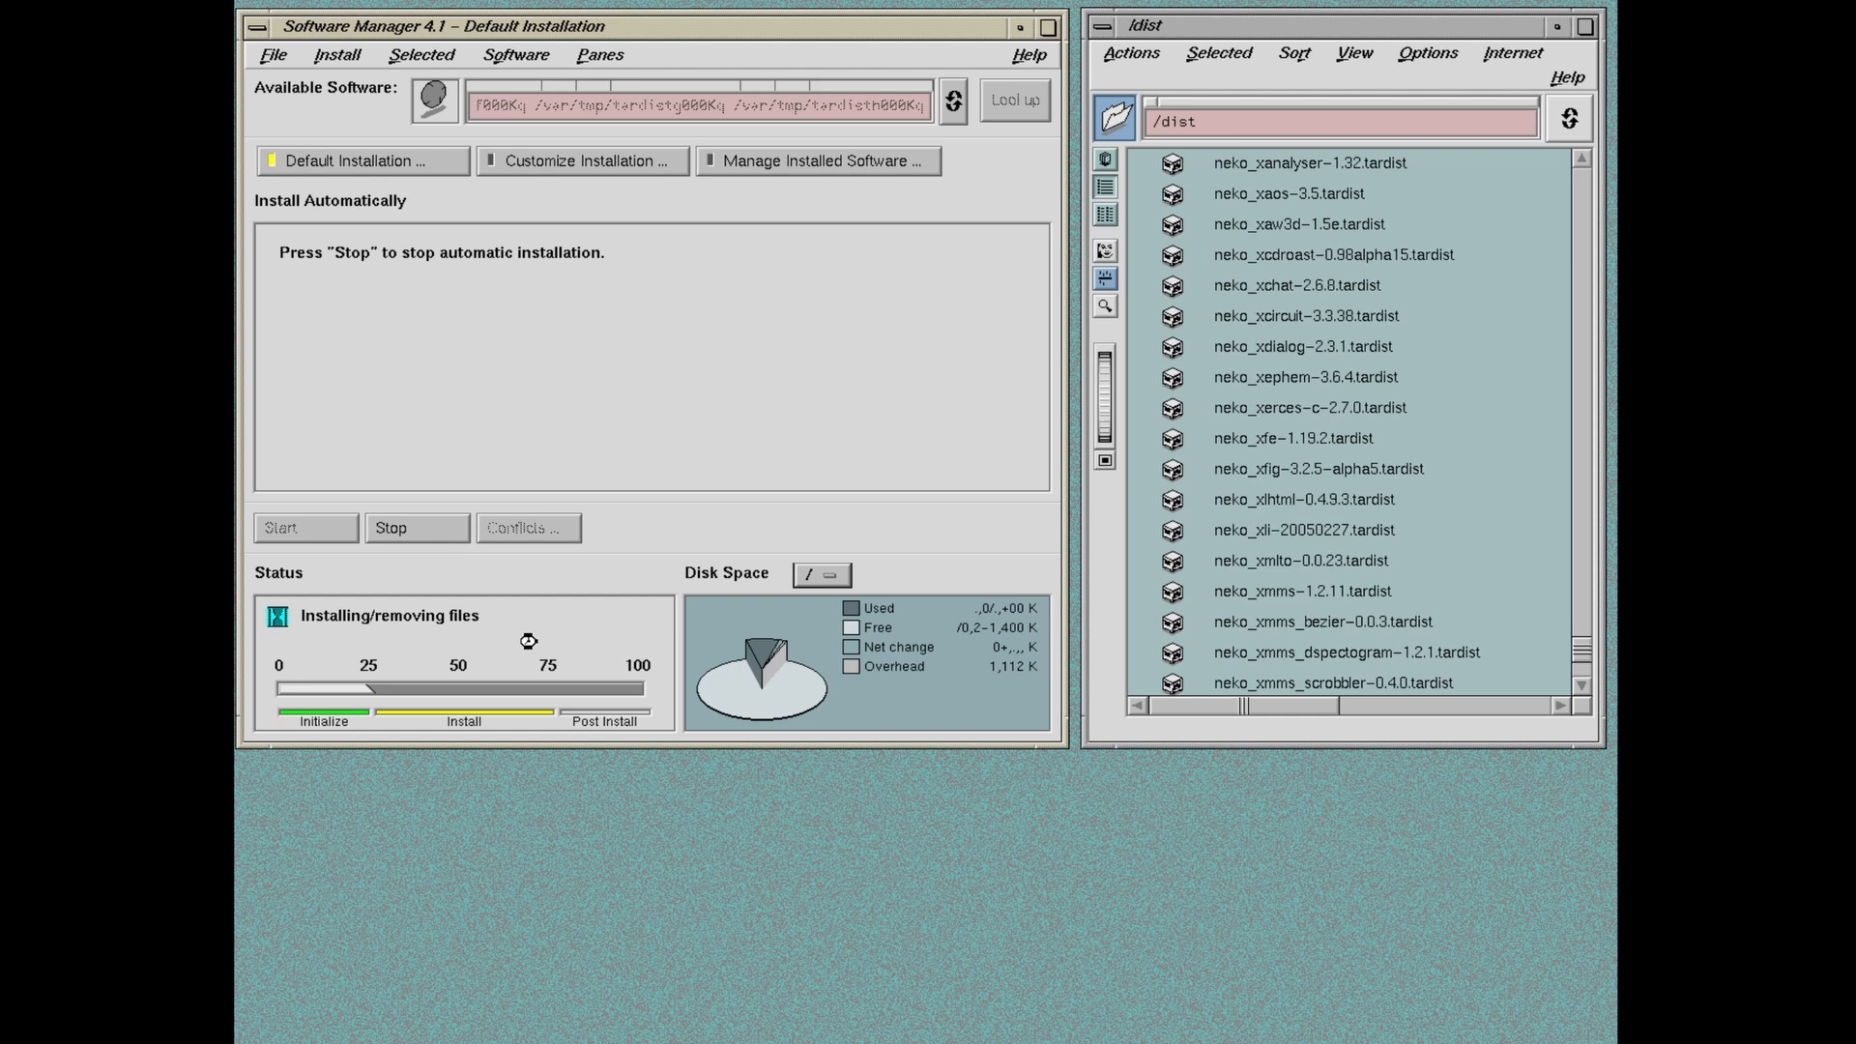
Step: Open a Unix shell, launch jot, and arrange the terminal and editor windows
{"action": "left_click", "coordinate": [1557, 27]}
{"action": "left_click_drag", "start_coordinate": [657, 26], "coordinate": [1197, 30]}
{"action": "left_click", "coordinate": [288, 51]}
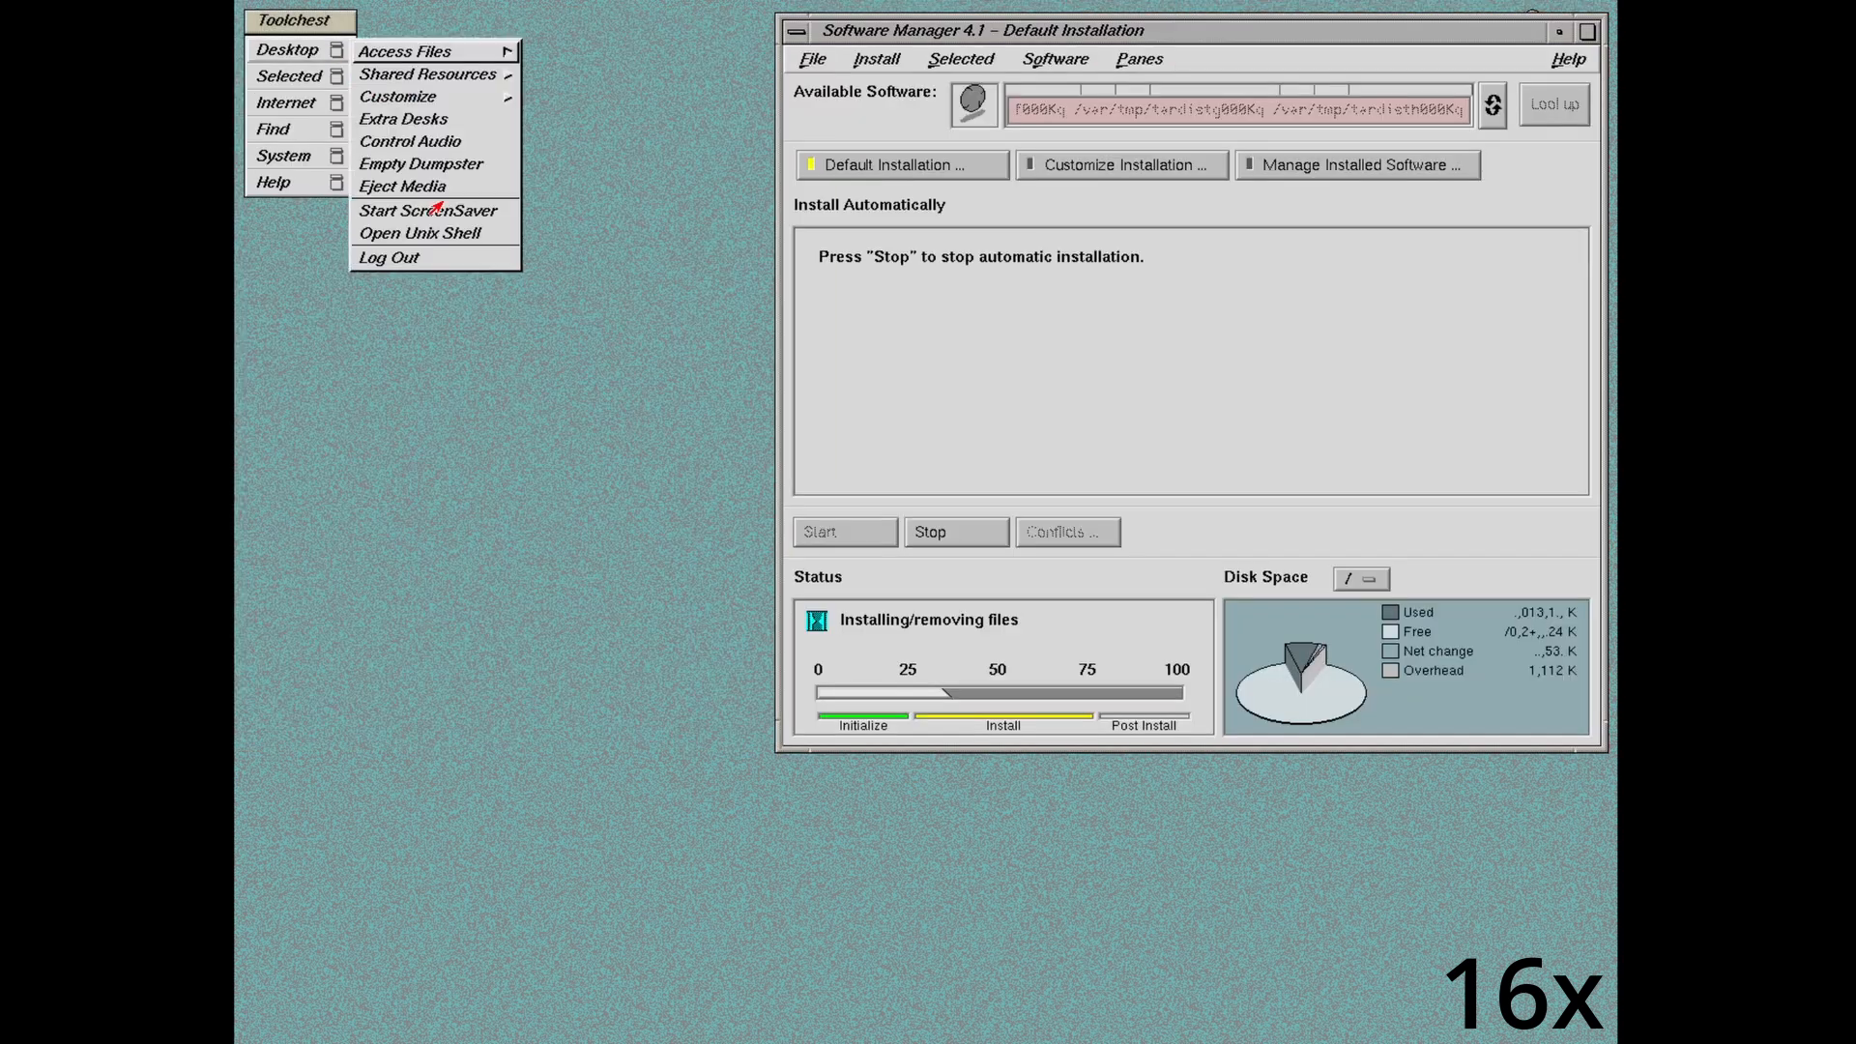
{"action": "left_click", "coordinate": [420, 232]}
{"action": "type", "text": "jot"}
{"action": "key", "text": "Return"}
{"action": "left_click_drag", "start_coordinate": [792, 216], "coordinate": [715, 181]}
{"action": "left_click", "coordinate": [1080, 183]}
{"action": "left_click_drag", "start_coordinate": [1302, 248], "coordinate": [1094, 390]}
{"action": "left_click_drag", "start_coordinate": [677, 420], "coordinate": [630, 59]}
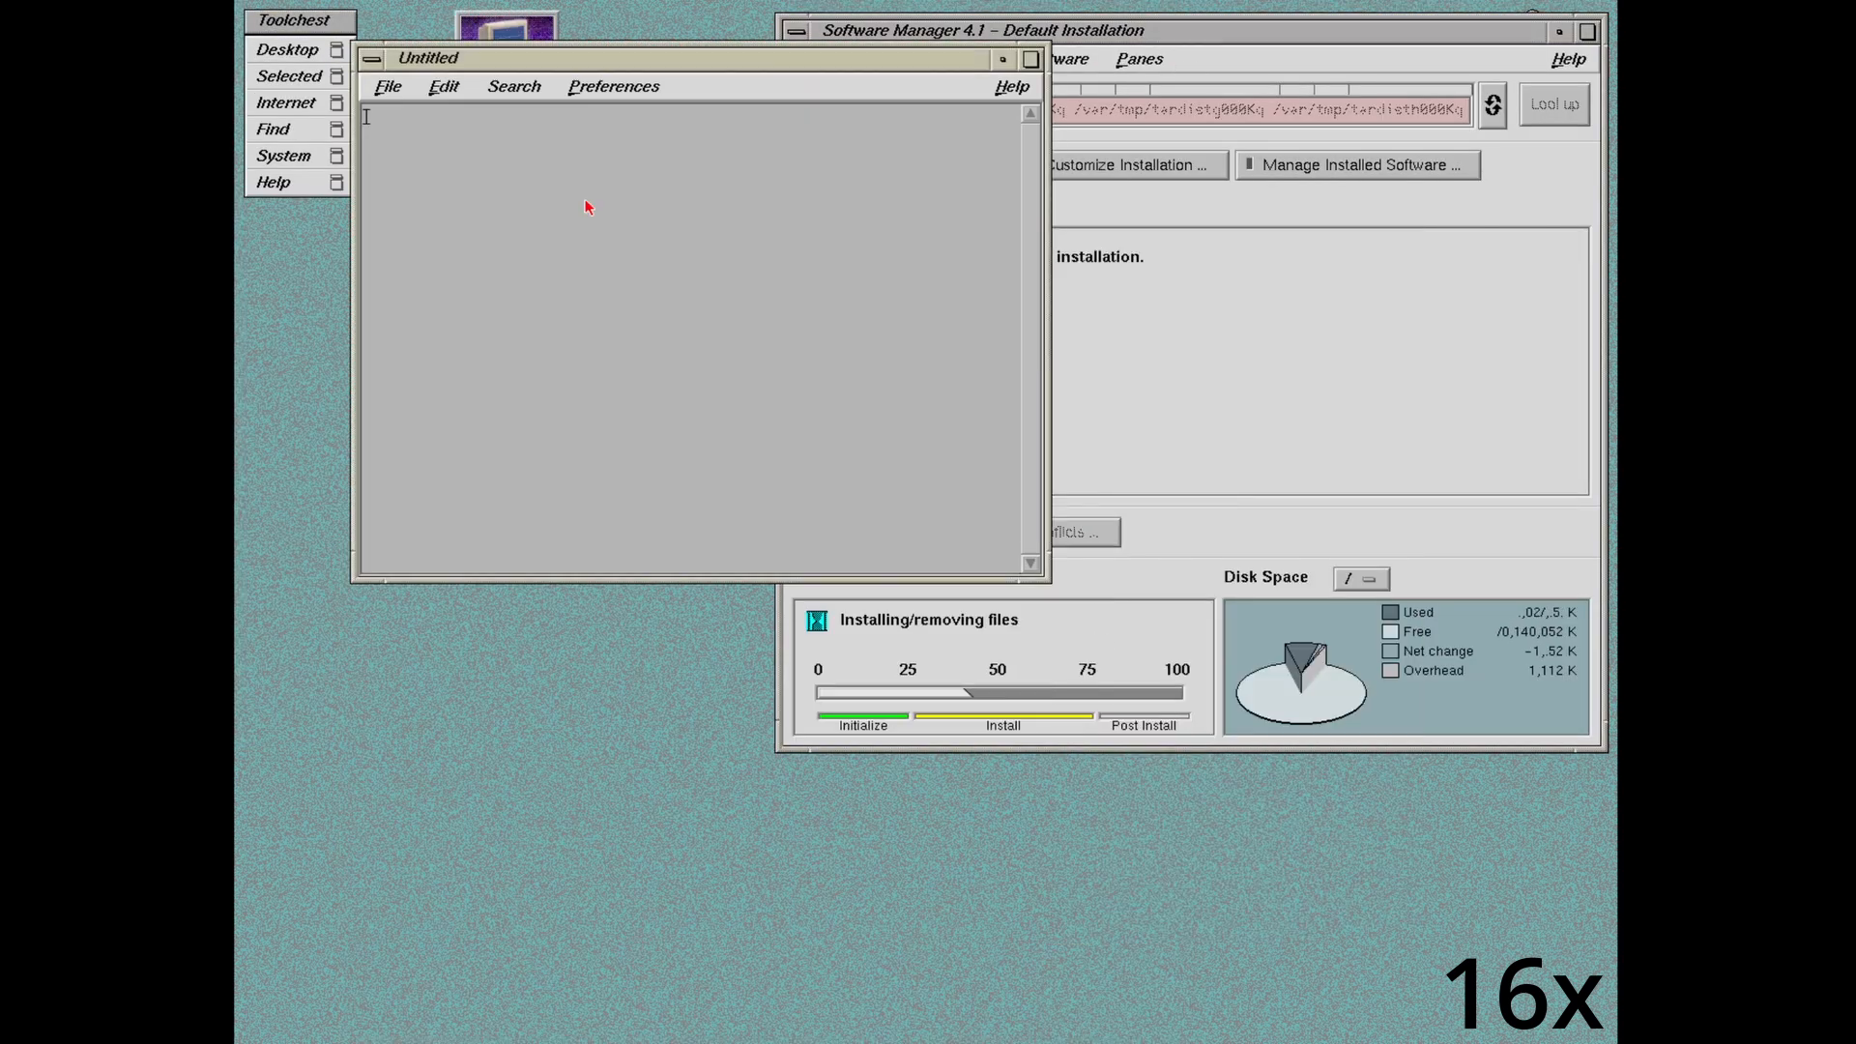
Step: Type the words yeet, oregon, sus, hi, i, no and paste a copy below
{"action": "type", "text": "hello my"}
{"action": "key", "text": "BackSpace"}
{"action": "key", "text": "BackSpace"}
{"action": "key", "text": "BackSpace"}
{"action": "key", "text": "BackSpace"}
{"action": "key", "text": "BackSpace"}
{"action": "key", "text": "BackSpace"}
{"action": "key", "text": "BackSpace"}
{"action": "key", "text": "BackSpace"}
{"action": "type", "text": "yeet"}
{"action": "key", "text": "Return"}
{"action": "type", "text": "oregon sus hi i no"}
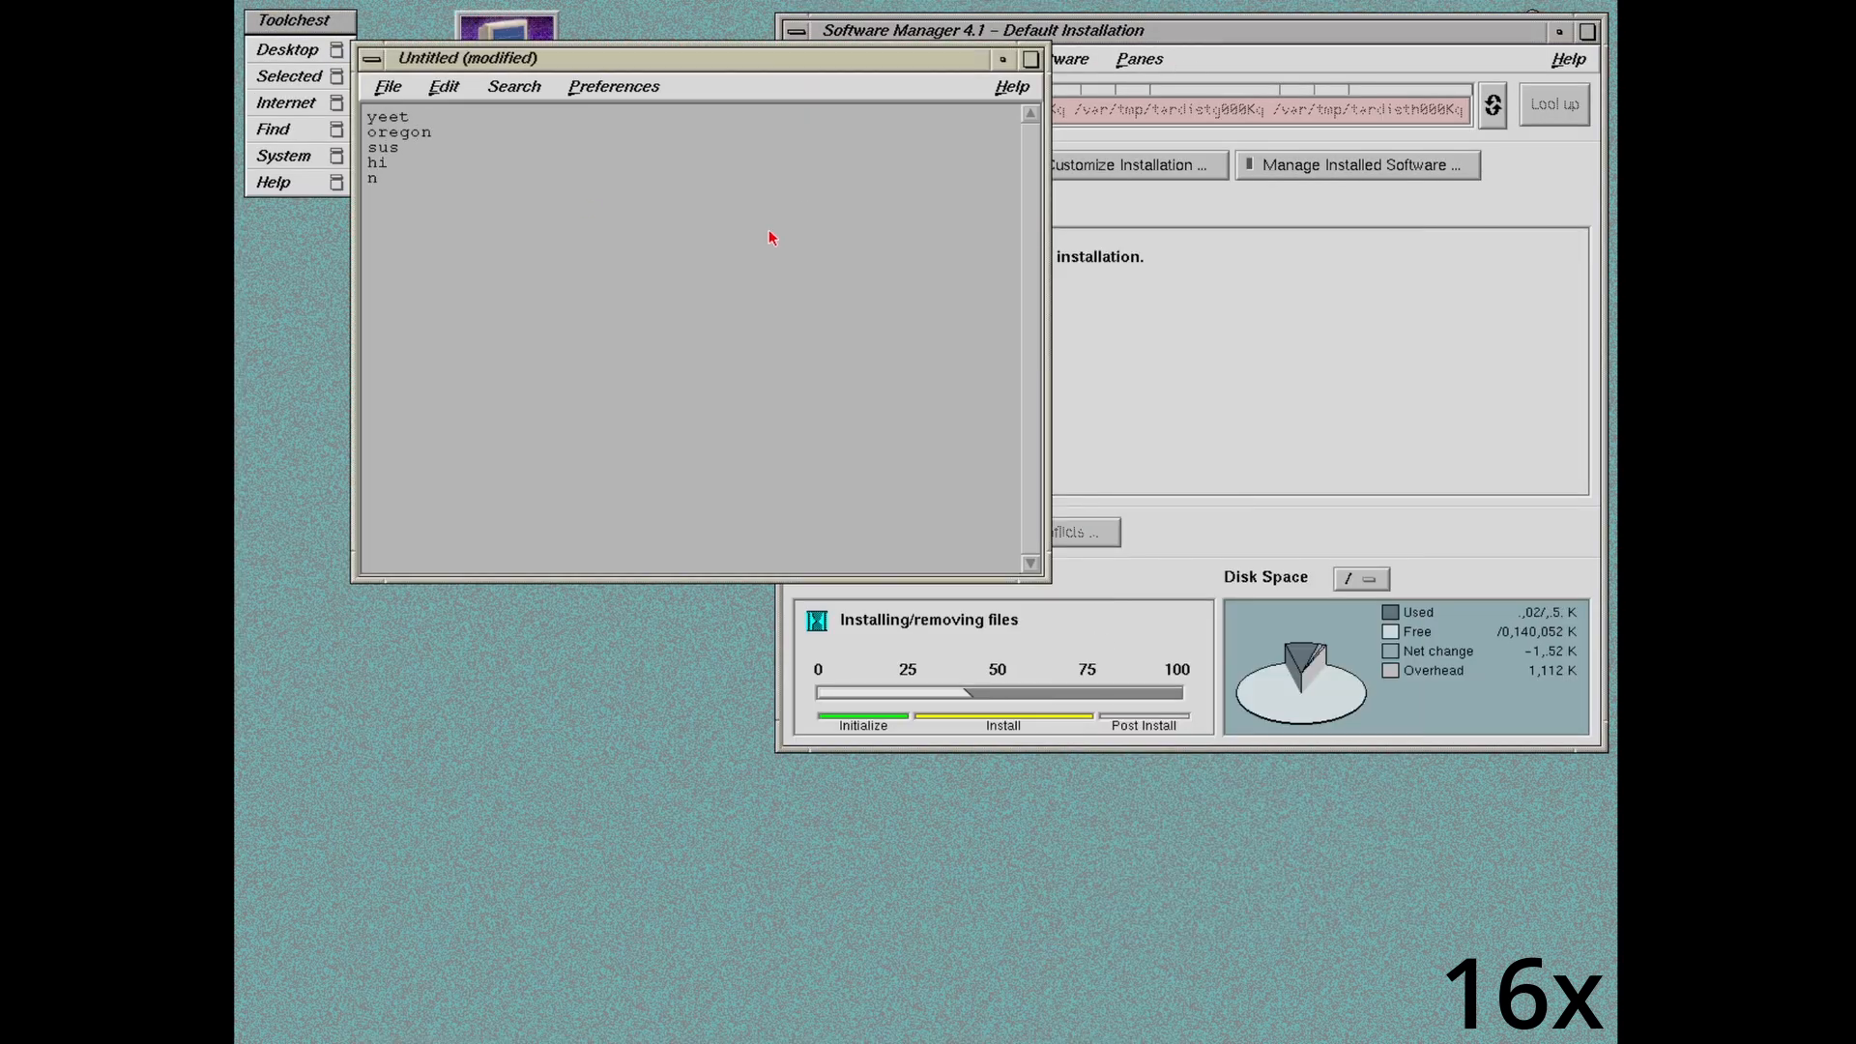
{"action": "key", "text": "ctrl+Home"}
{"action": "key", "text": "ctrl+shift+End"}
{"action": "right_click", "coordinate": [391, 122]}
{"action": "left_click", "coordinate": [425, 186]}
{"action": "left_click", "coordinate": [482, 201]}
{"action": "key", "text": "Return"}
{"action": "key", "text": "Return"}
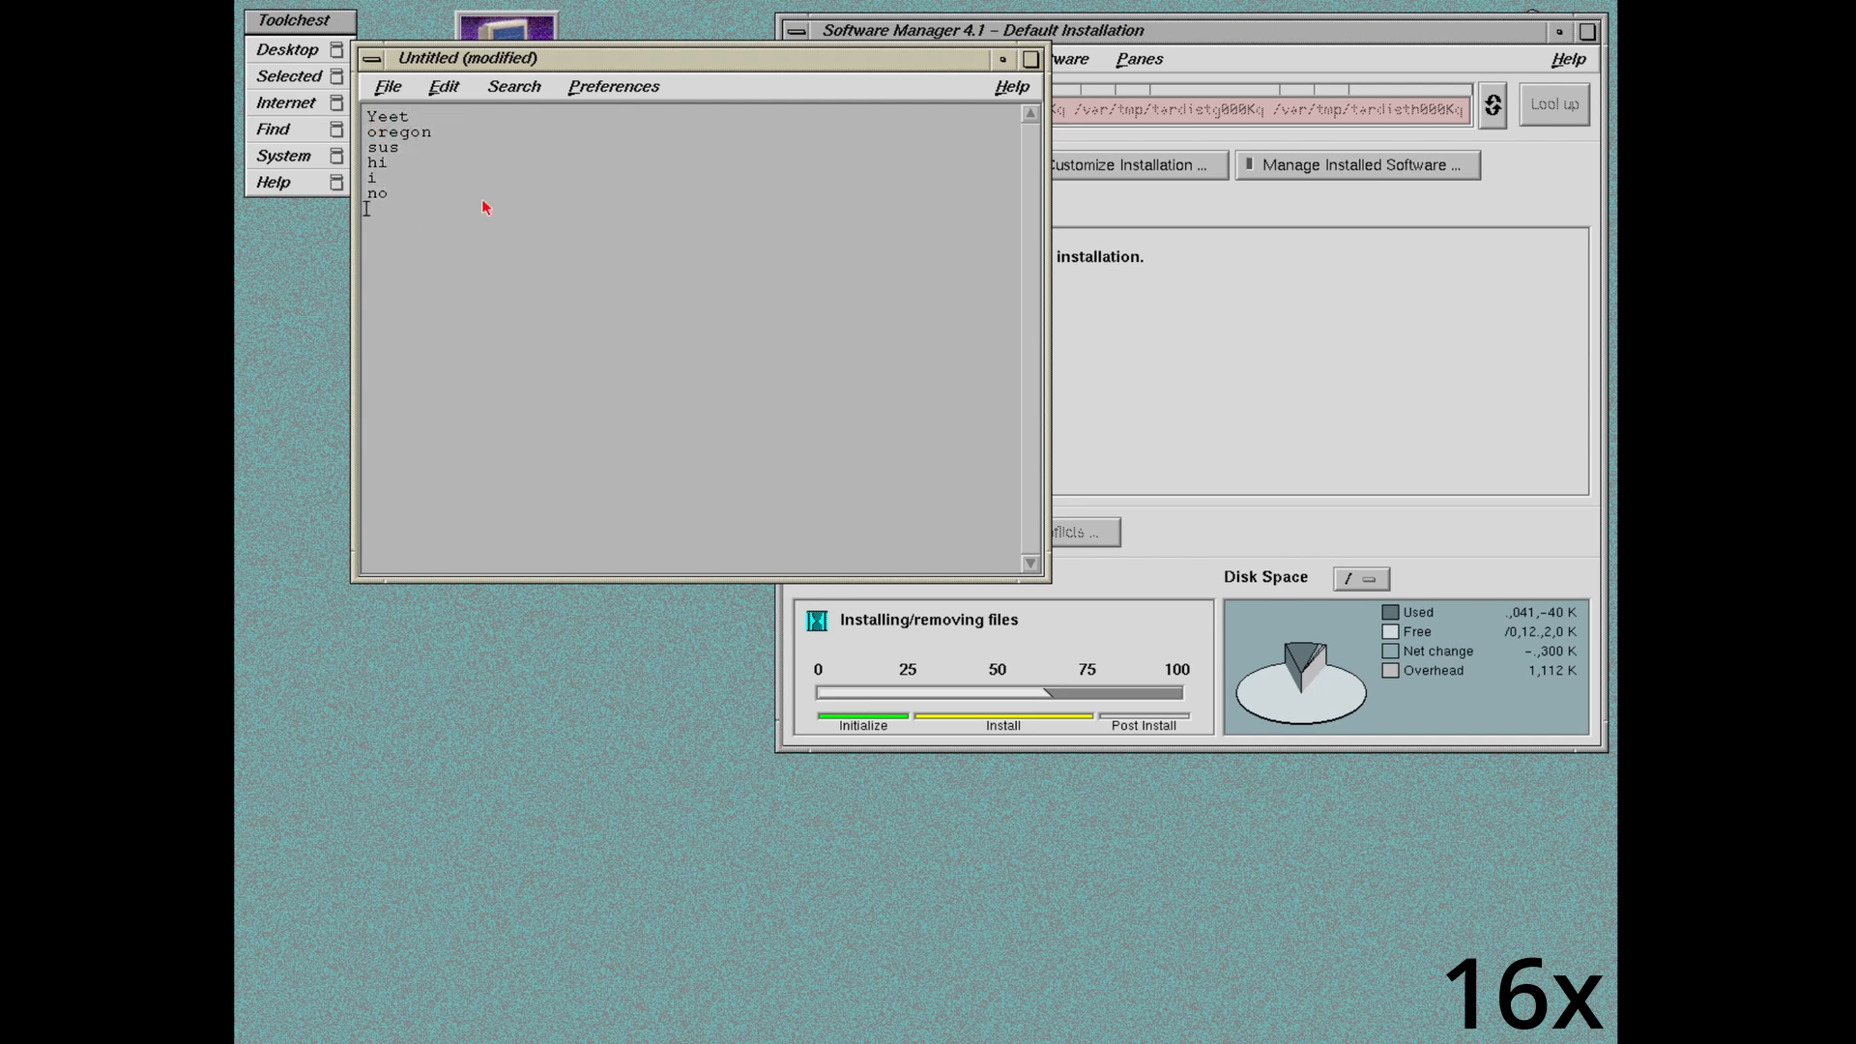
{"action": "type", "text": "Yeet oregon sus hi i no"}
Step: Replace the duplicated block with the remaining words me, kalm, world, asdf
{"action": "left_click_drag", "start_coordinate": [390, 301], "coordinate": [334, 222]}
{"action": "left_click", "coordinate": [473, 298]}
{"action": "key", "text": "Return"}
{"action": "key", "text": "Return"}
{"action": "key", "text": "Return"}
{"action": "type", "text": "Hi i"}
{"action": "left_click_drag", "start_coordinate": [473, 315], "coordinate": [473, 207]}
{"action": "key", "text": "BackSpace"}
{"action": "key", "text": "BackSpace"}
{"action": "left_click", "coordinate": [475, 295]}
{"action": "type", "text": "me kalm "}
{"action": "type", "text": "world a"}
{"action": "type", "text": "sdf"}
Step: Copy the word list, paste it again, and close the editor window
{"action": "left_click_drag", "start_coordinate": [472, 302], "coordinate": [471, 108]}
{"action": "left_click", "coordinate": [469, 293]}
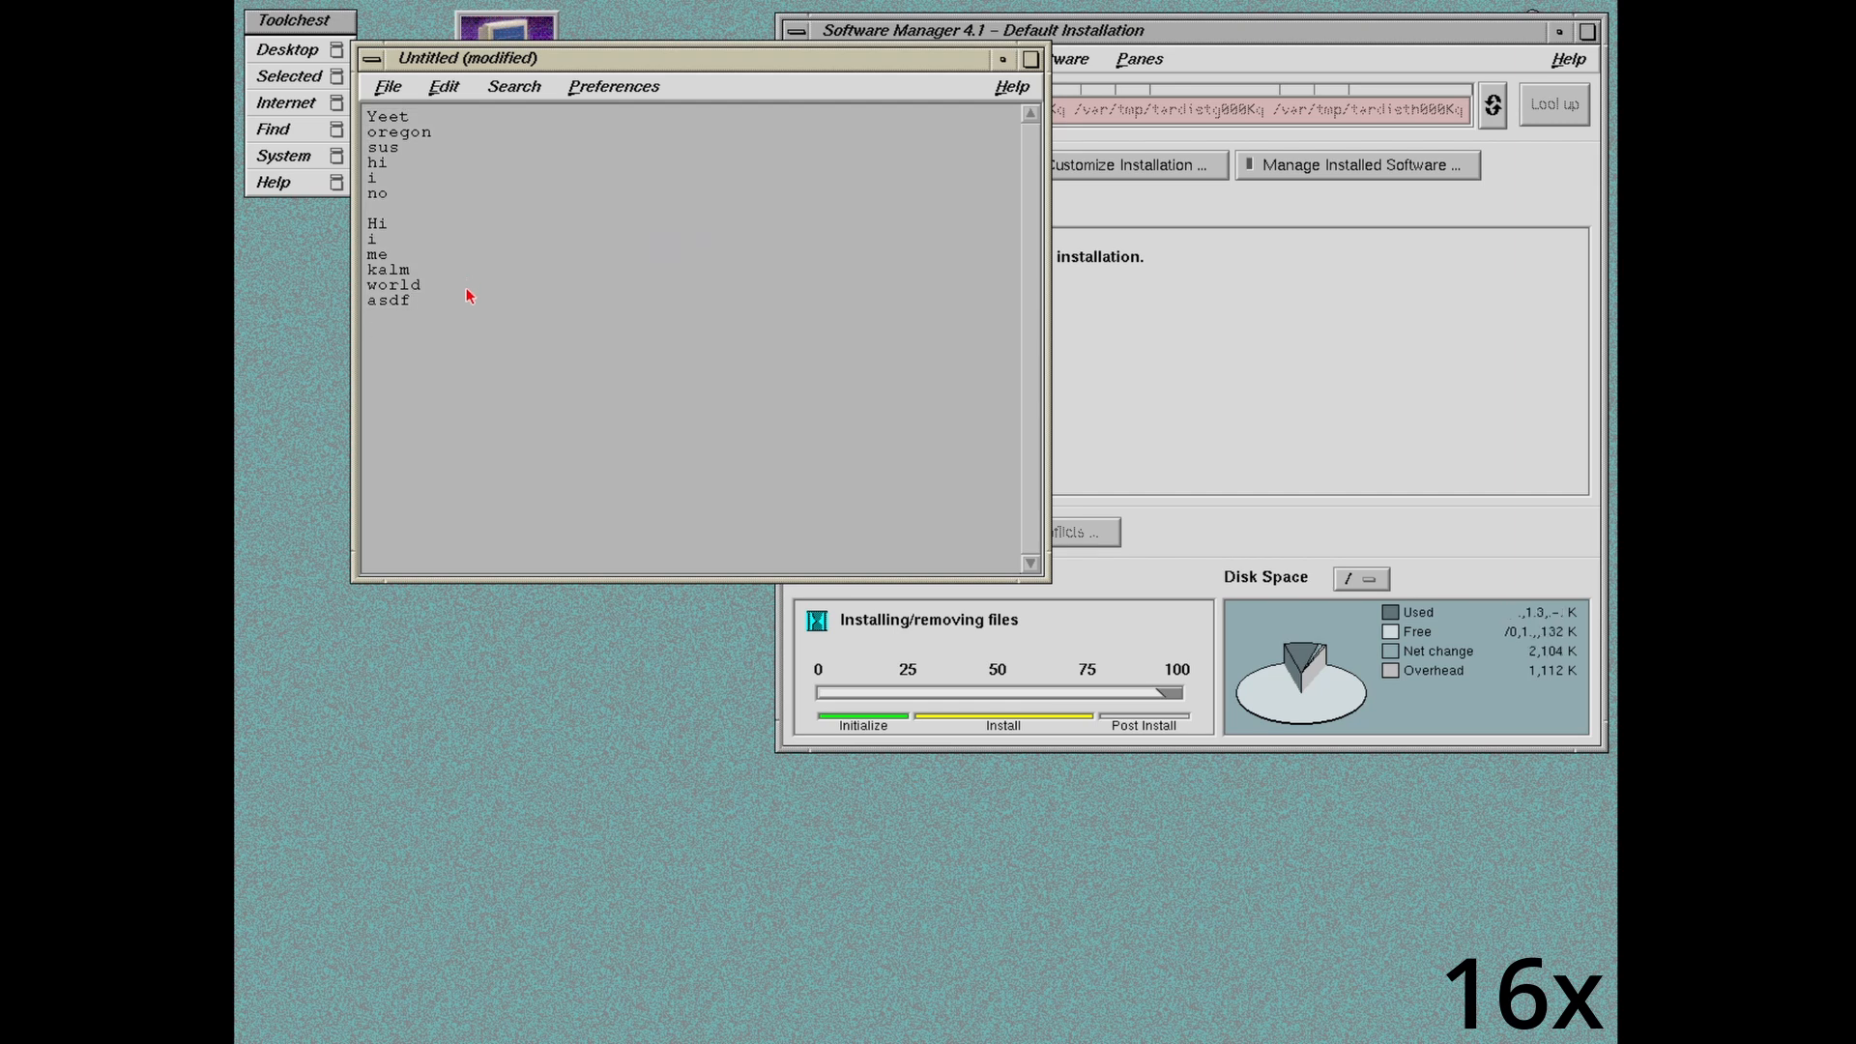
{"action": "key", "text": "Return"}
{"action": "key", "text": "Return"}
{"action": "type", "text": "Yeet oregon sus hi i no  Hi i me kalm world asdf"}
{"action": "left_click_drag", "start_coordinate": [472, 517], "coordinate": [471, 389]}
{"action": "right_click", "coordinate": [448, 61]}
{"action": "left_click", "coordinate": [483, 273]}
Step: Open a new shell, start jot again, paste in the riddle words and begin saving
{"action": "left_click", "coordinate": [299, 50]}
{"action": "left_click", "coordinate": [416, 52]}
{"action": "left_click_drag", "start_coordinate": [667, 277], "coordinate": [540, 251]}
{"action": "type", "text": "jot"}
{"action": "left_click", "coordinate": [1090, 251]}
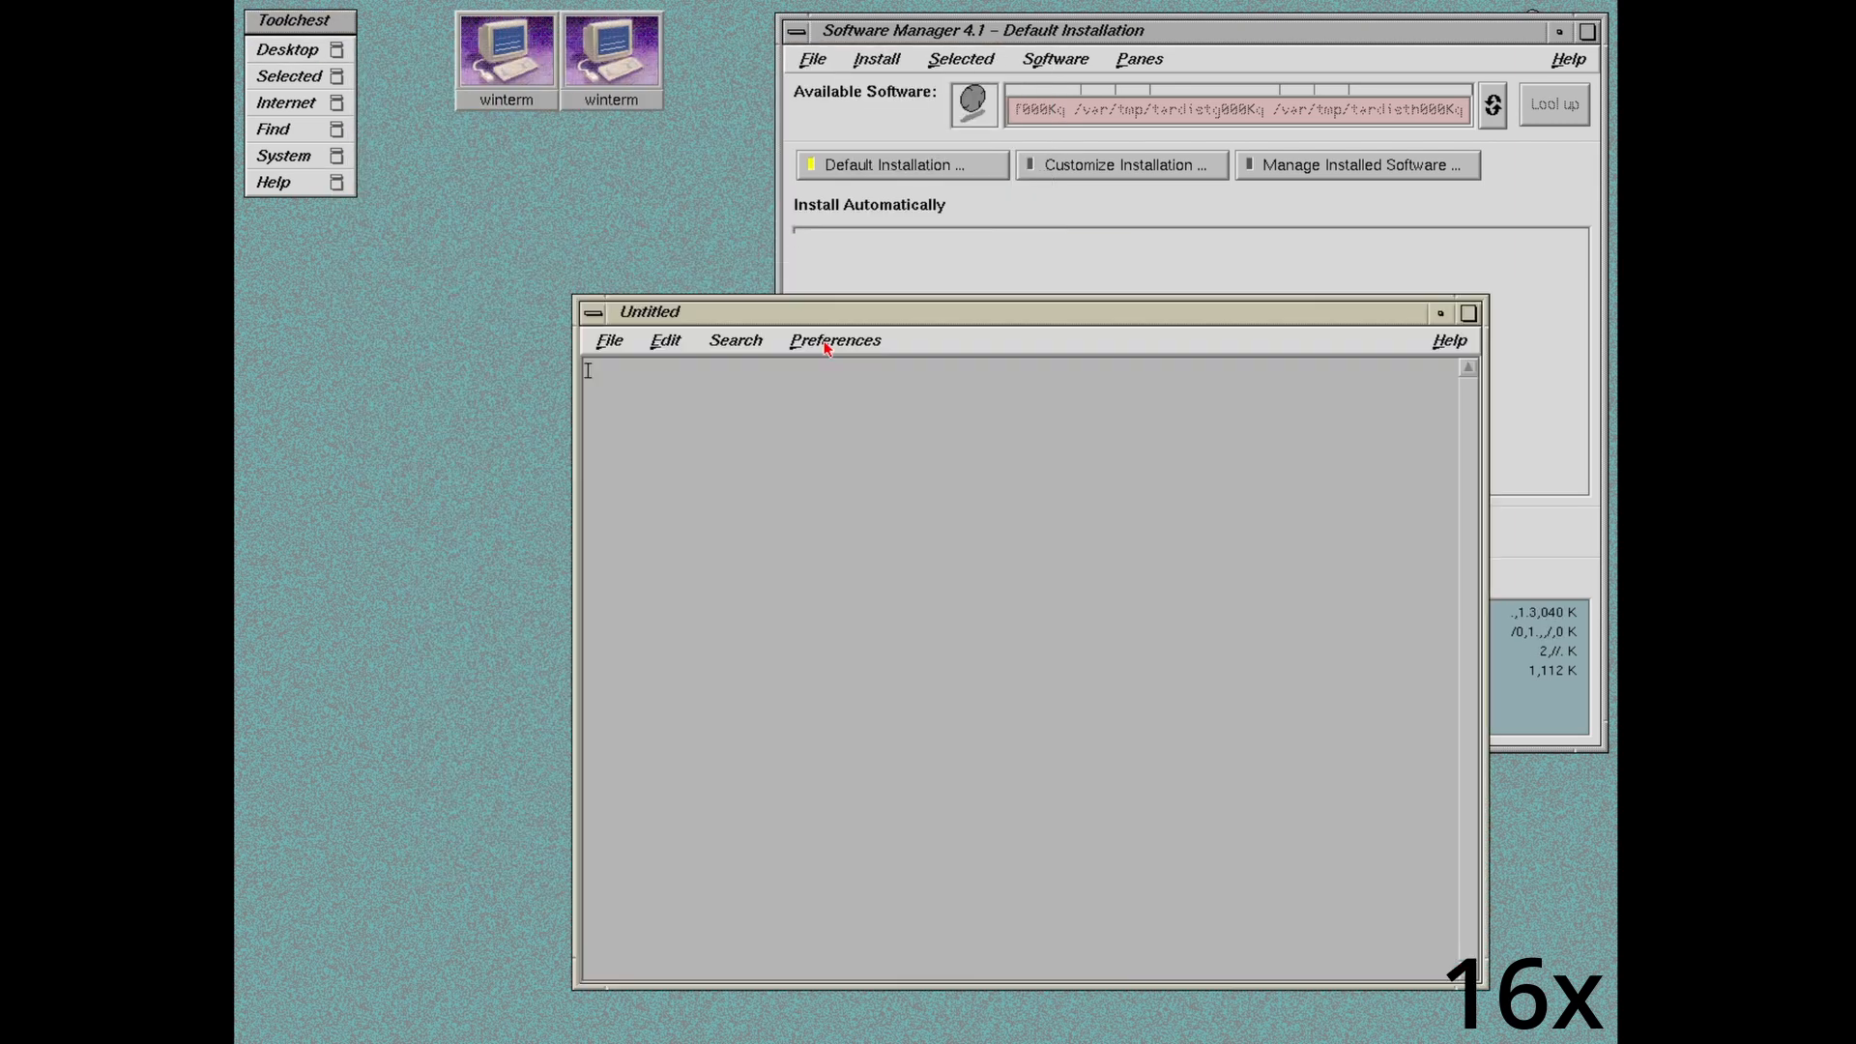
{"action": "key", "text": "ctrl+v"}
{"action": "left_click", "coordinate": [610, 340]}
{"action": "left_click", "coordinate": [633, 425]}
Step: Enter the file name and save, then move Software Manager toward the centre
{"action": "type", "text": "hi there"}
{"action": "key", "text": "Return"}
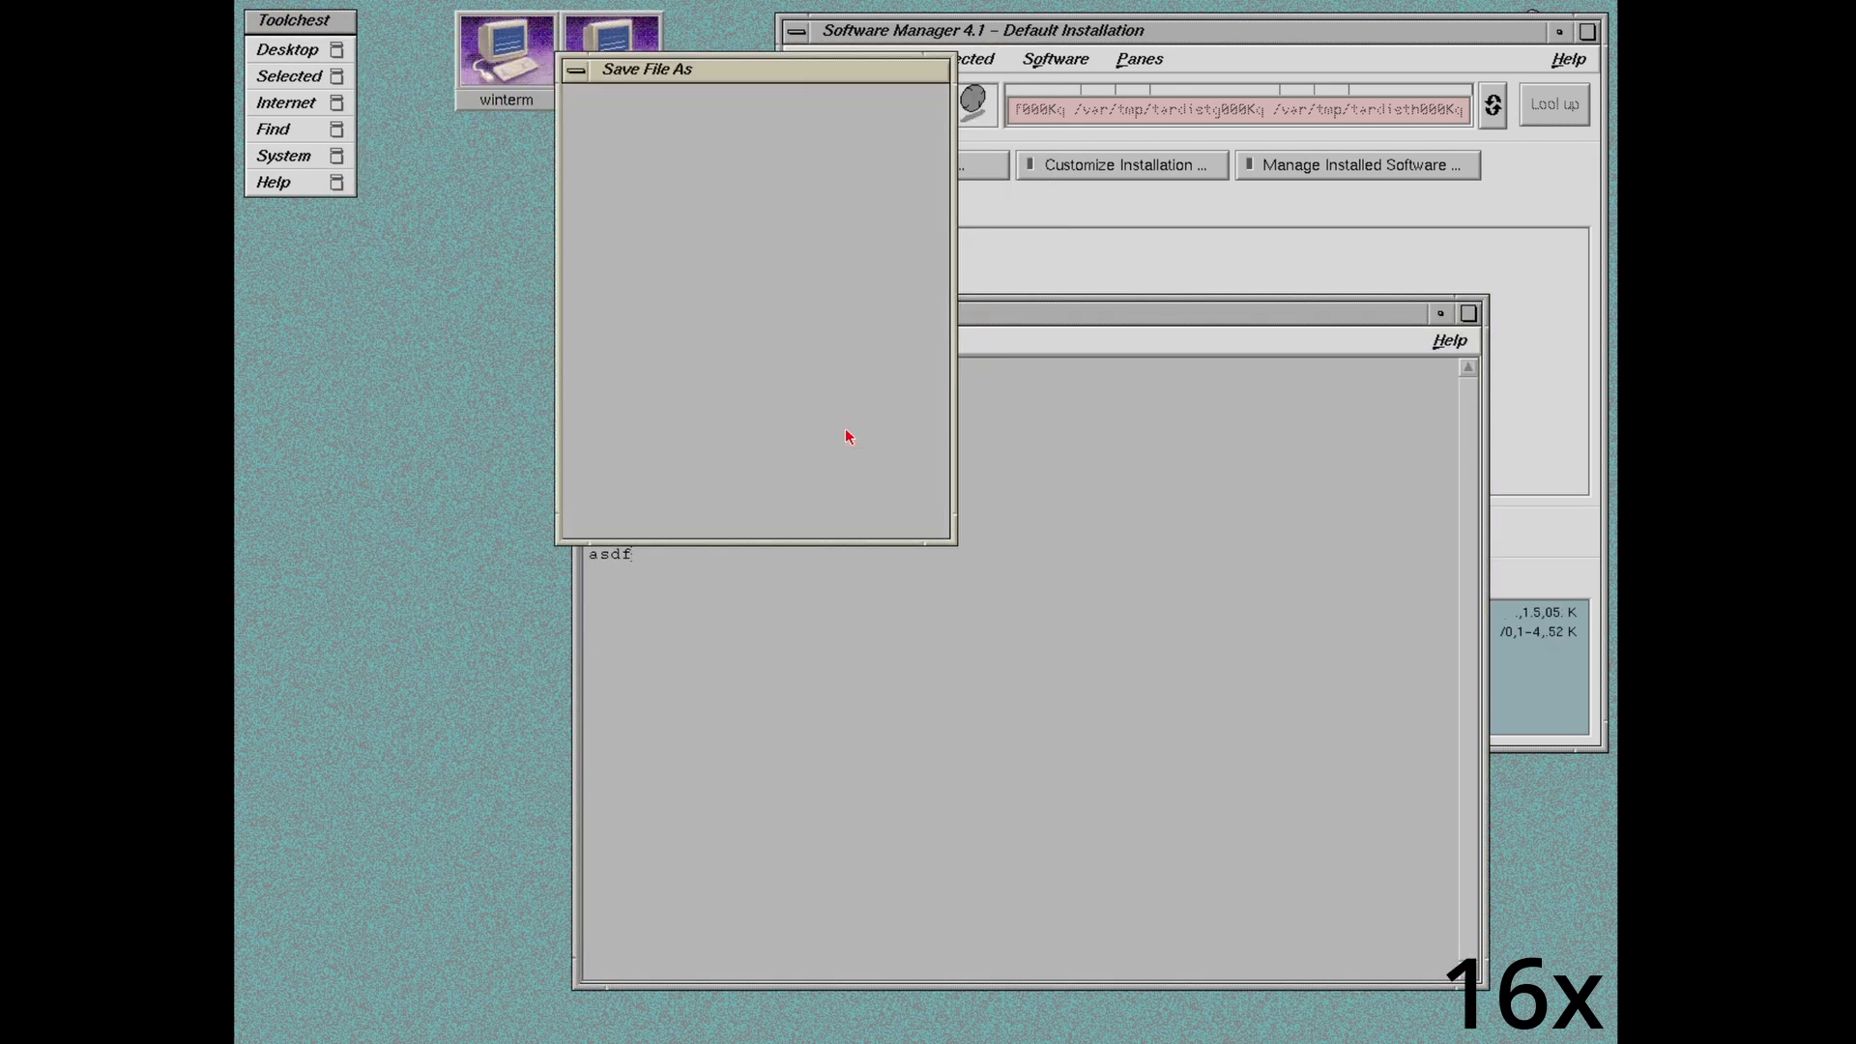
{"action": "double_click", "coordinate": [593, 313]}
{"action": "left_click_drag", "start_coordinate": [1021, 31], "coordinate": [802, 102]}
{"action": "left_click", "coordinate": [611, 49]}
{"action": "left_click", "coordinate": [506, 49]}
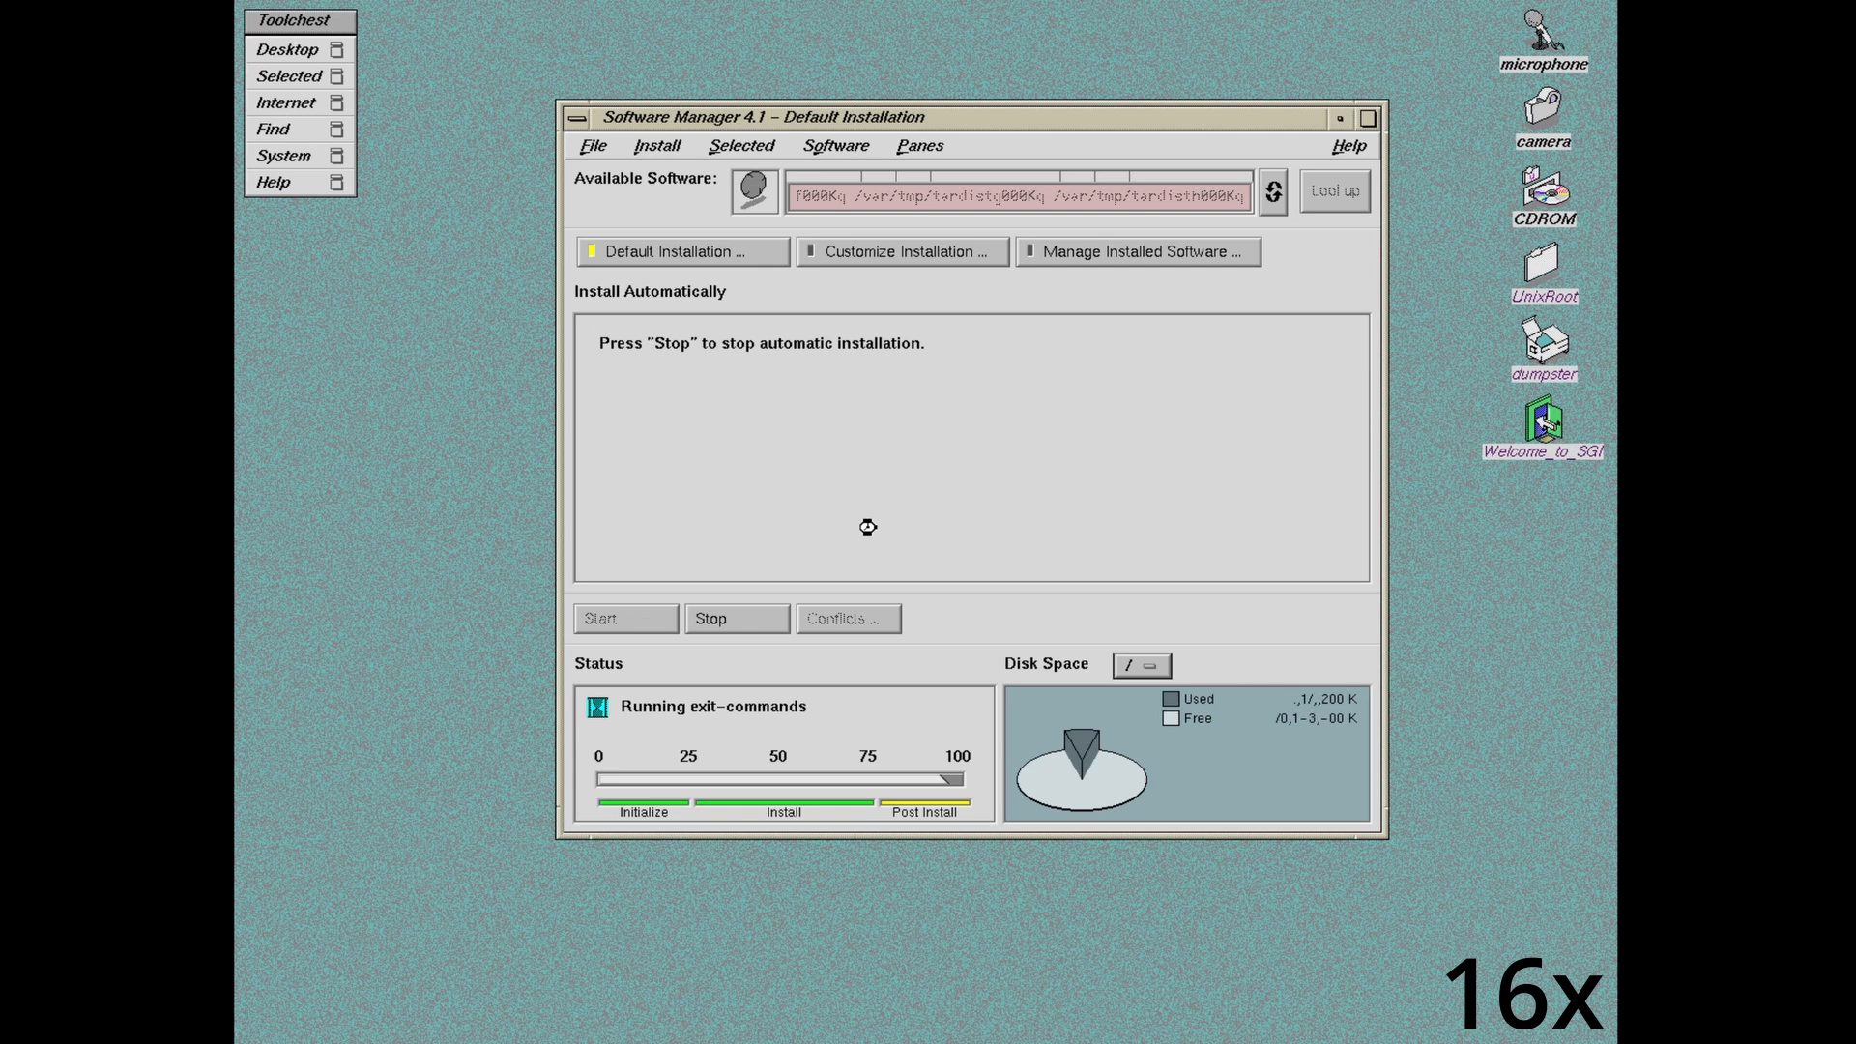
Step: Open a fresh Unix shell and run 'jot riddleme.txt'
{"action": "left_click", "coordinate": [286, 54]}
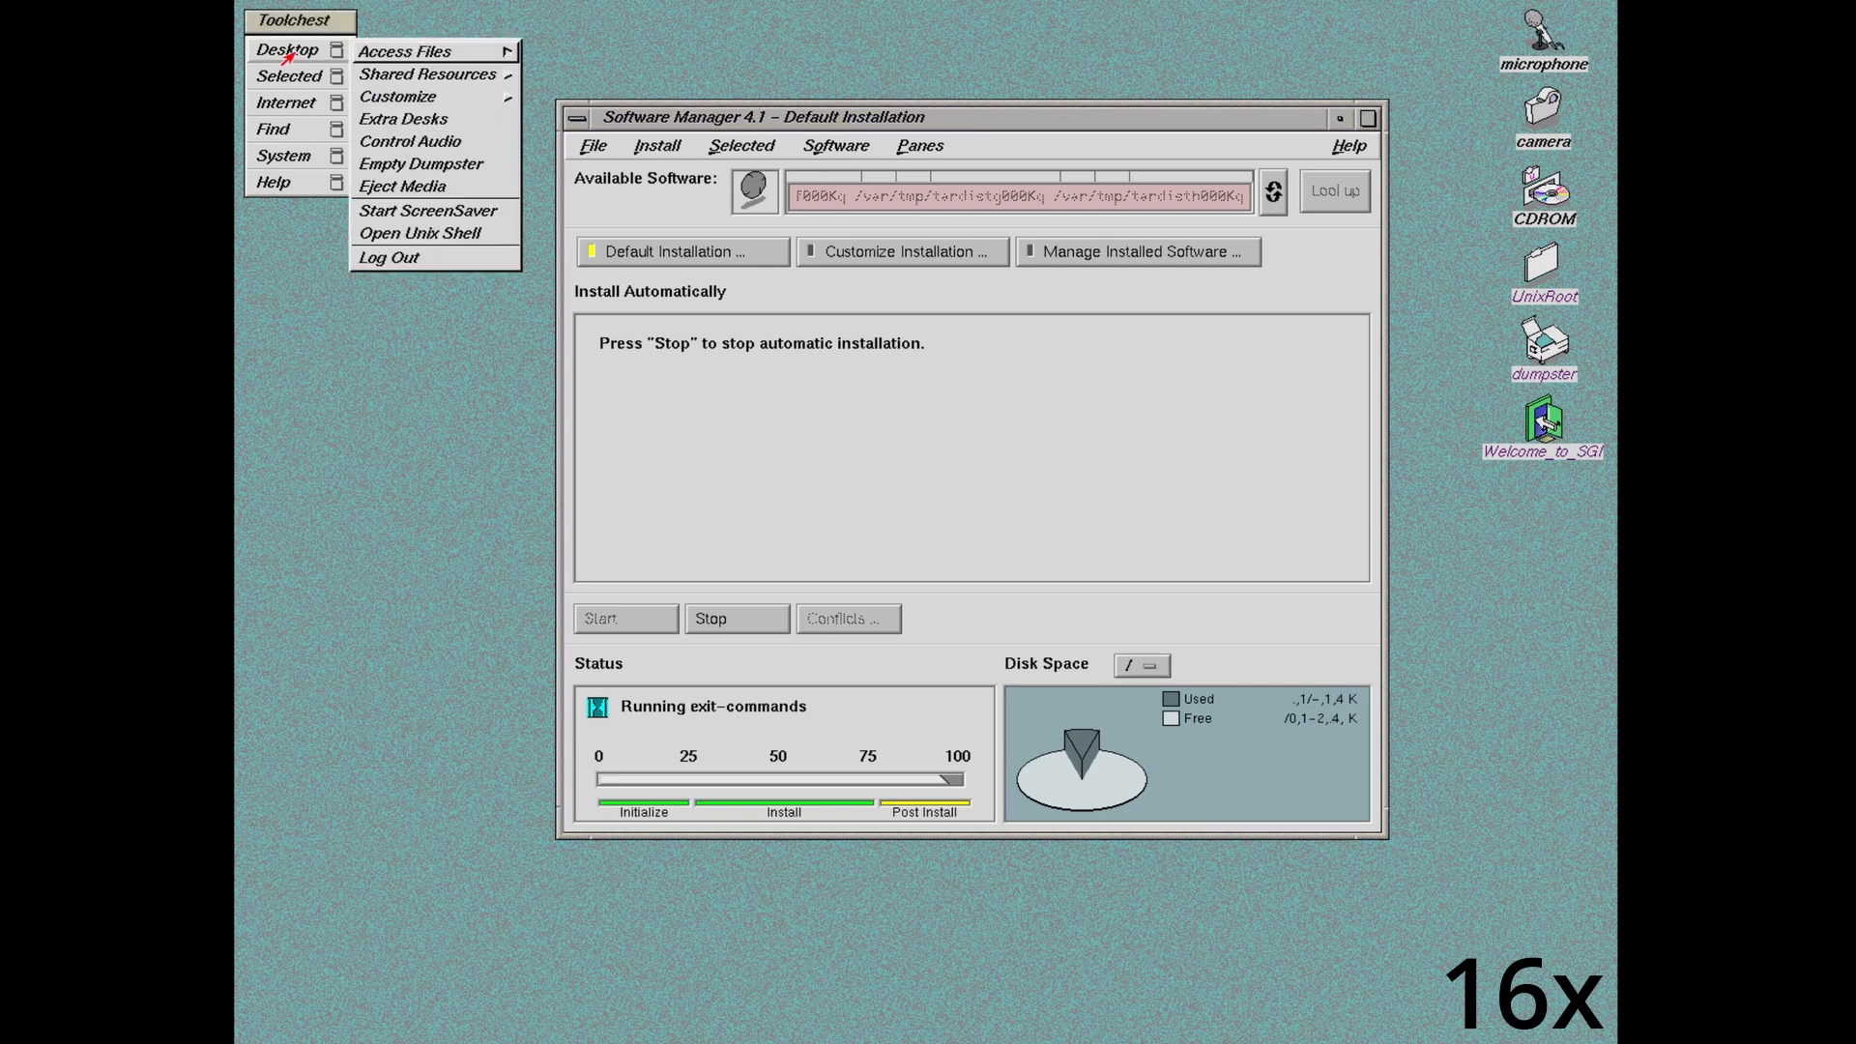
{"action": "left_click", "coordinate": [291, 55]}
{"action": "left_click", "coordinate": [297, 58]}
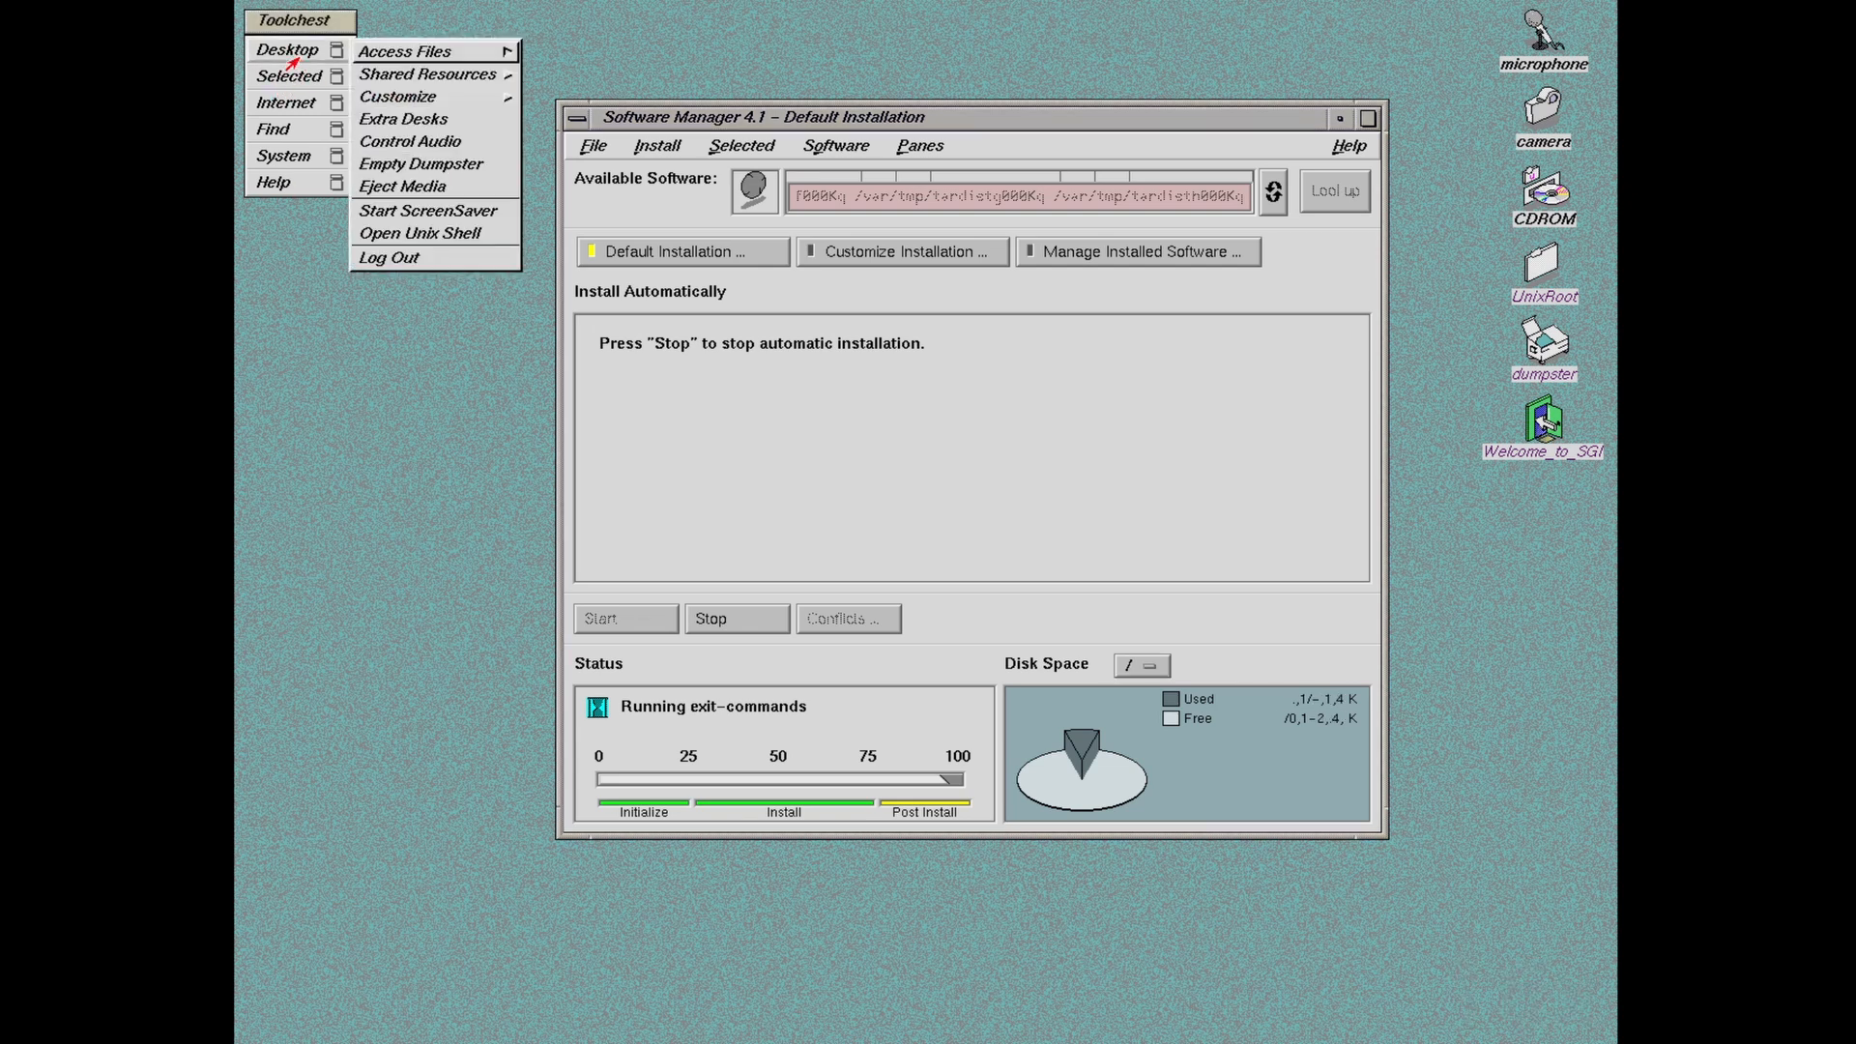
{"action": "left_click", "coordinate": [354, 232]}
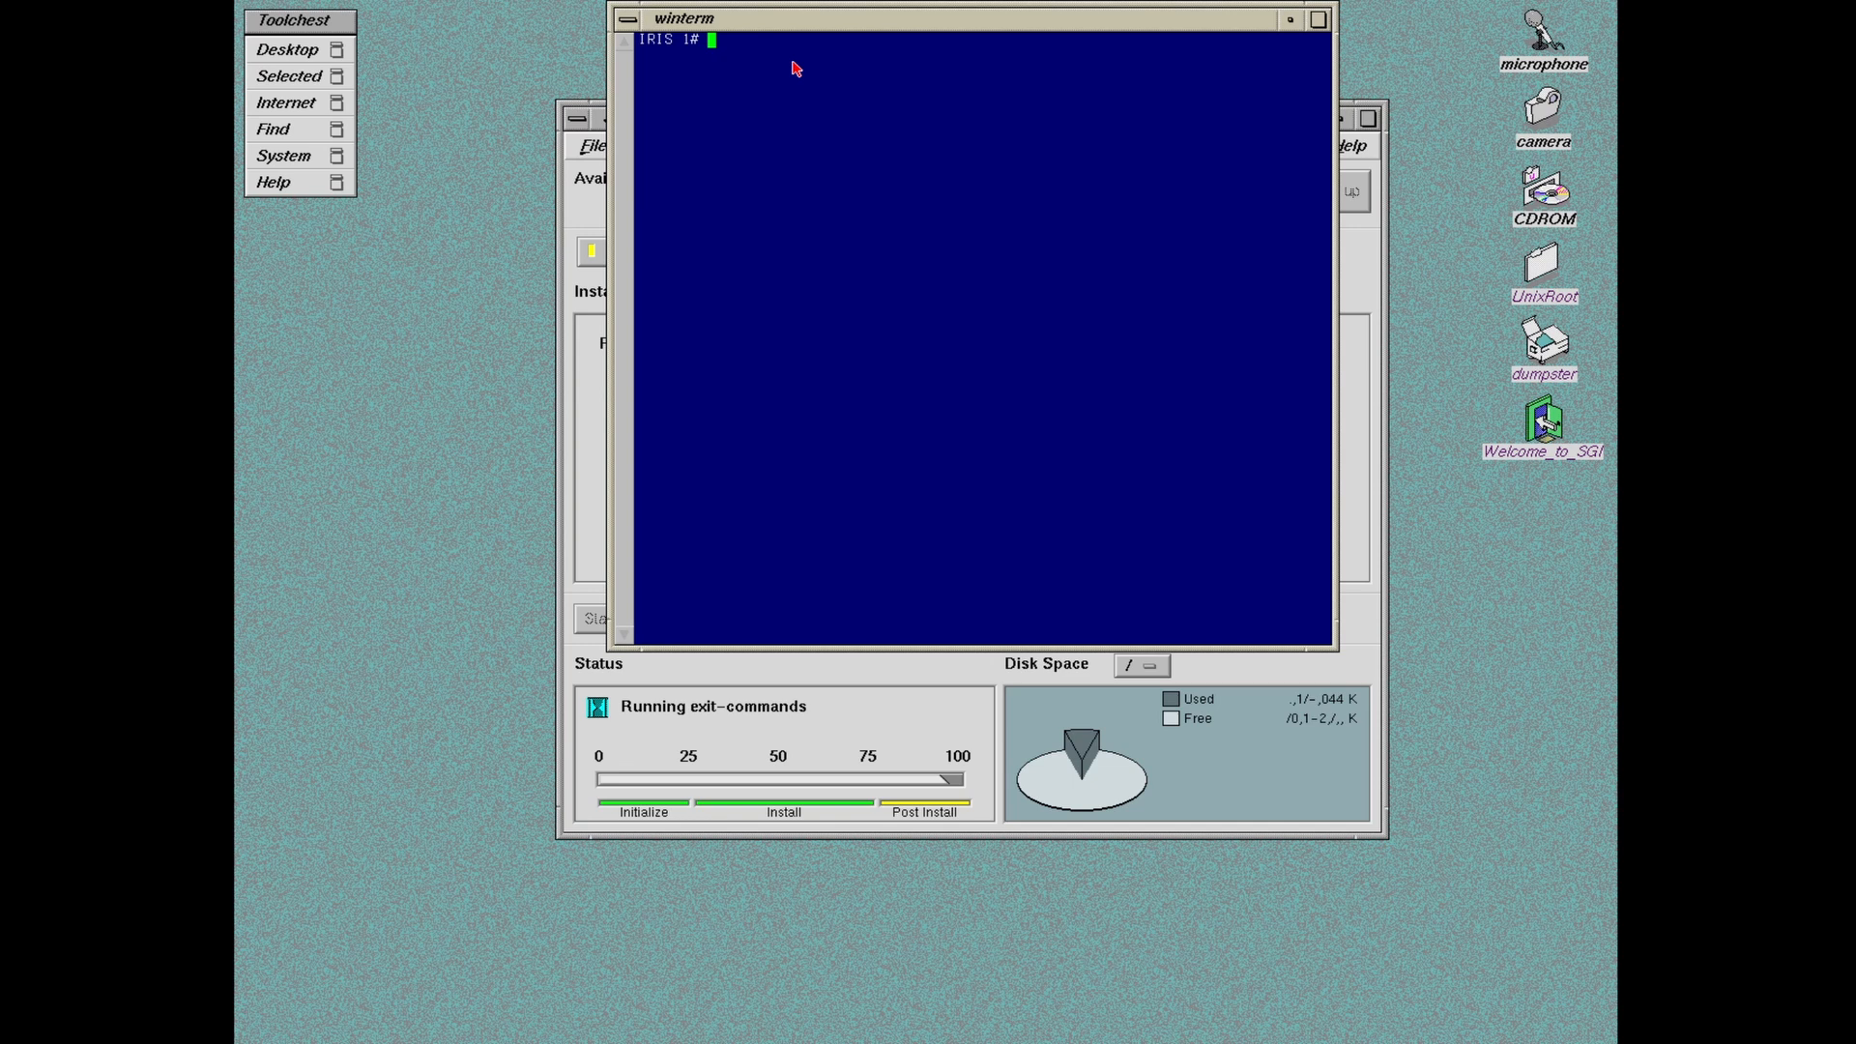
{"action": "type", "text": "jot riddleme.txt"}
{"action": "key", "text": "Return"}
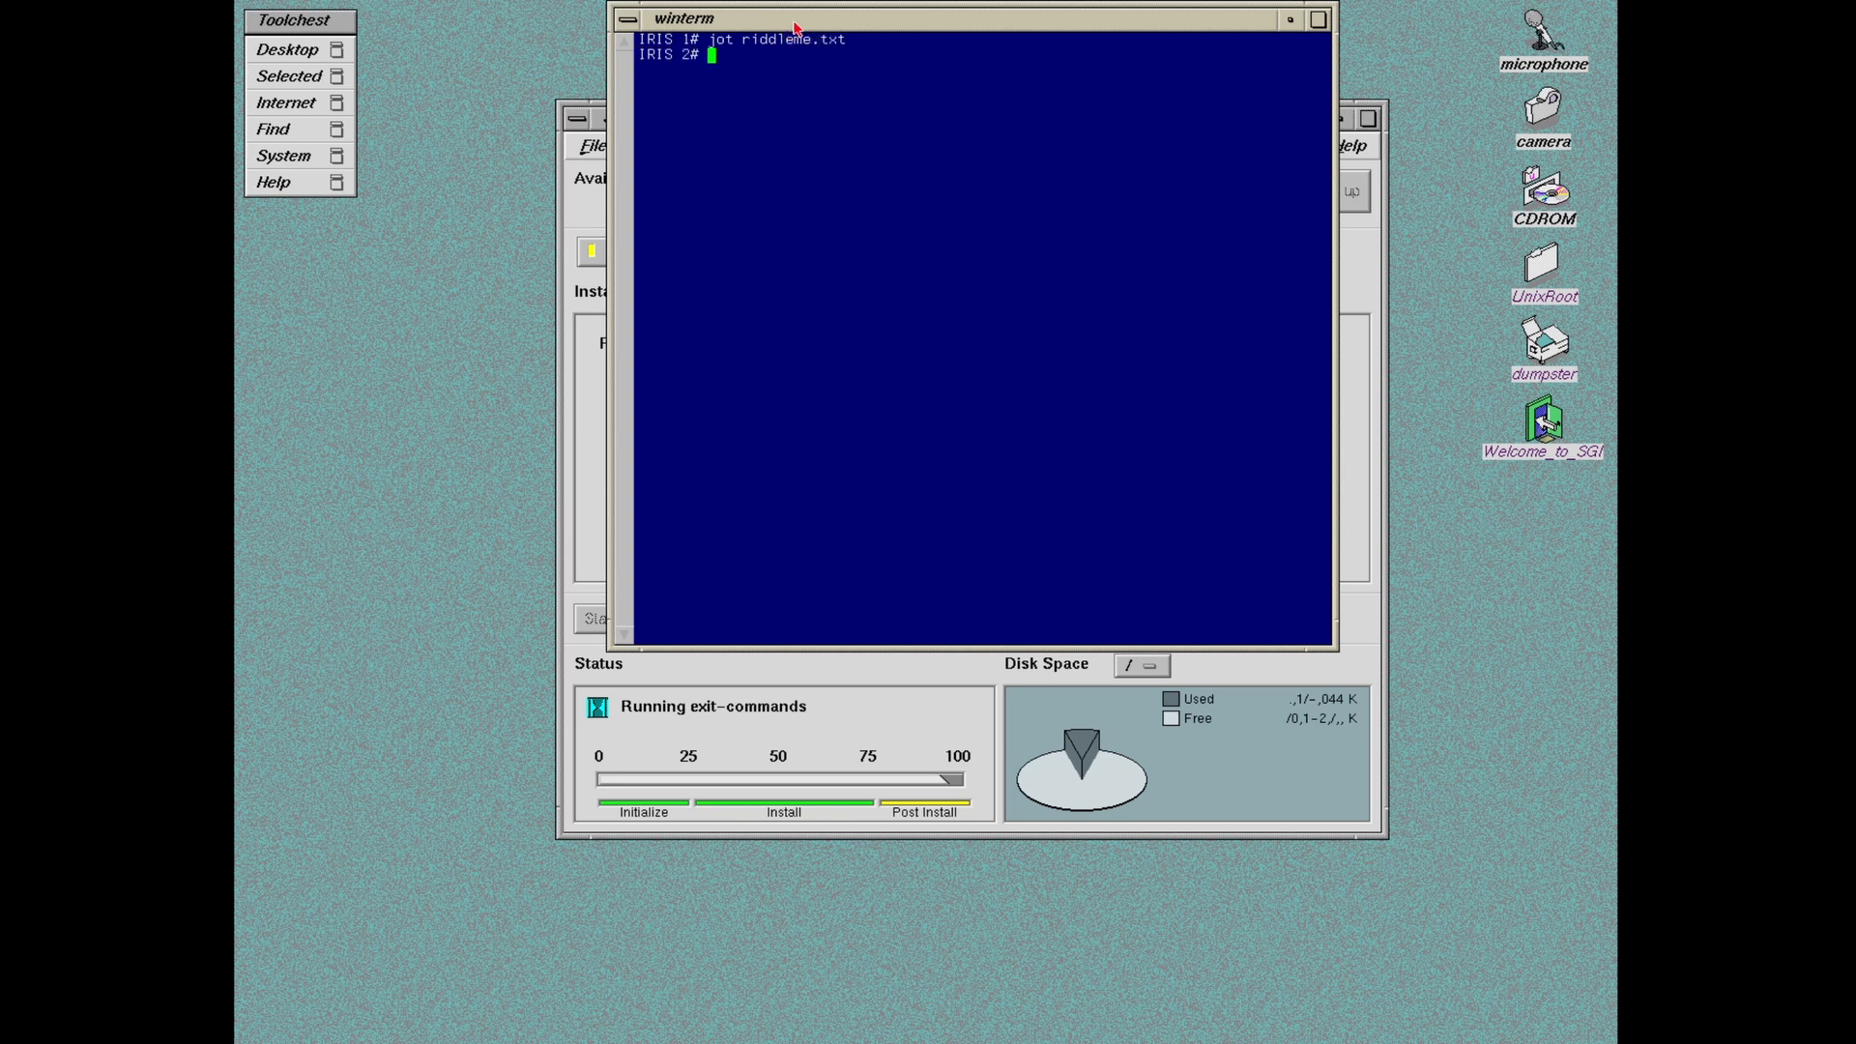
{"action": "right_click", "coordinate": [1264, 29]}
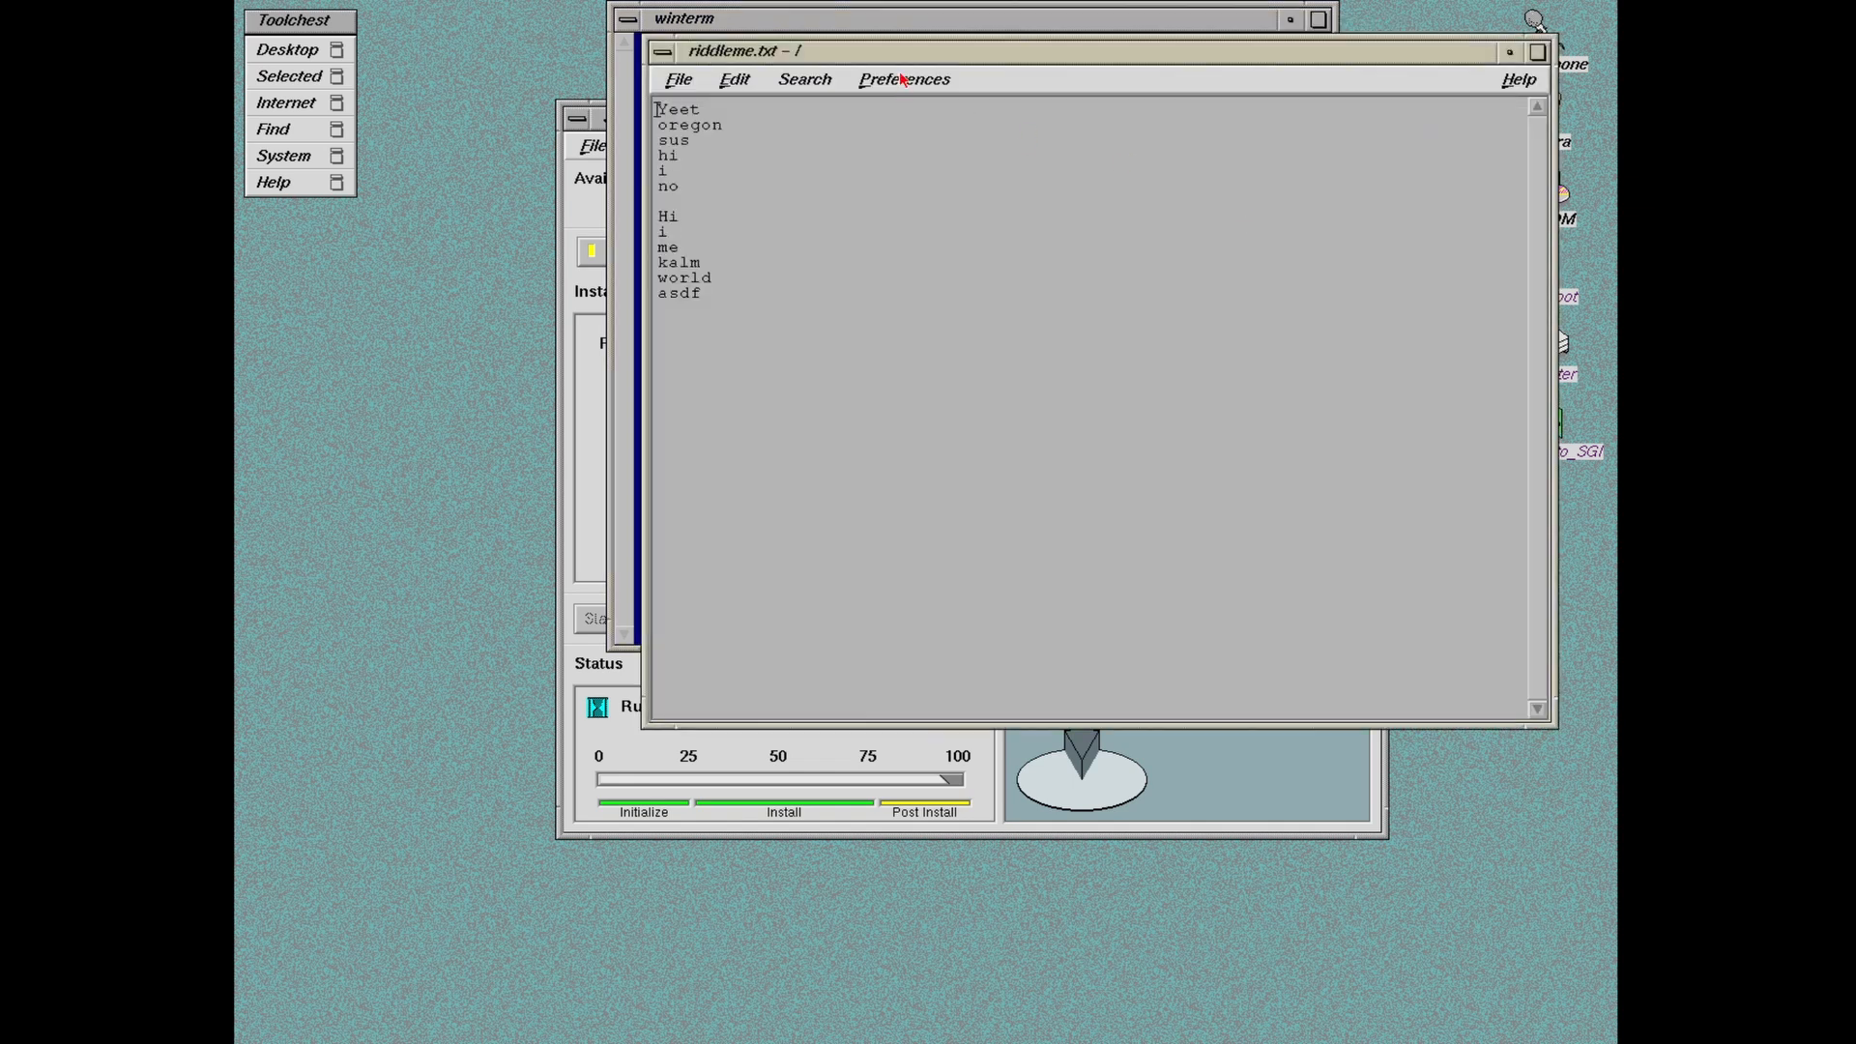
Step: Add a HINTS heading framed by equals signs on a new line below asdf
{"action": "left_click_drag", "start_coordinate": [890, 49], "coordinate": [900, 254]}
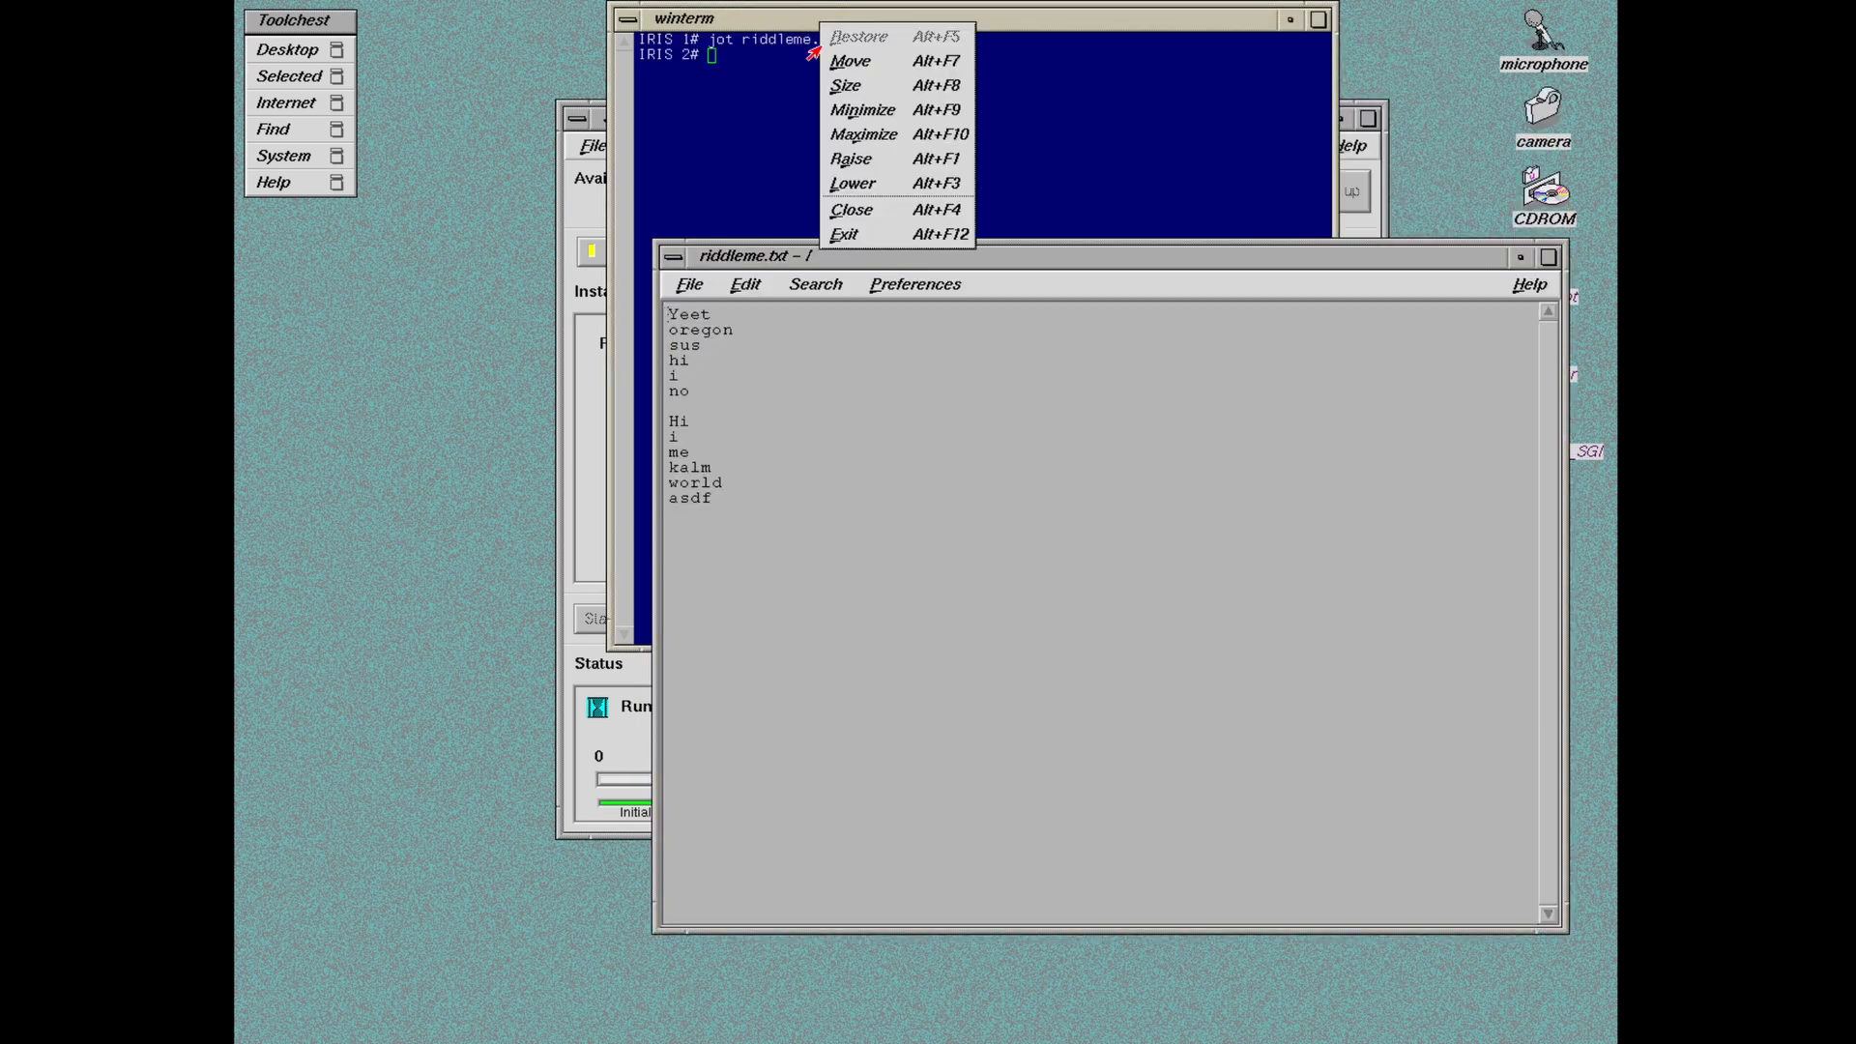
{"action": "left_click", "coordinate": [866, 211]}
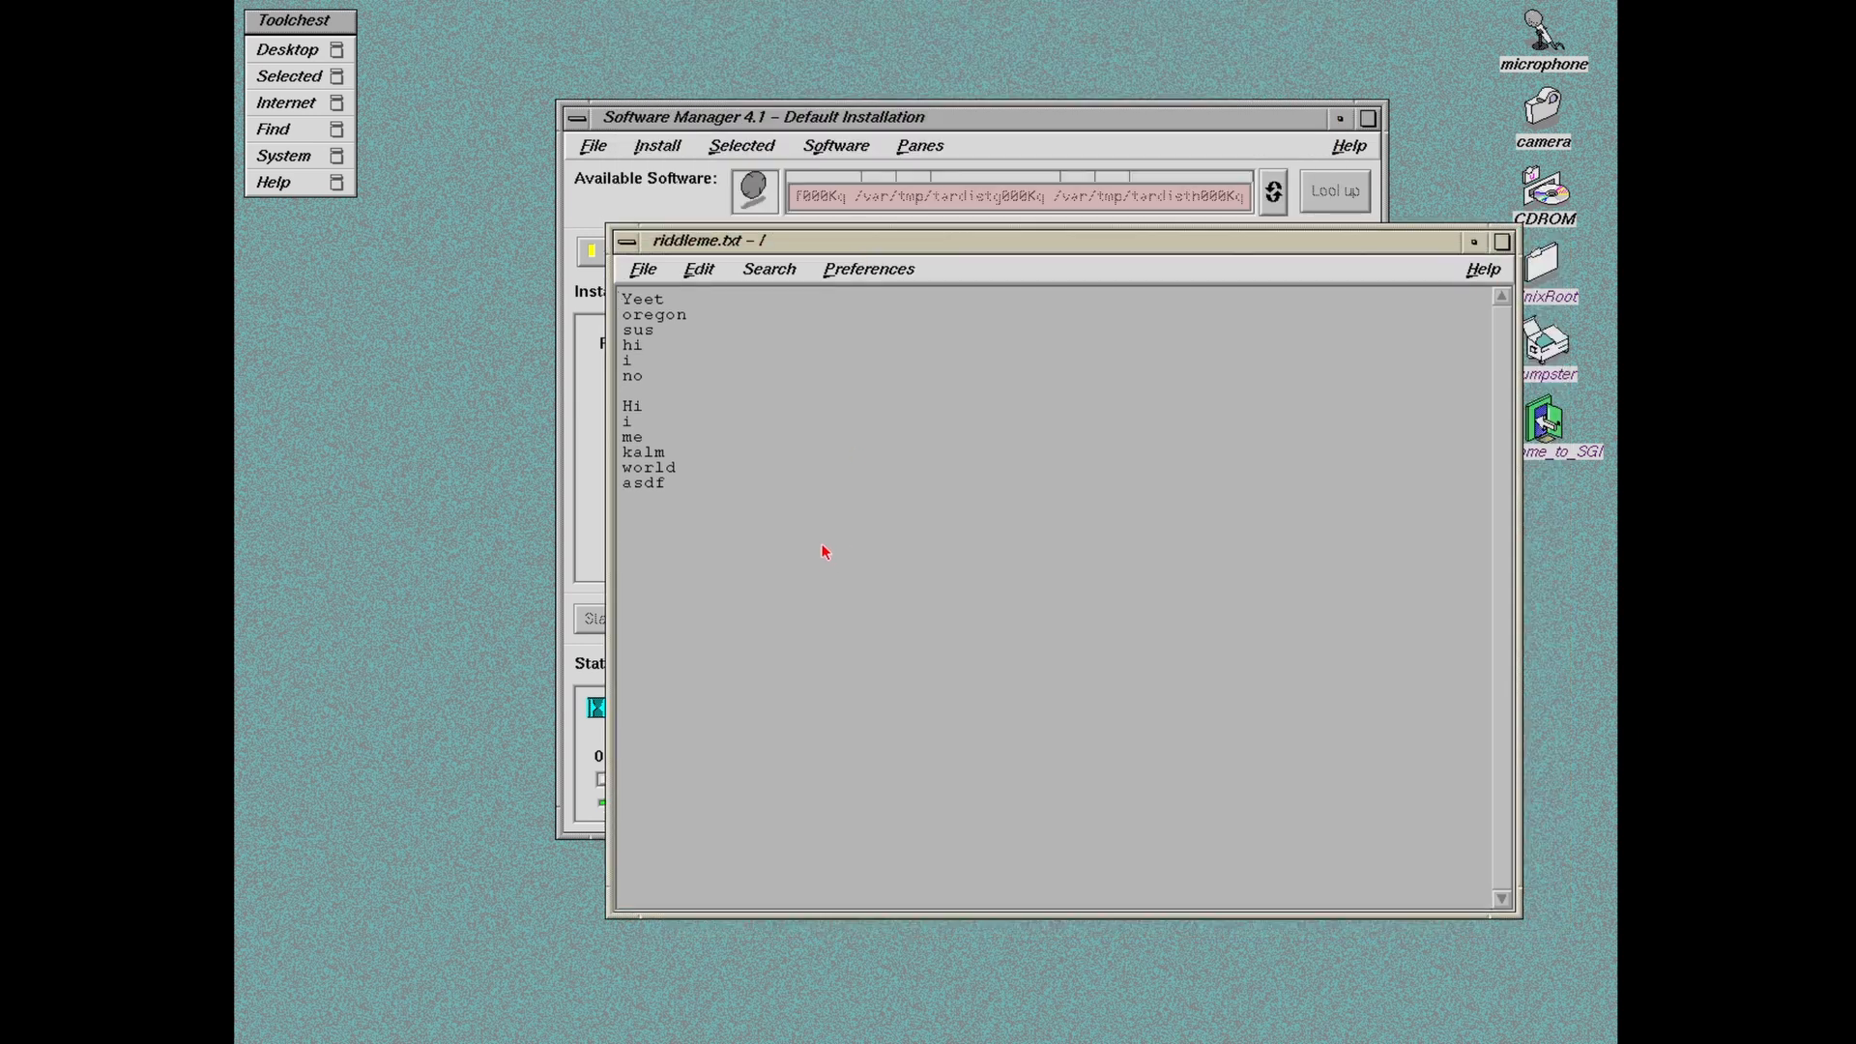
{"action": "key", "text": "Return"}
{"action": "type", "text": "============"}
{"action": "type", "text": "HINTS"}
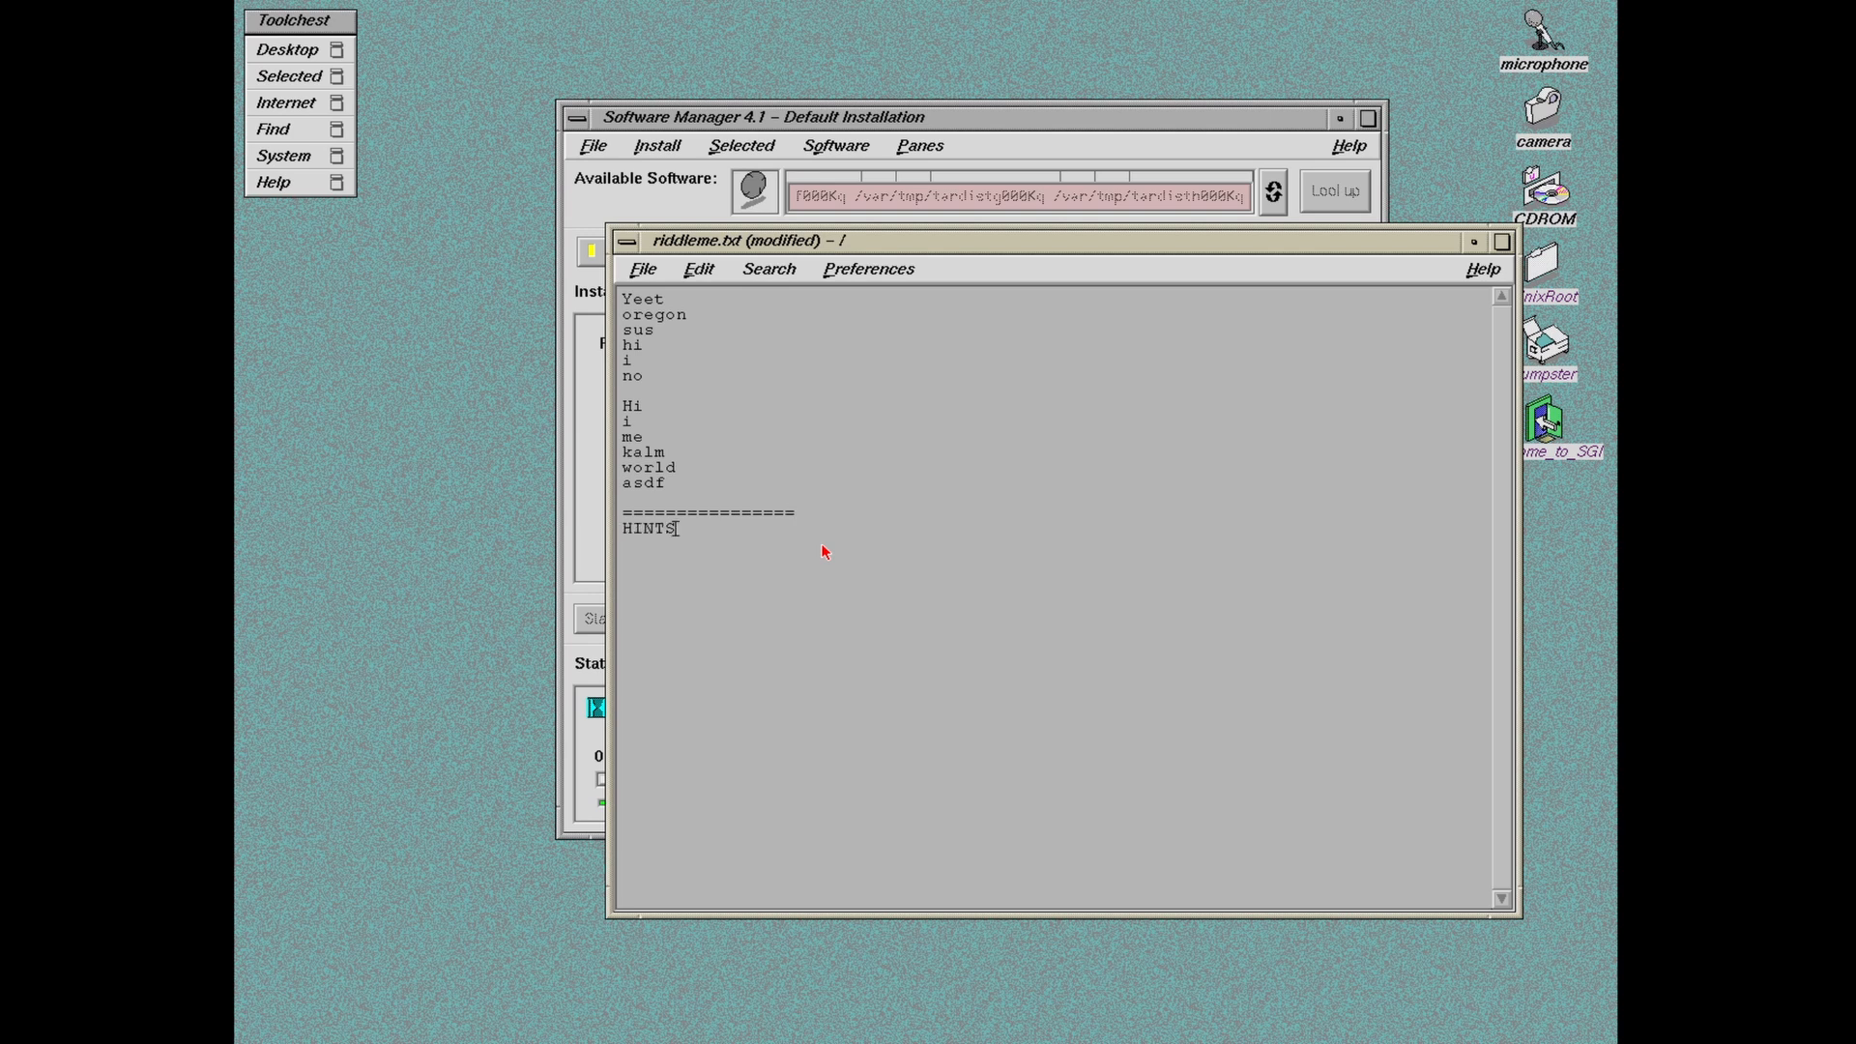
{"action": "type", "text": "+++"}
{"action": "key", "text": "BackSpace"}
{"action": "key", "text": "BackSpace"}
{"action": "key", "text": "BackSpace"}
{"action": "key", "text": "BackSpace"}
{"action": "key", "text": "BackSpace"}
{"action": "type", "text": "================"}
{"action": "key", "text": "Return"}
Step: Reposition Software Manager and riddleme.txt, shortening the editor to reveal the disk-space panel
{"action": "left_click_drag", "start_coordinate": [824, 240], "coordinate": [885, 259]}
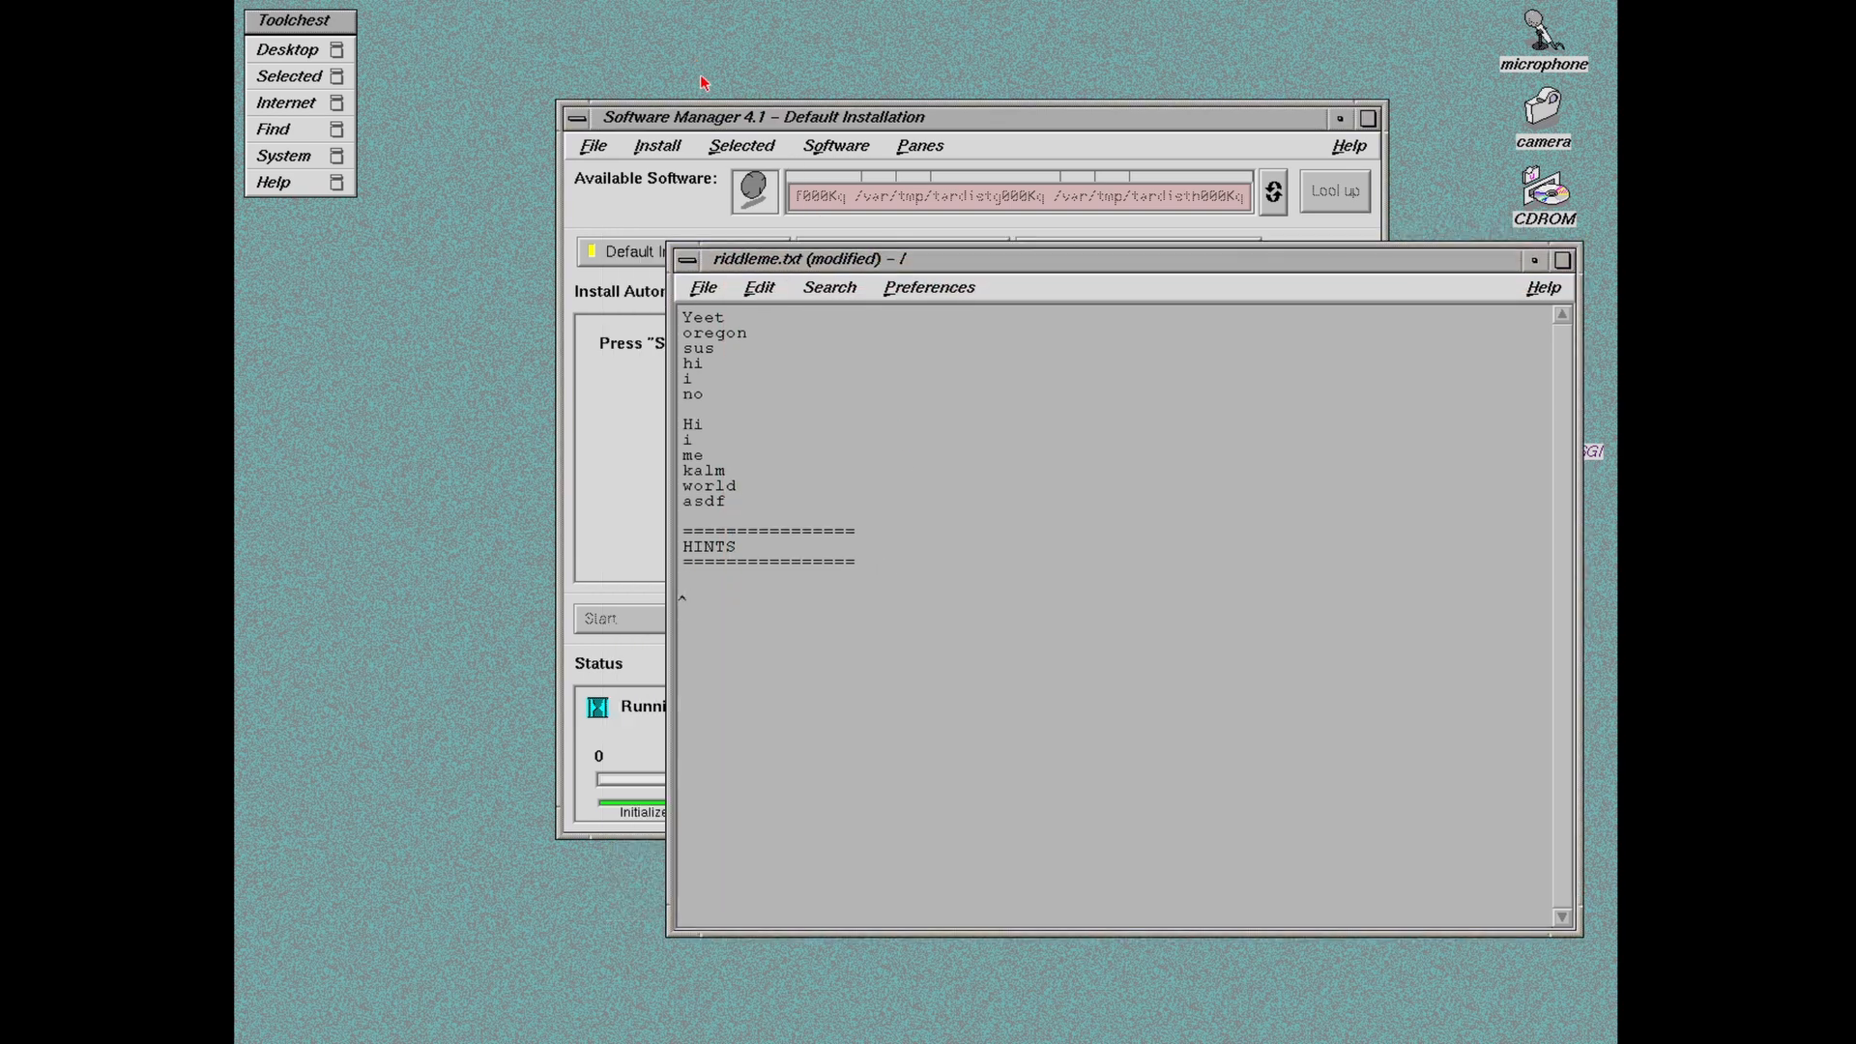
{"action": "left_click_drag", "start_coordinate": [720, 123], "coordinate": [528, 84]}
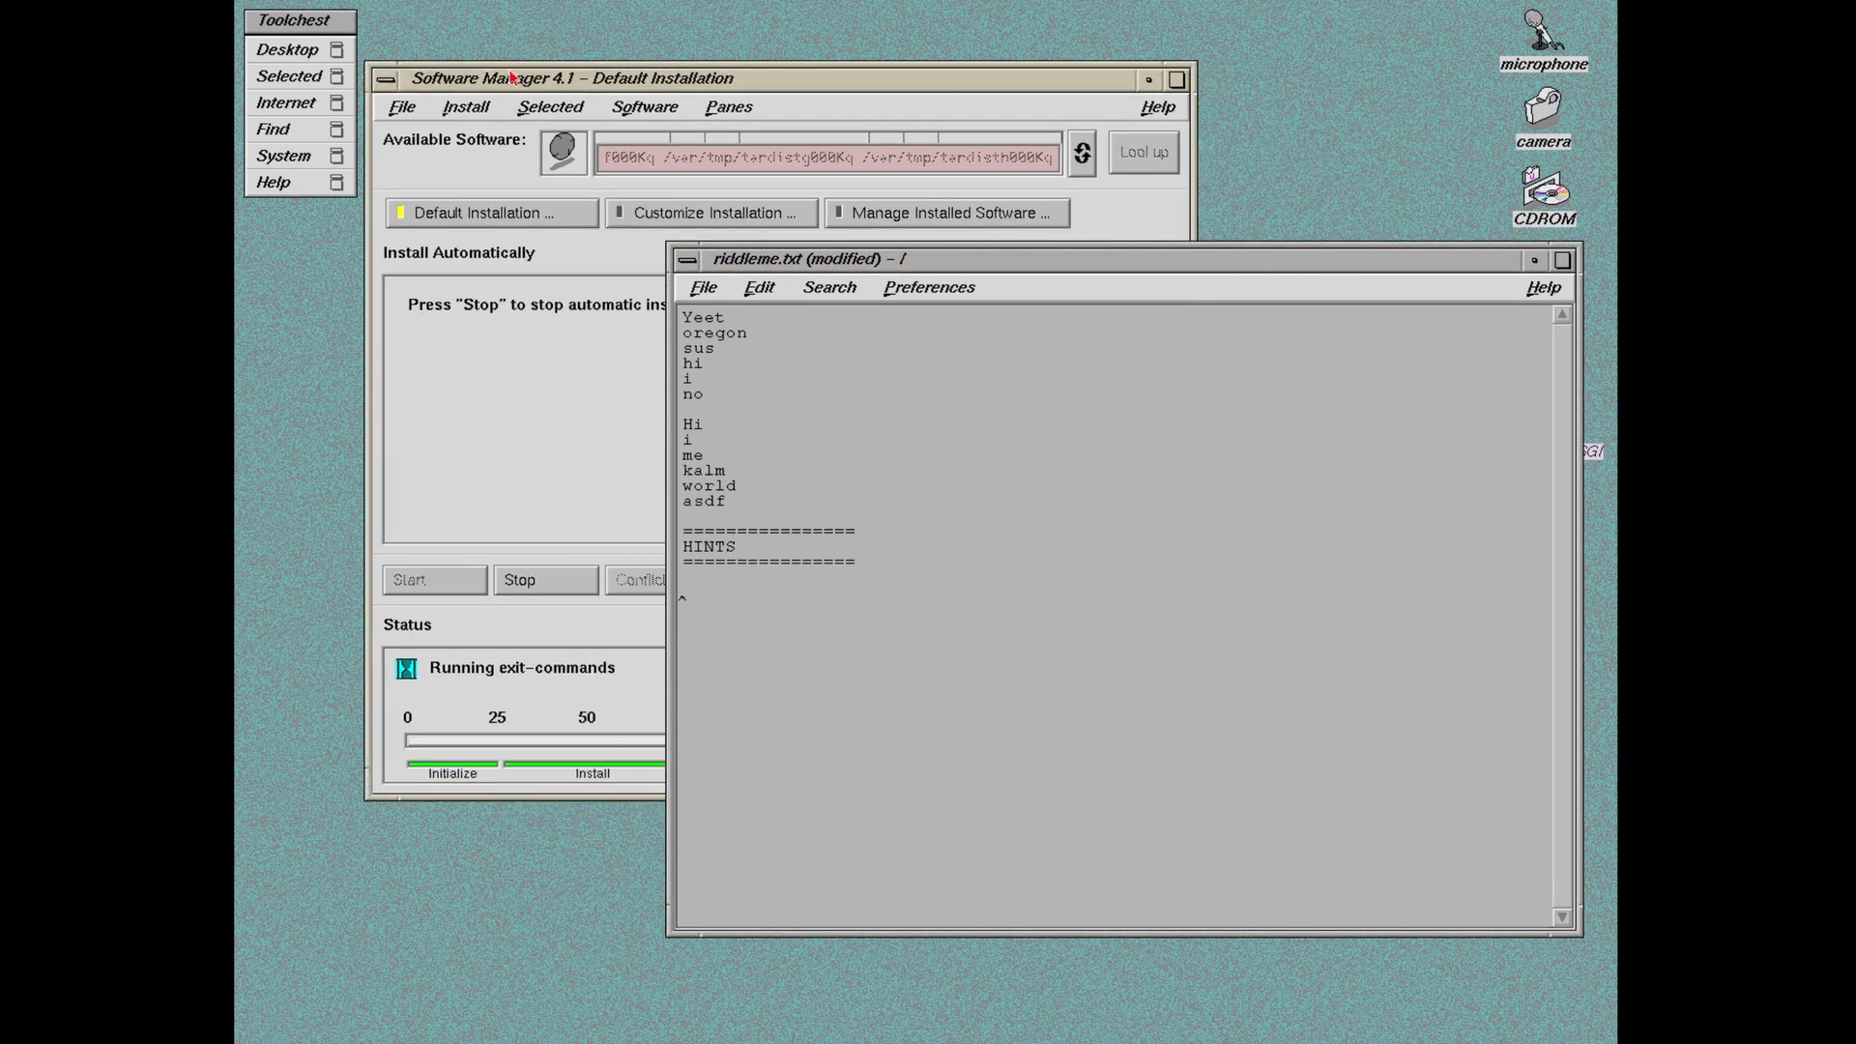
{"action": "left_click", "coordinate": [543, 103]}
{"action": "left_click", "coordinate": [489, 80]}
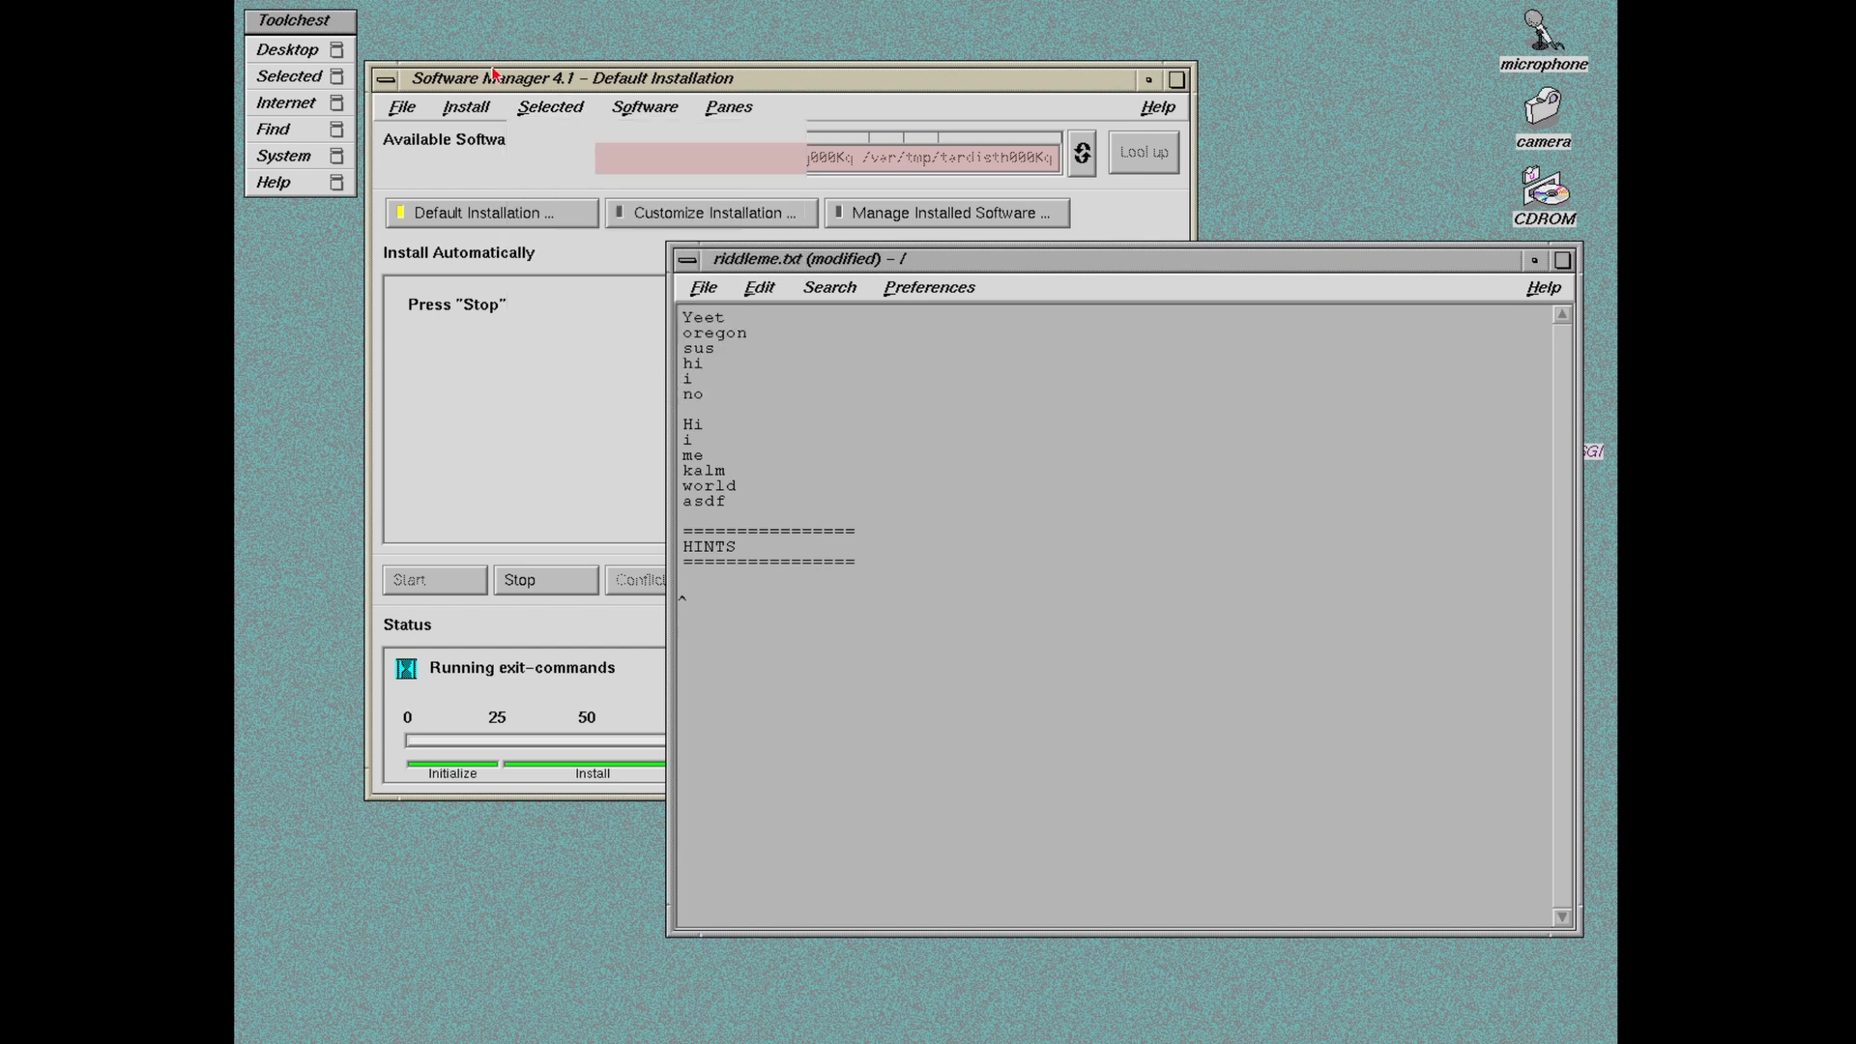
{"action": "left_click_drag", "start_coordinate": [489, 80], "coordinate": [415, 29]}
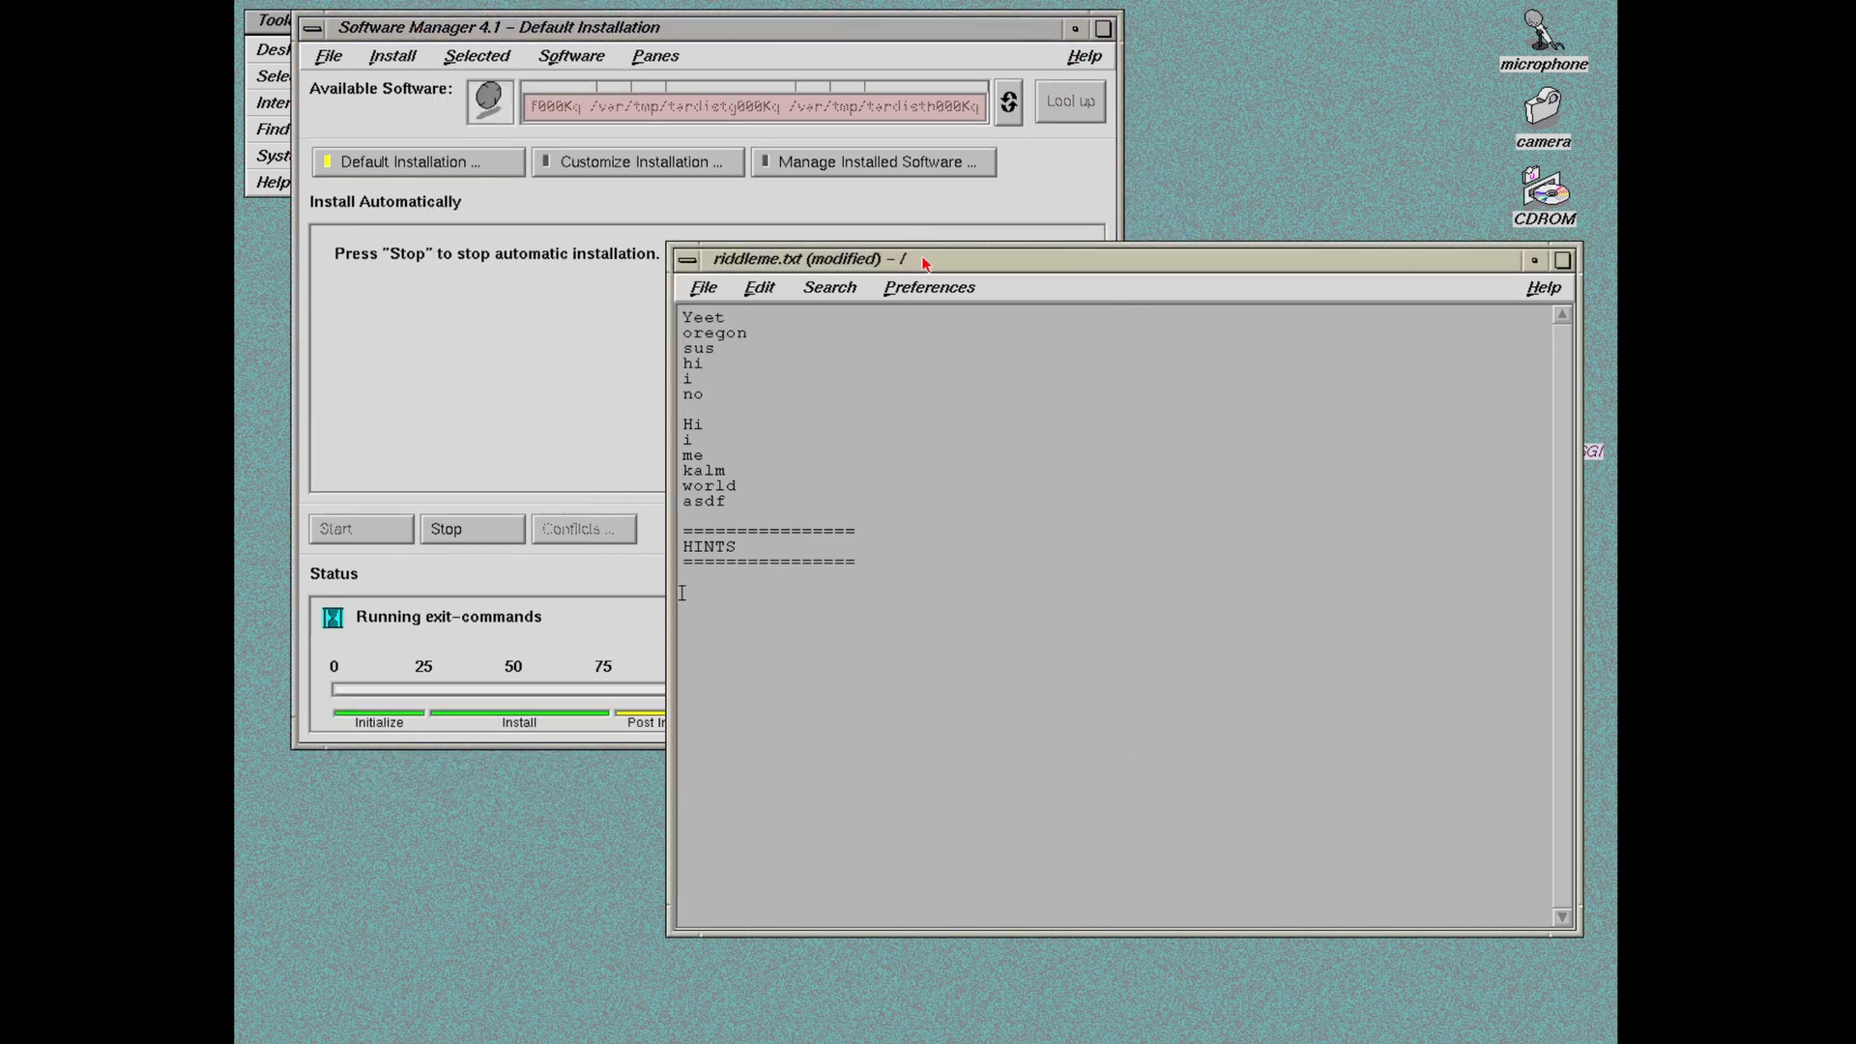
{"action": "left_click_drag", "start_coordinate": [914, 259], "coordinate": [1082, 104]}
{"action": "left_click_drag", "start_coordinate": [941, 776], "coordinate": [944, 520]}
{"action": "left_click_drag", "start_coordinate": [1271, 103], "coordinate": [1043, 75]}
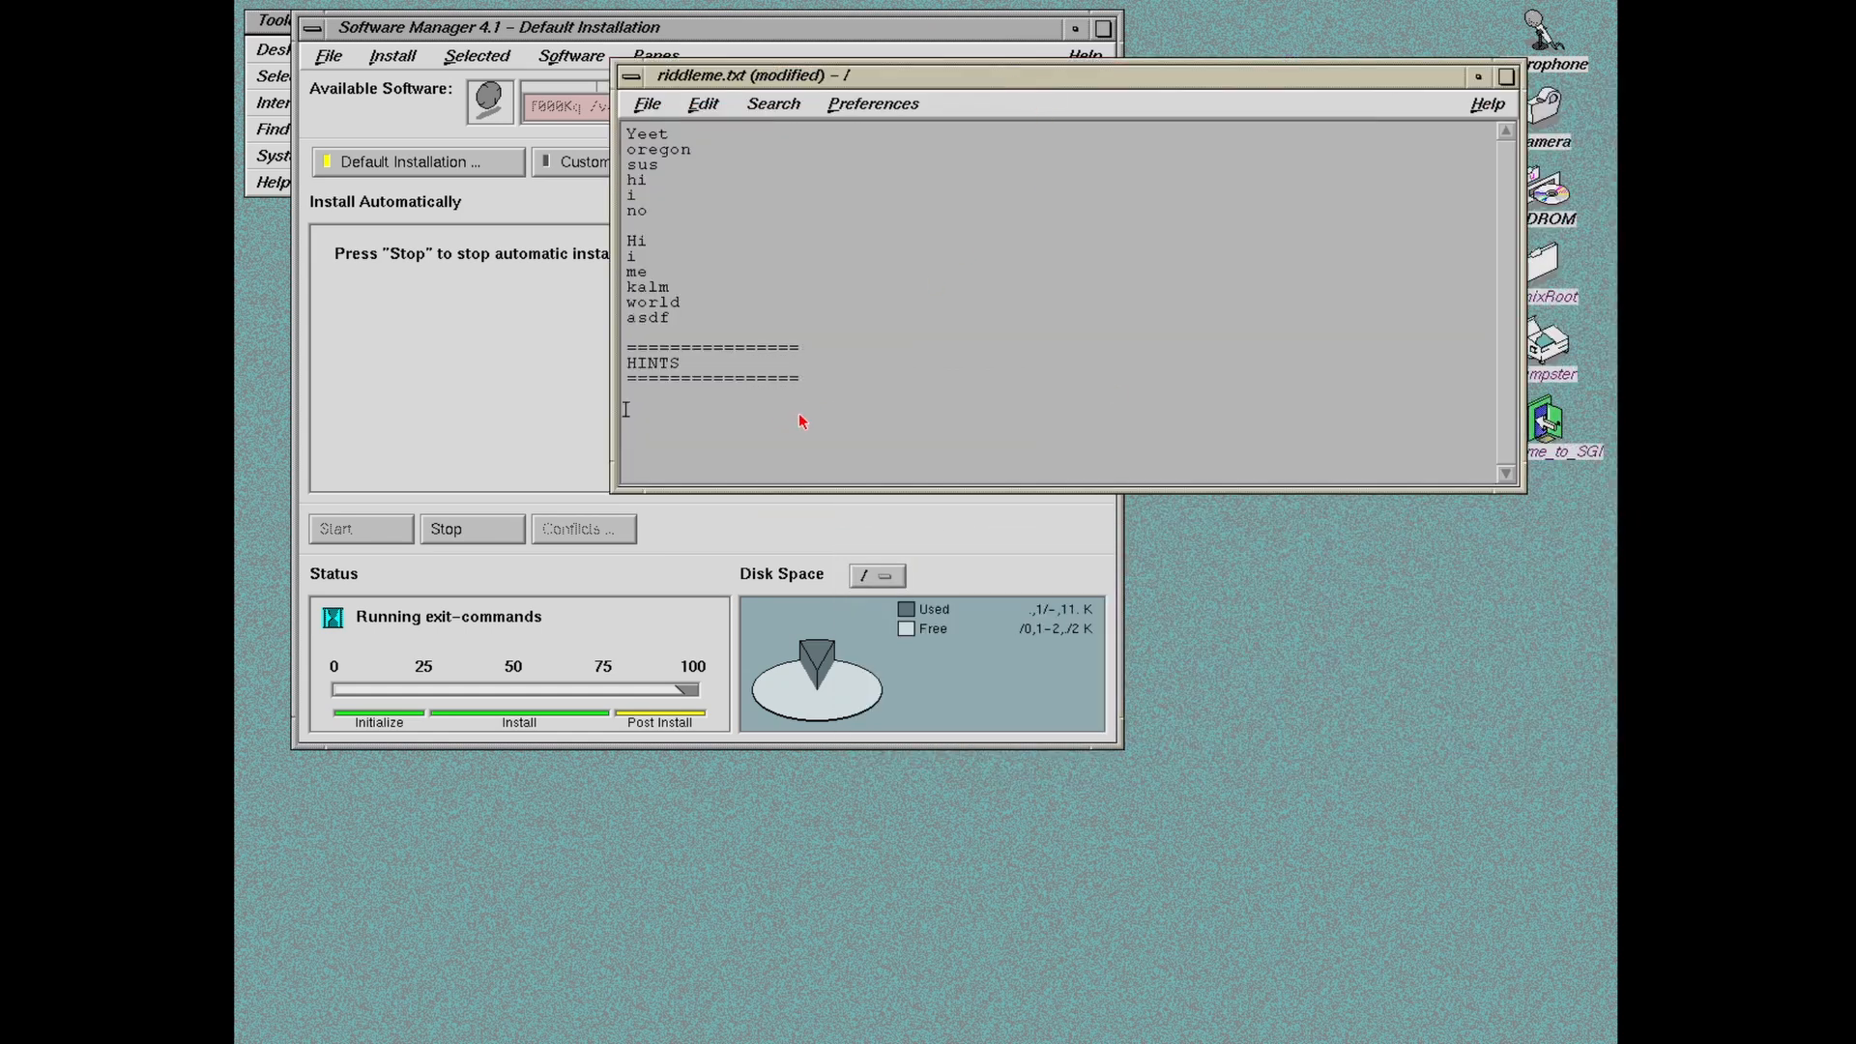
{"action": "type", "text": "blue"}
{"action": "type", "text": "su"}
{"action": "key", "text": "BackSpace"}
{"action": "key", "text": "BackSpace"}
{"action": "key", "text": "BackSpace"}
{"action": "key", "text": "BackSpace"}
{"action": "type", "text": "20"}
{"action": "type", "text": "120"}
{"action": "type", "text": "0"}
{"action": "type", "text": "24"}
{"action": "key", "text": "Left"}
{"action": "key", "text": "Left"}
{"action": "key", "text": "shift+Left"}
{"action": "key", "text": "shift+Left"}
{"action": "key", "text": "shift+Left"}
{"action": "key", "text": "shift+Left"}
{"action": "key", "text": "shift+Left"}
{"action": "key", "text": "shift+Right"}
{"action": "type", "text": "xxxx"}
{"action": "key", "text": "End"}
{"action": "key", "text": "Return"}
Step: Delete the stray 'i' line from the riddle words
{"action": "key", "text": "Up"}
{"action": "key", "text": "Up"}
{"action": "key", "text": "Up"}
{"action": "key", "text": "Up"}
{"action": "key", "text": "Up"}
{"action": "key", "text": "Up"}
{"action": "key", "text": "Up"}
{"action": "key", "text": "Up"}
{"action": "key", "text": "Up"}
{"action": "key", "text": "Up"}
{"action": "key", "text": "Up"}
{"action": "key", "text": "Up"}
{"action": "key", "text": "Up"}
{"action": "key", "text": "Up"}
{"action": "key", "text": "Up"}
{"action": "key", "text": "Up"}
{"action": "key", "text": "Delete"}
{"action": "key", "text": "Delete"}
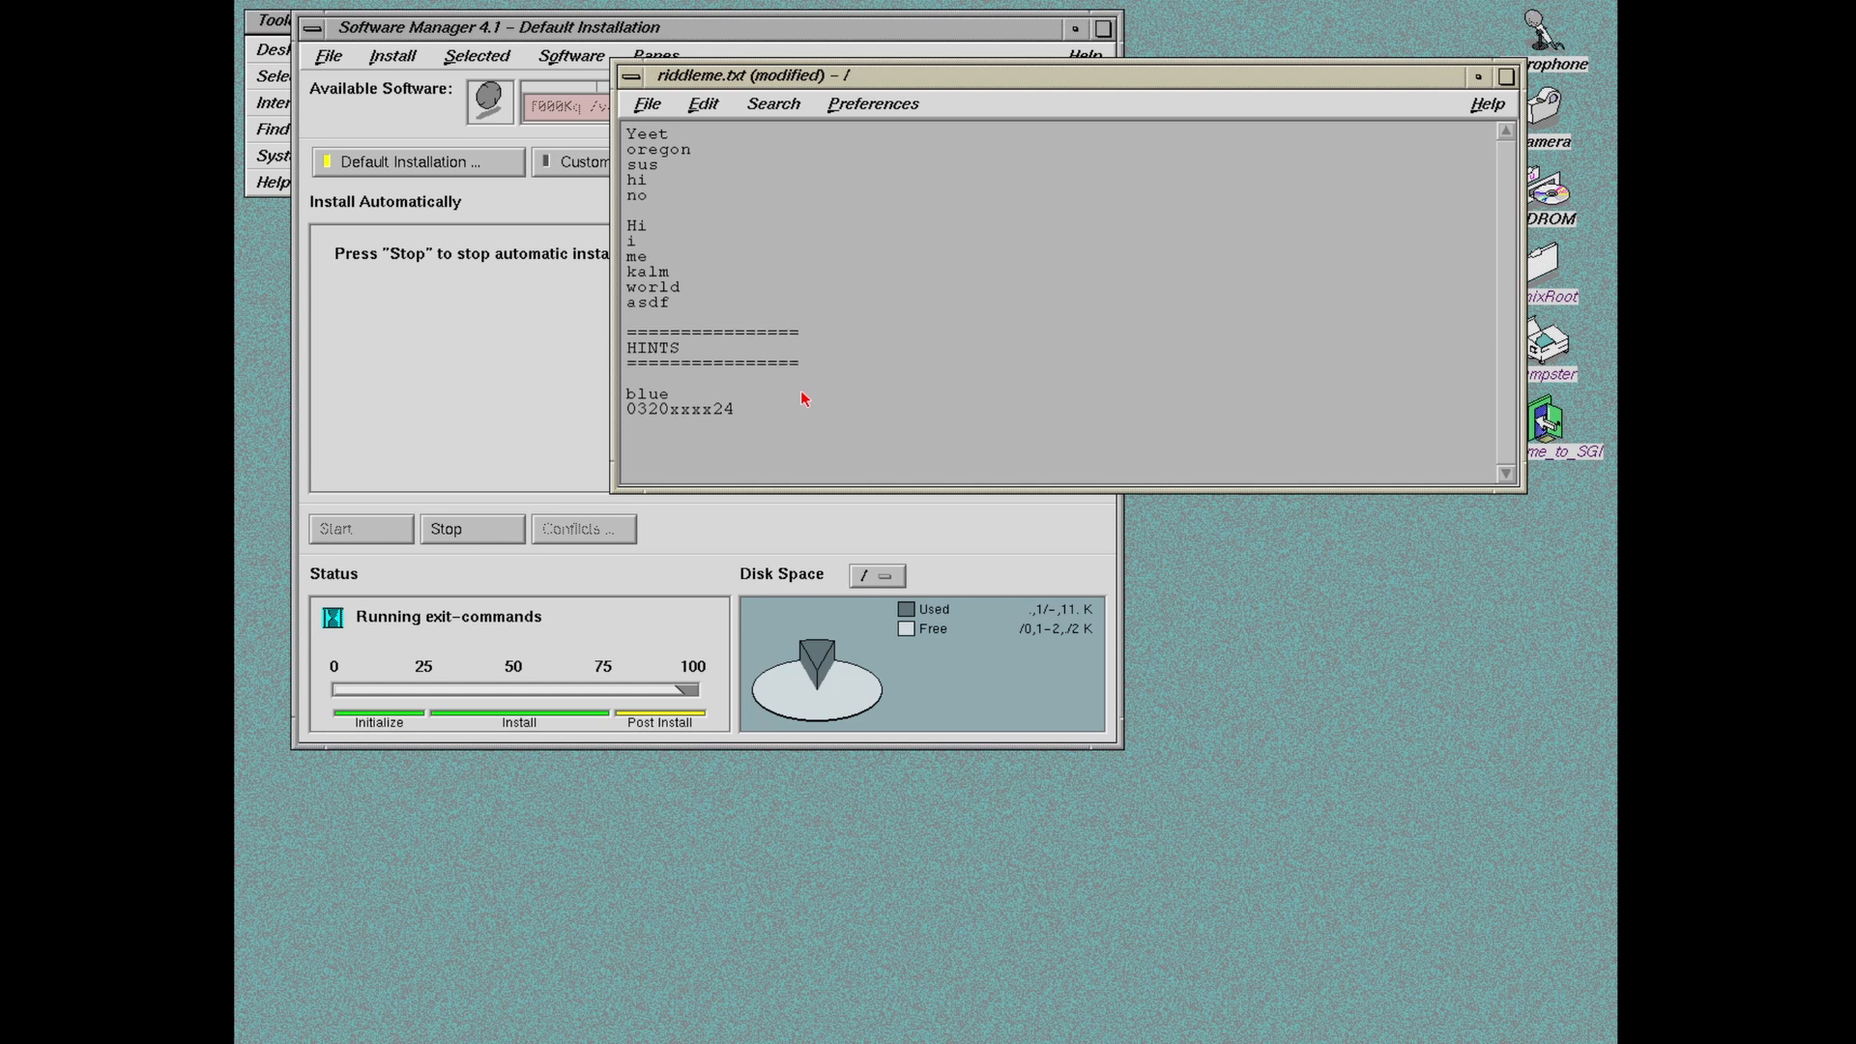
{"action": "key", "text": "Down"}
{"action": "key", "text": "Down"}
{"action": "key", "text": "Down"}
{"action": "key", "text": "Down"}
{"action": "key", "text": "Down"}
{"action": "key", "text": "Down"}
{"action": "key", "text": "Down"}
{"action": "key", "text": "Down"}
{"action": "key", "text": "Down"}
{"action": "key", "text": "Down"}
{"action": "key", "text": "Down"}
{"action": "key", "text": "Down"}
{"action": "key", "text": "Down"}
{"action": "key", "text": "Down"}
{"action": "key", "text": "Down"}
Step: Type the hint 'you can ignore most of the letters in the riddle'
{"action": "type", "text": "youca"}
{"action": "type", "text": "u ca"}
{"action": "type", "text": "n n"}
{"action": "key", "text": "BackSpace"}
{"action": "type", "text": "ignor"}
{"action": "key", "text": "BackSpace"}
{"action": "key", "text": "BackSpace"}
{"action": "key", "text": "BackSpace"}
{"action": "key", "text": "BackSpace"}
{"action": "key", "text": "BackSpace"}
{"action": "type", "text": "most"}
{"action": "type", "text": "e"}
{"action": "key", "text": "BackSpace"}
{"action": "key", "text": "BackSpace"}
{"action": "key", "text": "BackSpace"}
{"action": "key", "text": "BackSpace"}
{"action": "key", "text": "BackSpace"}
{"action": "key", "text": "BackSpace"}
{"action": "type", "text": "of thelett"}
{"action": "key", "text": "BackSpace"}
{"action": "key", "text": "BackSpace"}
{"action": "key", "text": "BackSpace"}
{"action": "key", "text": "BackSpace"}
{"action": "type", "text": "letters in the "}
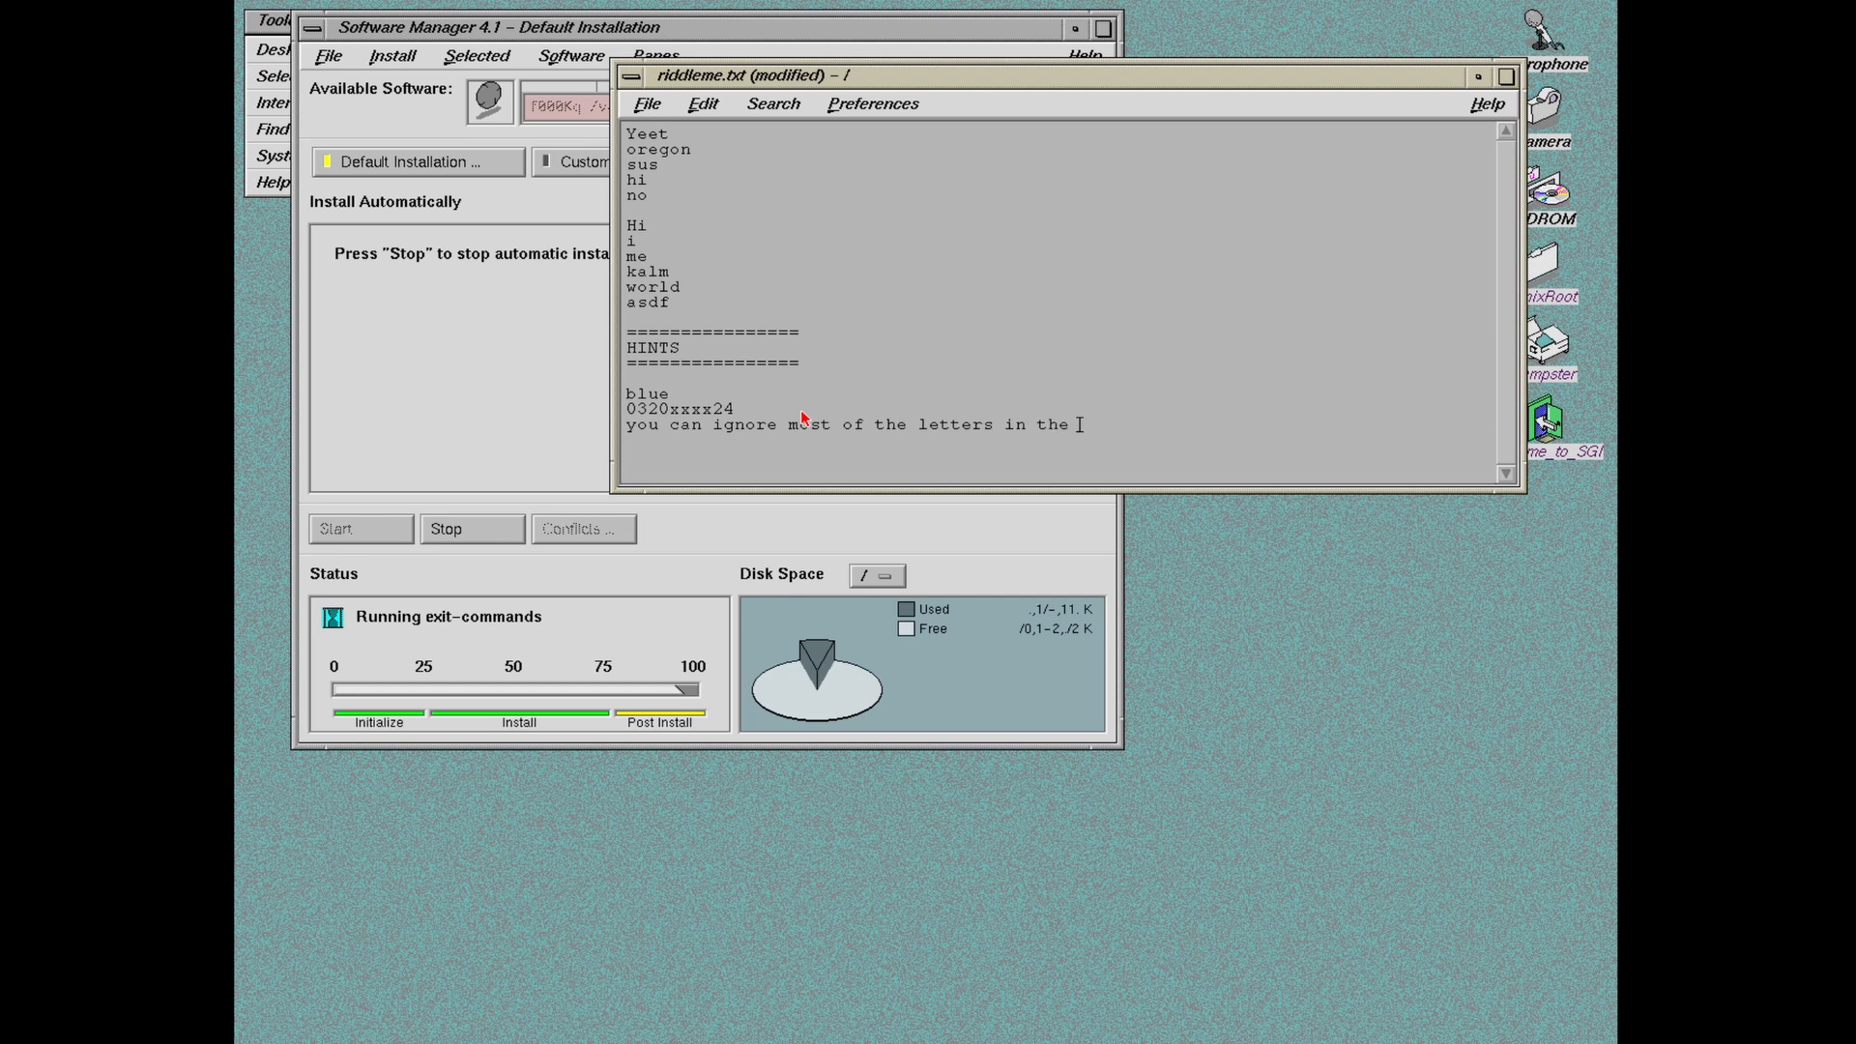
{"action": "type", "text": "riddle"}
{"action": "key", "text": "Return"}
Step: Continue the hint line with ', they are not imp'
{"action": "key", "text": "BackSpace"}
{"action": "type", "text": "m"}
{"action": "type", "text": " the"}
{"action": "key", "text": "BackSpace"}
{"action": "key", "text": "BackSpace"}
{"action": "key", "text": "BackSpace"}
{"action": "type", "text": ", they are not im"}
{"action": "key", "text": "BackSpace"}
{"action": "key", "text": "BackSpace"}
{"action": "type", "text": "imp"}
{"action": "key", "text": "BackSpace"}
{"action": "key", "text": "BackSpace"}
{"action": "key", "text": "BackSpace"}
{"action": "key", "text": "BackSpace"}
{"action": "type", "text": "imp"}
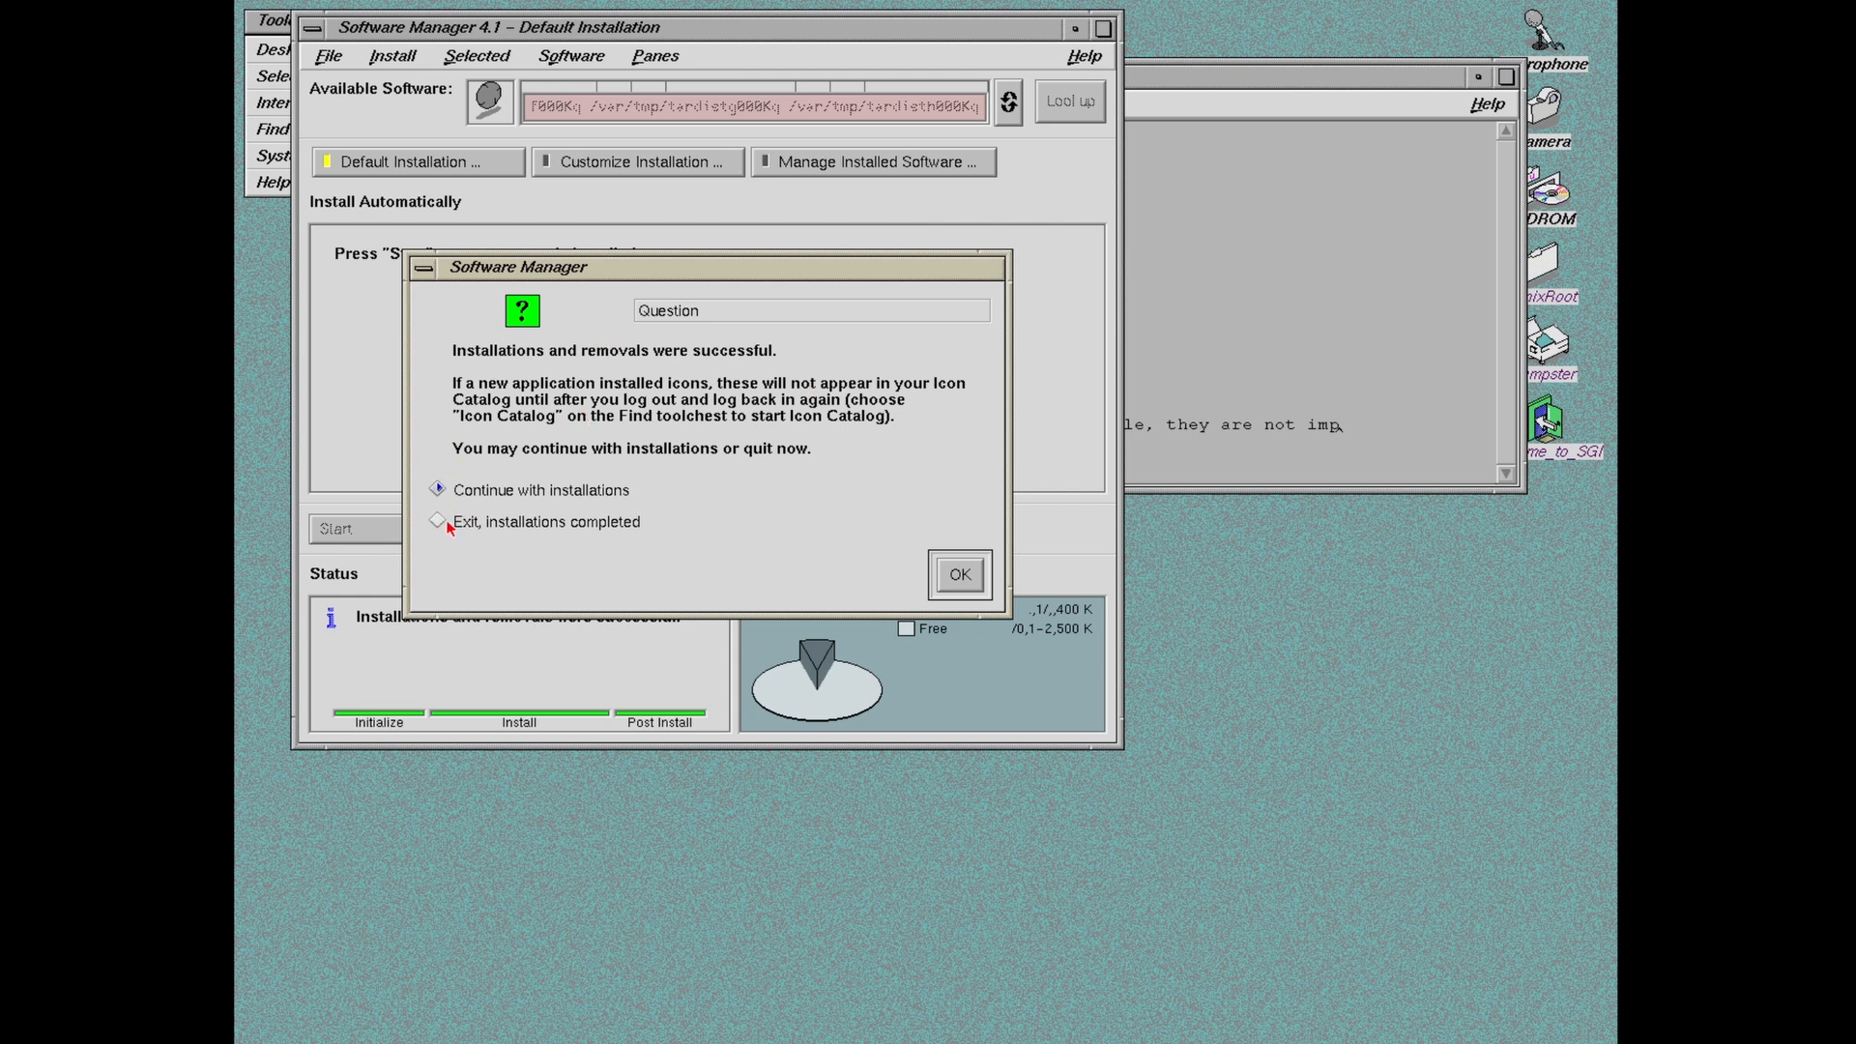
Step: Exit the completed installation and remove each of the five unpacked neko distributions
{"action": "left_click", "coordinate": [435, 522]}
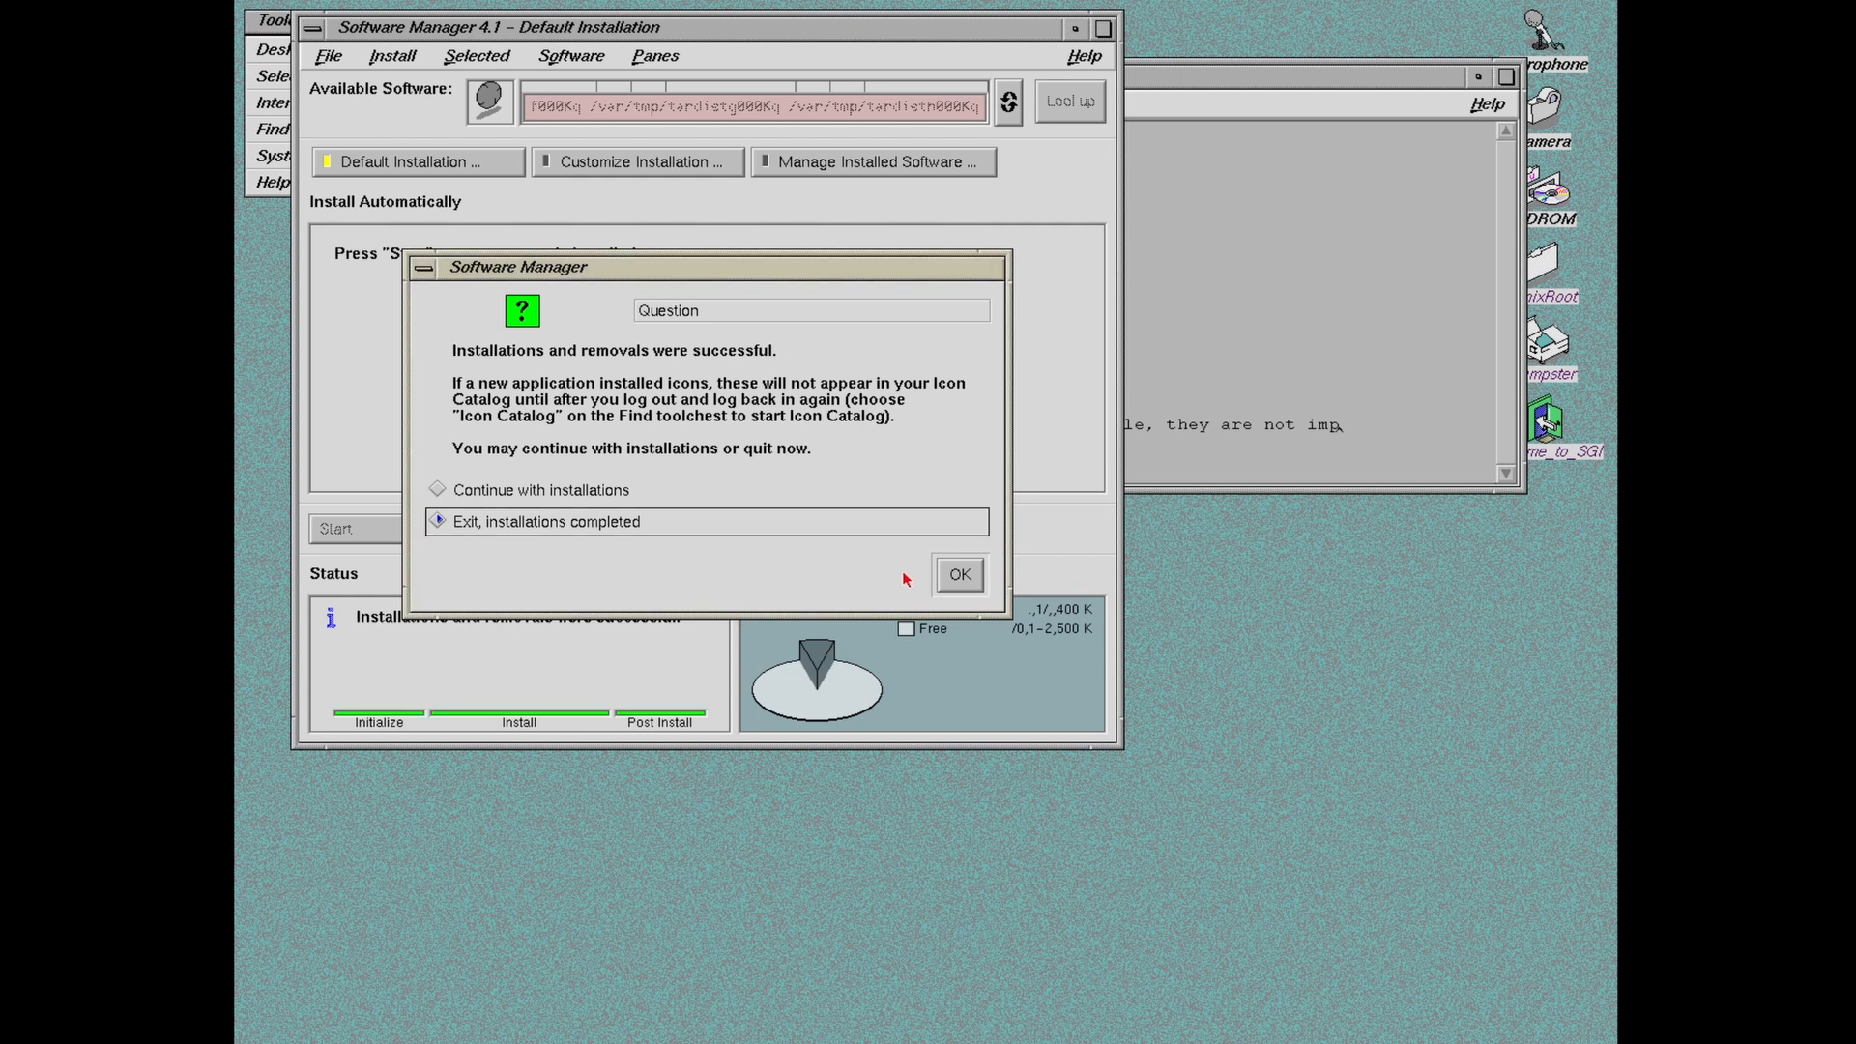
{"action": "left_click", "coordinate": [967, 578]}
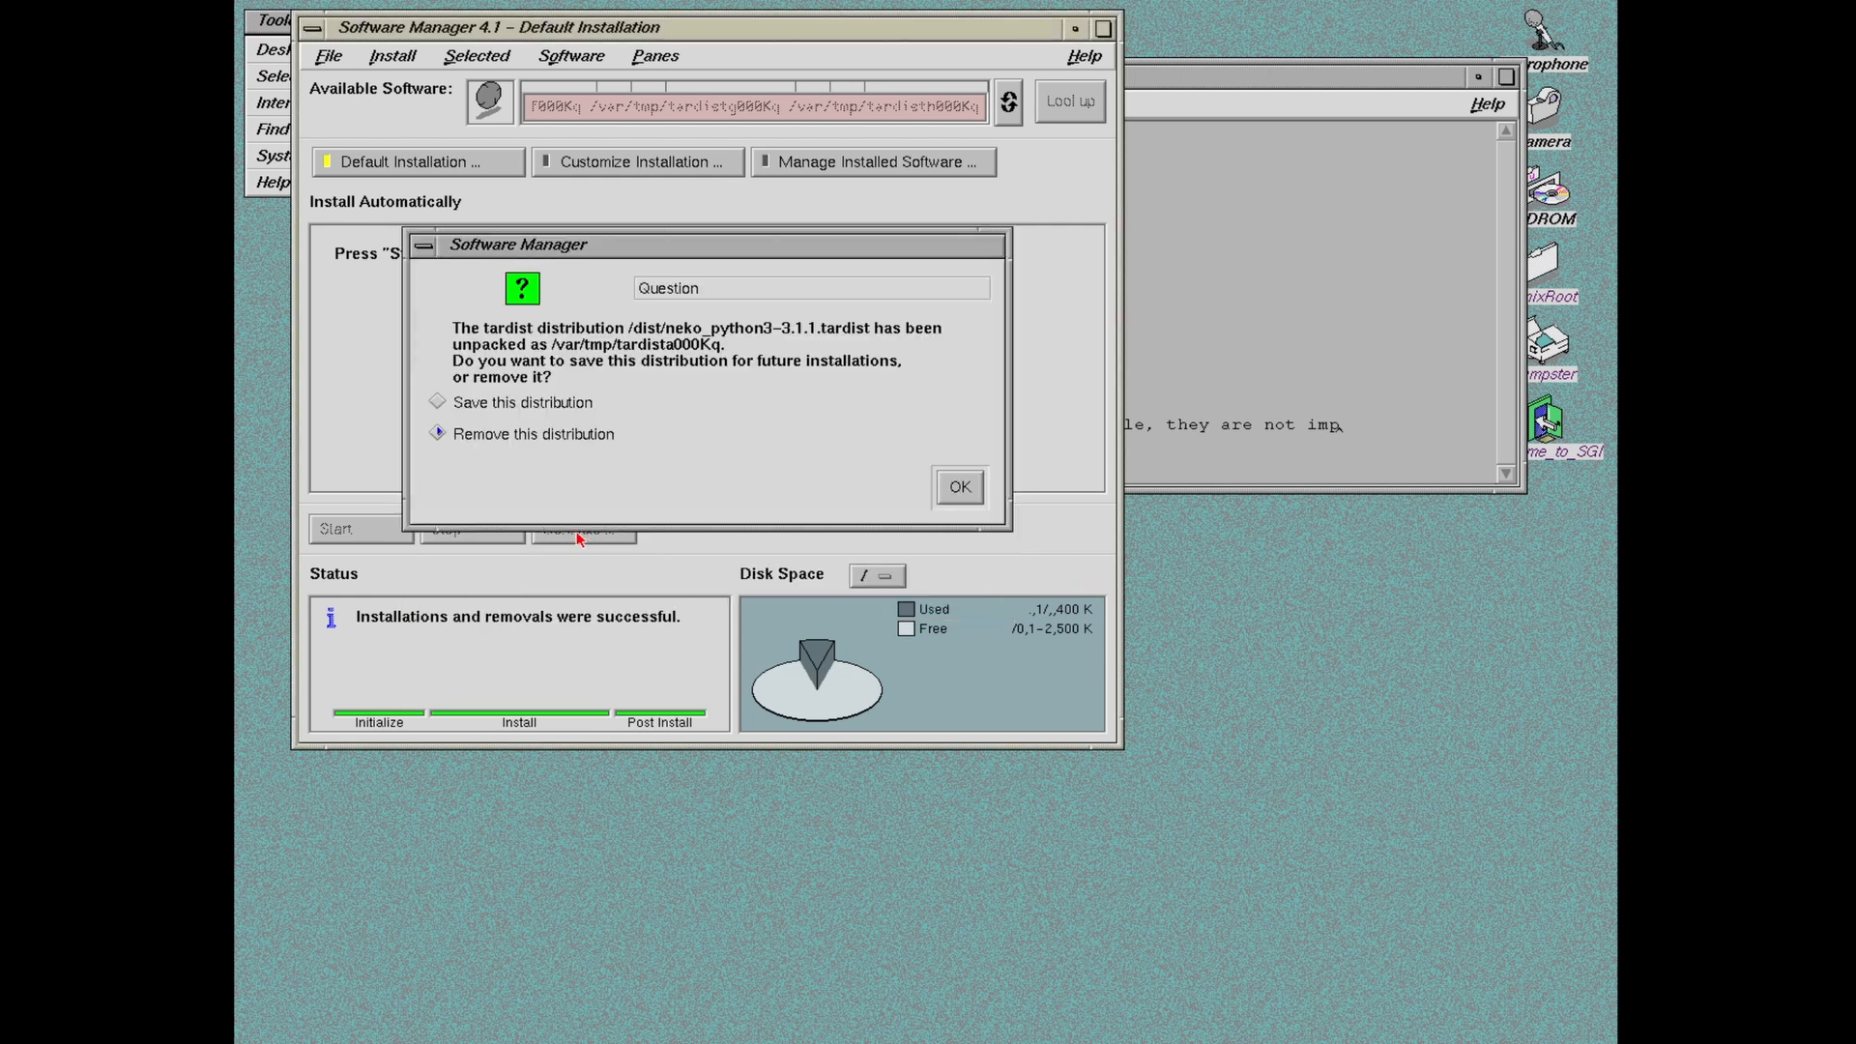
{"action": "left_click", "coordinate": [960, 491]}
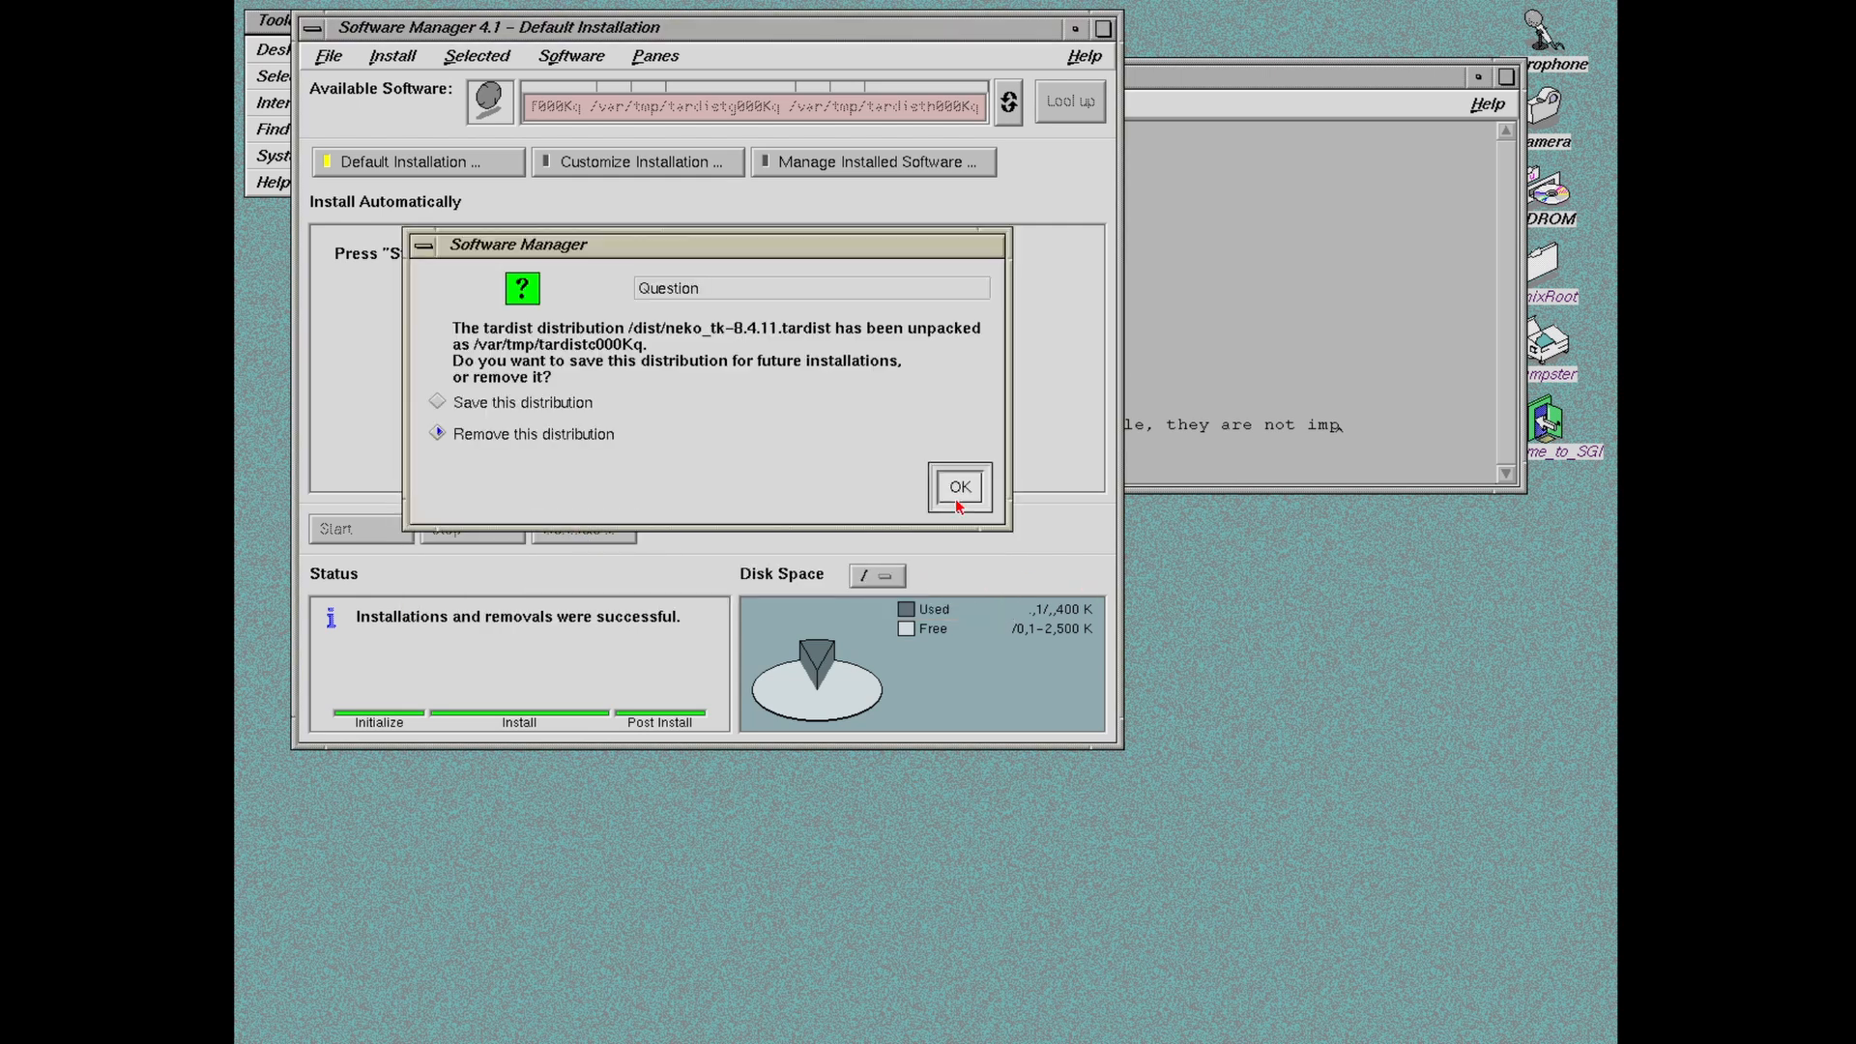
{"action": "left_click", "coordinate": [952, 501]}
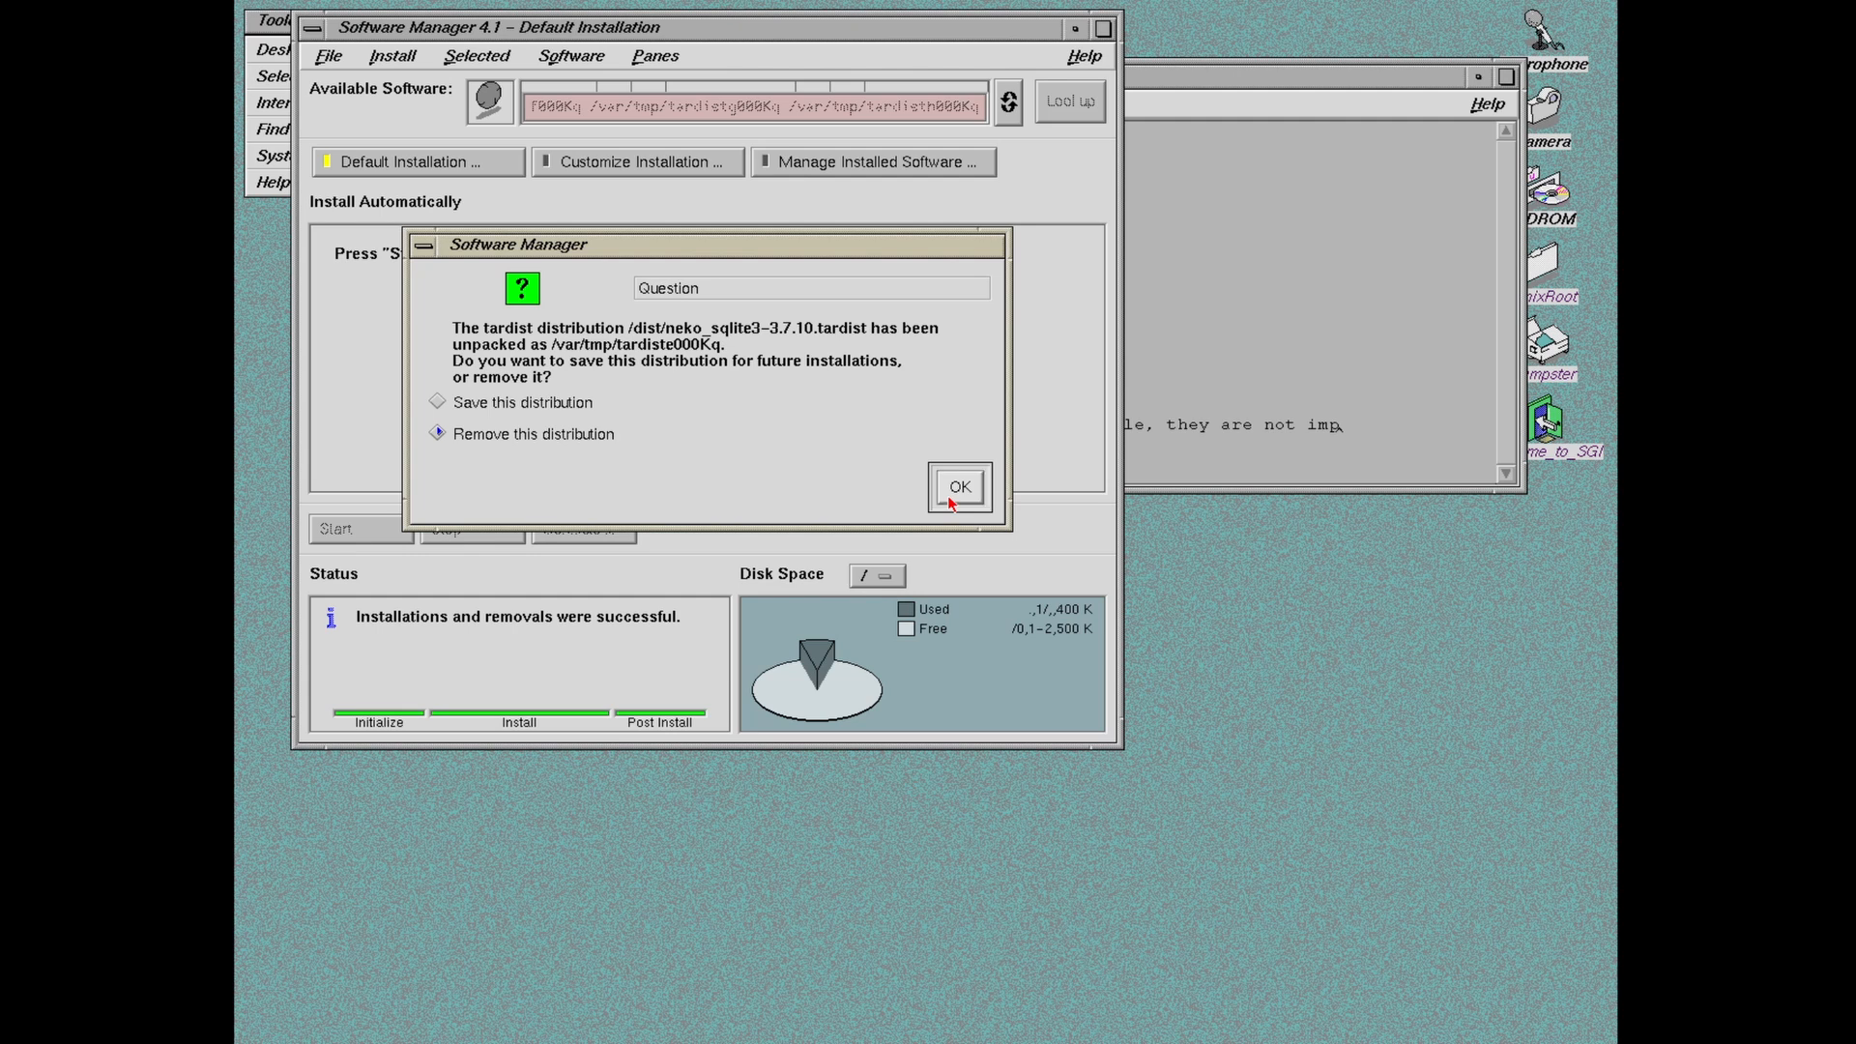
{"action": "left_click", "coordinate": [950, 501]}
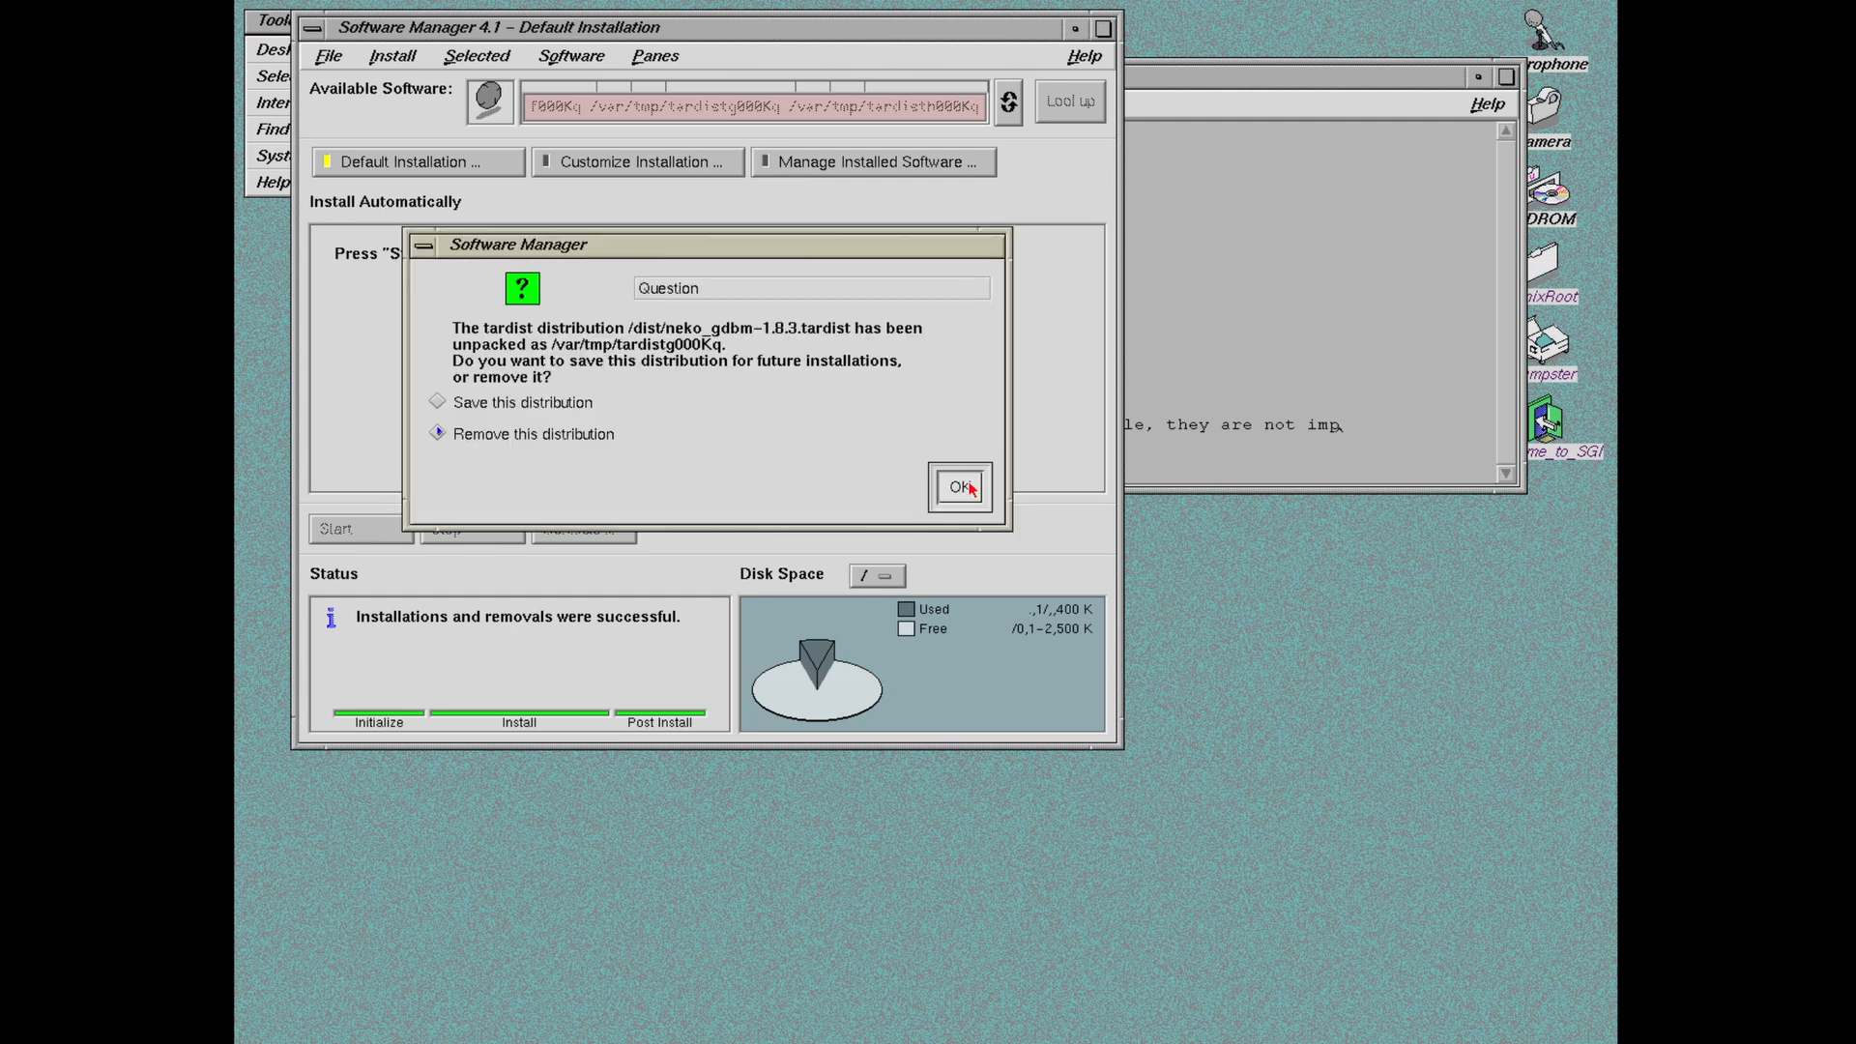
{"action": "left_click", "coordinate": [957, 491]}
{"action": "left_click", "coordinate": [958, 486]}
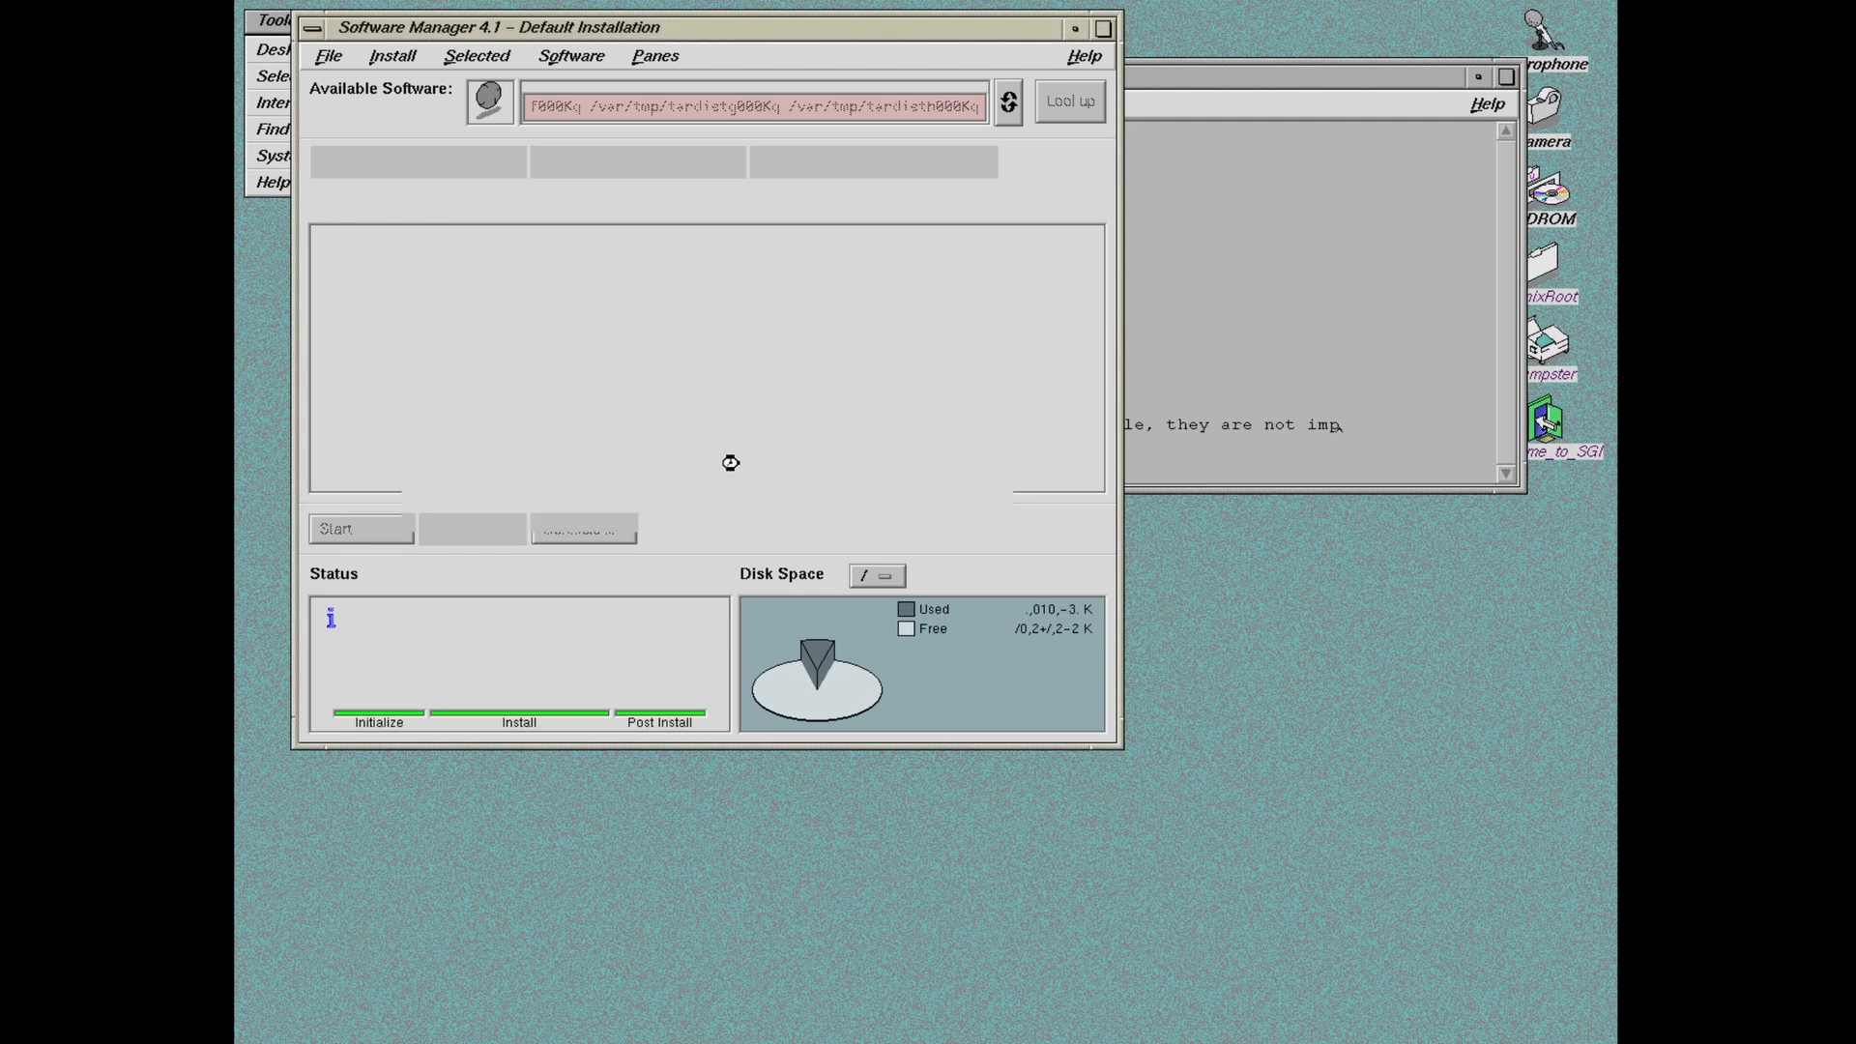
Step: Shrink the Software Manager window and move the riddleme.txt editor beside it
{"action": "left_click_drag", "start_coordinate": [503, 40], "coordinate": [475, 42]}
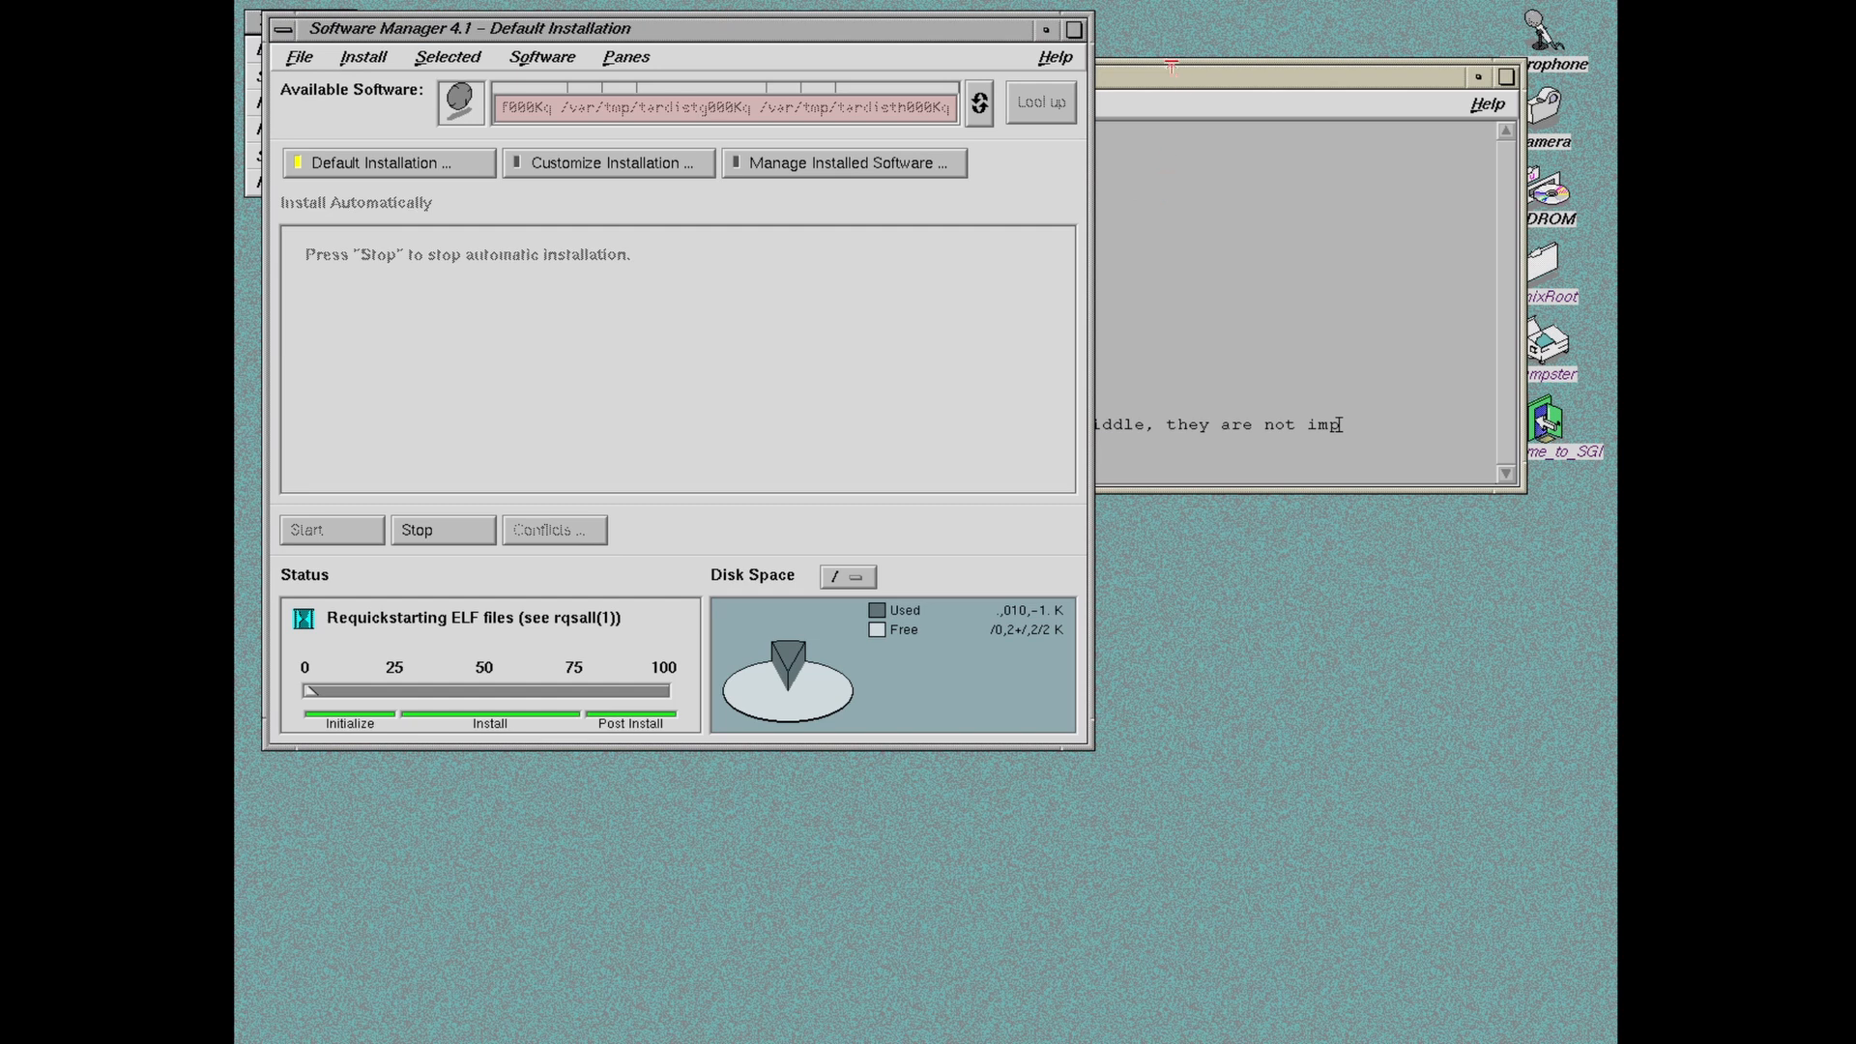
{"action": "left_click_drag", "start_coordinate": [1168, 84], "coordinate": [1181, 365]}
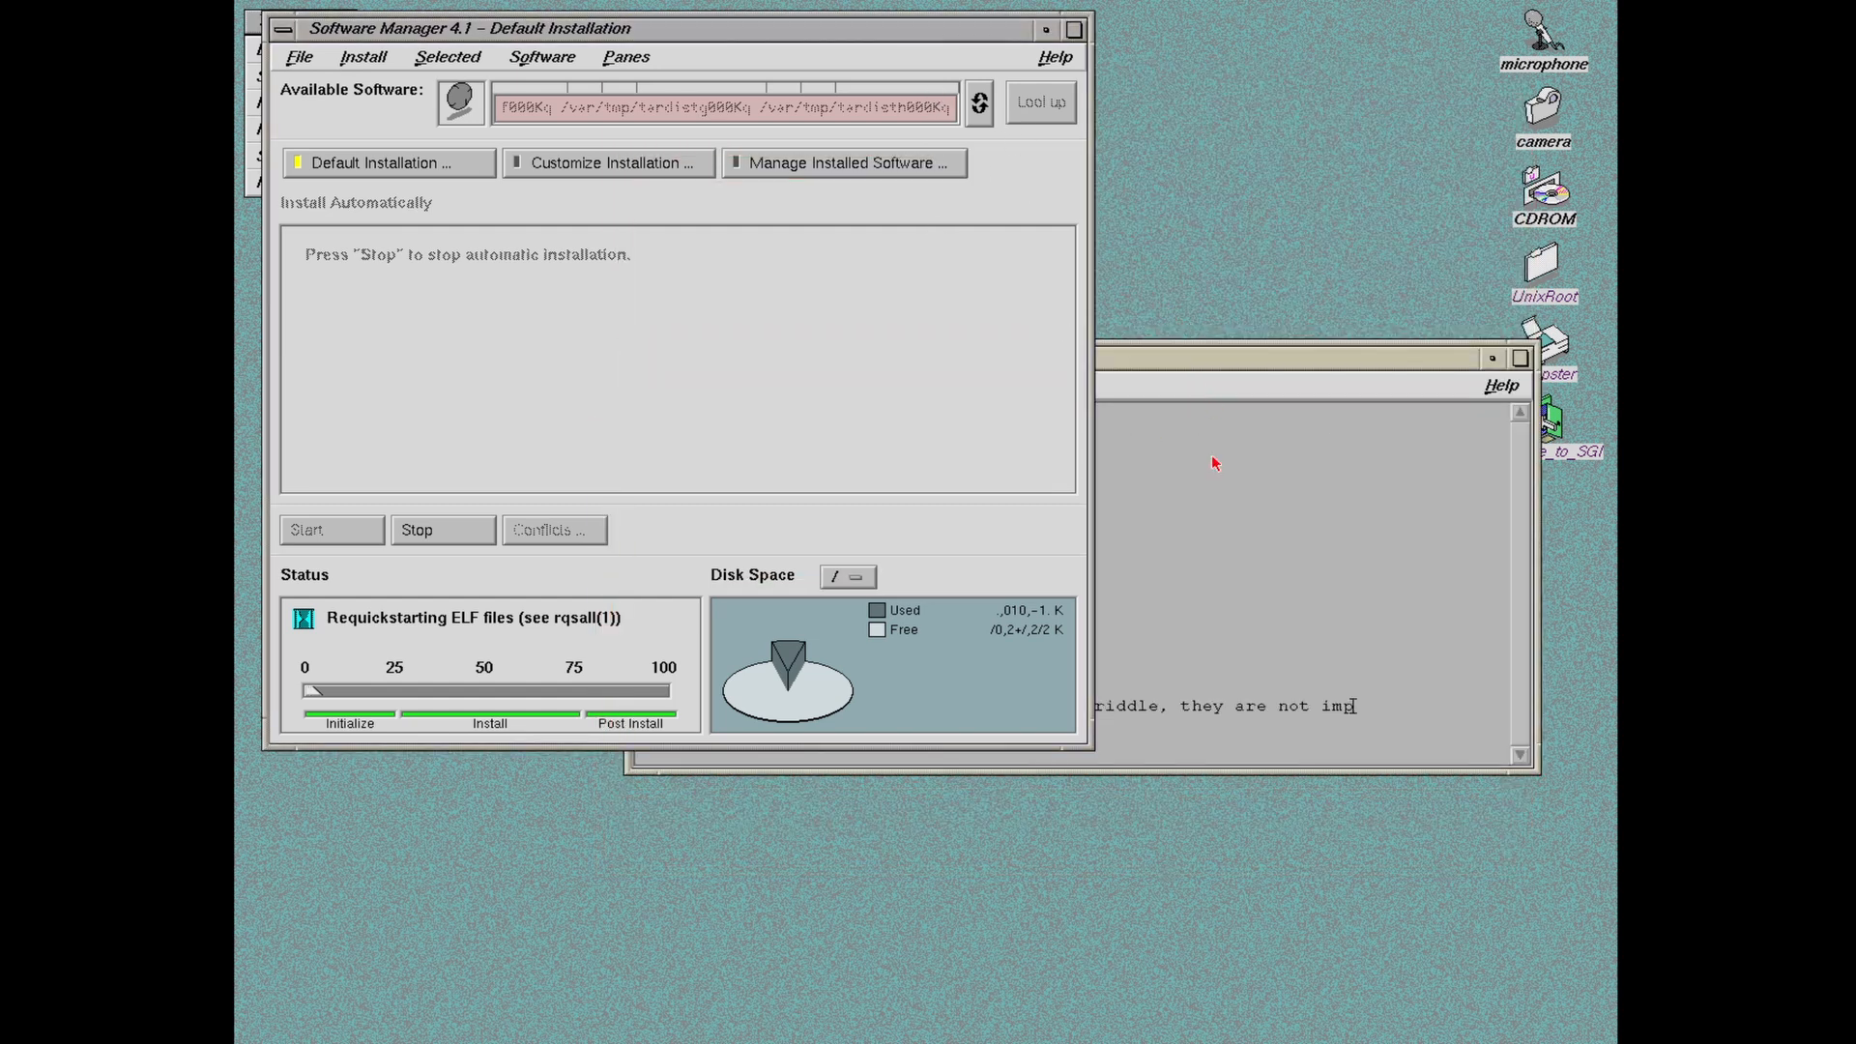
{"action": "left_click_drag", "start_coordinate": [1290, 359], "coordinate": [1270, 770]}
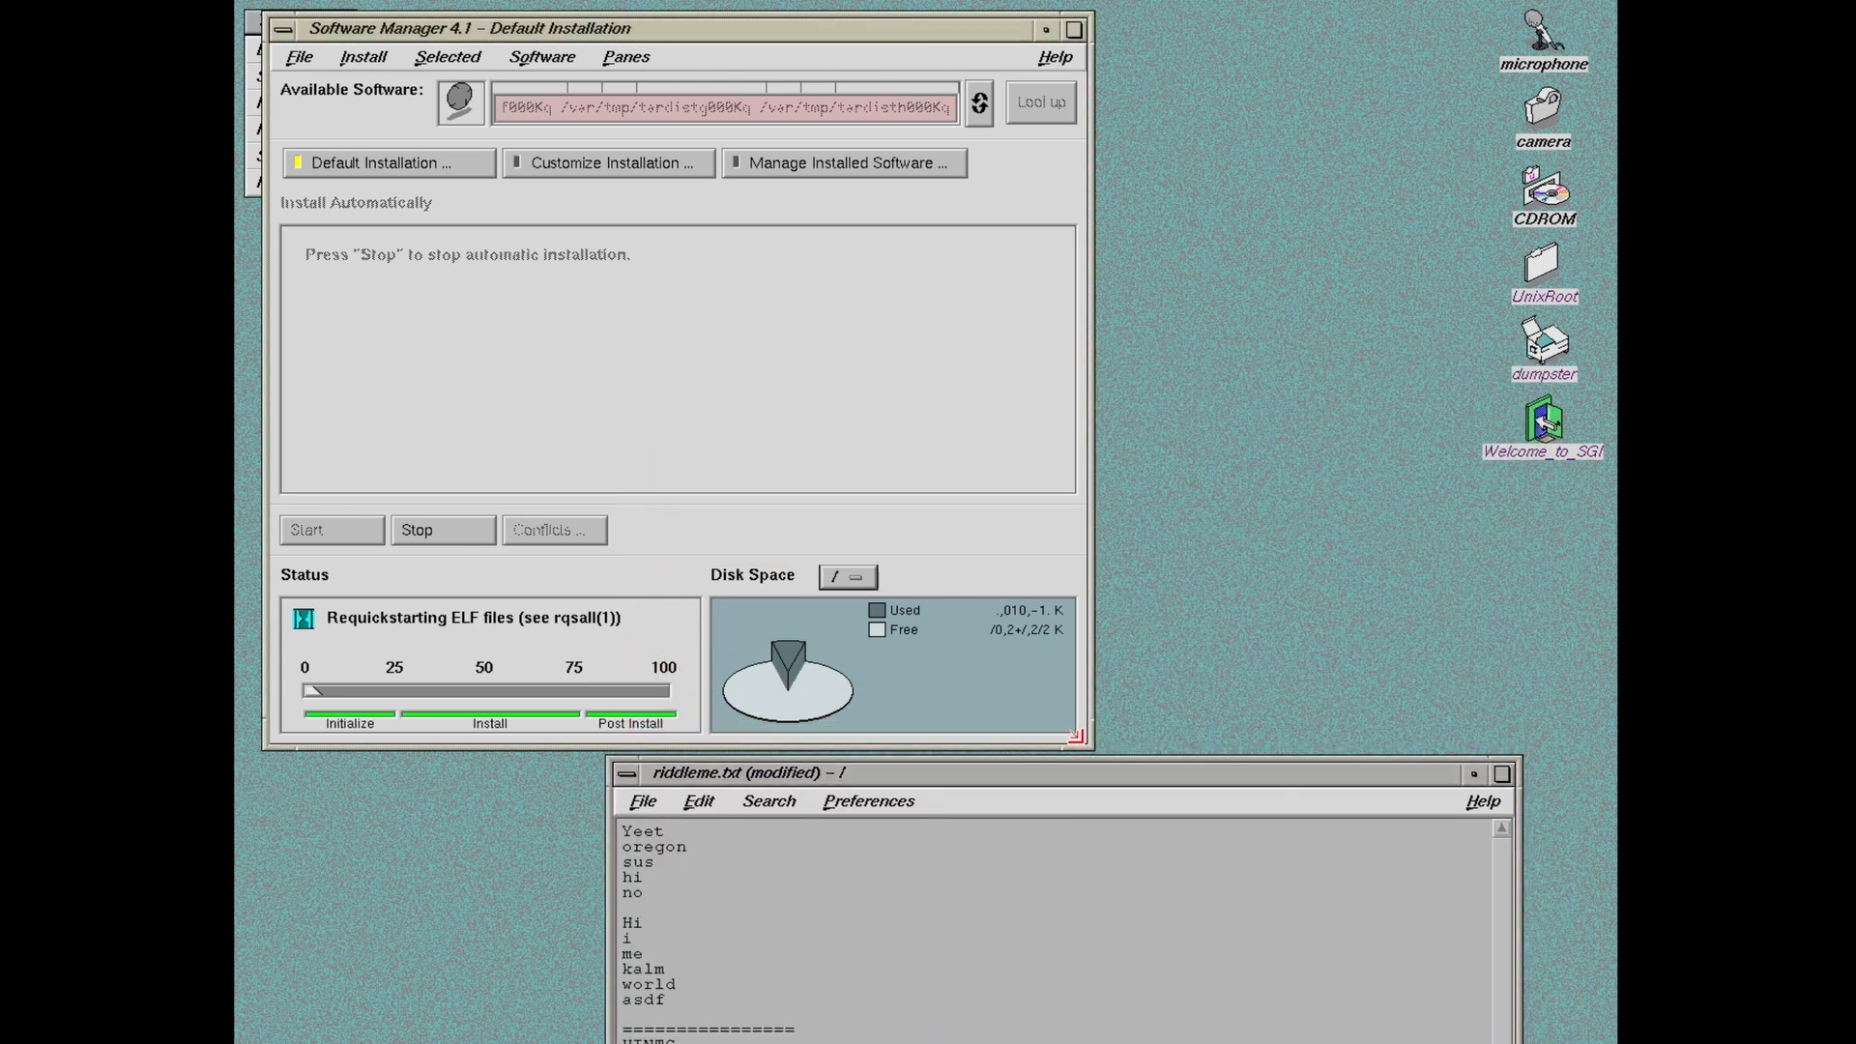
{"action": "left_click_drag", "start_coordinate": [1081, 740], "coordinate": [942, 556]}
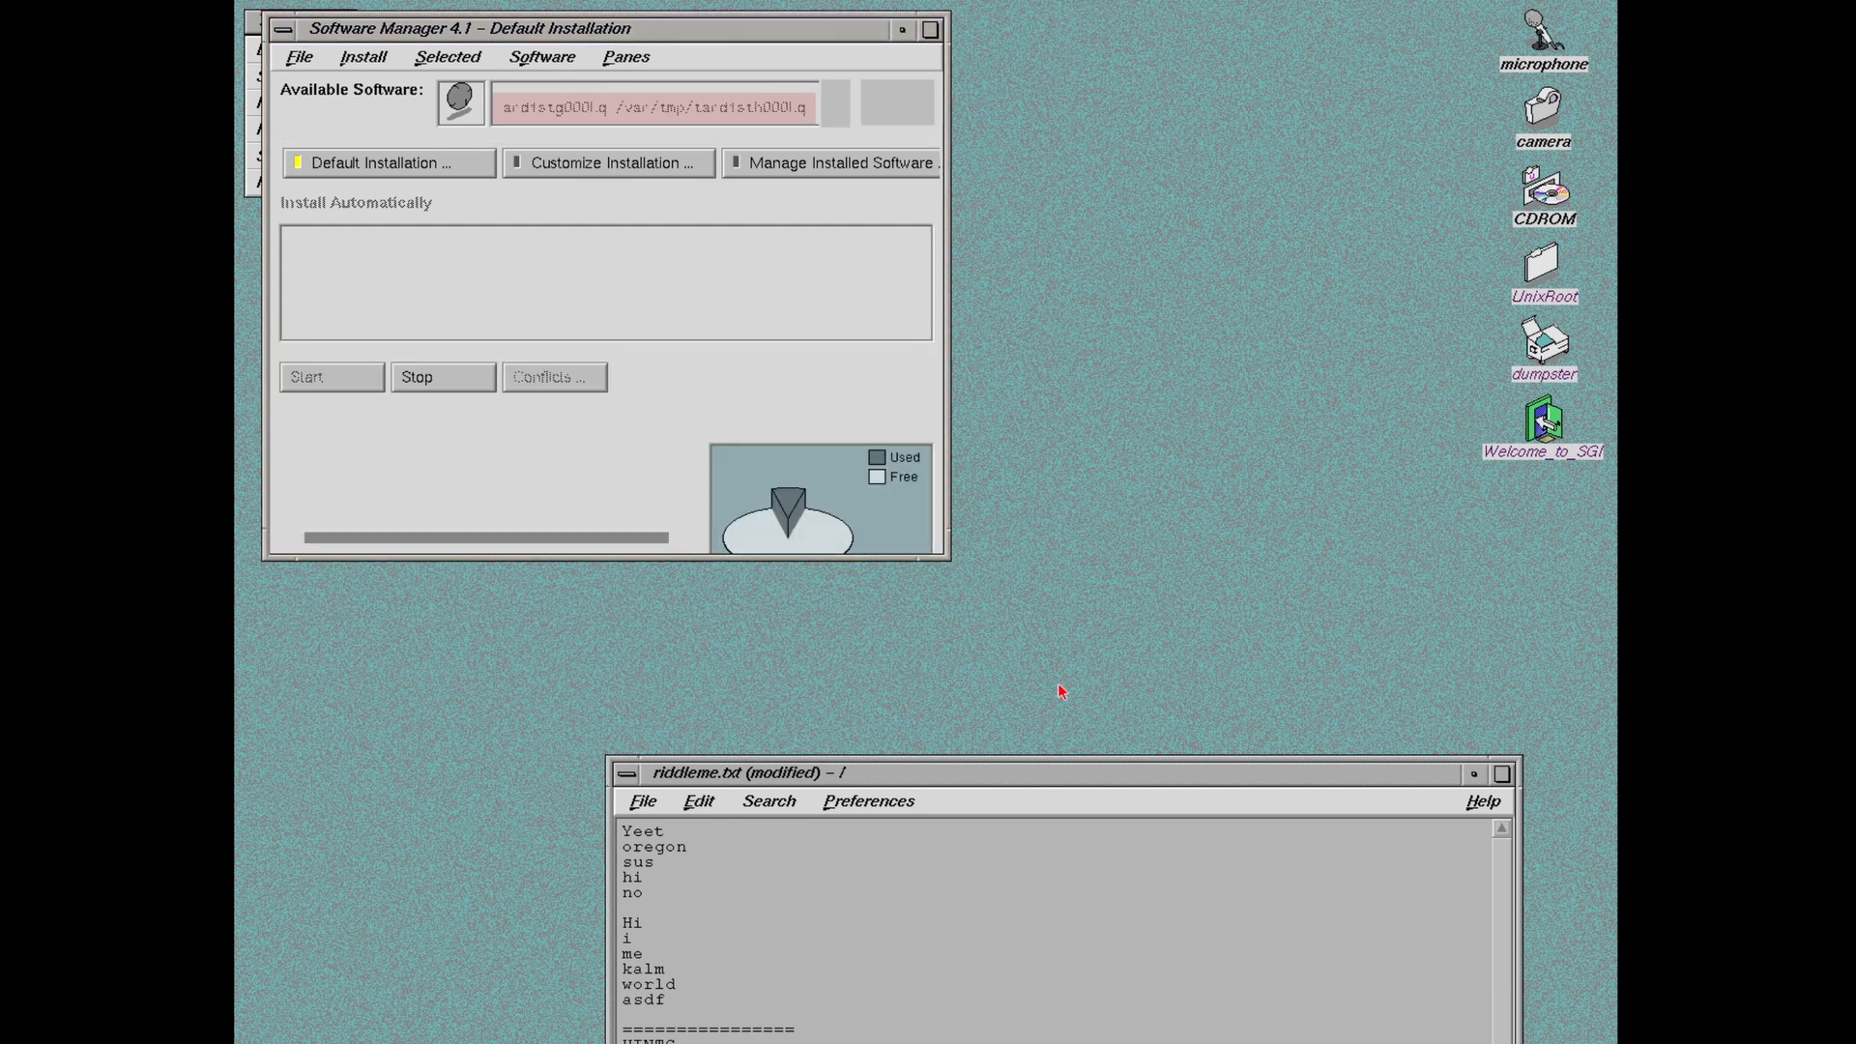
{"action": "left_click_drag", "start_coordinate": [1057, 774], "coordinate": [1172, 344]}
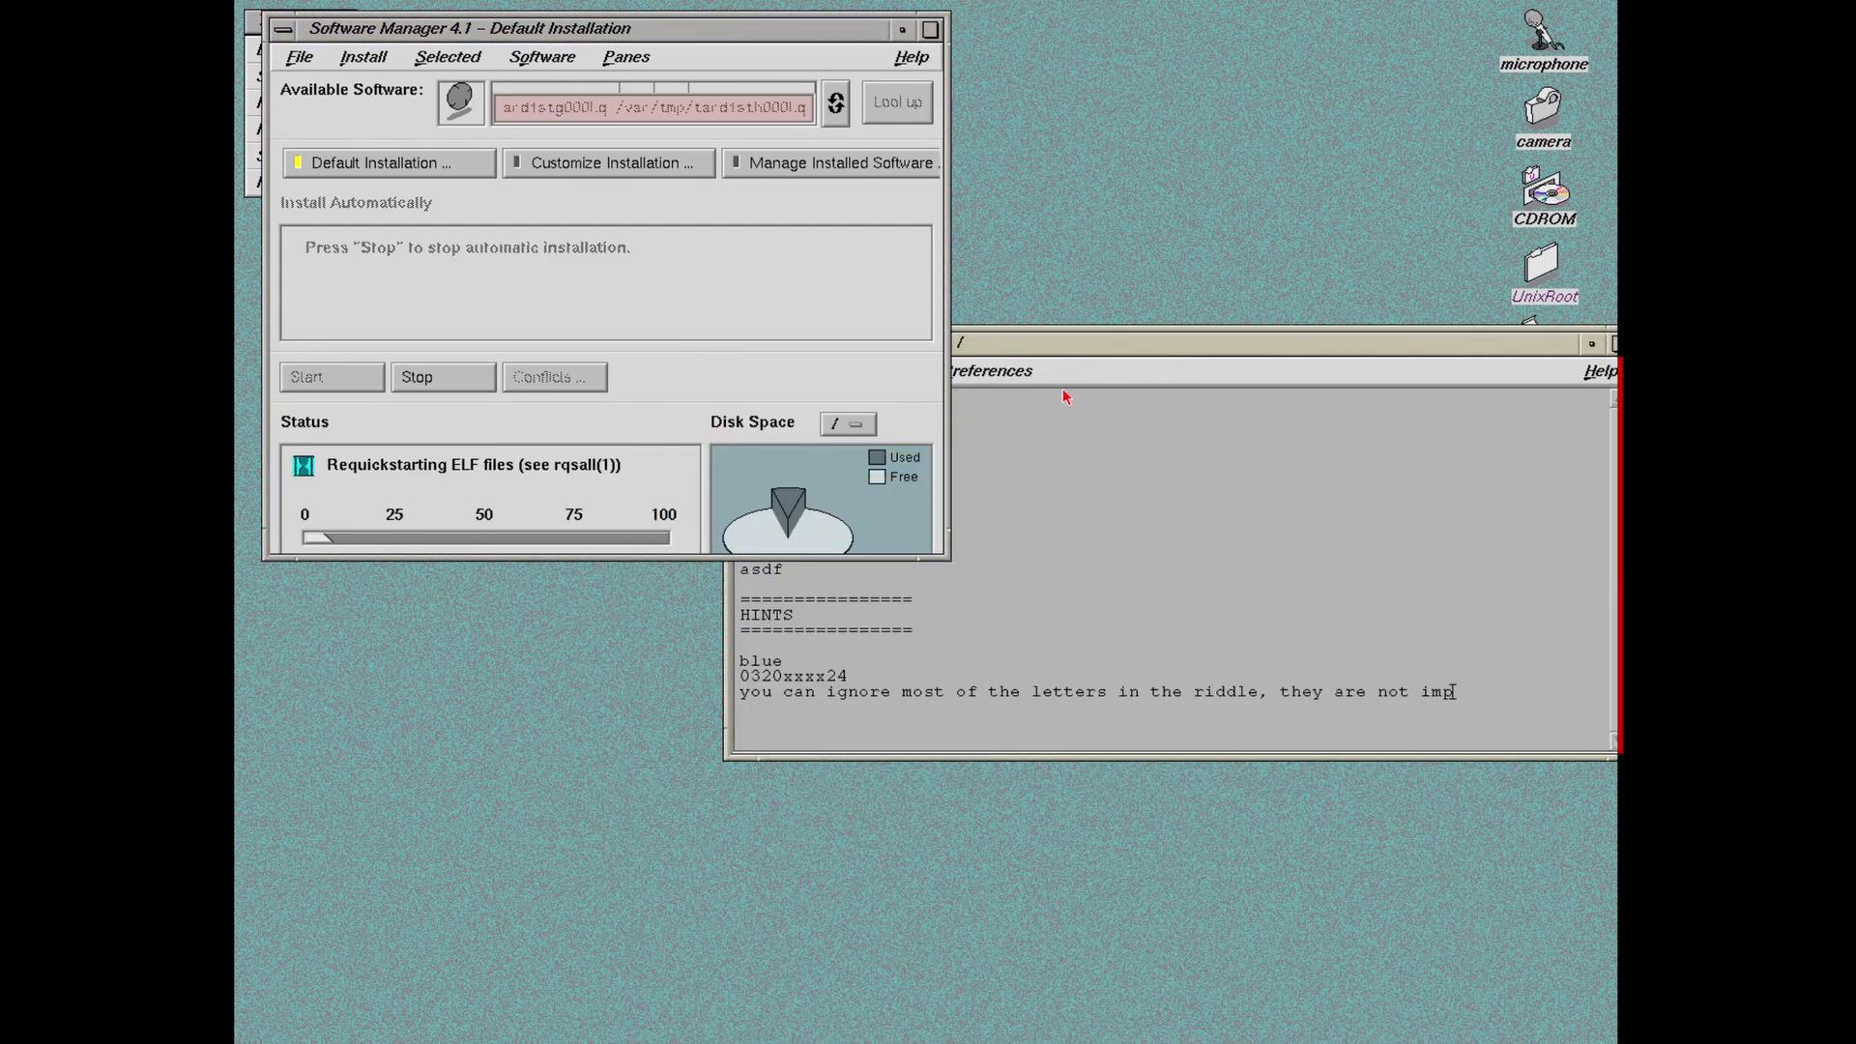
Step: Bring the riddleme.txt editor back into view and finish the third hint's word 'important'
{"action": "left_click", "coordinate": [1054, 348]}
{"action": "left_click_drag", "start_coordinate": [1050, 350], "coordinate": [1065, 130]}
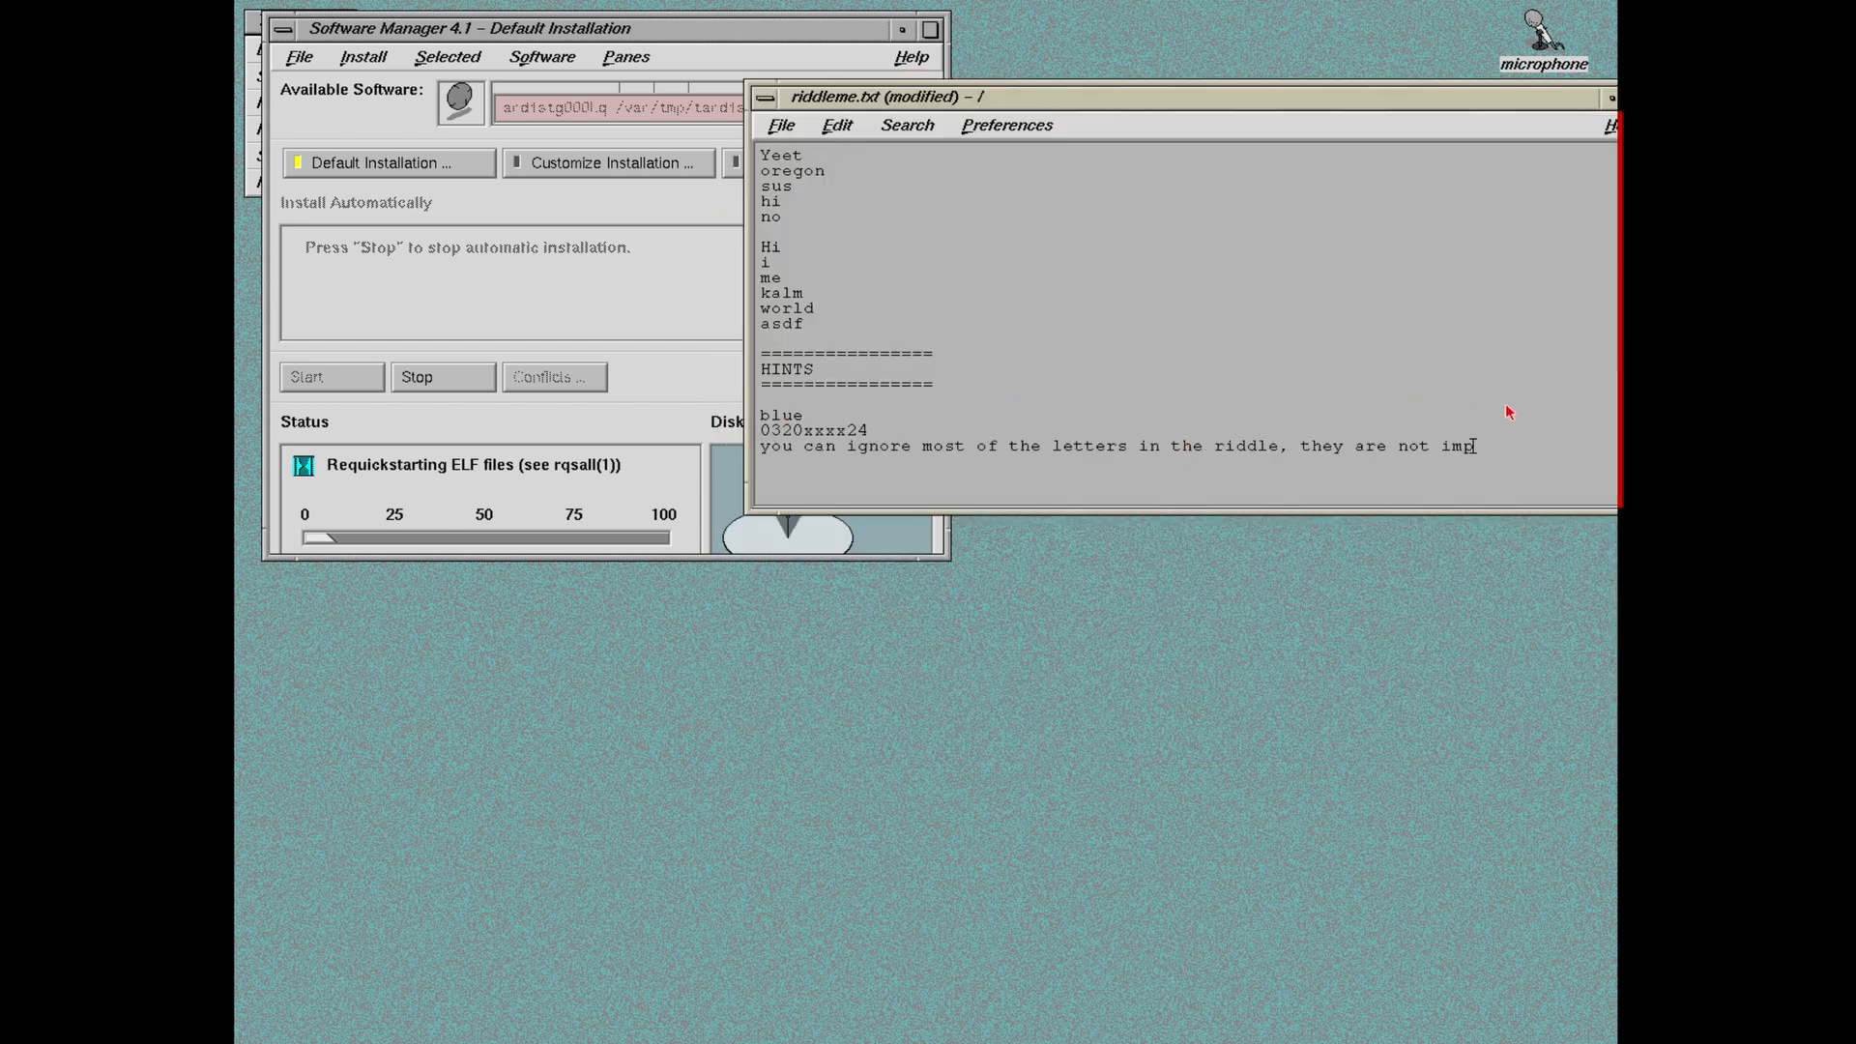
{"action": "type", "text": "ortant"}
{"action": "key", "text": "Return"}
Step: Insert blank lines to separate the hints from each other
{"action": "key", "text": "Up"}
{"action": "key", "text": "Up"}
{"action": "key", "text": "Return"}
{"action": "key", "text": "Down"}
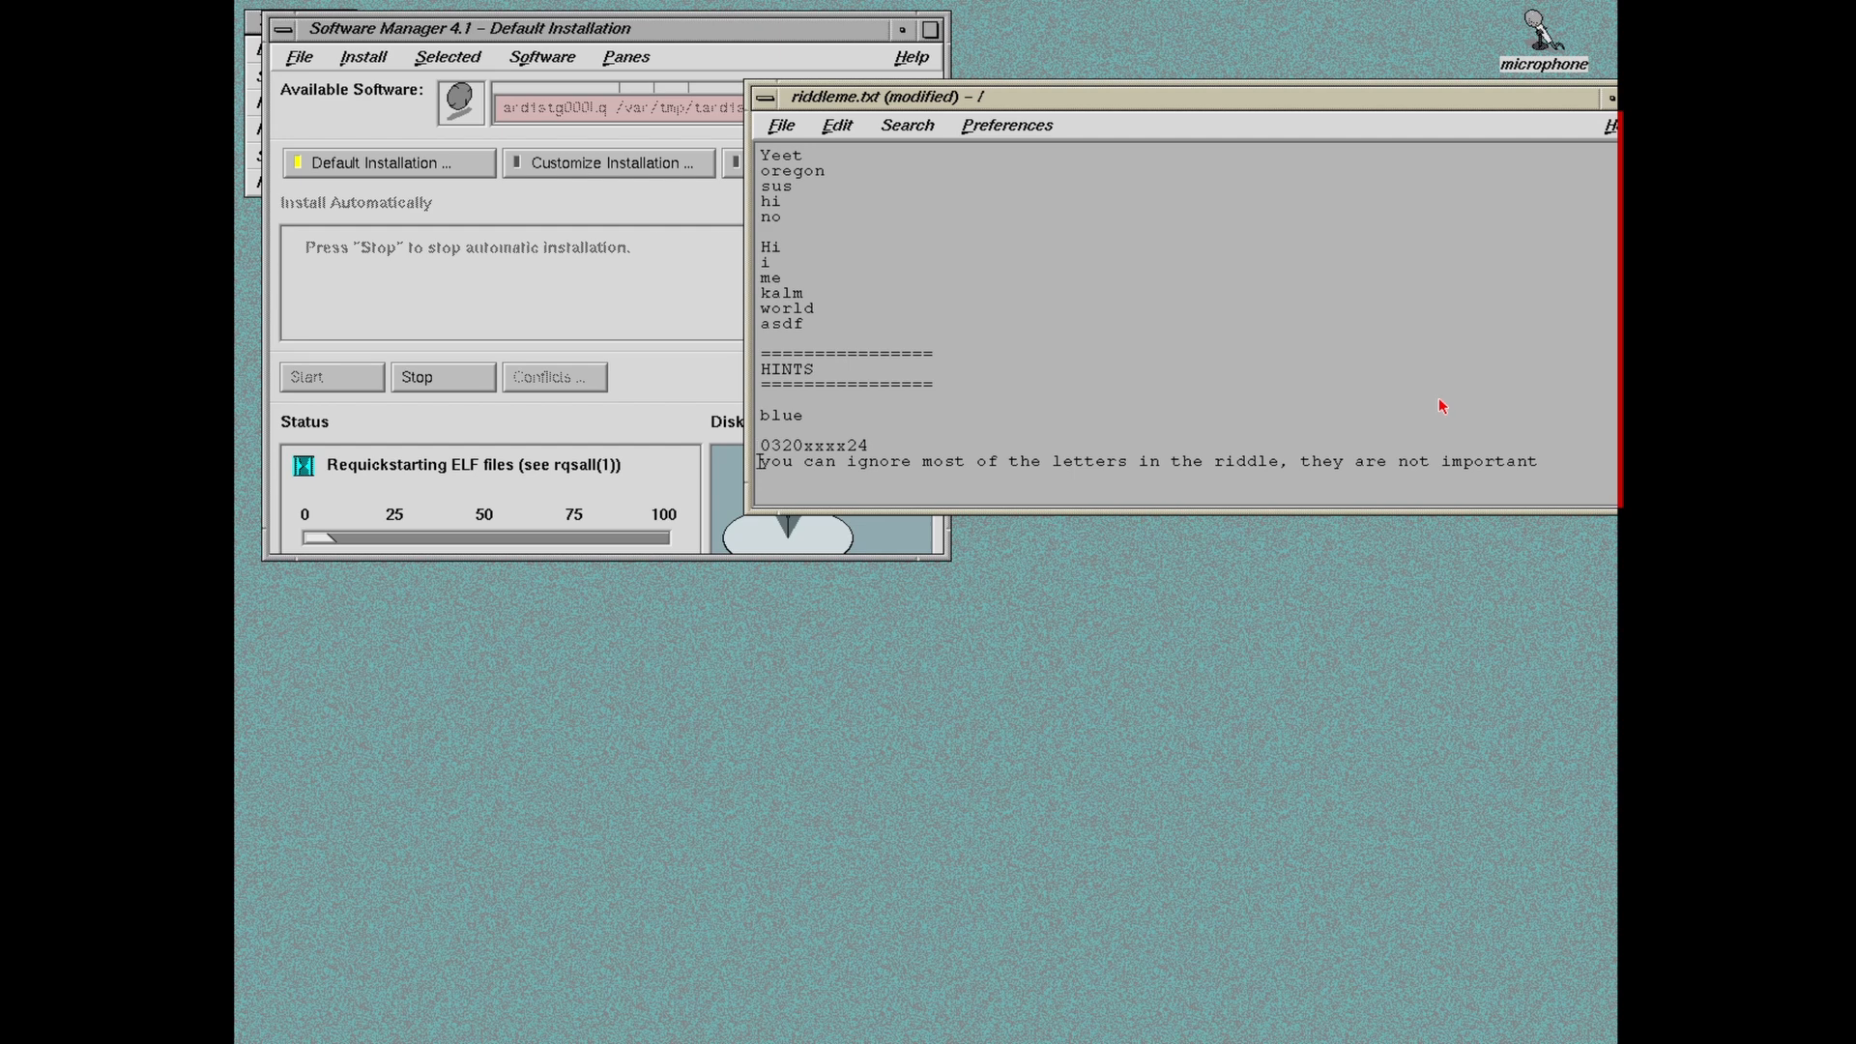
{"action": "key", "text": "Return"}
{"action": "key", "text": "Down"}
{"action": "key", "text": "Down"}
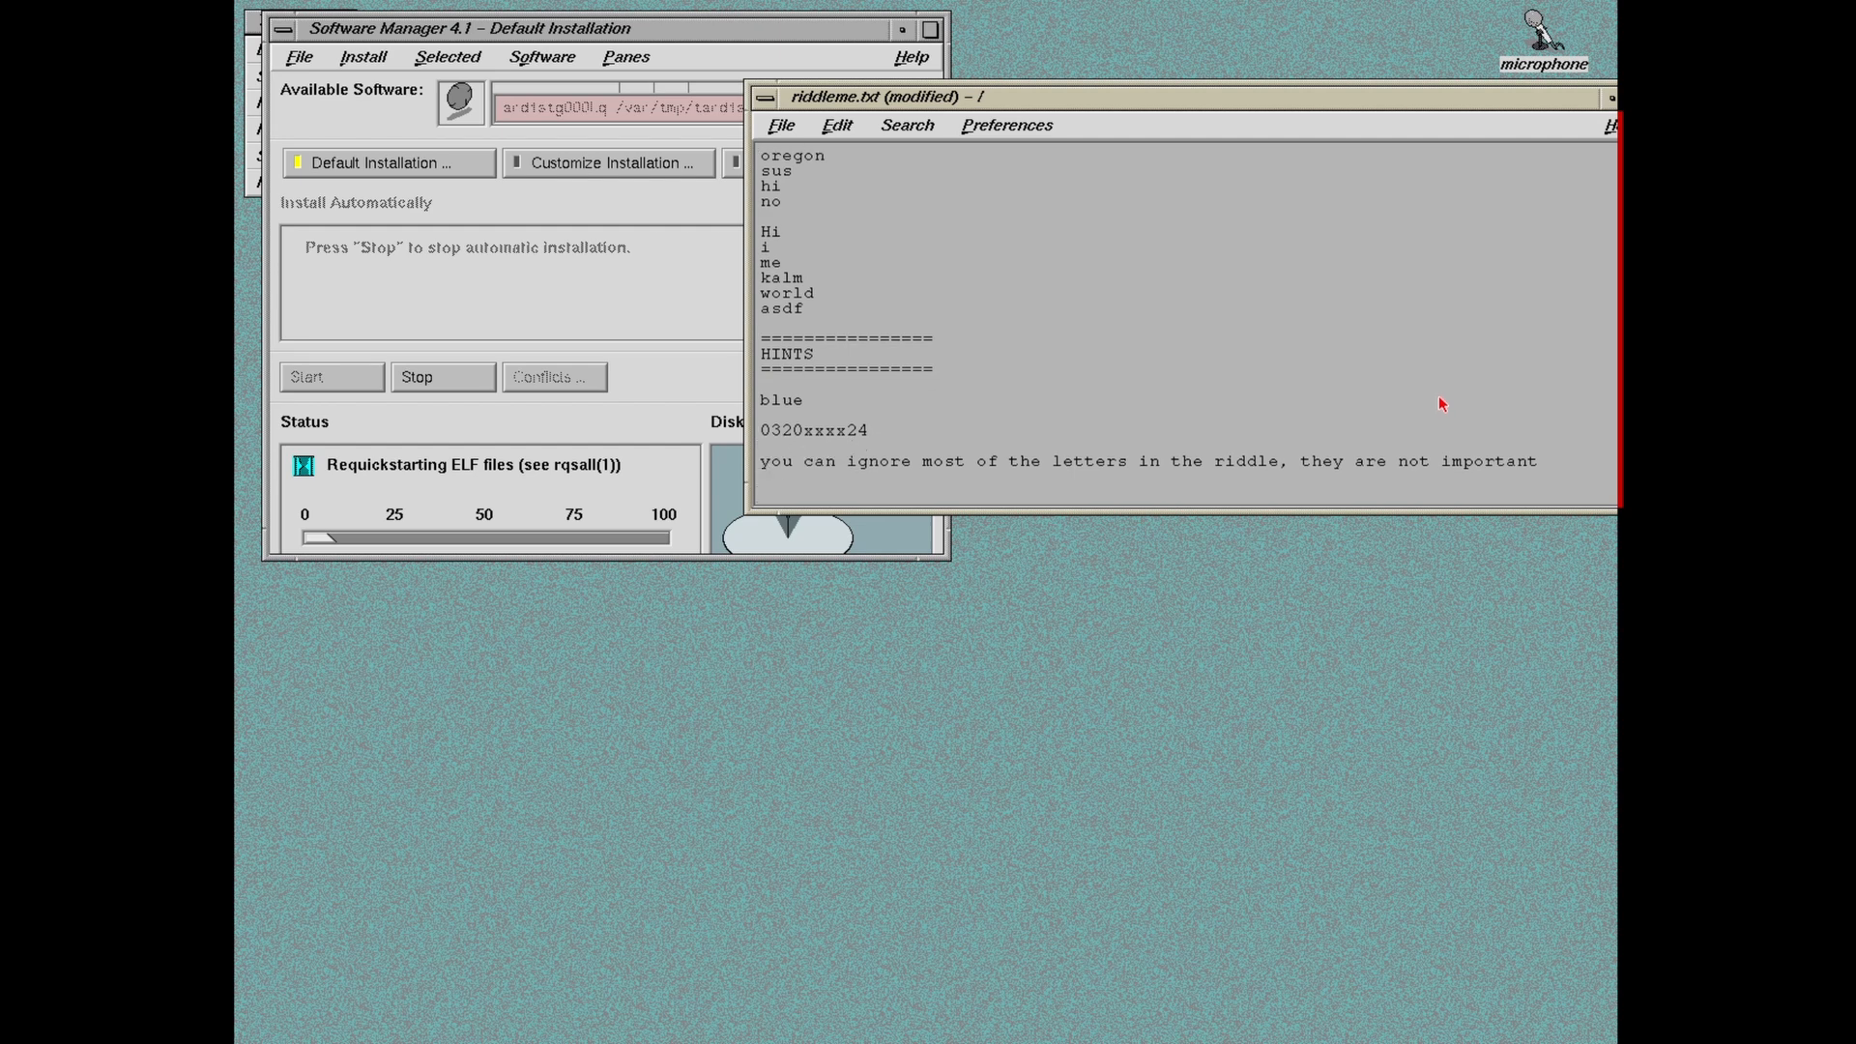
{"action": "key", "text": "Up"}
{"action": "key", "text": "Up"}
{"action": "key", "text": "Up"}
{"action": "key", "text": "Up"}
{"action": "key", "text": "Up"}
Step: End the blue hint, the number hint and the third hint each with ';'
{"action": "key", "text": "Right"}
{"action": "key", "text": "Right"}
{"action": "key", "text": "Right"}
{"action": "key", "text": "Right"}
{"action": "type", "text": ";"}
{"action": "key", "text": "Down"}
{"action": "key", "text": "Down"}
{"action": "key", "text": "Right"}
{"action": "key", "text": "Right"}
{"action": "key", "text": "Right"}
{"action": "key", "text": "Right"}
{"action": "key", "text": "Right"}
{"action": "key", "text": "Right"}
{"action": "key", "text": "Right"}
{"action": "key", "text": "Right"}
{"action": "key", "text": "Right"}
{"action": "key", "text": "Right"}
{"action": "left_click", "coordinate": [1537, 464]}
{"action": "type", "text": ";"}
Step: Add a fourth hint, 'two words;', on a new line
{"action": "key", "text": "Return"}
{"action": "type", "text": "two words;"}
{"action": "key", "text": "Return"}
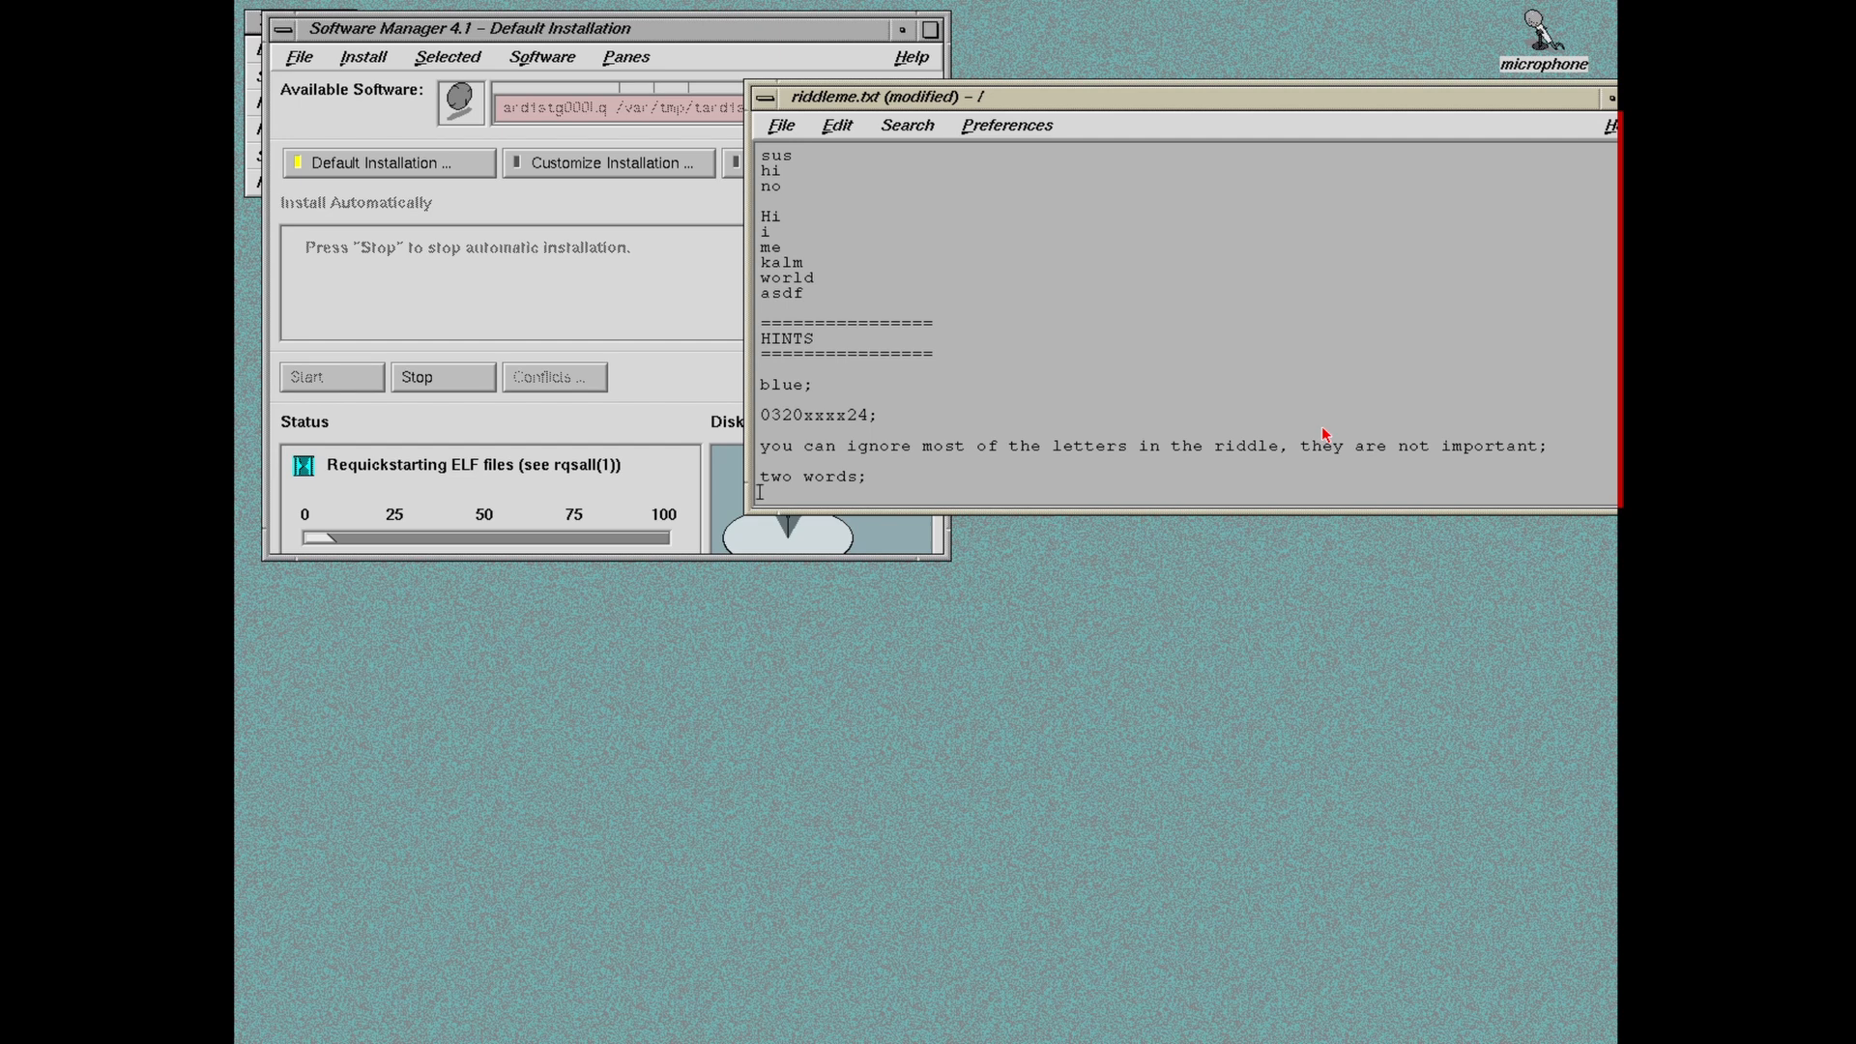
Step: Extend the first hint to 'blue, green, white' before its semicolon
{"action": "key", "text": "Return"}
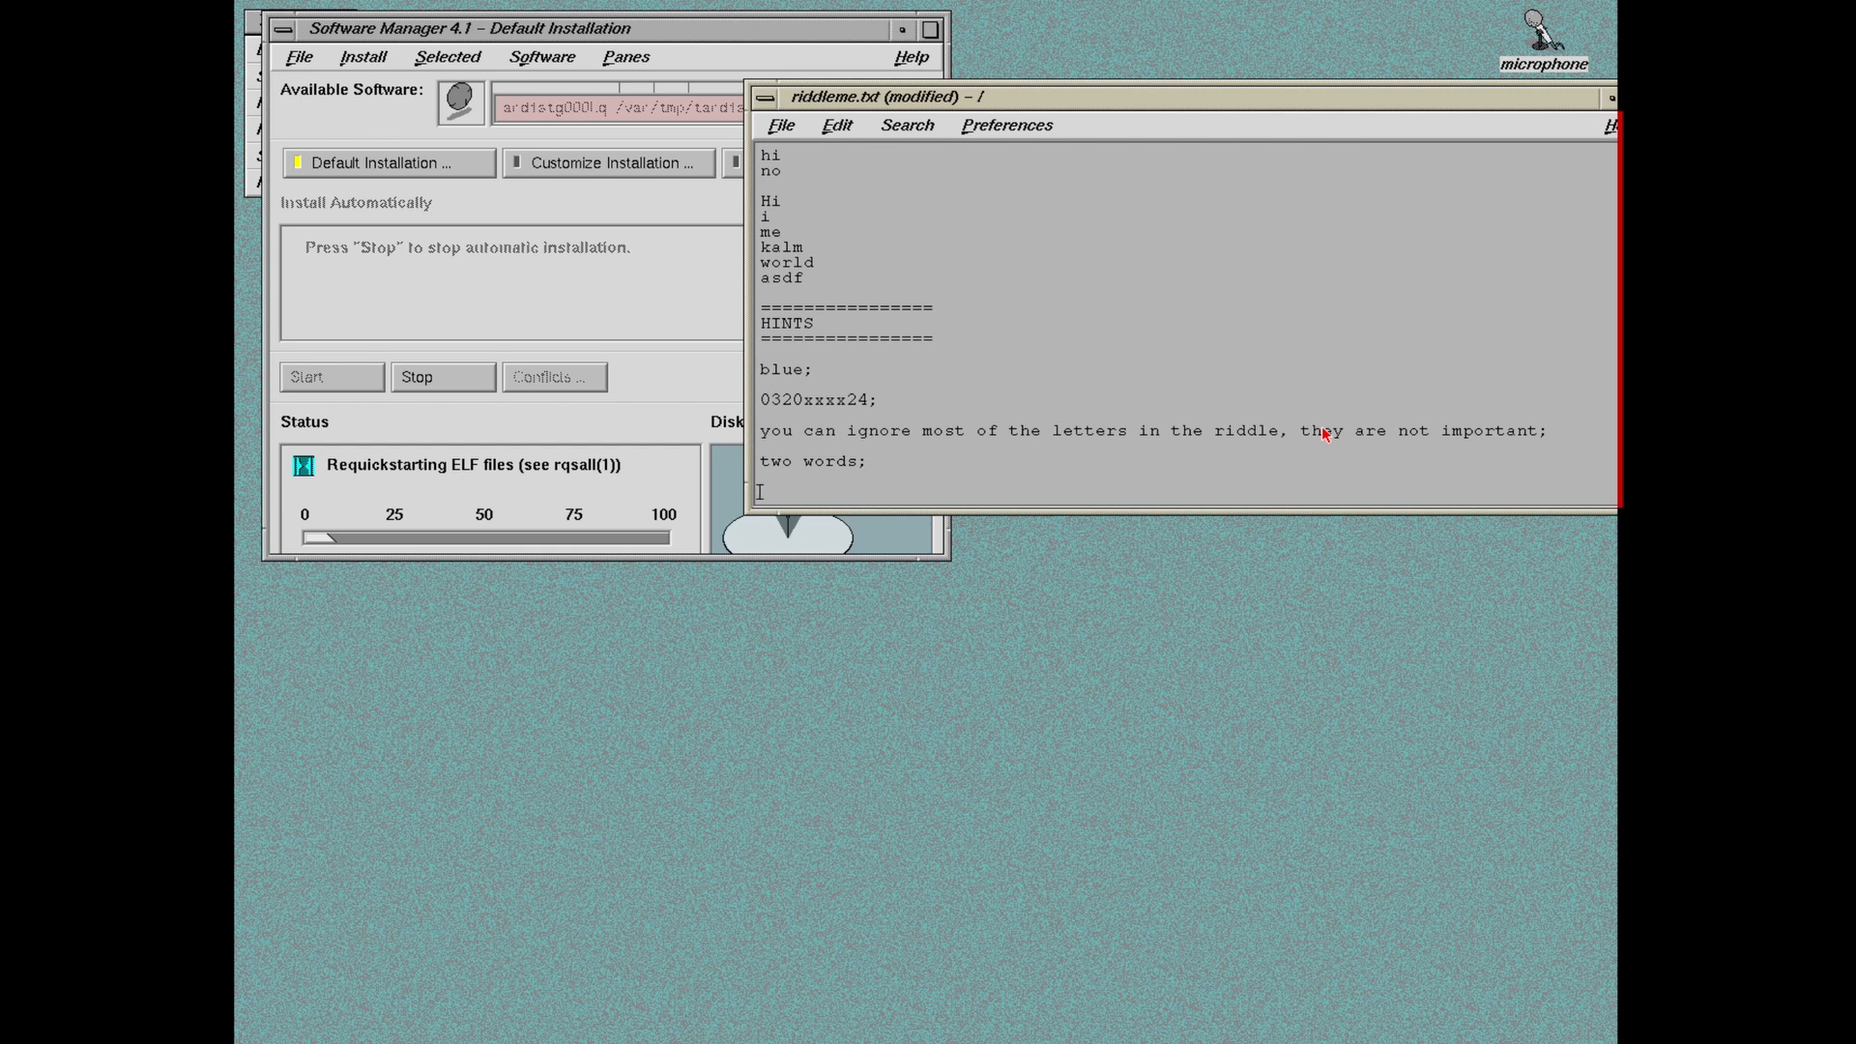
{"action": "key", "text": "Up"}
{"action": "key", "text": "Up"}
{"action": "key", "text": "Up"}
{"action": "key", "text": "Up"}
{"action": "key", "text": "Up"}
{"action": "key", "text": "Up"}
{"action": "key", "text": "Up"}
{"action": "key", "text": "Up"}
{"action": "key", "text": "Right"}
{"action": "key", "text": "Right"}
{"action": "key", "text": "Right"}
{"action": "key", "text": "Right"}
{"action": "type", "text": ", green "}
{"action": "type", "text": " white"}
Step: Add the hint 'dal;' on the last line and save riddleme.txt
{"action": "key", "text": "Down"}
{"action": "key", "text": "Down"}
{"action": "key", "text": "Down"}
{"action": "key", "text": "Down"}
{"action": "key", "text": "Down"}
{"action": "key", "text": "Down"}
{"action": "key", "text": "Down"}
{"action": "key", "text": "Down"}
{"action": "type", "text": "dal;"}
{"action": "key", "text": "Up"}
{"action": "key", "text": "Up"}
{"action": "key", "text": "Up"}
{"action": "key", "text": "Up"}
{"action": "key", "text": "Up"}
{"action": "key", "text": "Up"}
{"action": "key", "text": "Up"}
{"action": "key", "text": "Up"}
{"action": "key", "text": "Up"}
{"action": "key", "text": "Up"}
{"action": "key", "text": "Up"}
{"action": "key", "text": "Up"}
{"action": "key", "text": "Up"}
{"action": "key", "text": "Up"}
{"action": "key", "text": "Up"}
{"action": "key", "text": "Up"}
{"action": "key", "text": "Up"}
{"action": "key", "text": "Up"}
{"action": "key", "text": "Up"}
{"action": "key", "text": "Up"}
{"action": "key", "text": "Up"}
{"action": "key", "text": "Up"}
{"action": "key", "text": "Up"}
{"action": "key", "text": "Up"}
{"action": "key", "text": "Up"}
{"action": "key", "text": "Down"}
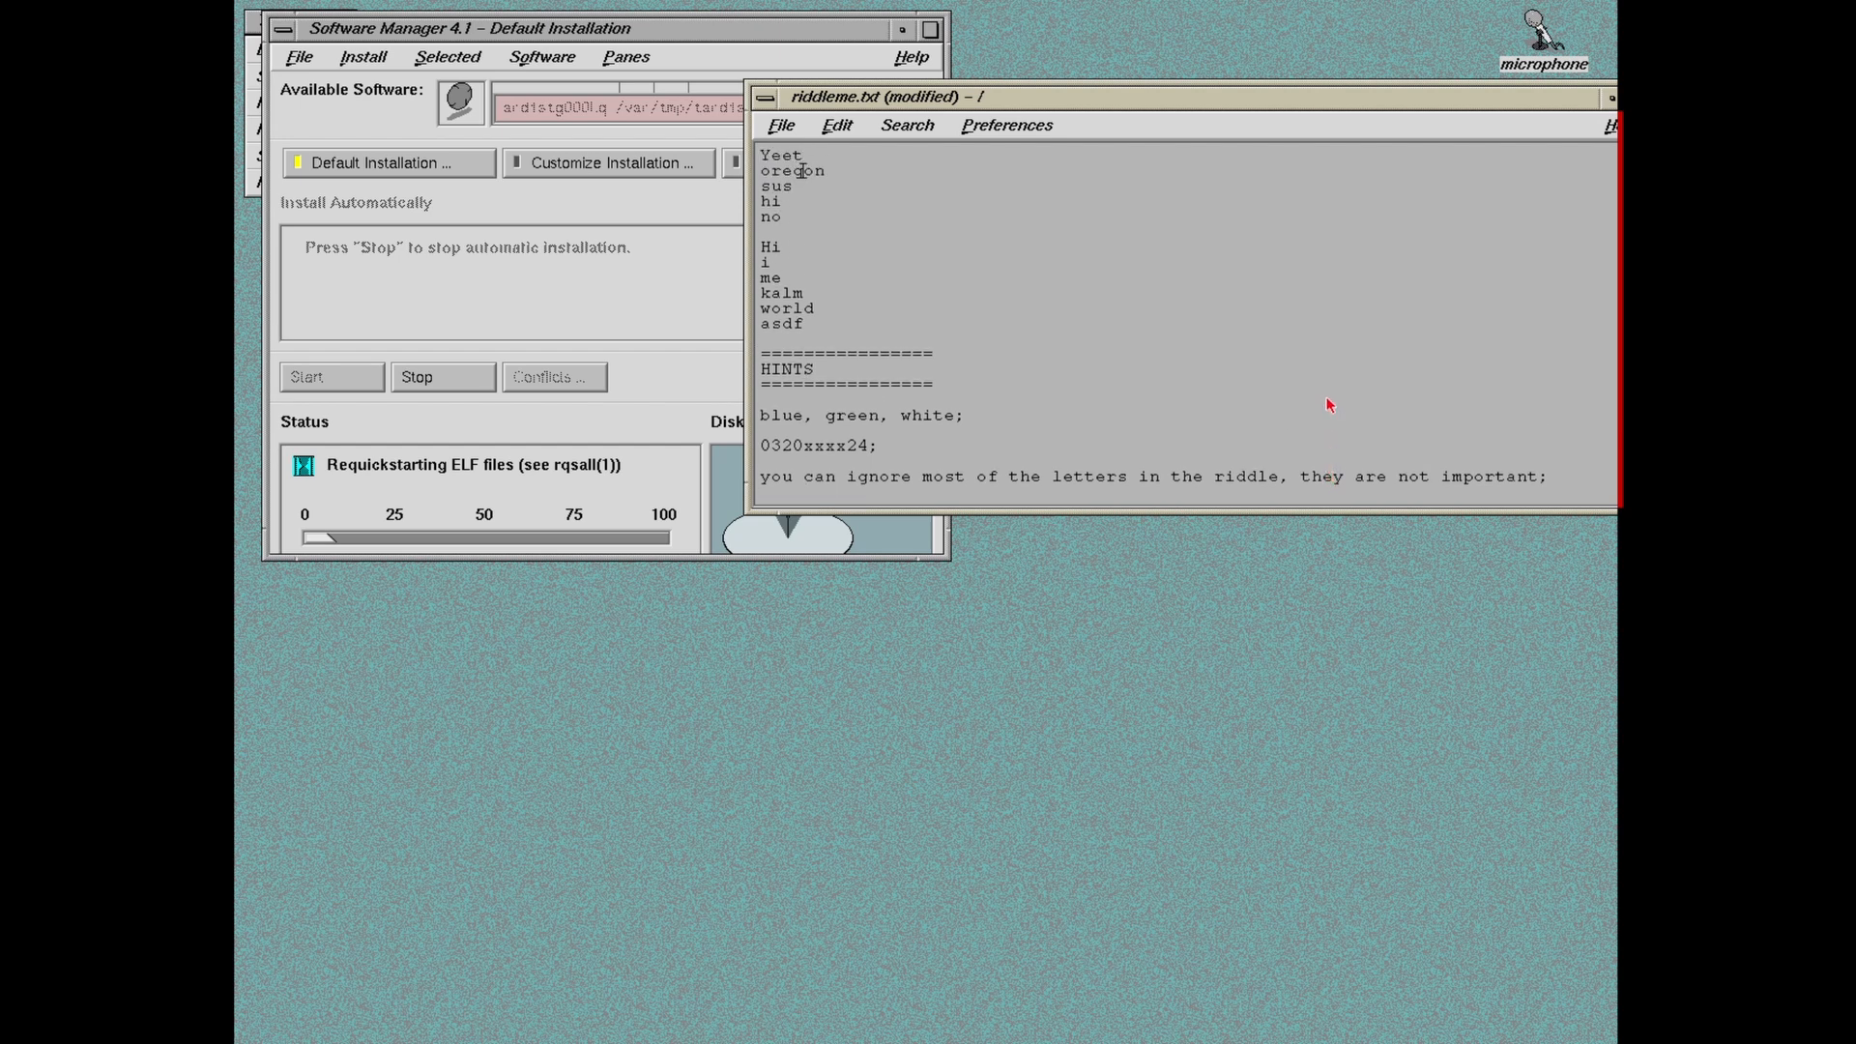
{"action": "key", "text": "Down"}
{"action": "key", "text": "Down"}
{"action": "key", "text": "Down"}
{"action": "key", "text": "Down"}
{"action": "key", "text": "Down"}
{"action": "key", "text": "Down"}
{"action": "key", "text": "Down"}
{"action": "key", "text": "Down"}
{"action": "key", "text": "Down"}
{"action": "key", "text": "Down"}
{"action": "key", "text": "Down"}
{"action": "key", "text": "Down"}
{"action": "key", "text": "Down"}
{"action": "key", "text": "Down"}
{"action": "key", "text": "Down"}
{"action": "key", "text": "Down"}
{"action": "key", "text": "Down"}
{"action": "key", "text": "Down"}
{"action": "key", "text": "Down"}
{"action": "key", "text": "Down"}
{"action": "key", "text": "Down"}
{"action": "key", "text": "Down"}
{"action": "key", "text": "Down"}
{"action": "key", "text": "Down"}
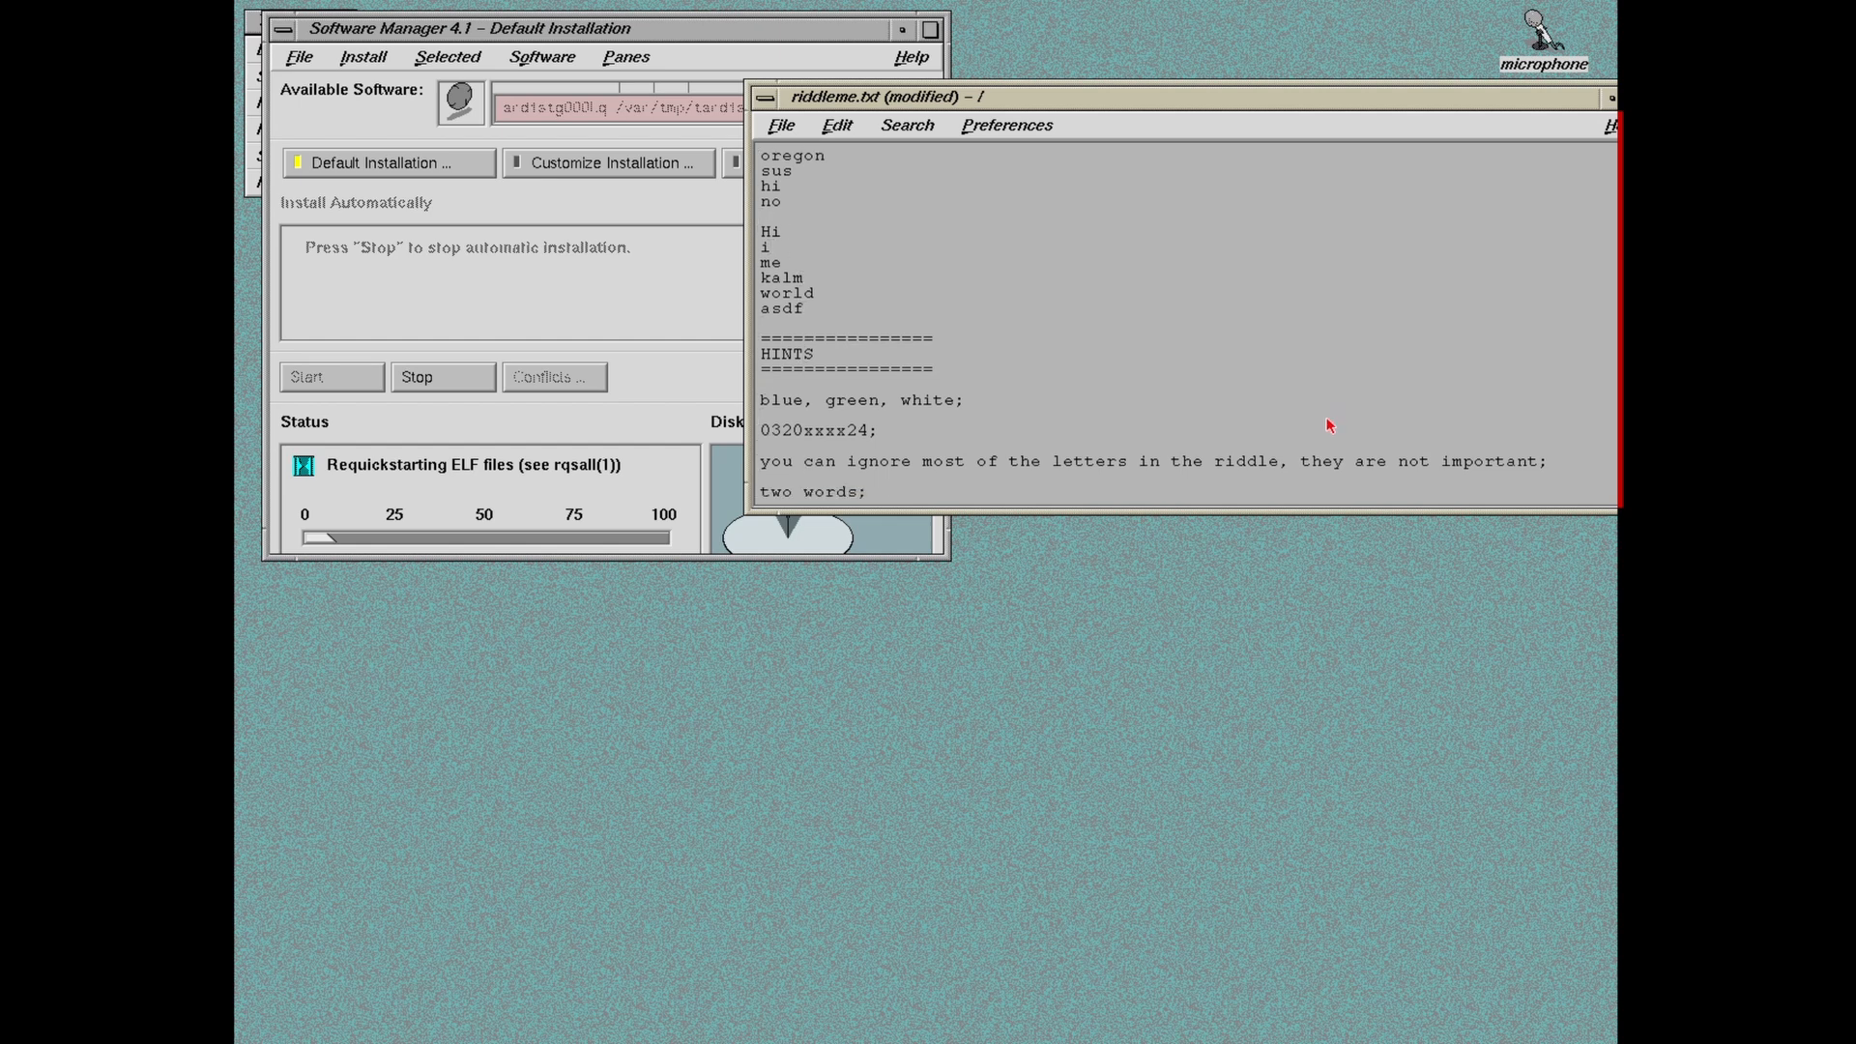
{"action": "left_click", "coordinate": [781, 125]}
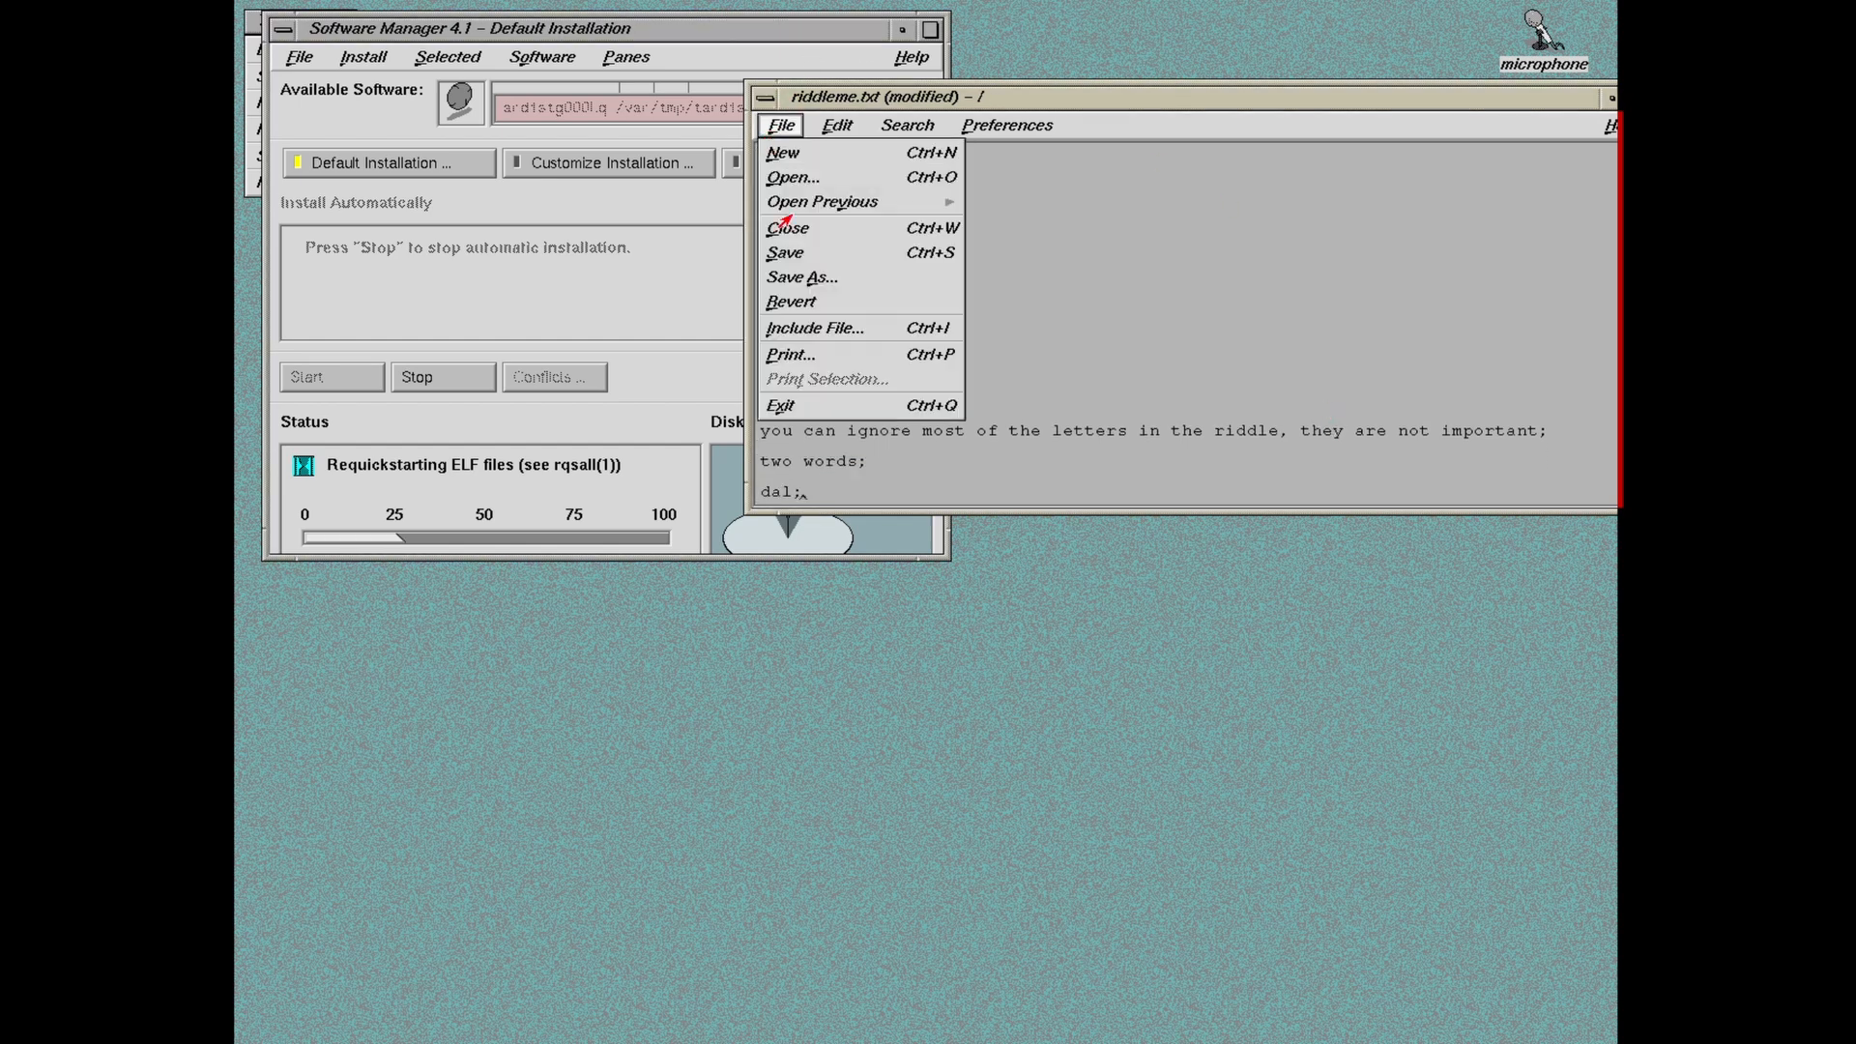
{"action": "left_click", "coordinate": [810, 261]}
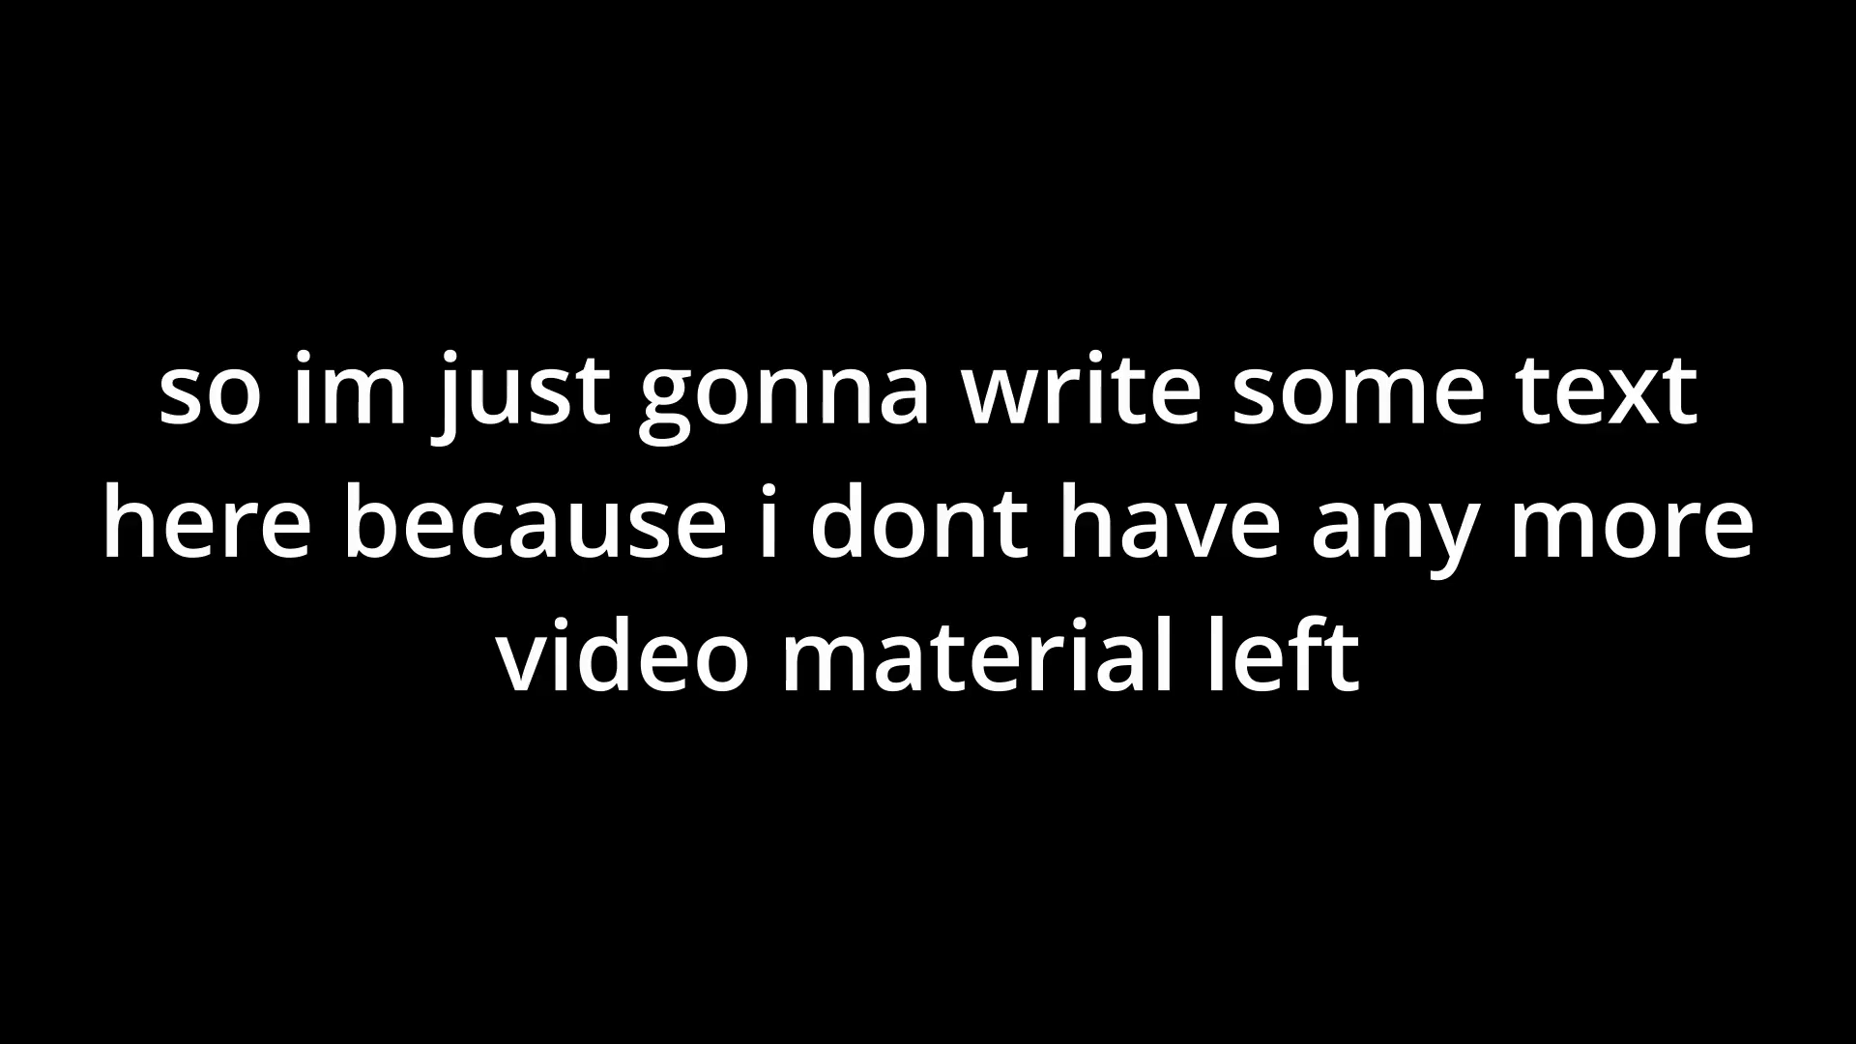